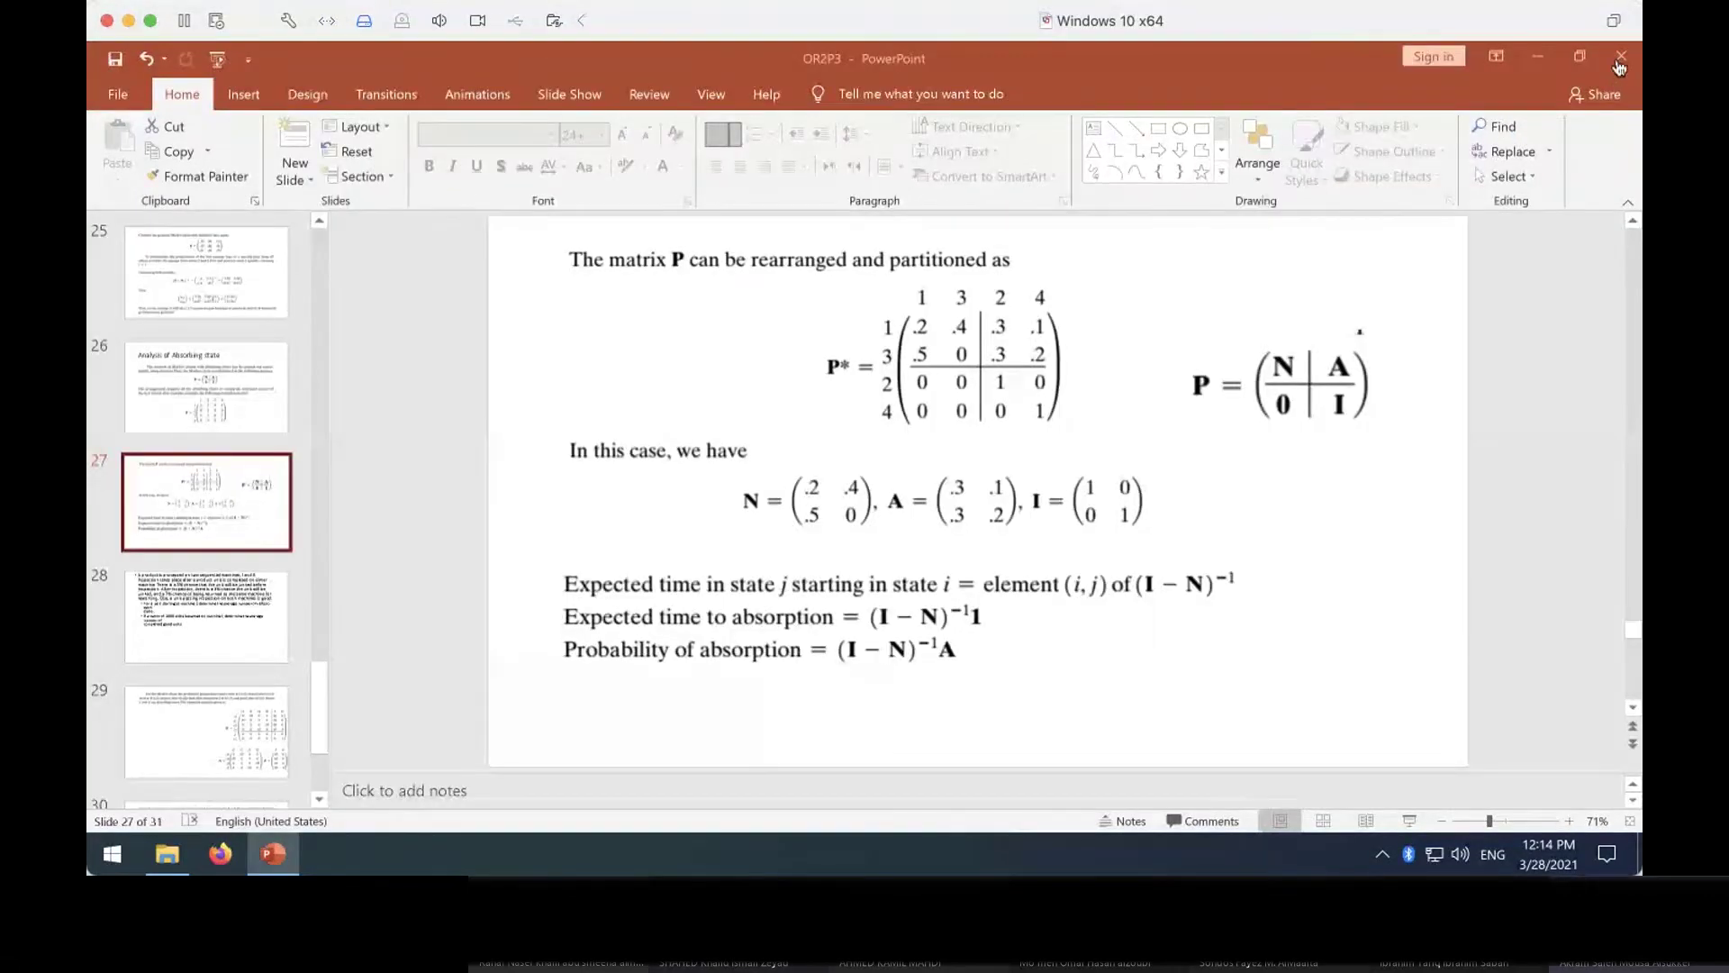
Minimise the OR2P3 presentation and close the ch17Files folder window to clear the desktop
{"action": "left_click", "coordinate": [1619, 63]}
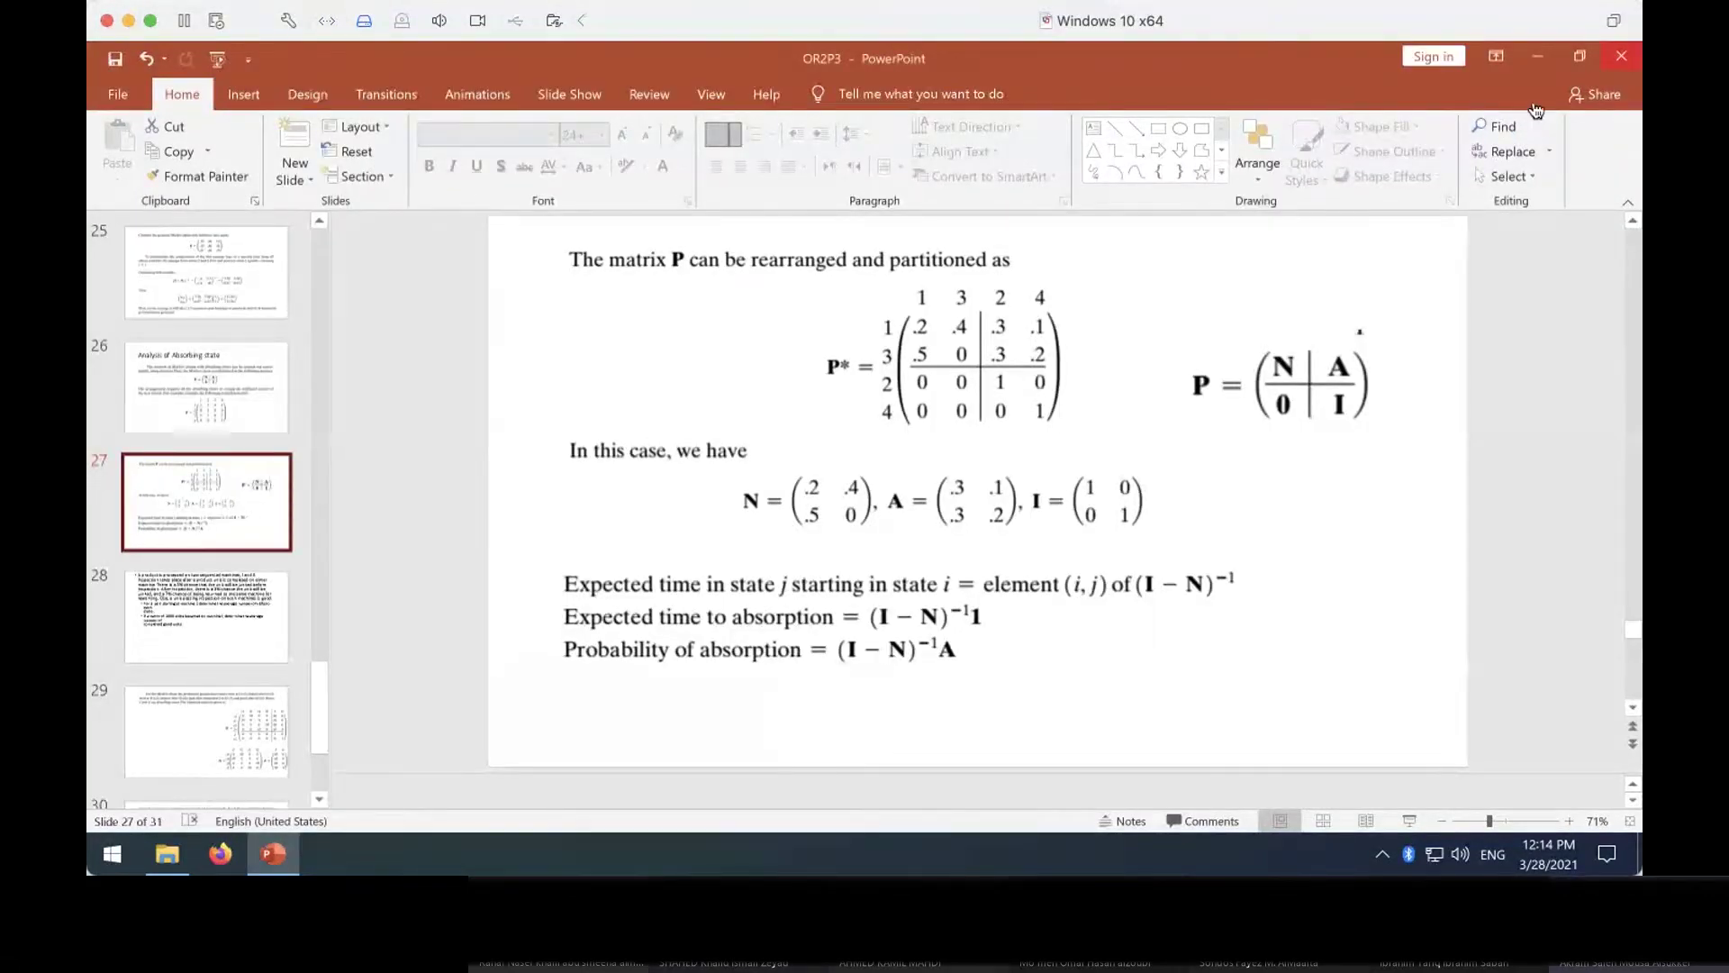
{"action": "left_click", "coordinate": [1004, 496]}
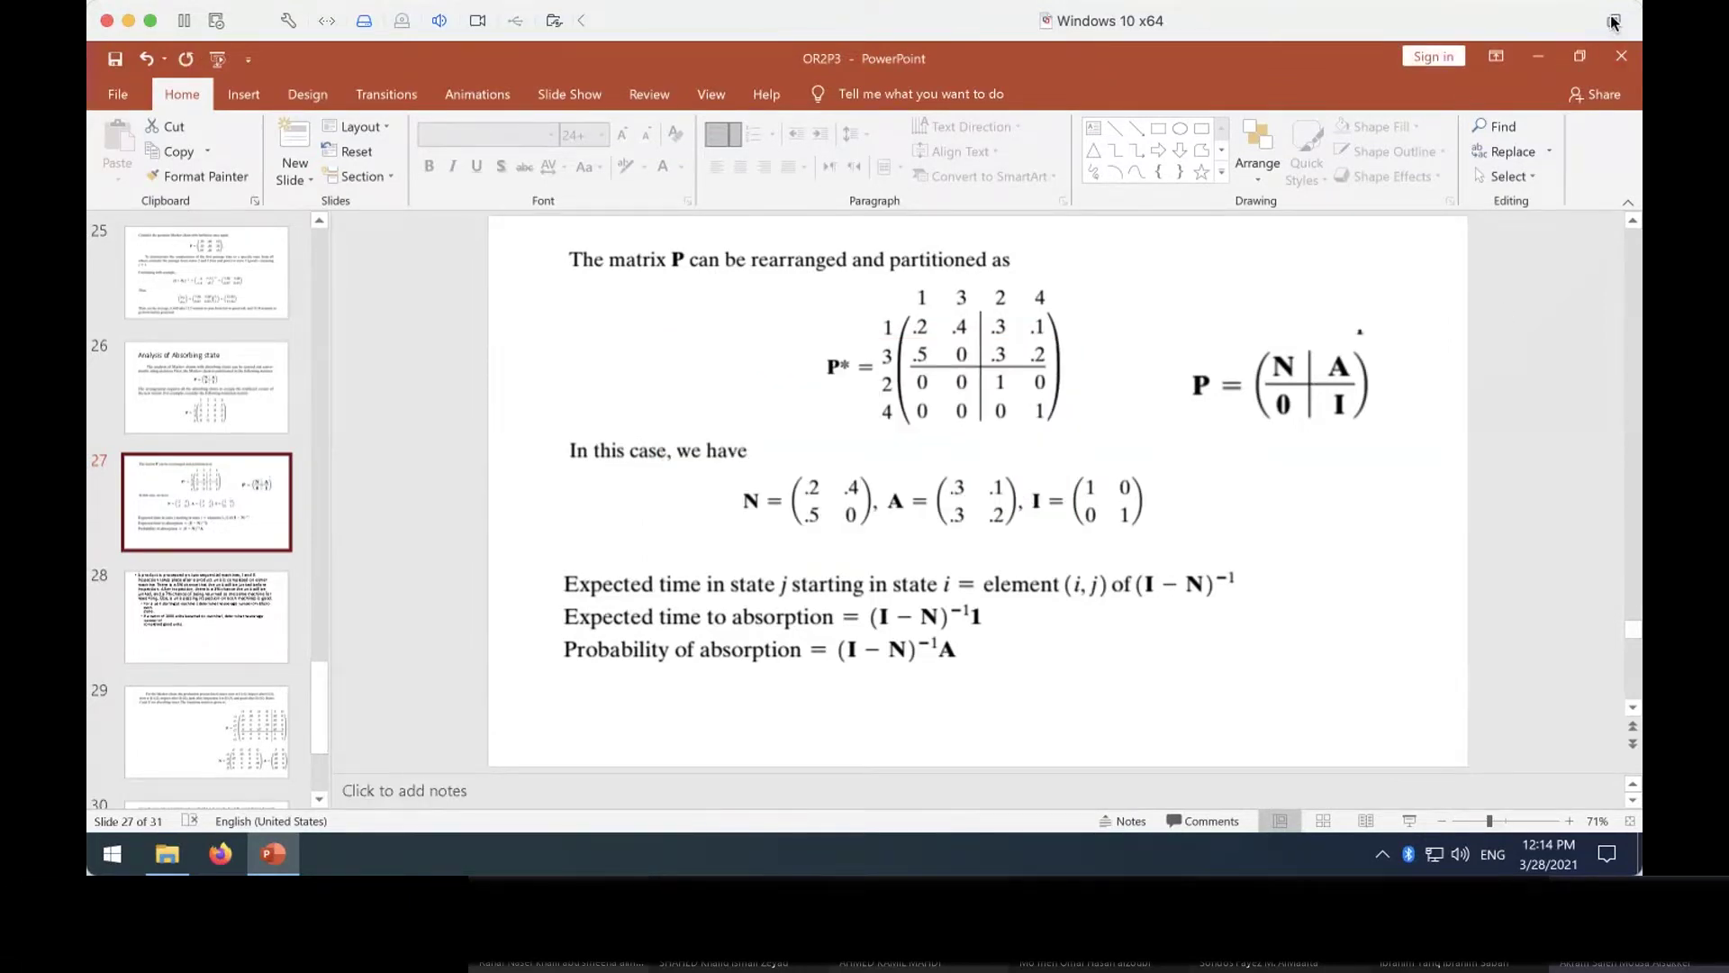
{"action": "left_click", "coordinate": [1540, 61]}
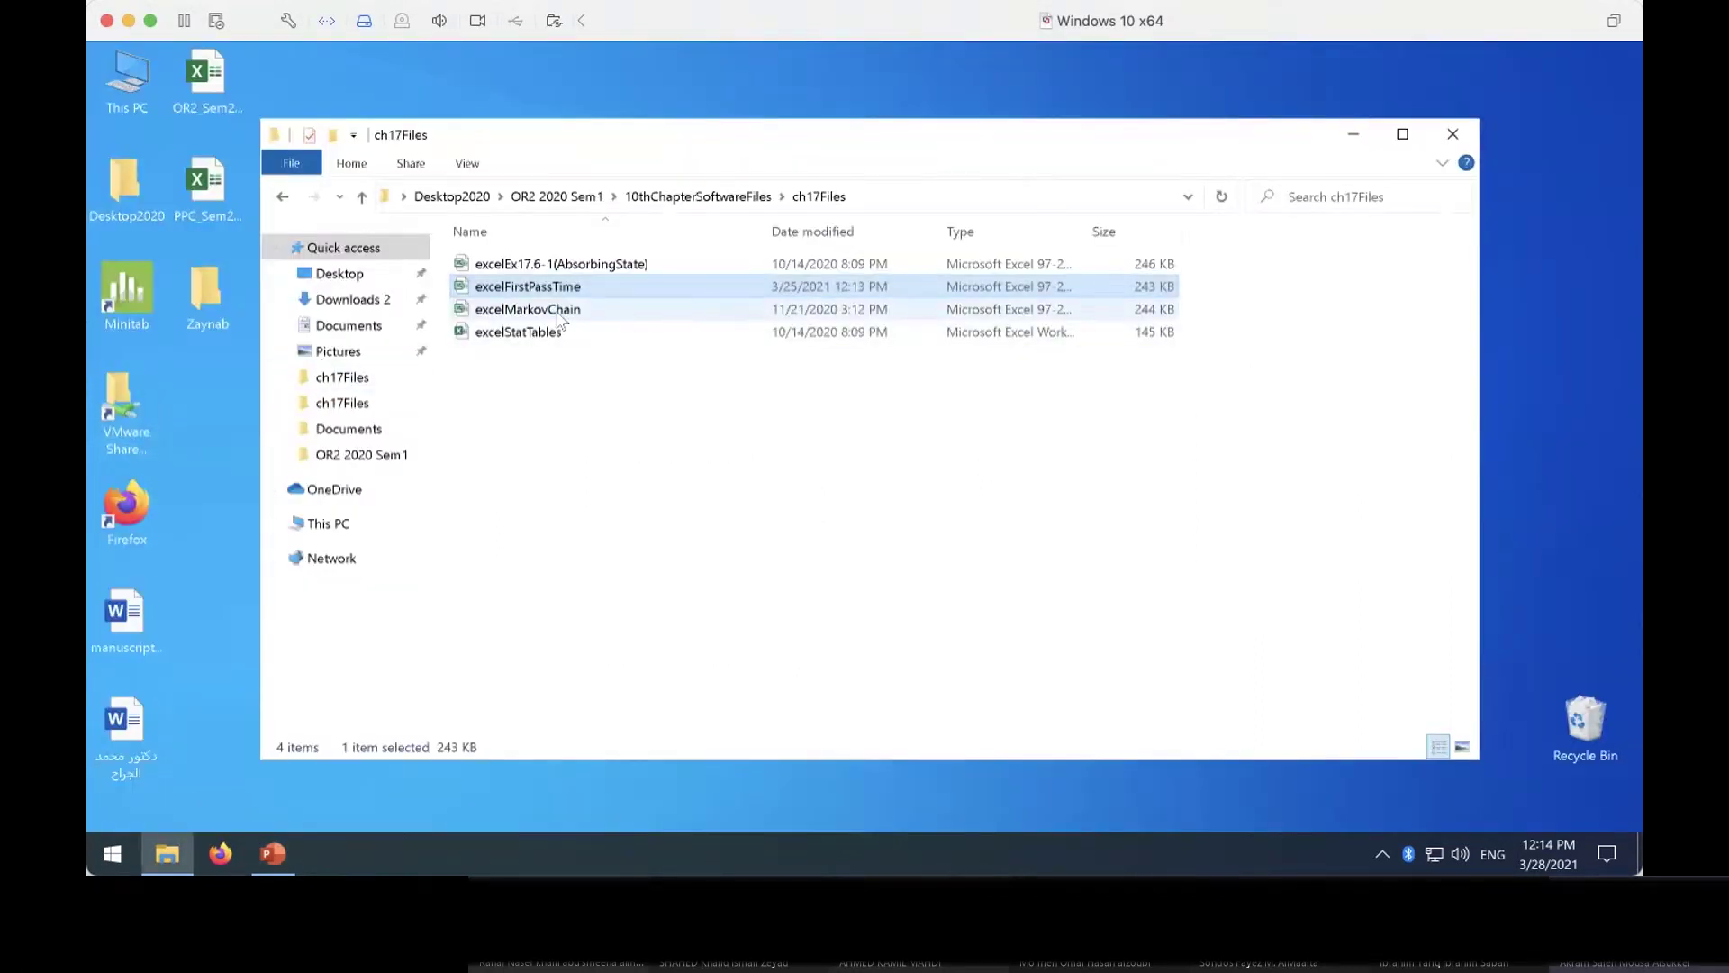
{"action": "left_click", "coordinate": [1453, 133]}
{"action": "left_click_drag", "start_coordinate": [270, 274], "coordinate": [306, 370]}
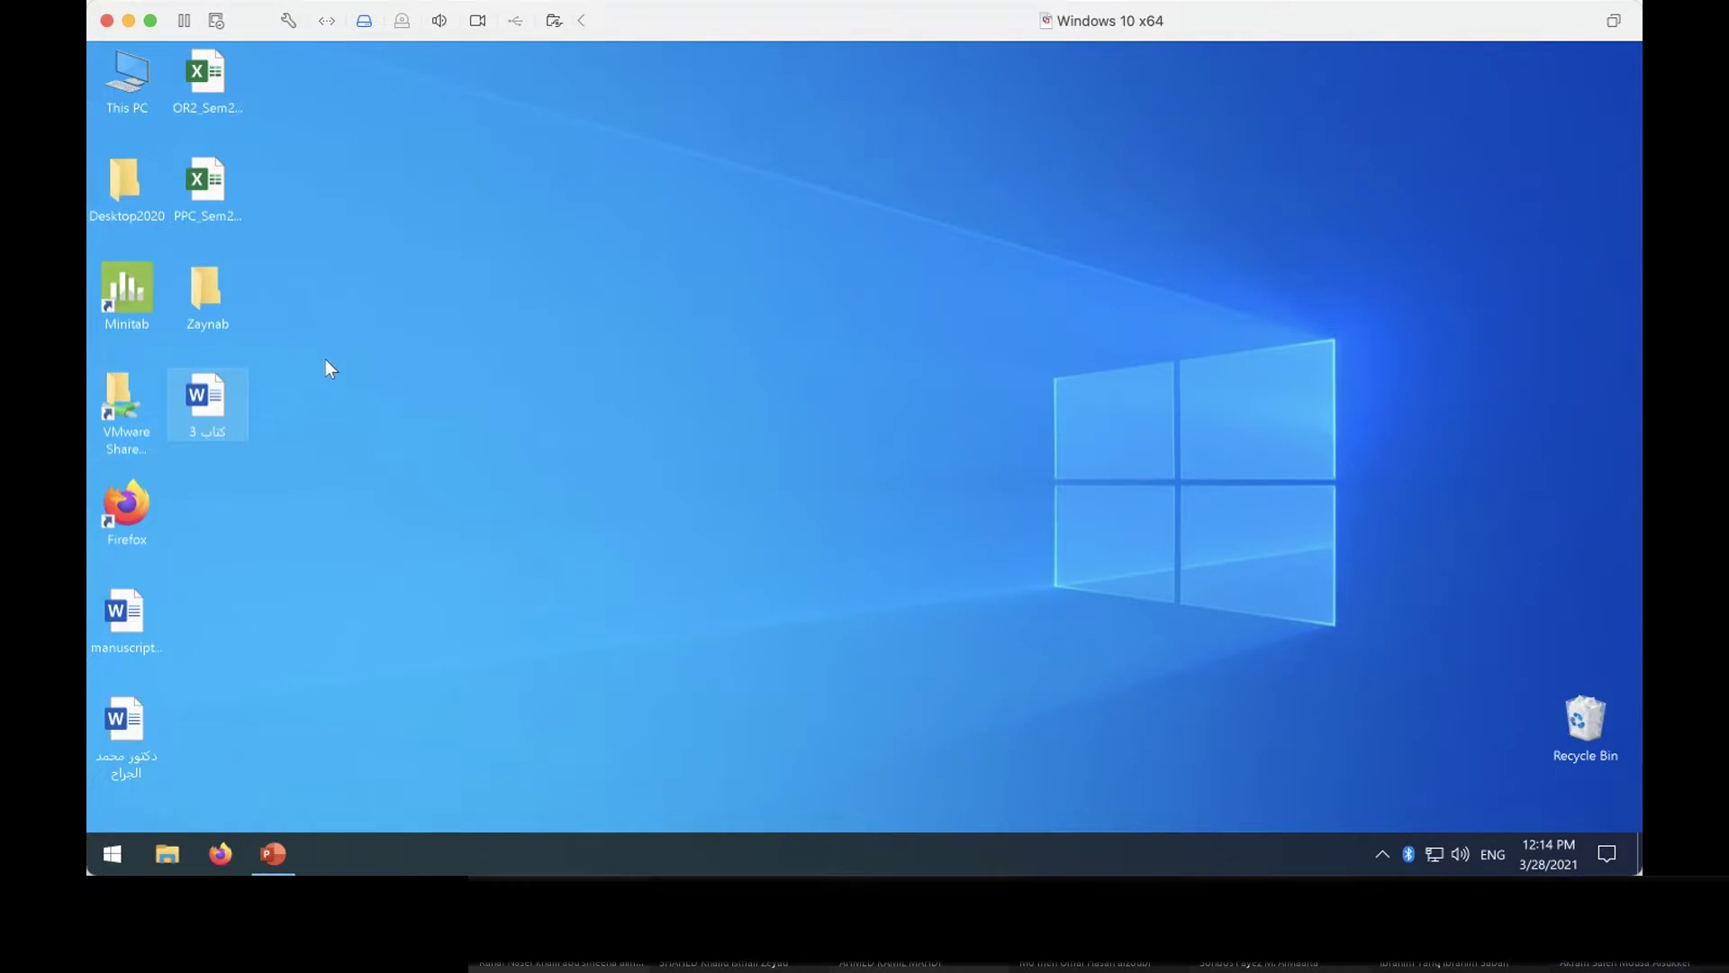
Launch Casio fx570vn plus from the Casio fx-570VN PLUS folder inside Desktop2020, and close the folder window
{"action": "double_click", "coordinate": [135, 198]}
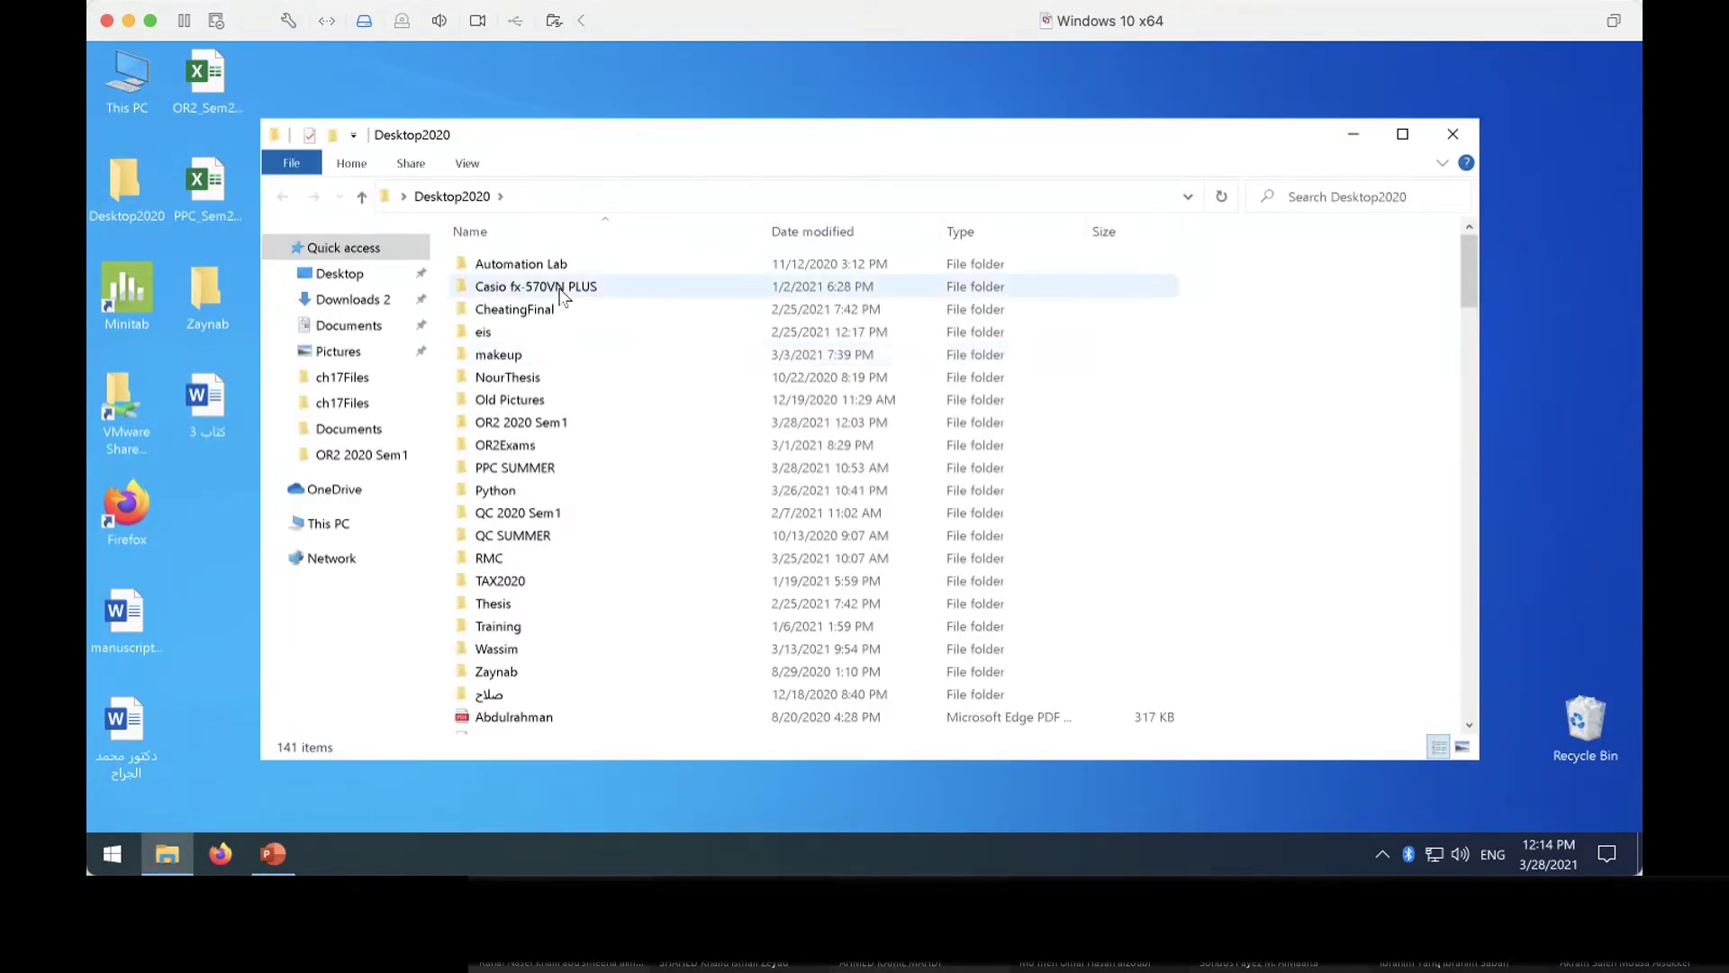
{"action": "double_click", "coordinate": [563, 288]}
{"action": "double_click", "coordinate": [576, 287]}
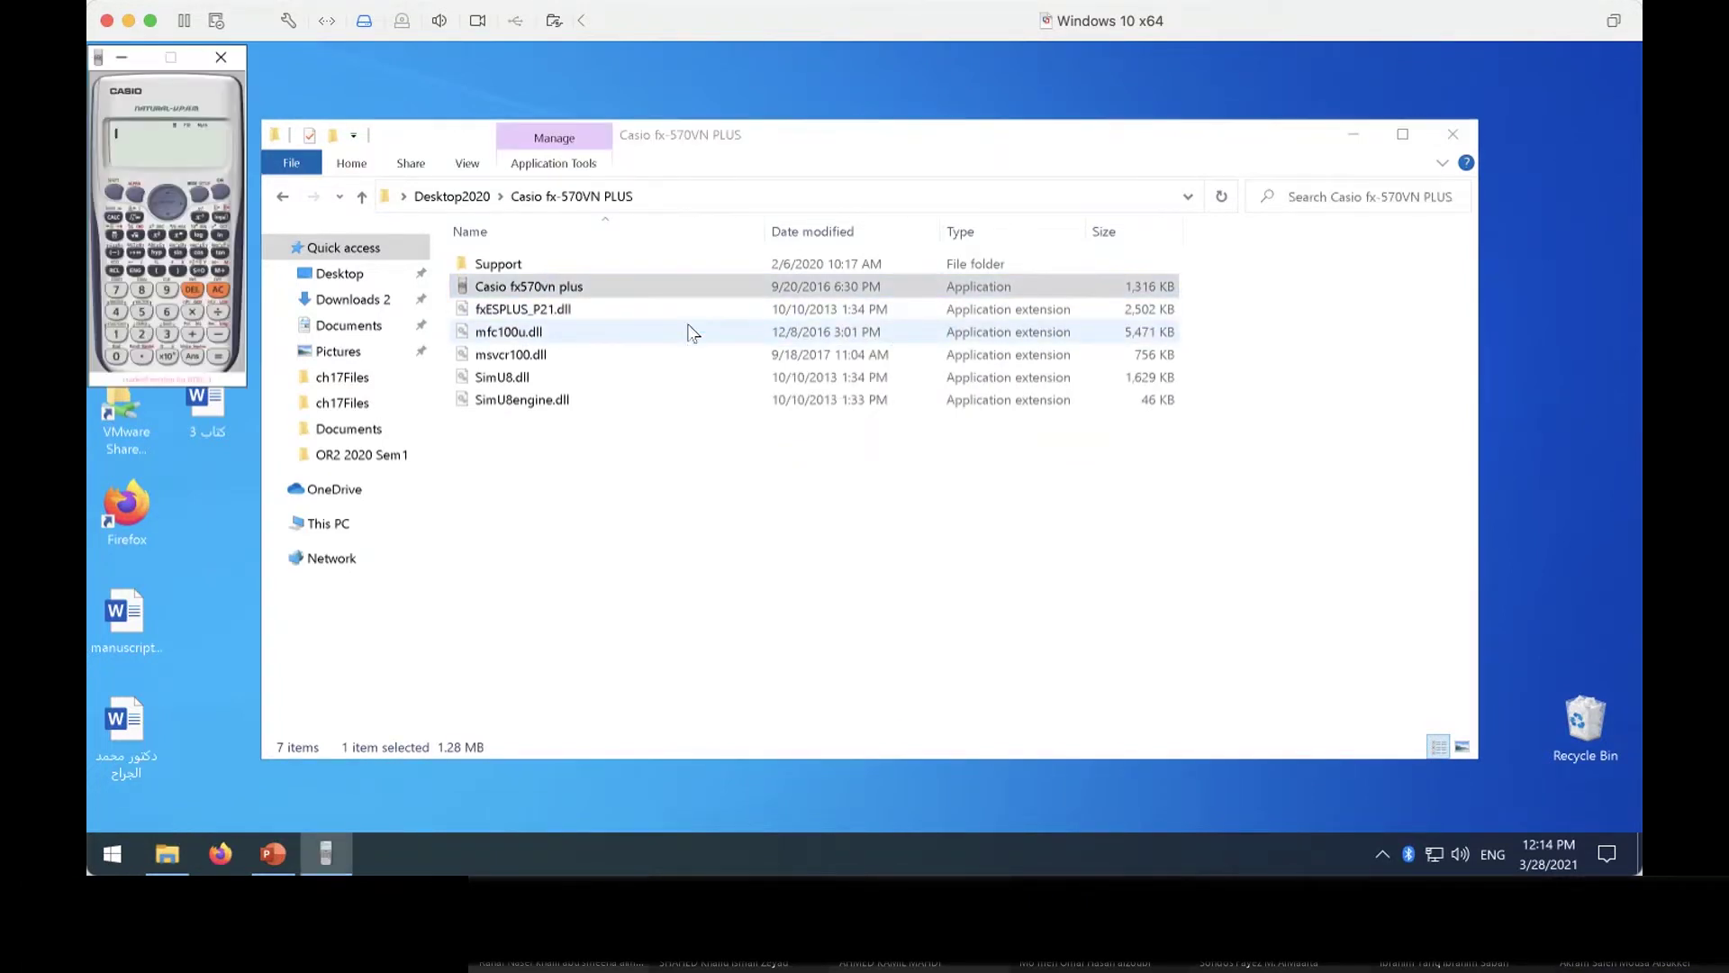
{"action": "left_click", "coordinate": [1454, 132]}
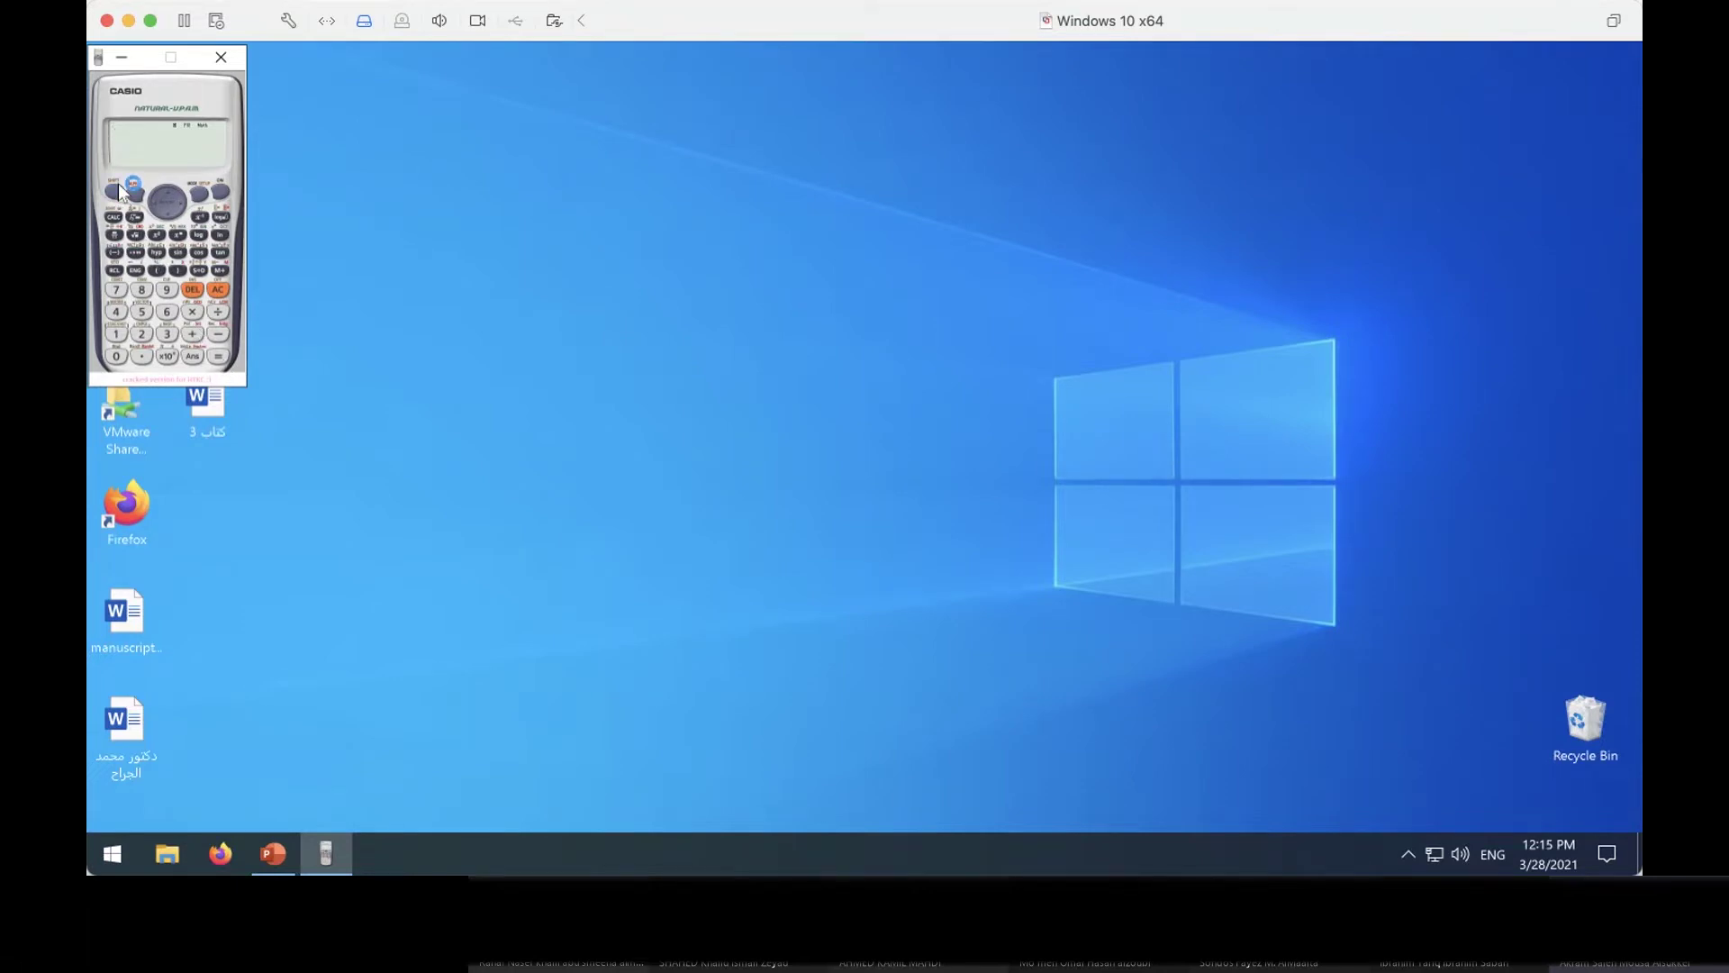
Switch the calculator to MATRIX mode and choose MatA as the matrix to define
{"action": "left_click", "coordinate": [200, 192]}
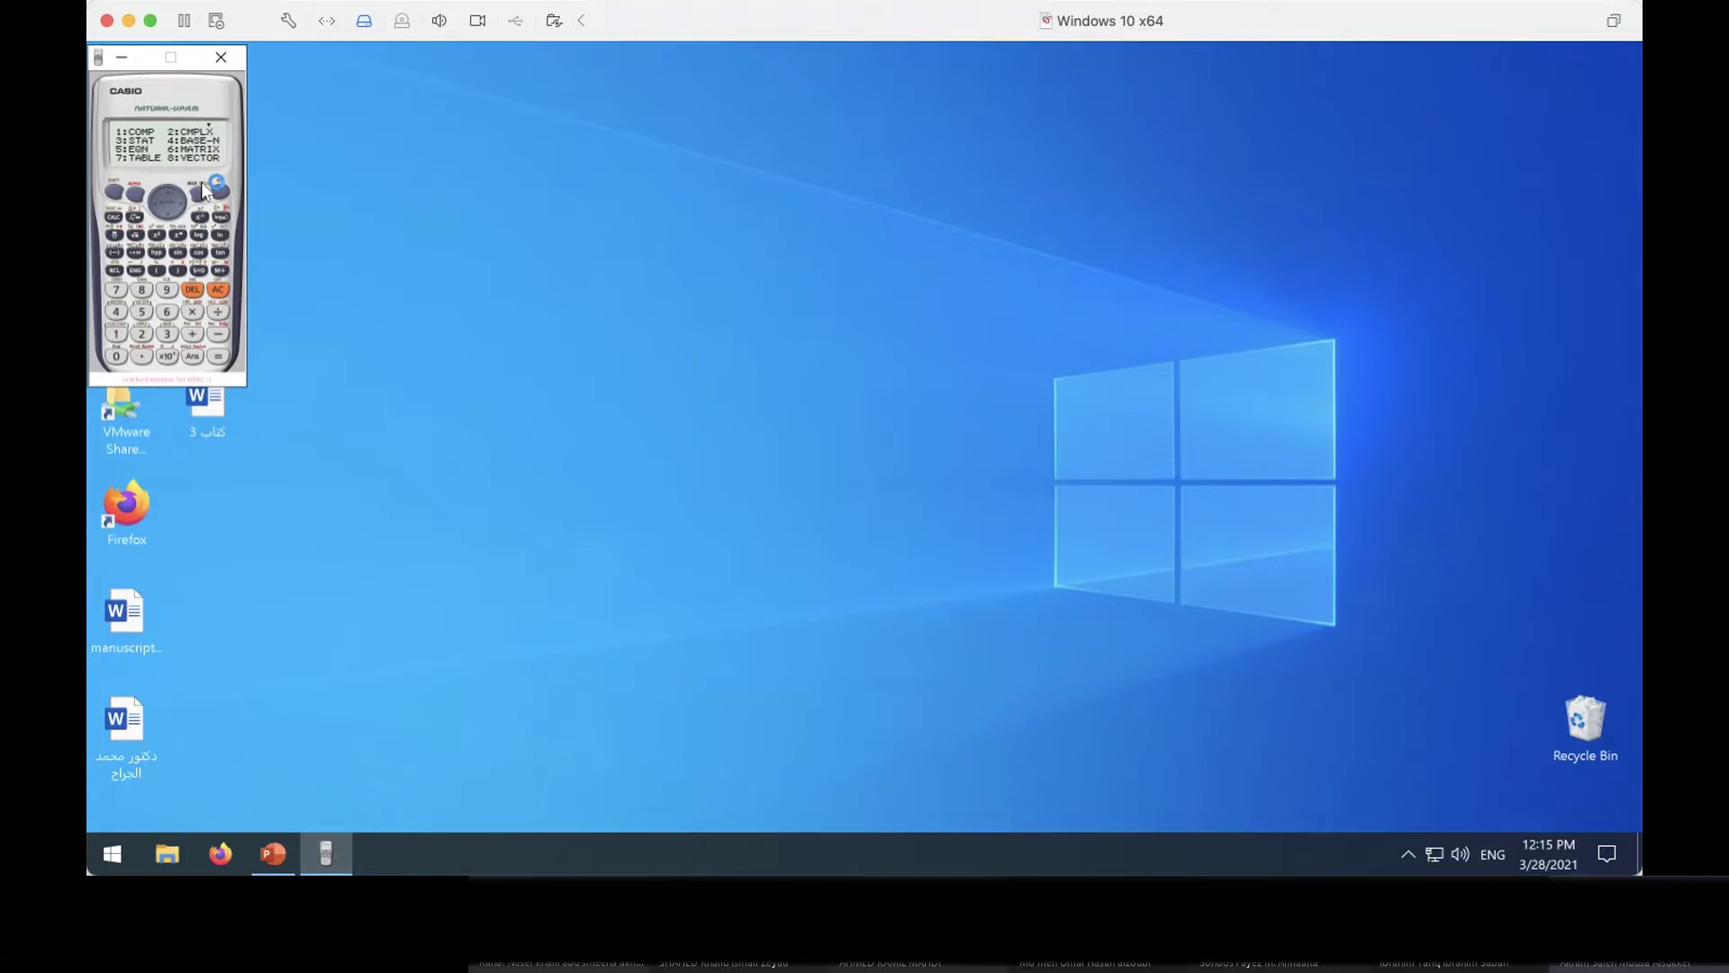
{"action": "left_click", "coordinate": [168, 312]}
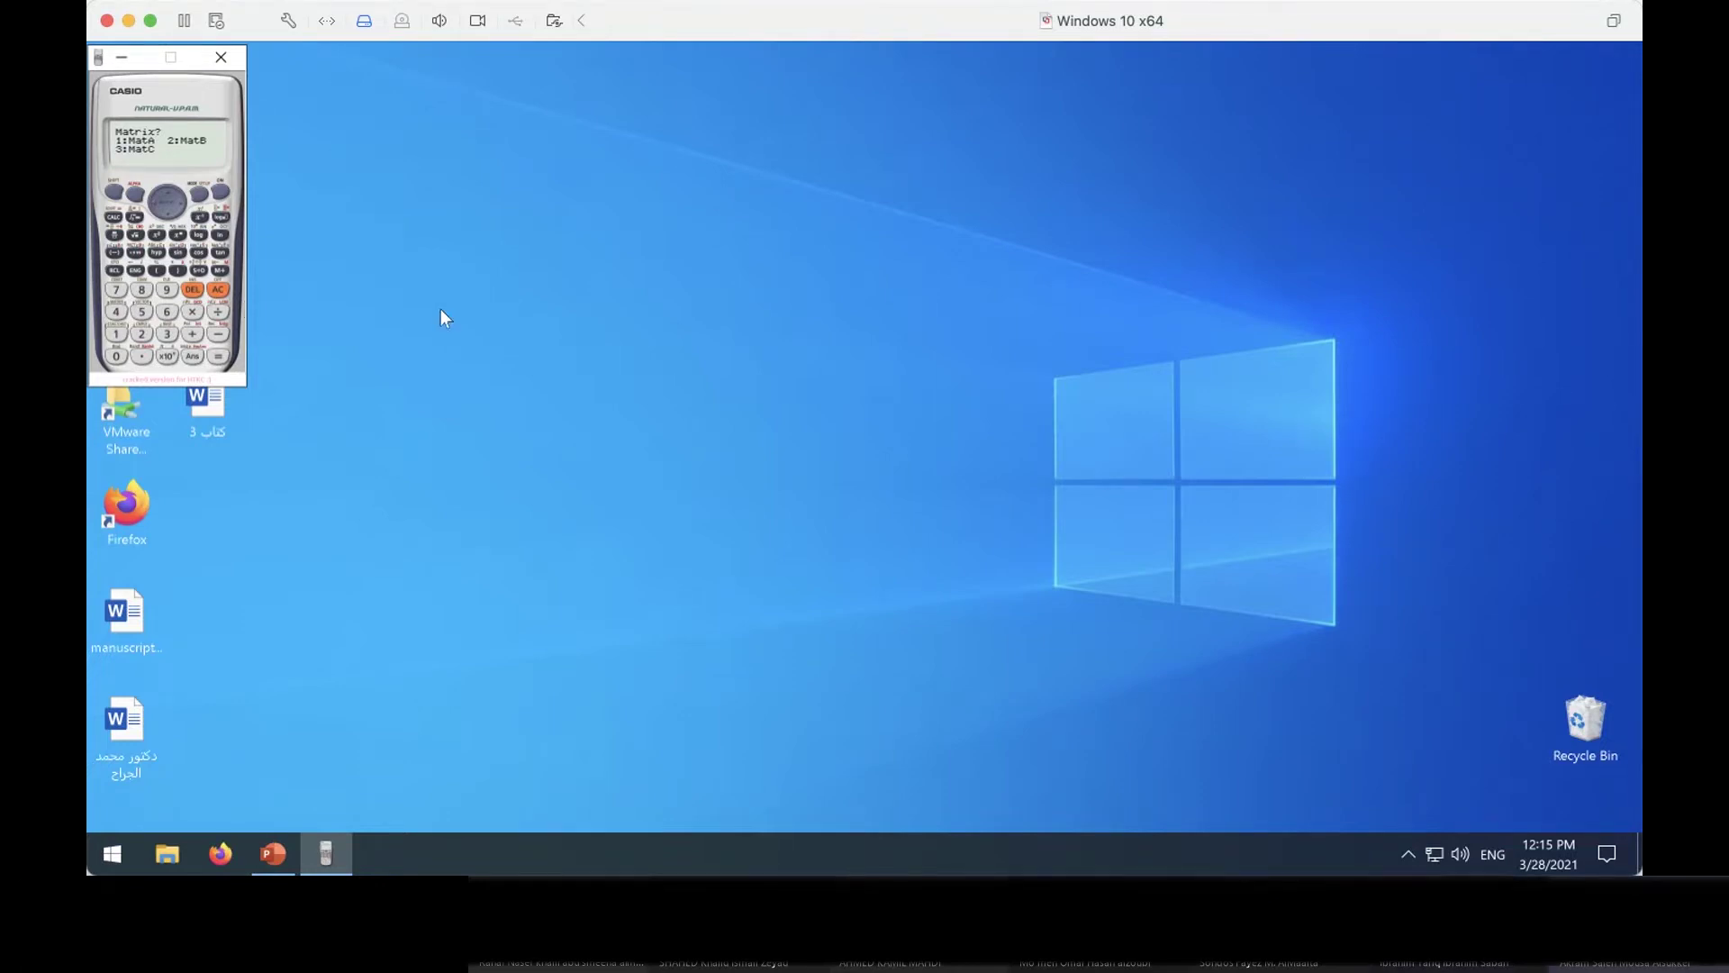
{"action": "left_click", "coordinate": [116, 334]}
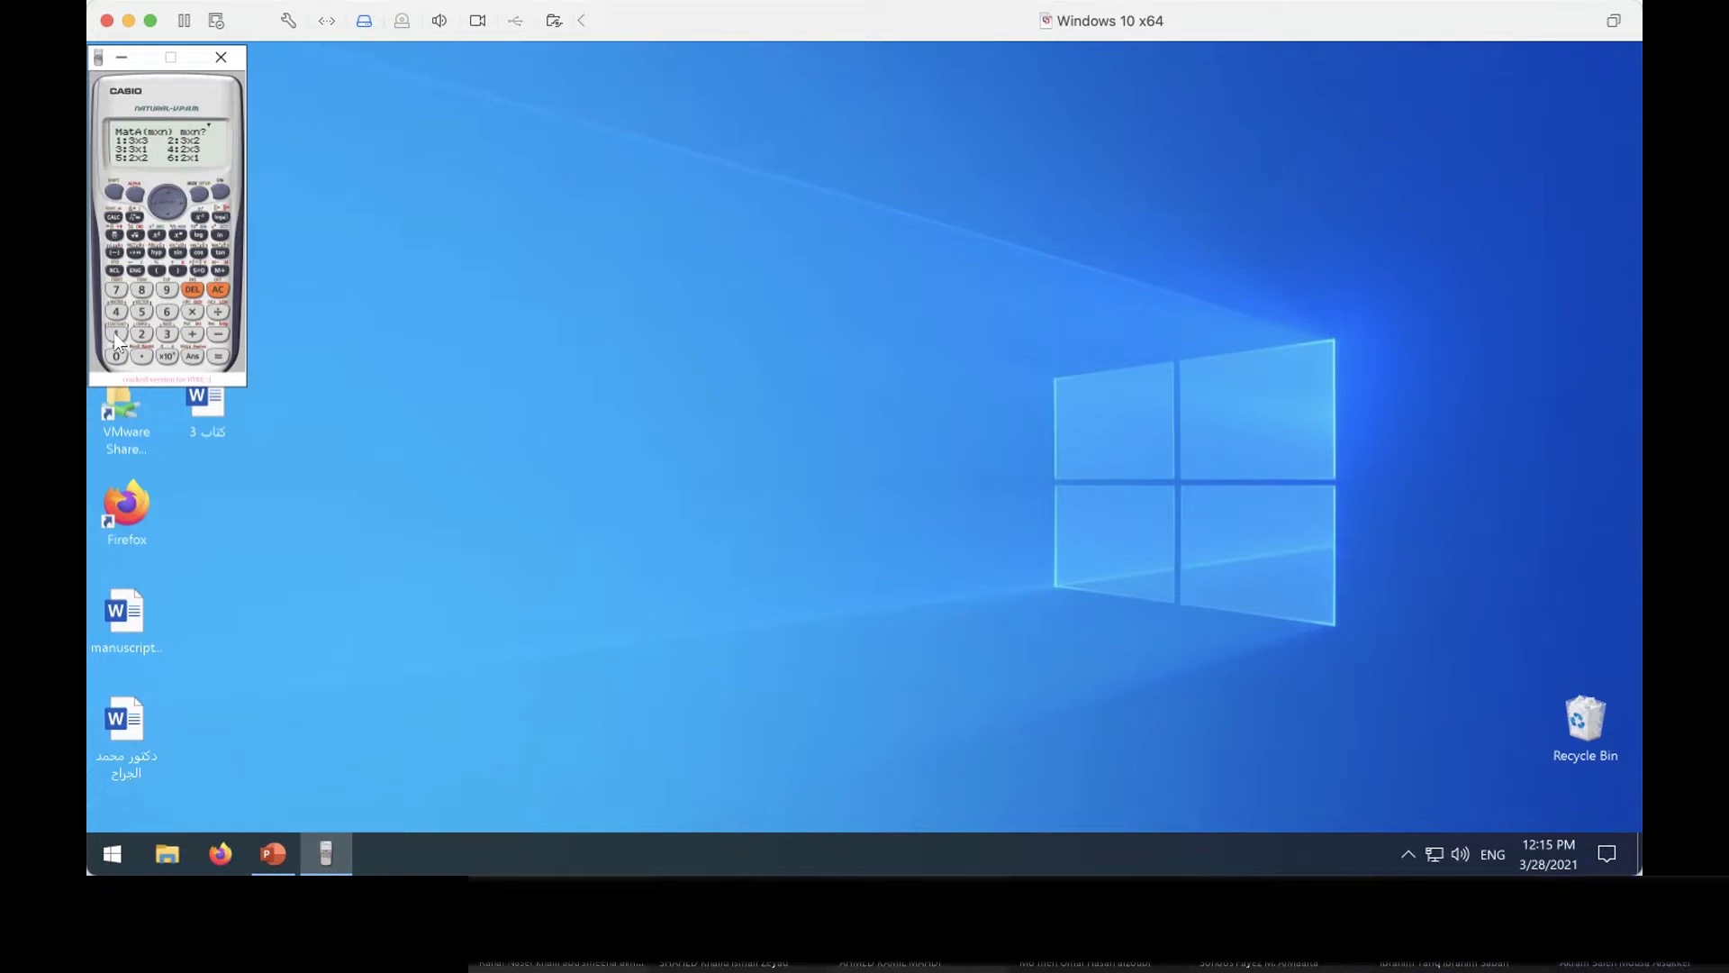
Restore the OR2P3 presentation to a smaller window and narrow it so it sits beside the calculator
{"action": "left_click", "coordinate": [273, 854]}
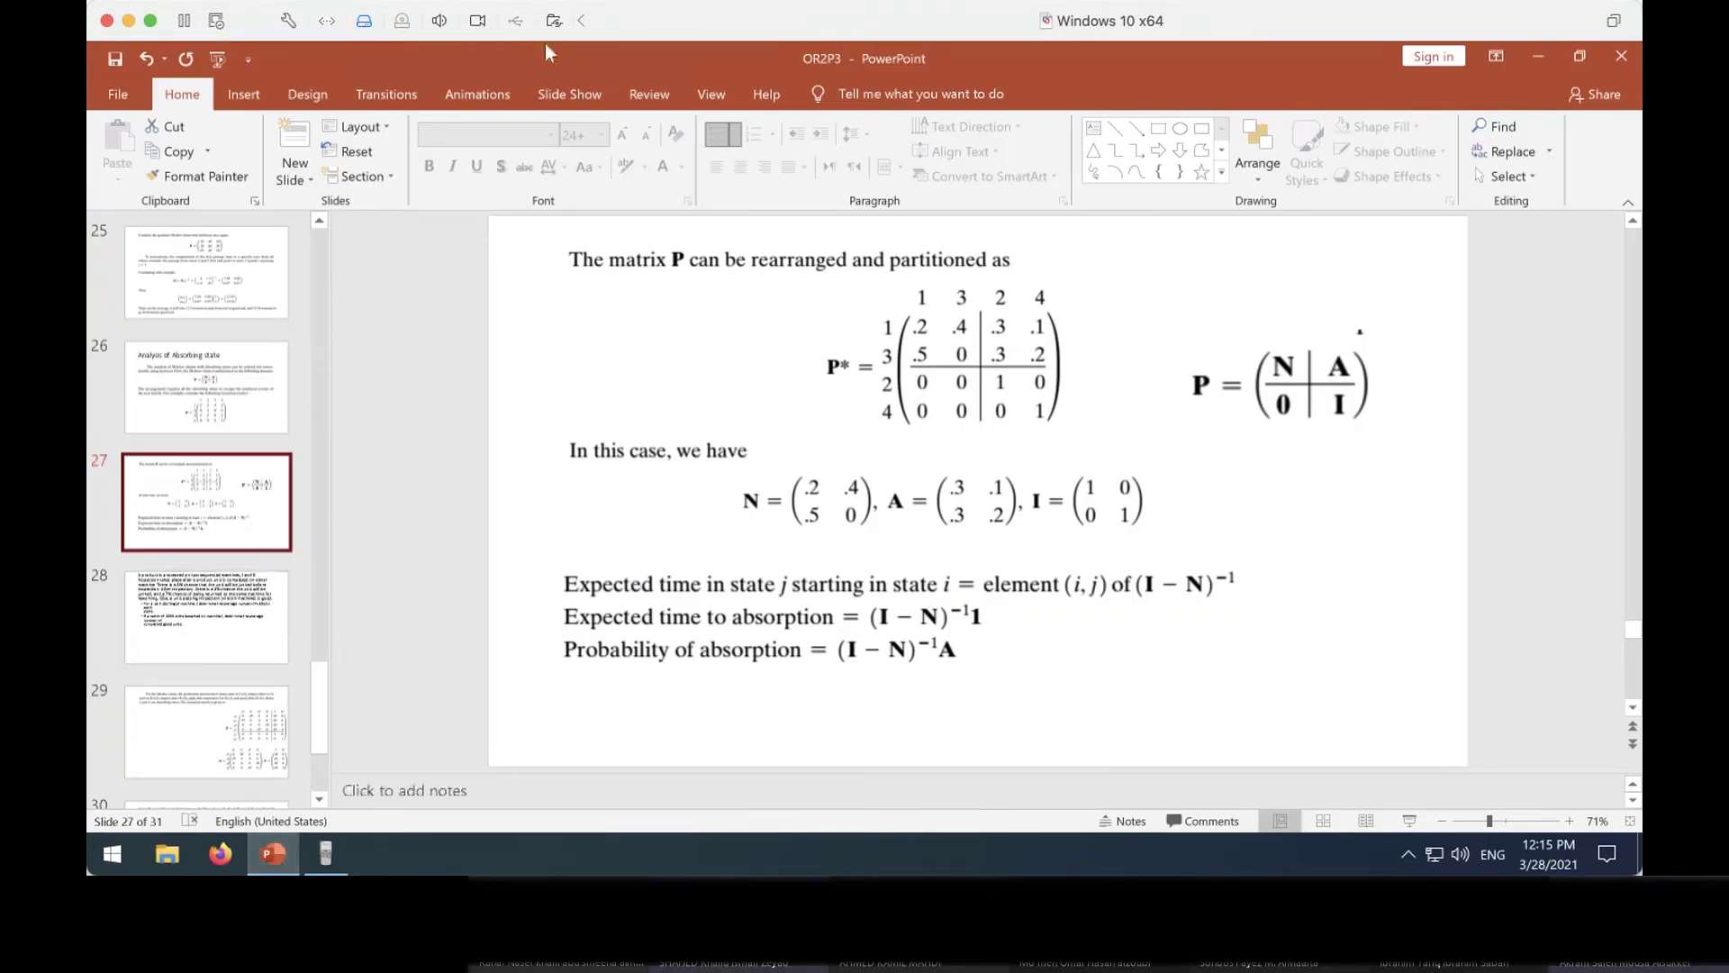
{"action": "left_click_drag", "start_coordinate": [93, 276], "coordinate": [250, 276]}
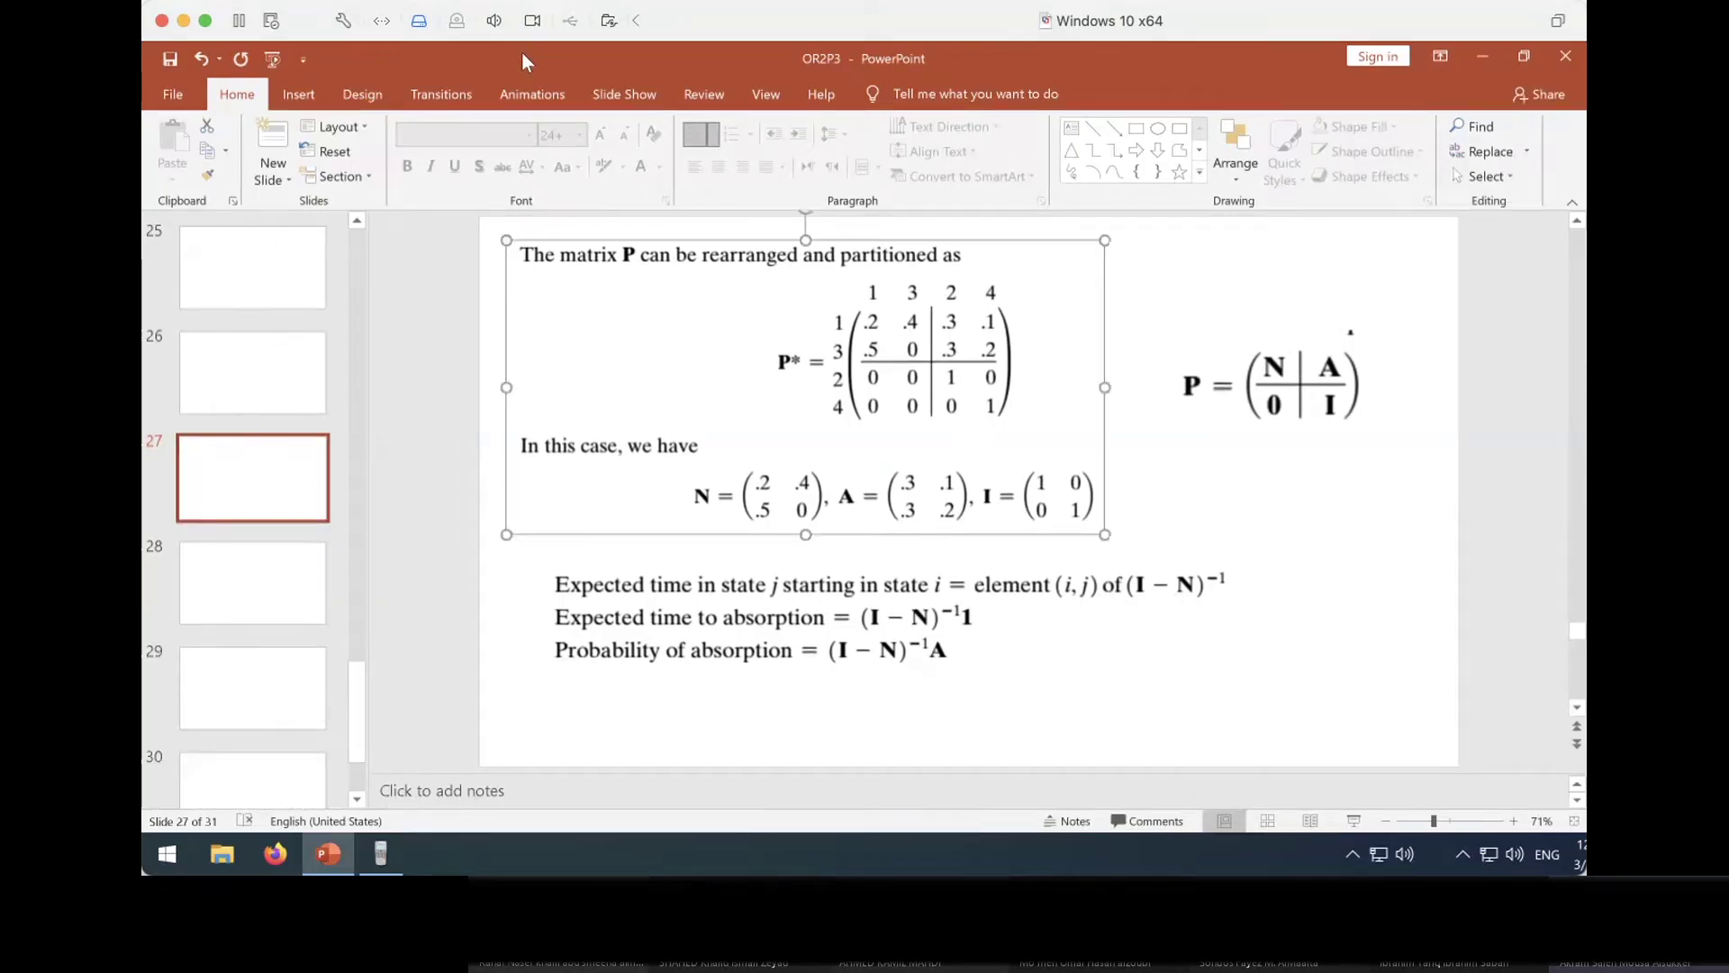
{"action": "double_click", "coordinate": [521, 52]}
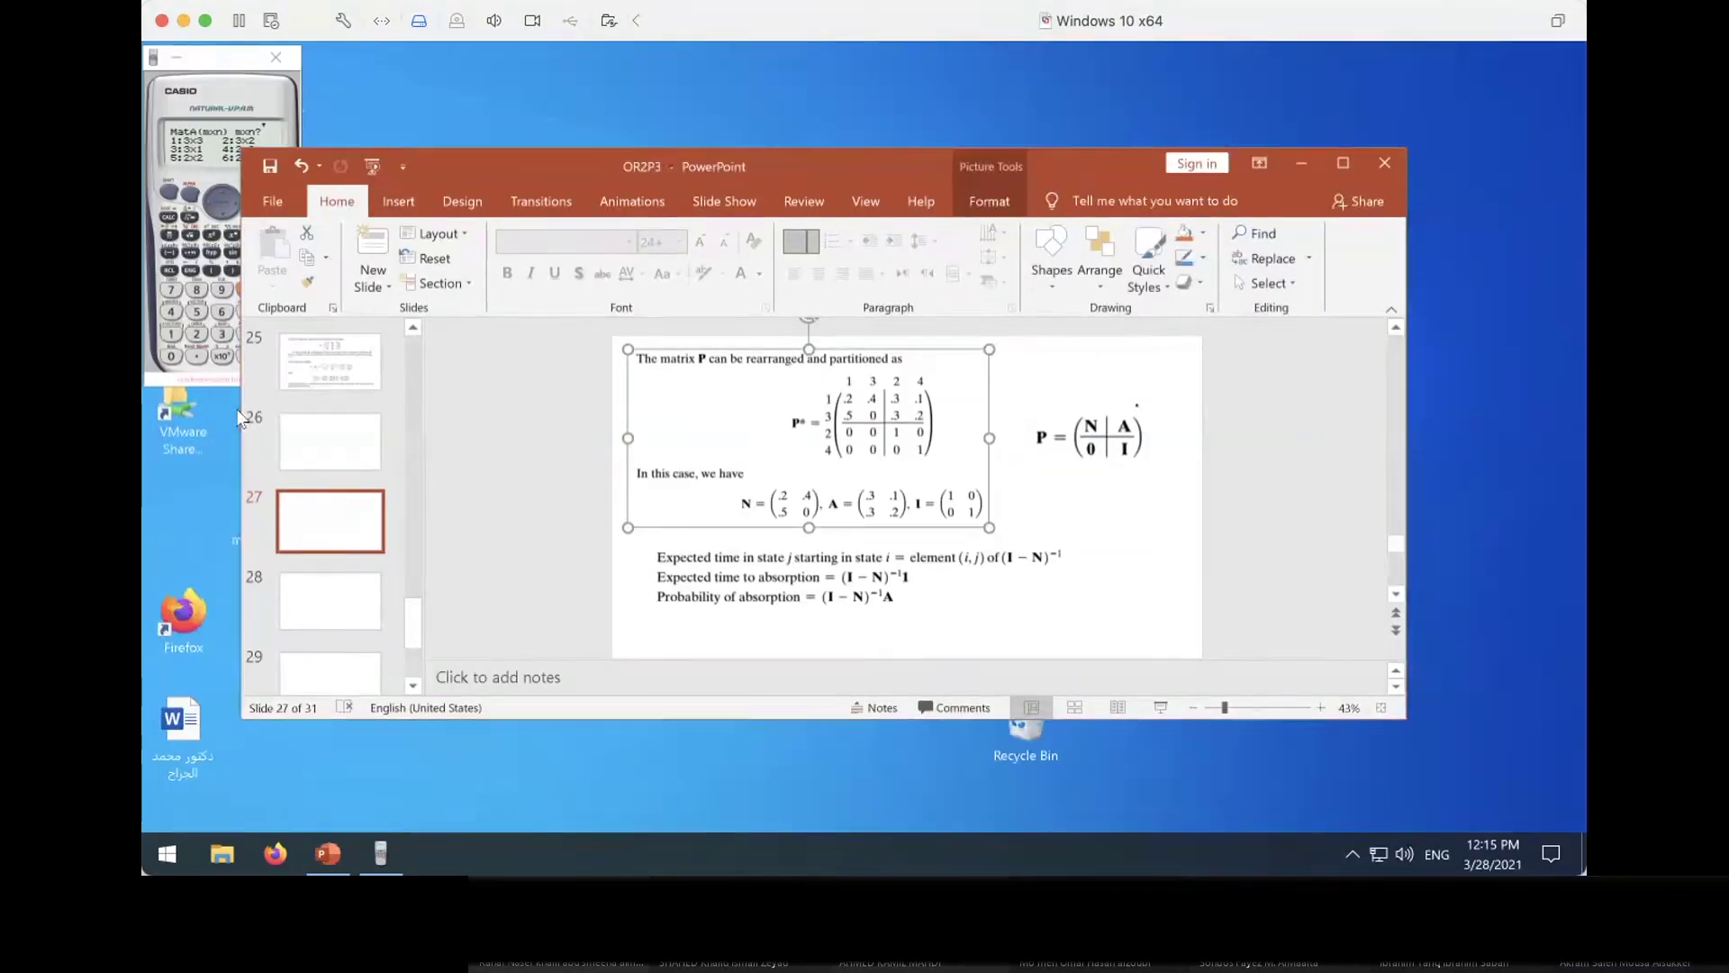
{"action": "left_click_drag", "start_coordinate": [239, 417], "coordinate": [510, 421]}
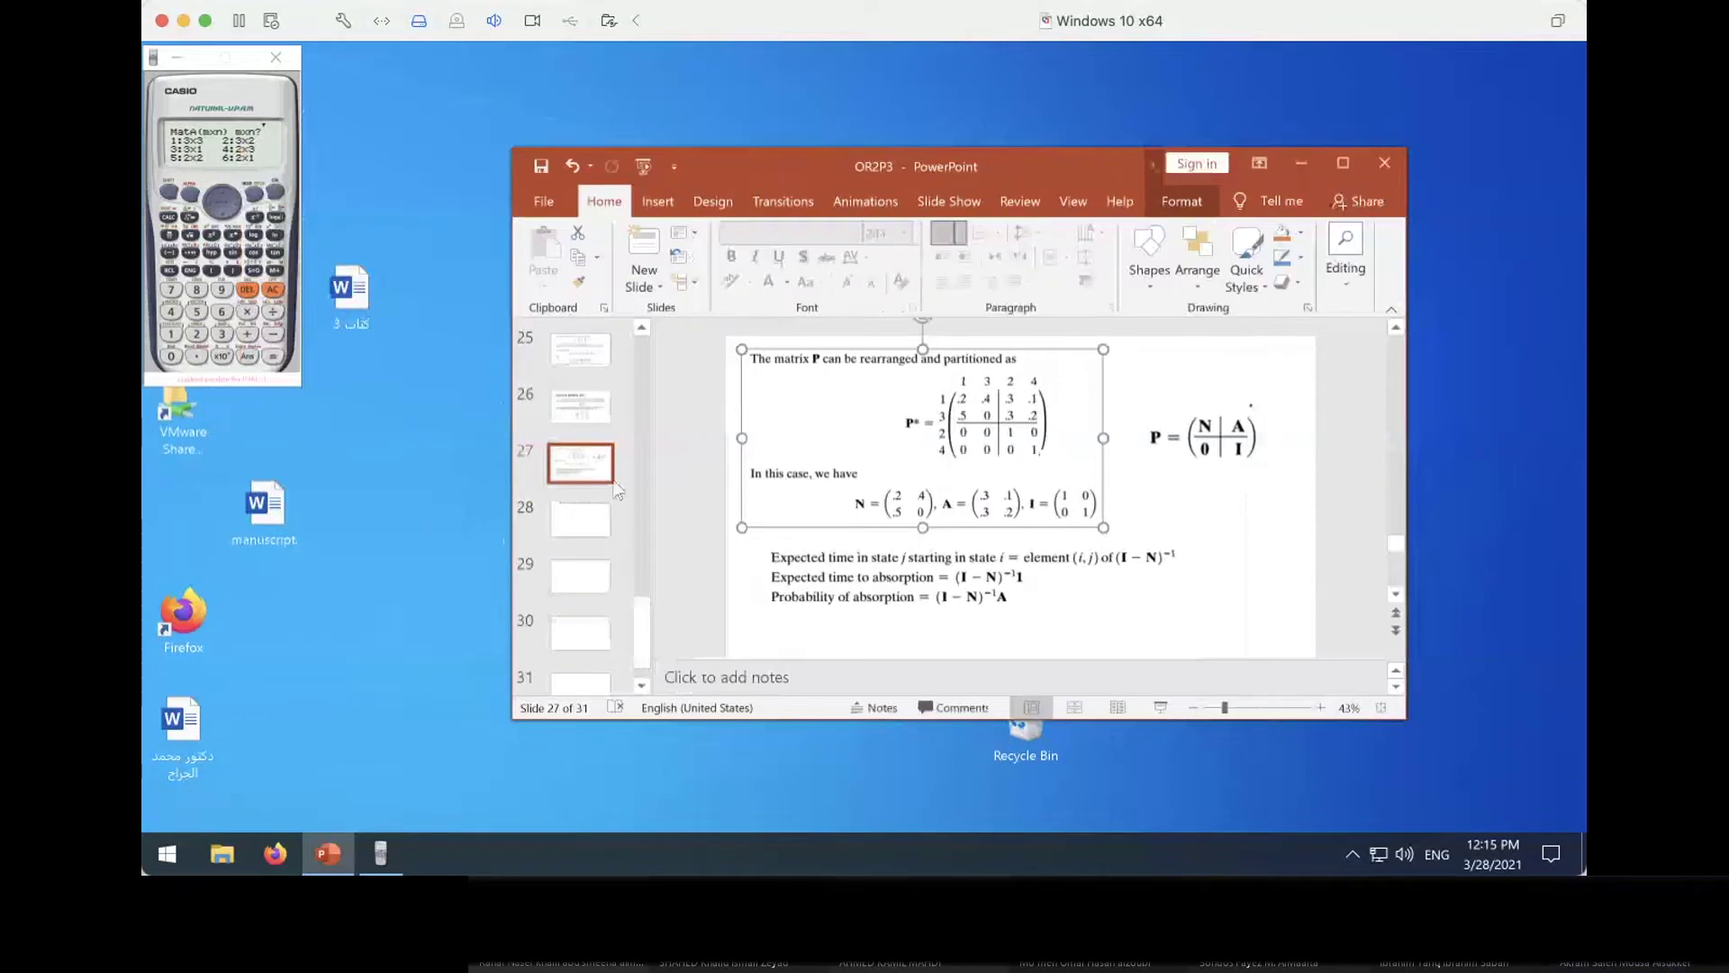
Show slide 20 with the steady-state equations of the gardener problem with fertilizer
{"action": "left_click", "coordinate": [578, 420]}
{"action": "scroll", "coordinate": [578, 420], "scroll_direction": "up", "scroll_amount": 3}
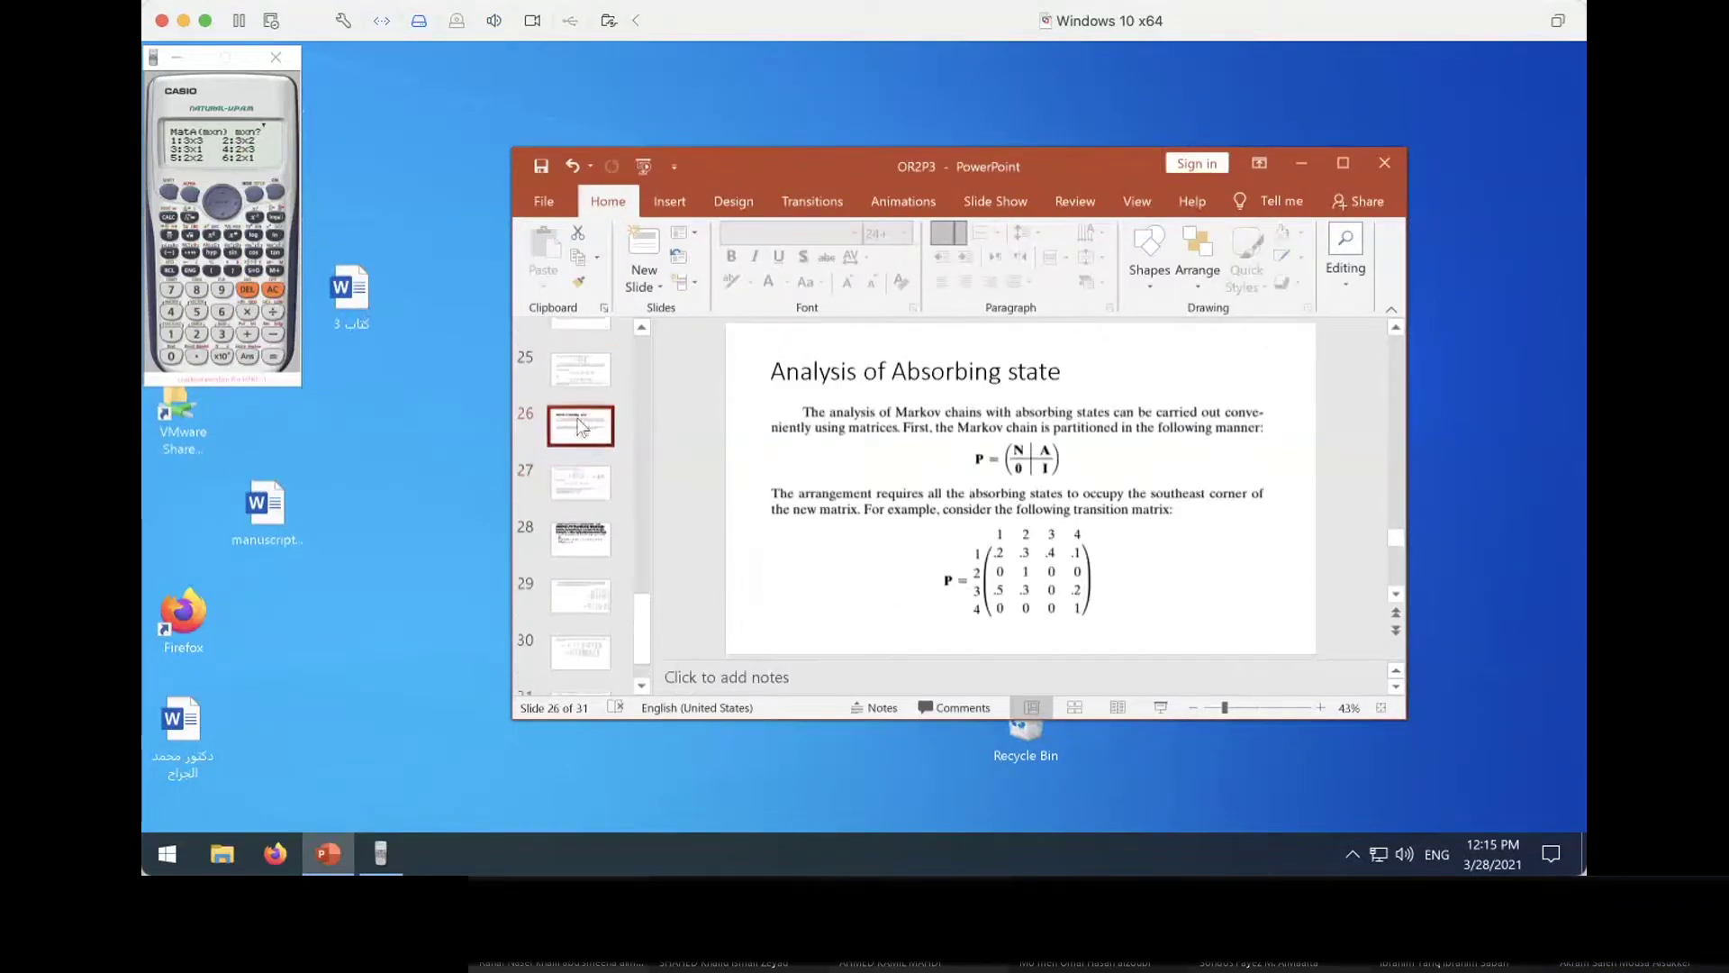
{"action": "scroll", "coordinate": [579, 425], "scroll_direction": "up", "scroll_amount": 1}
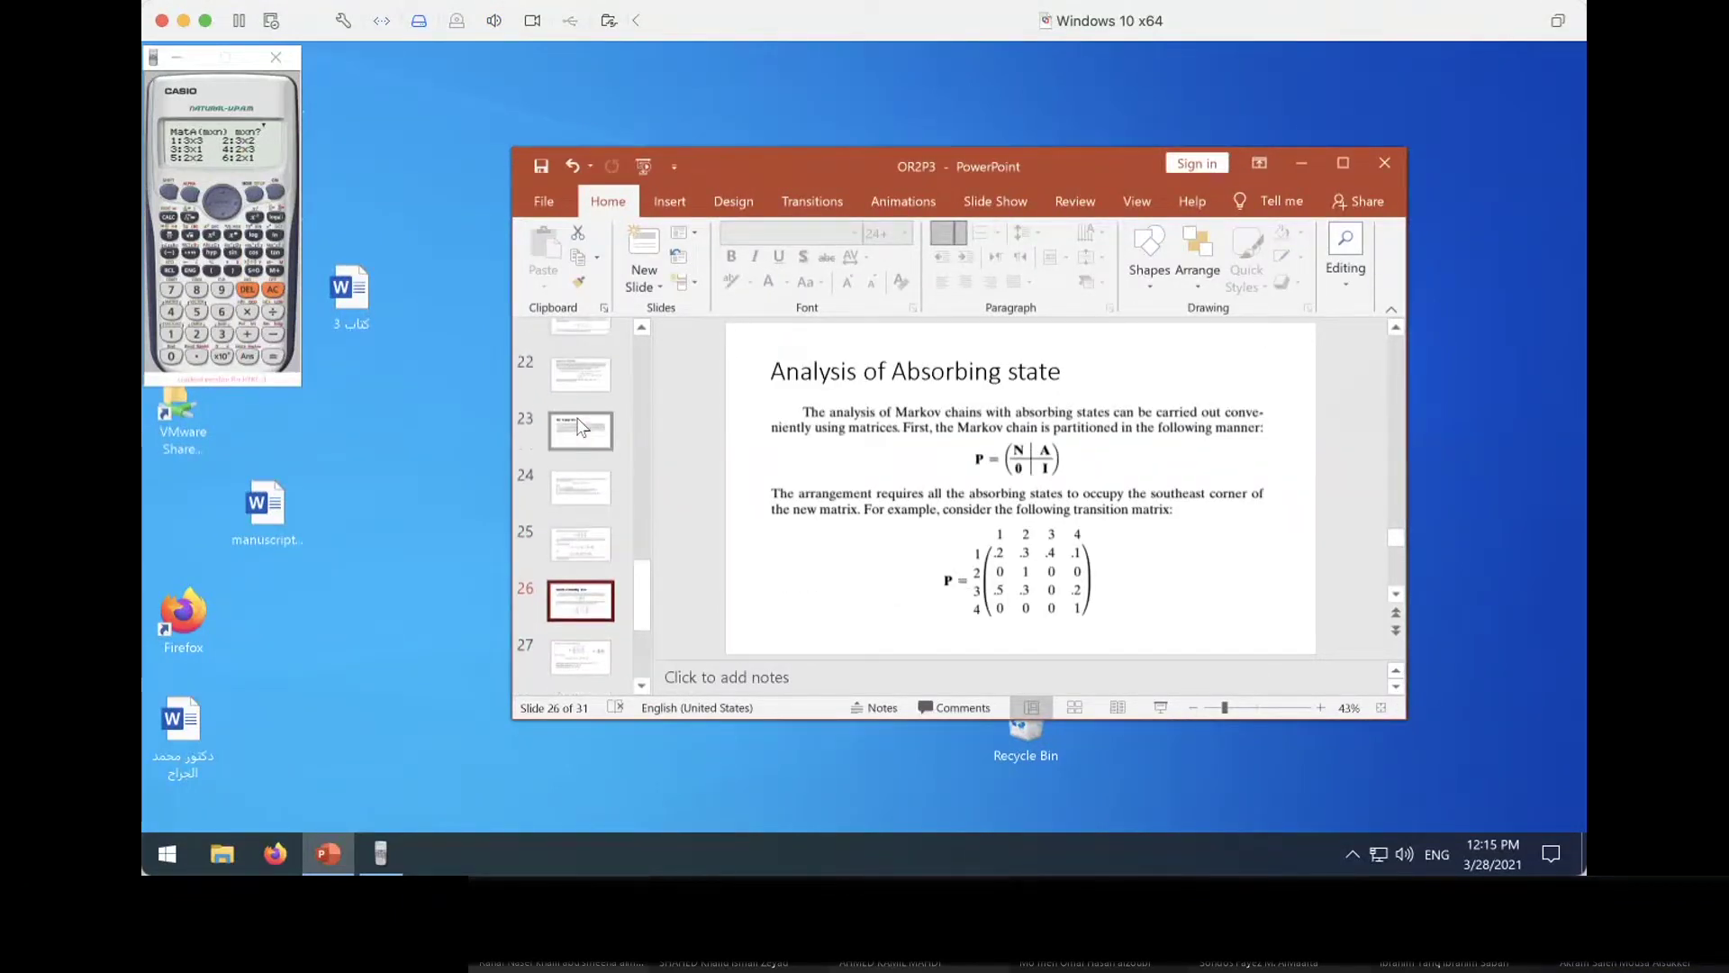
{"action": "scroll", "coordinate": [578, 428], "scroll_direction": "up", "scroll_amount": 1}
{"action": "left_click", "coordinate": [579, 390]}
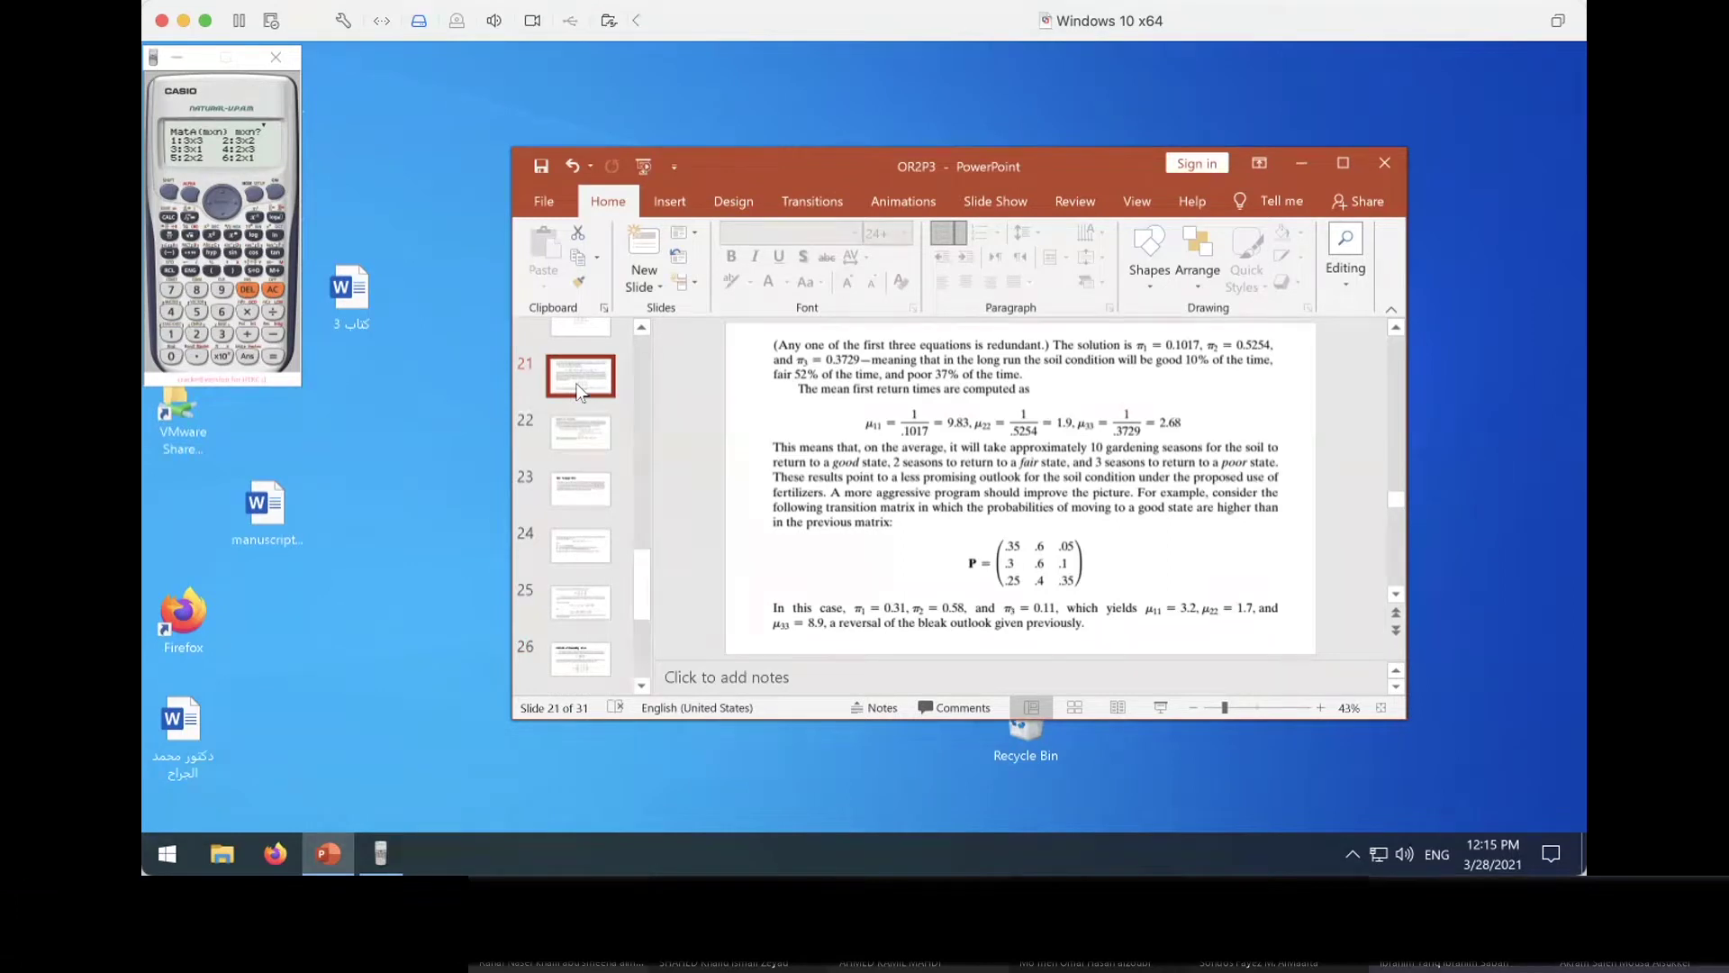
{"action": "scroll", "coordinate": [576, 389], "scroll_direction": "up", "scroll_amount": 1}
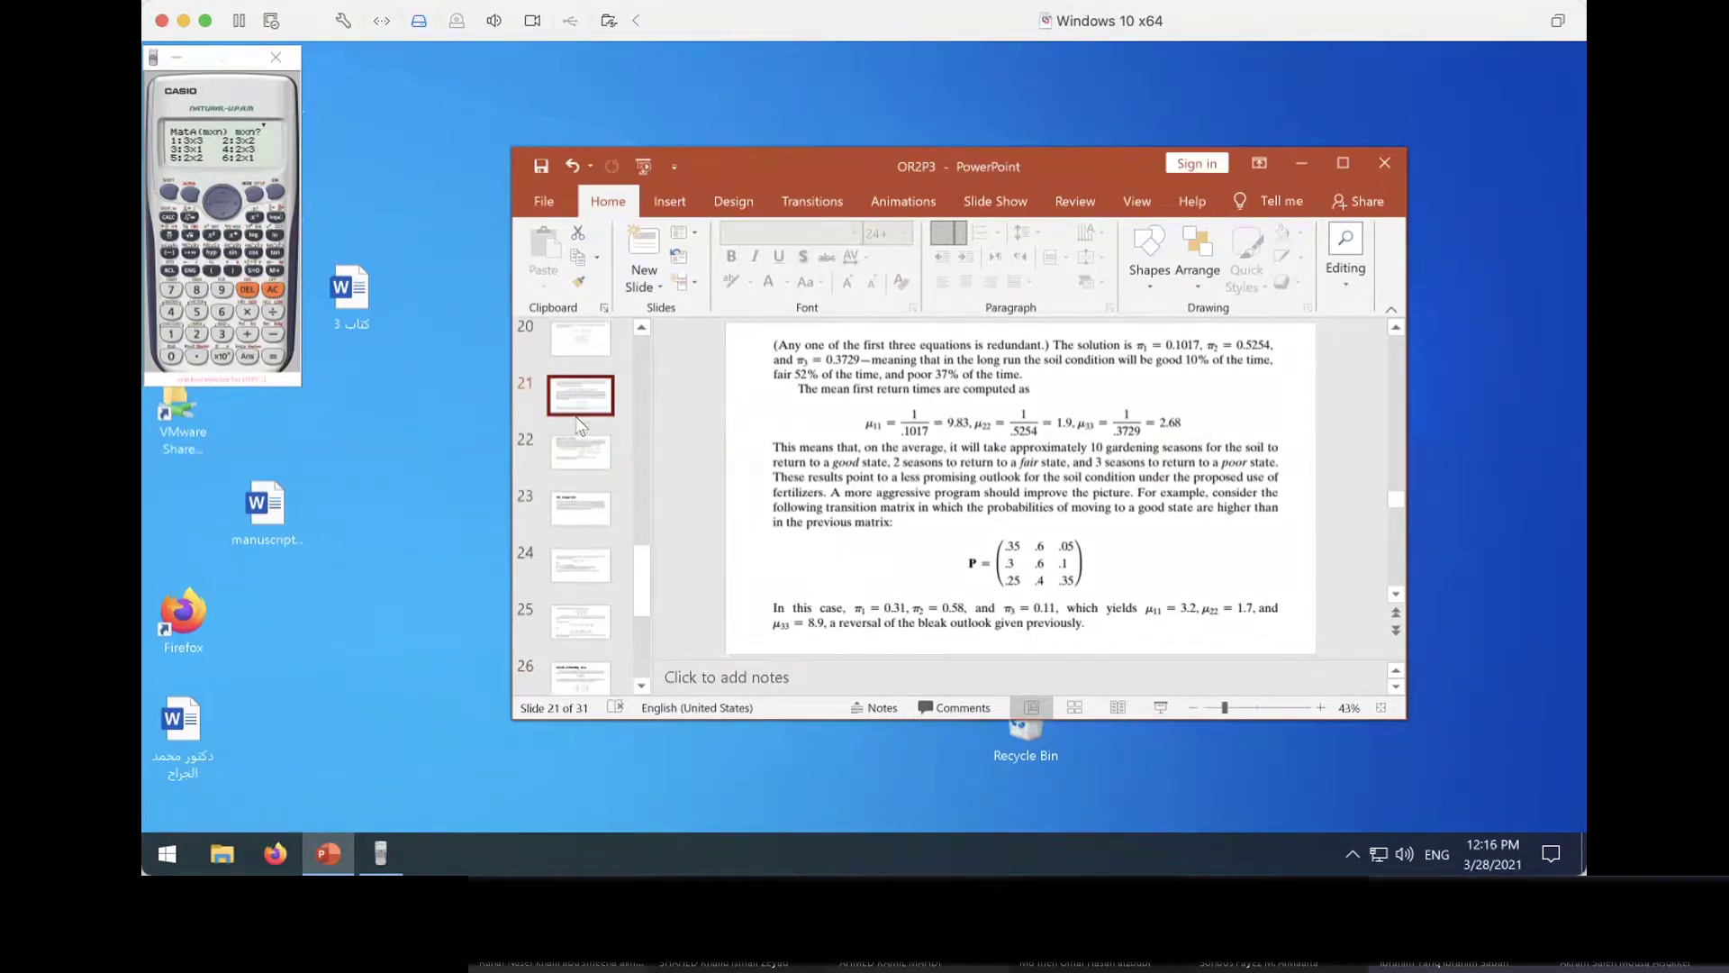
{"action": "left_click", "coordinate": [574, 352]}
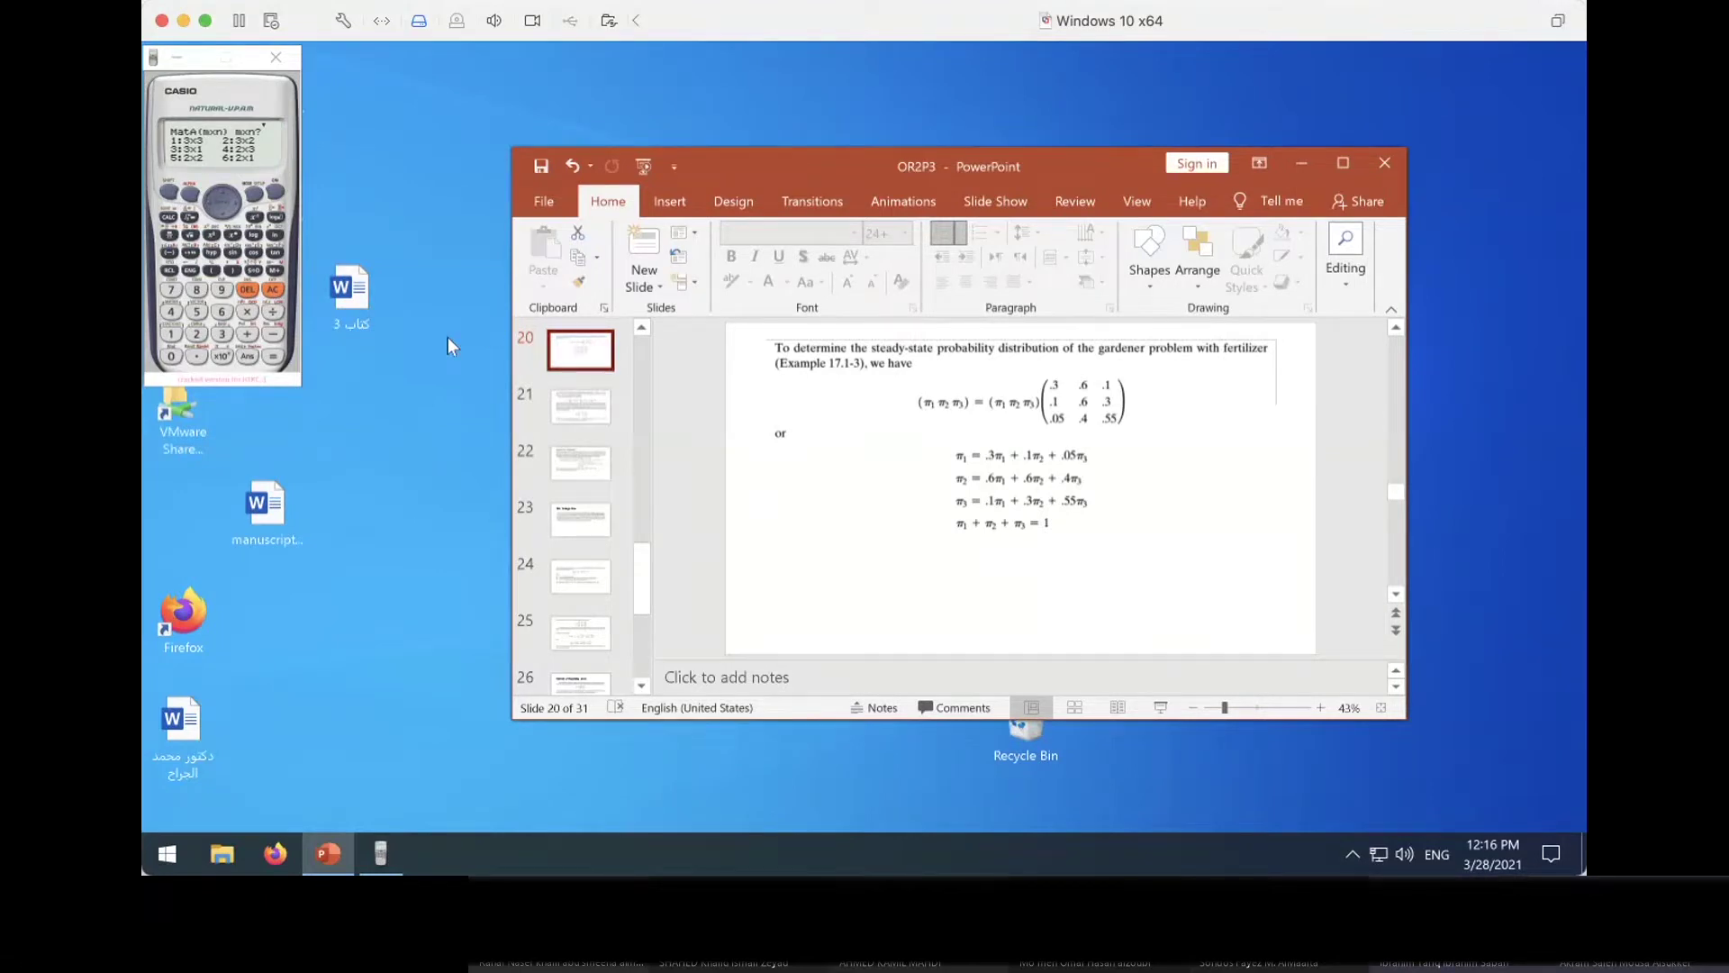
Define MatA as a 3x3 matrix with rows .3, .6, .1; .1, .6, .3; and .05, .4, .55
{"action": "left_click", "coordinate": [169, 333]}
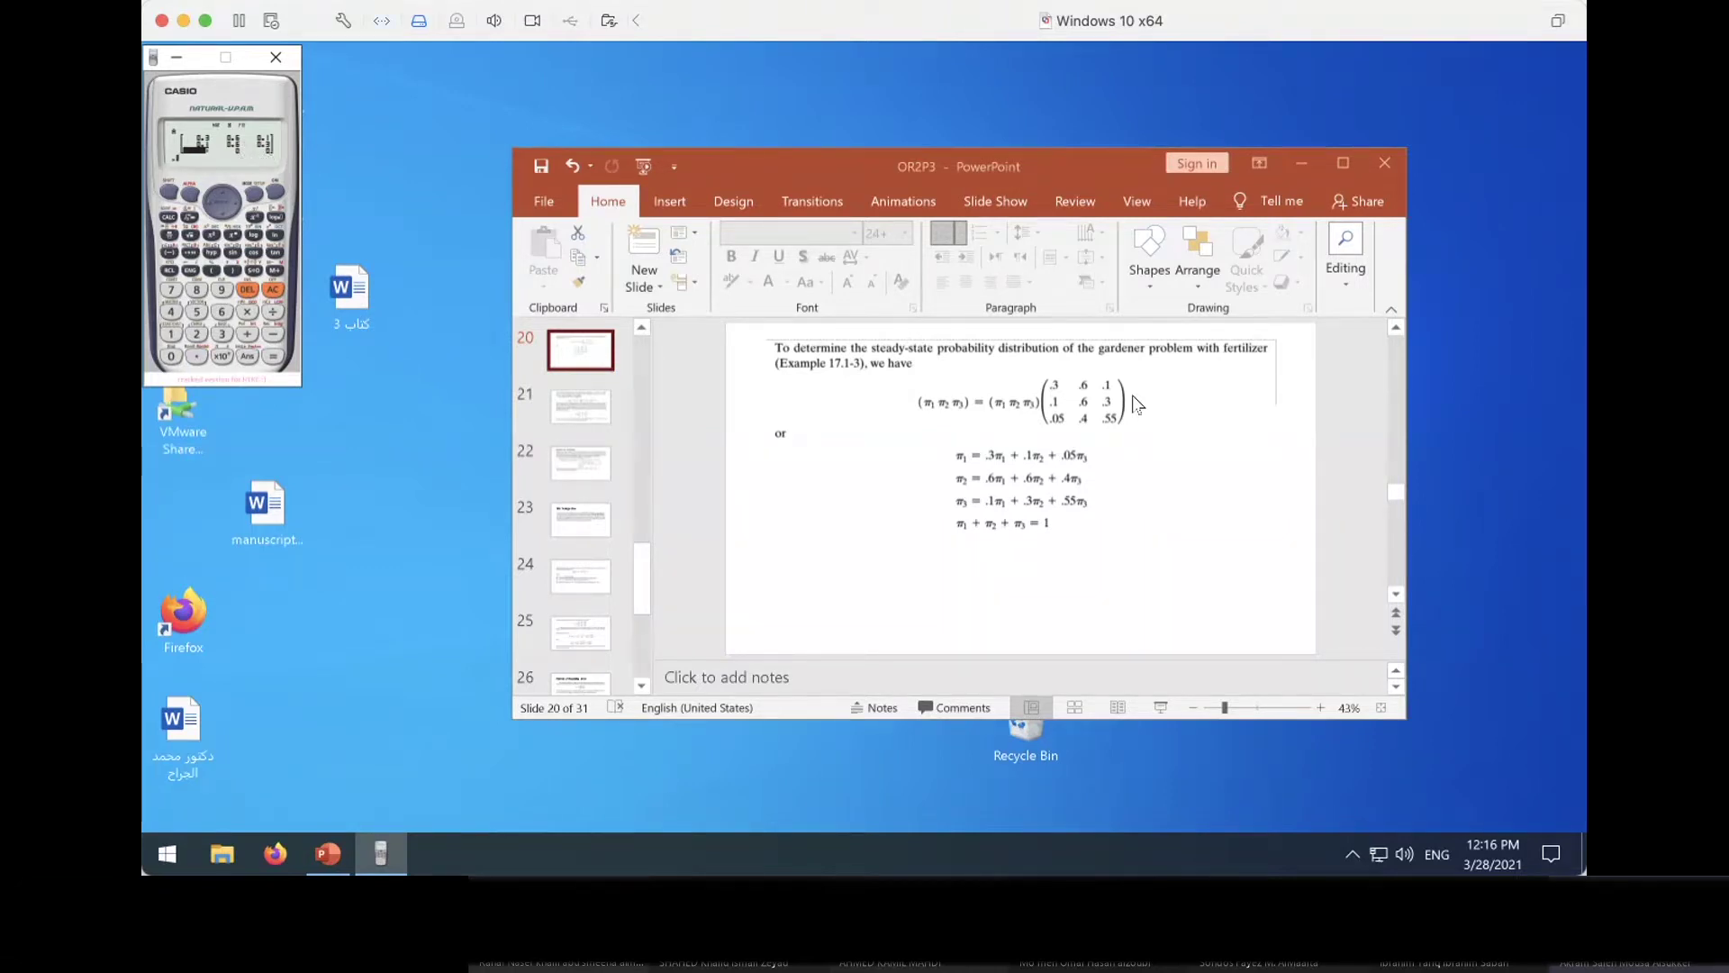
{"action": "key", "text": "Return"}
{"action": "type", "text": "."}
{"action": "key", "text": "Return"}
{"action": "type", "text": ".55"}
{"action": "key", "text": "Return"}
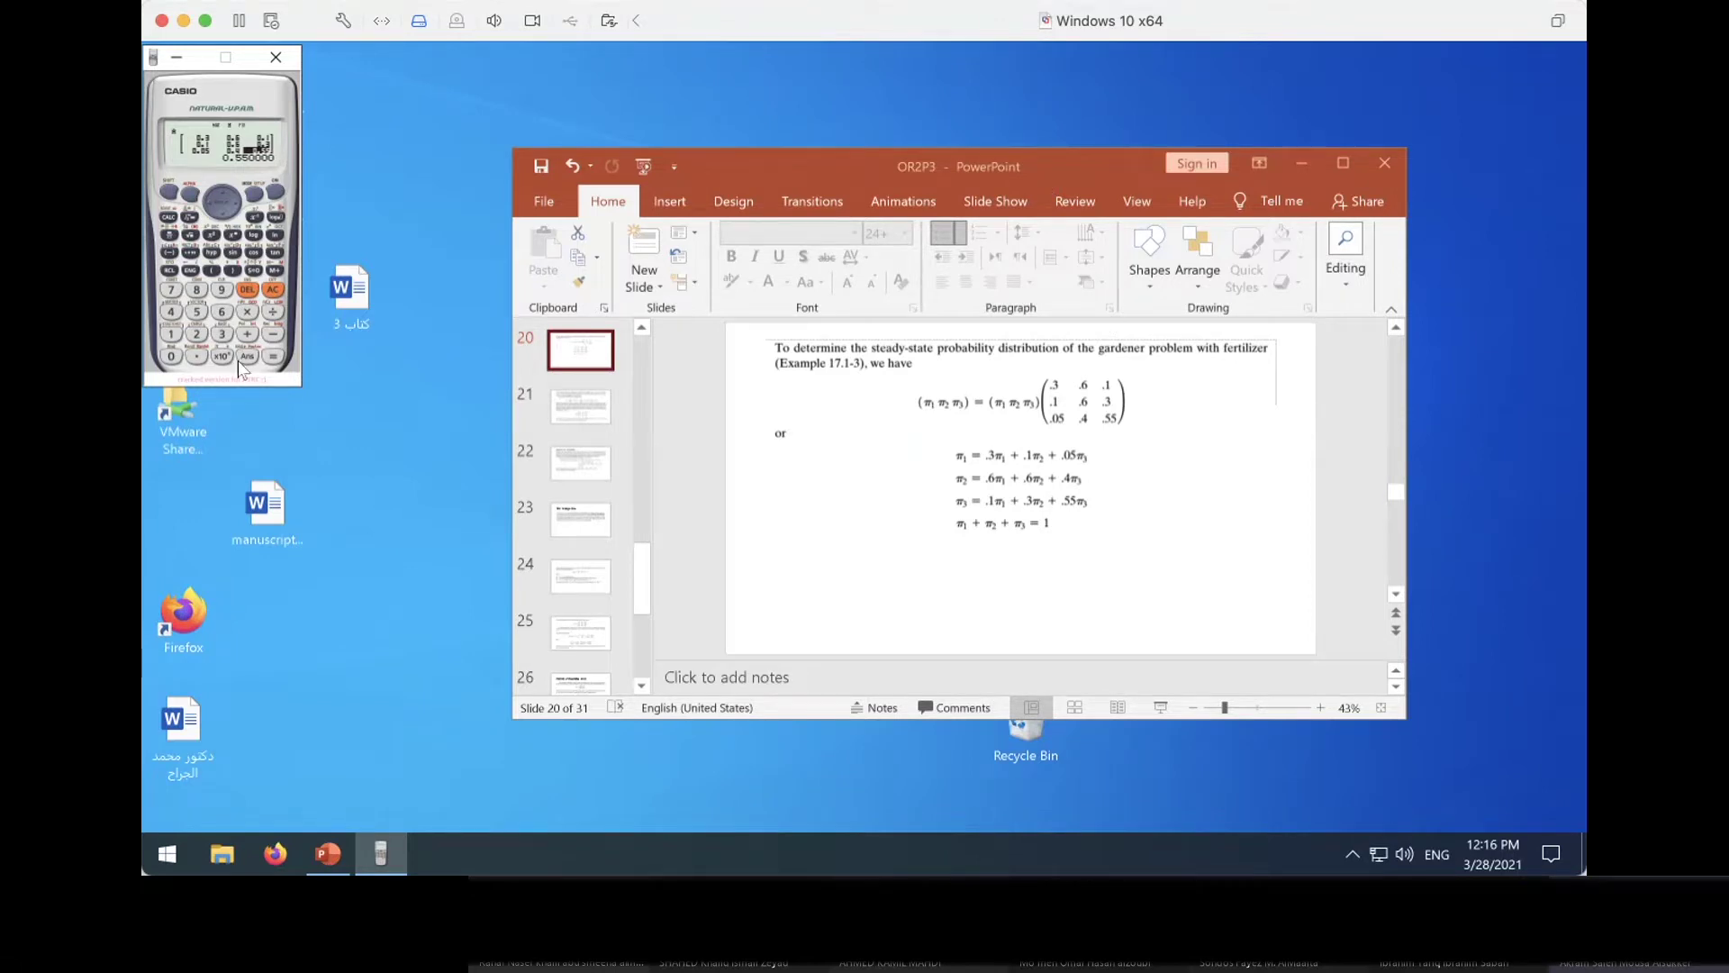
Recall MatA in the calculator to check its stored entries, and clear the display
{"action": "left_click", "coordinate": [273, 292]}
{"action": "left_click", "coordinate": [168, 194]}
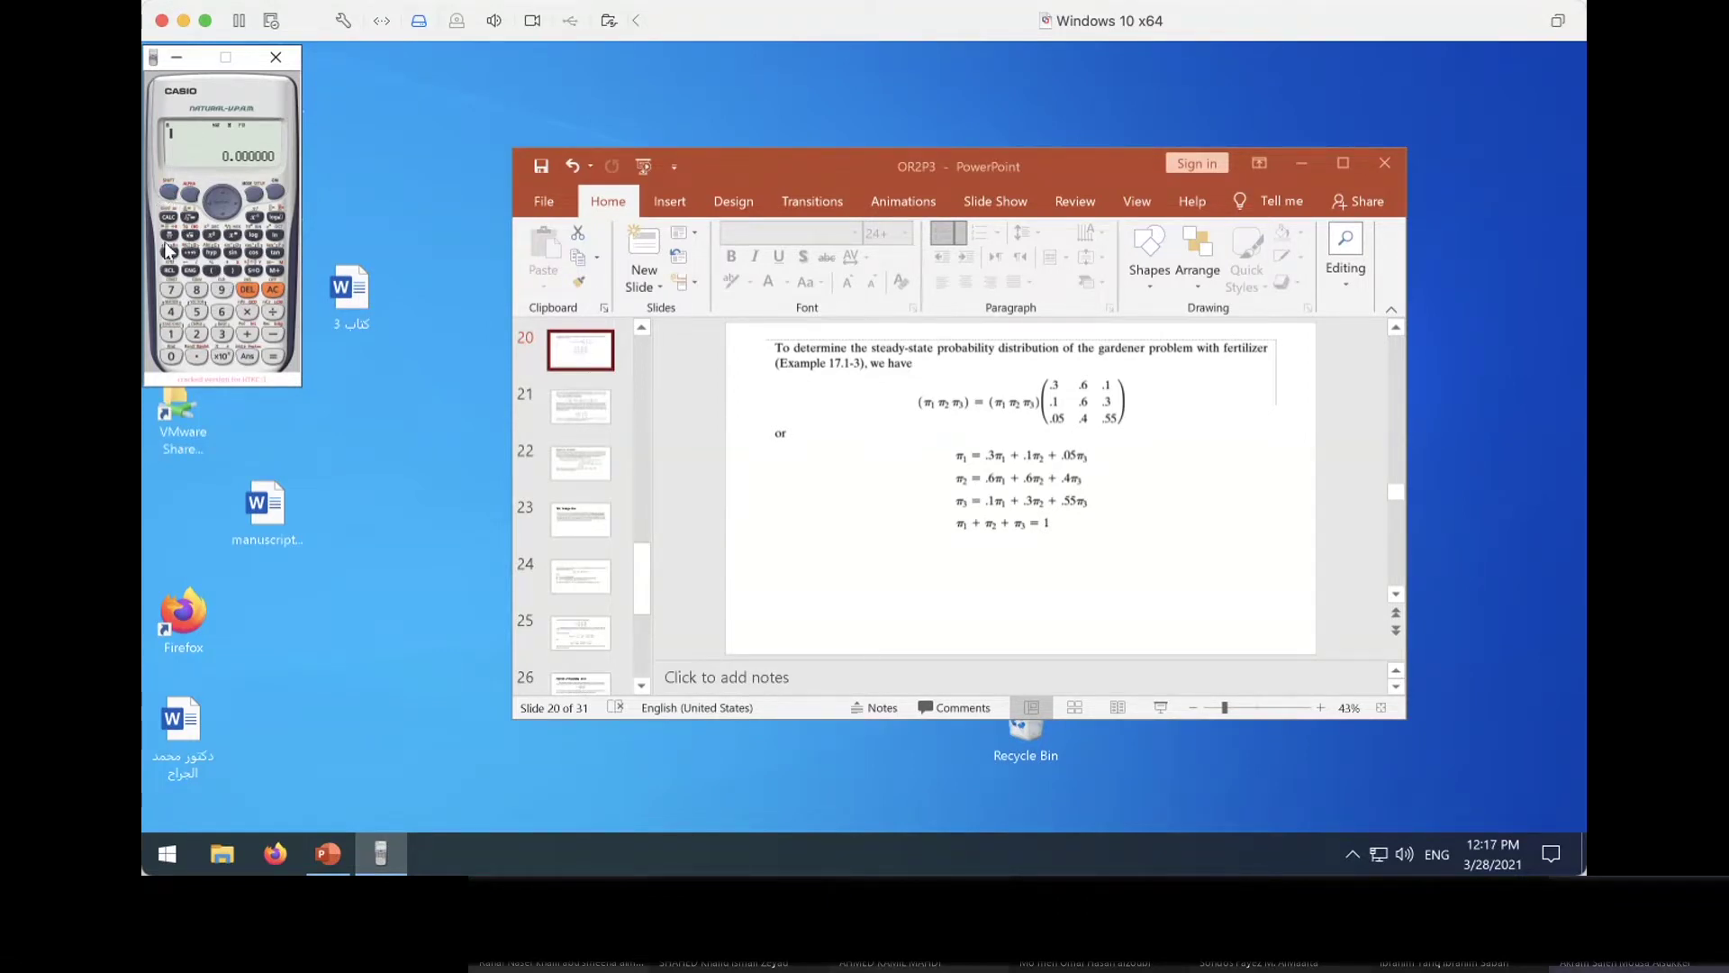
{"action": "left_click", "coordinate": [171, 312]}
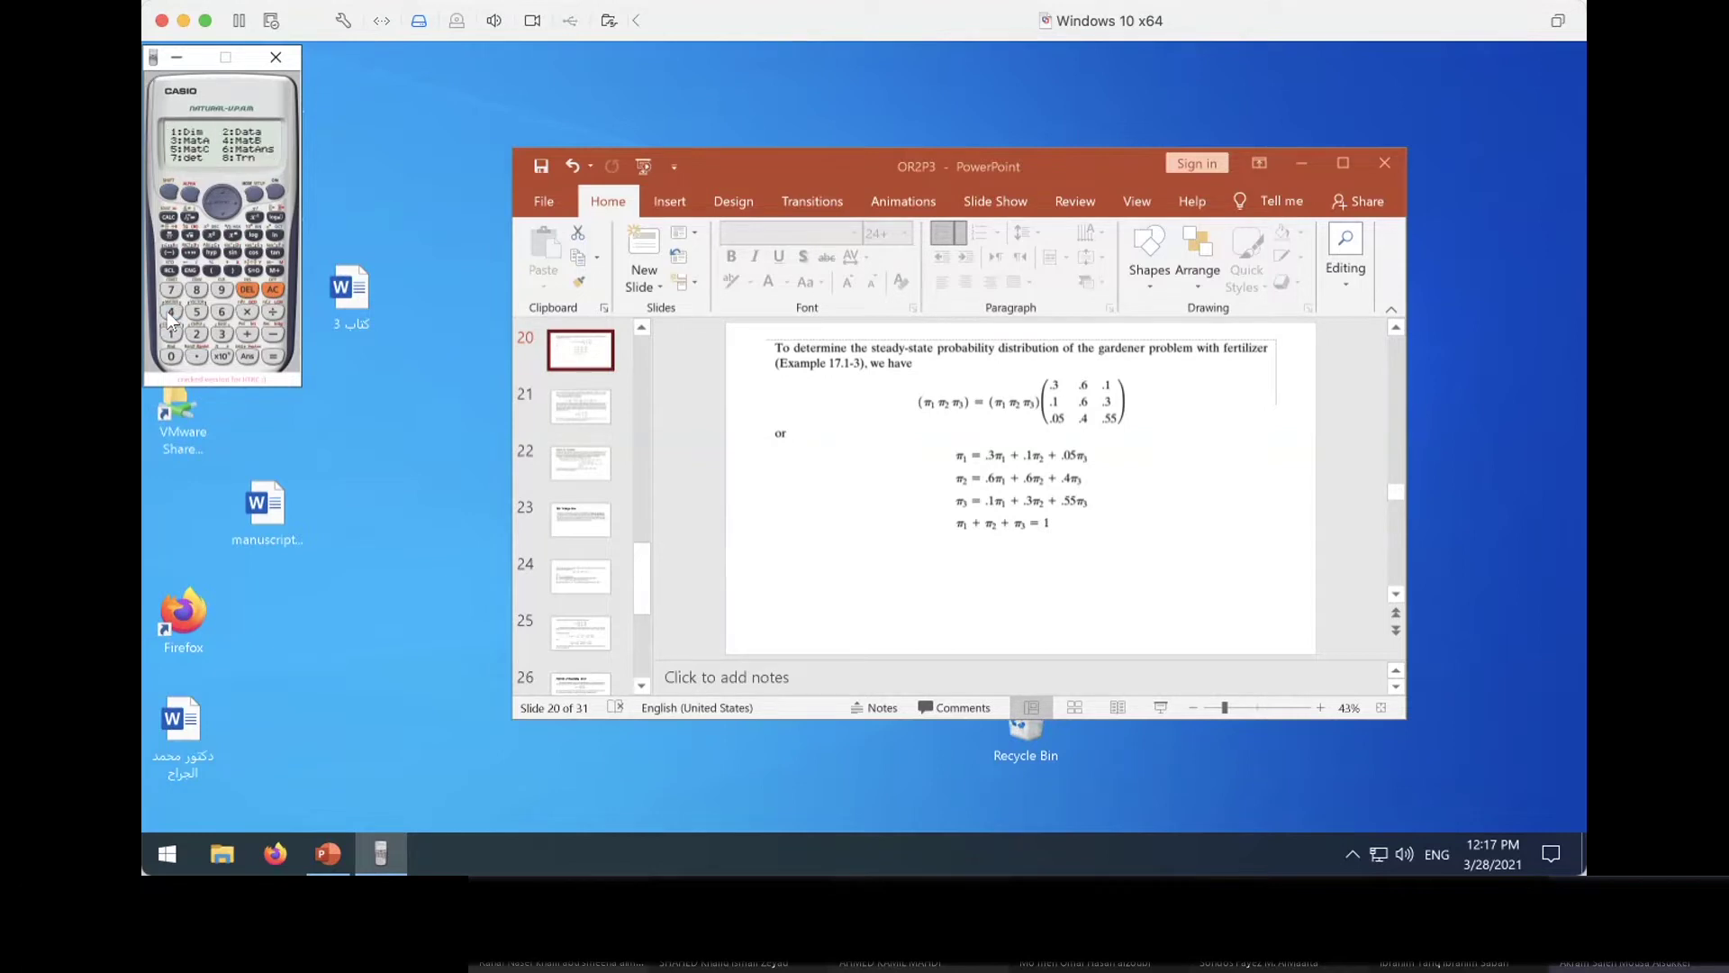
{"action": "left_click", "coordinate": [222, 335]}
{"action": "left_click", "coordinate": [274, 357]}
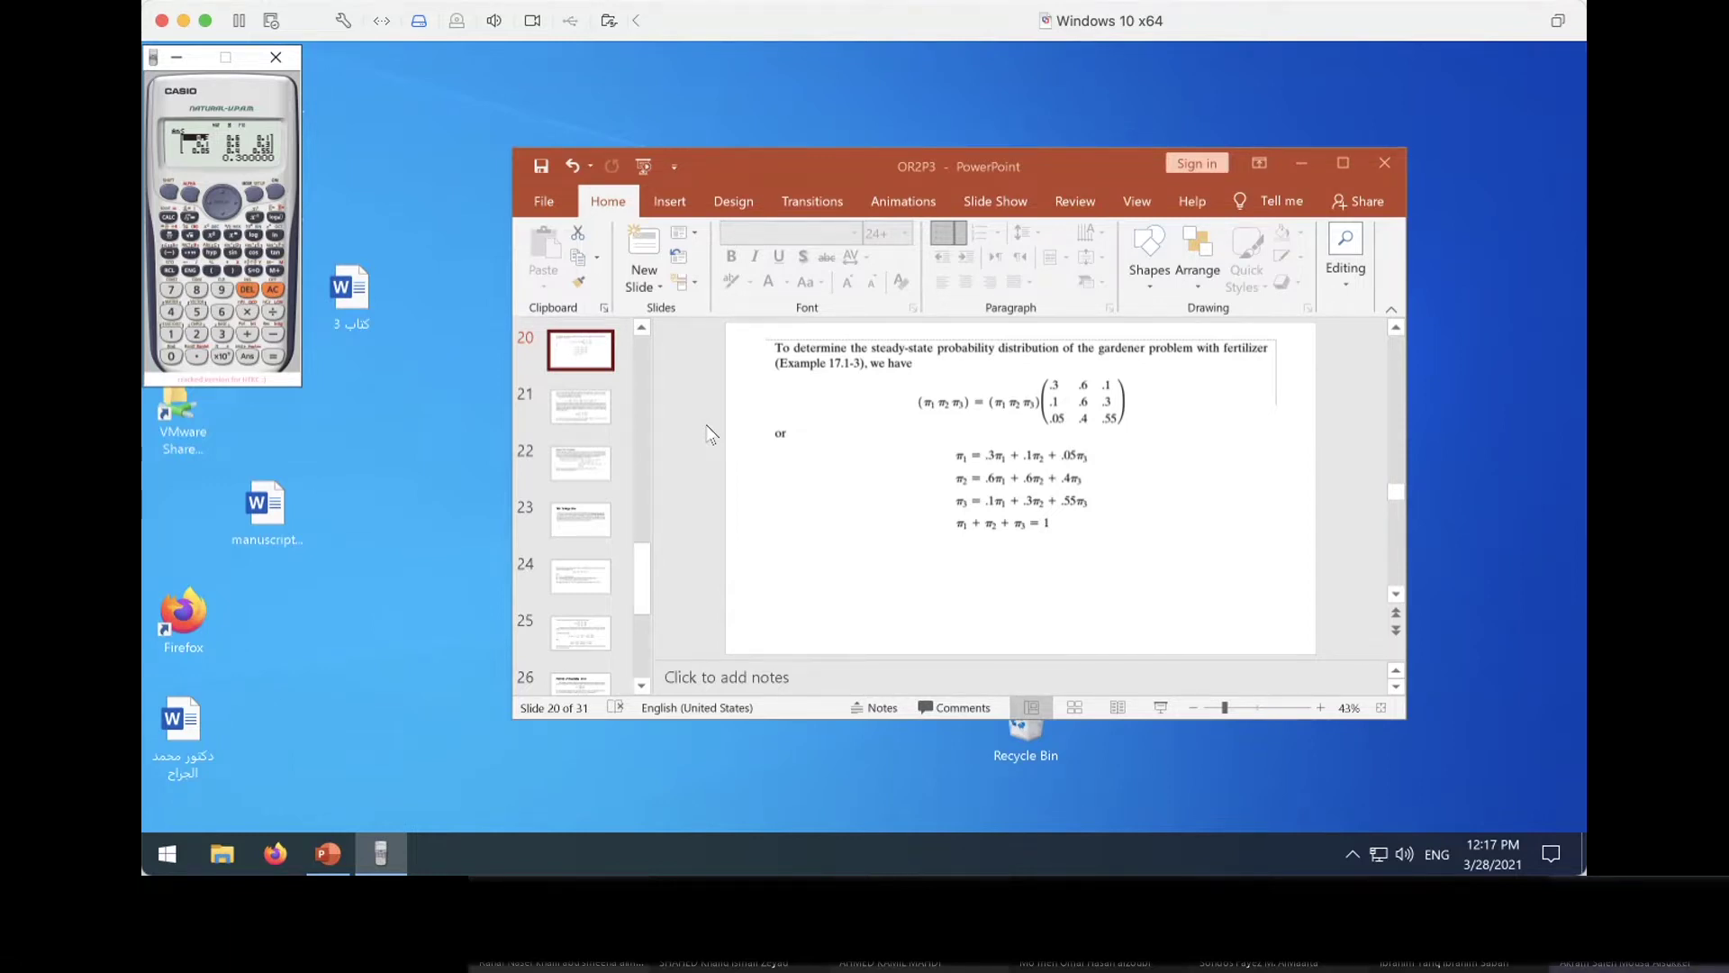
{"action": "left_click", "coordinate": [272, 290]}
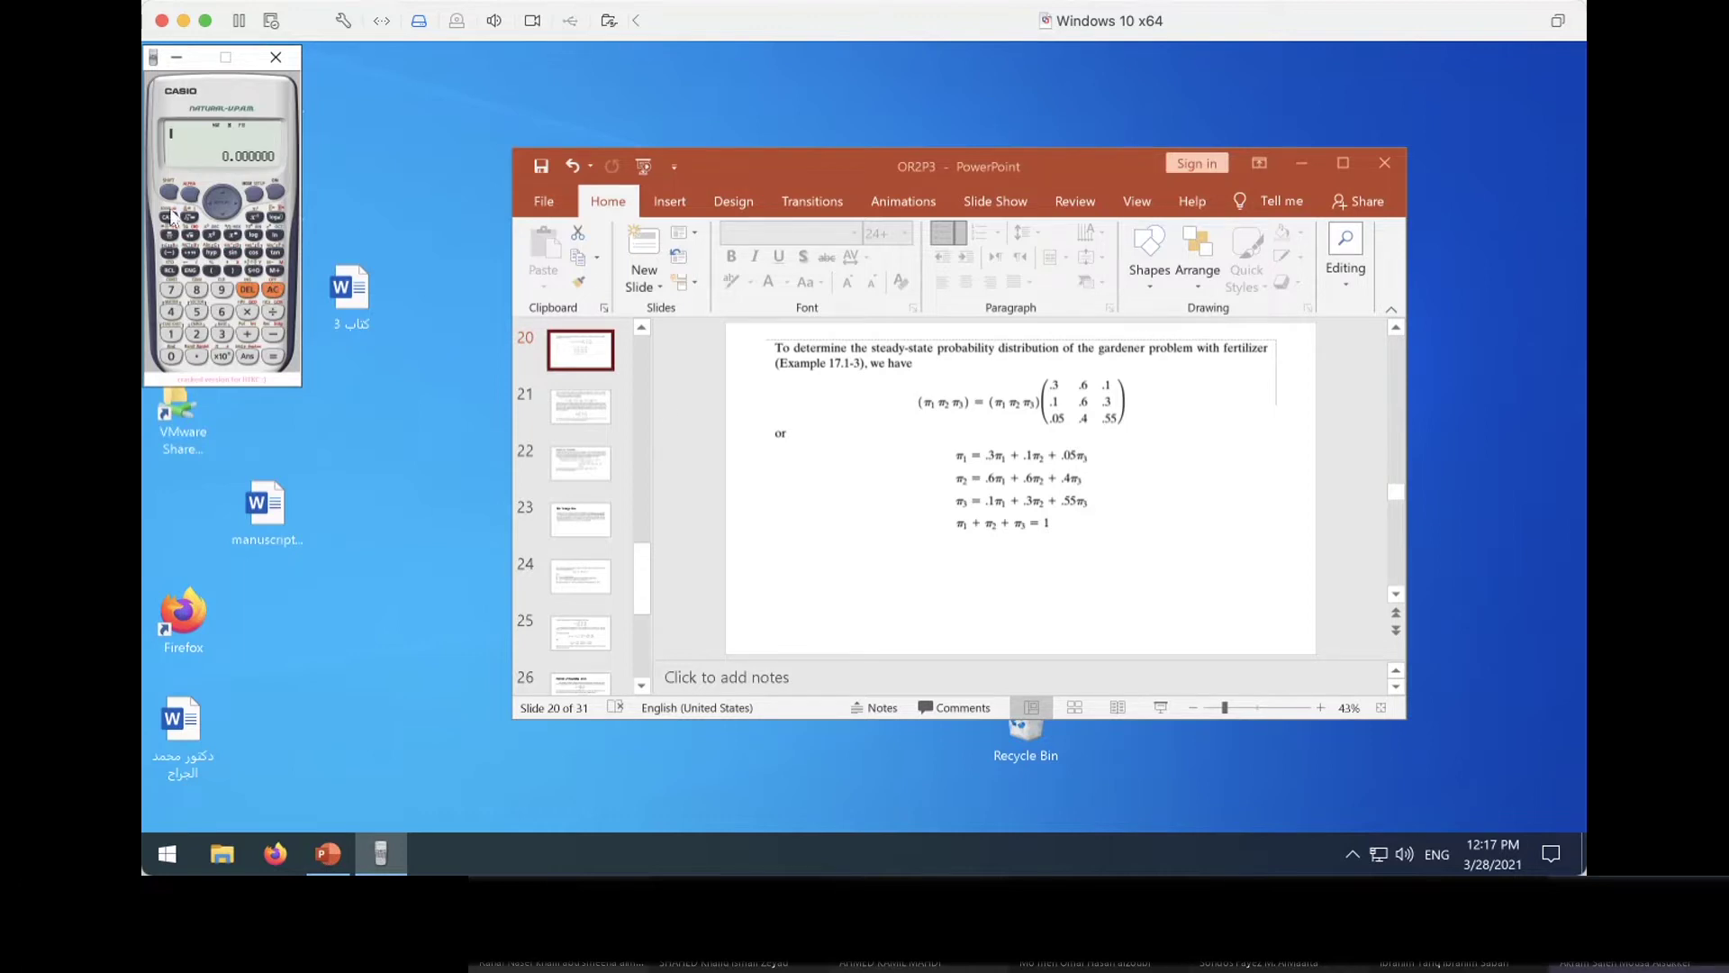
Try to evaluate MatA raised to a very large power with the general exponent function
{"action": "left_click", "coordinate": [171, 314]}
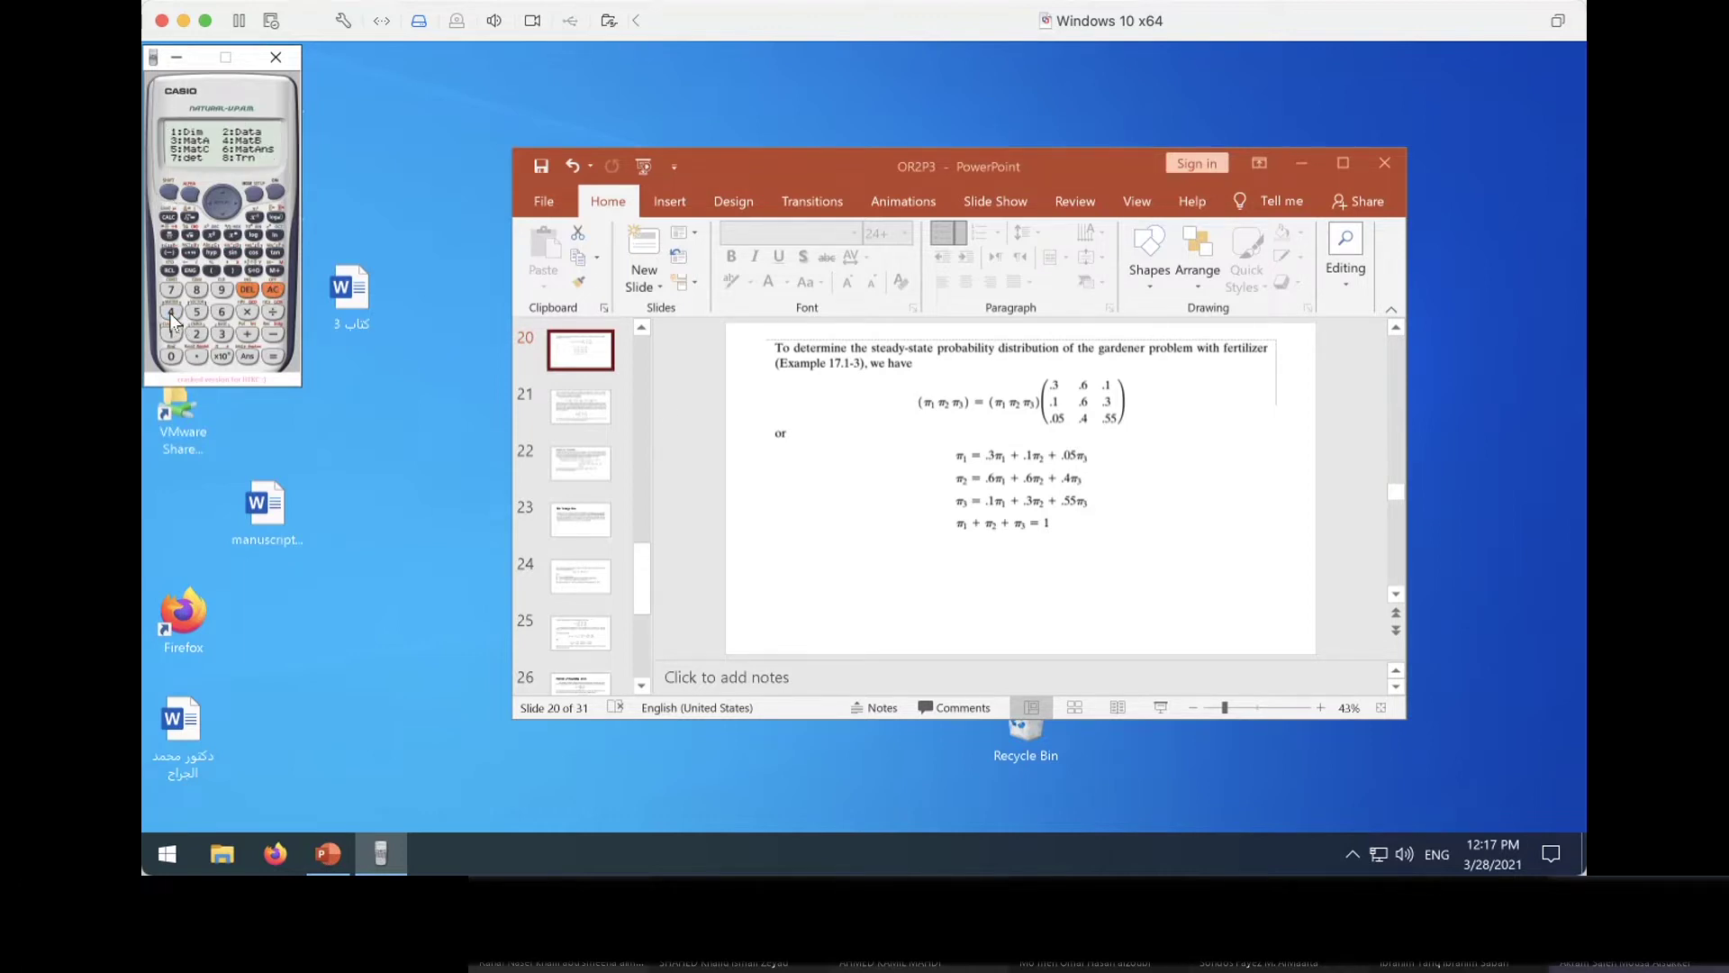
{"action": "left_click", "coordinate": [221, 333]}
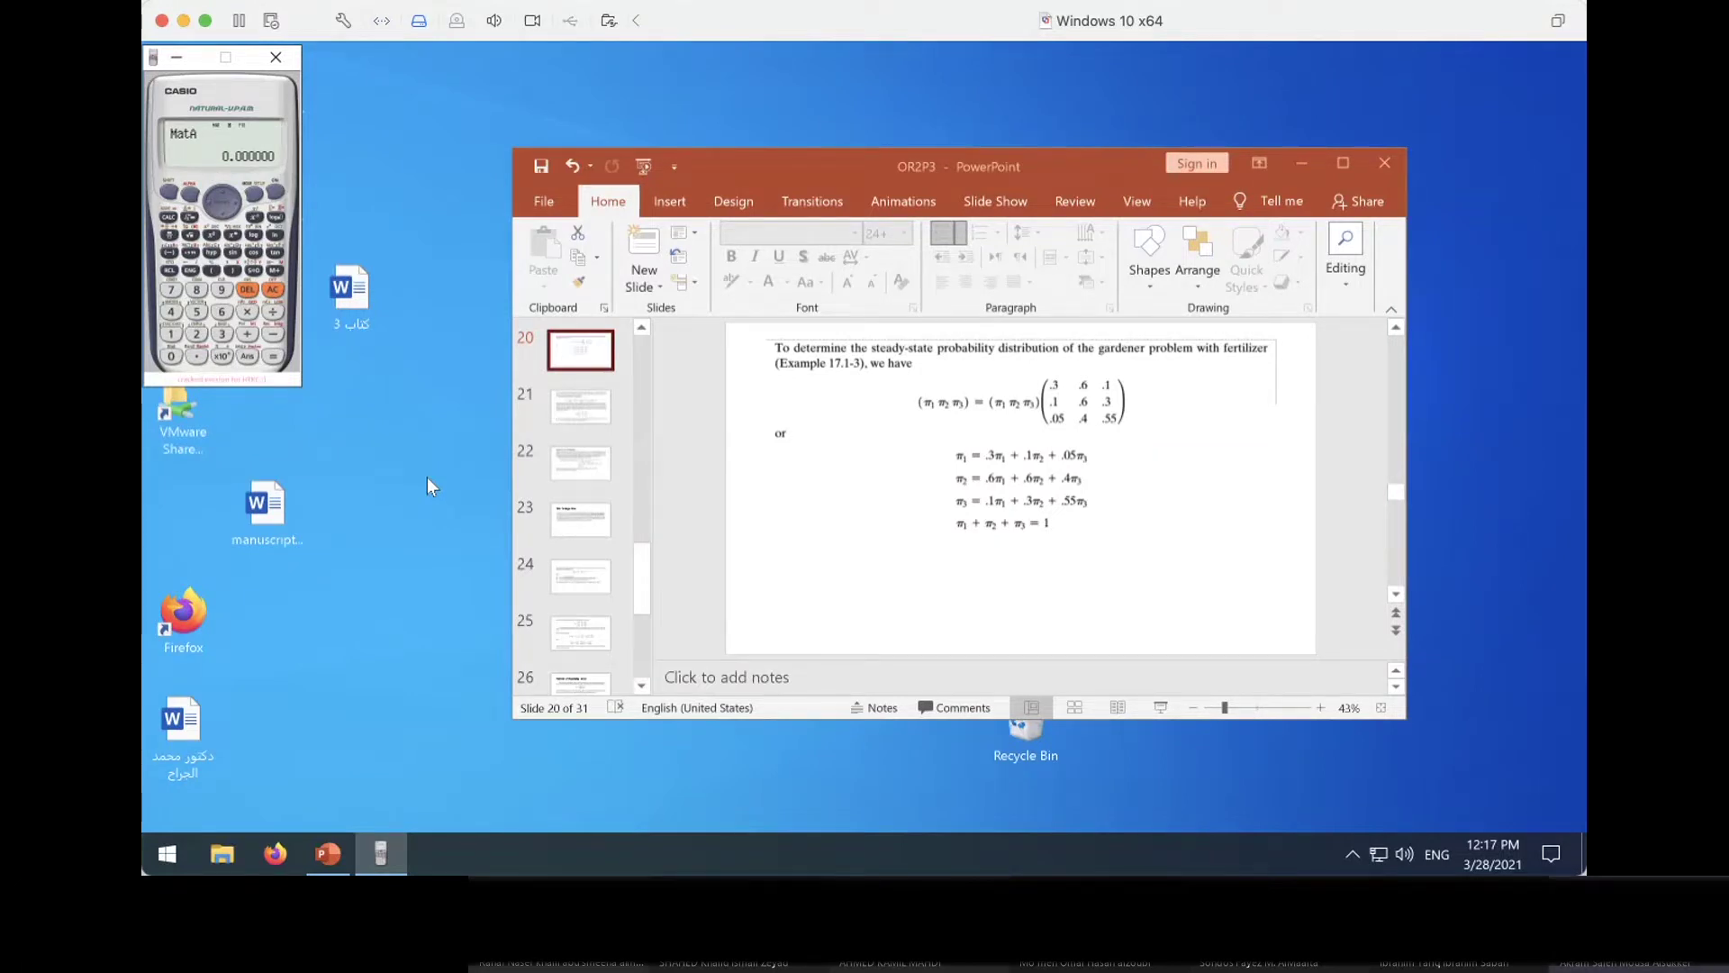
{"action": "left_click", "coordinate": [232, 237]}
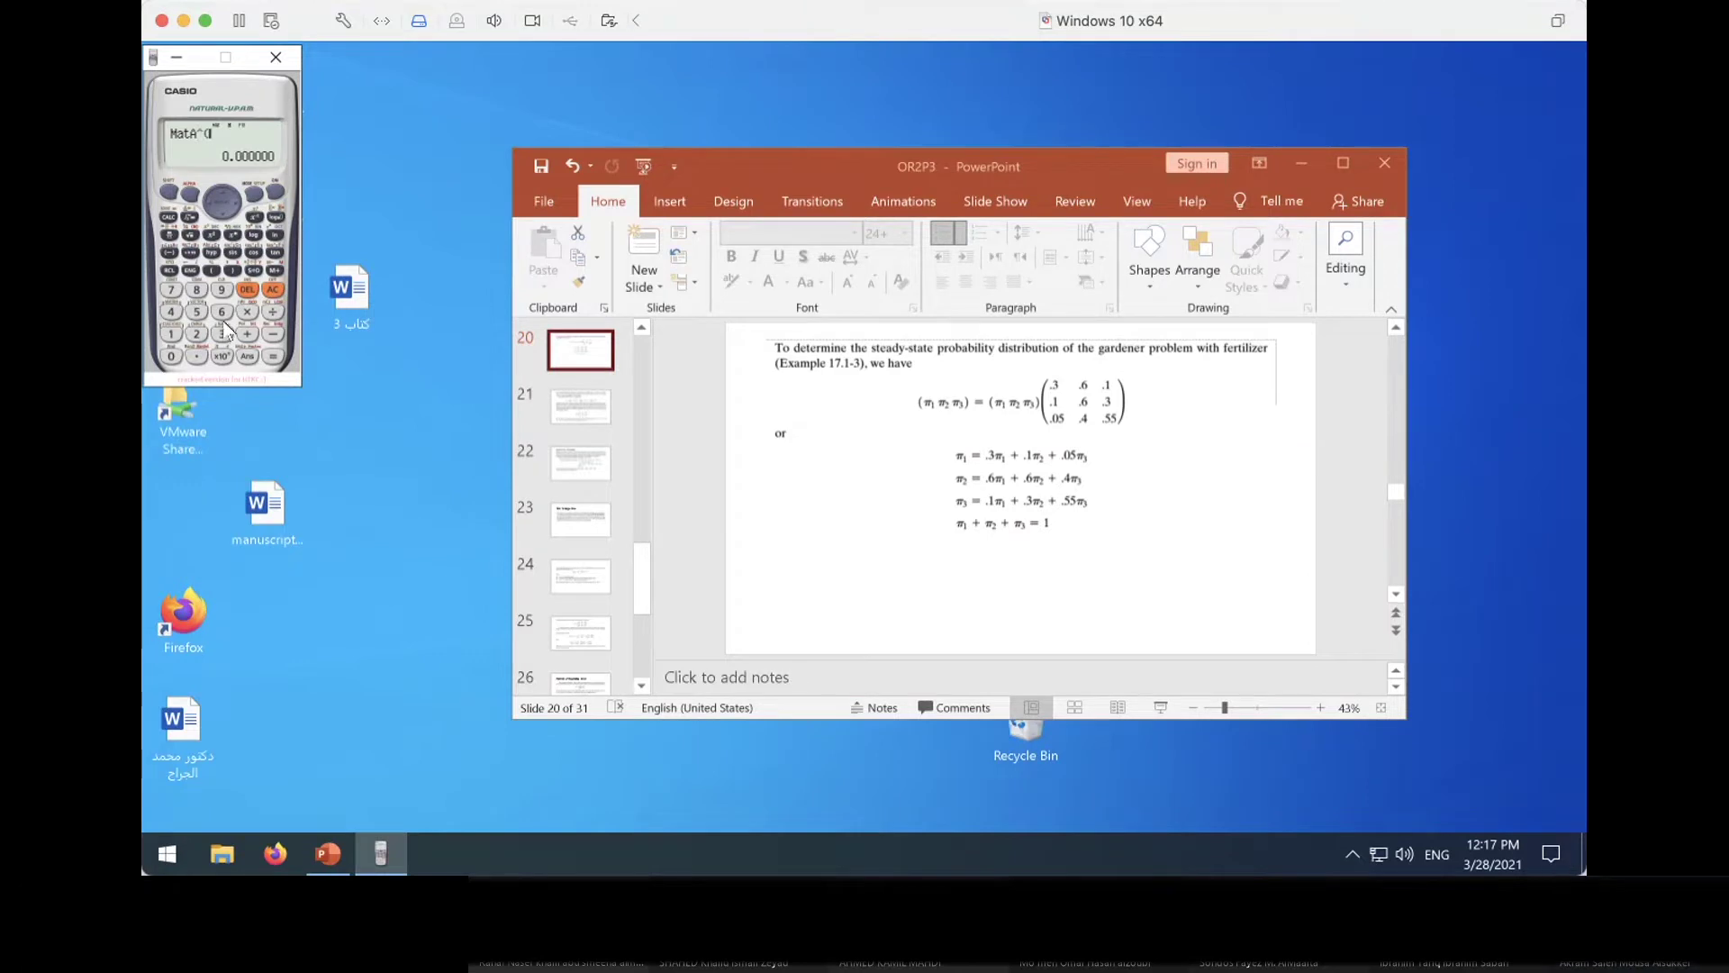
{"action": "left_click", "coordinate": [170, 333]}
{"action": "left_click", "coordinate": [170, 356]}
{"action": "left_click", "coordinate": [170, 356]}
{"action": "type", "text": "0000"}
{"action": "left_click", "coordinate": [232, 269]}
{"action": "left_click", "coordinate": [270, 357]}
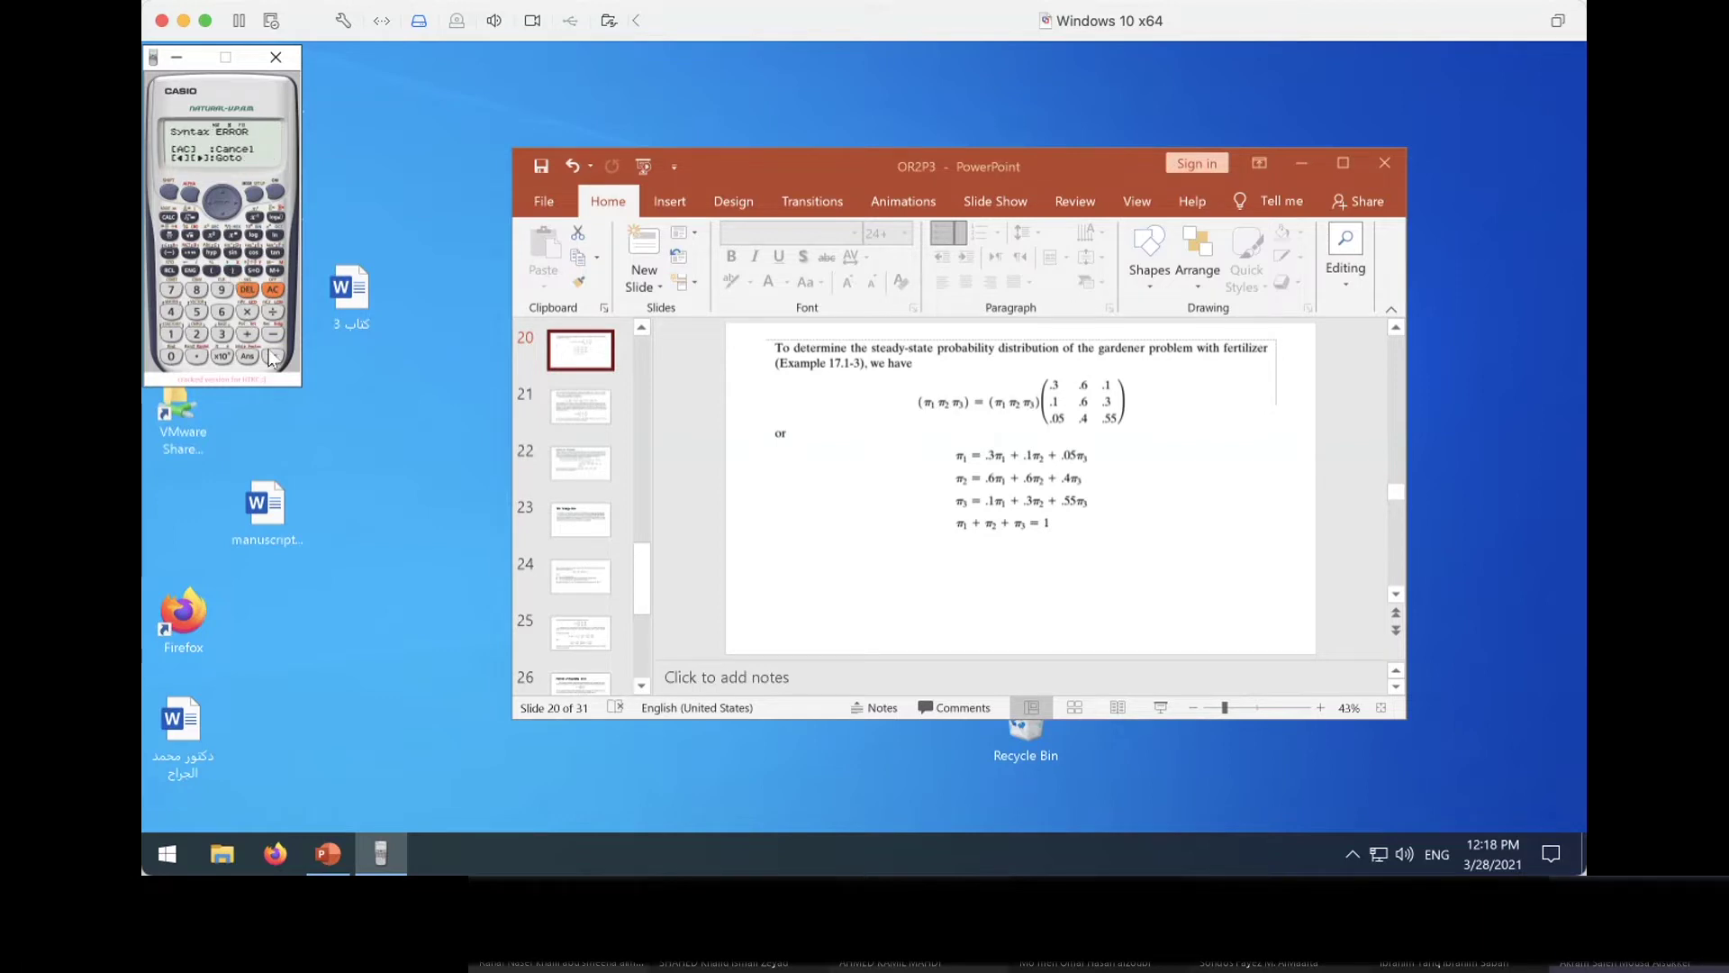
{"action": "left_click", "coordinate": [273, 289]}
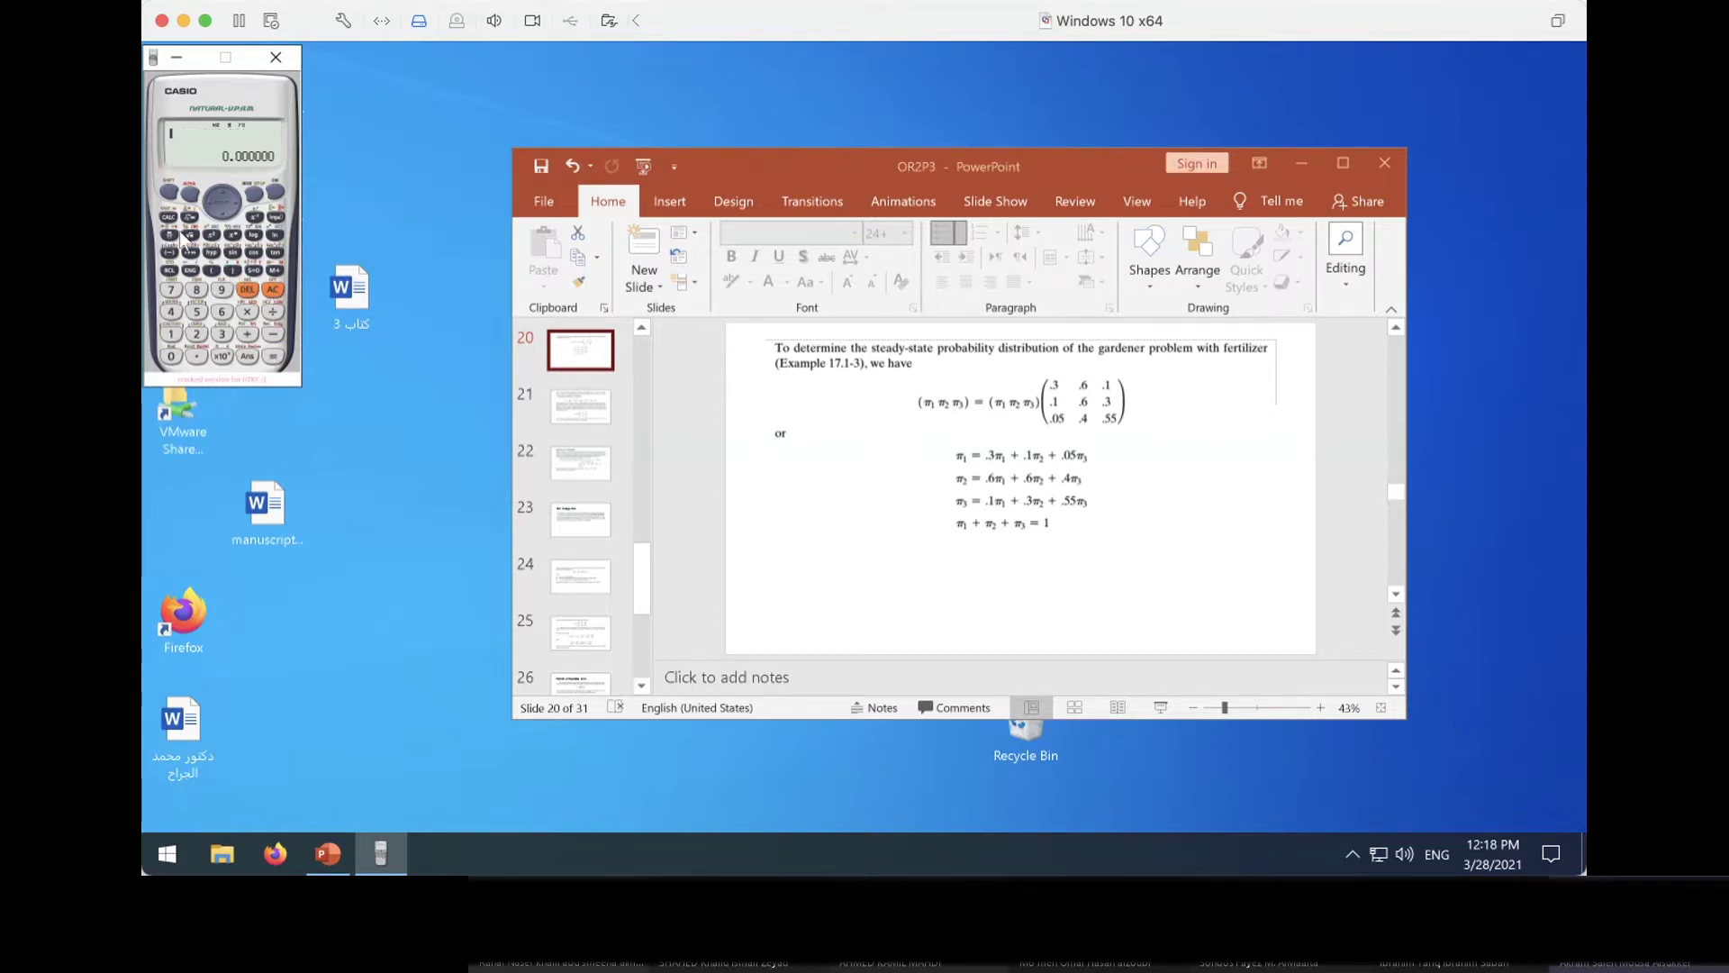
Recall MatA, apply the cube function three times in succession, and evaluate the result
{"action": "left_click", "coordinate": [167, 311]}
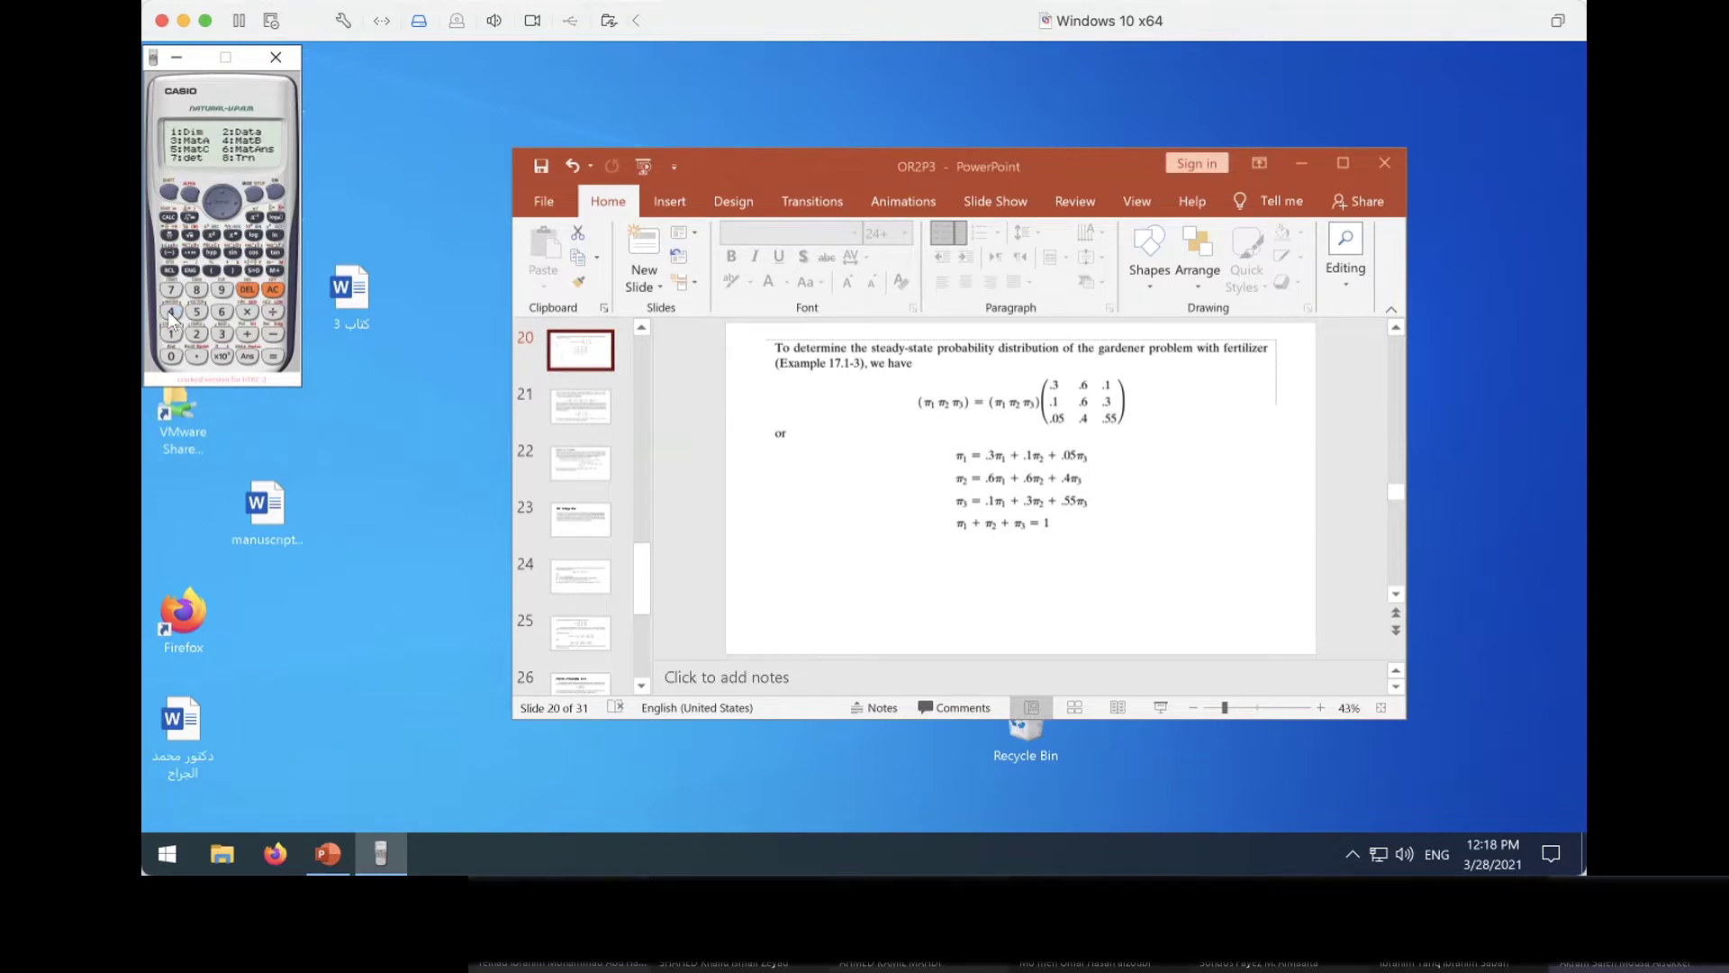
{"action": "left_click", "coordinate": [222, 335]}
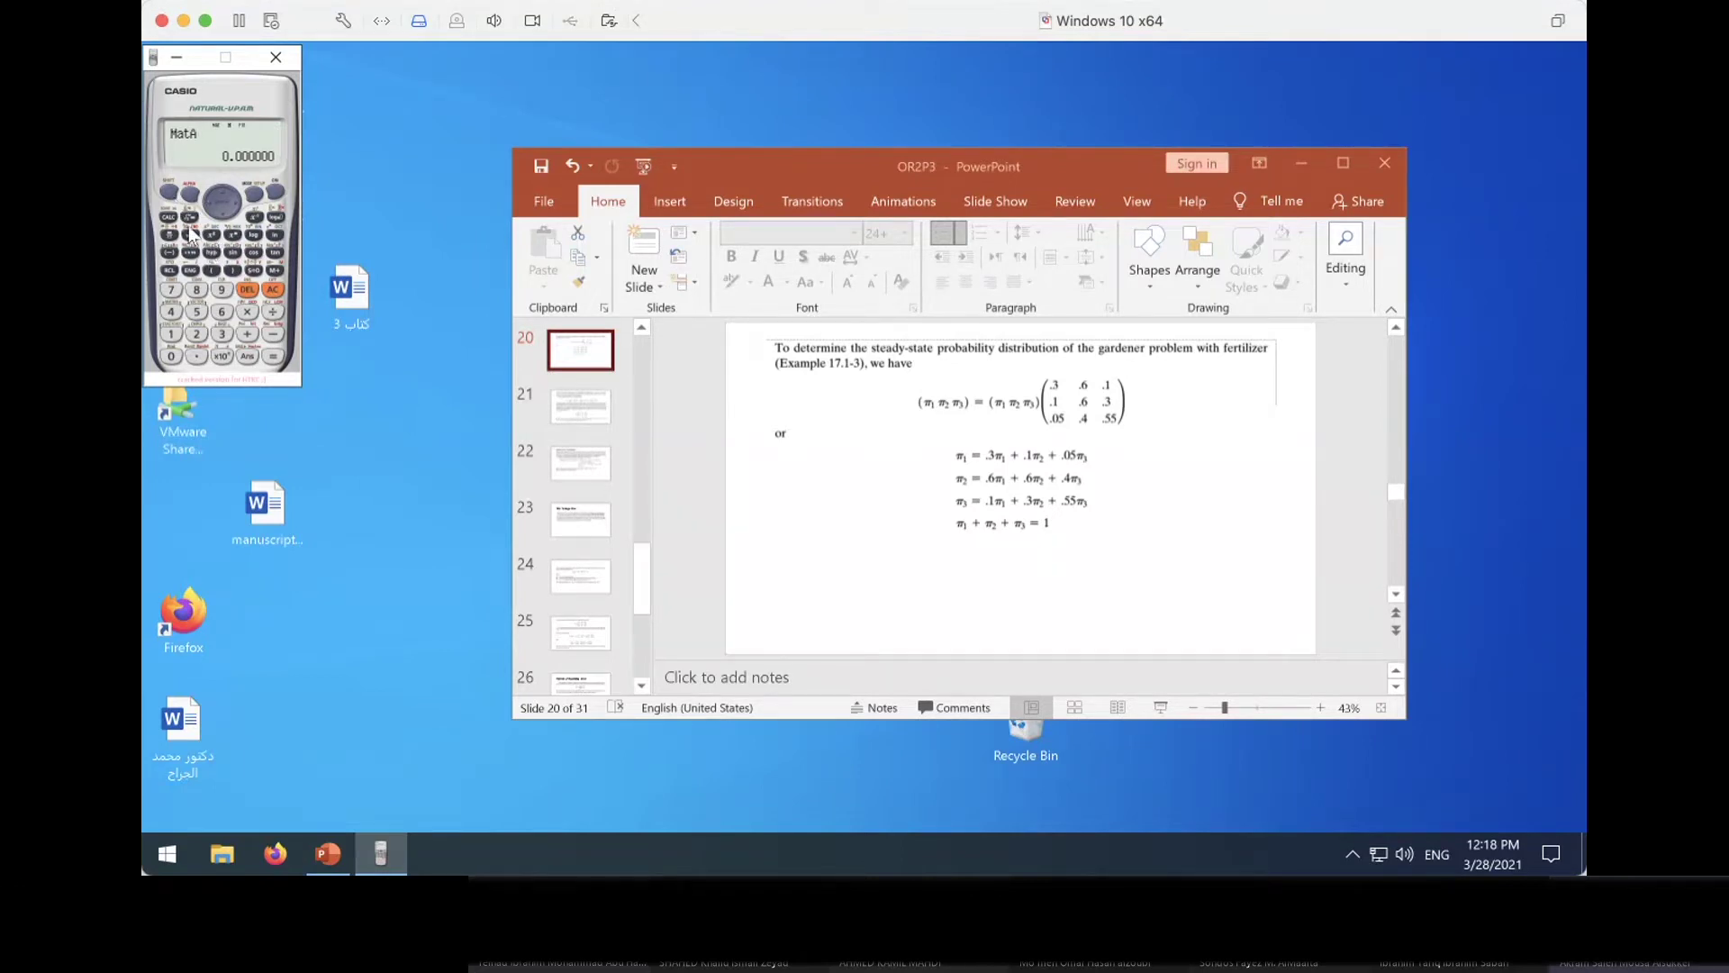
{"action": "left_click", "coordinate": [170, 193]}
{"action": "left_click", "coordinate": [212, 235]}
{"action": "left_click", "coordinate": [170, 192]}
{"action": "left_click", "coordinate": [211, 235]}
{"action": "left_click", "coordinate": [170, 194]}
{"action": "left_click", "coordinate": [211, 235]}
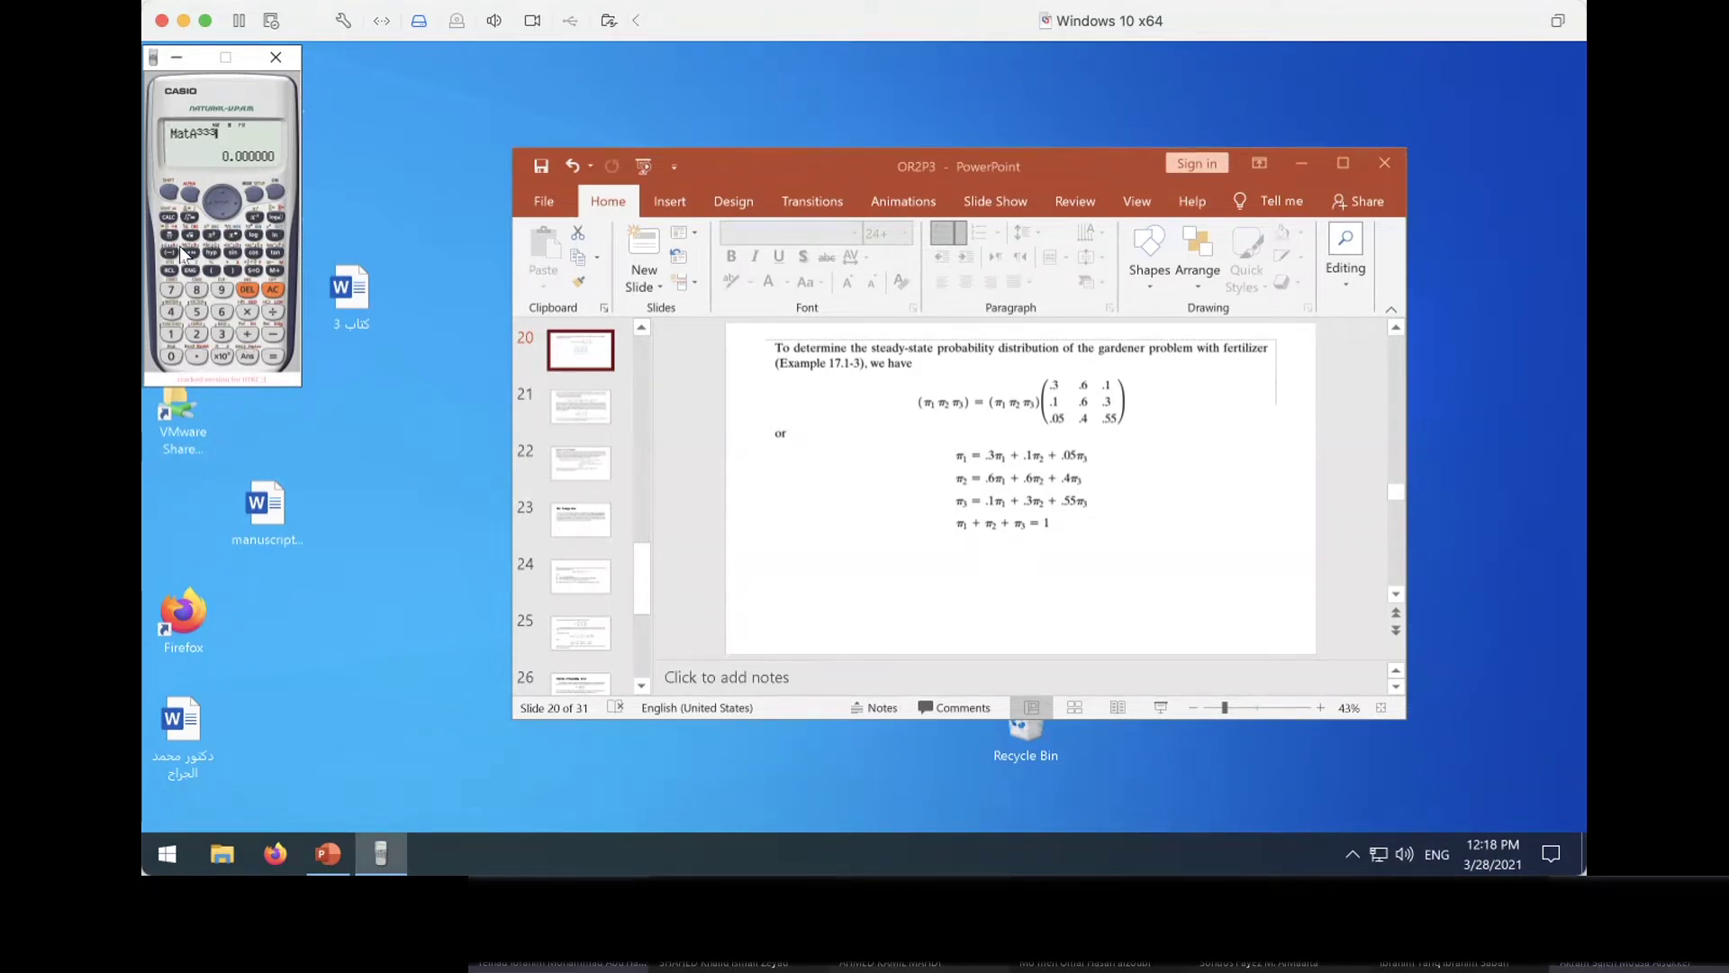
{"action": "left_click", "coordinate": [274, 359]}
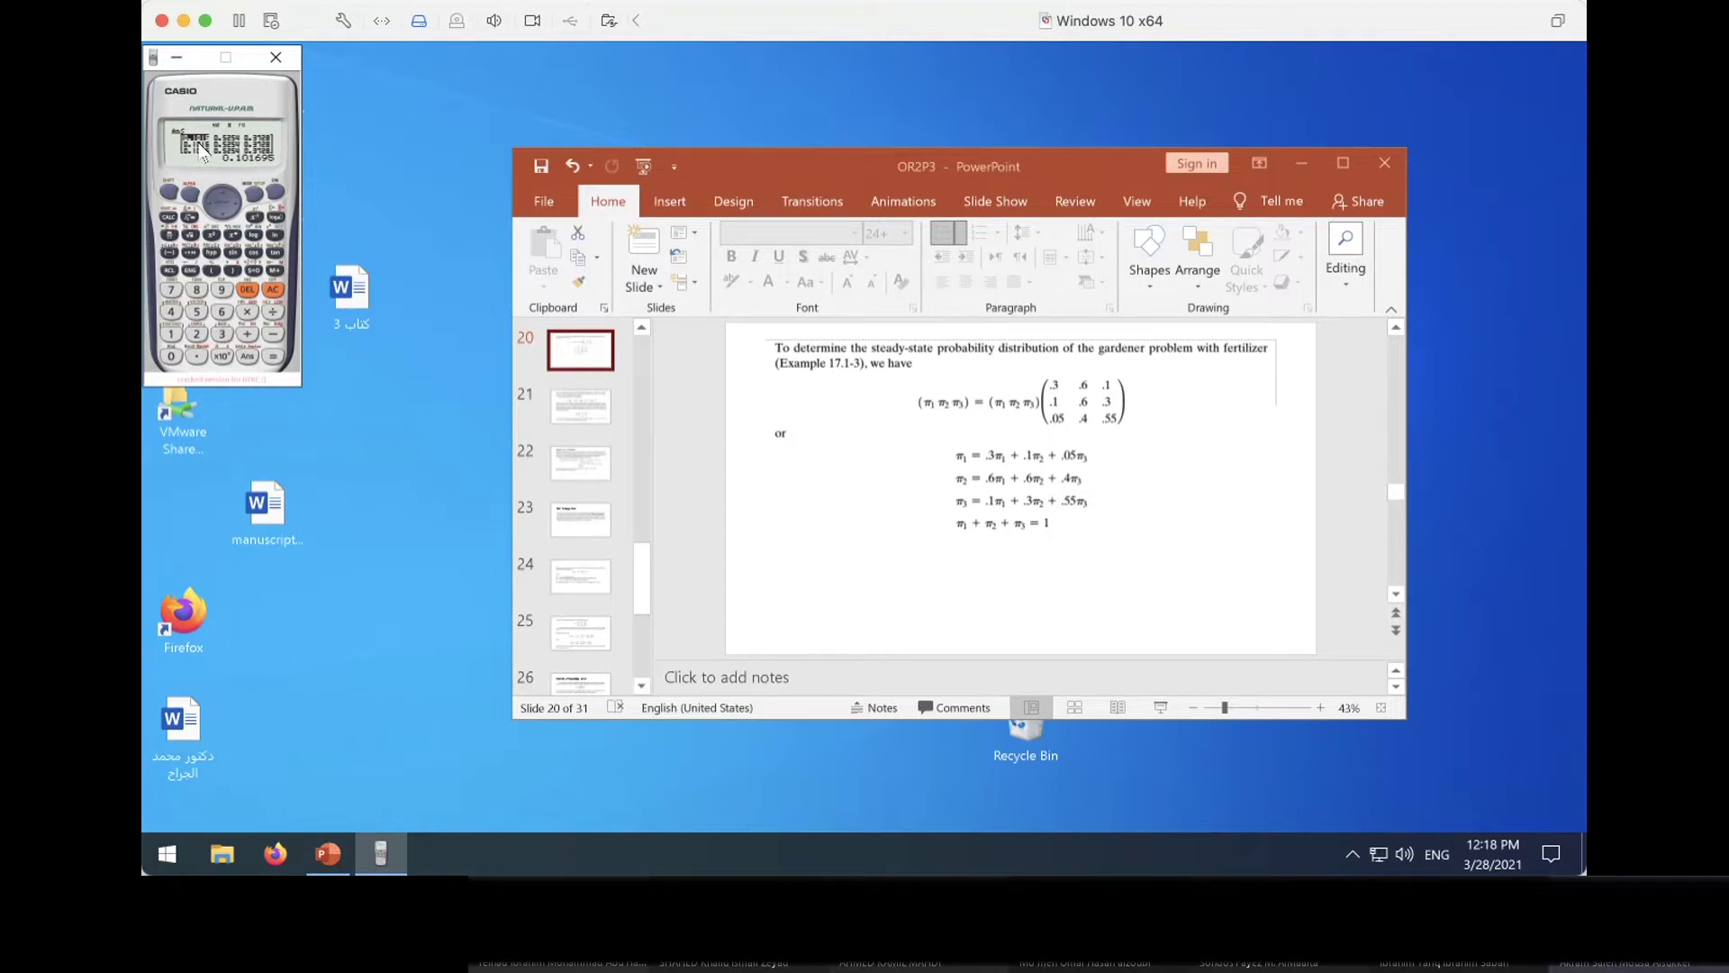
Inspect the second entry in the first row of the result matrix, and show slide 21 with the steady-state solution
{"action": "key", "text": "Right"}
{"action": "left_click", "coordinate": [569, 414]}
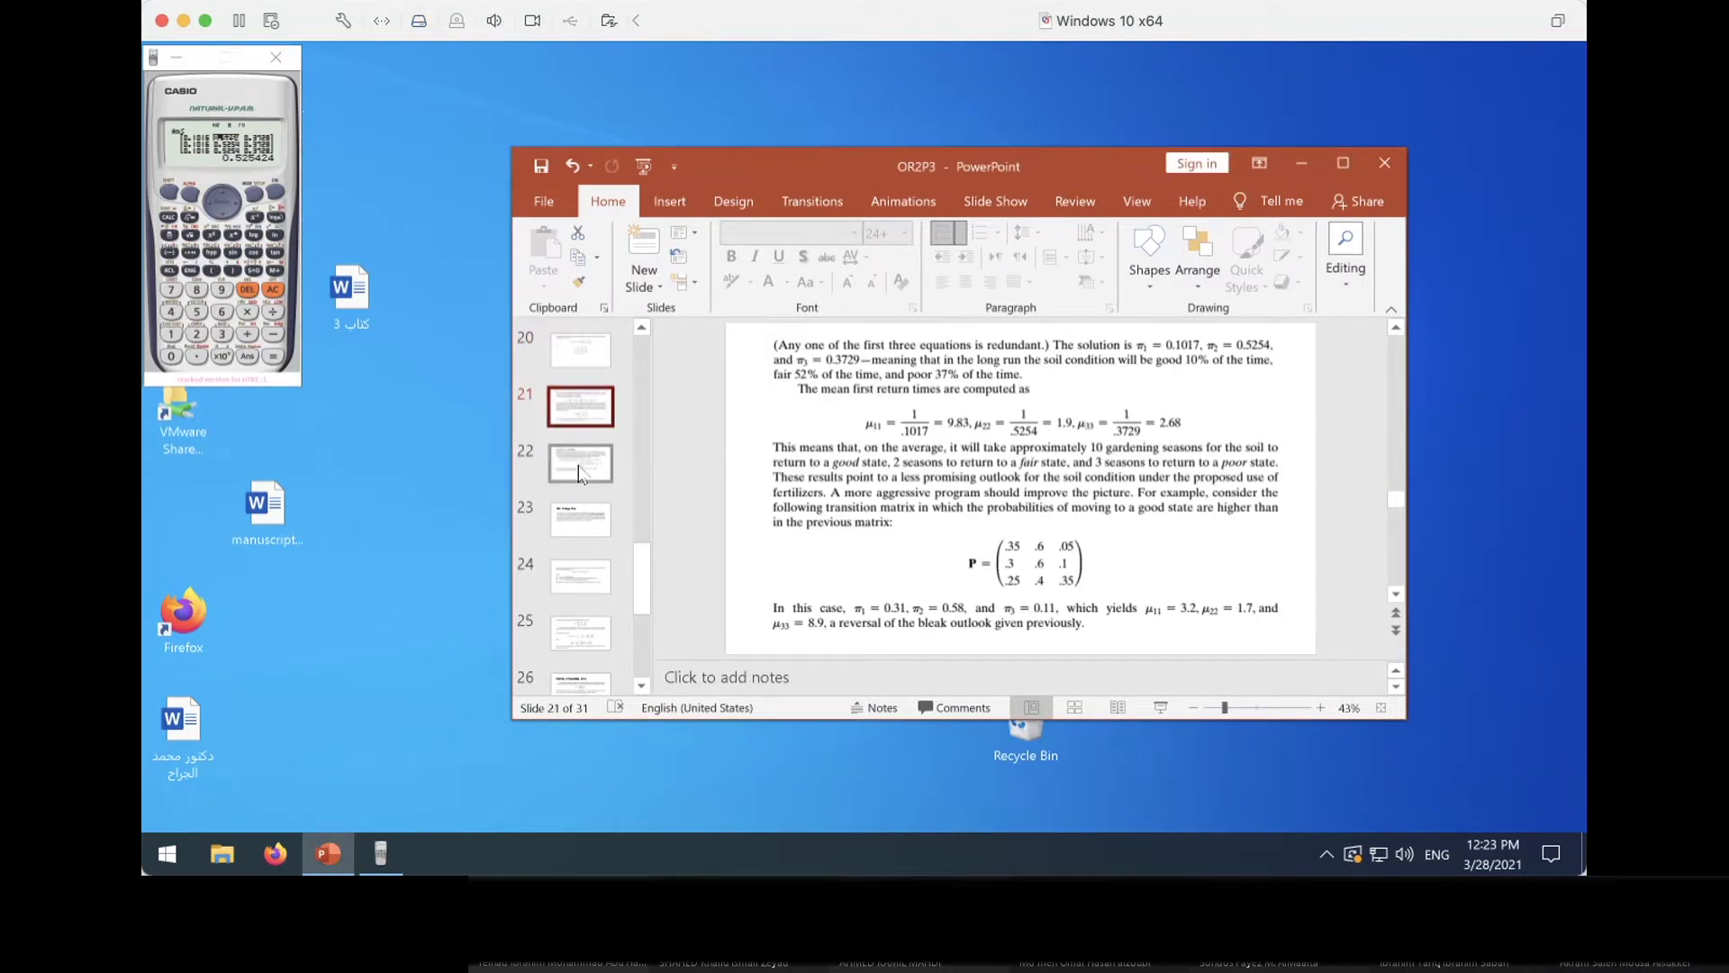
Review the slides around the steady-state solution and show slide 22 with the fertilizer cost model of Example 17.4-2
{"action": "left_click", "coordinate": [579, 470]}
{"action": "key", "text": "Up"}
{"action": "key", "text": "Up"}
{"action": "key", "text": "Down"}
{"action": "left_click", "coordinate": [580, 462]}
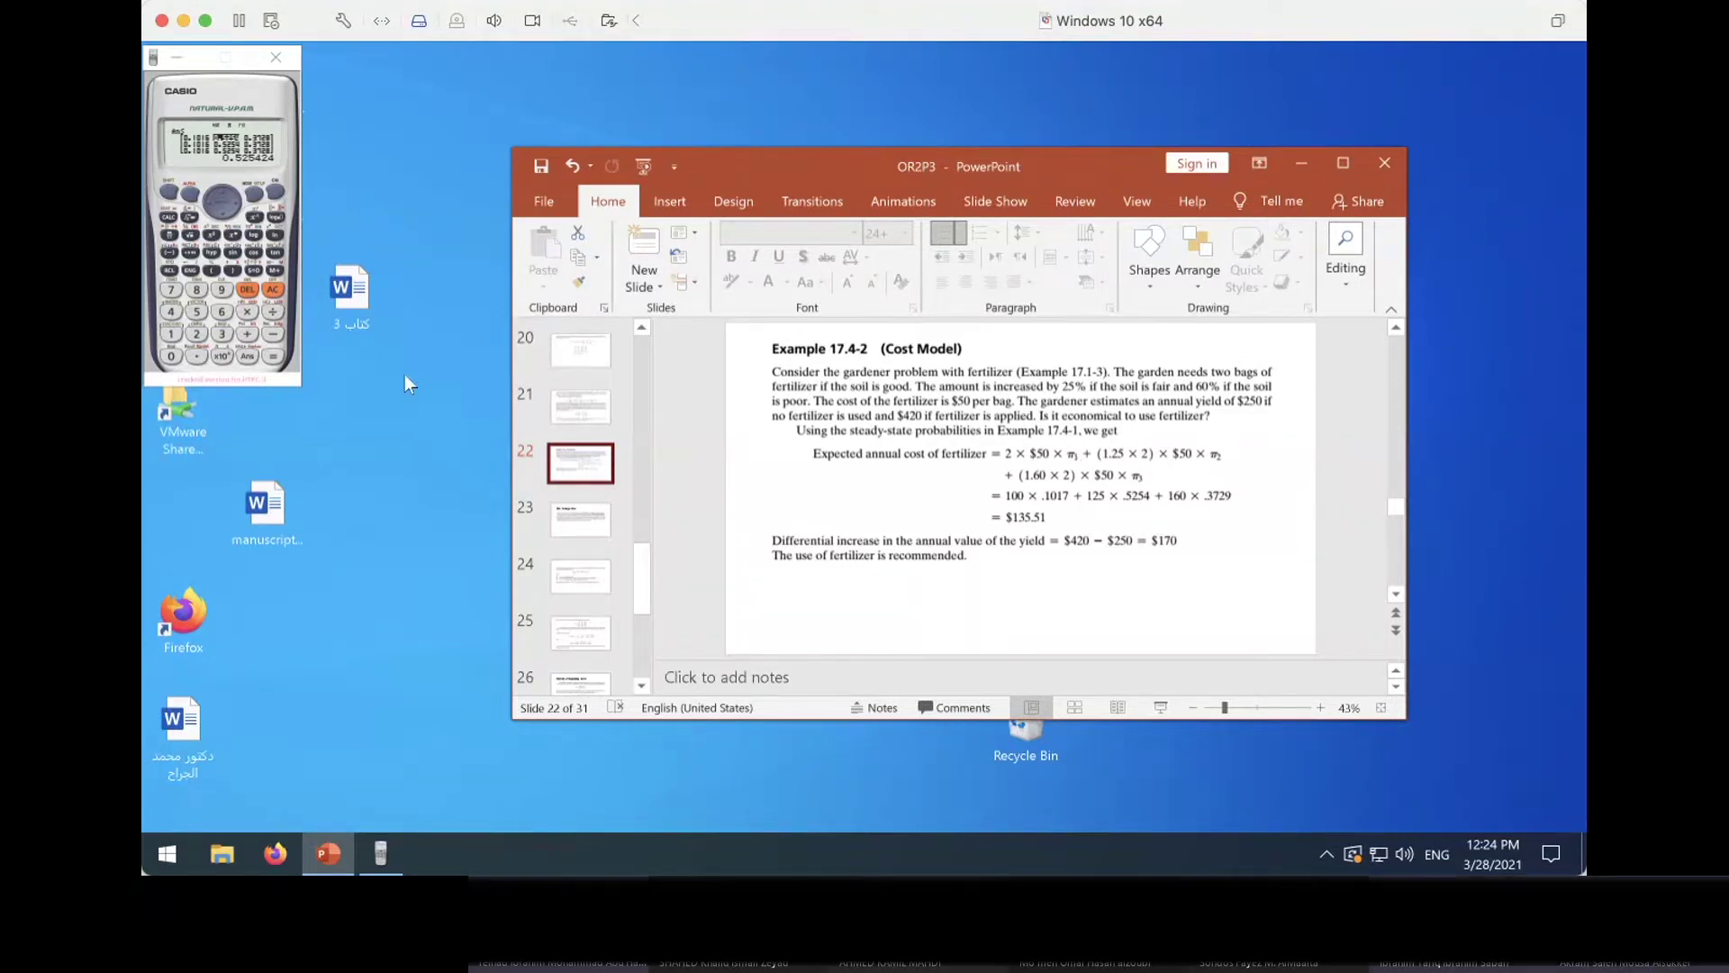
Look back through slides 21, 20 and 18, and return to the cost model example on slide 22
{"action": "left_click", "coordinate": [546, 398]}
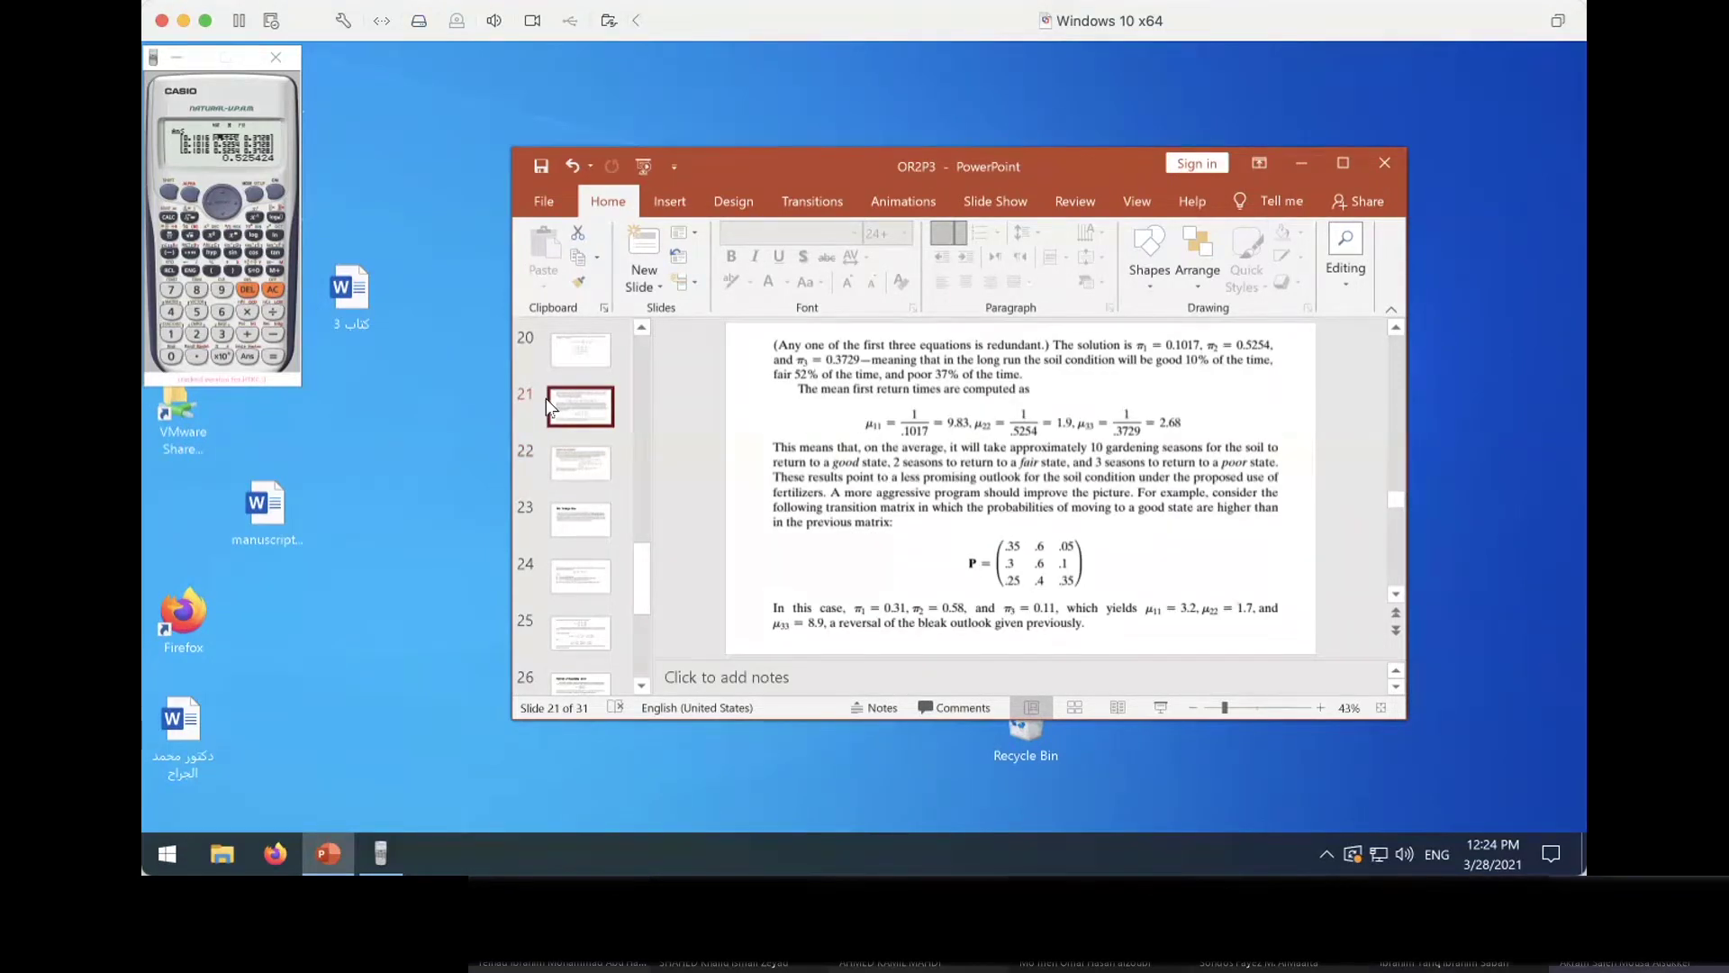
{"action": "left_click", "coordinate": [582, 349]}
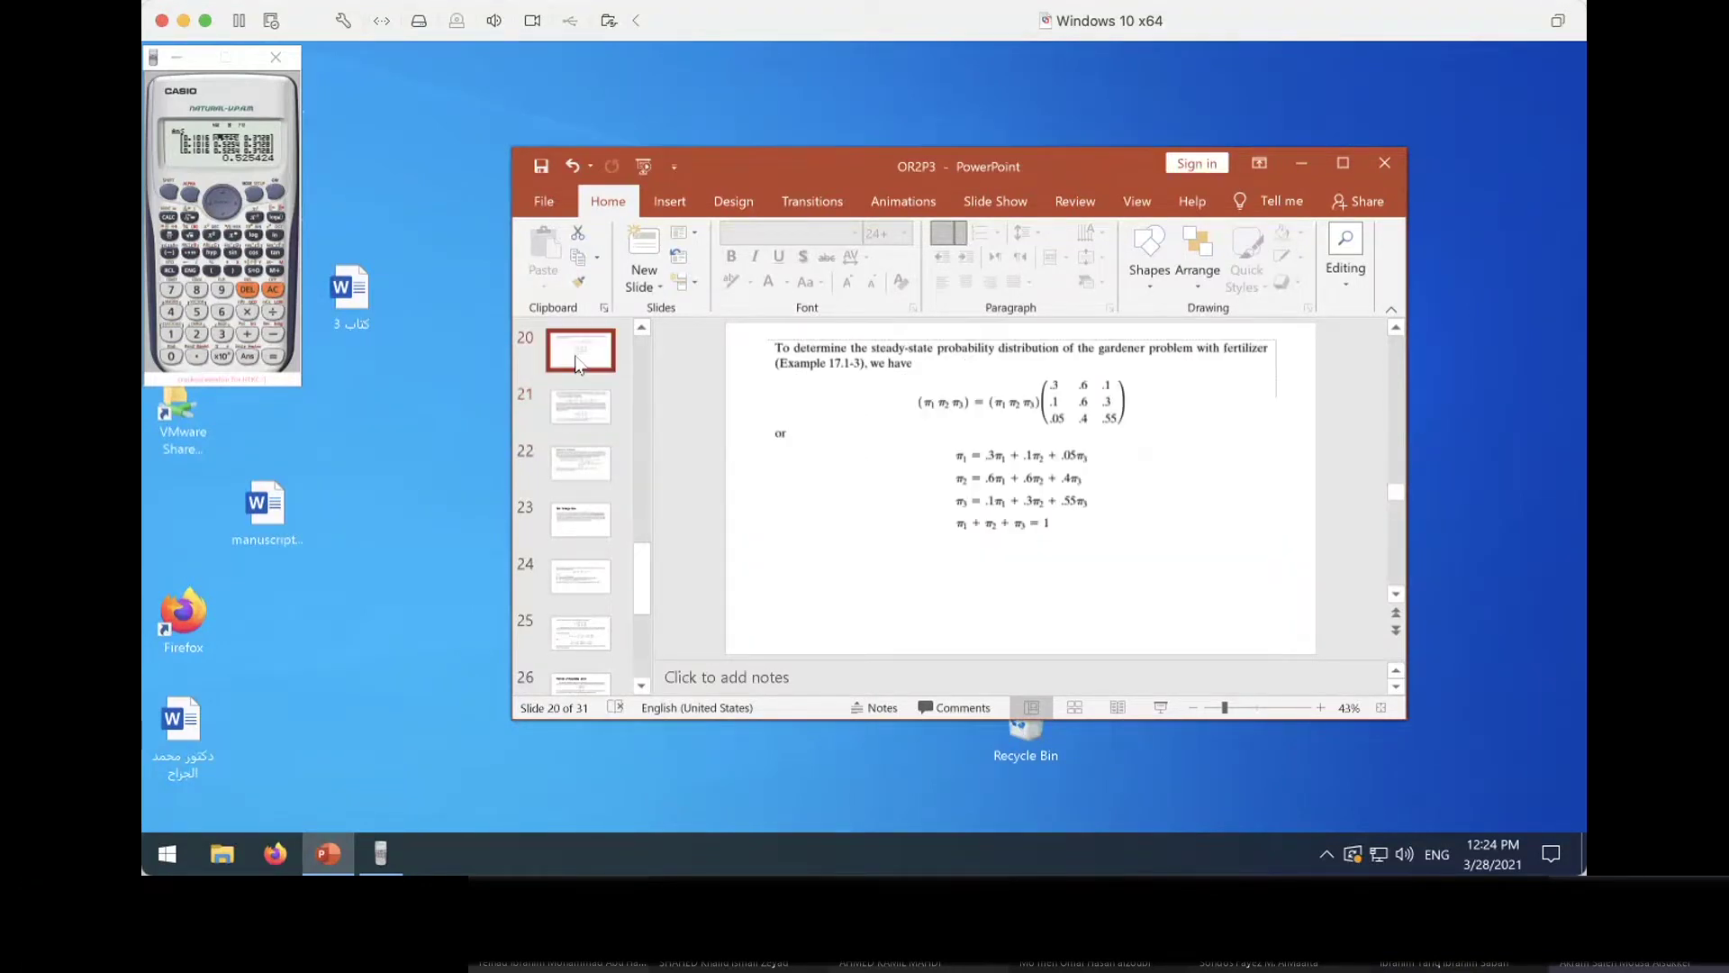
{"action": "scroll", "coordinate": [584, 342], "scroll_direction": "up", "scroll_amount": 1}
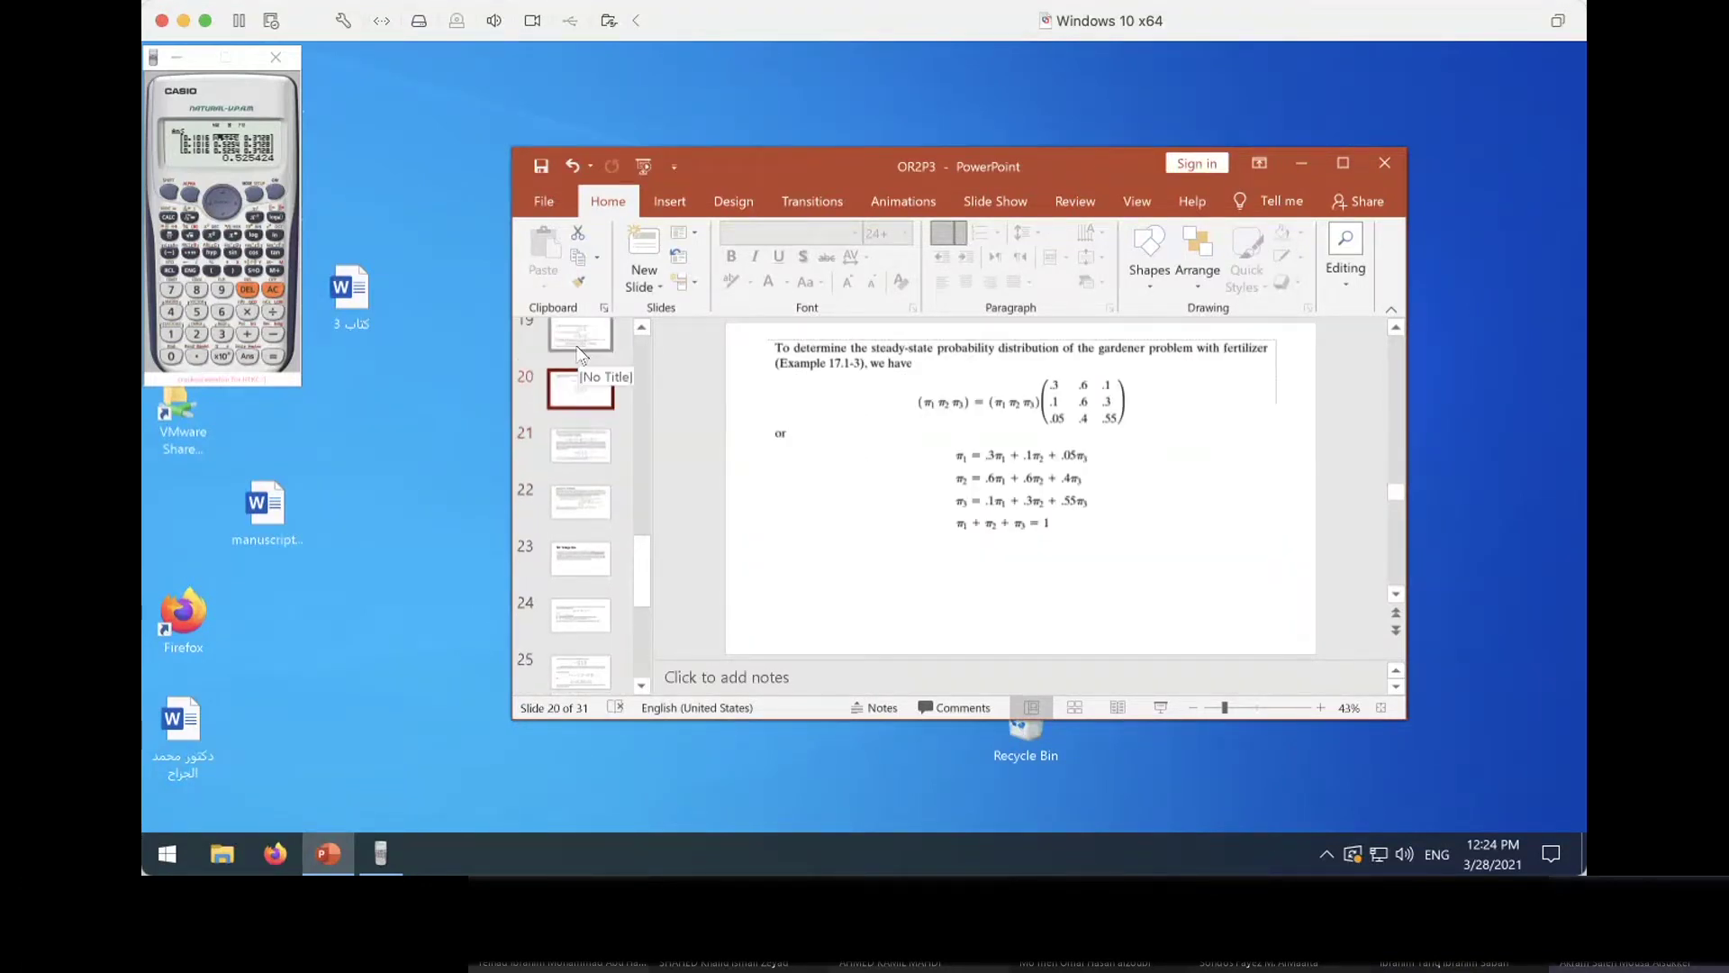
{"action": "scroll", "coordinate": [577, 356], "scroll_direction": "up", "scroll_amount": 2}
{"action": "left_click", "coordinate": [581, 378]}
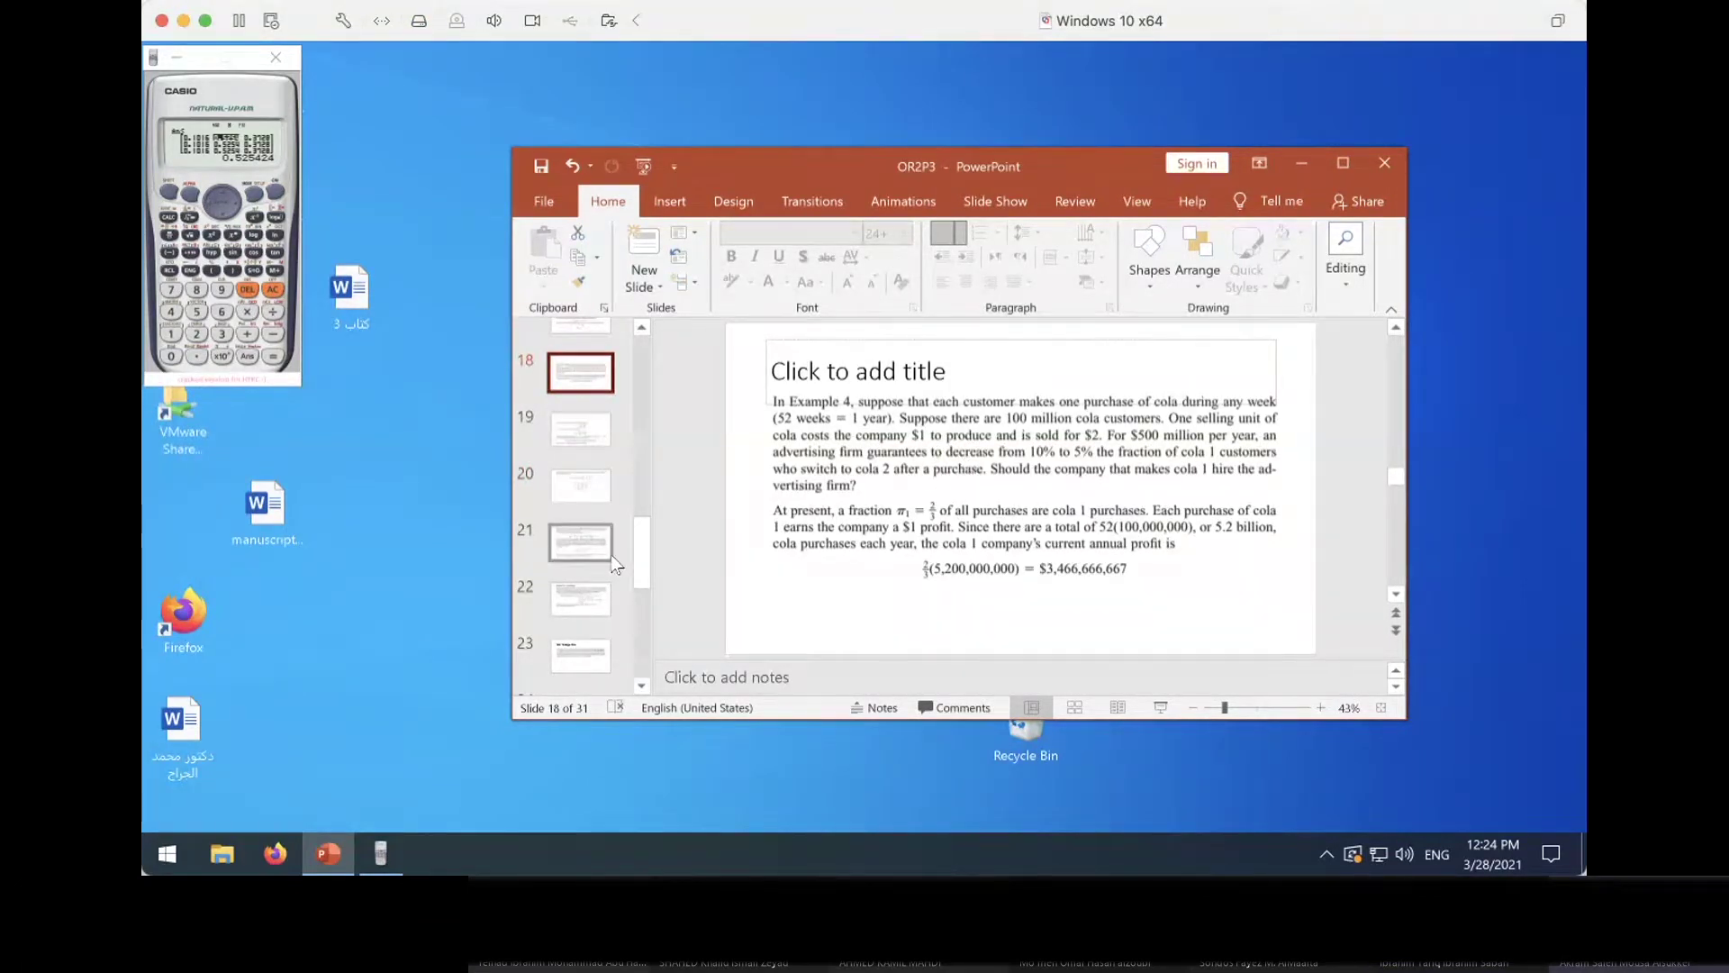
{"action": "left_click", "coordinate": [570, 610]}
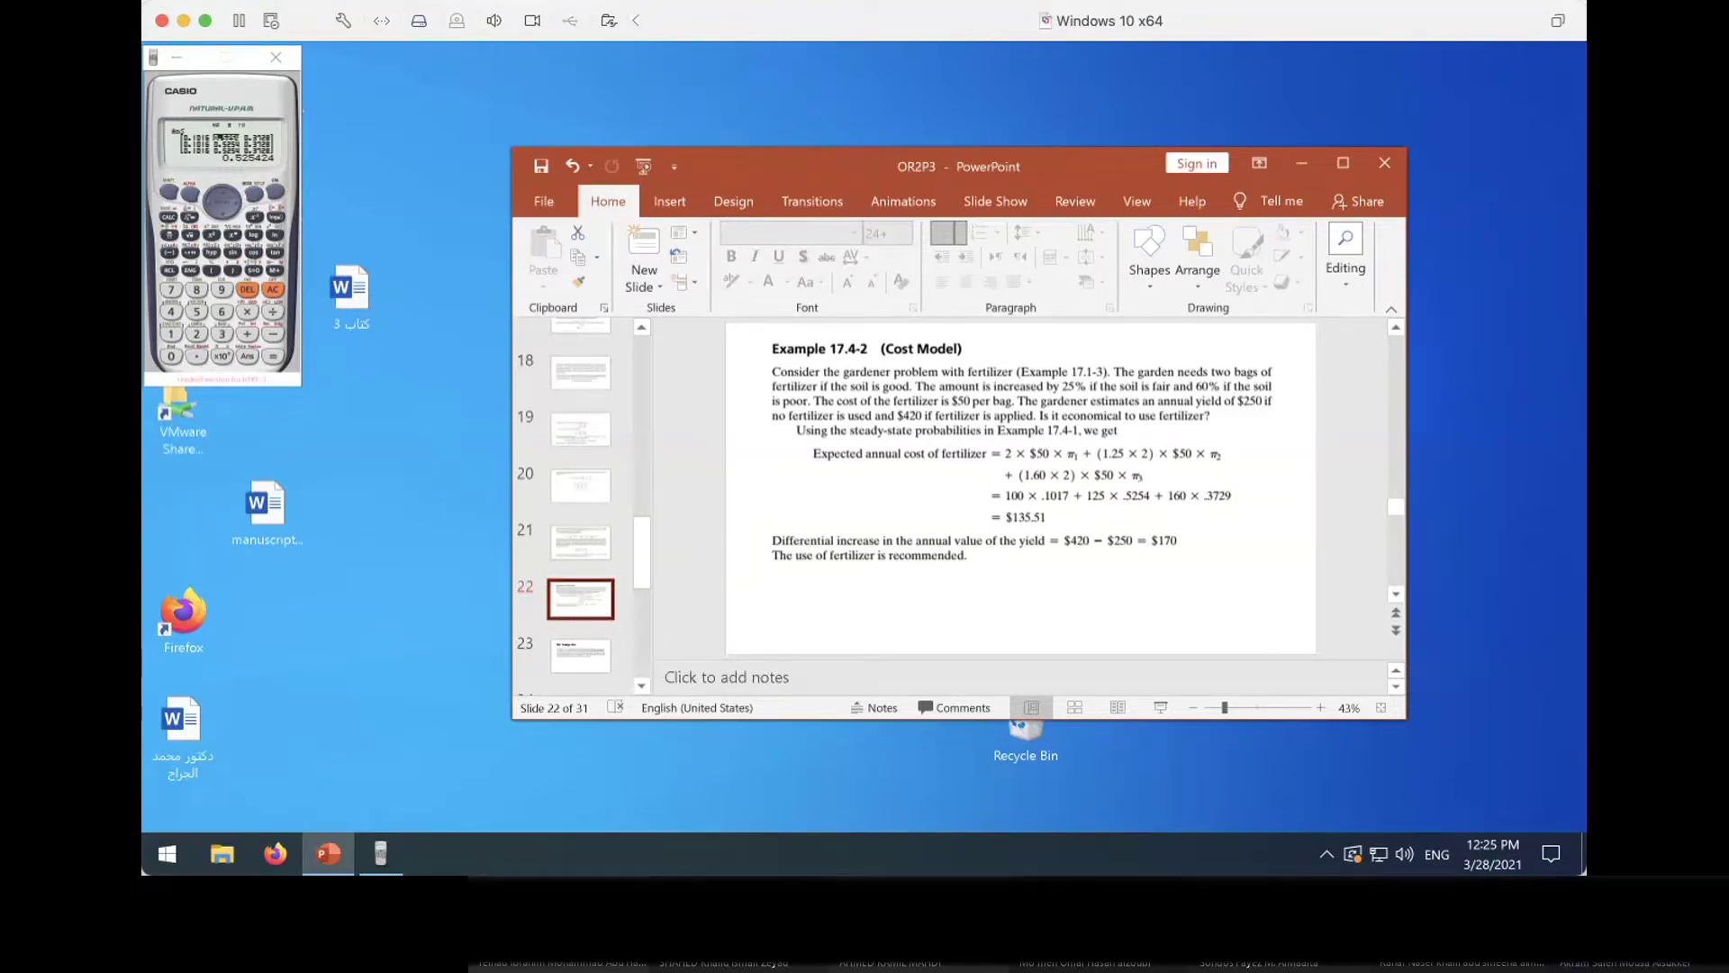
Minimize the calculator and open the excelMarkovChain workbook from Desktop2020 > OR2 2020 Sem1 > 10thChapterSoftwareFiles > ch17Files in Excel
{"action": "left_click", "coordinate": [263, 68]}
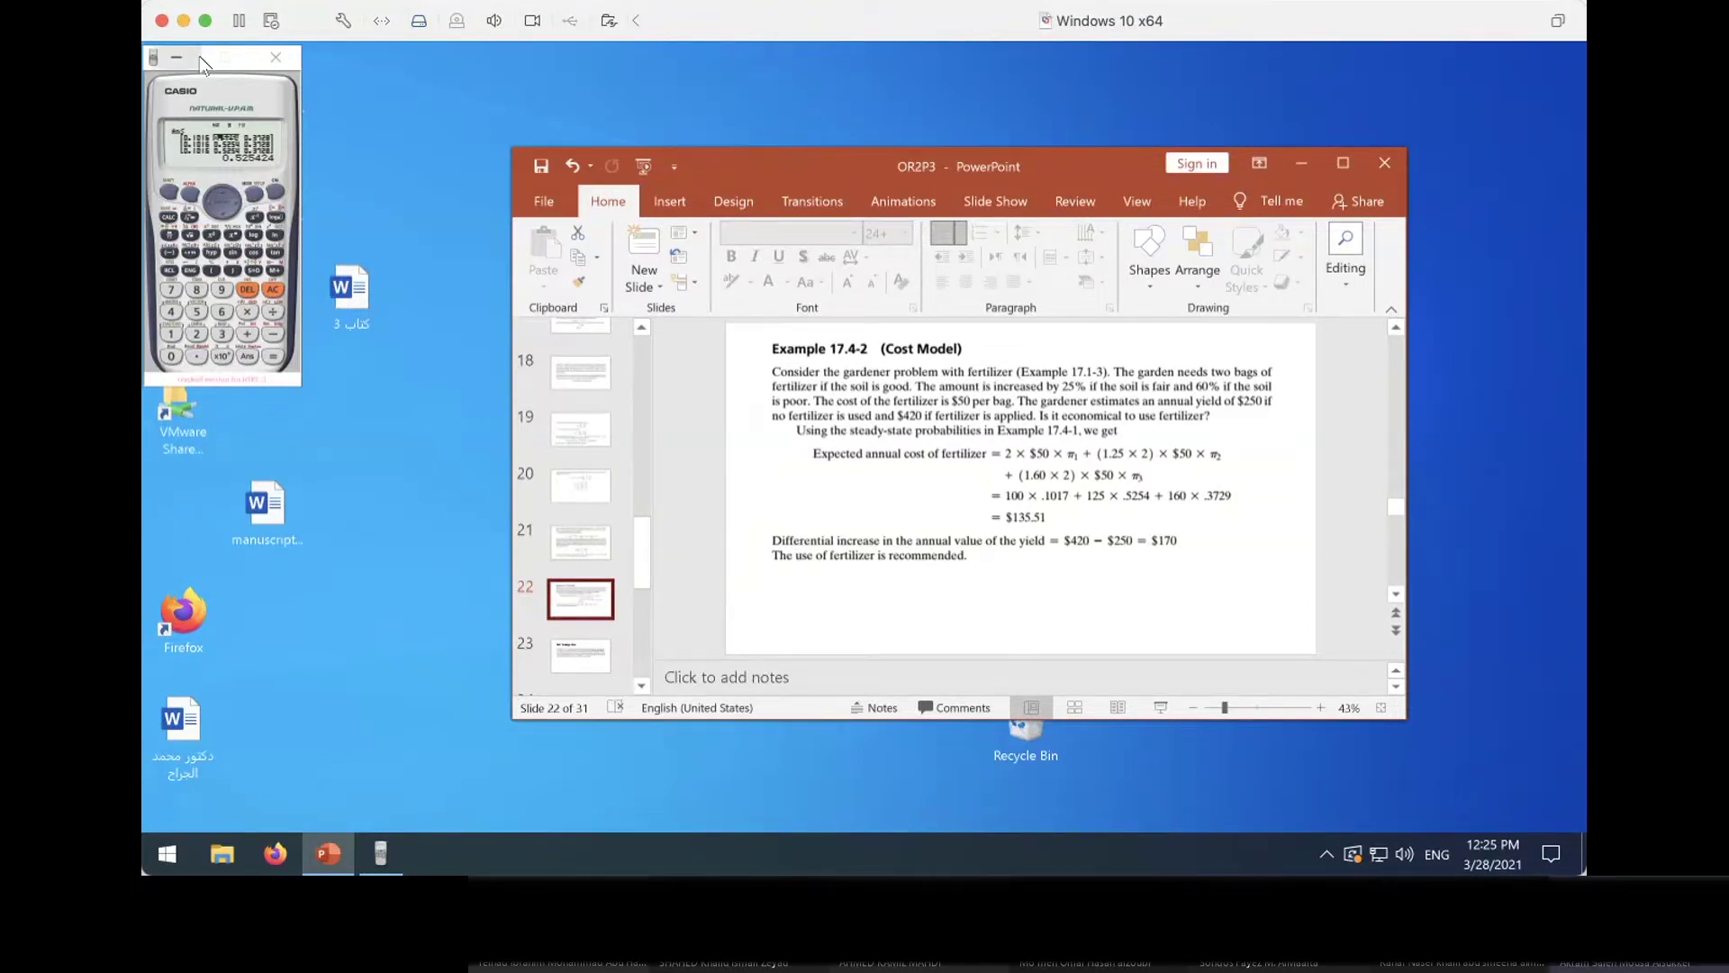
{"action": "left_click", "coordinate": [179, 57]}
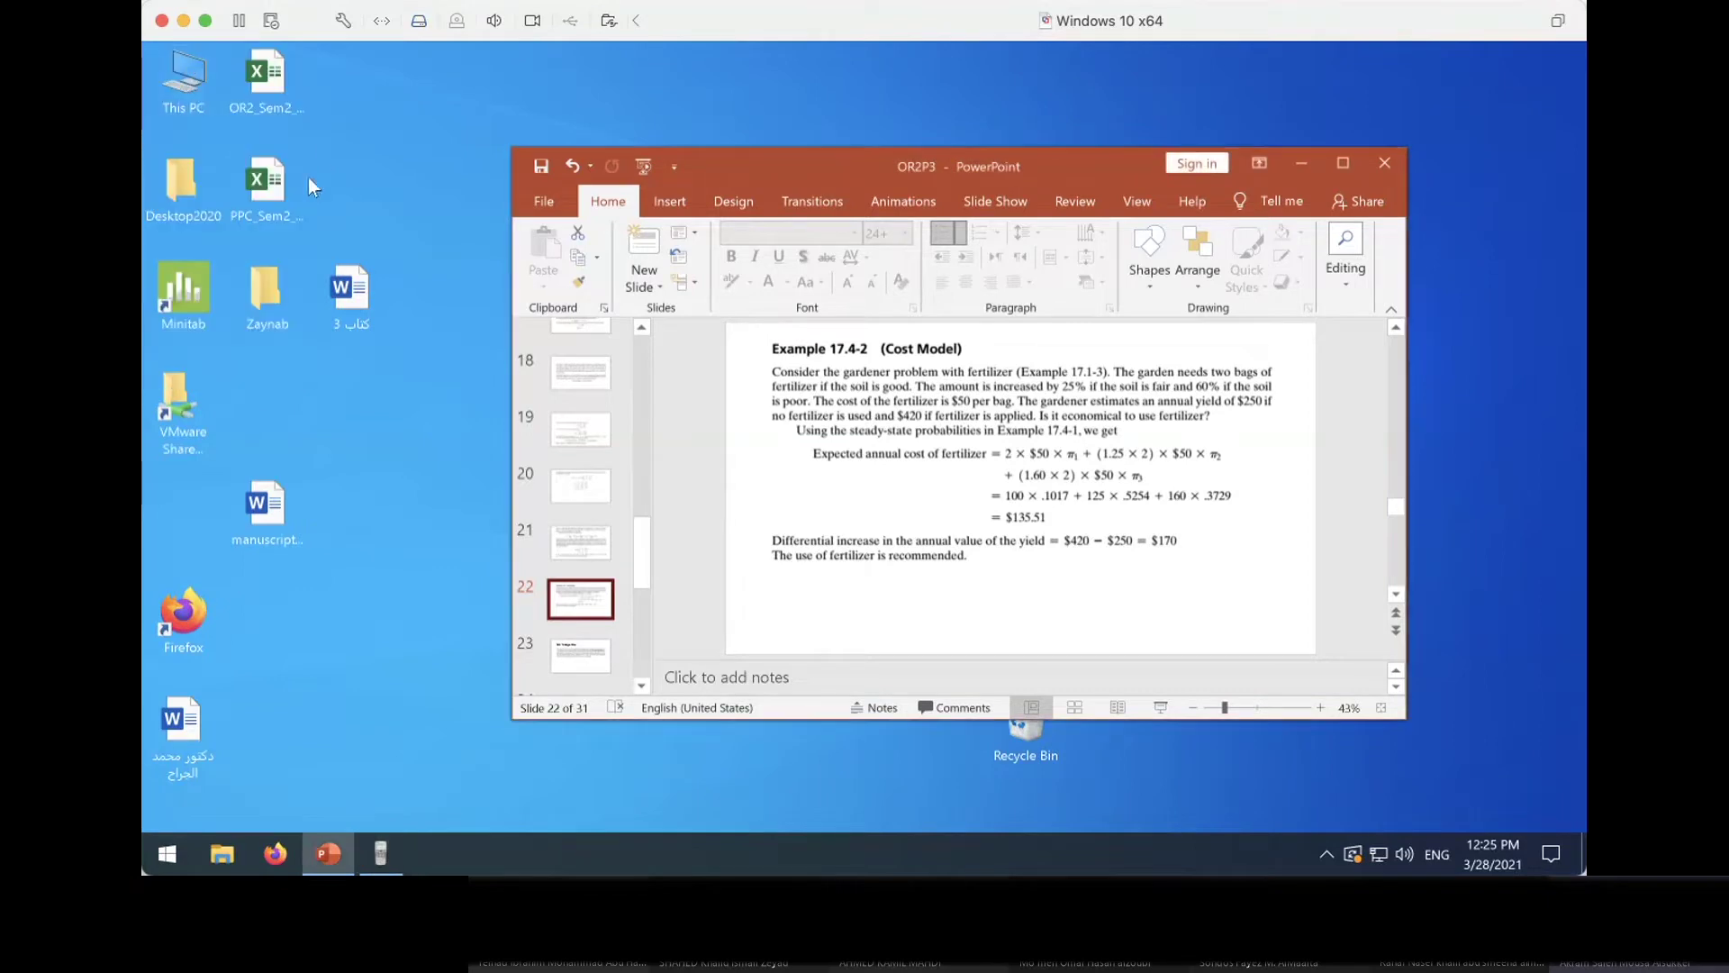
{"action": "double_click", "coordinate": [185, 185]}
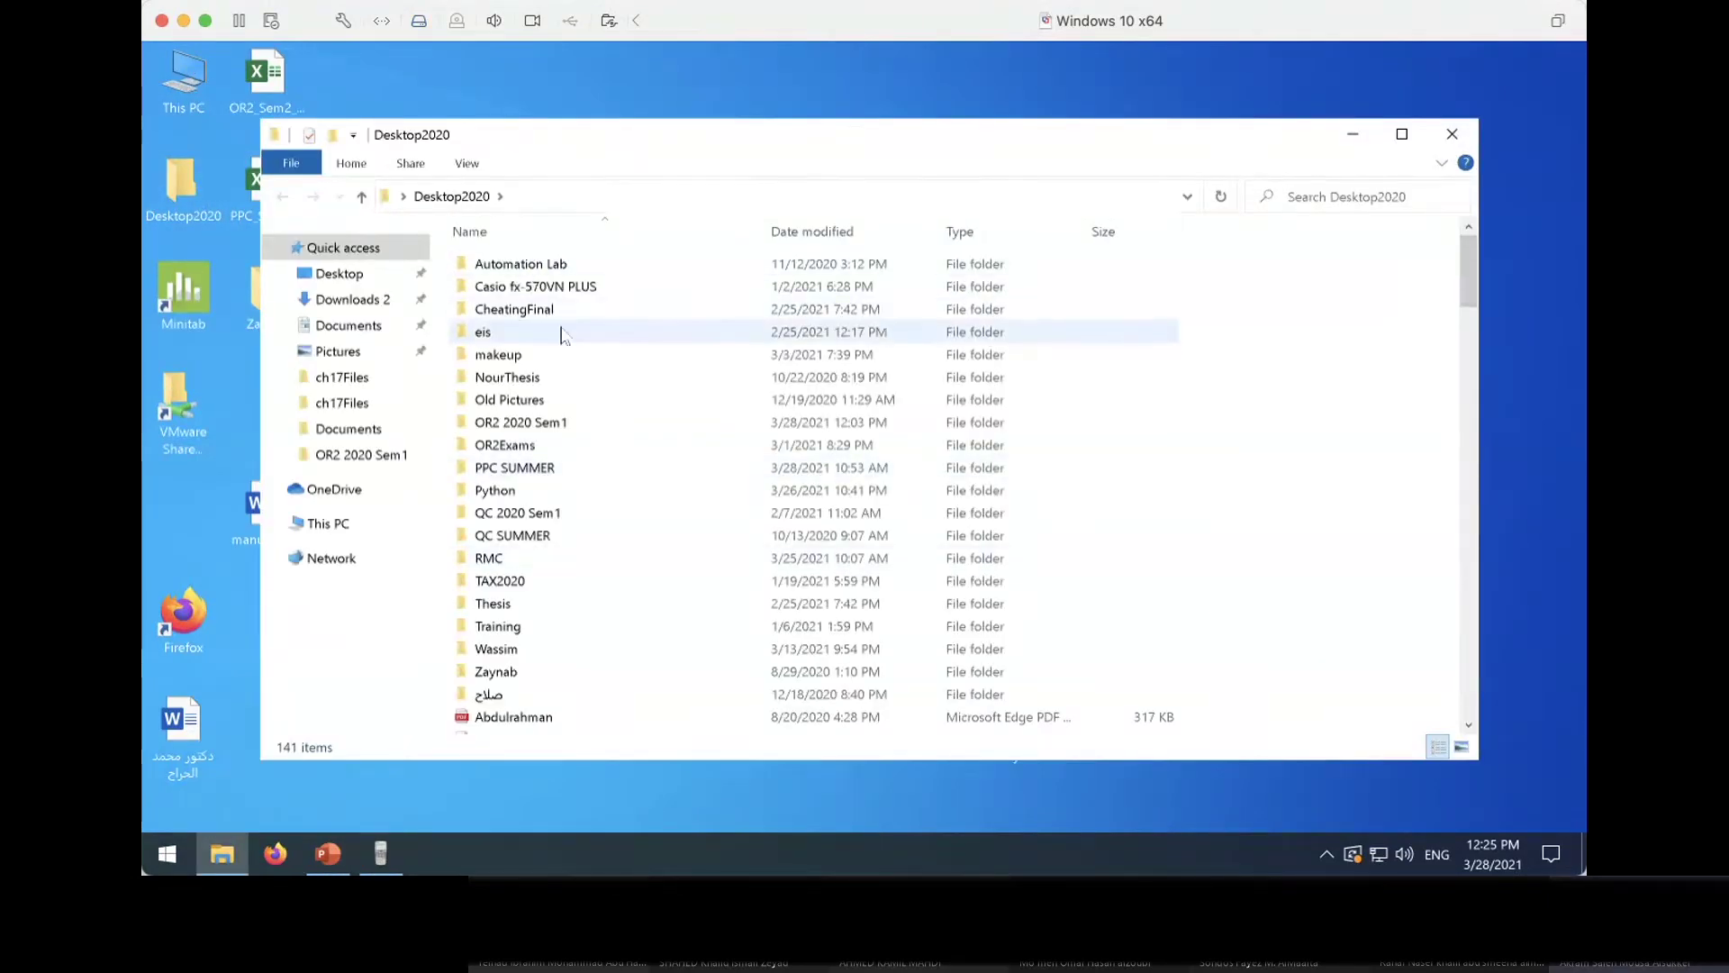
{"action": "double_click", "coordinate": [536, 422]}
{"action": "double_click", "coordinate": [541, 265]}
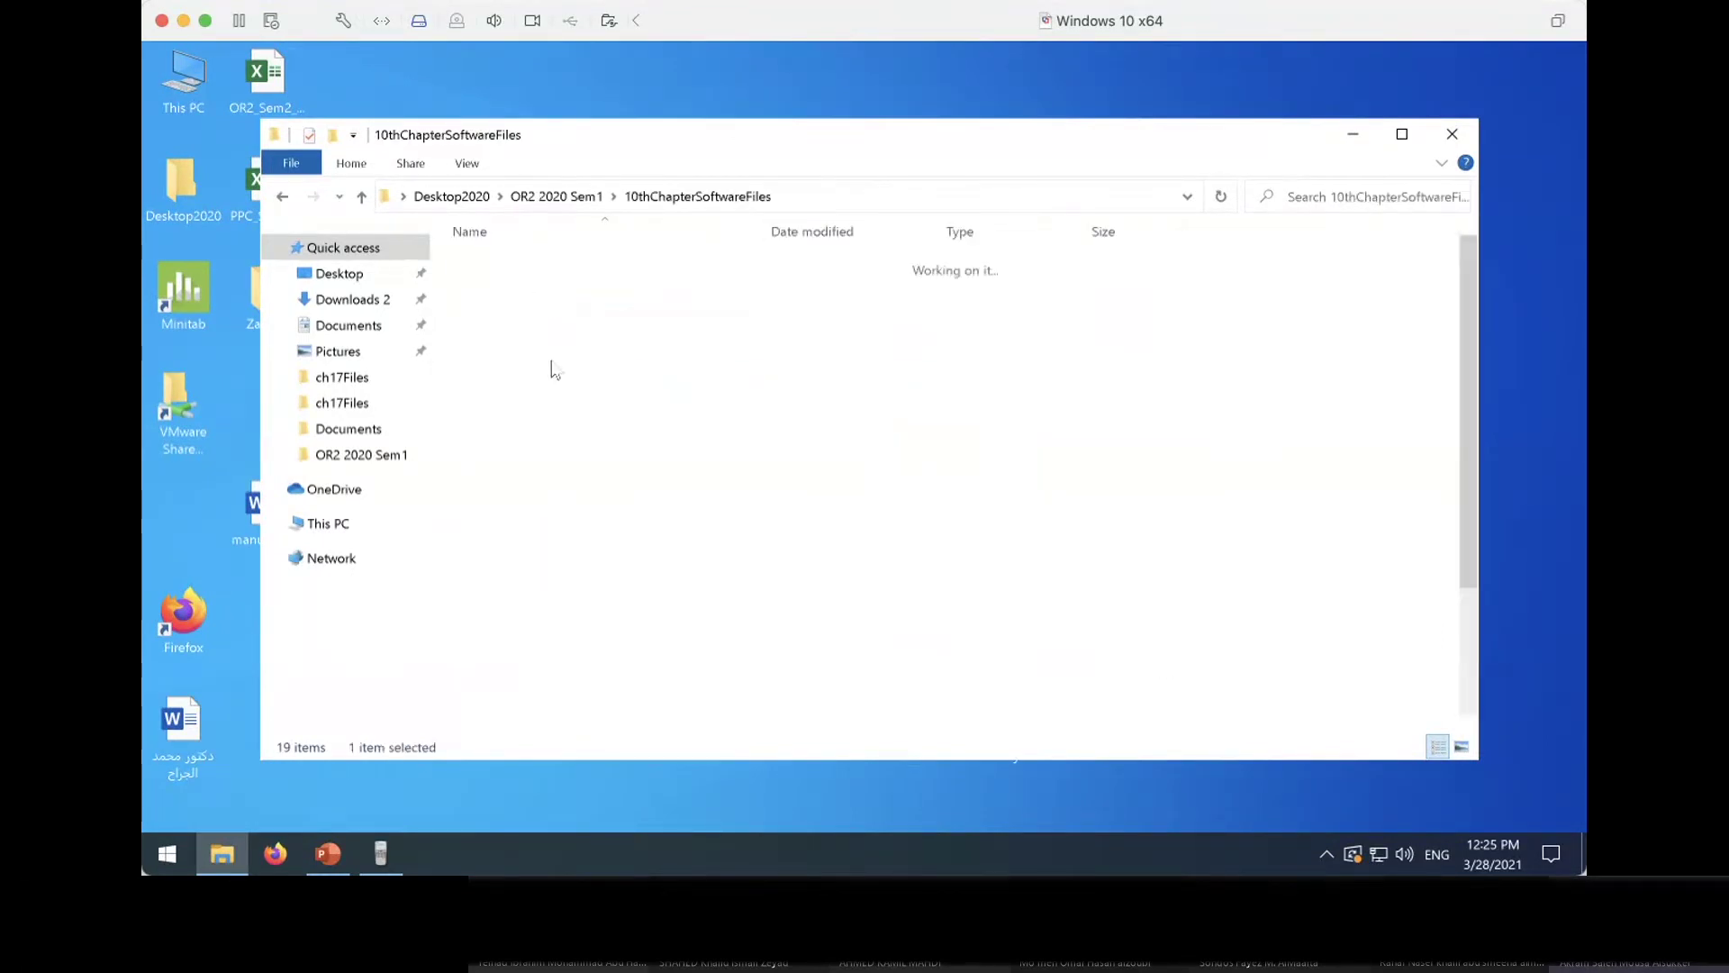
{"action": "double_click", "coordinate": [513, 716]}
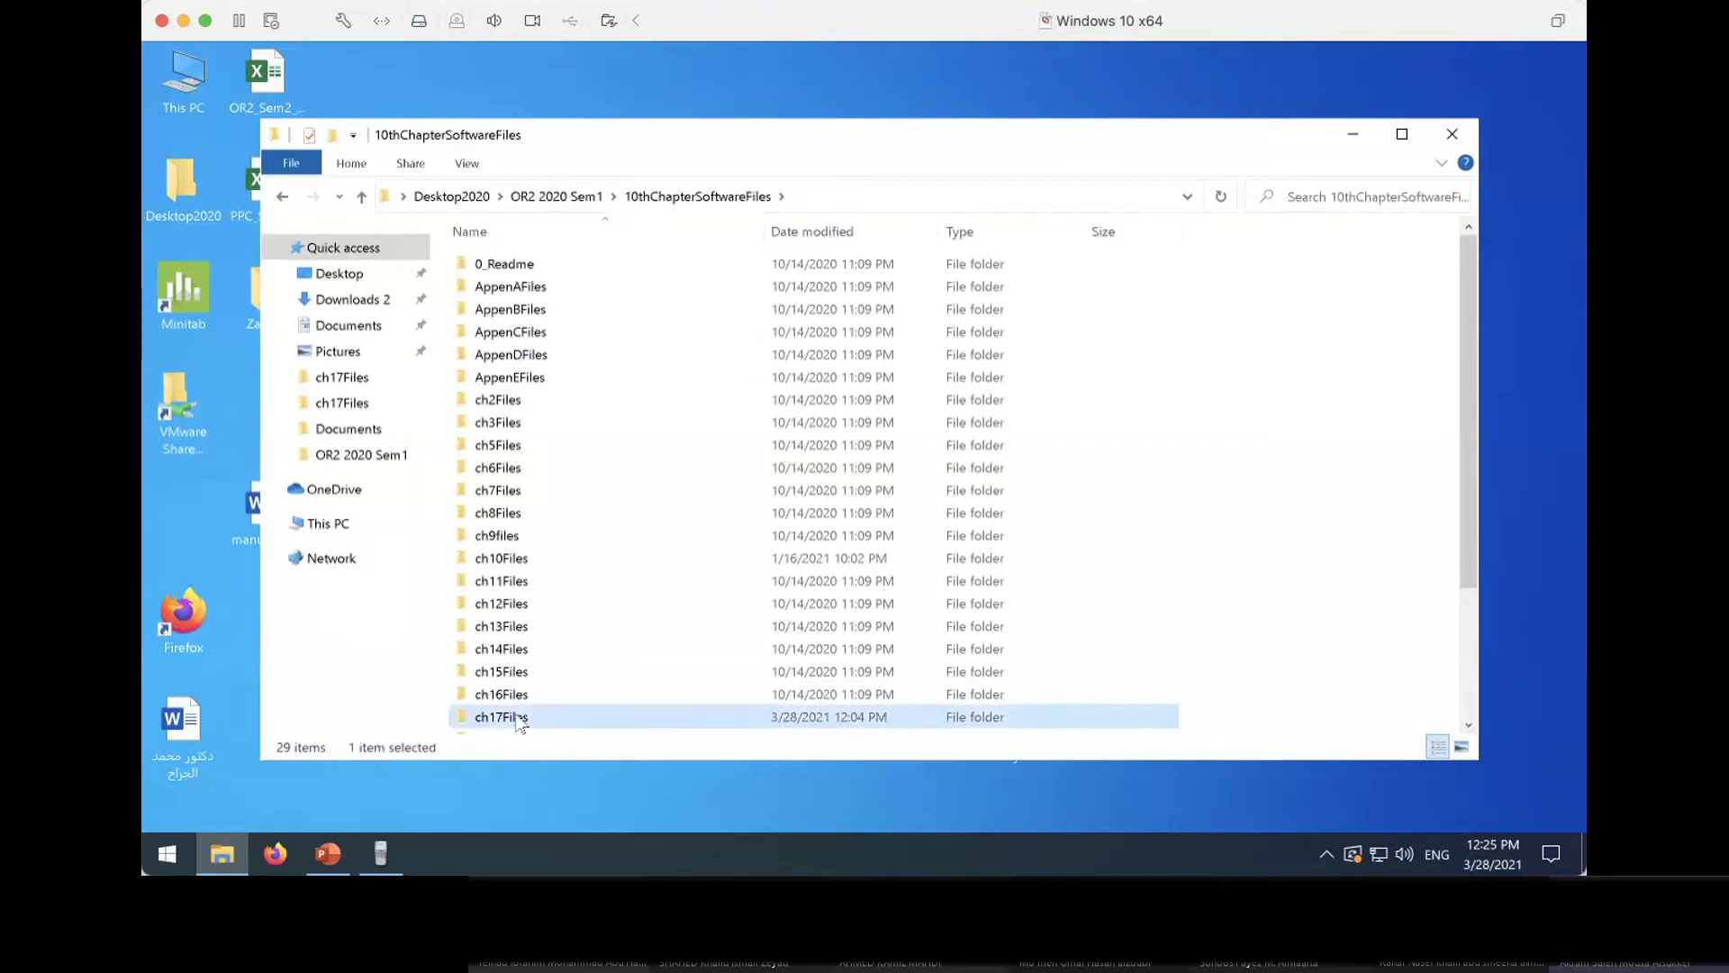
{"action": "double_click", "coordinate": [616, 311]}
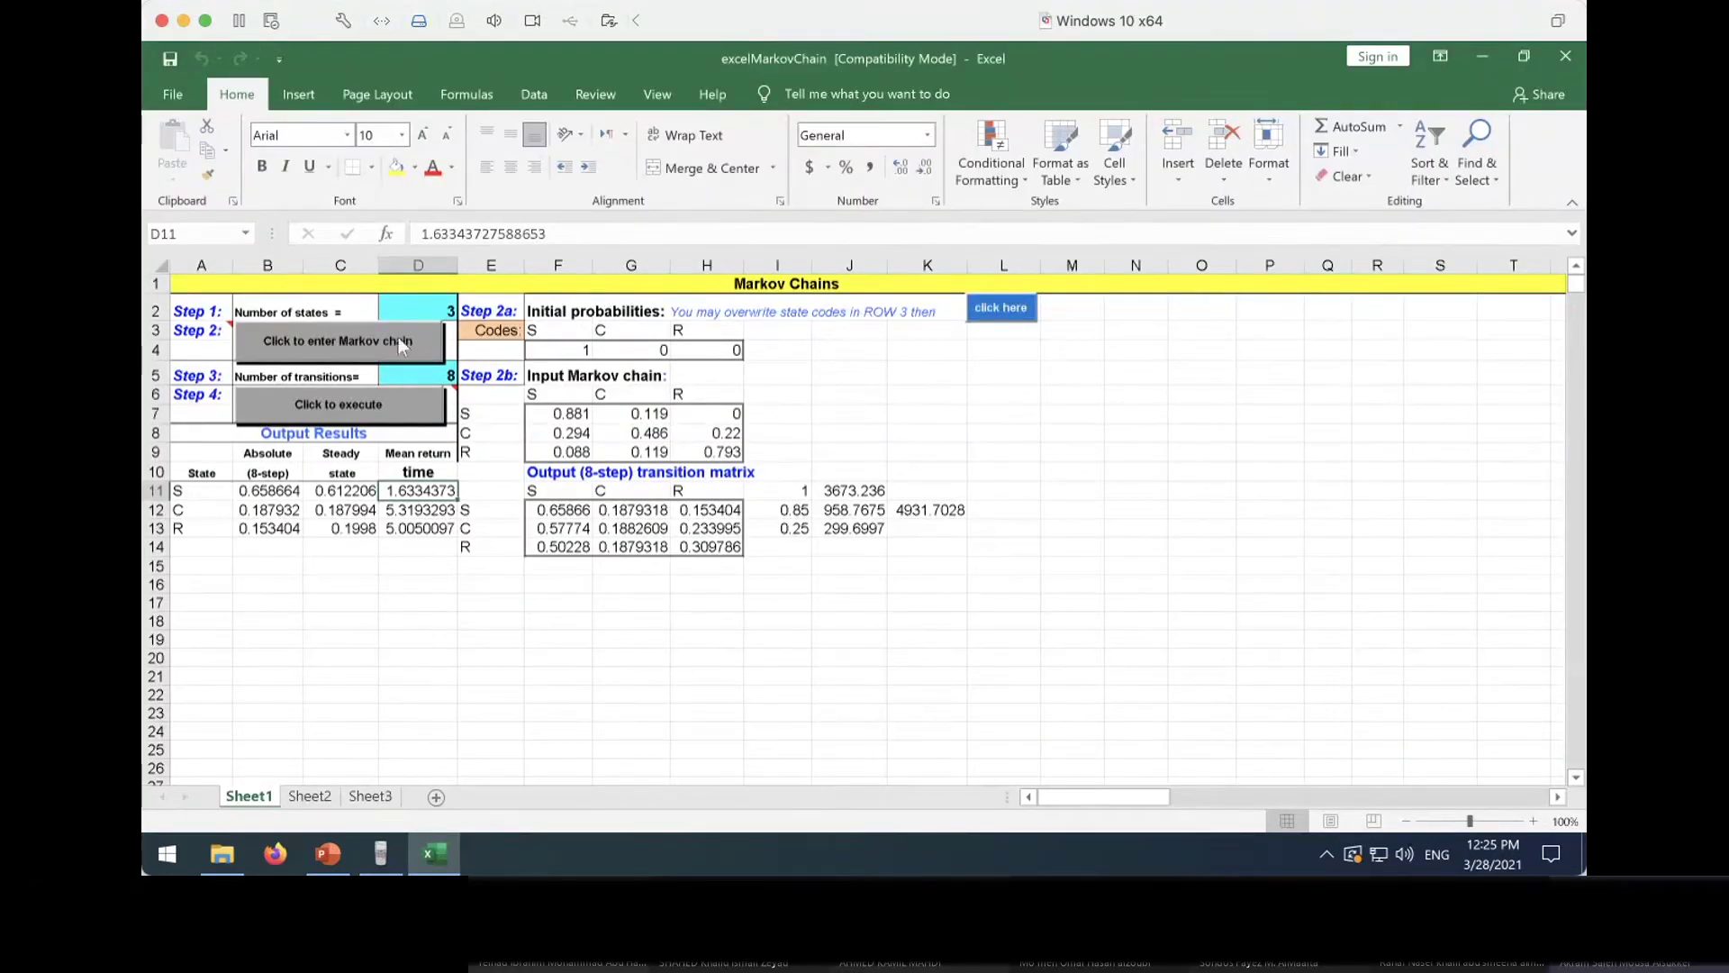
Generate a blank input matrix for a new three-state Markov chain on Sheet1
{"action": "left_click", "coordinate": [327, 360]}
{"action": "left_click", "coordinate": [460, 234]}
{"action": "double_click", "coordinate": [460, 234]}
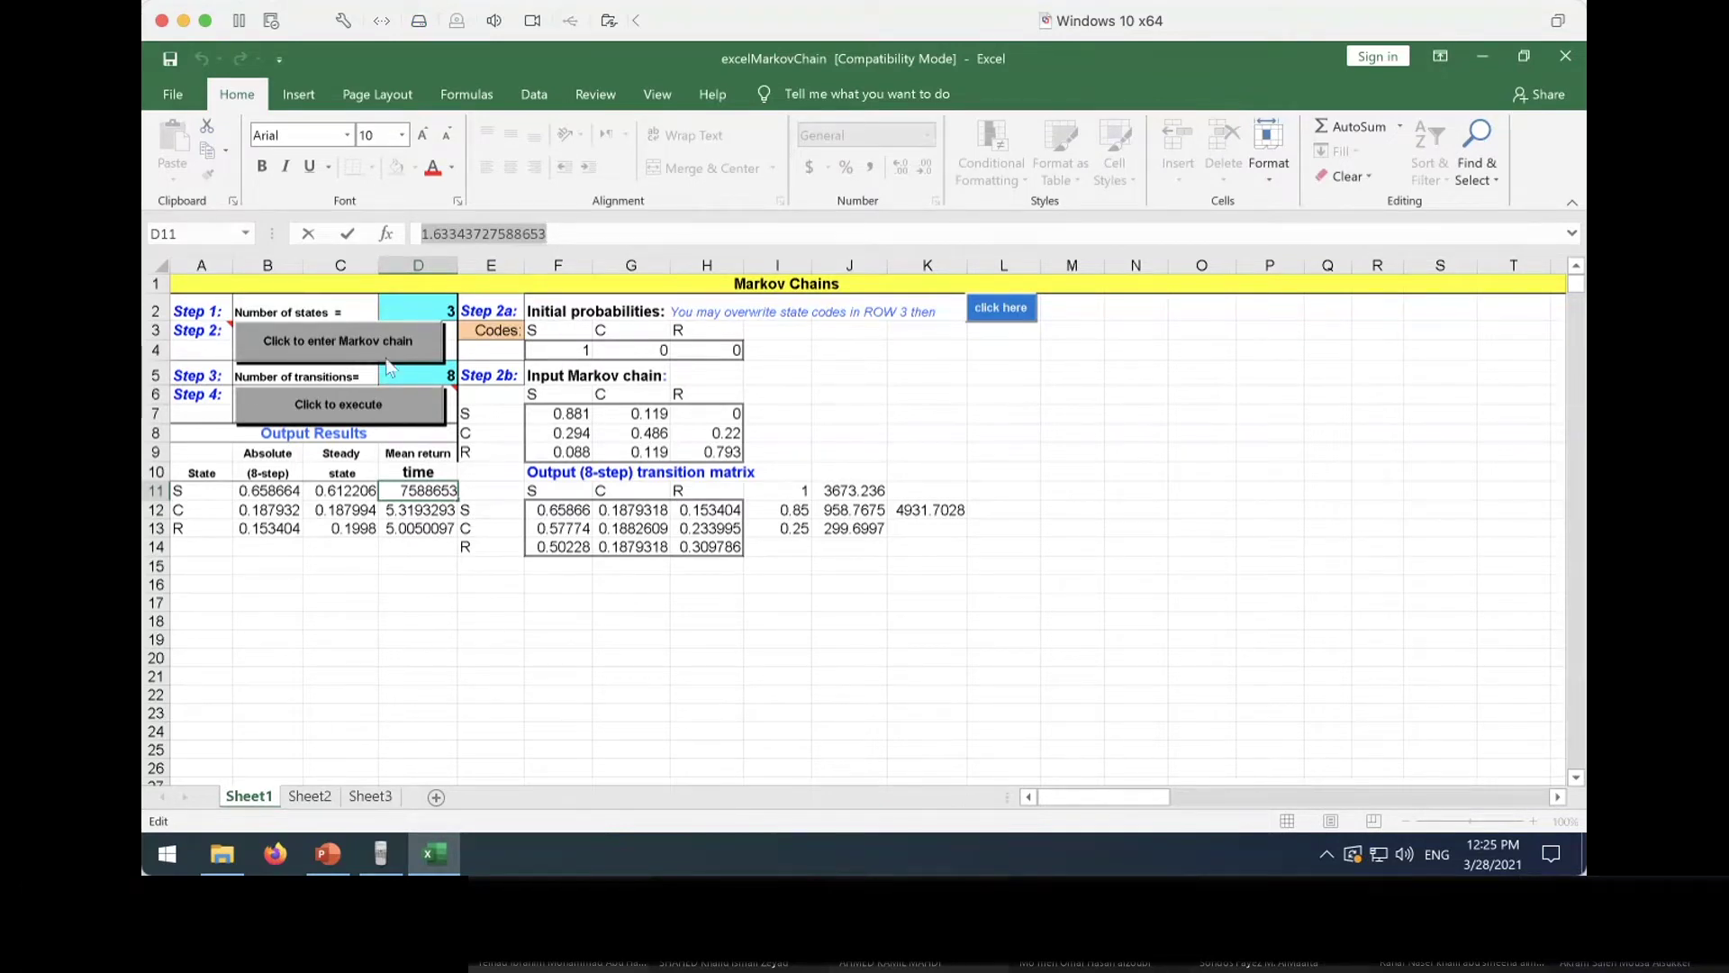
{"action": "left_click", "coordinate": [343, 351]}
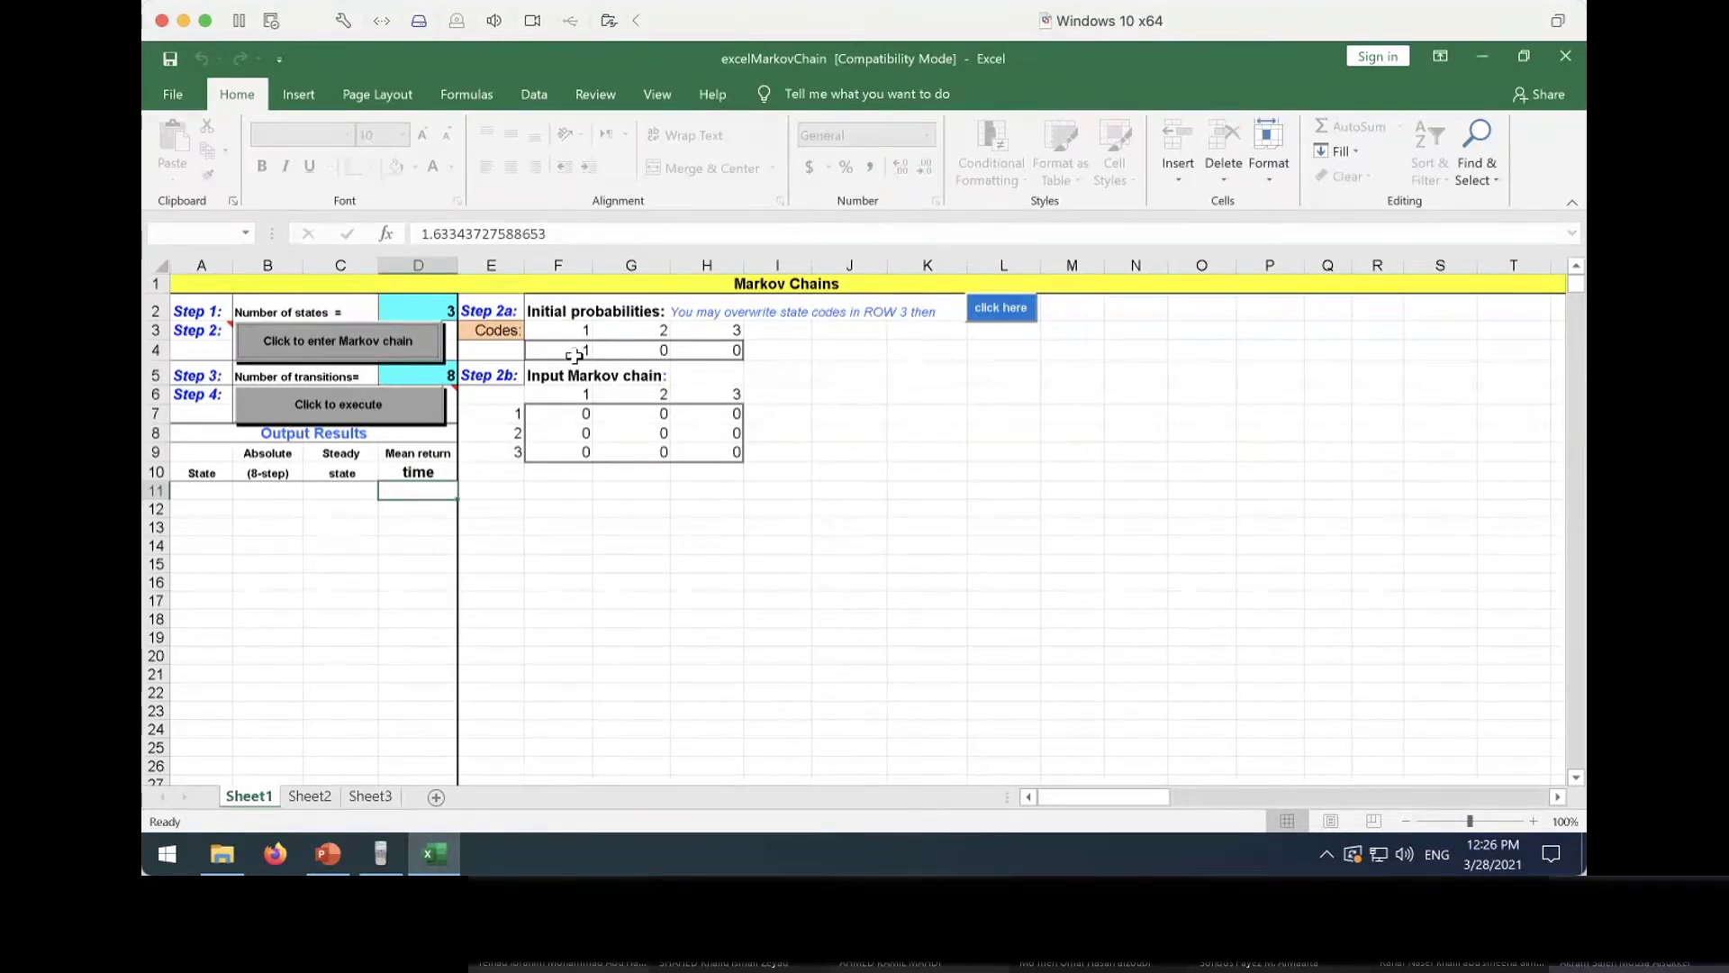
Enter 0.3, 0.6 and 0.1 as the state 1 row of the input Markov chain
{"action": "left_click", "coordinate": [577, 413]}
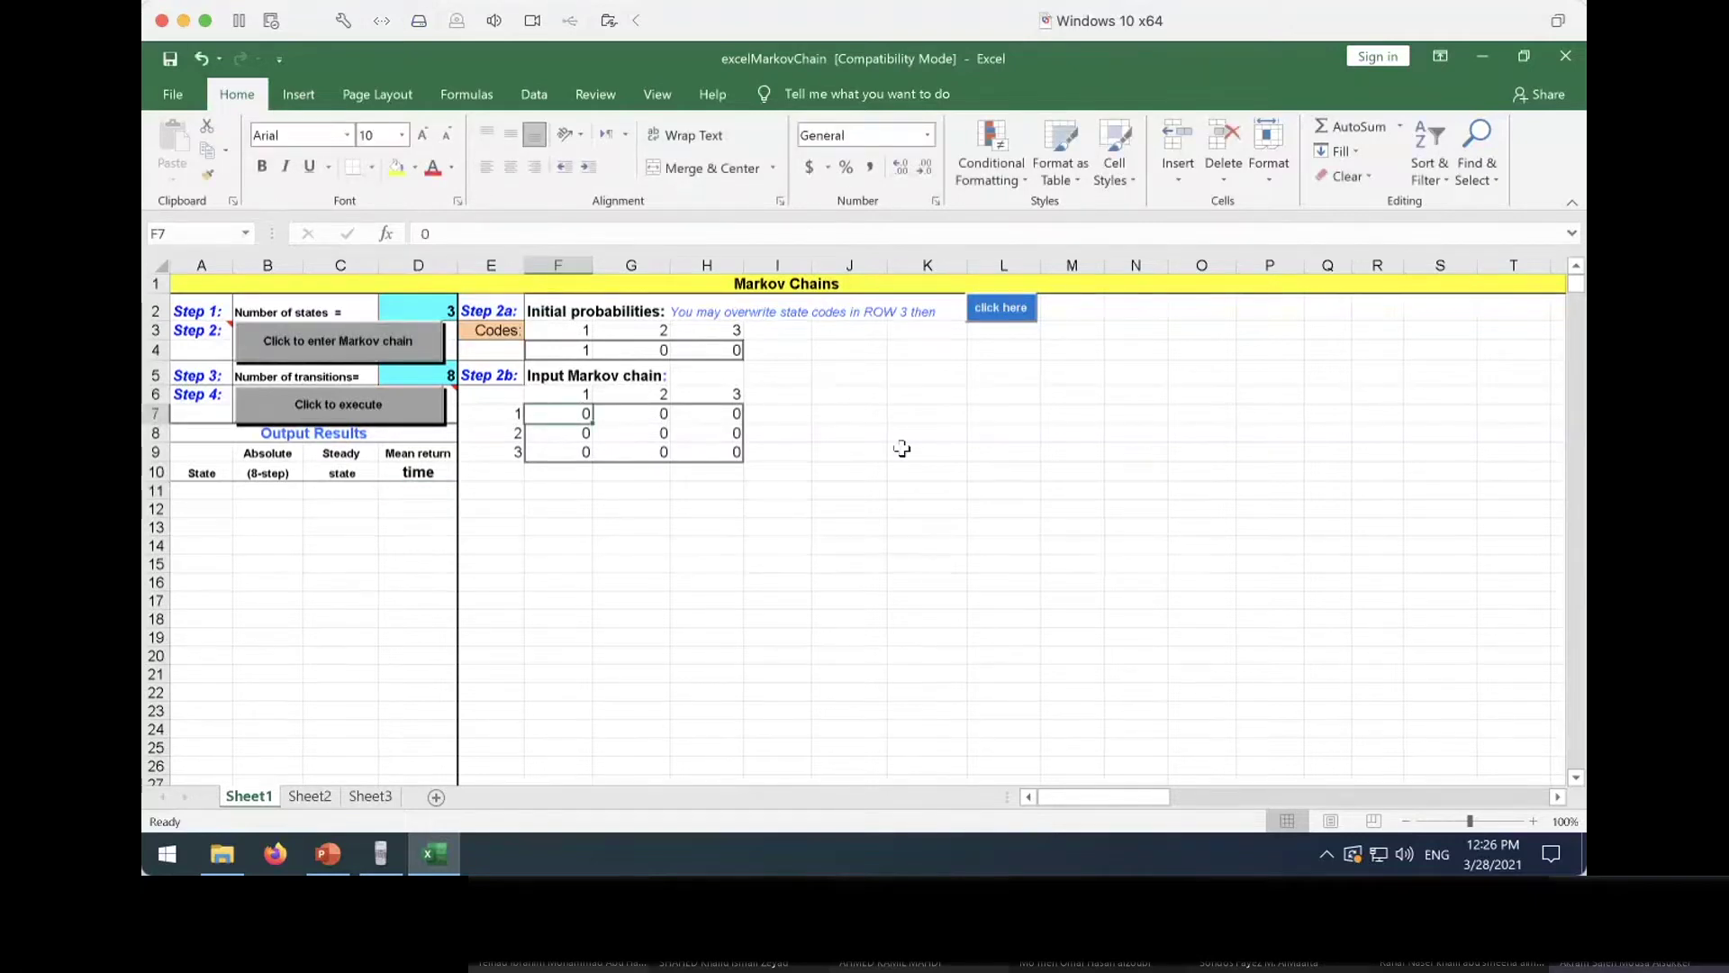
{"action": "type", "text": "0.3"}
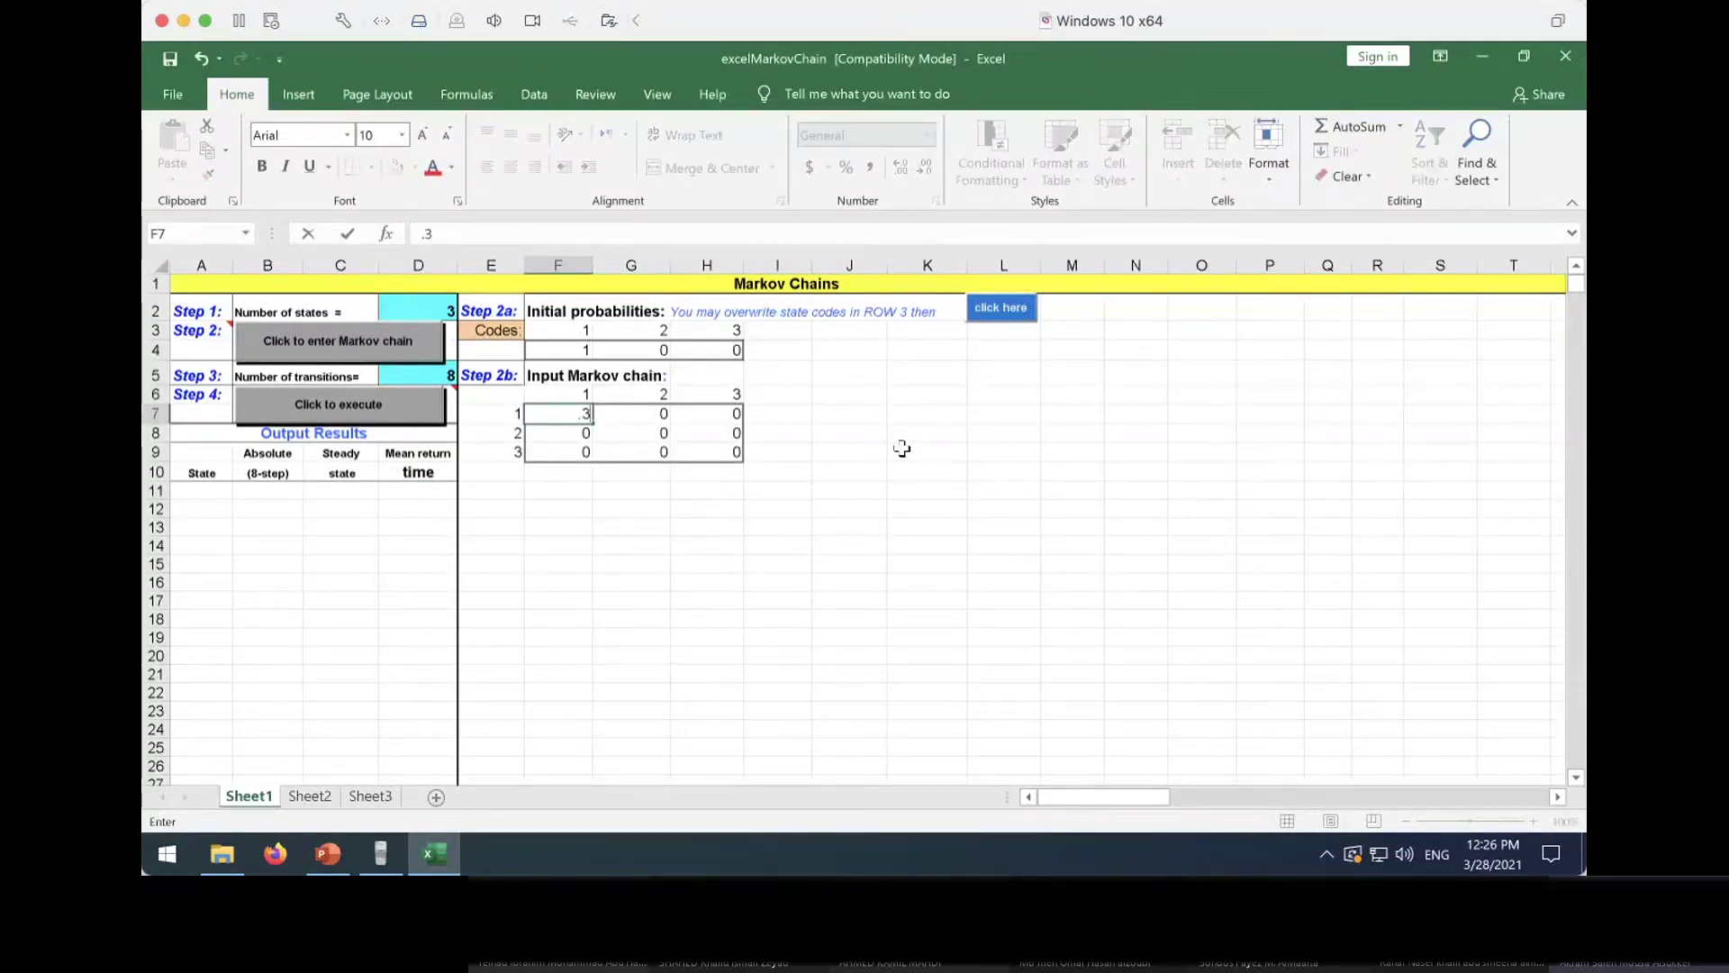
{"action": "key", "text": "Tab"}
{"action": "type", "text": "."}
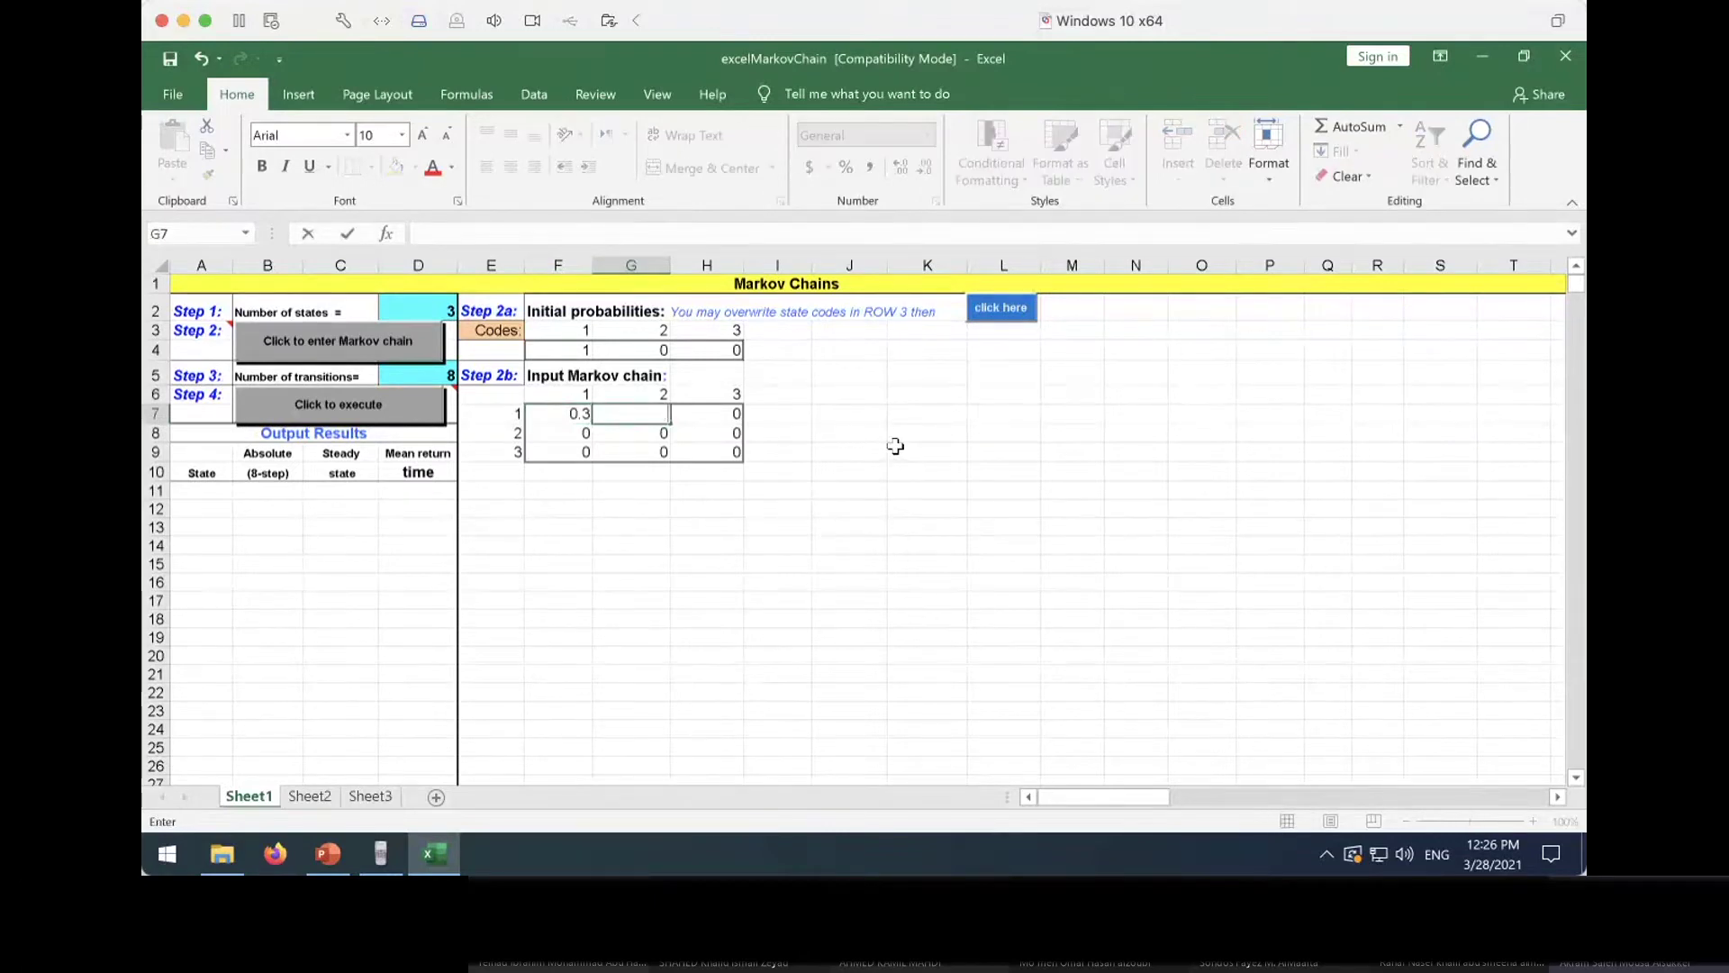
{"action": "type", "text": "6"}
{"action": "key", "text": "Tab"}
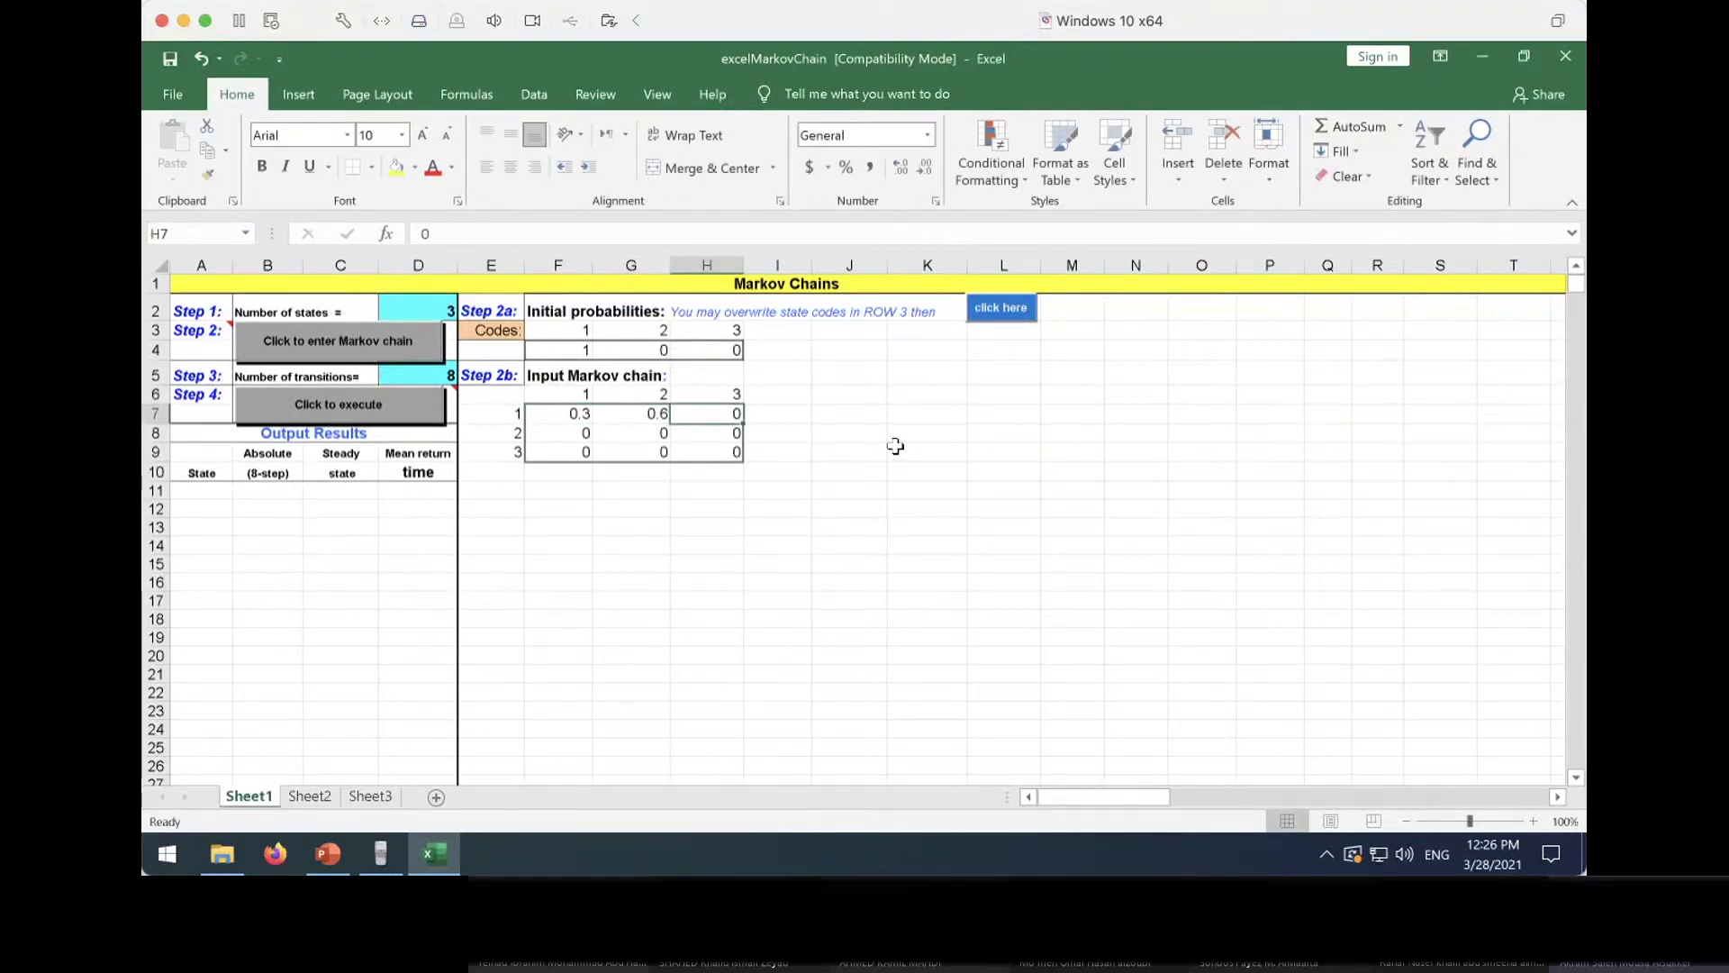
{"action": "type", "text": ".1"}
{"action": "key", "text": "Return"}
Fill the state 2 row of the input Markov chain with 0.1, 0.6 and 0.3
{"action": "type", "text": ".3"}
{"action": "key", "text": "Left"}
{"action": "type", "text": "."}
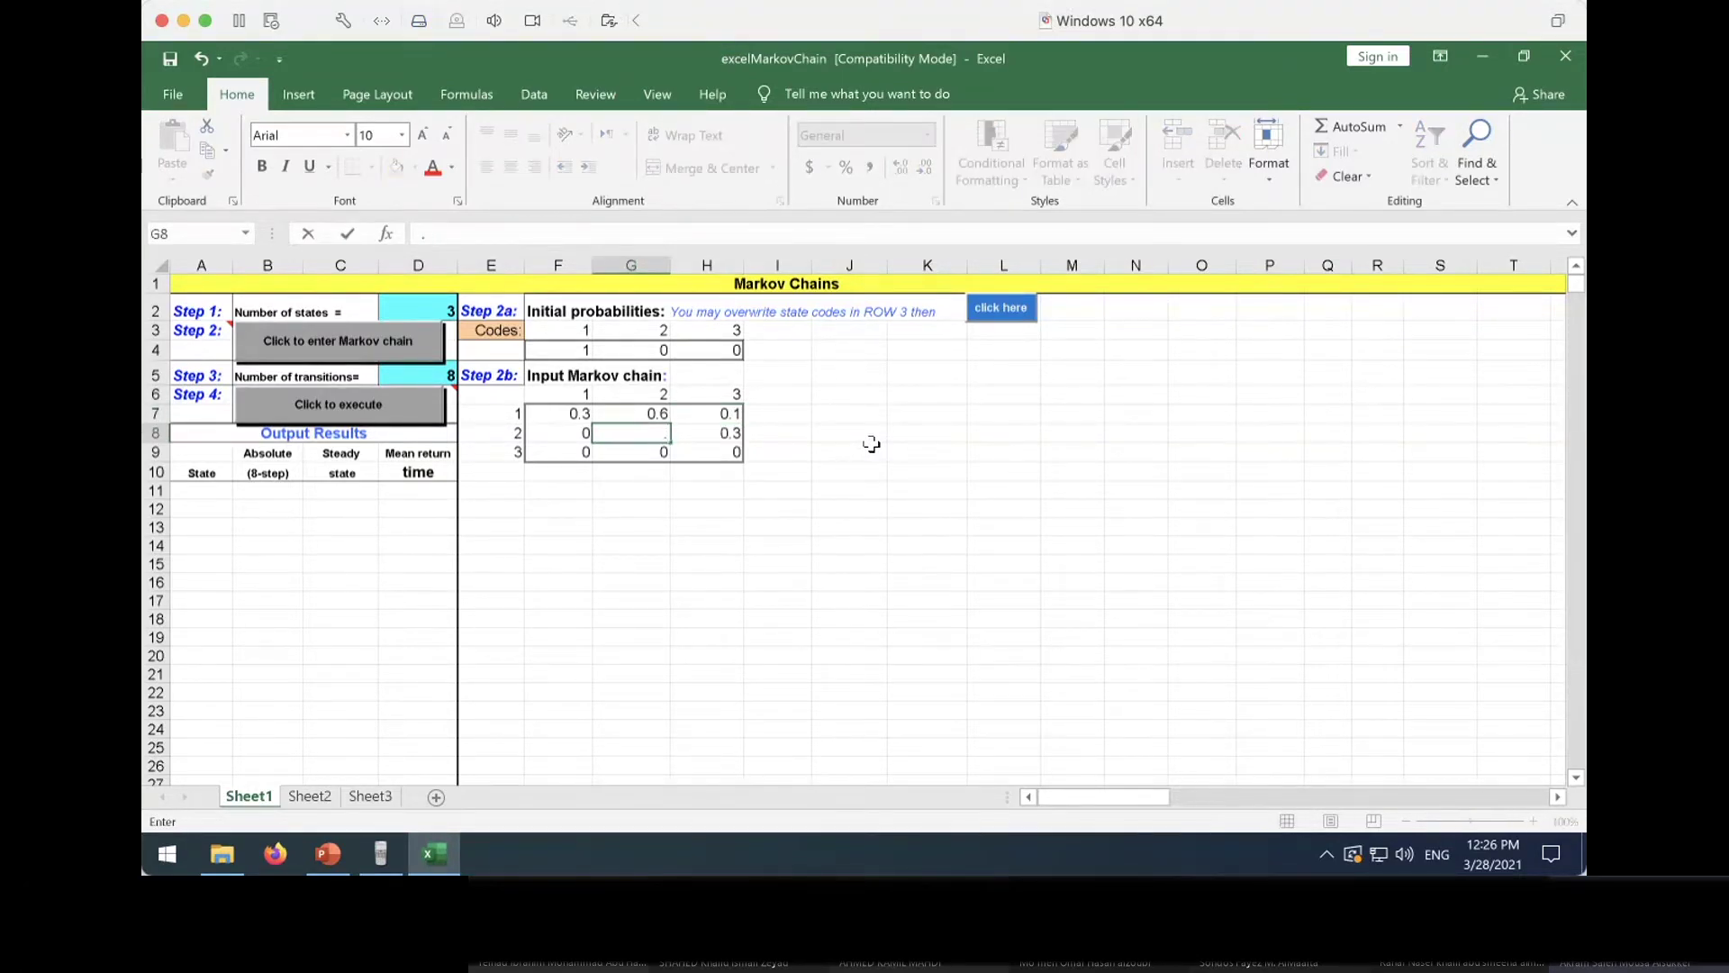
{"action": "type", "text": "6"}
{"action": "key", "text": "Left"}
{"action": "type", "text": "0."}
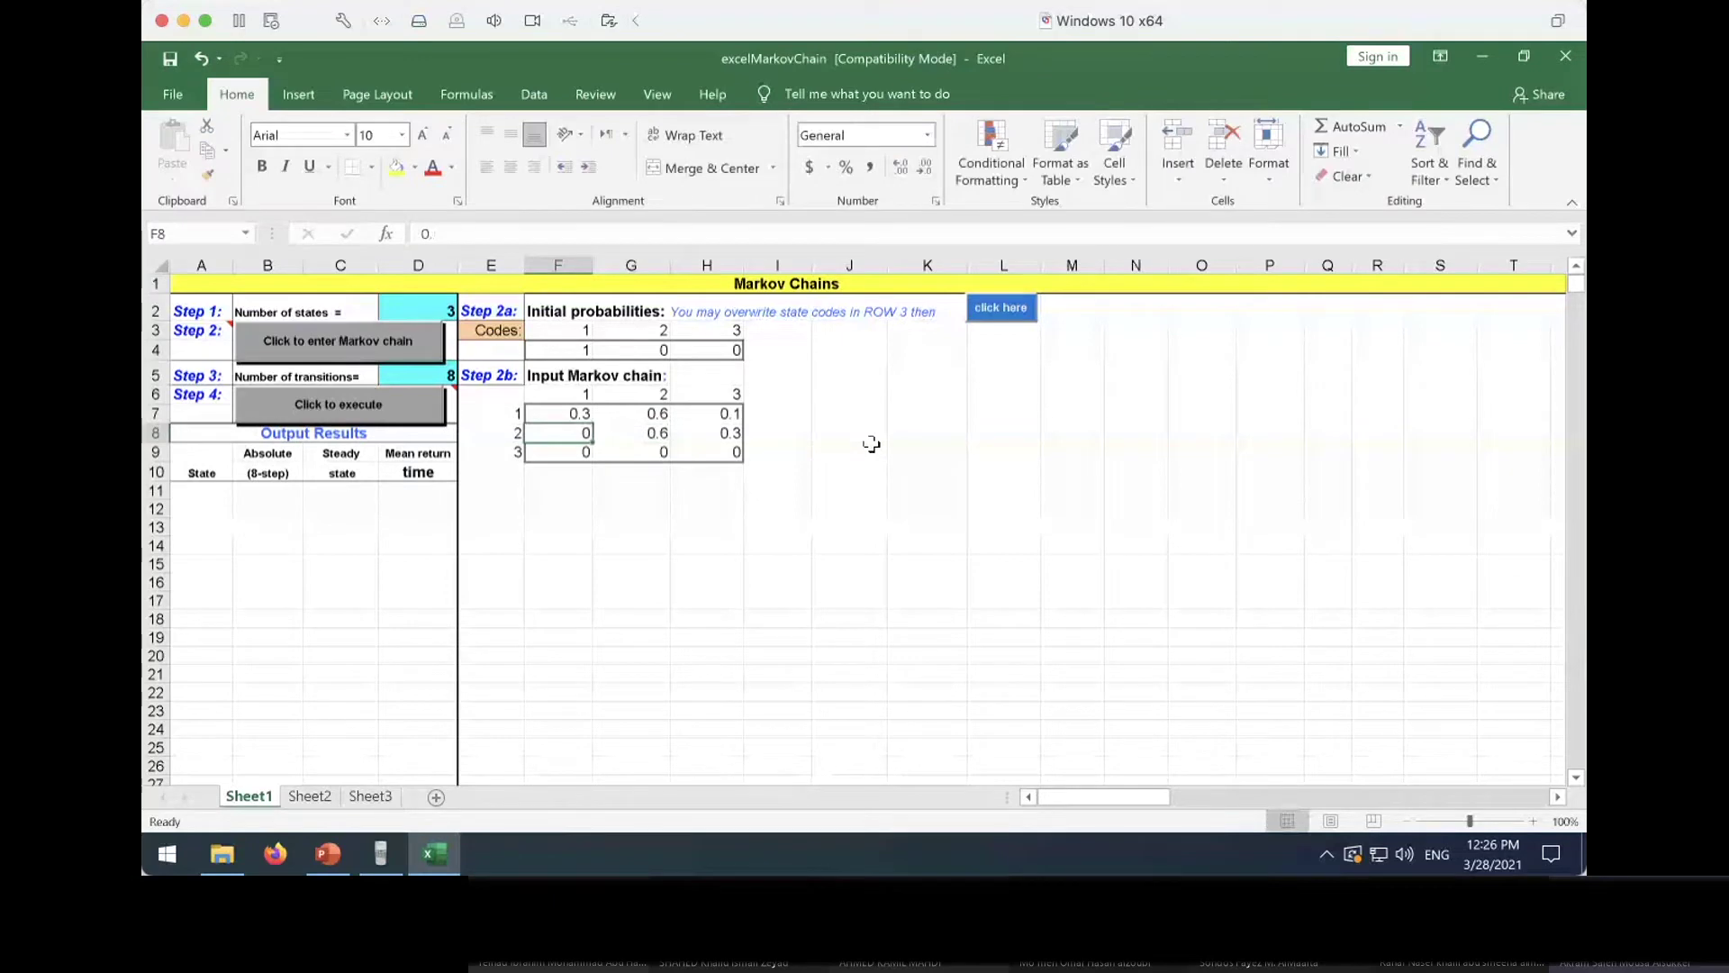
{"action": "type", "text": "1"}
{"action": "key", "text": "Return"}
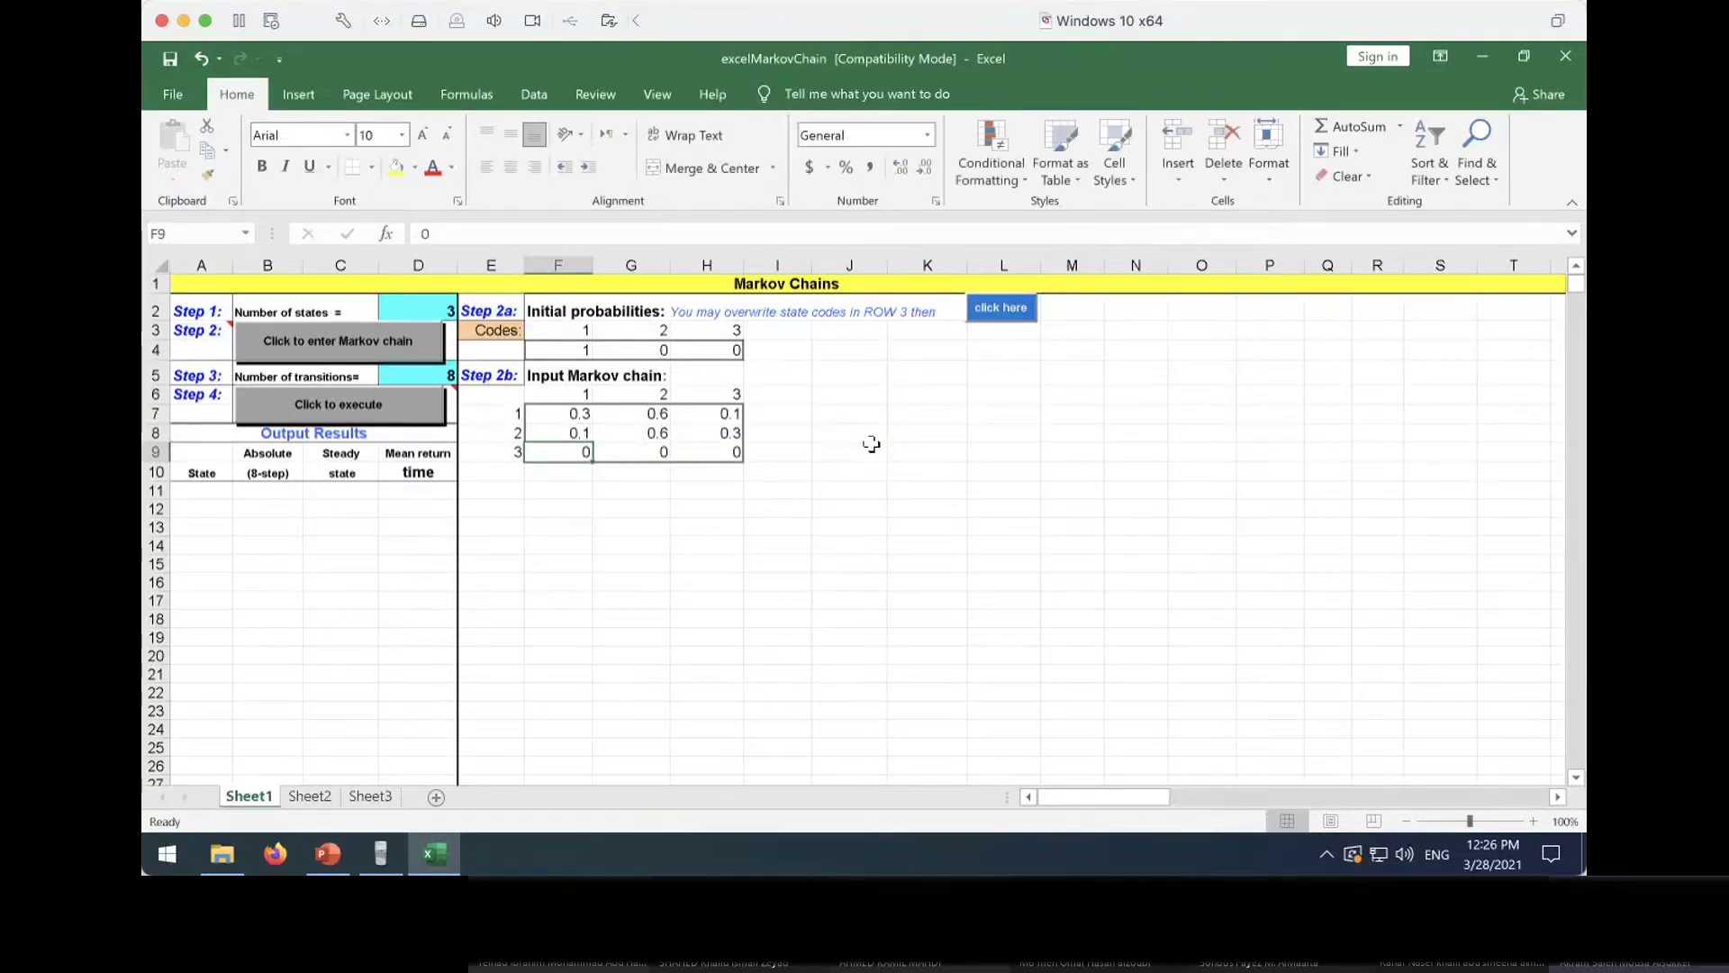
Enter 0.05, 0.4 and 0.55 as the state 3 row of the input Markov chain
{"action": "type", "text": "0.05"}
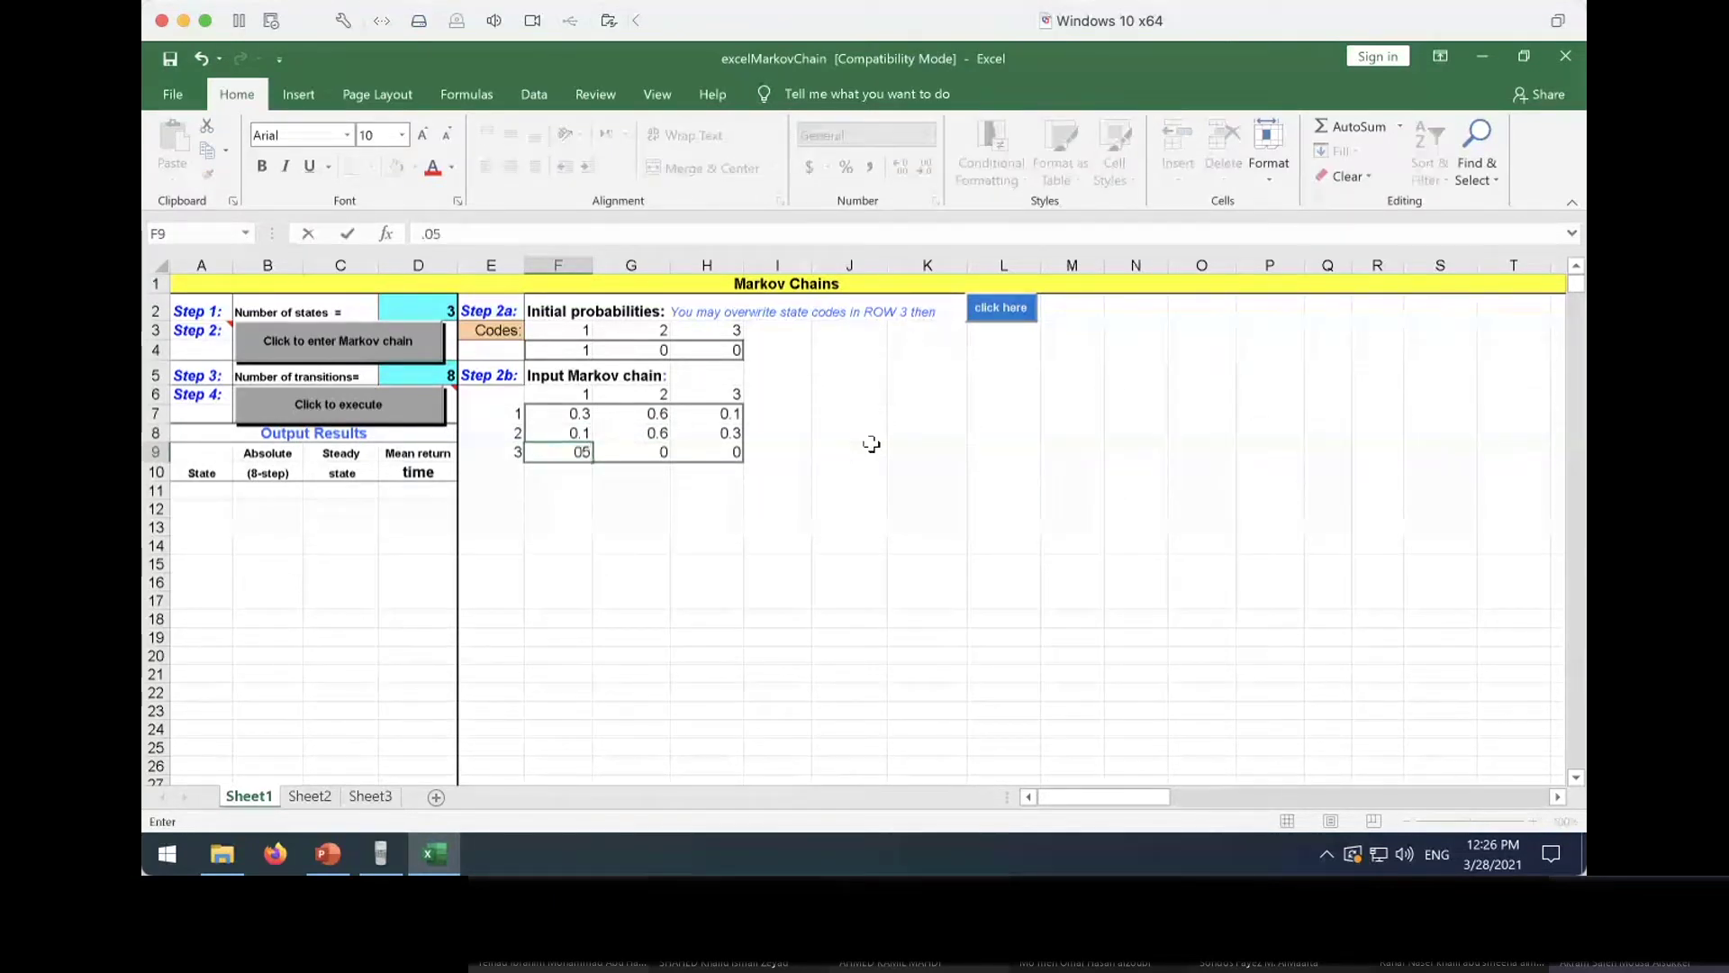
{"action": "key", "text": "Right"}
{"action": "type", "text": "0.4"}
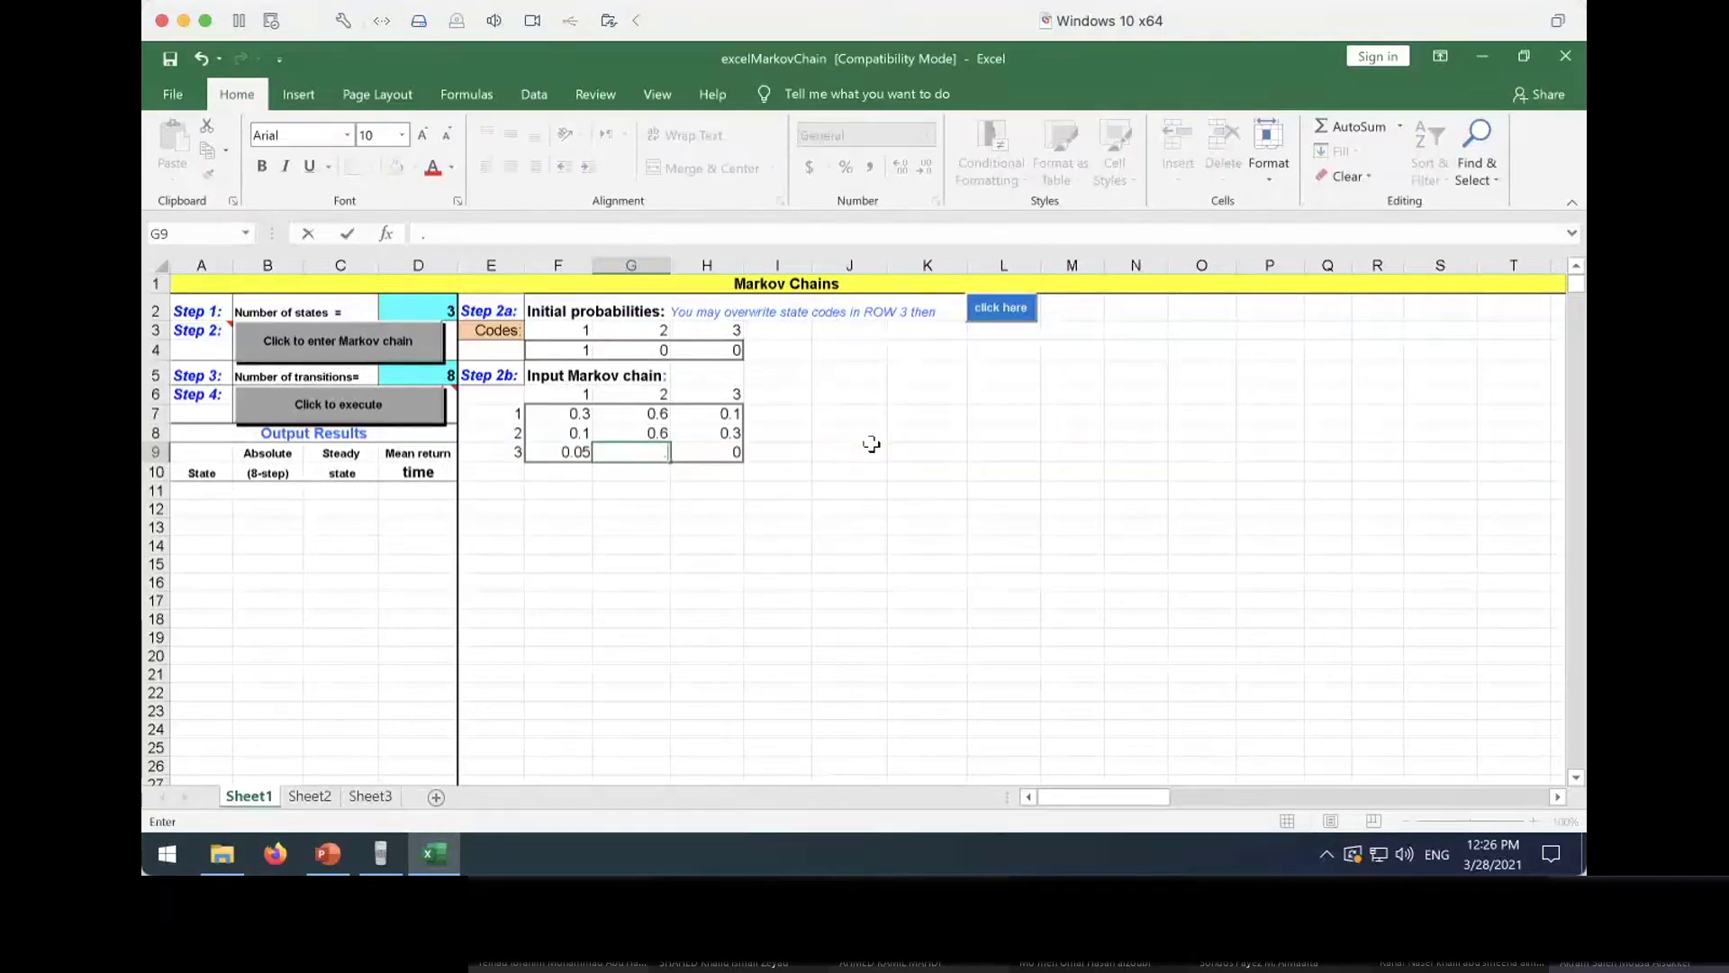
{"action": "key", "text": "Right"}
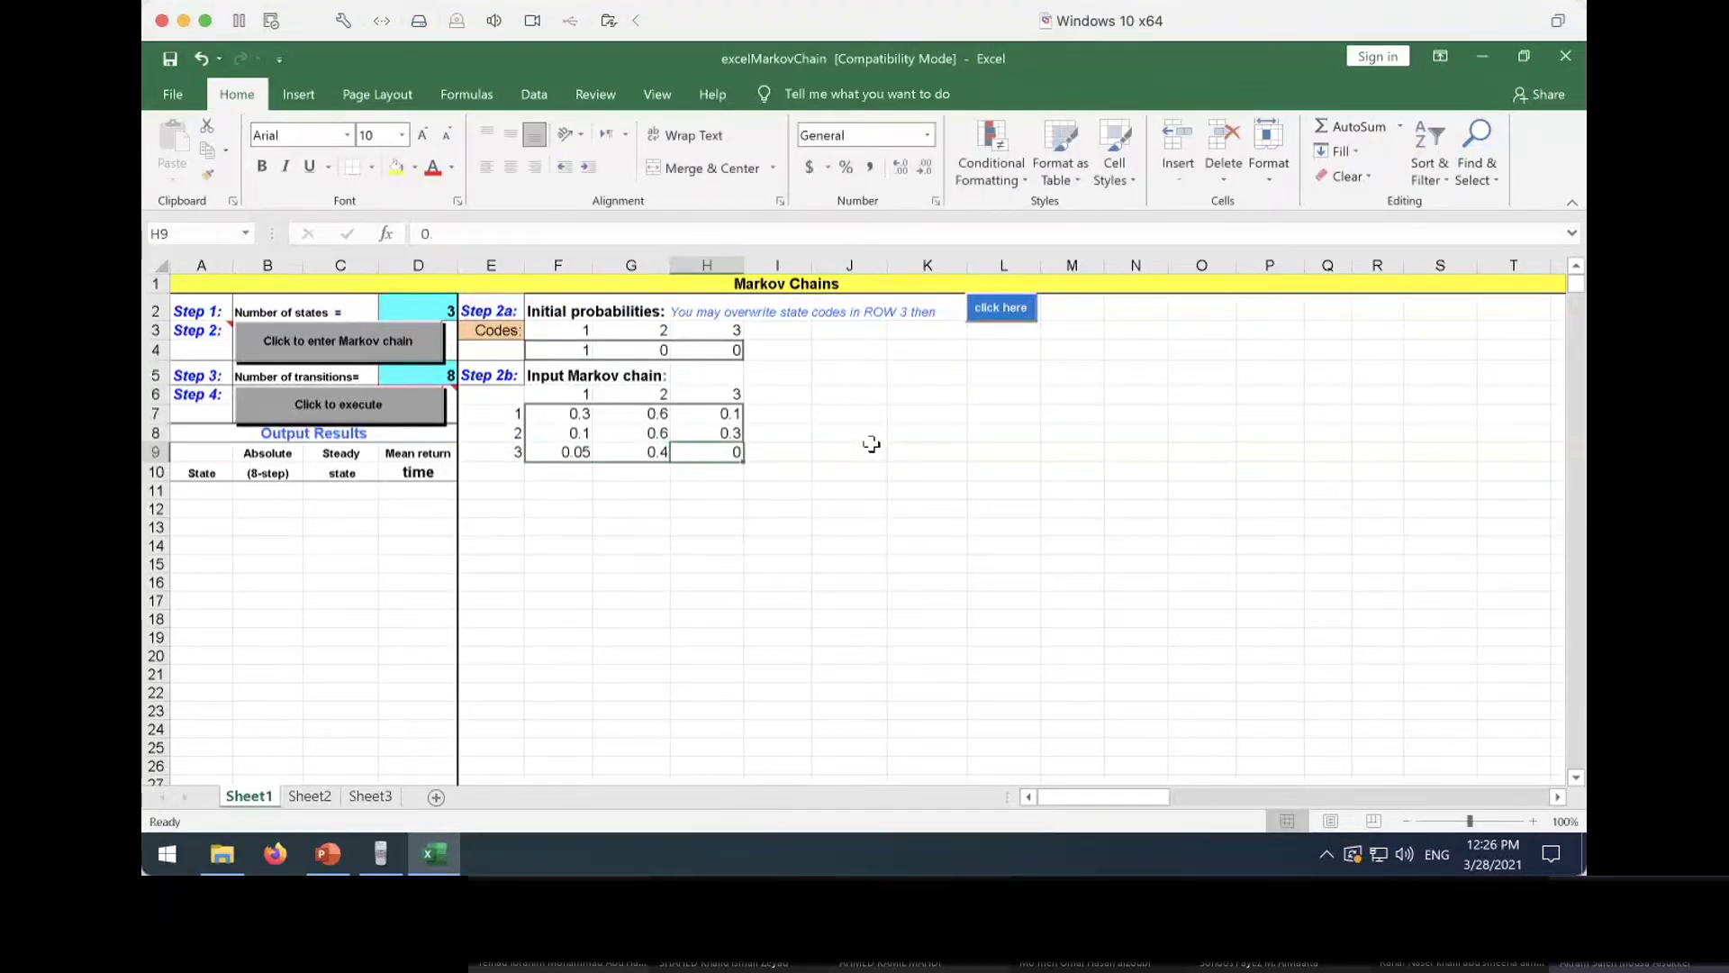
{"action": "type", "text": ".55"}
{"action": "key", "text": "Return"}
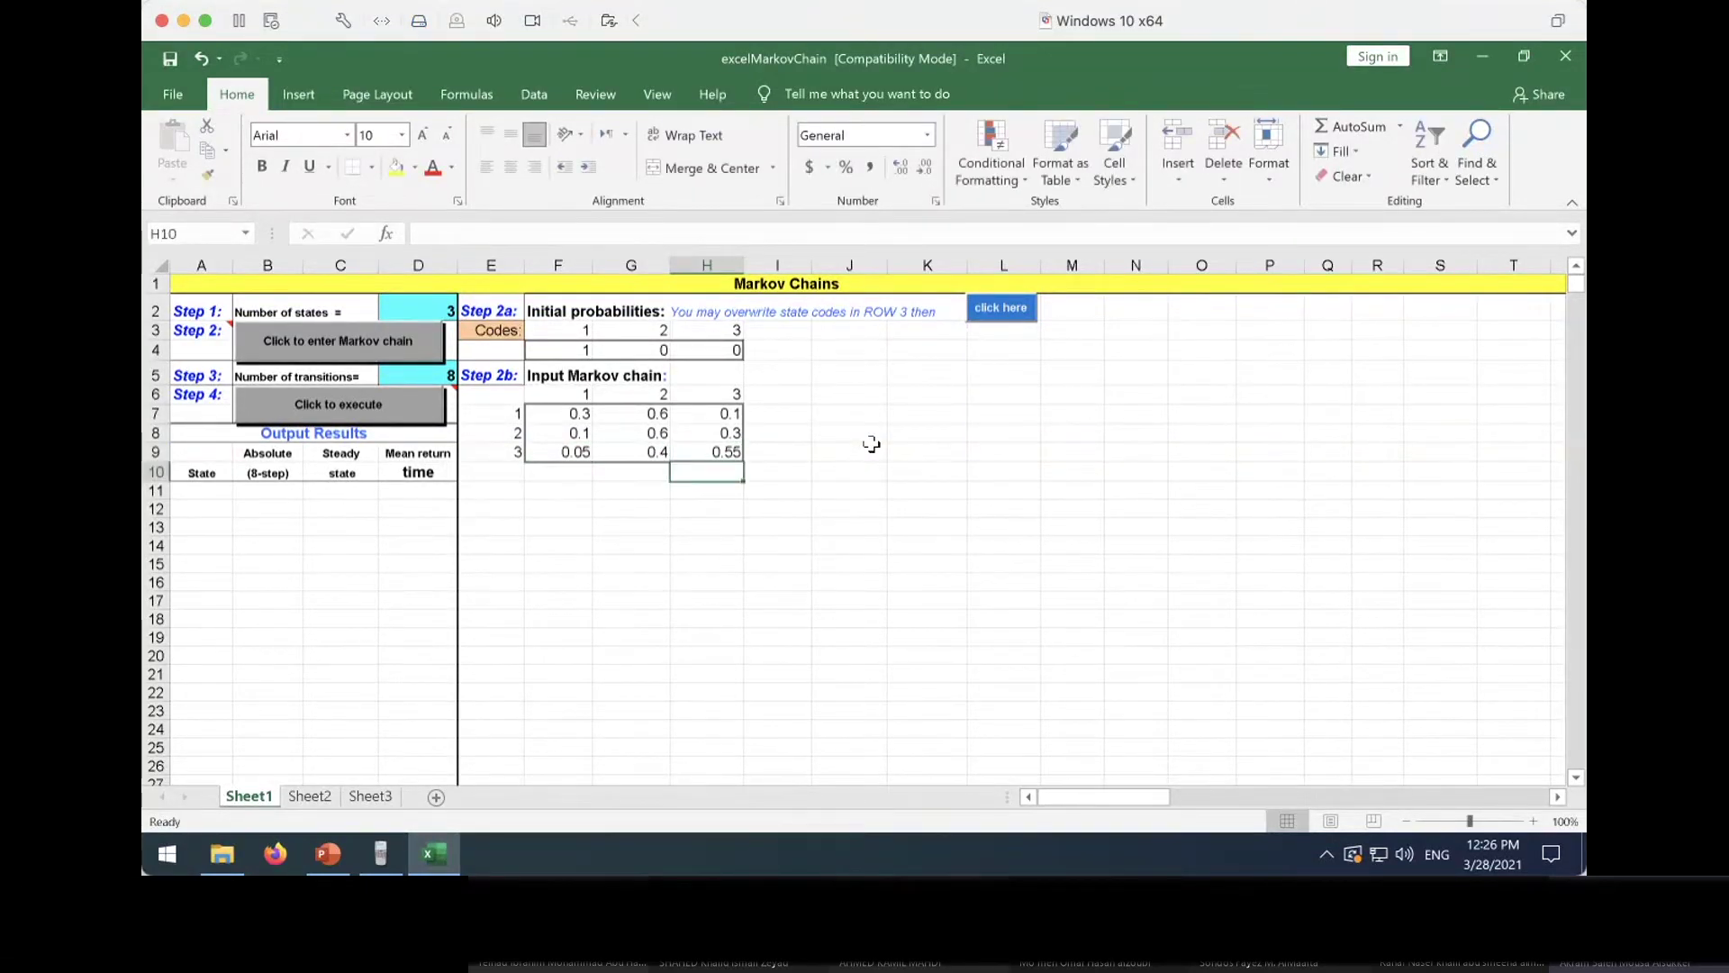
Execute the Markov chain calculation for 8 transitions, and rerun it with the number of transitions set to 3
{"action": "left_click", "coordinate": [433, 300]}
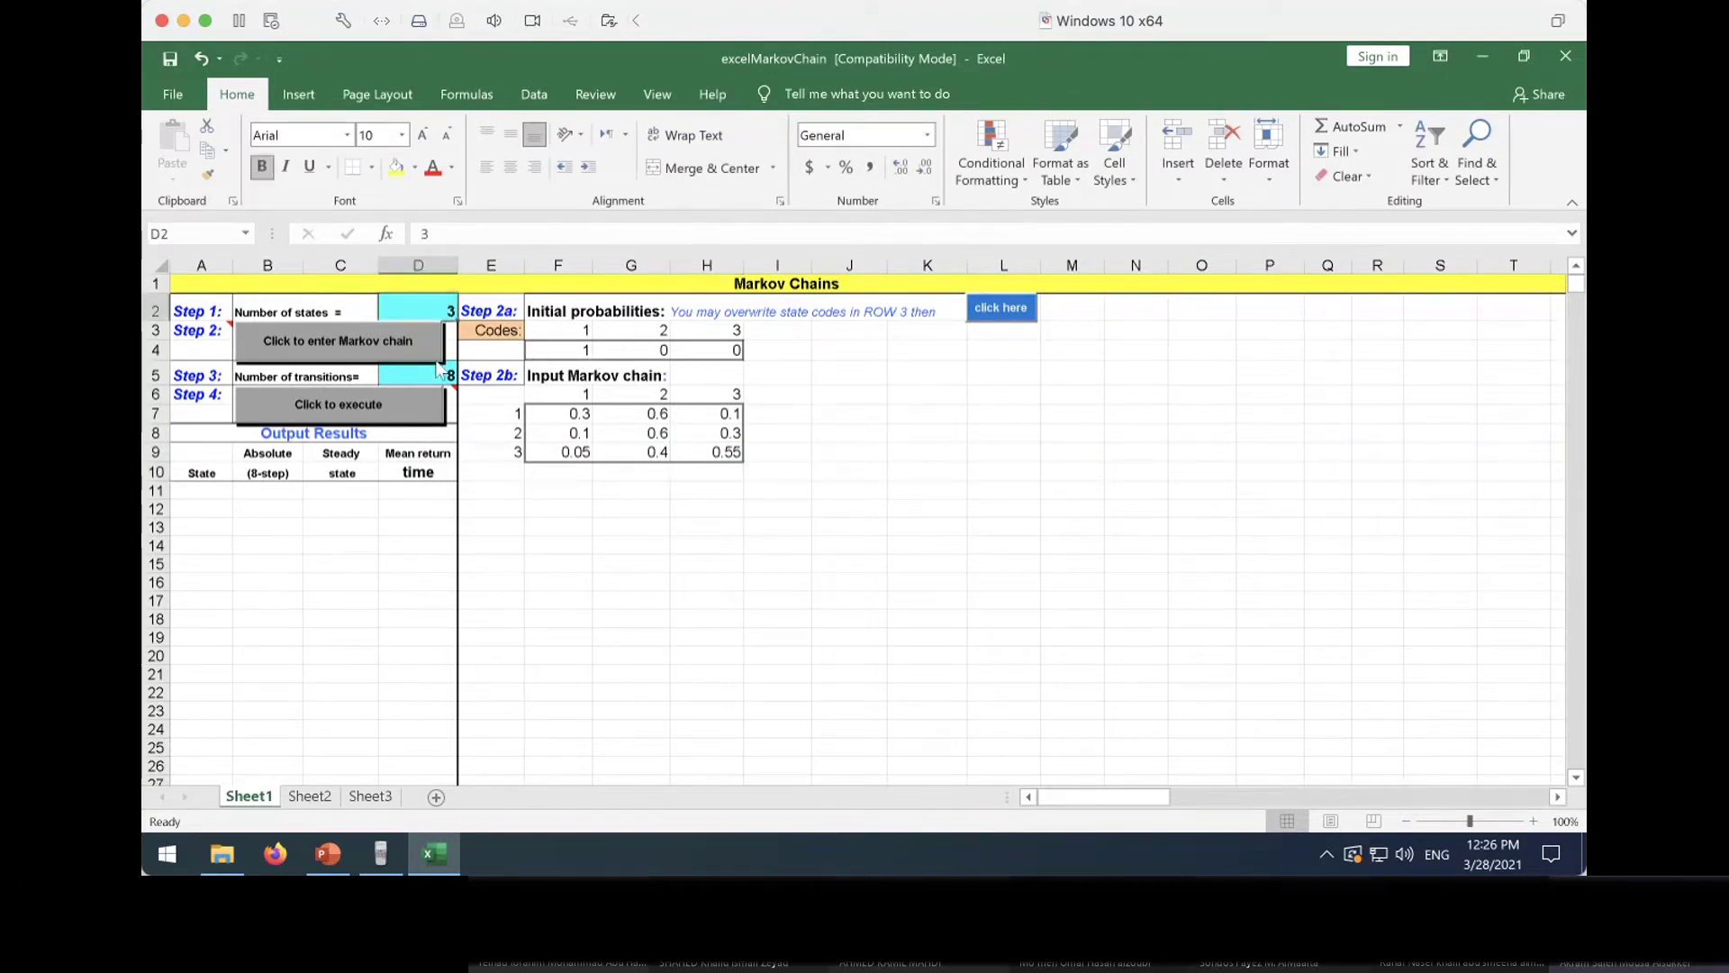
{"action": "left_click", "coordinate": [365, 410]}
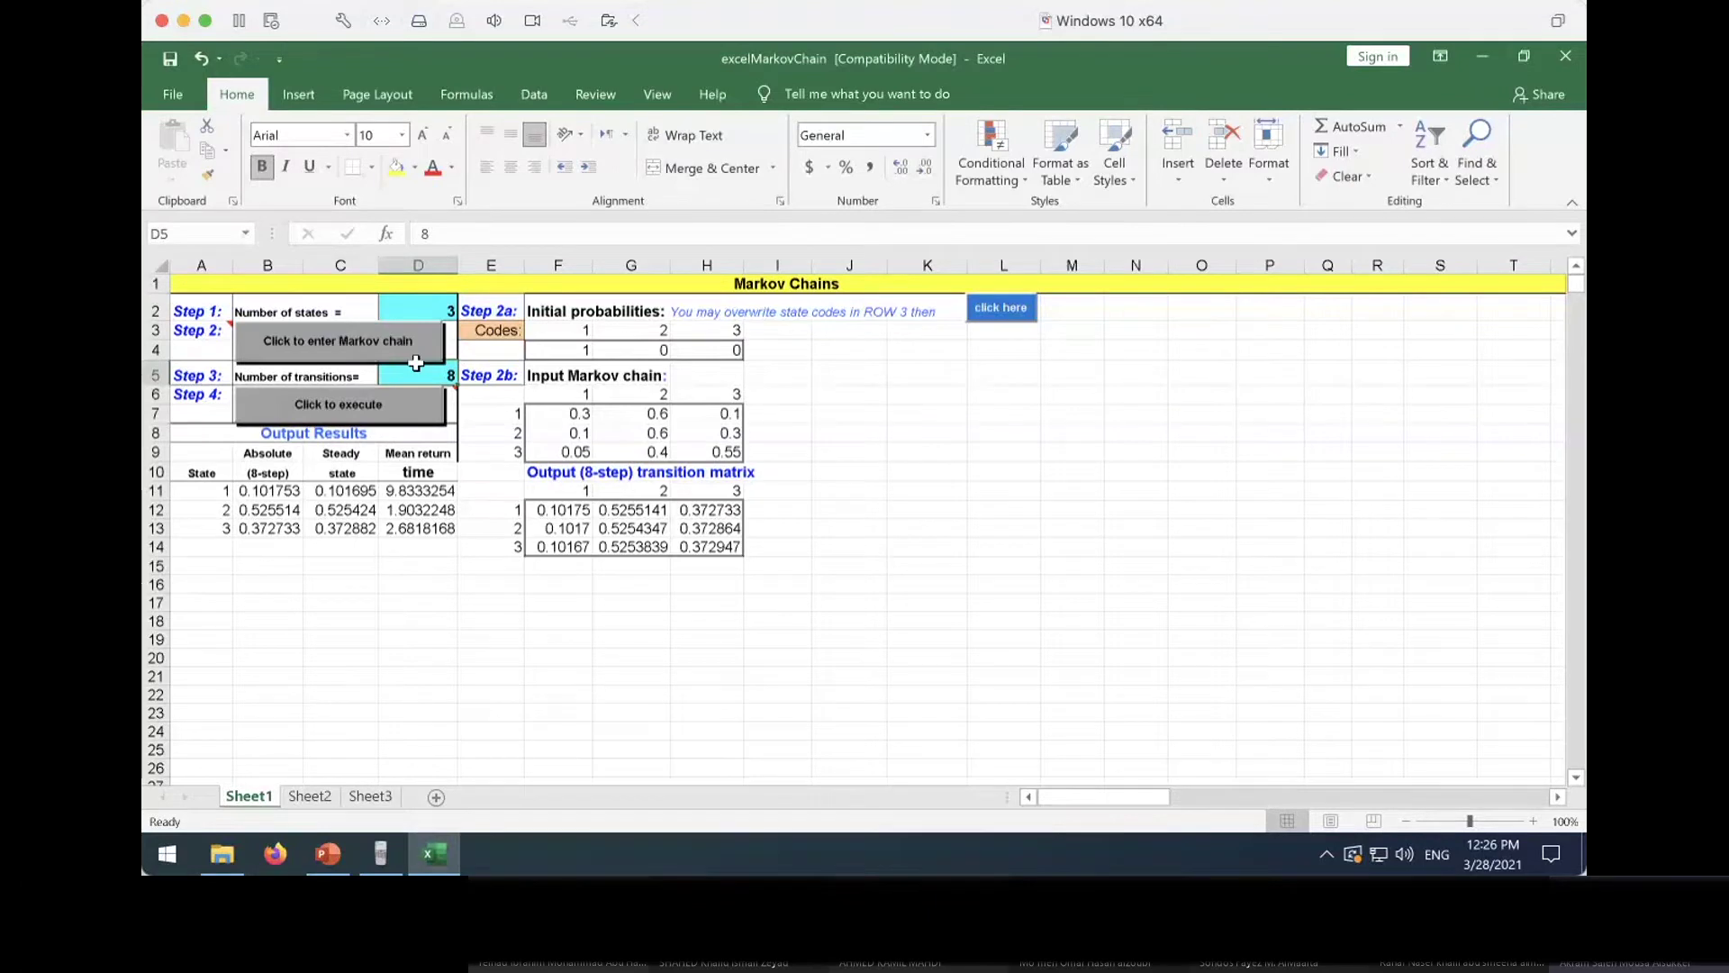
{"action": "type", "text": "3"}
{"action": "left_click", "coordinate": [399, 410]}
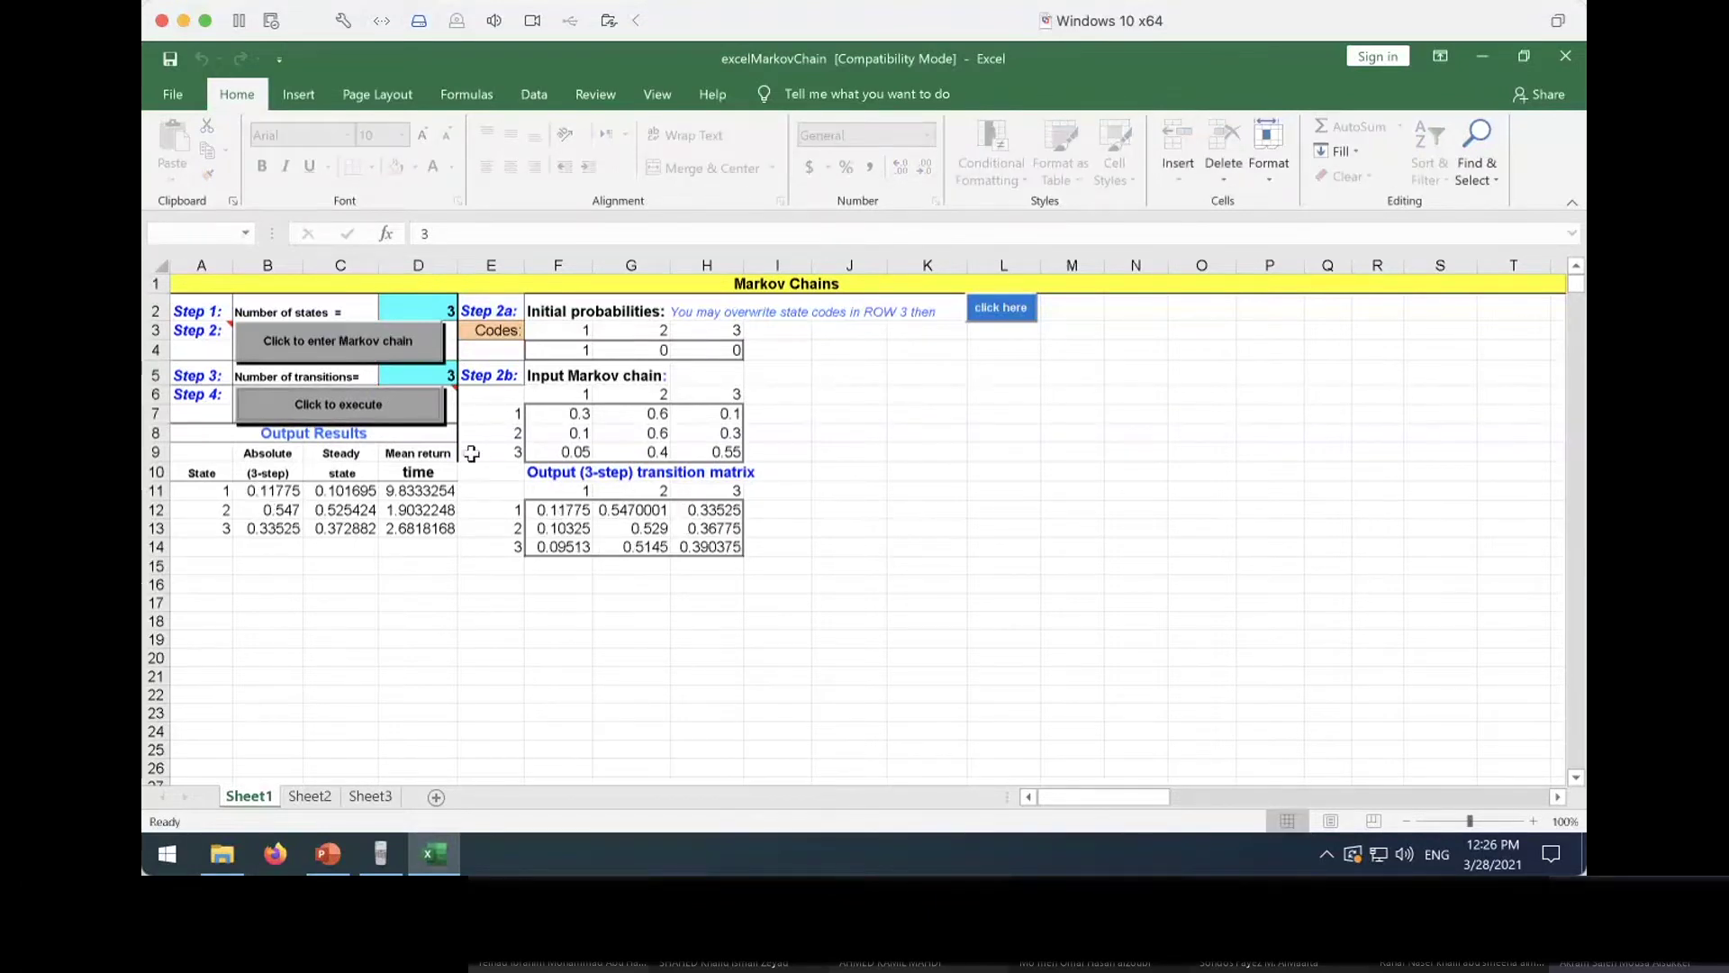
Examine the 3-step transition matrix and each state's absolute probabilities, steady-state probabilities and mean return times
{"action": "left_click_drag", "start_coordinate": [558, 509], "coordinate": [717, 544]}
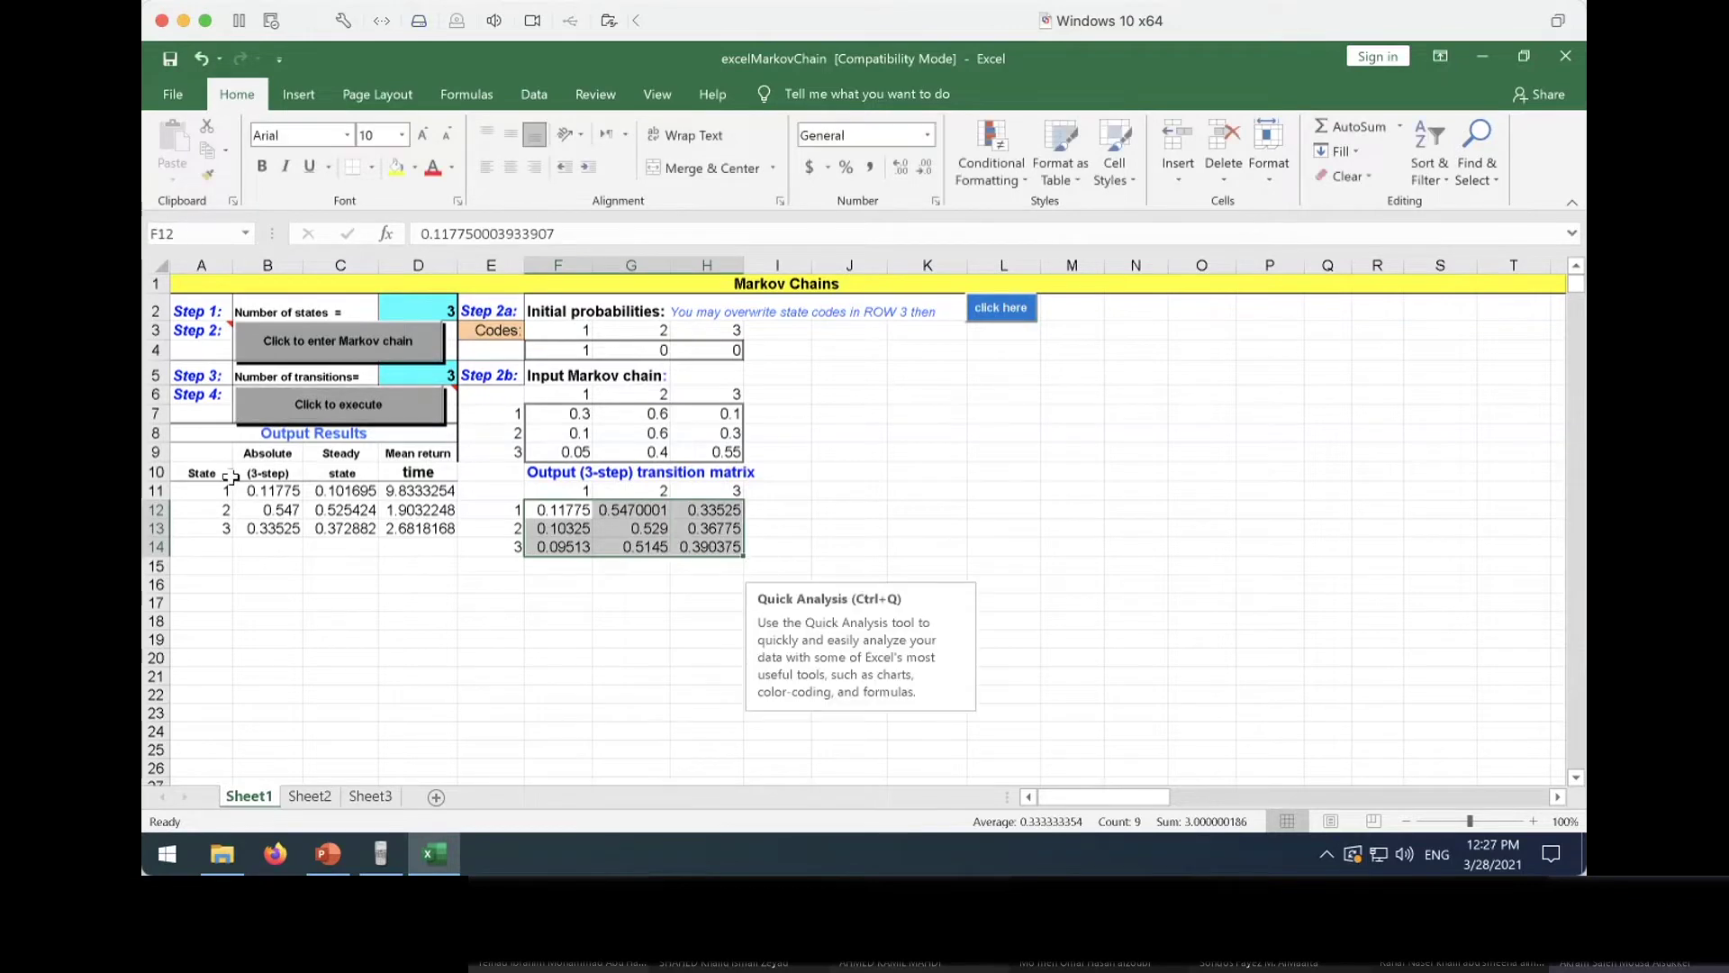
{"action": "left_click_drag", "start_coordinate": [260, 483], "coordinate": [255, 524]}
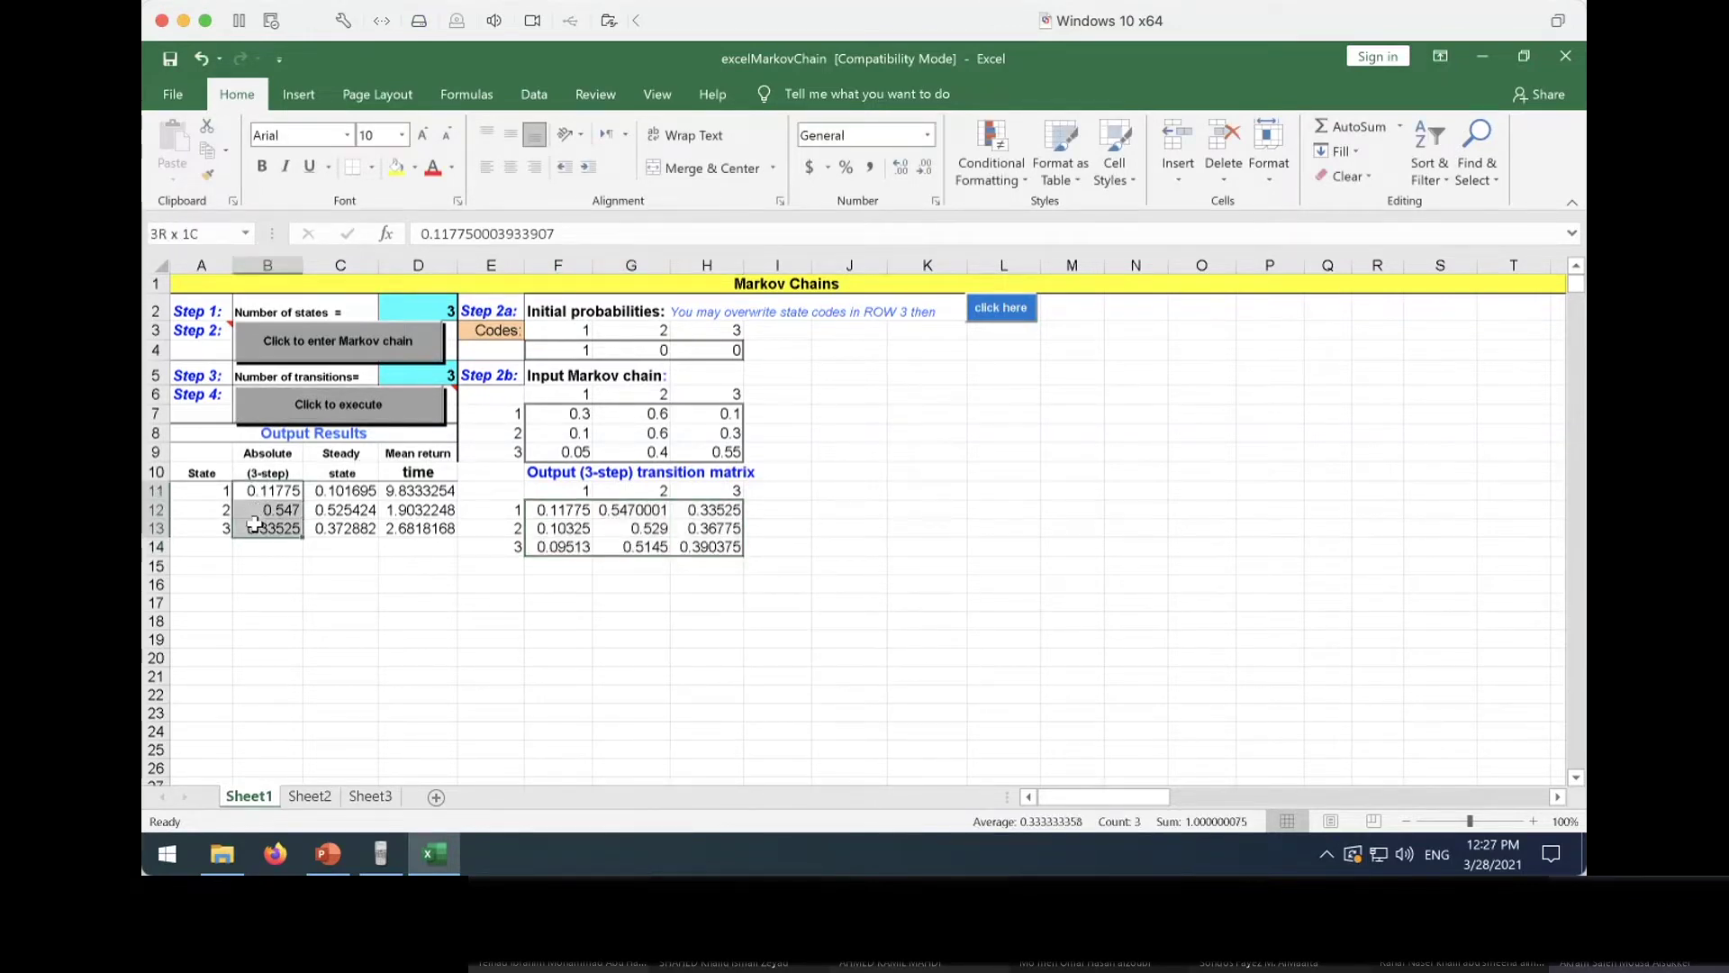
{"action": "left_click_drag", "start_coordinate": [342, 490], "coordinate": [336, 524]}
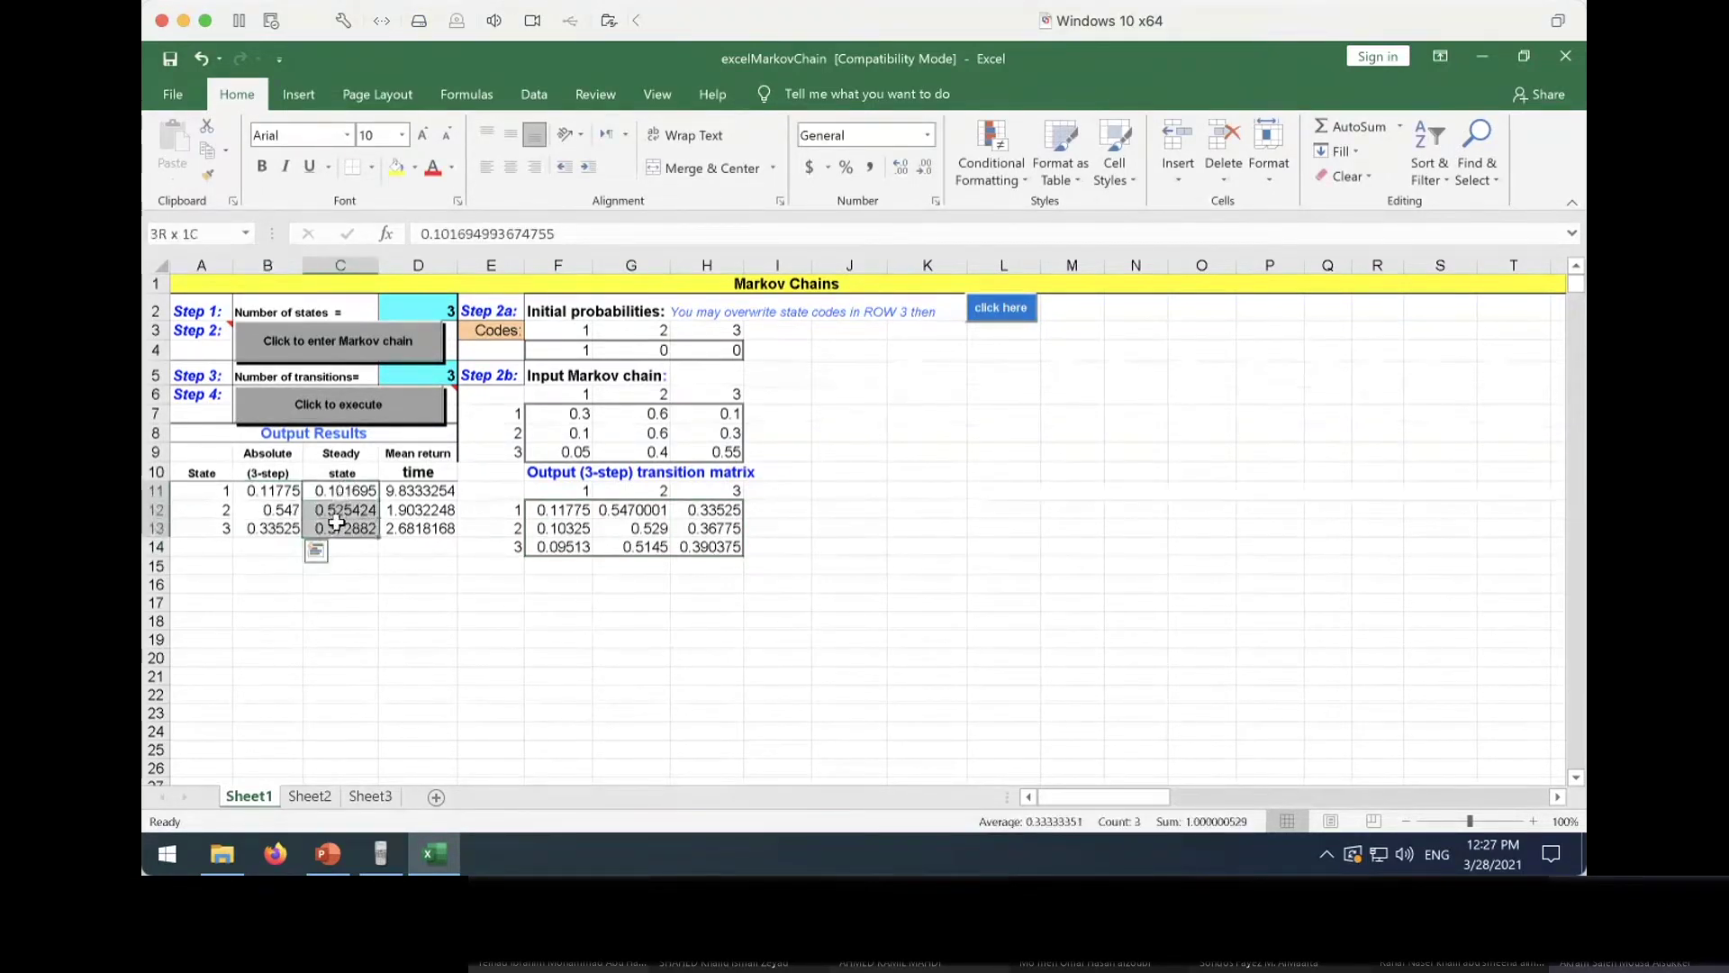
{"action": "left_click", "coordinate": [326, 489]}
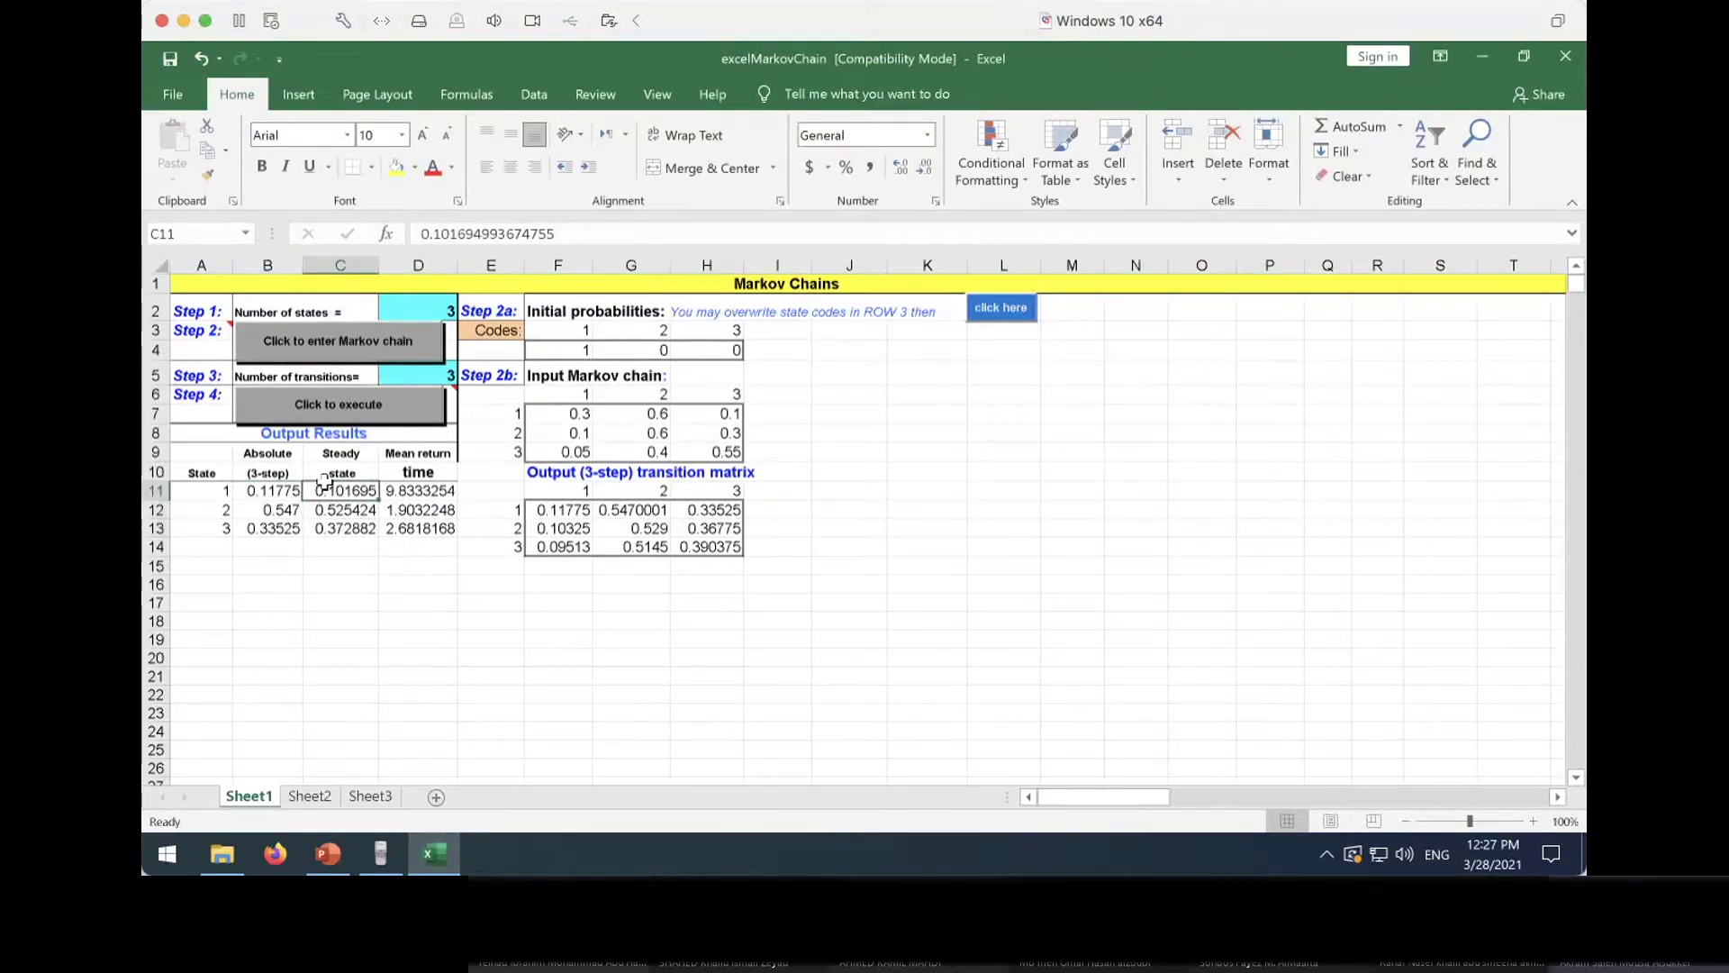
{"action": "left_click_drag", "start_coordinate": [411, 483], "coordinate": [392, 520]}
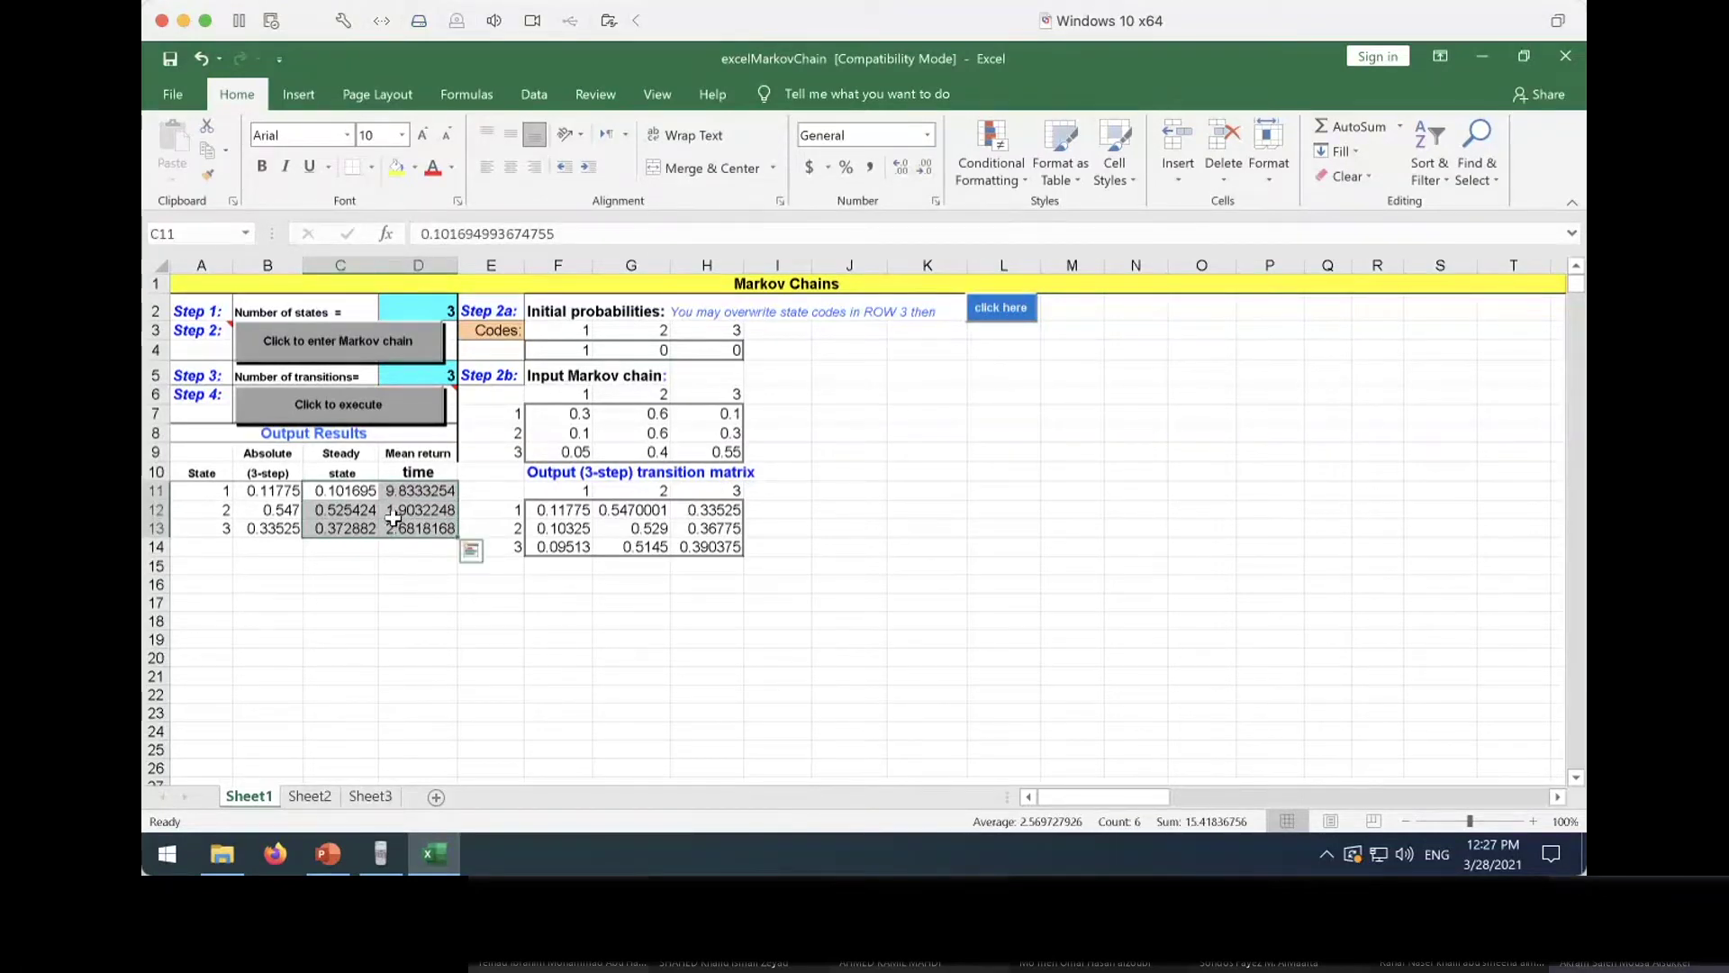
{"action": "left_click", "coordinate": [417, 368]}
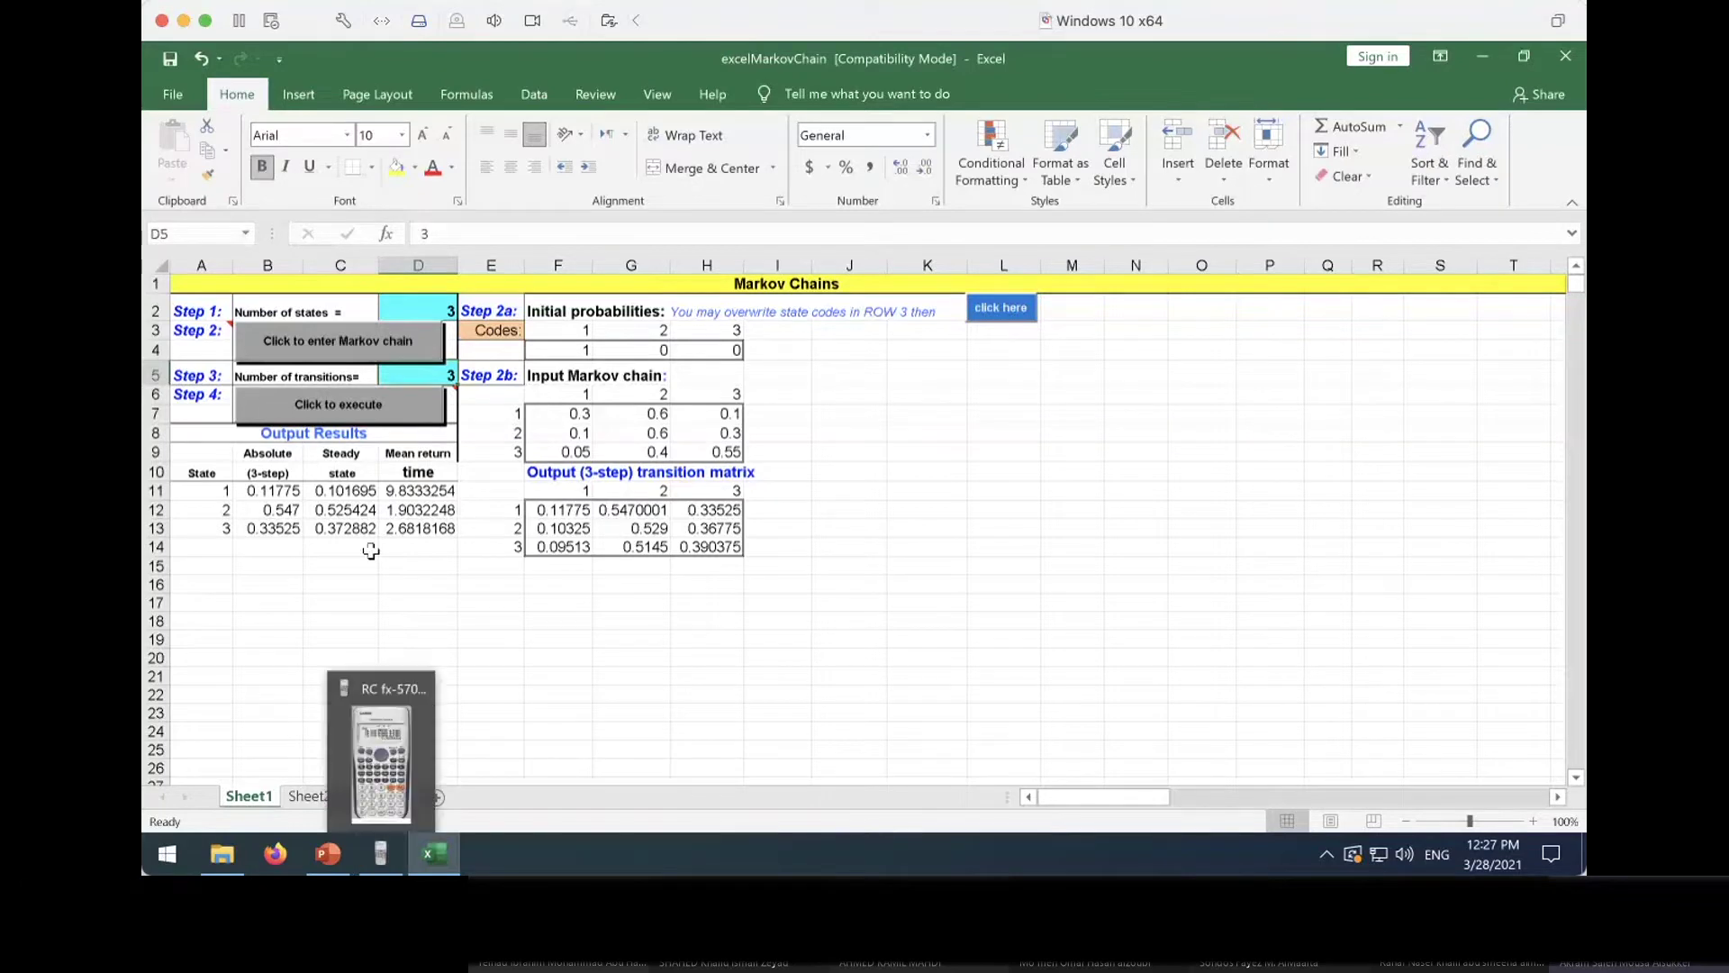
{"action": "left_click_drag", "start_coordinate": [271, 491], "coordinate": [270, 530]}
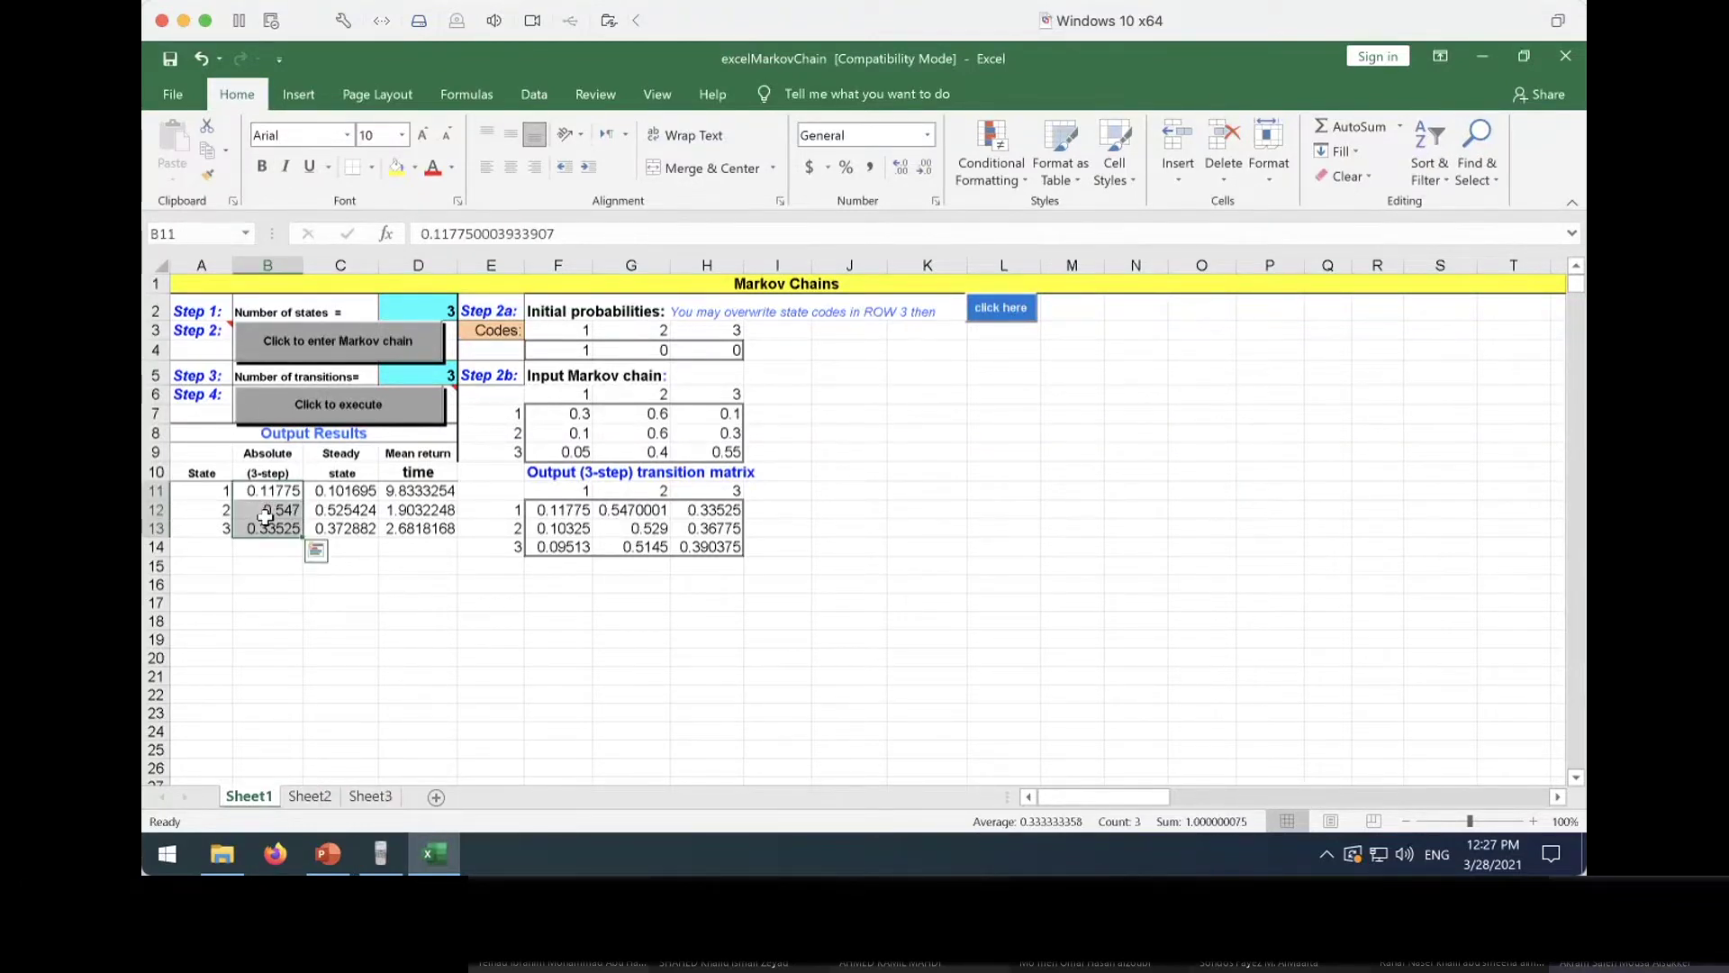
Select the initial probabilities row, switch to the Casio calculator emulator and try to recall matrix MatB
{"action": "left_click_drag", "start_coordinate": [567, 344], "coordinate": [707, 343]}
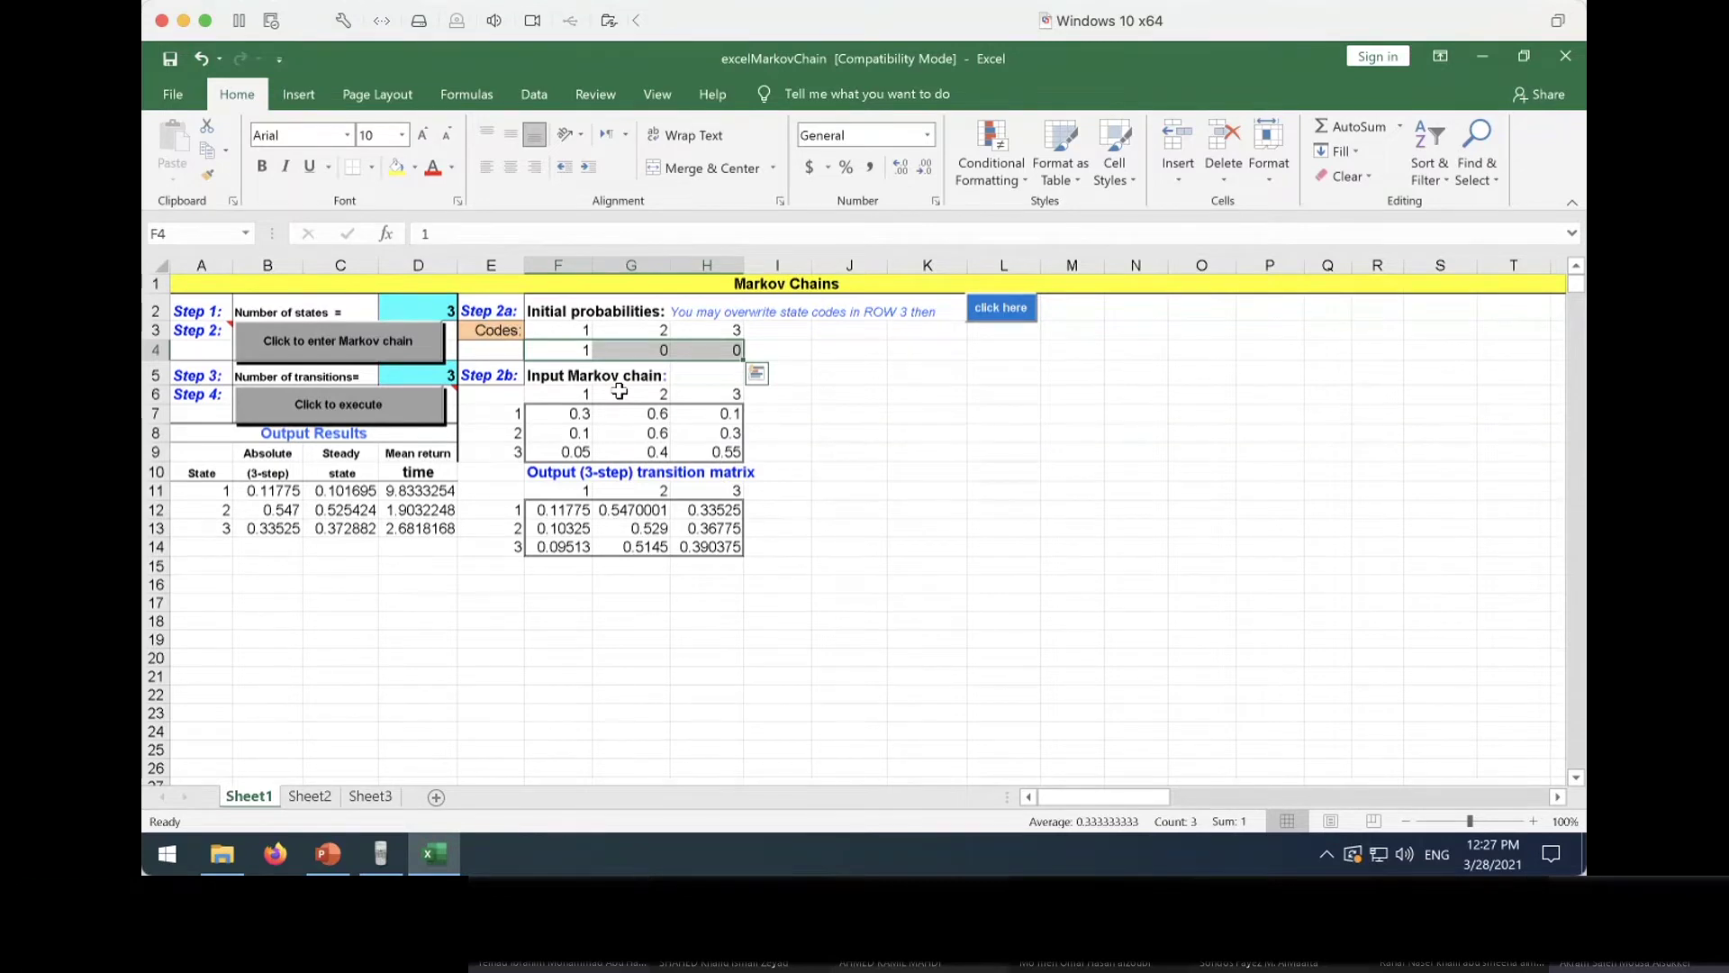
{"action": "left_click", "coordinate": [399, 859]}
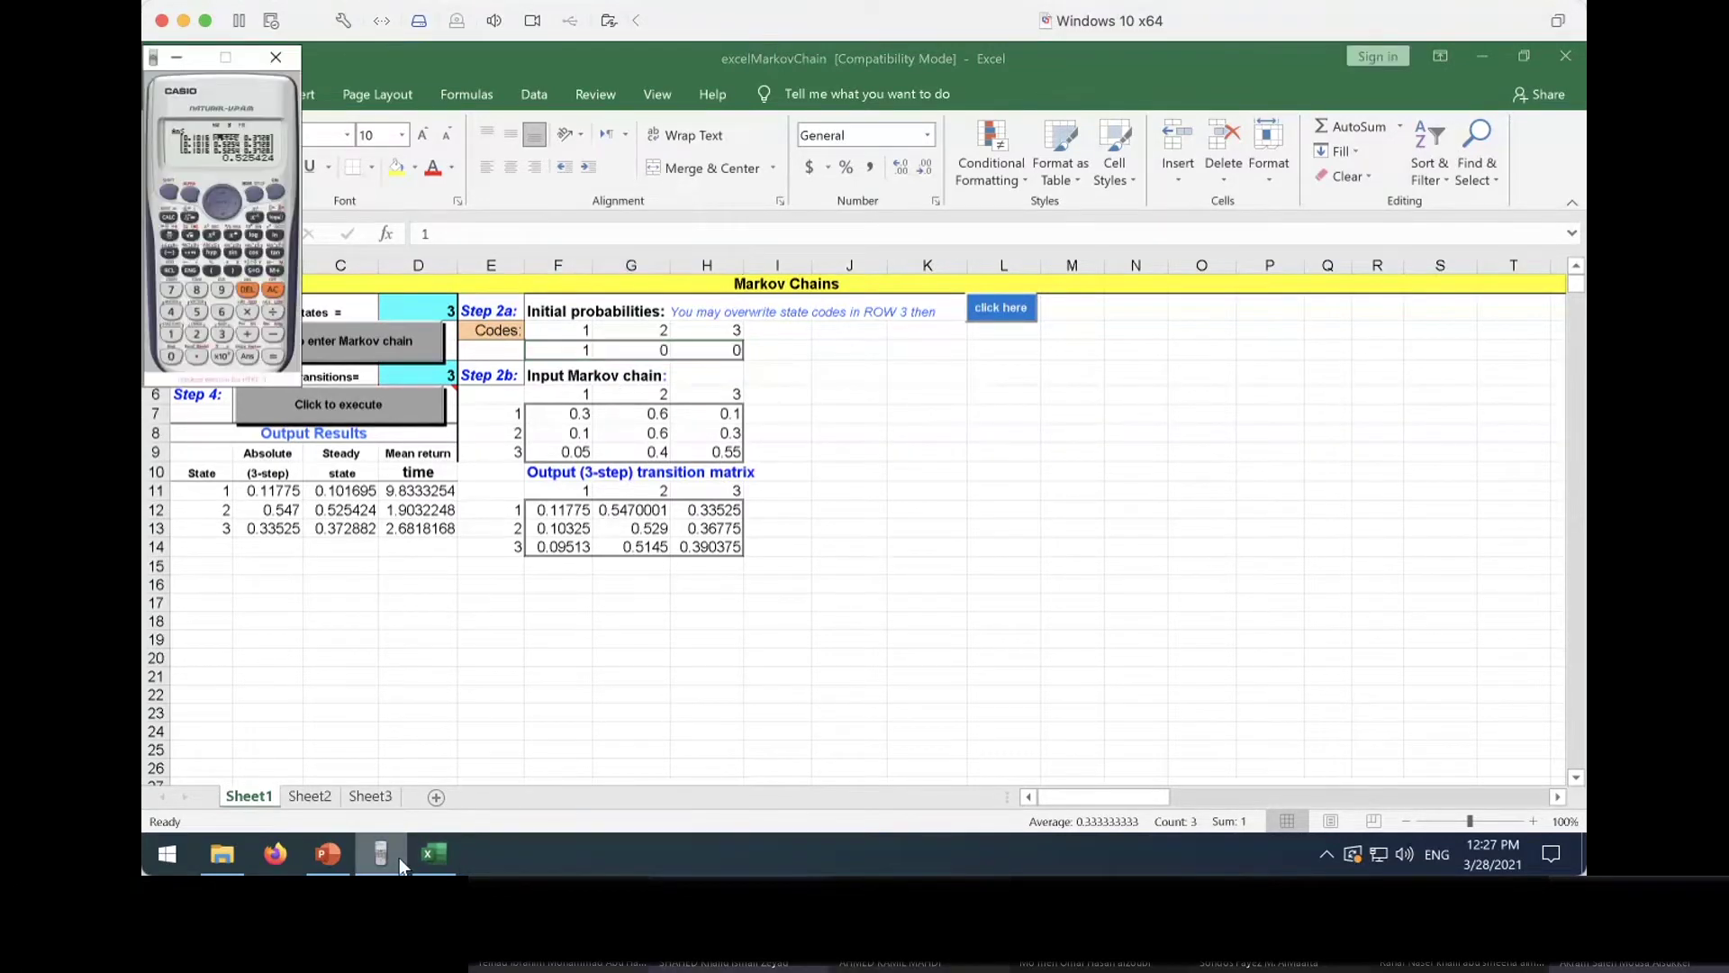
{"action": "left_click", "coordinate": [272, 290]}
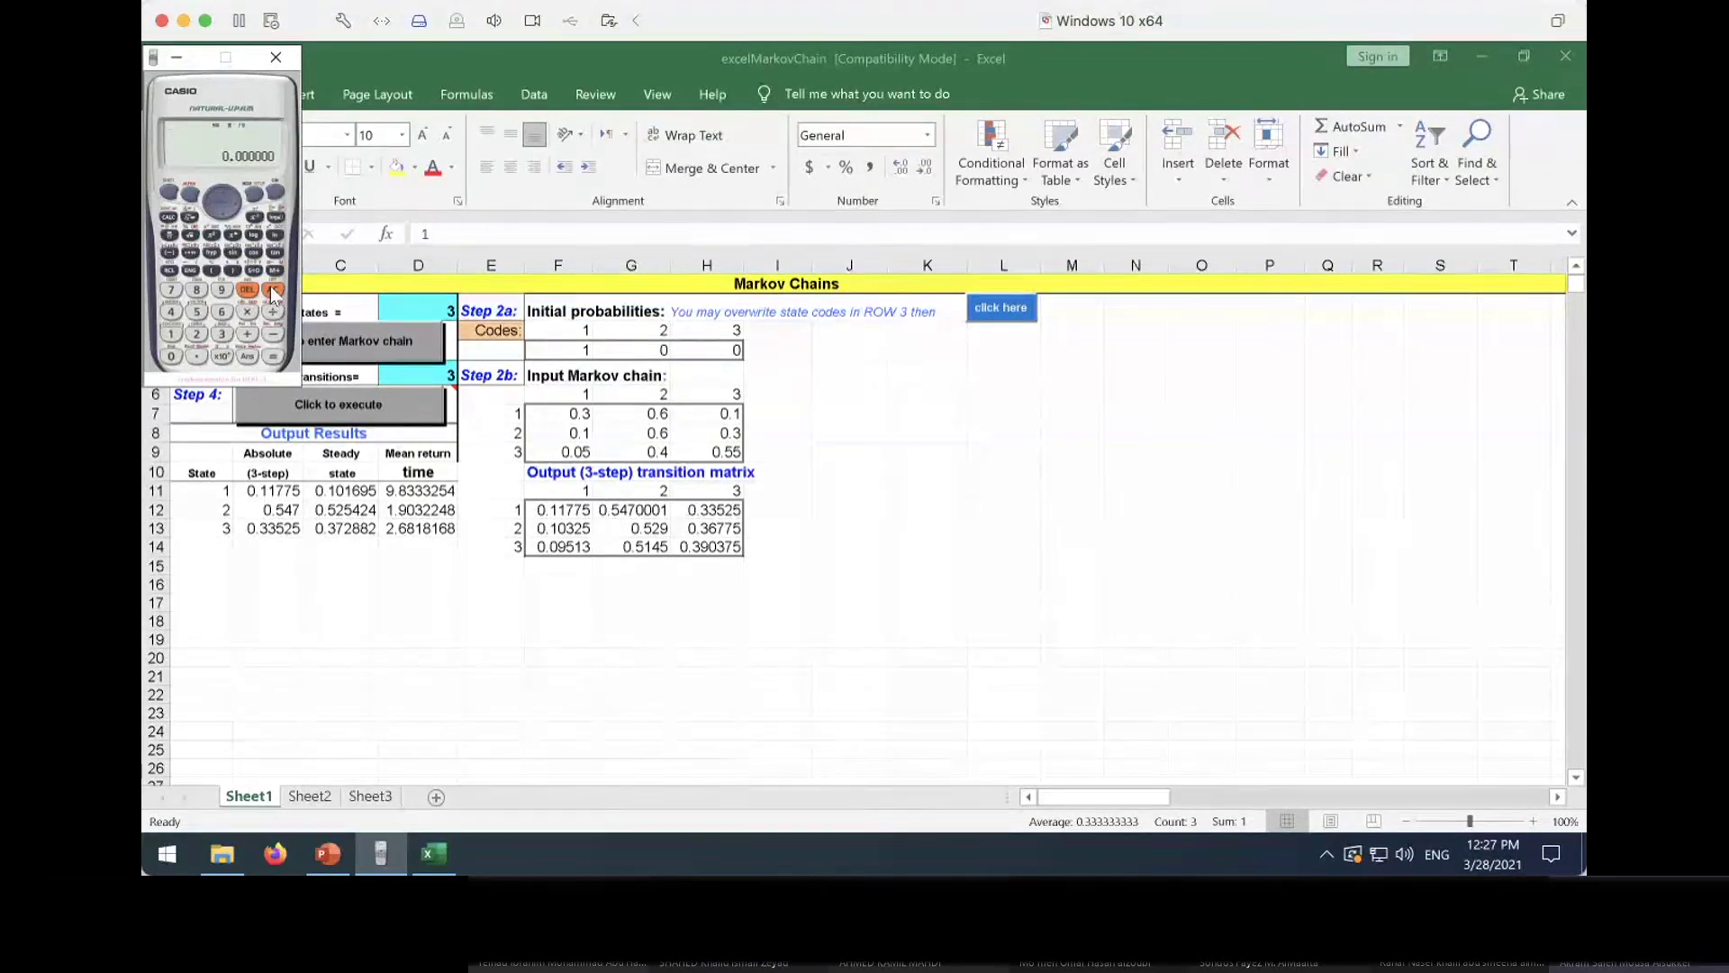
{"action": "left_click", "coordinate": [168, 193]}
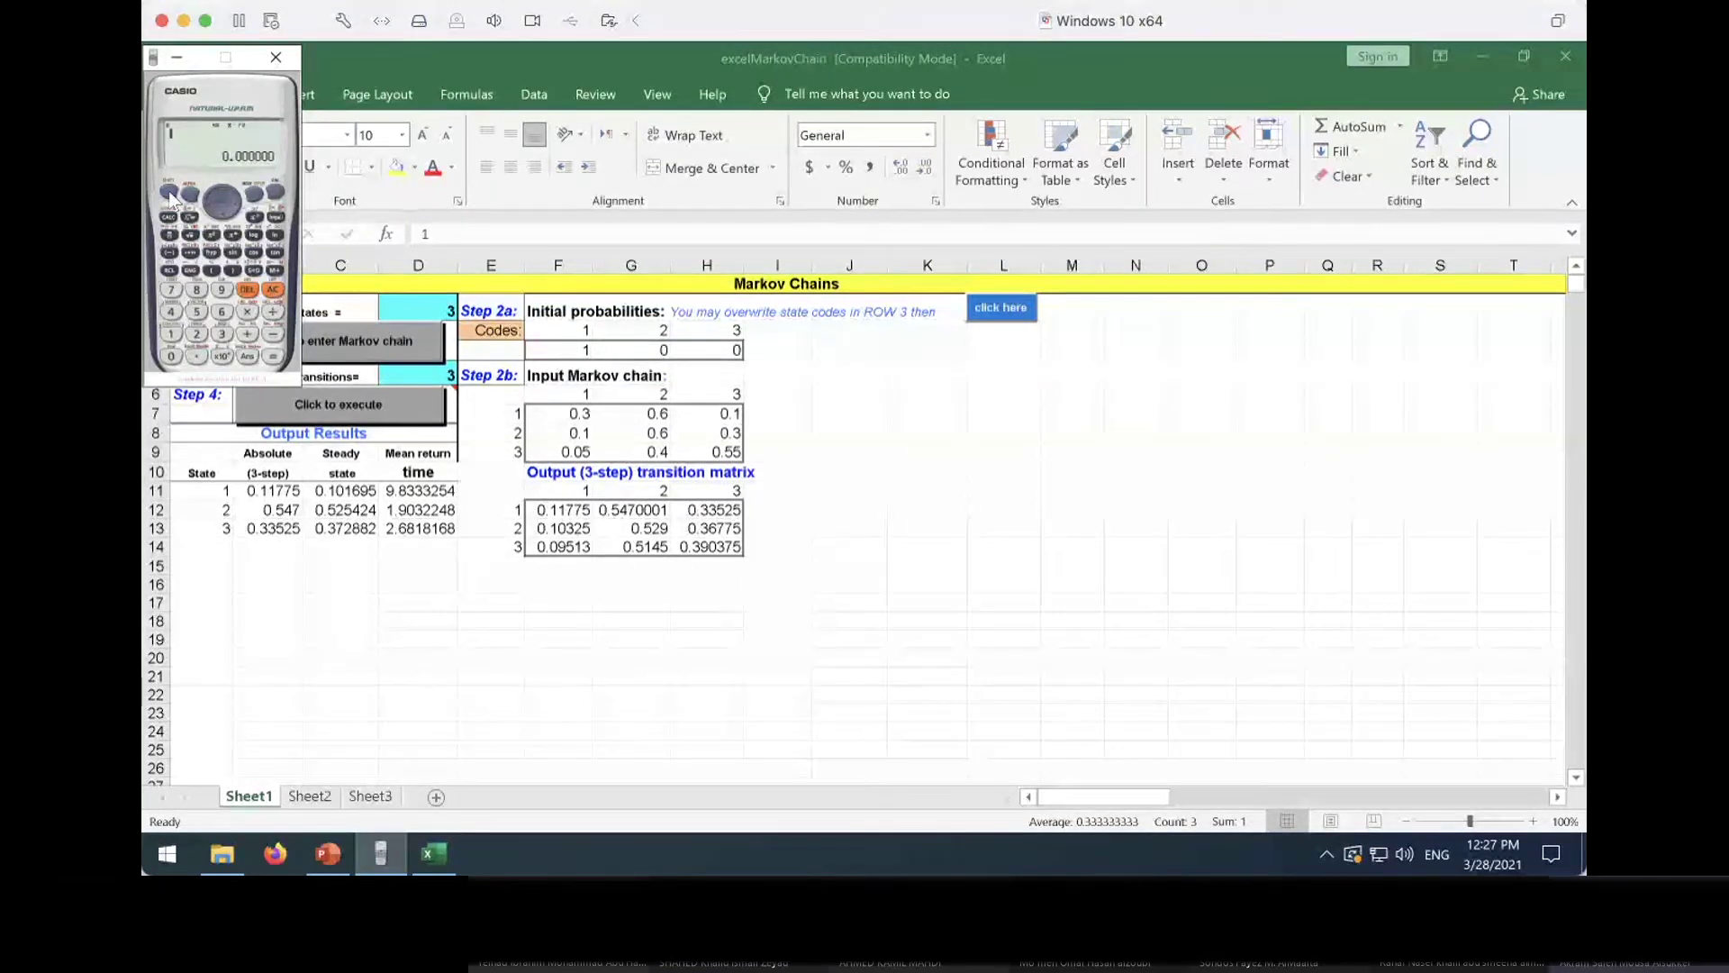
{"action": "left_click", "coordinate": [171, 312]}
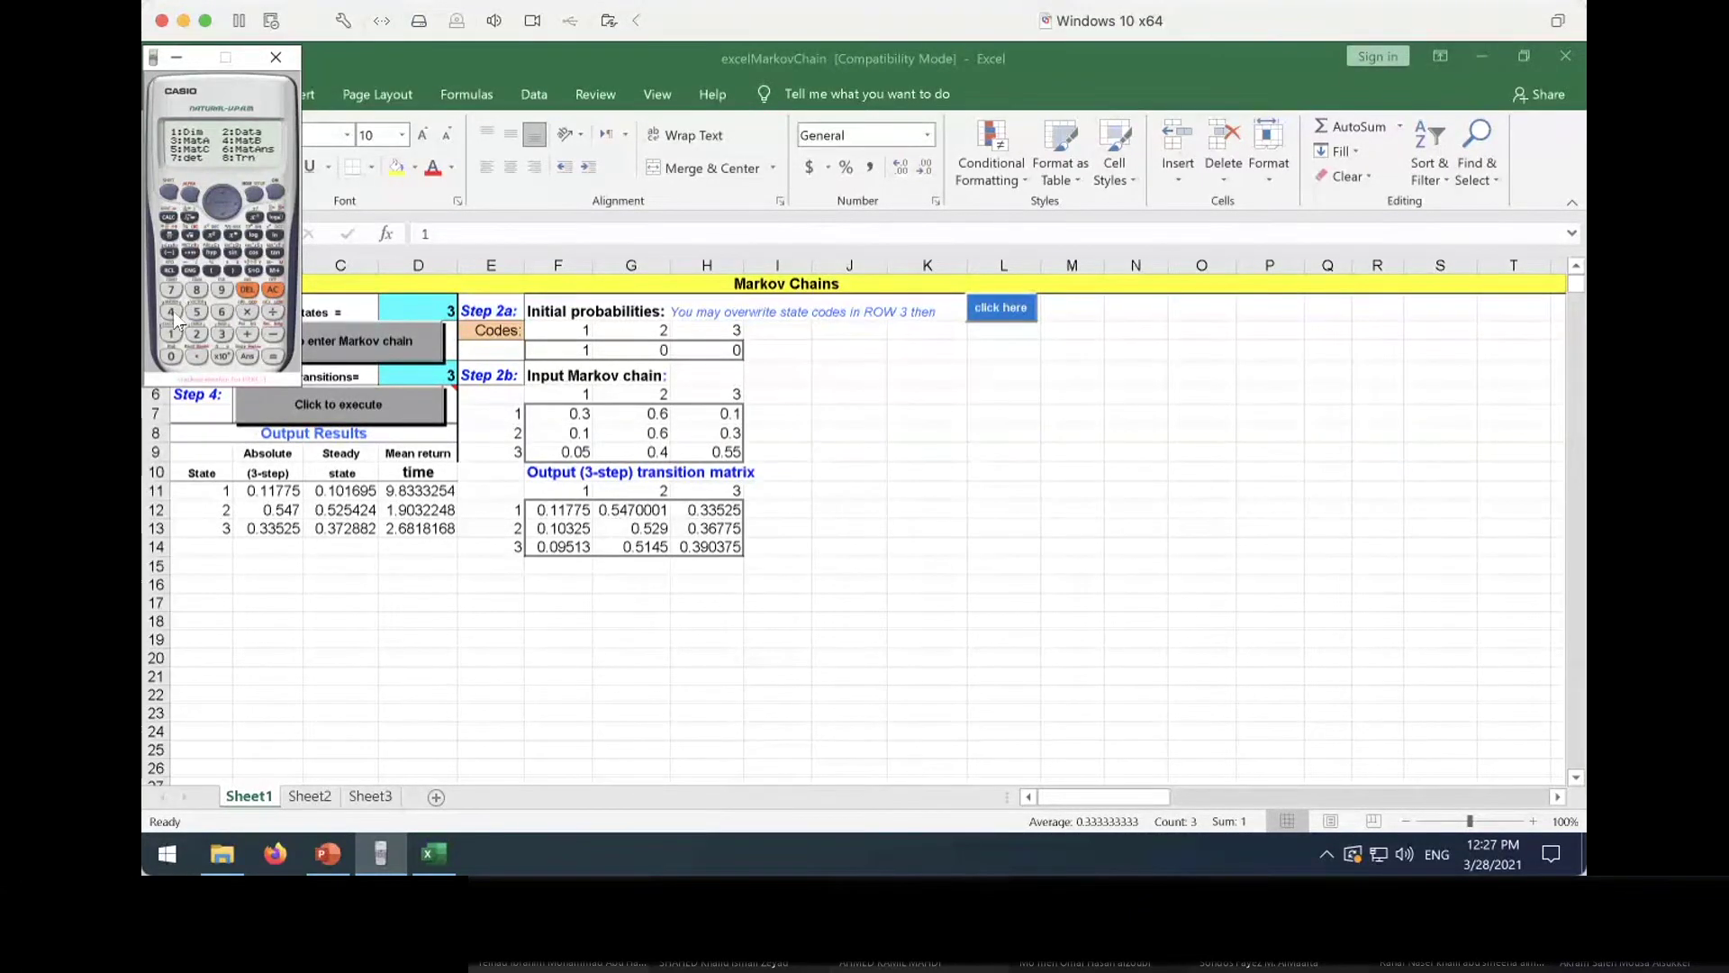
{"action": "left_click", "coordinate": [171, 312]}
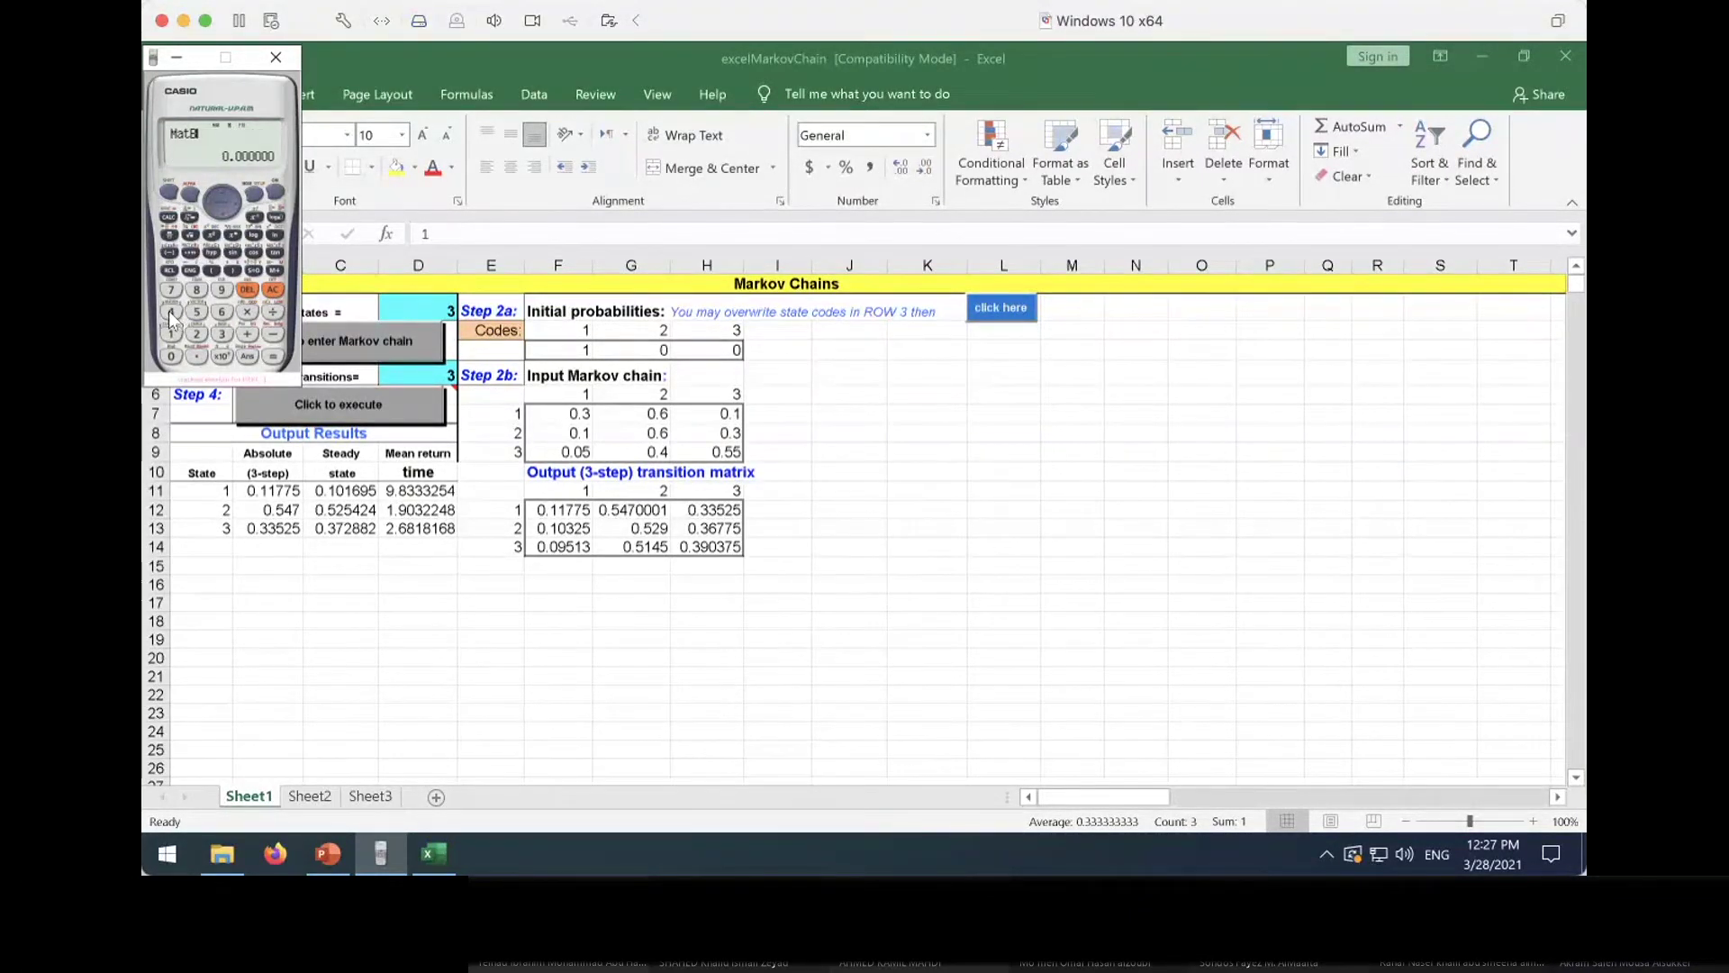
{"action": "left_click", "coordinate": [274, 356]}
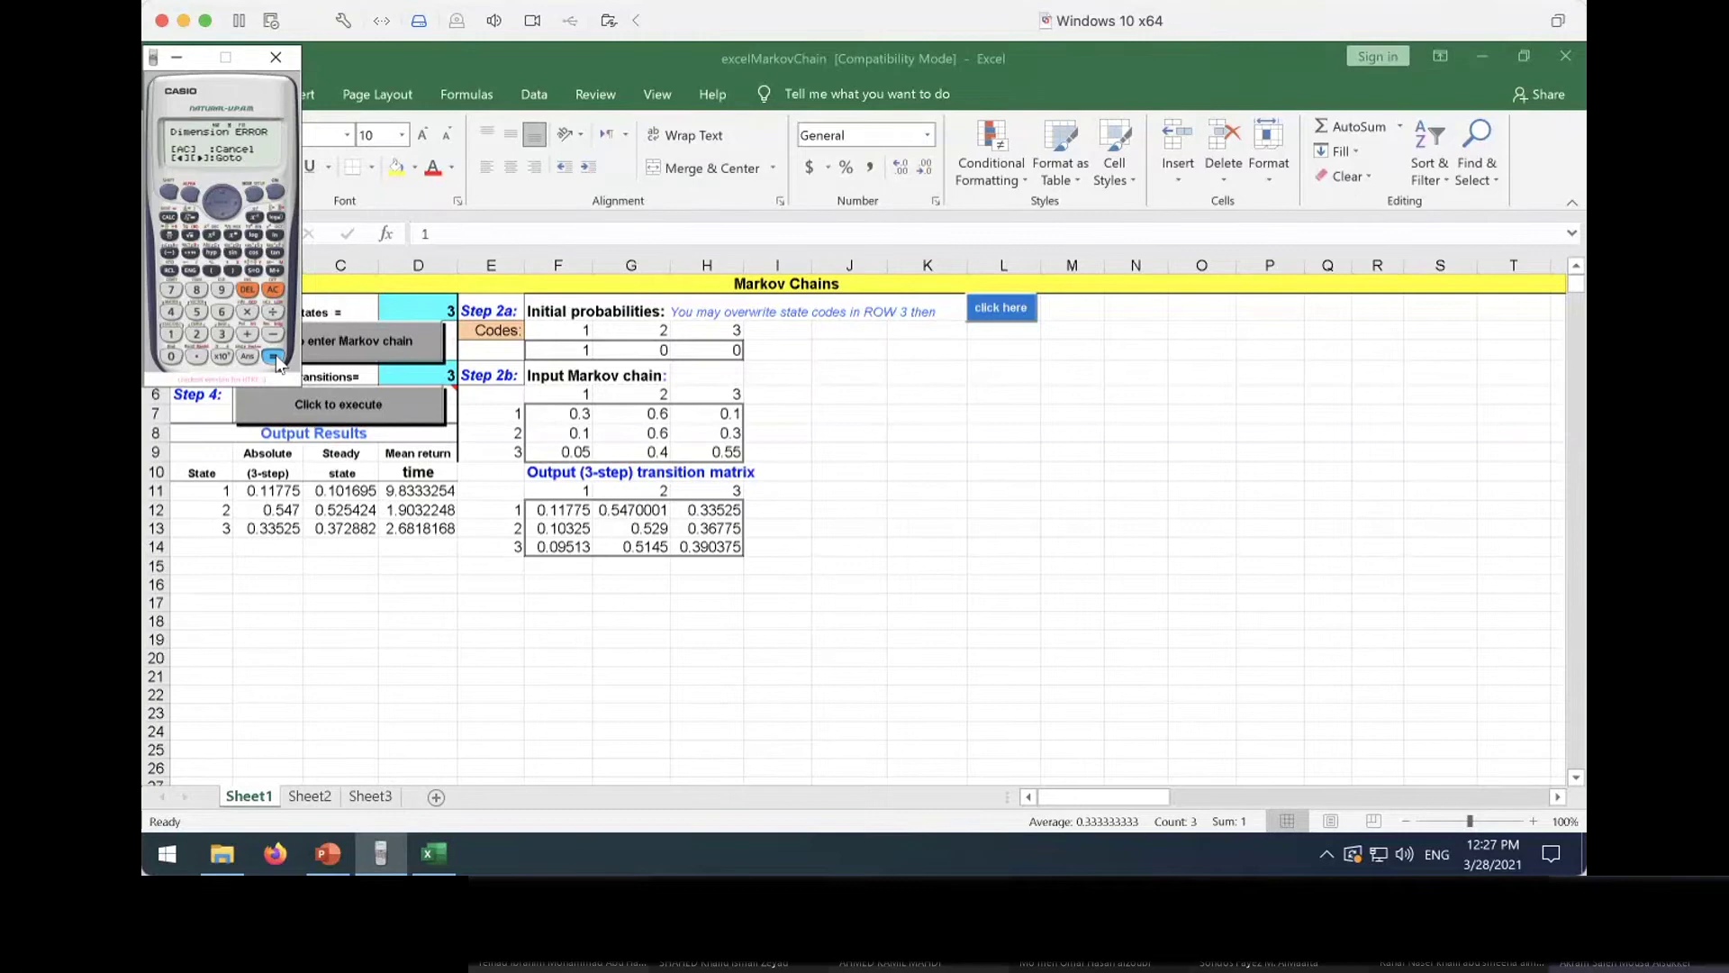
{"action": "left_click", "coordinate": [272, 290]}
Define MatB as a 1×3 matrix holding the initial probabilities 1, 0 and 0
{"action": "left_click", "coordinate": [171, 200]}
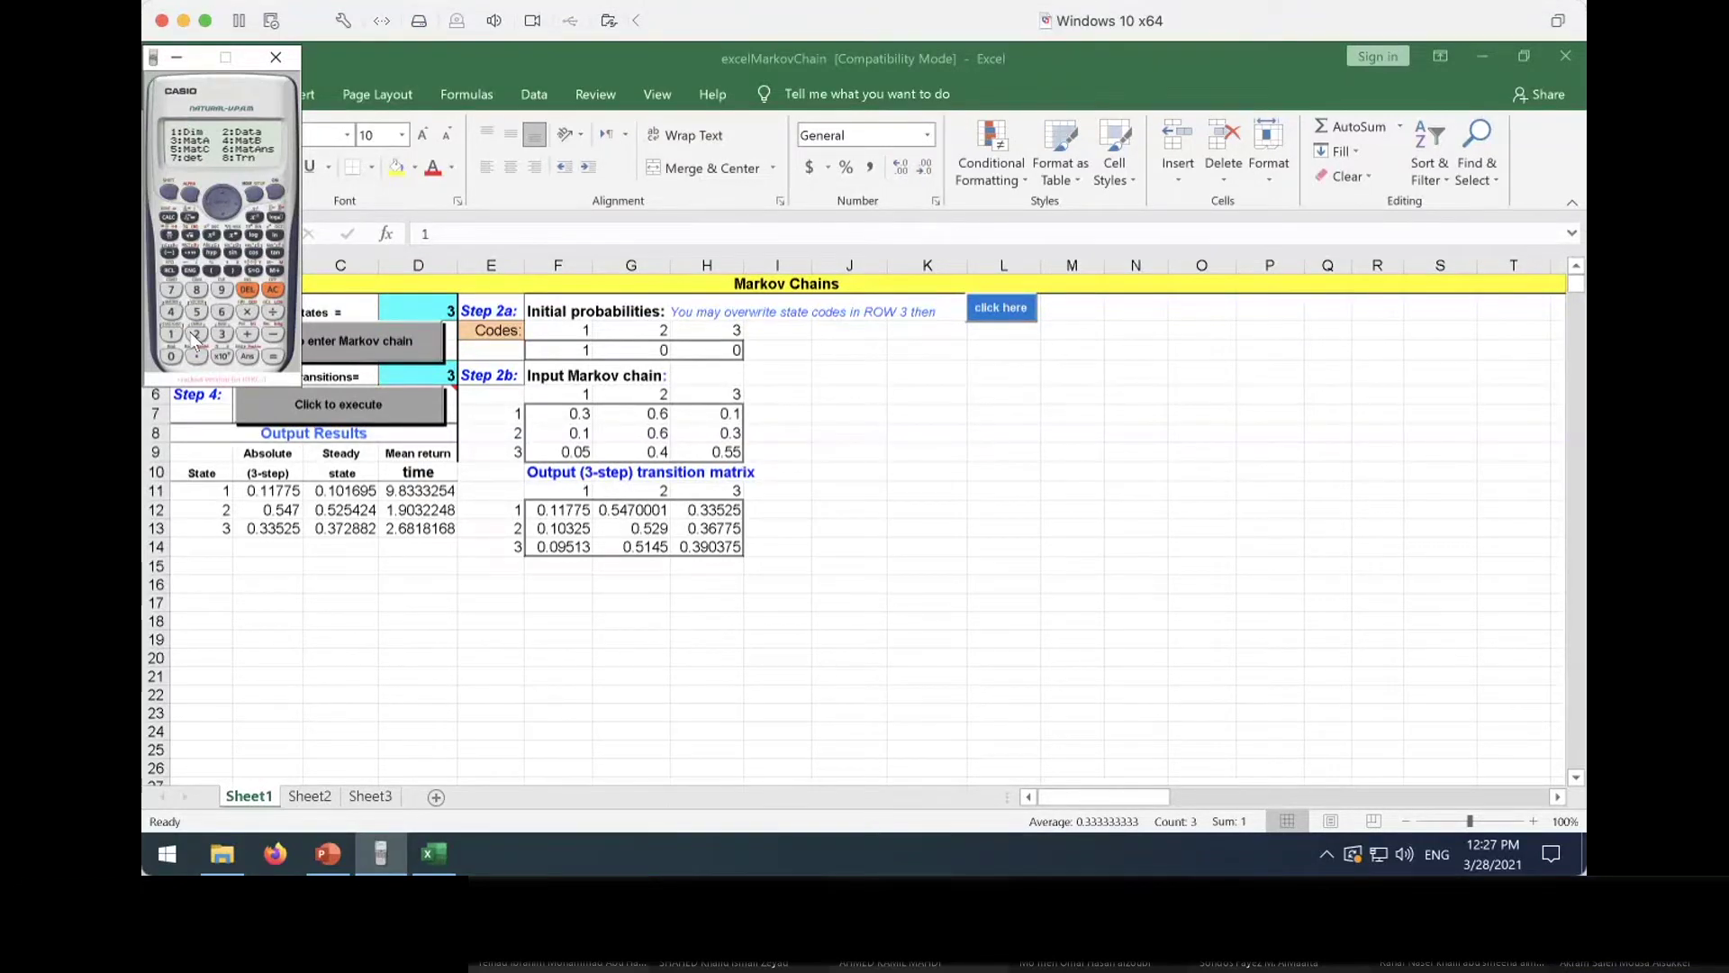
{"action": "left_click", "coordinate": [194, 336]}
{"action": "left_click", "coordinate": [195, 336]}
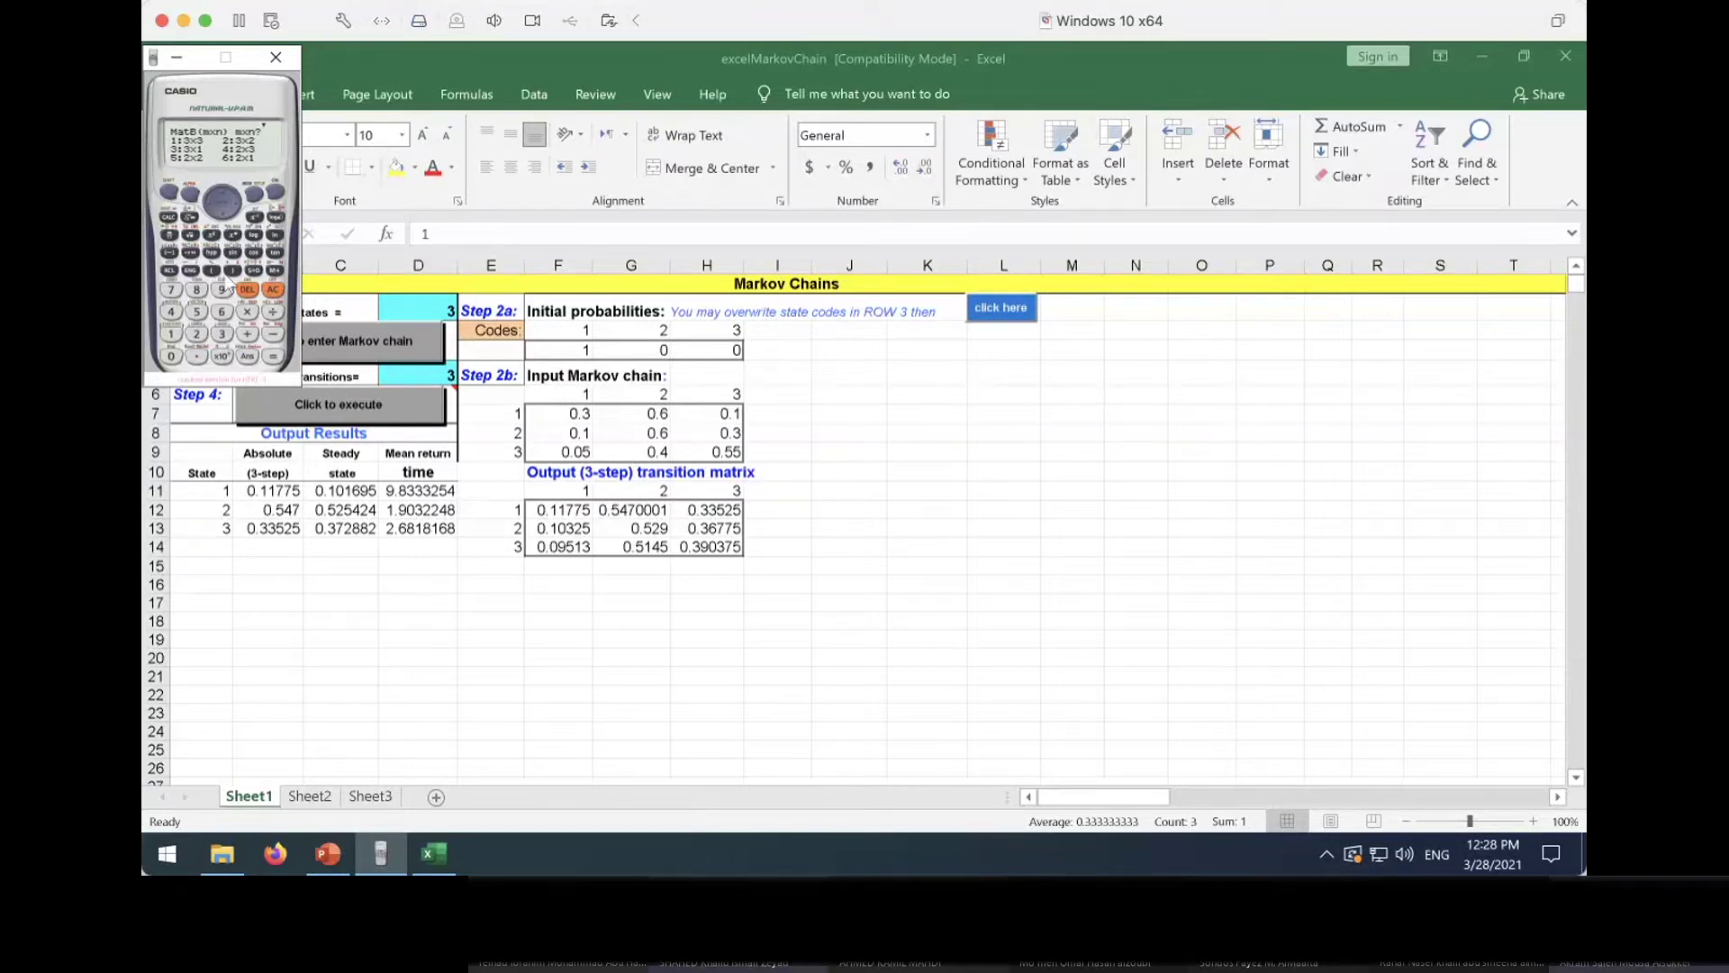
{"action": "left_click", "coordinate": [227, 212]}
{"action": "left_click", "coordinate": [169, 331]}
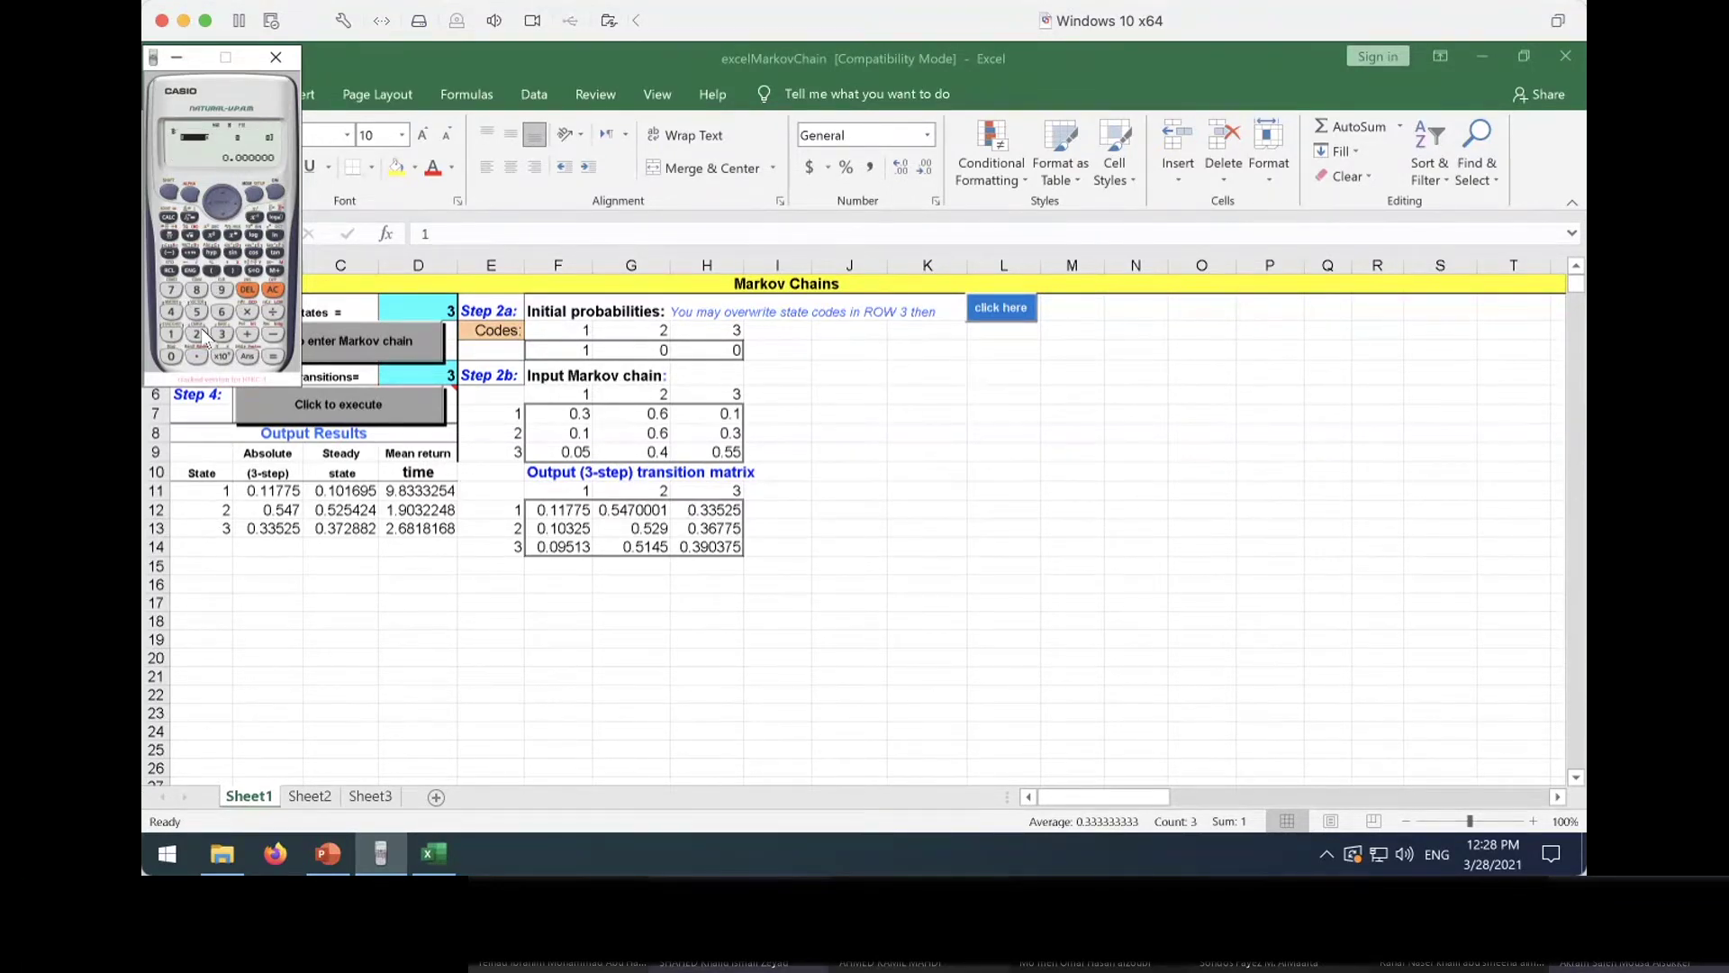
{"action": "key", "text": "Right"}
{"action": "key", "text": "Right"}
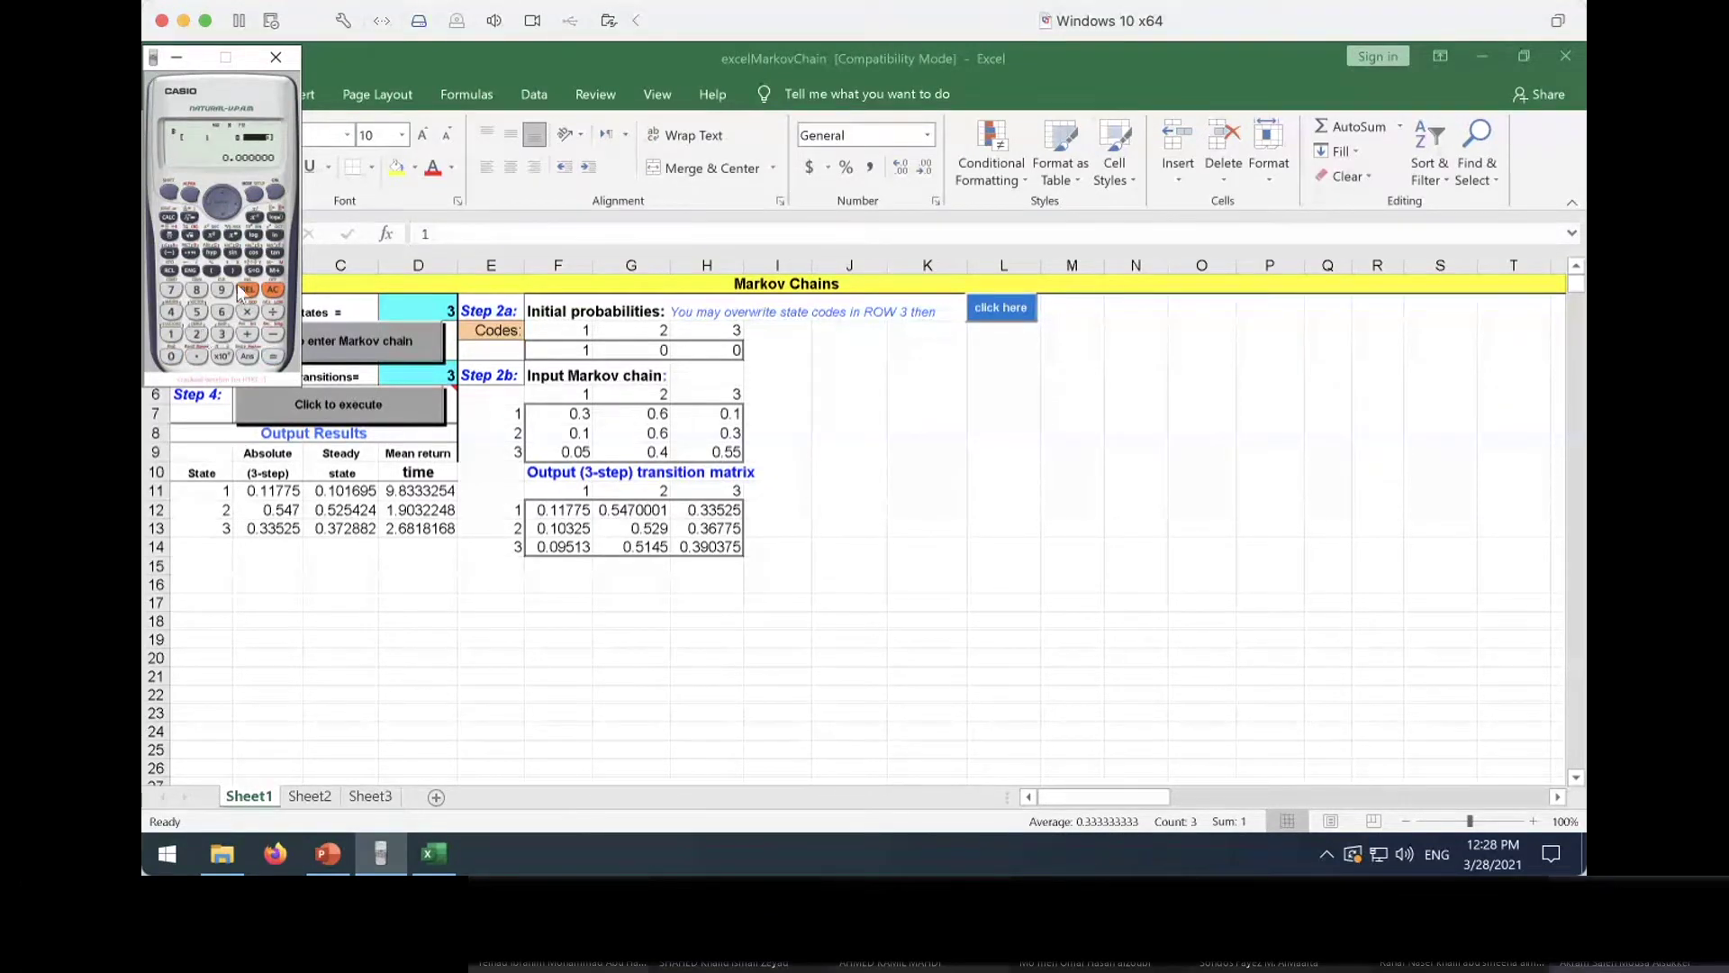
Recall MatB to check the stored initial probability vector
{"action": "left_click", "coordinate": [274, 291]}
{"action": "left_click", "coordinate": [165, 193]}
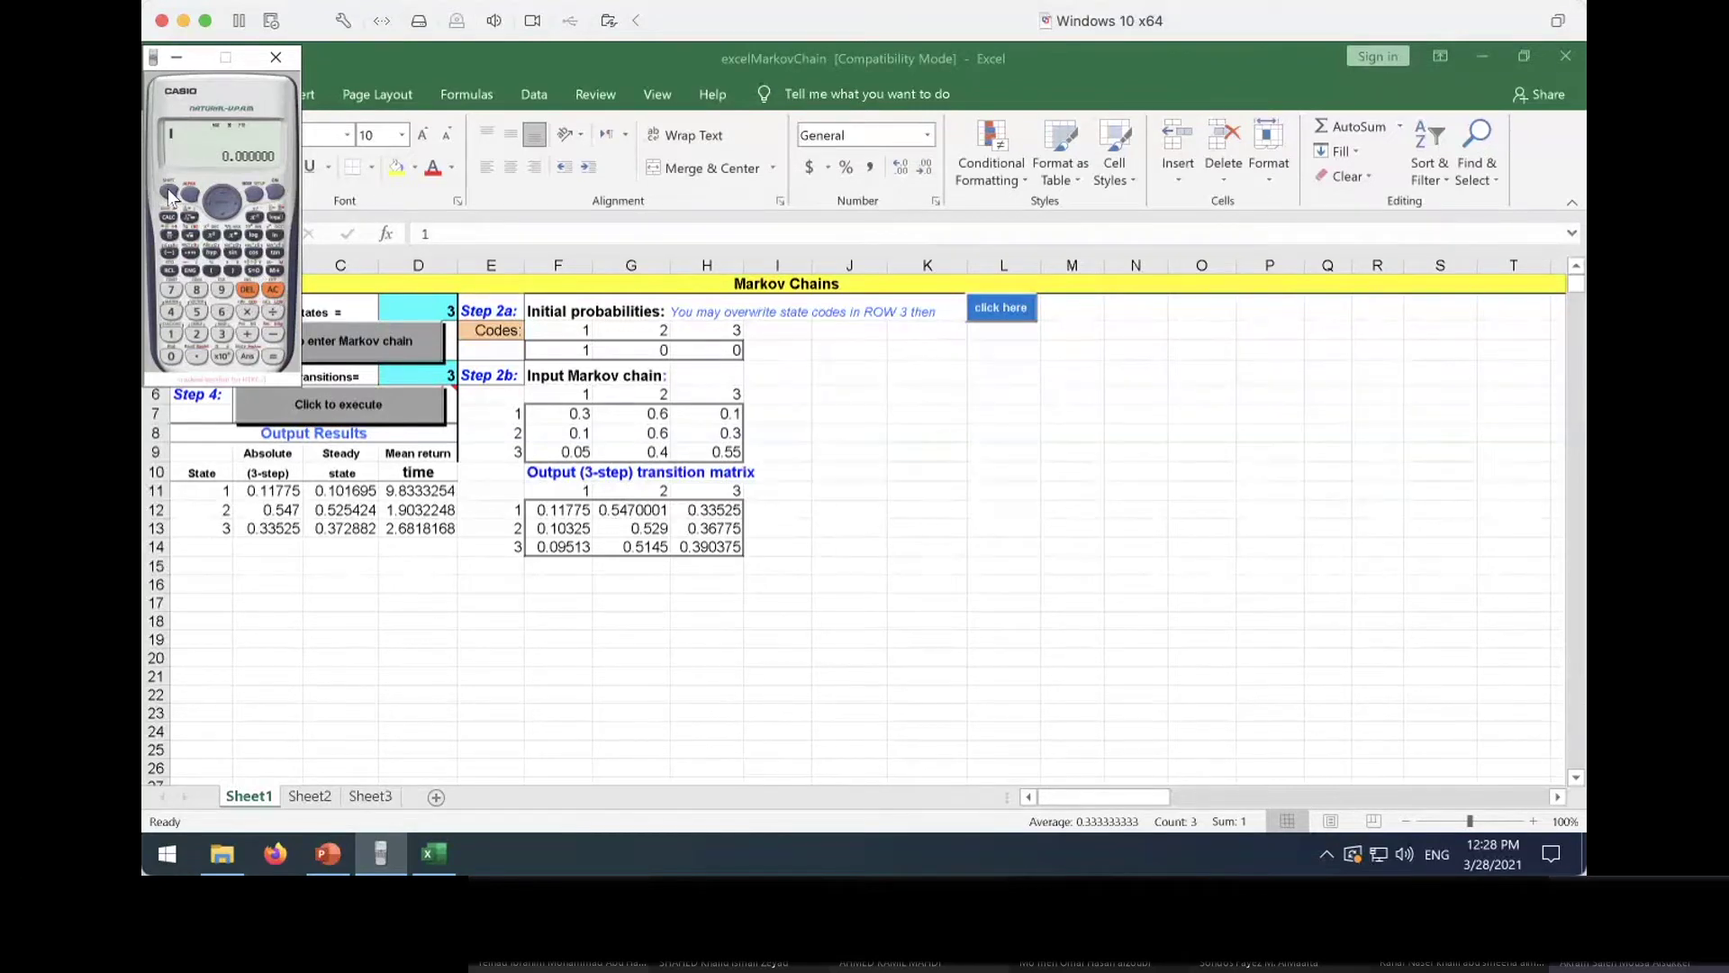
{"action": "left_click", "coordinate": [168, 313]}
{"action": "left_click", "coordinate": [167, 310]}
{"action": "left_click", "coordinate": [273, 357]}
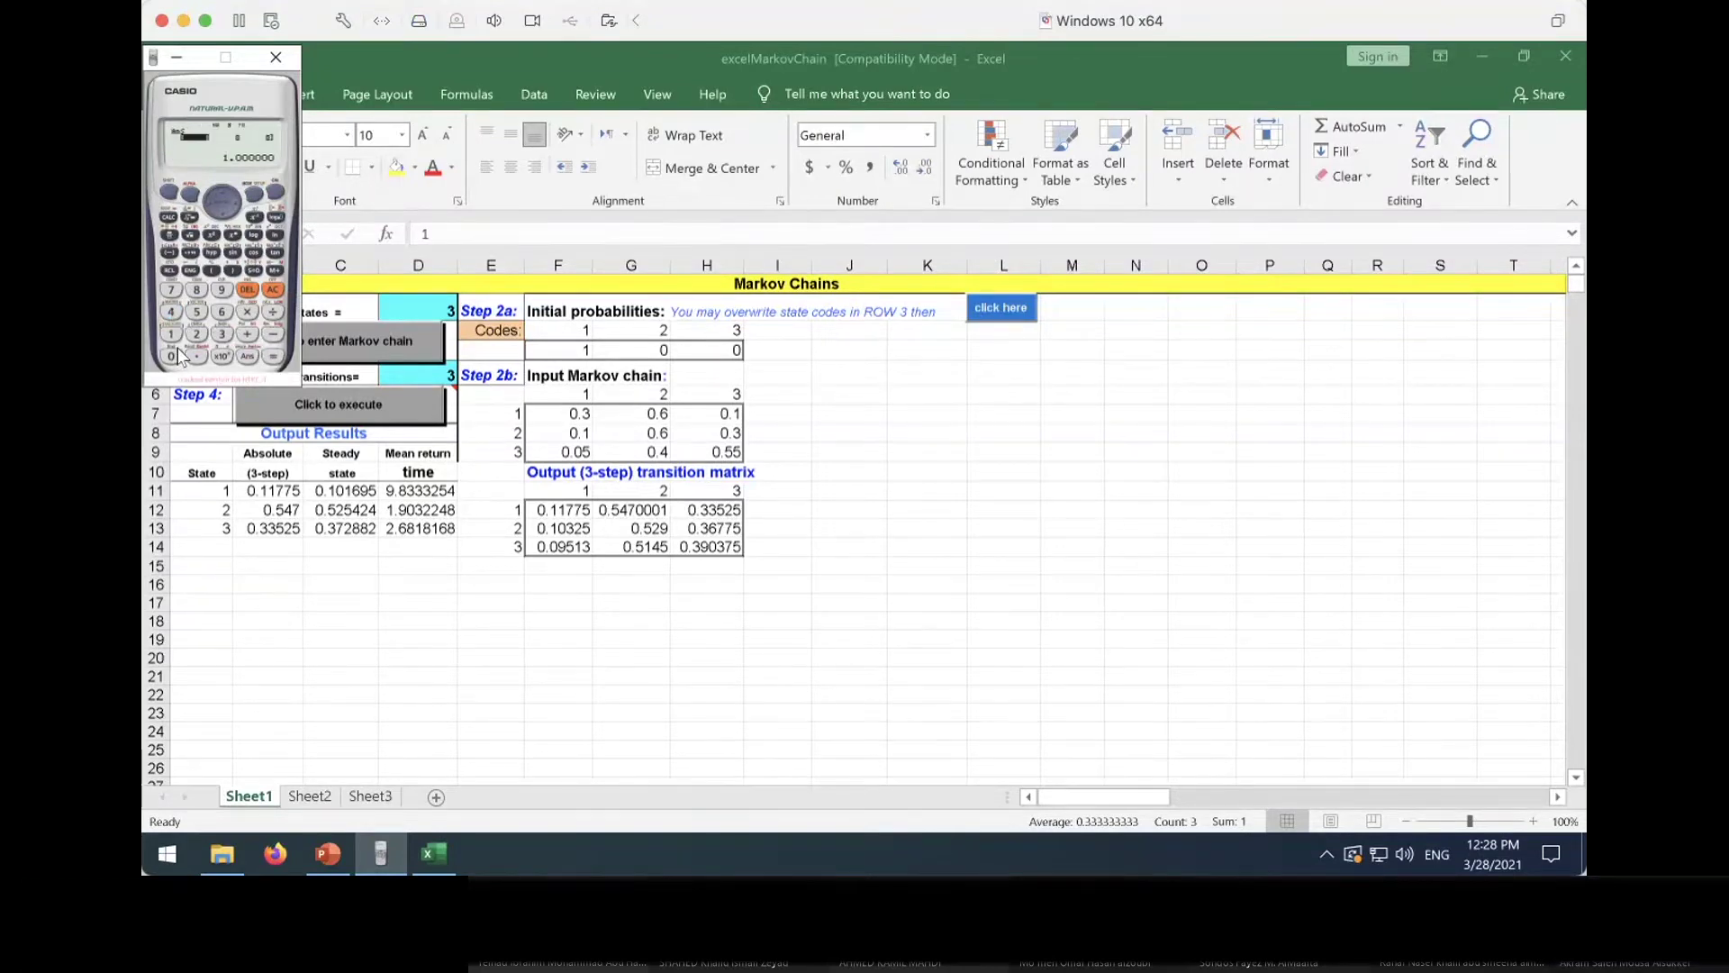
Calculate MatB×MatA for the one-step absolute probabilities and step through the entries of the result
{"action": "left_click", "coordinate": [272, 289]}
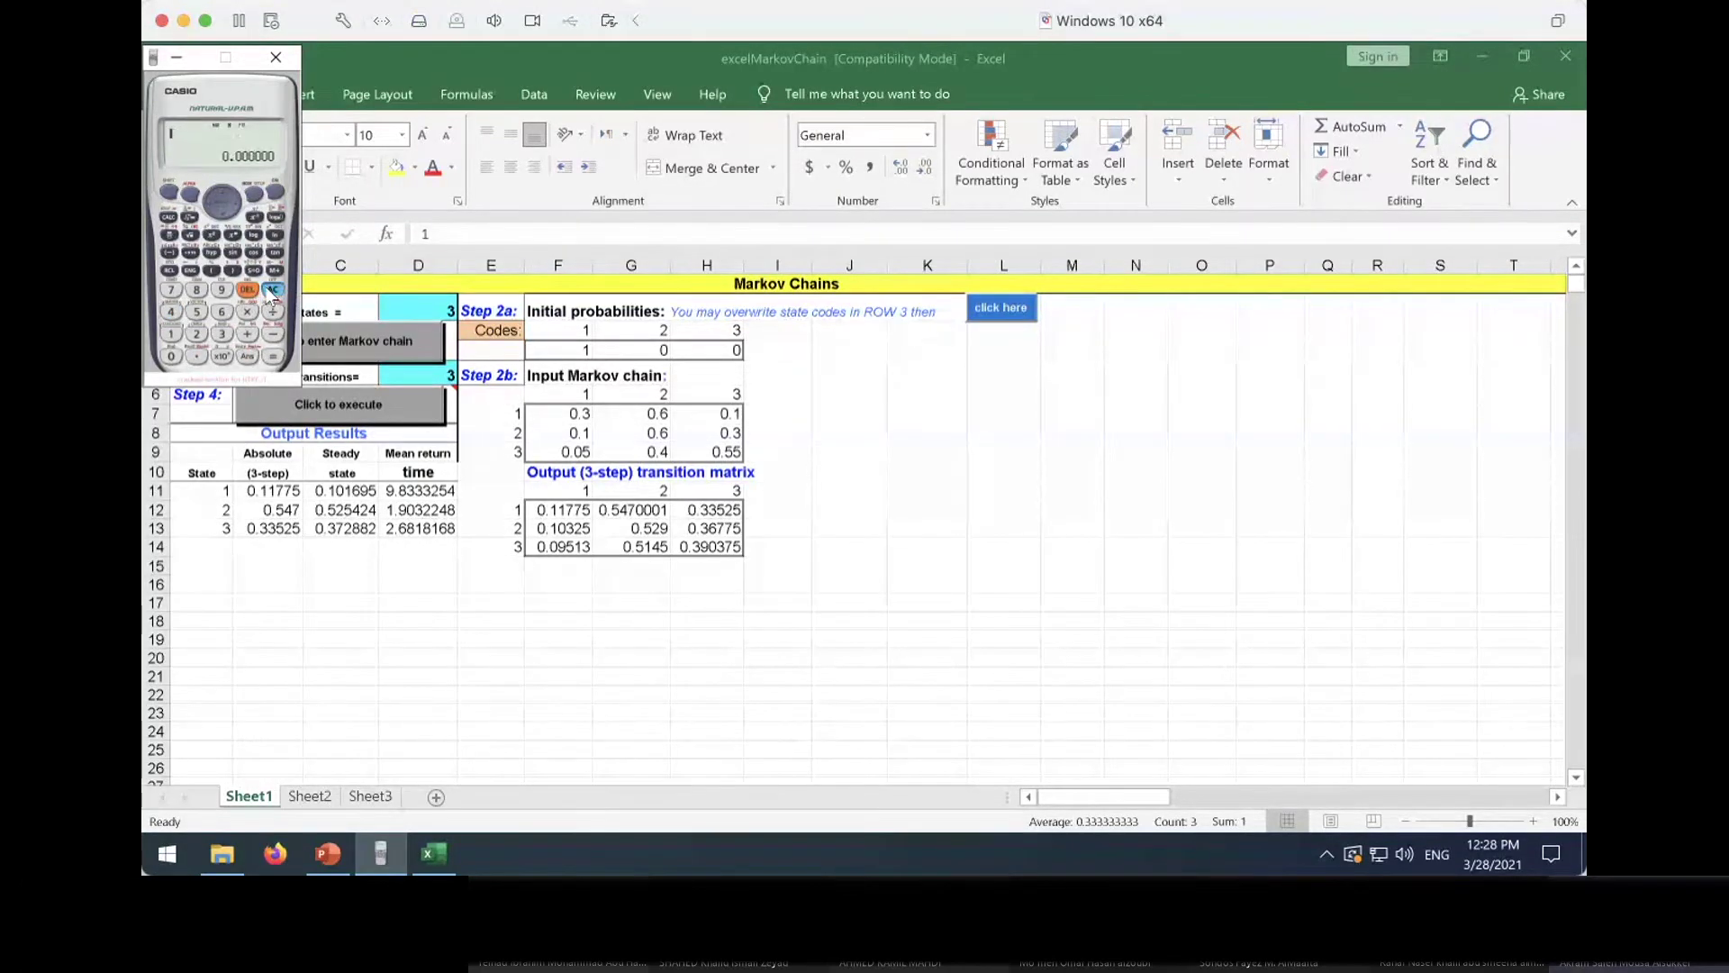
{"action": "left_click", "coordinate": [168, 192]}
{"action": "left_click", "coordinate": [170, 311]}
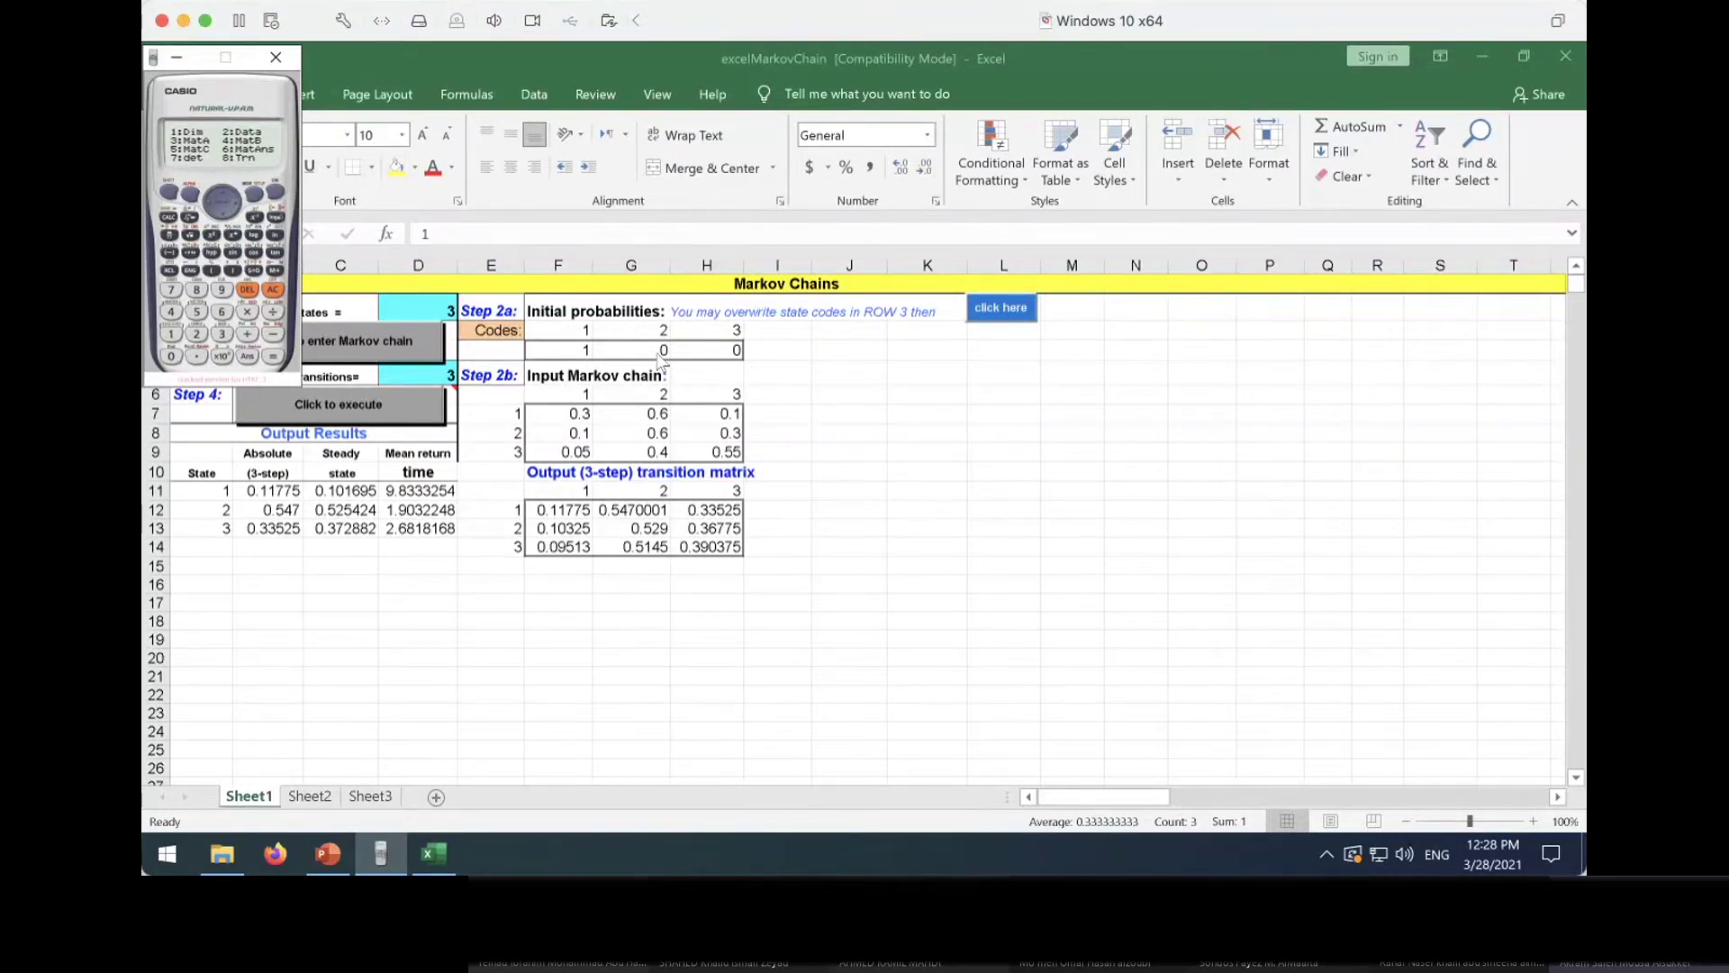
{"action": "left_click", "coordinate": [172, 309]}
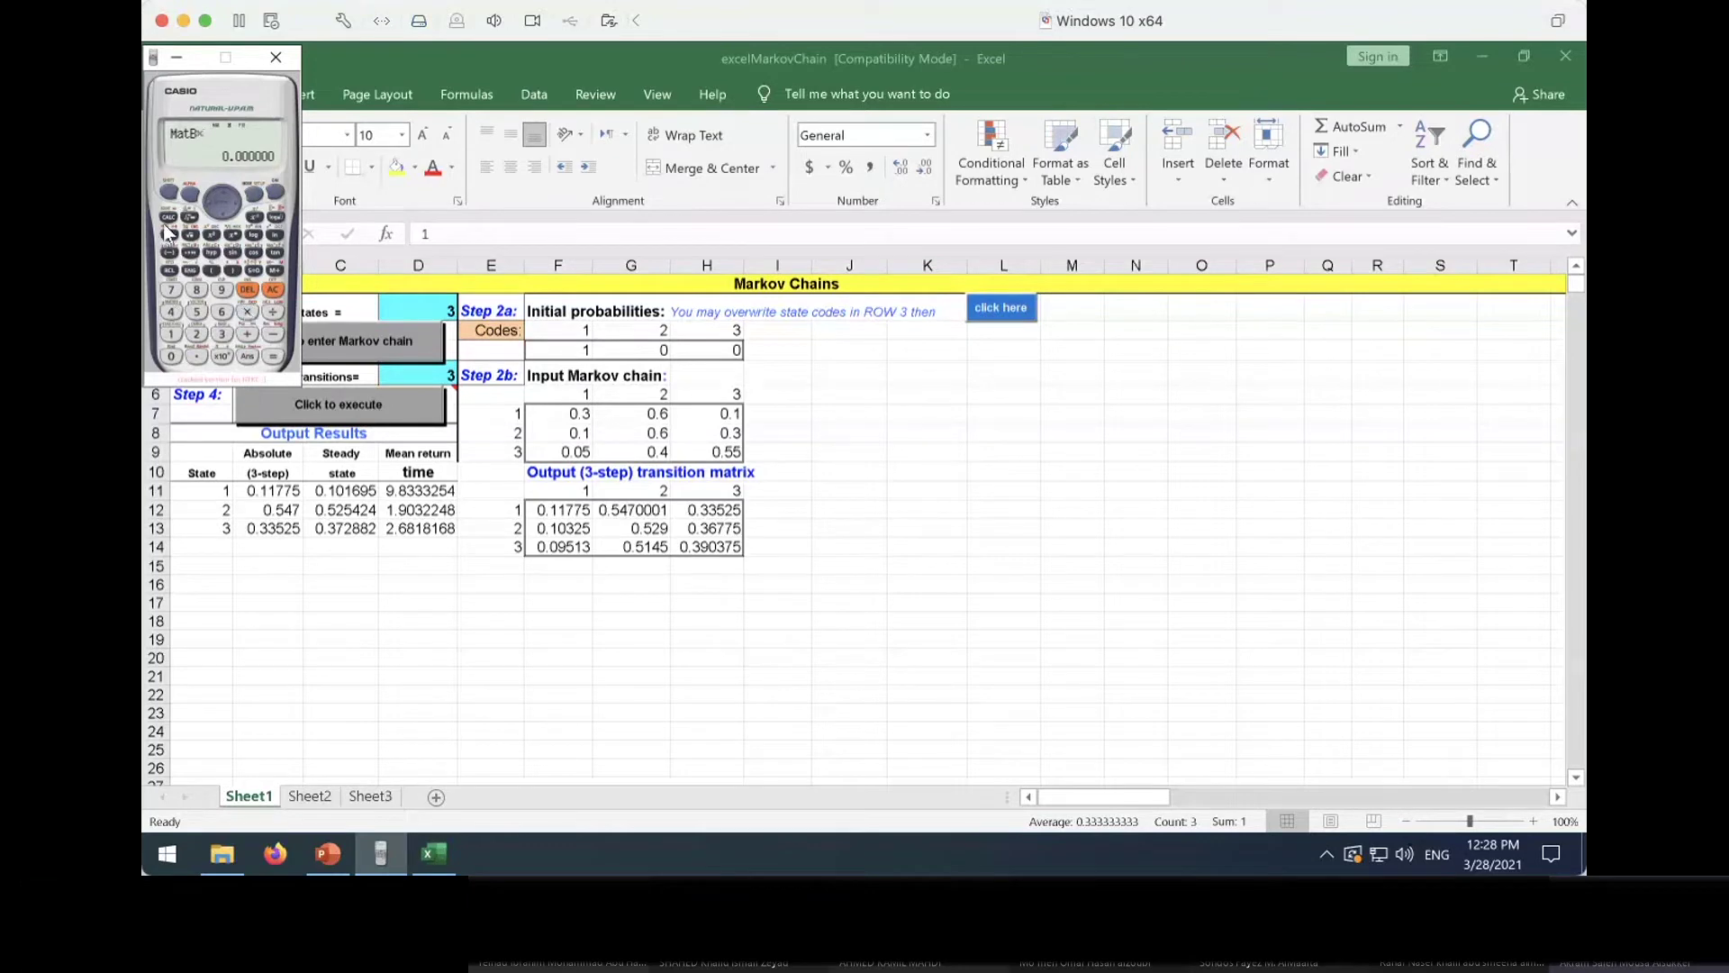
{"action": "left_click", "coordinate": [171, 311]}
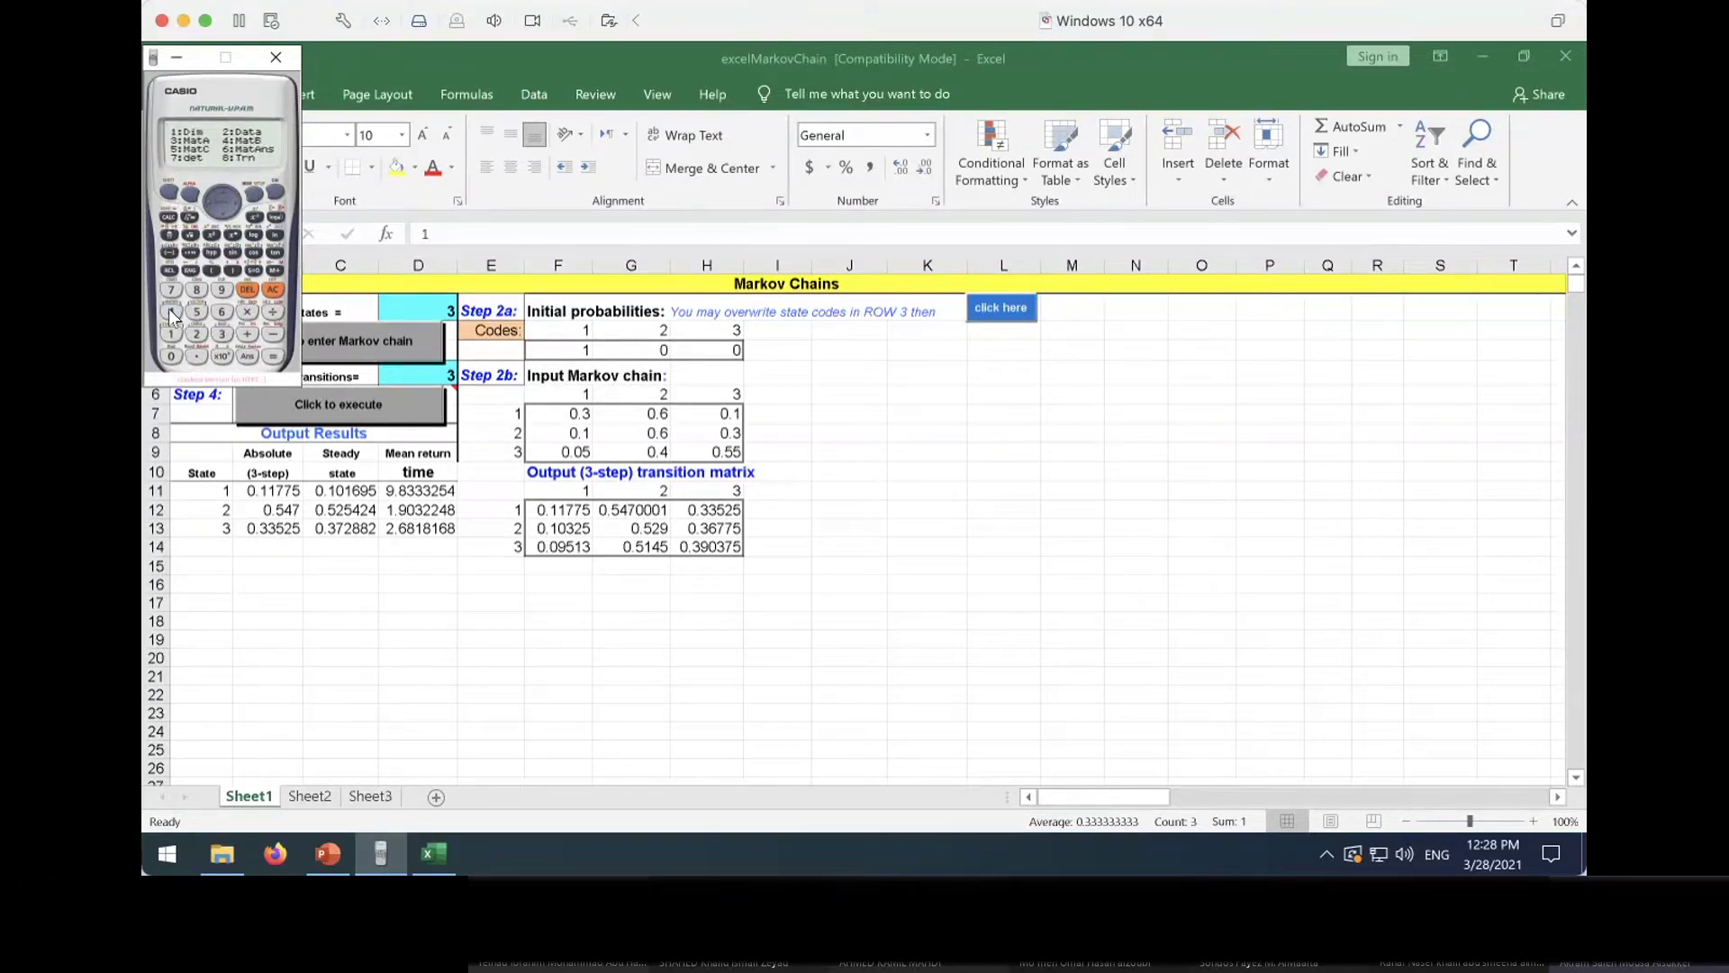
{"action": "left_click", "coordinate": [222, 339]}
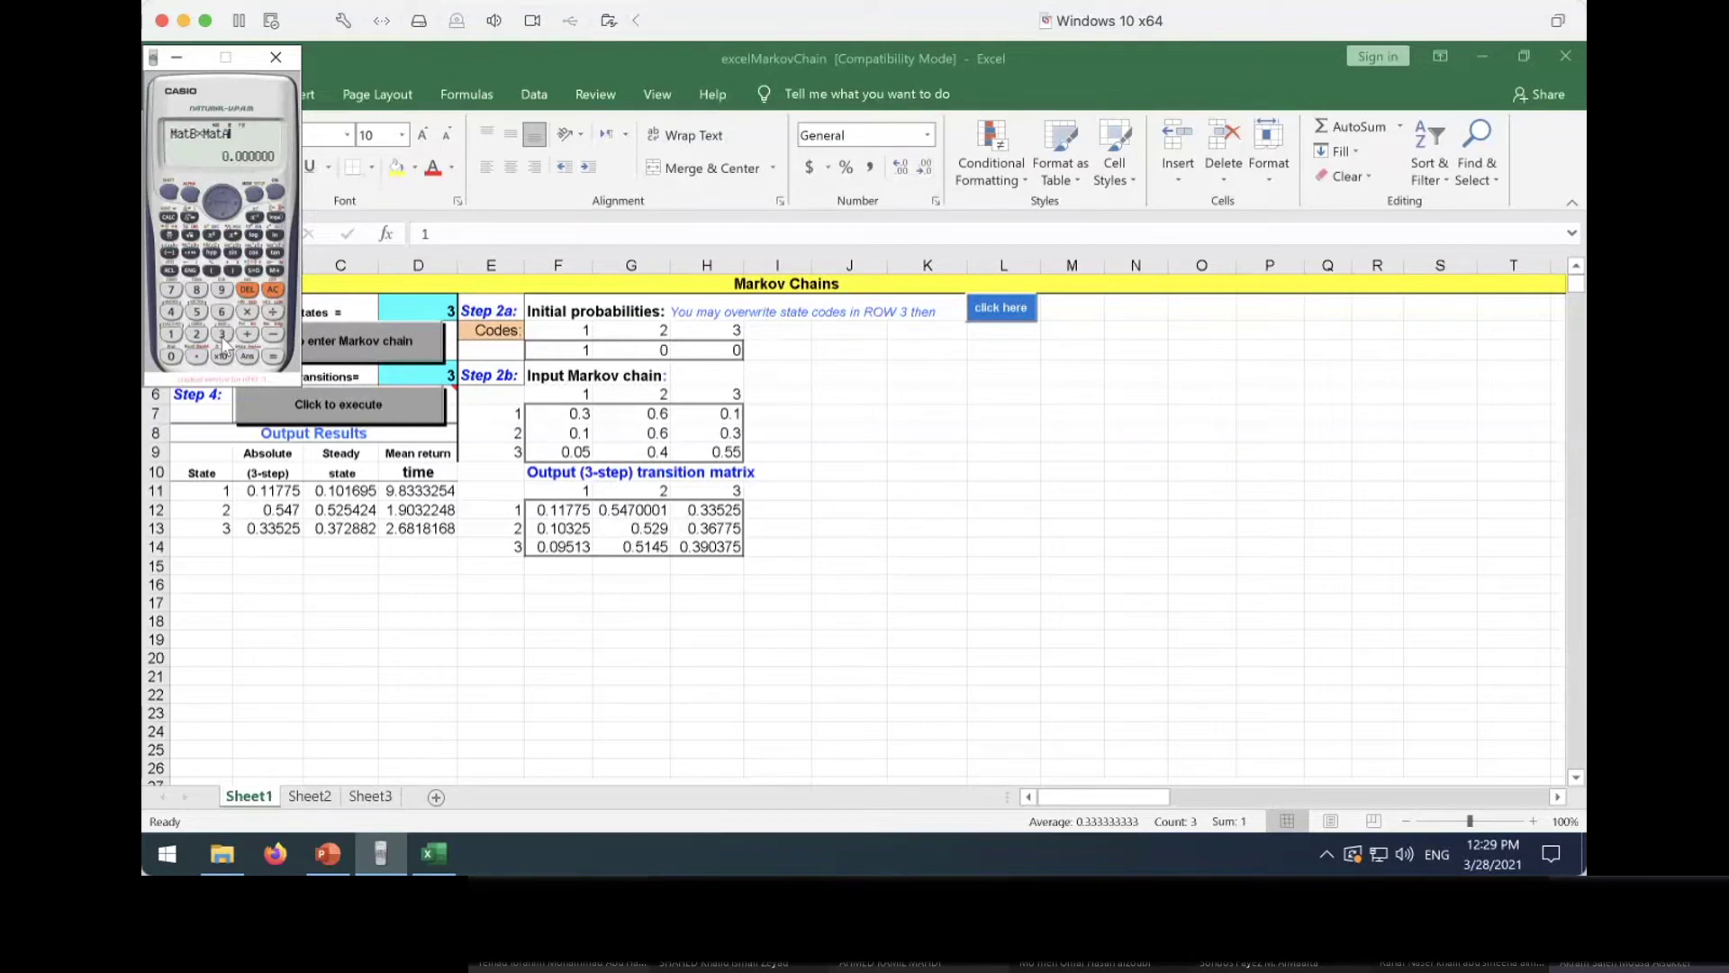
{"action": "left_click", "coordinate": [272, 356]}
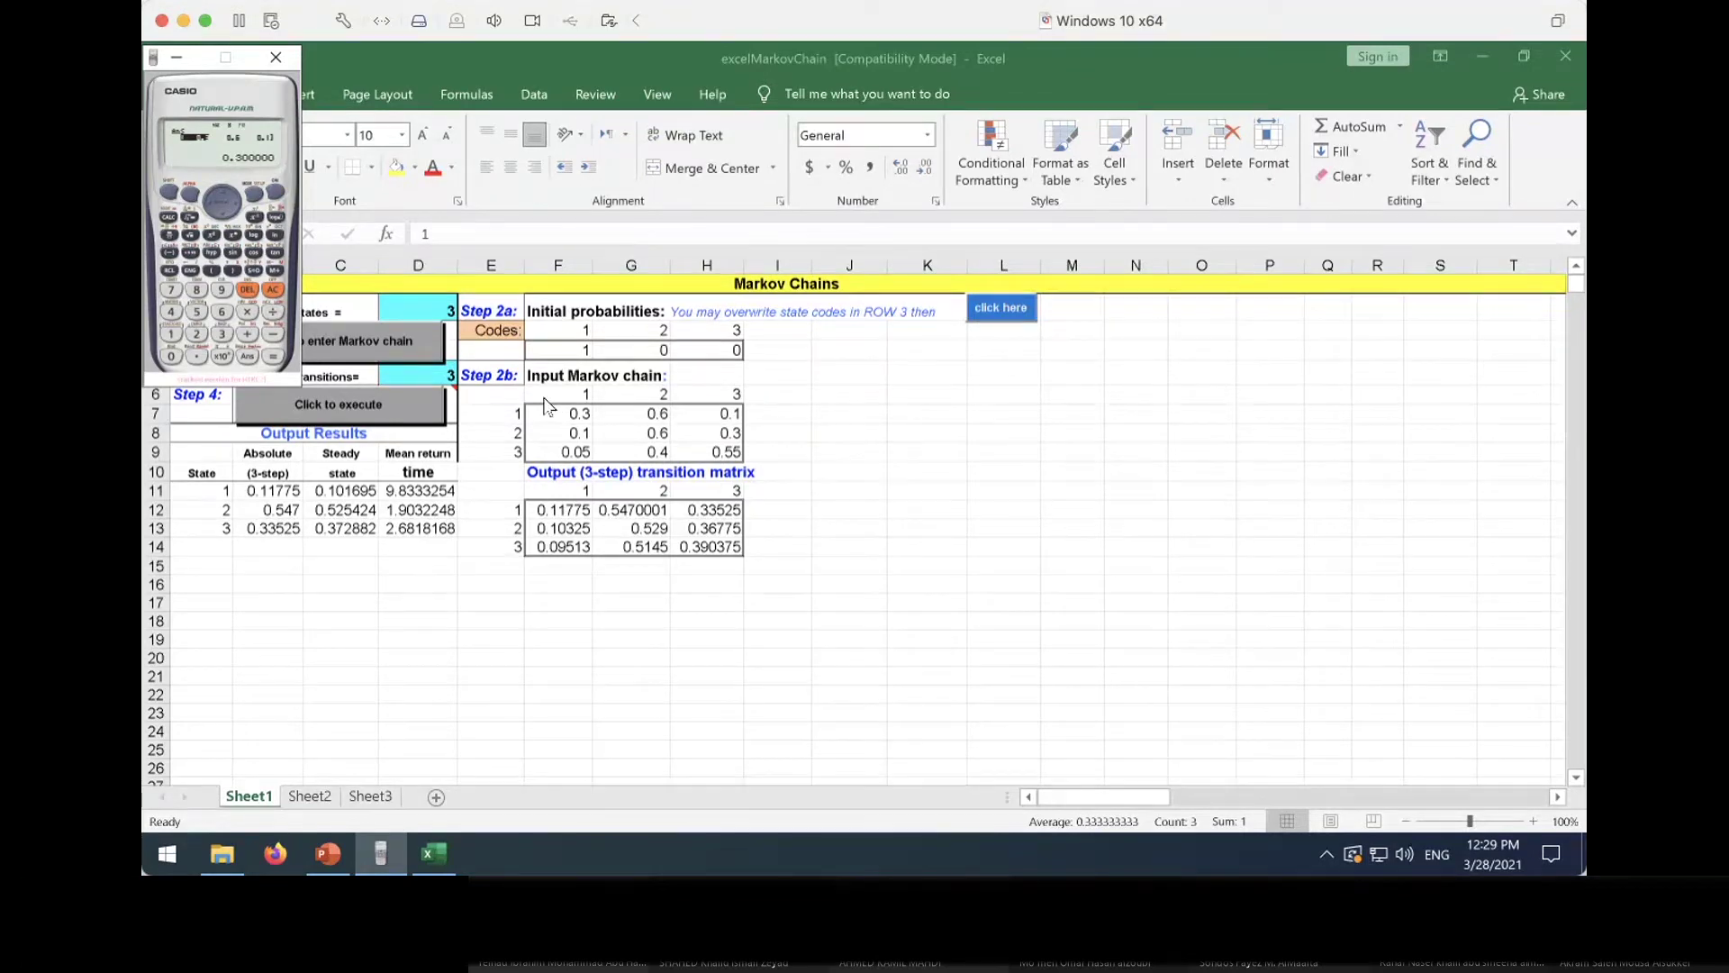
{"action": "key", "text": "Right"}
{"action": "key", "text": "Right"}
{"action": "key", "text": "Left"}
{"action": "key", "text": "Left"}
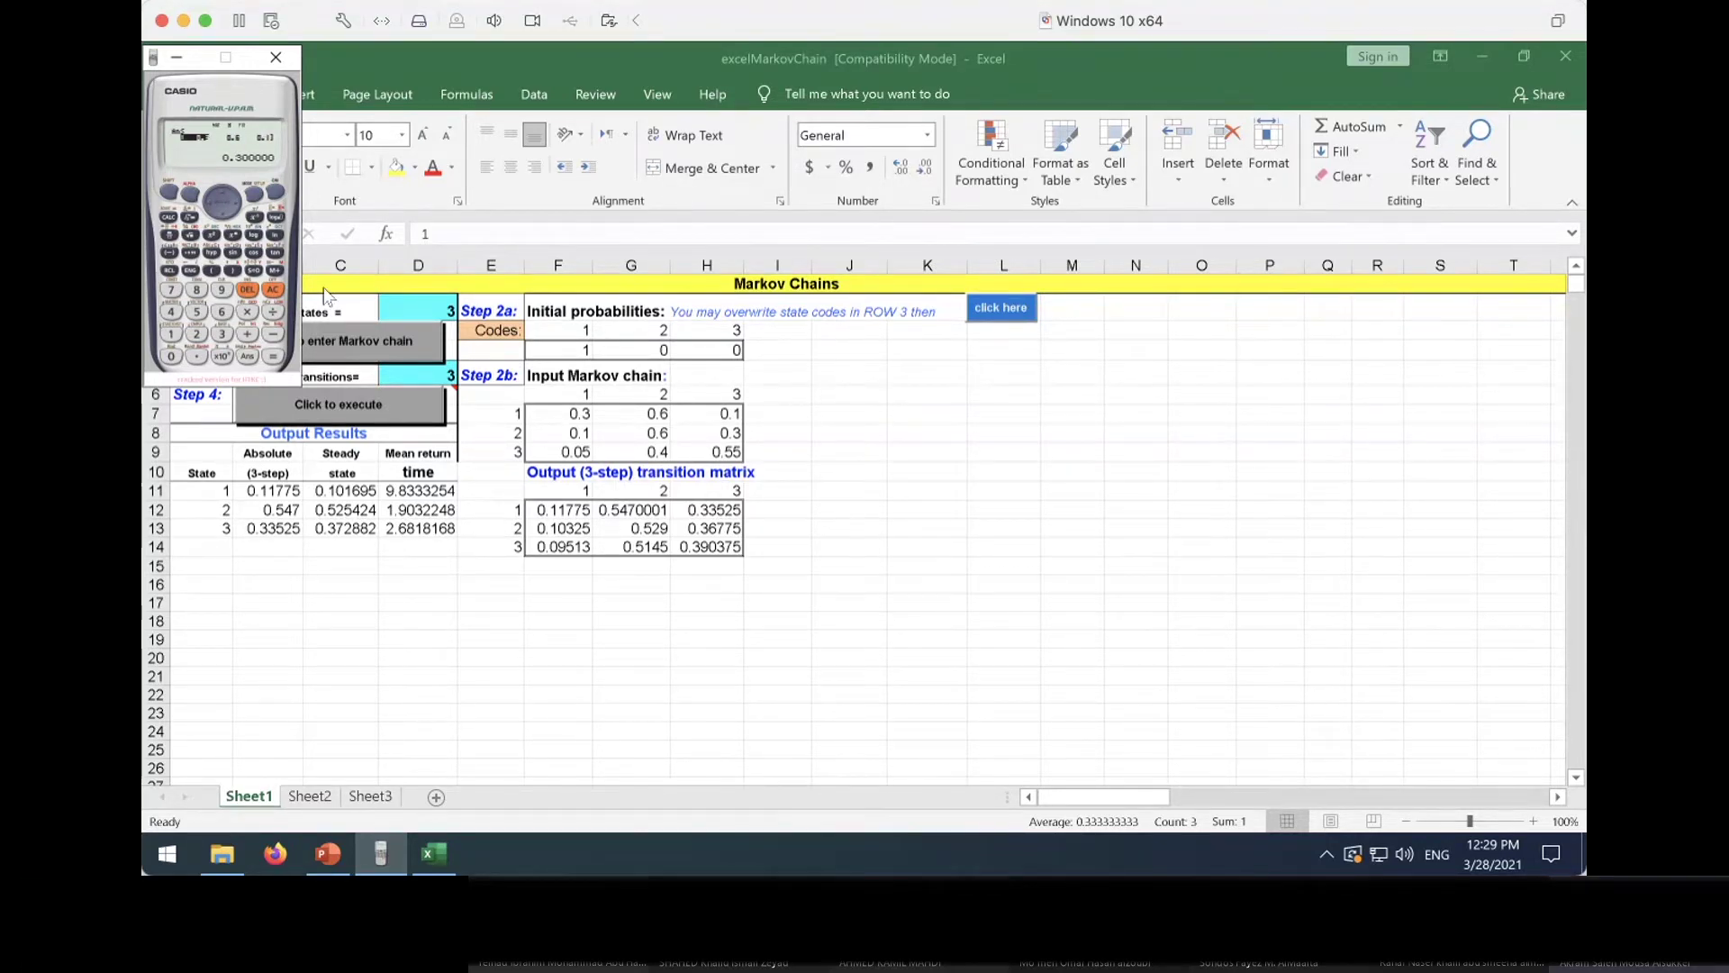
Recall MatA to check the stored transition matrix
{"action": "left_click", "coordinate": [168, 193]}
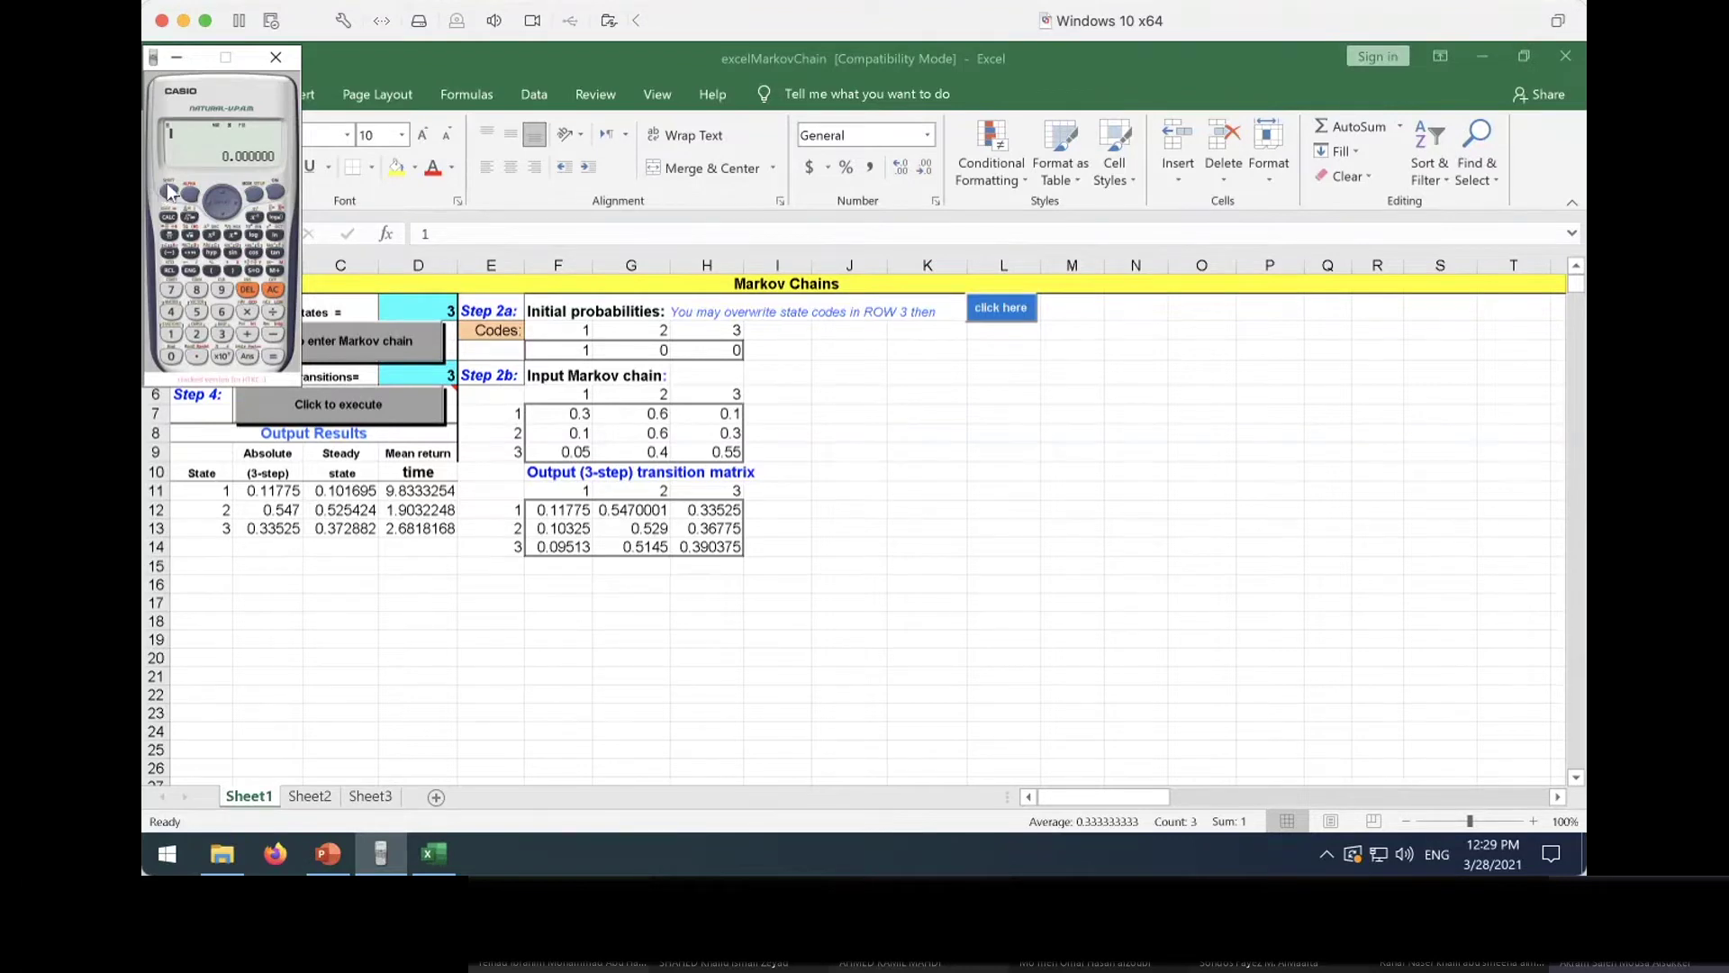
{"action": "left_click", "coordinate": [170, 311]}
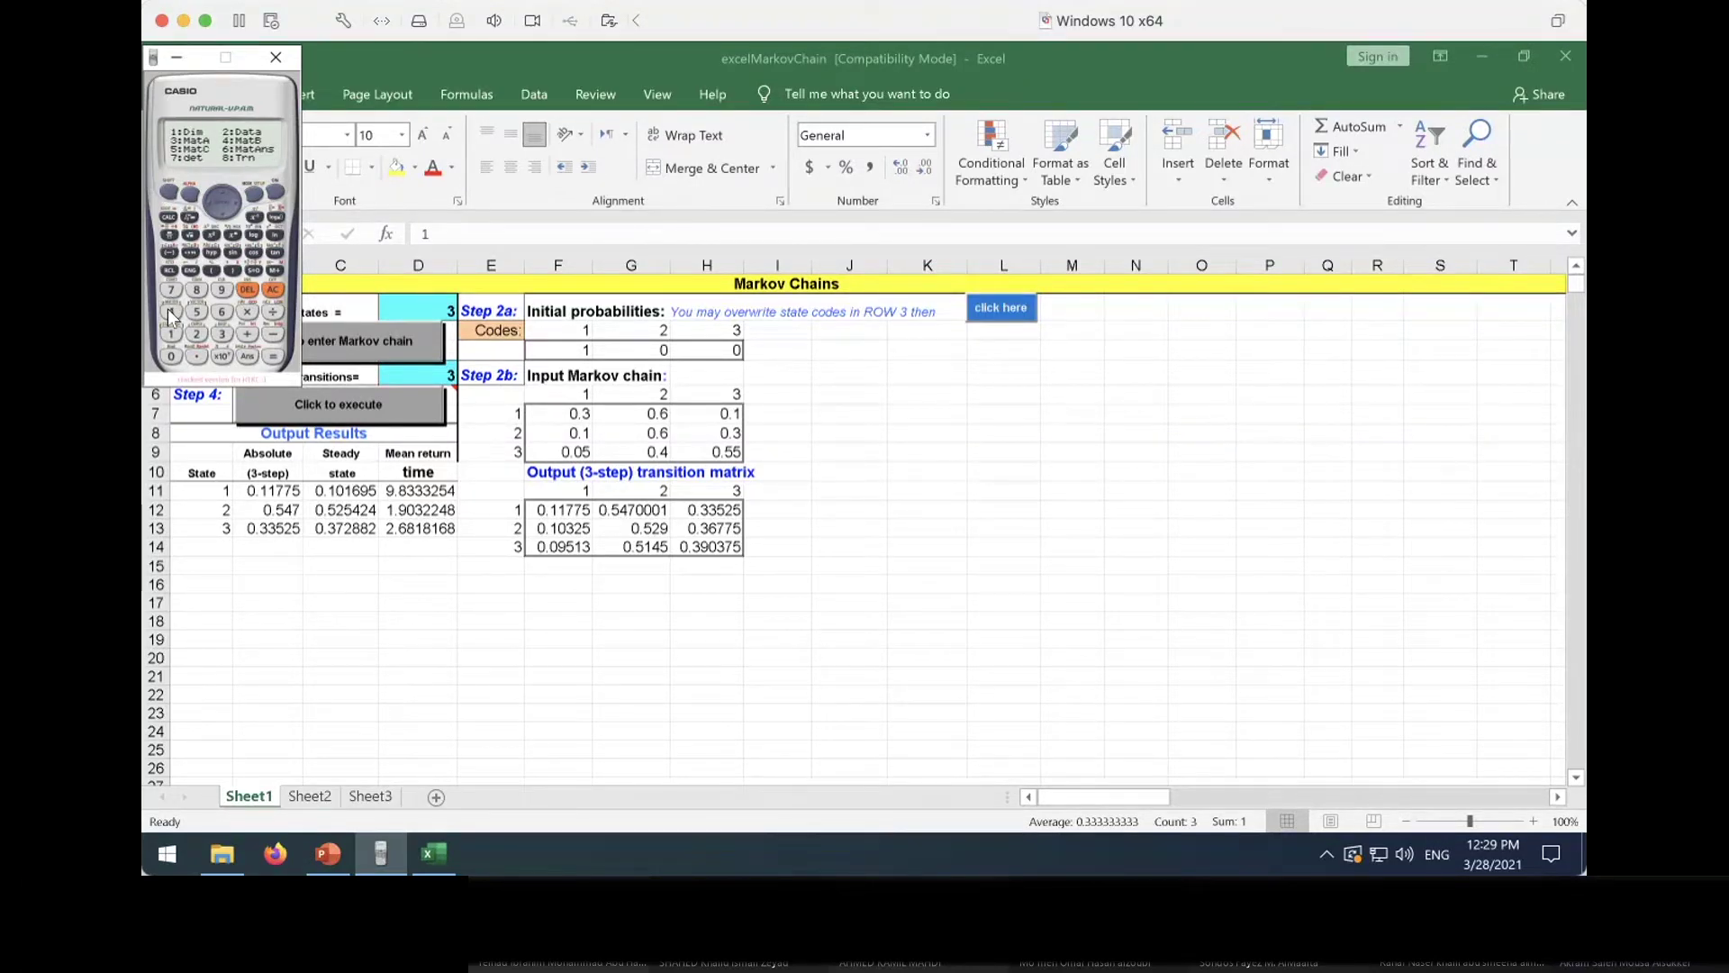
{"action": "left_click", "coordinate": [222, 333]}
{"action": "left_click", "coordinate": [270, 355]}
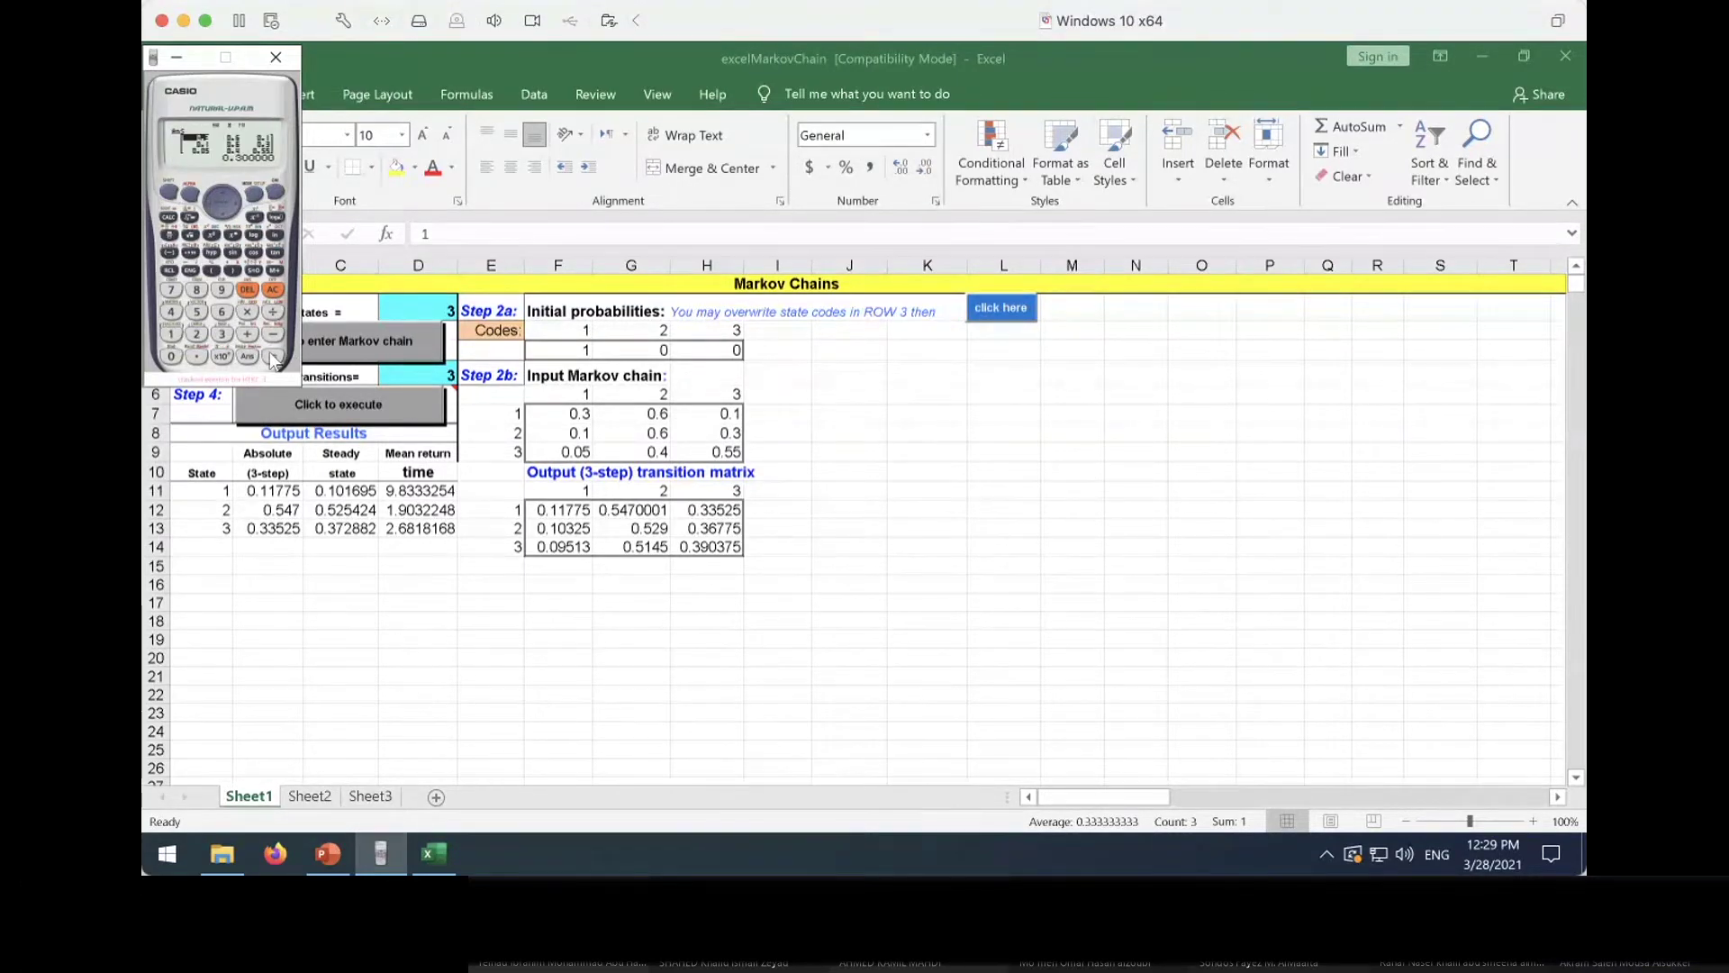
Calculate MatB times MatA cubed for the three-step absolute probabilities and step through the resulting entries
{"action": "left_click", "coordinate": [274, 291]}
{"action": "left_click", "coordinate": [171, 197]}
{"action": "left_click", "coordinate": [171, 312]}
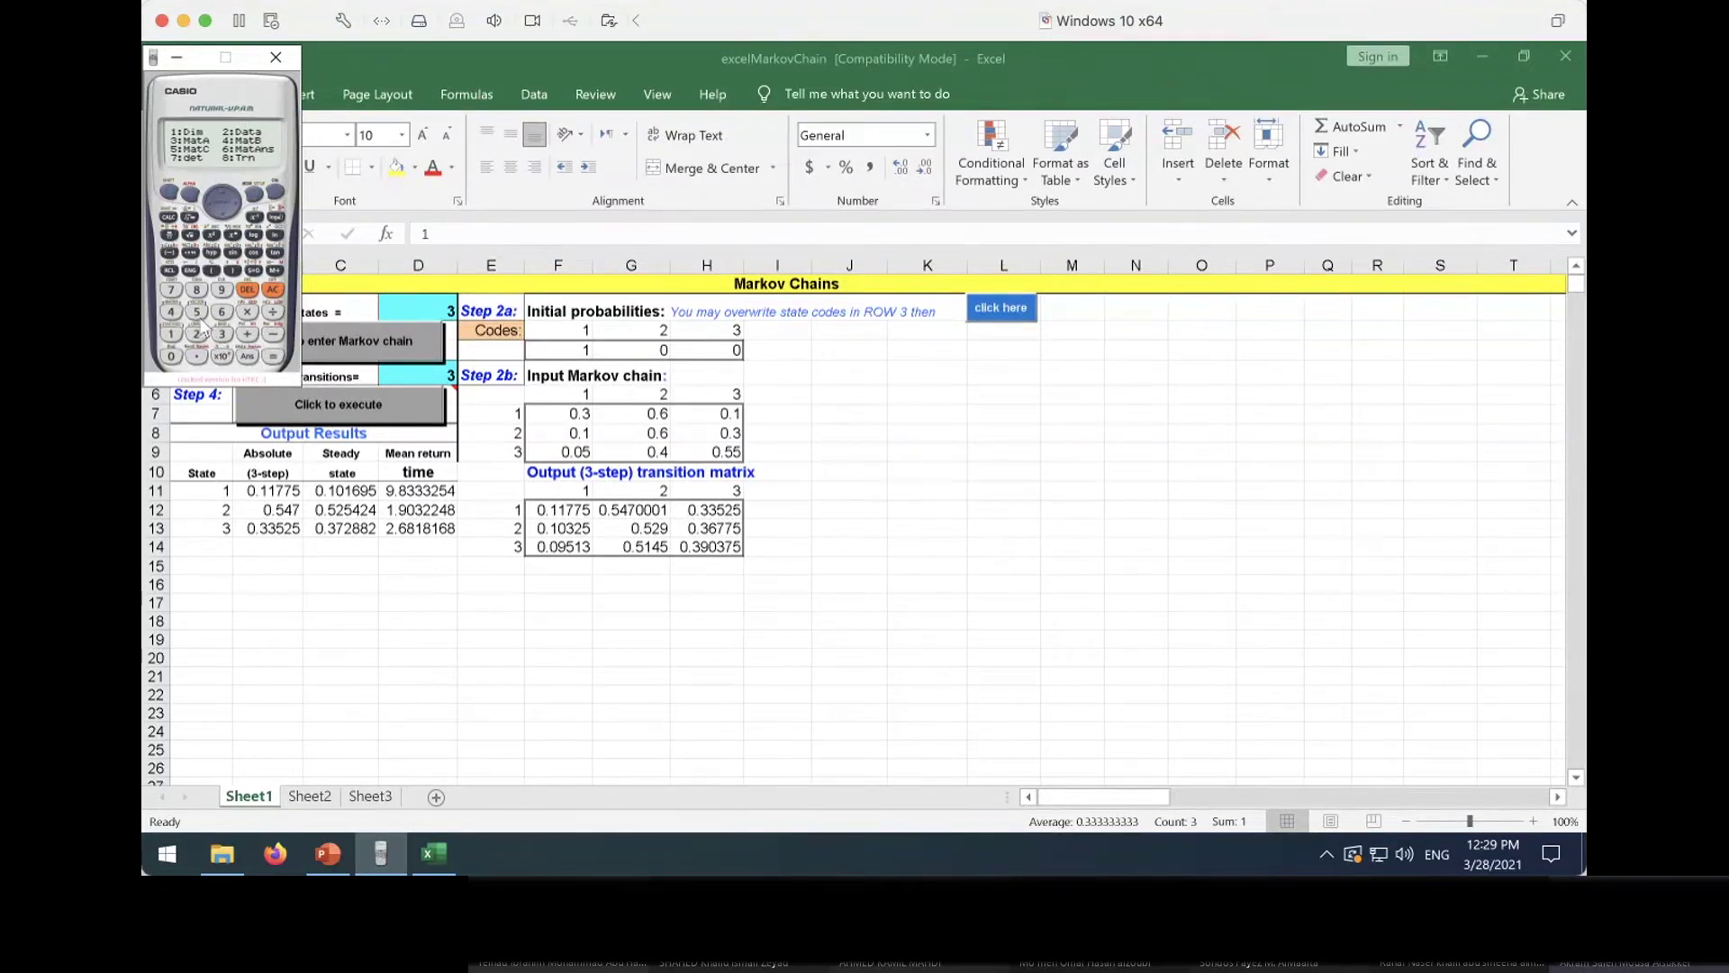
{"action": "left_click", "coordinate": [169, 308]}
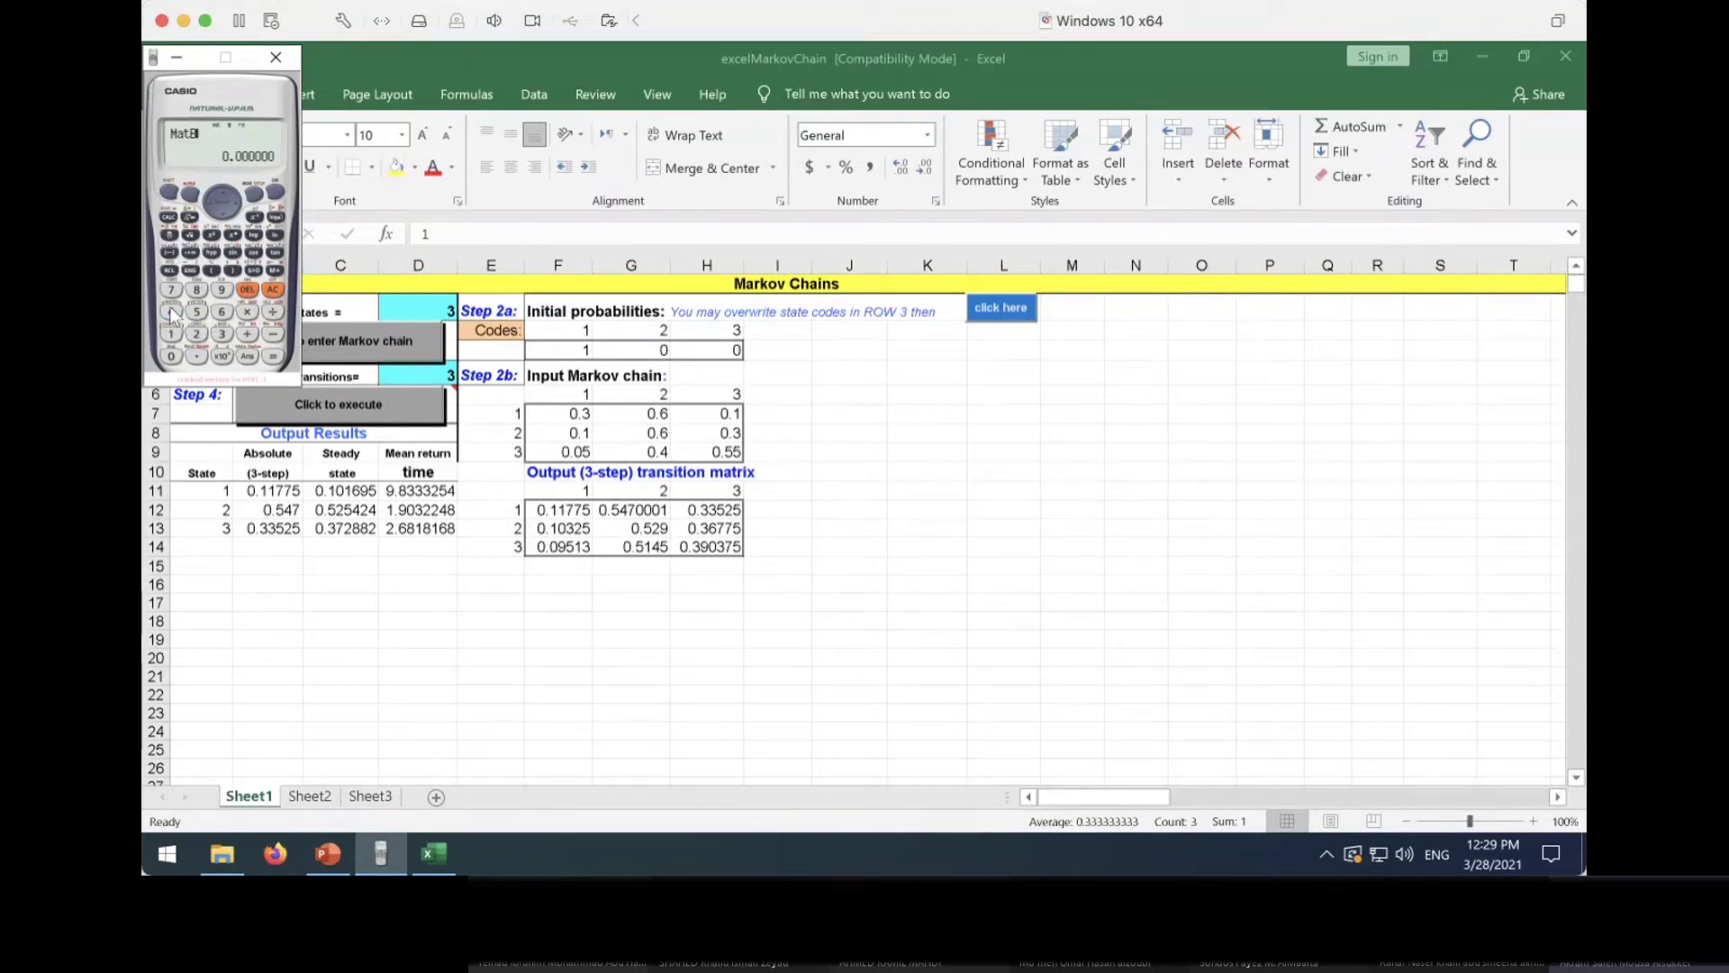
{"action": "left_click", "coordinate": [247, 311]}
{"action": "left_click", "coordinate": [170, 194]}
{"action": "left_click", "coordinate": [173, 311]}
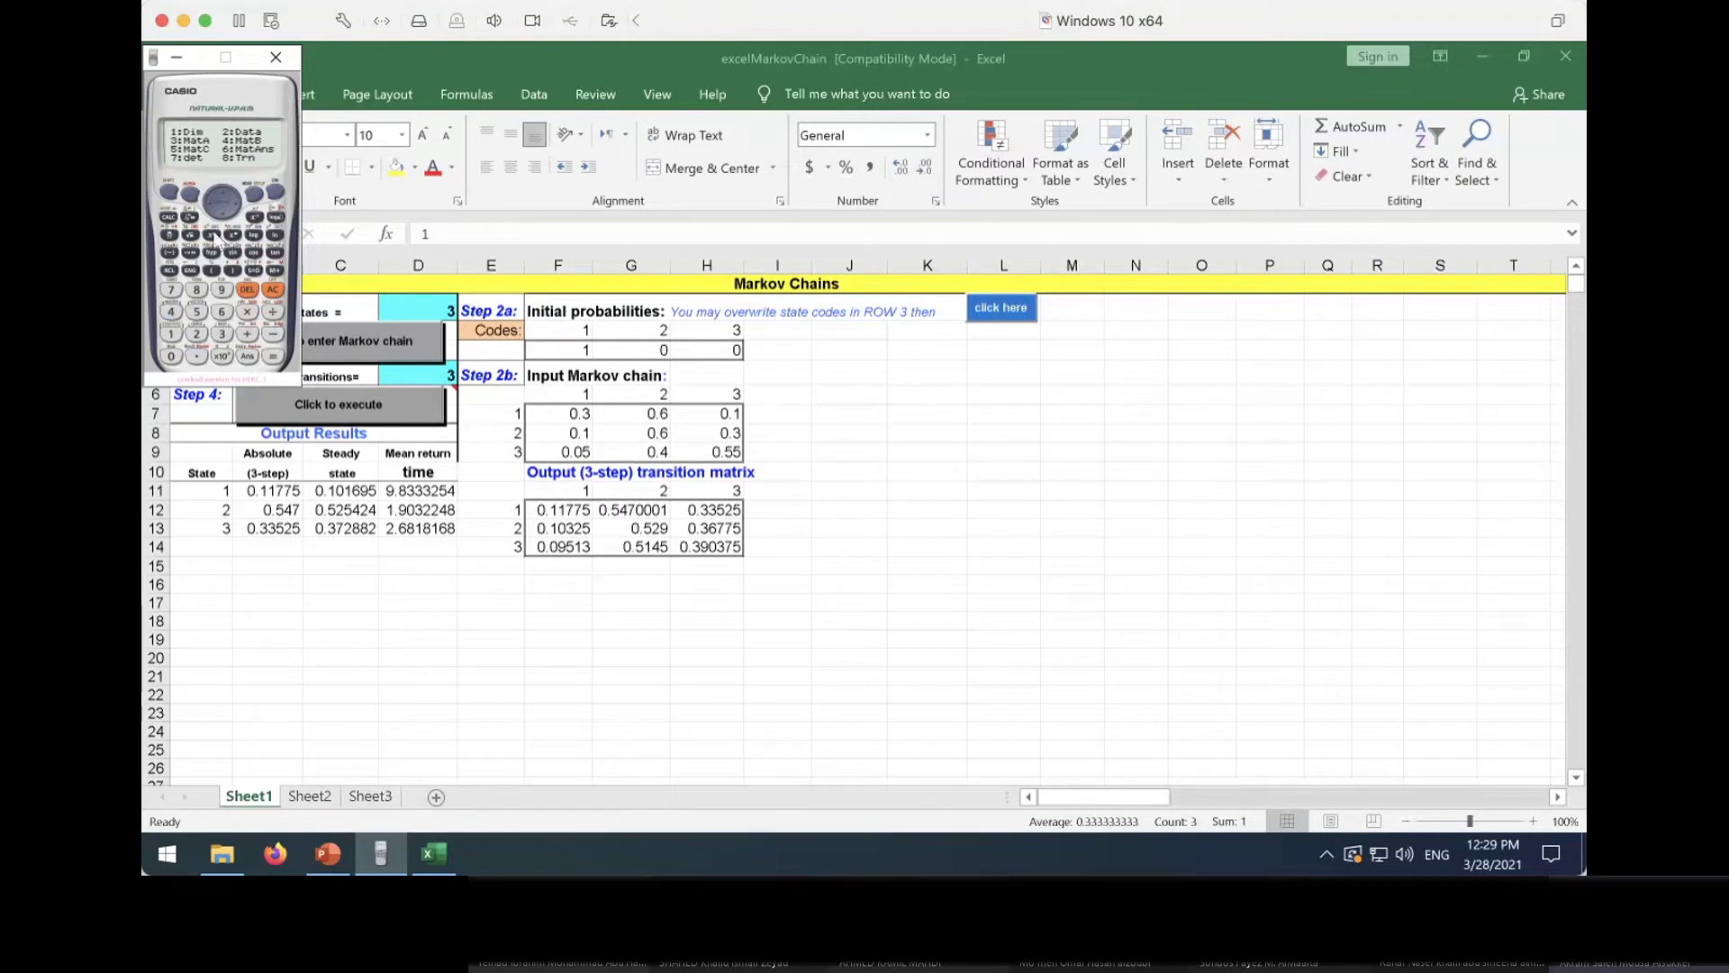
{"action": "left_click", "coordinate": [221, 333]}
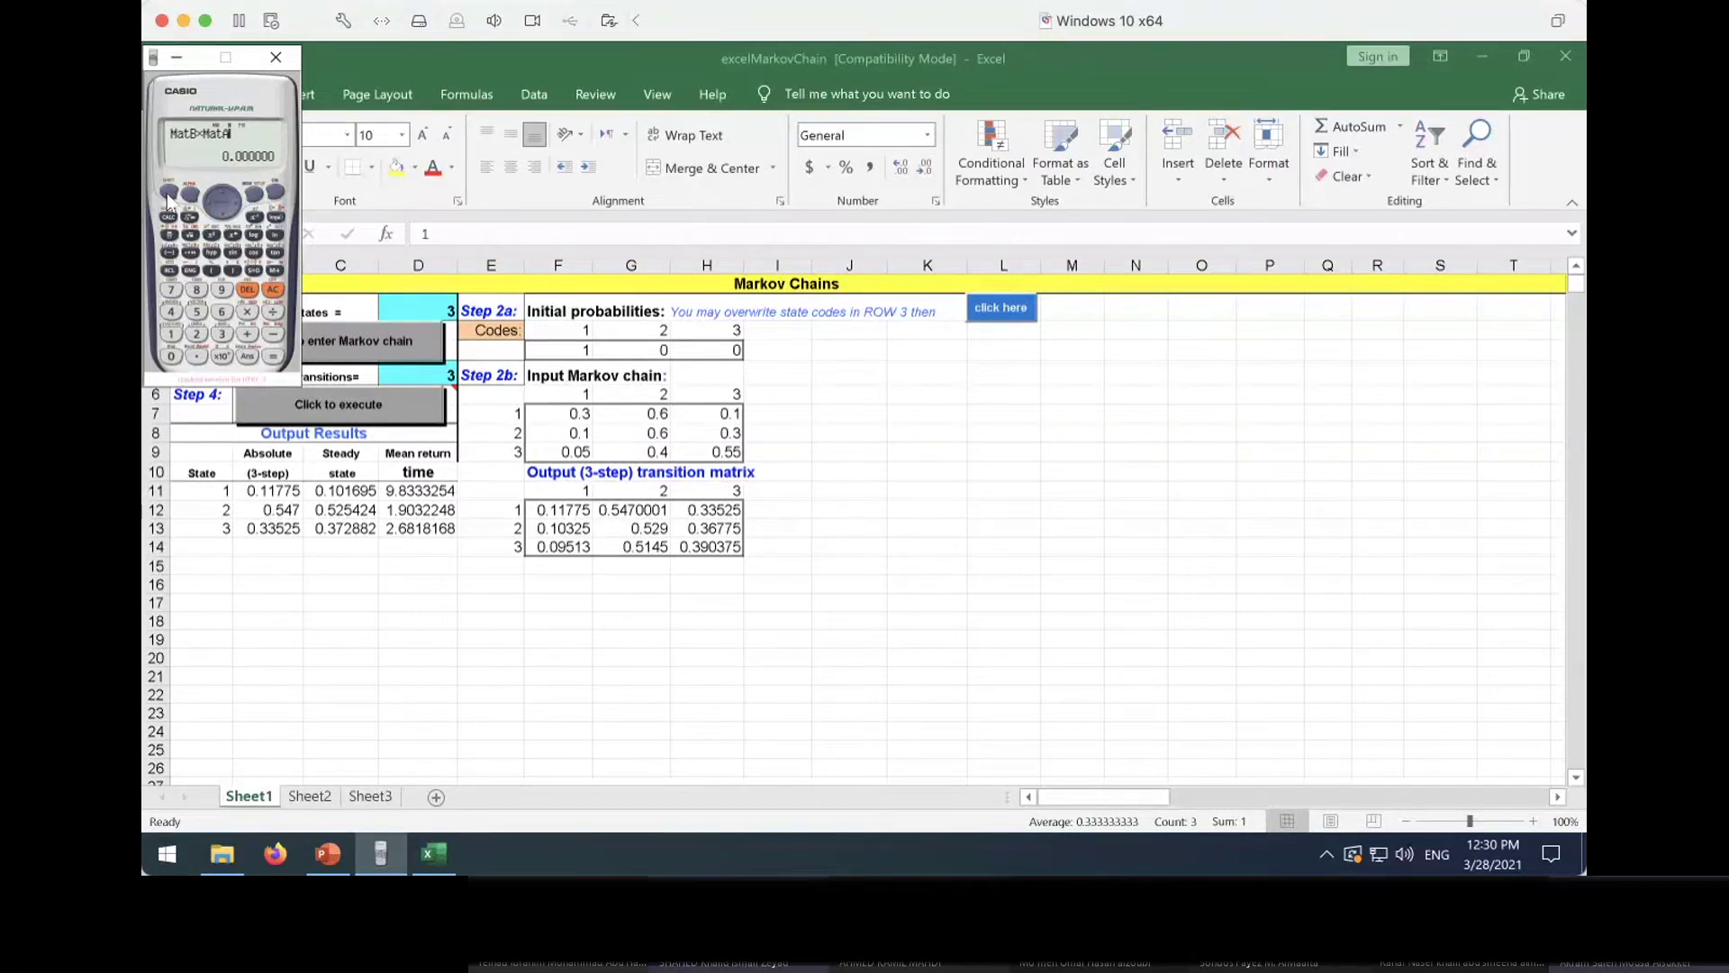
{"action": "left_click", "coordinate": [210, 236]}
{"action": "left_click", "coordinate": [273, 358]}
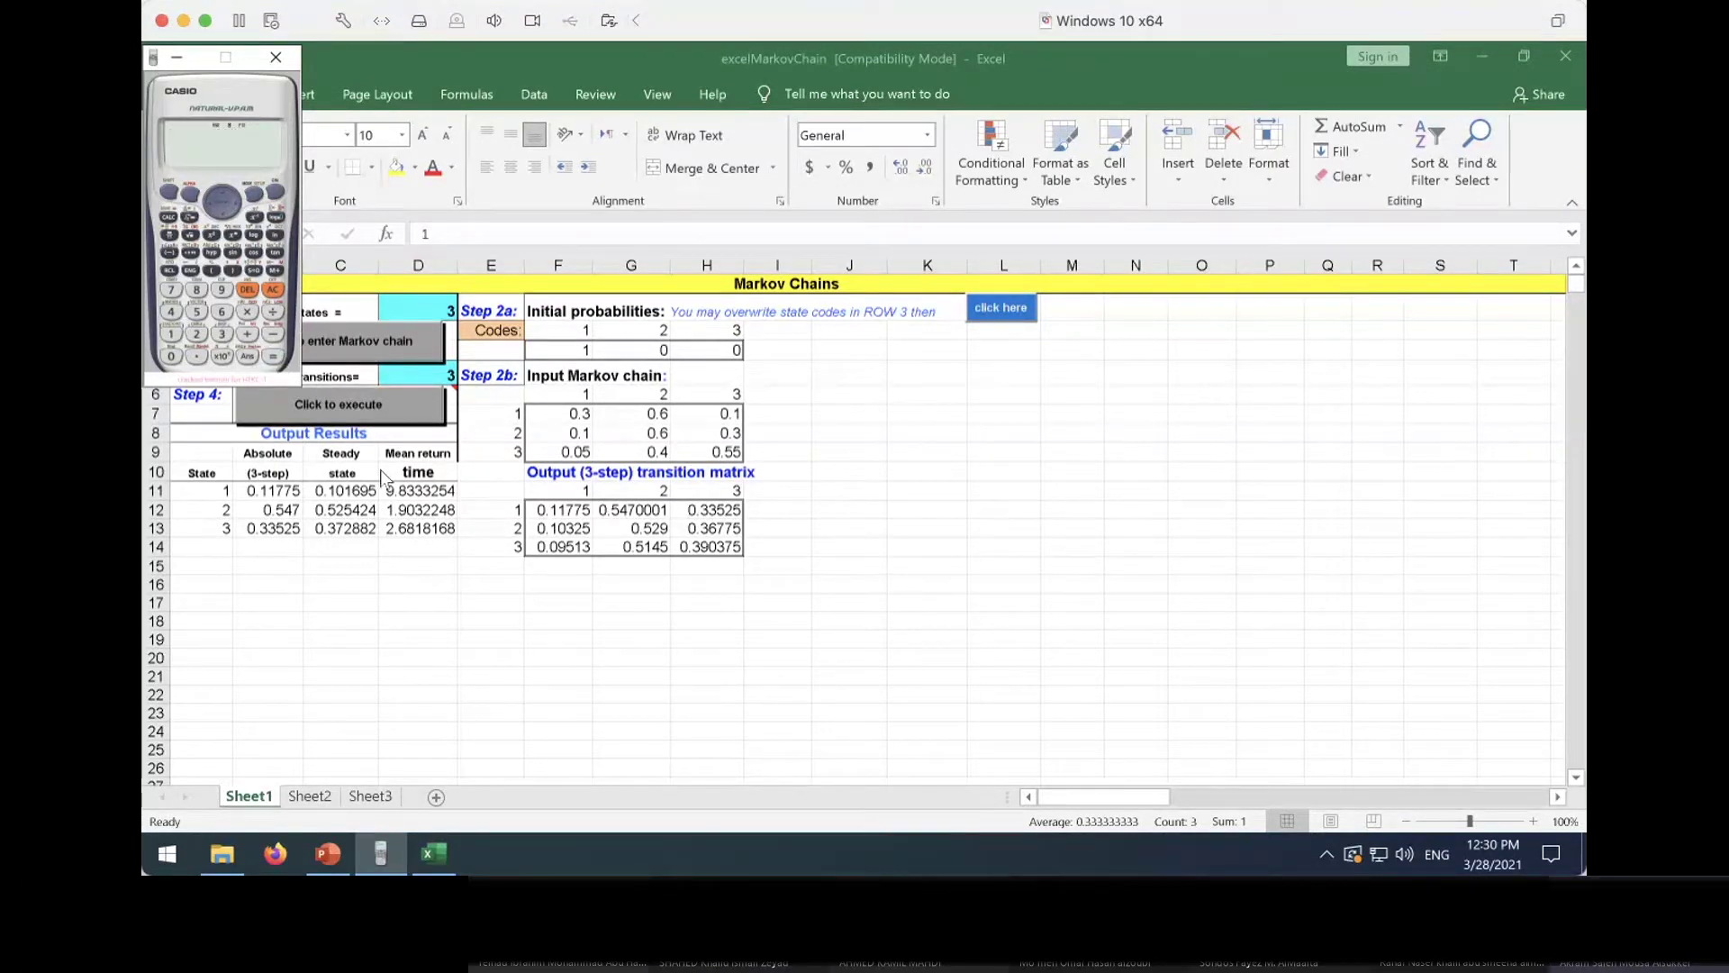
{"action": "left_click", "coordinate": [252, 288]}
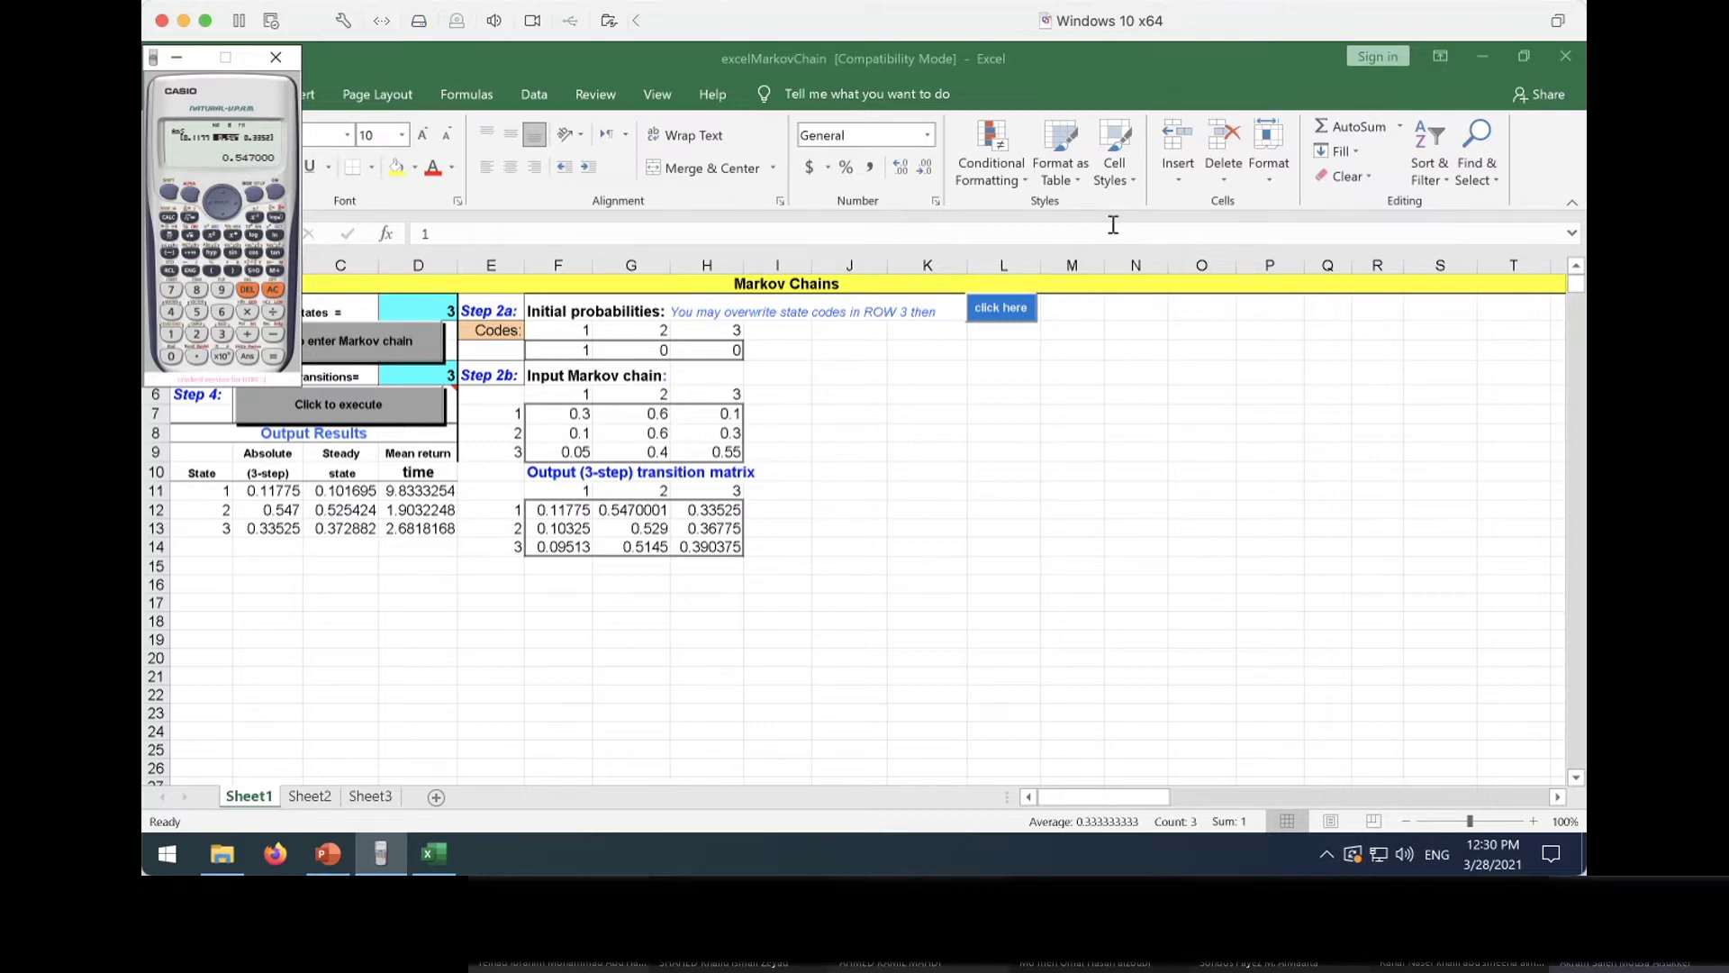
{"action": "key", "text": "Right"}
Raise MatA to a high power by repeated cubing and step through the first row for the steady-state probabilities
{"action": "left_click", "coordinate": [273, 289]}
{"action": "left_click", "coordinate": [172, 312]}
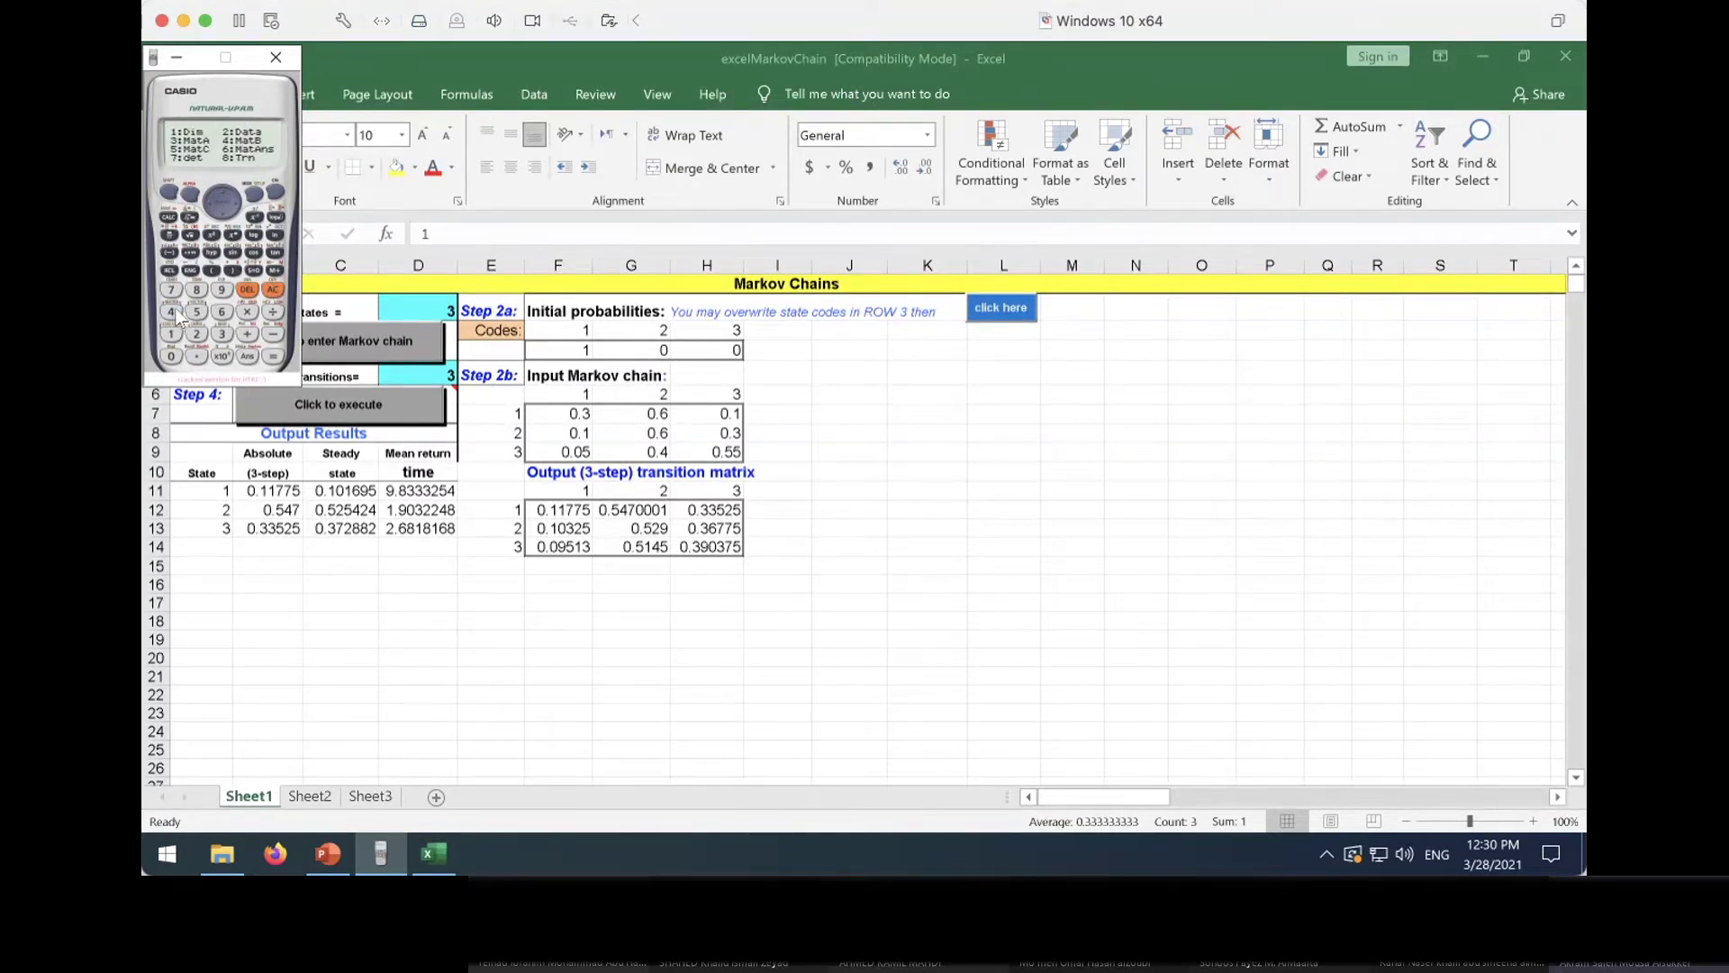
{"action": "left_click", "coordinate": [222, 338]}
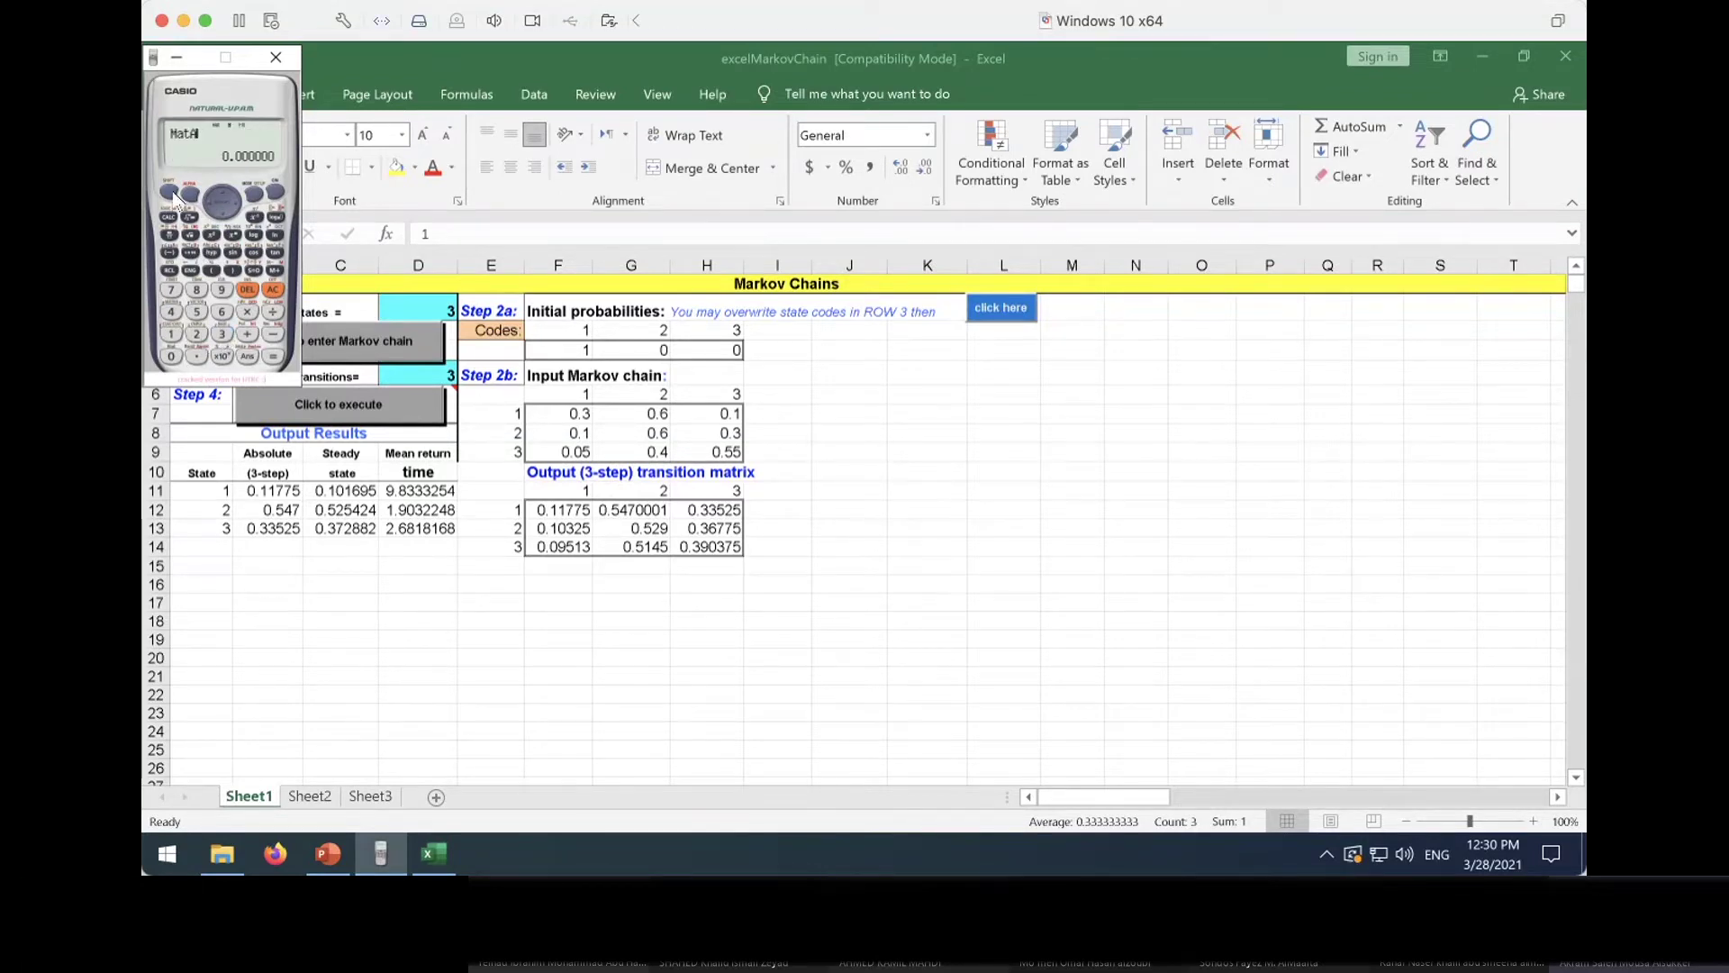
{"action": "left_click", "coordinate": [211, 236]}
{"action": "left_click", "coordinate": [169, 194]}
{"action": "left_click", "coordinate": [220, 237]}
{"action": "left_click", "coordinate": [273, 356]}
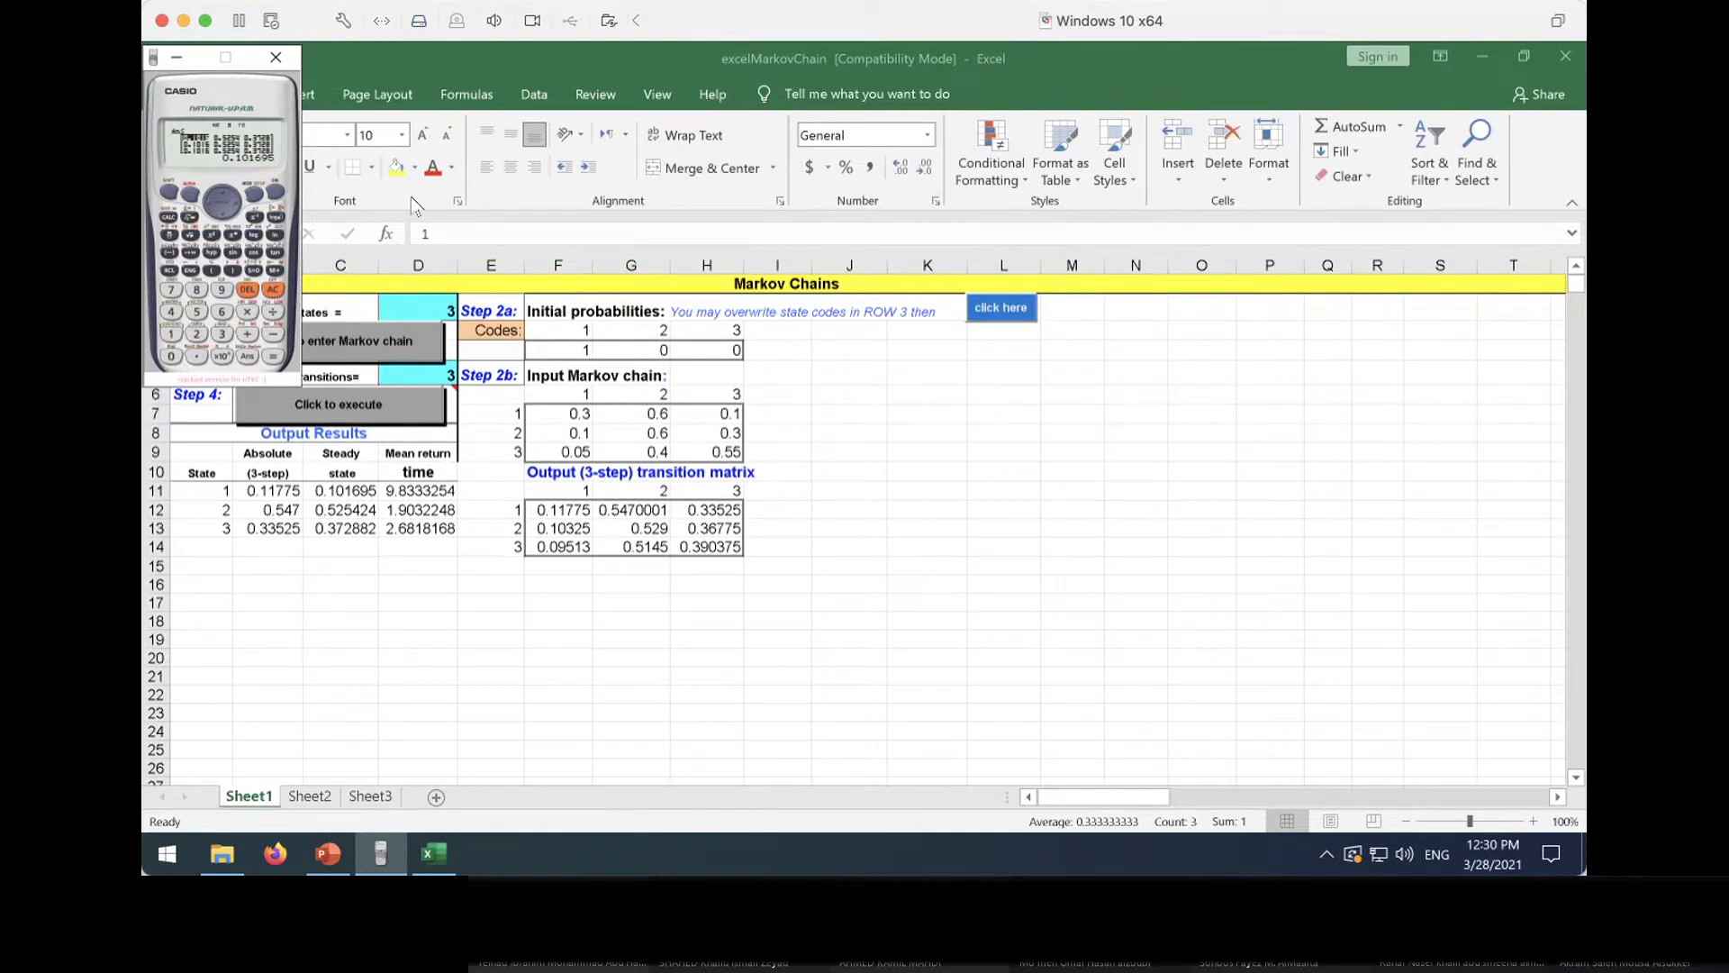
{"action": "key", "text": "Right"}
{"action": "key", "text": "Right"}
{"action": "key", "text": "Left"}
{"action": "key", "text": "Left"}
Return to the excelMarkovChain workbook and relabel the first state column of the input Markov chain as G
{"action": "left_click_drag", "start_coordinate": [532, 507], "coordinate": [703, 543]}
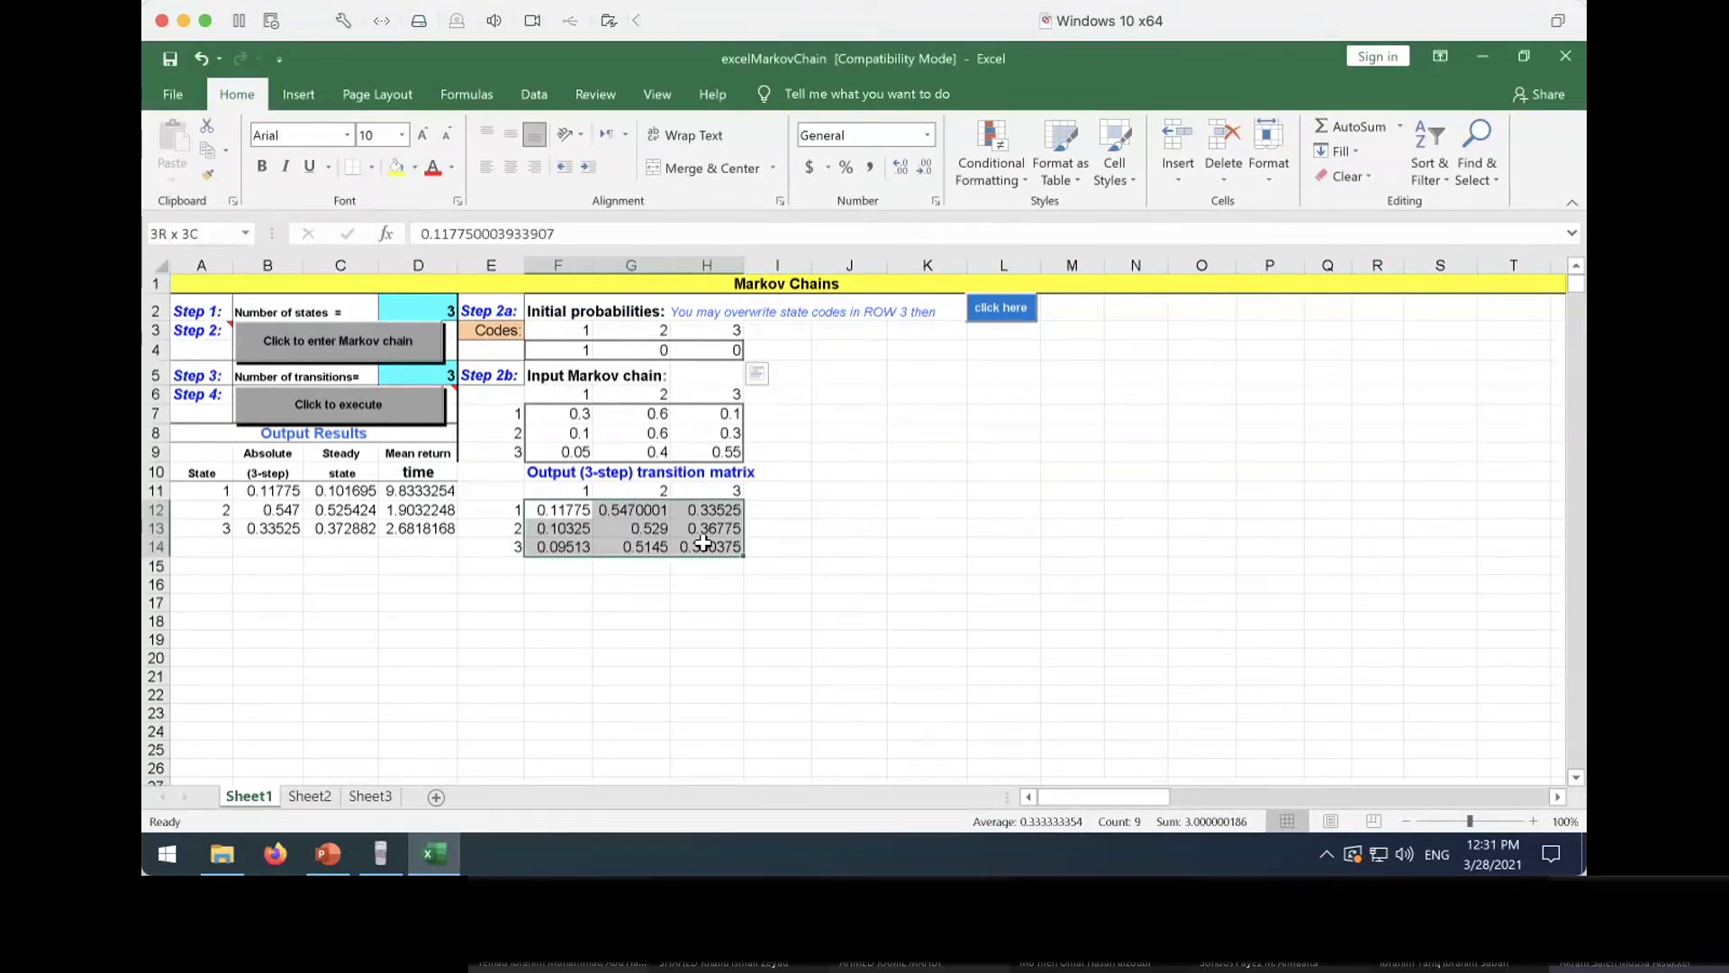
{"action": "left_click", "coordinate": [551, 396]}
{"action": "left_click_drag", "start_coordinate": [547, 404], "coordinate": [716, 449]}
{"action": "left_click", "coordinate": [564, 389]}
{"action": "type", "text": "G"}
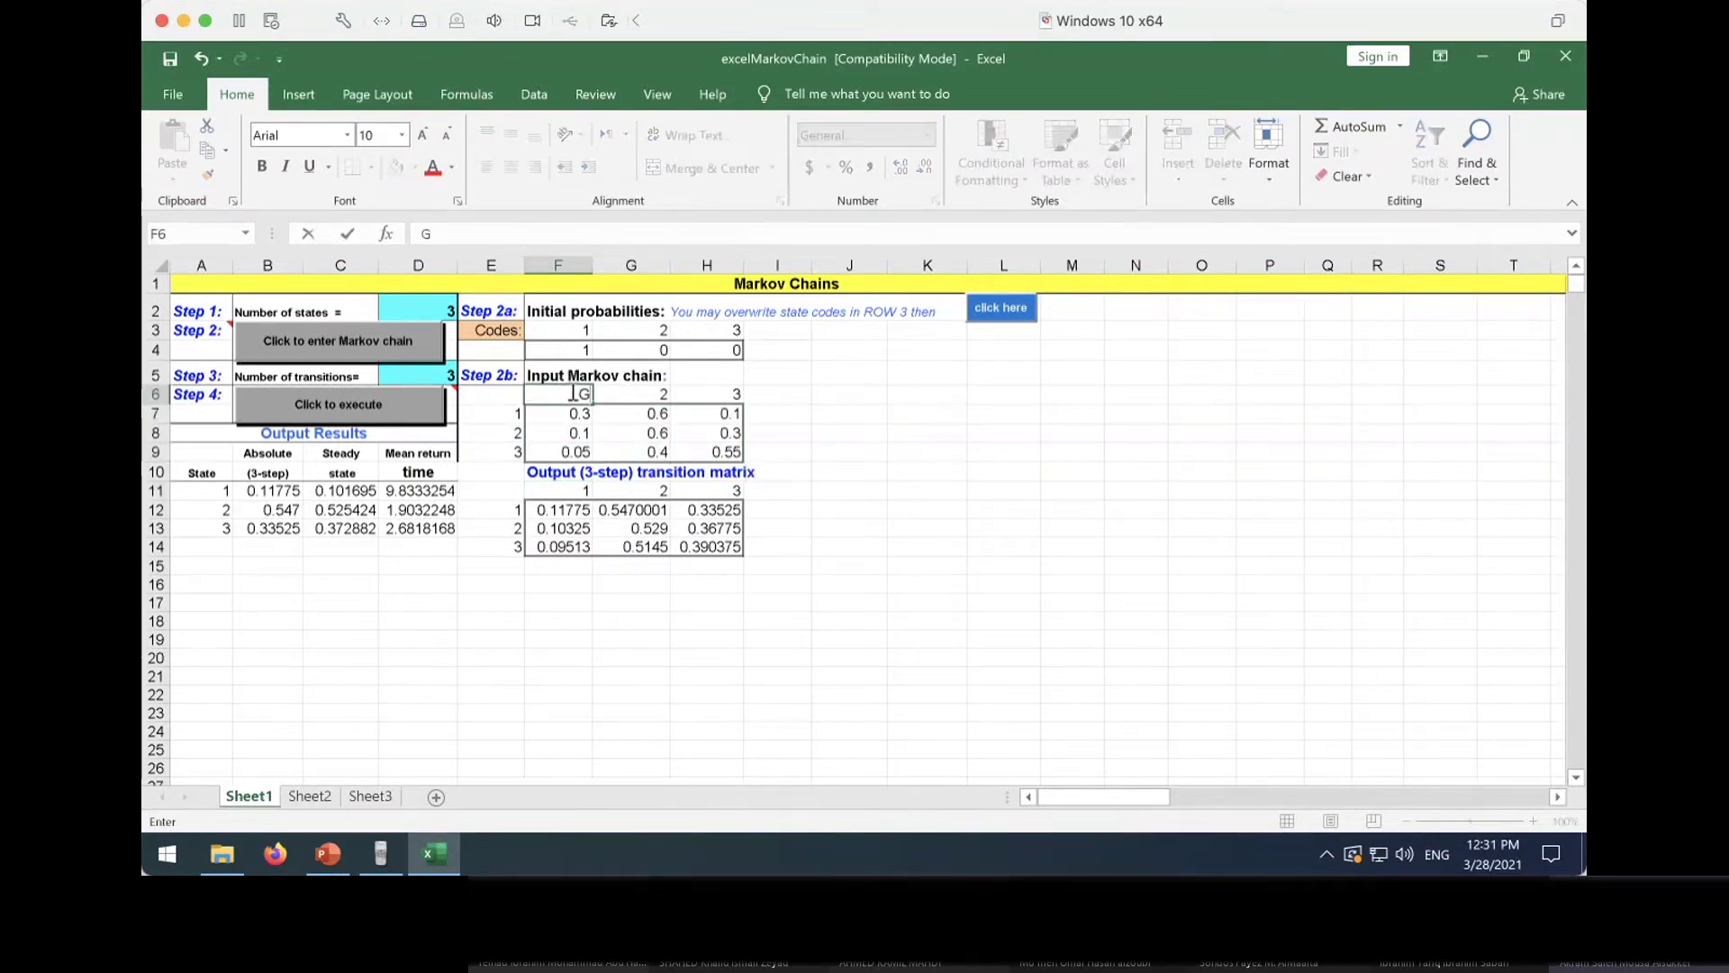
{"action": "key", "text": "Return"}
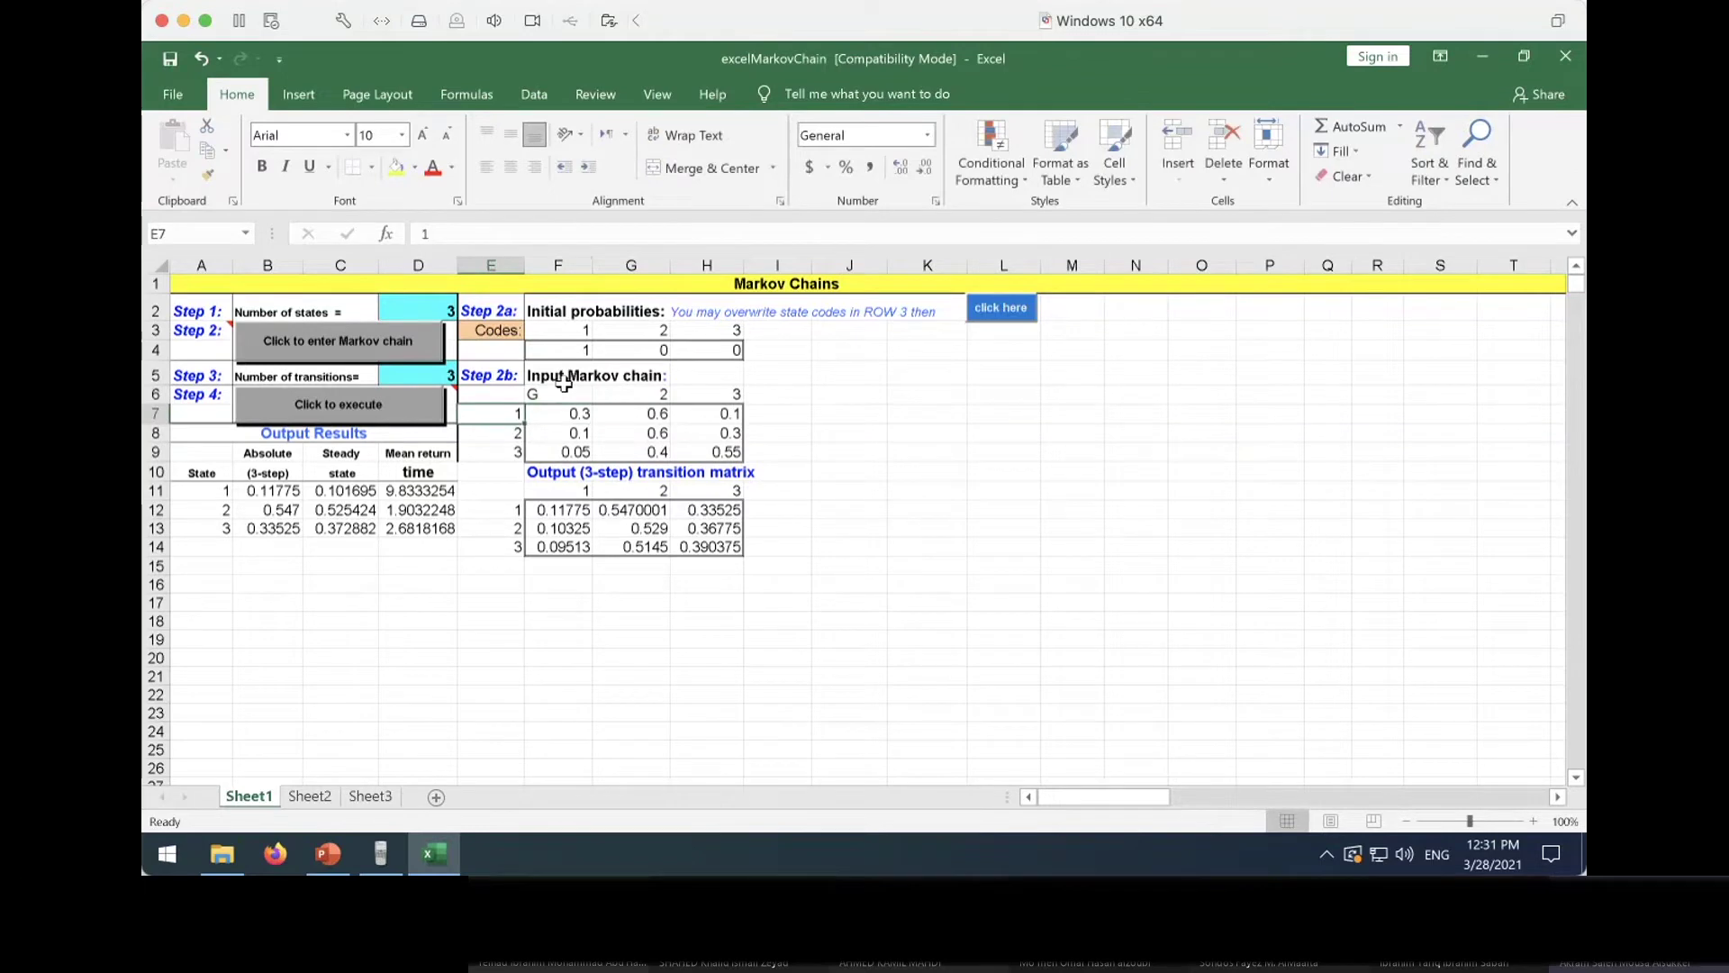
Label the first row of the input Markov chain G and its second and third columns F and P
{"action": "key", "text": "Up"}
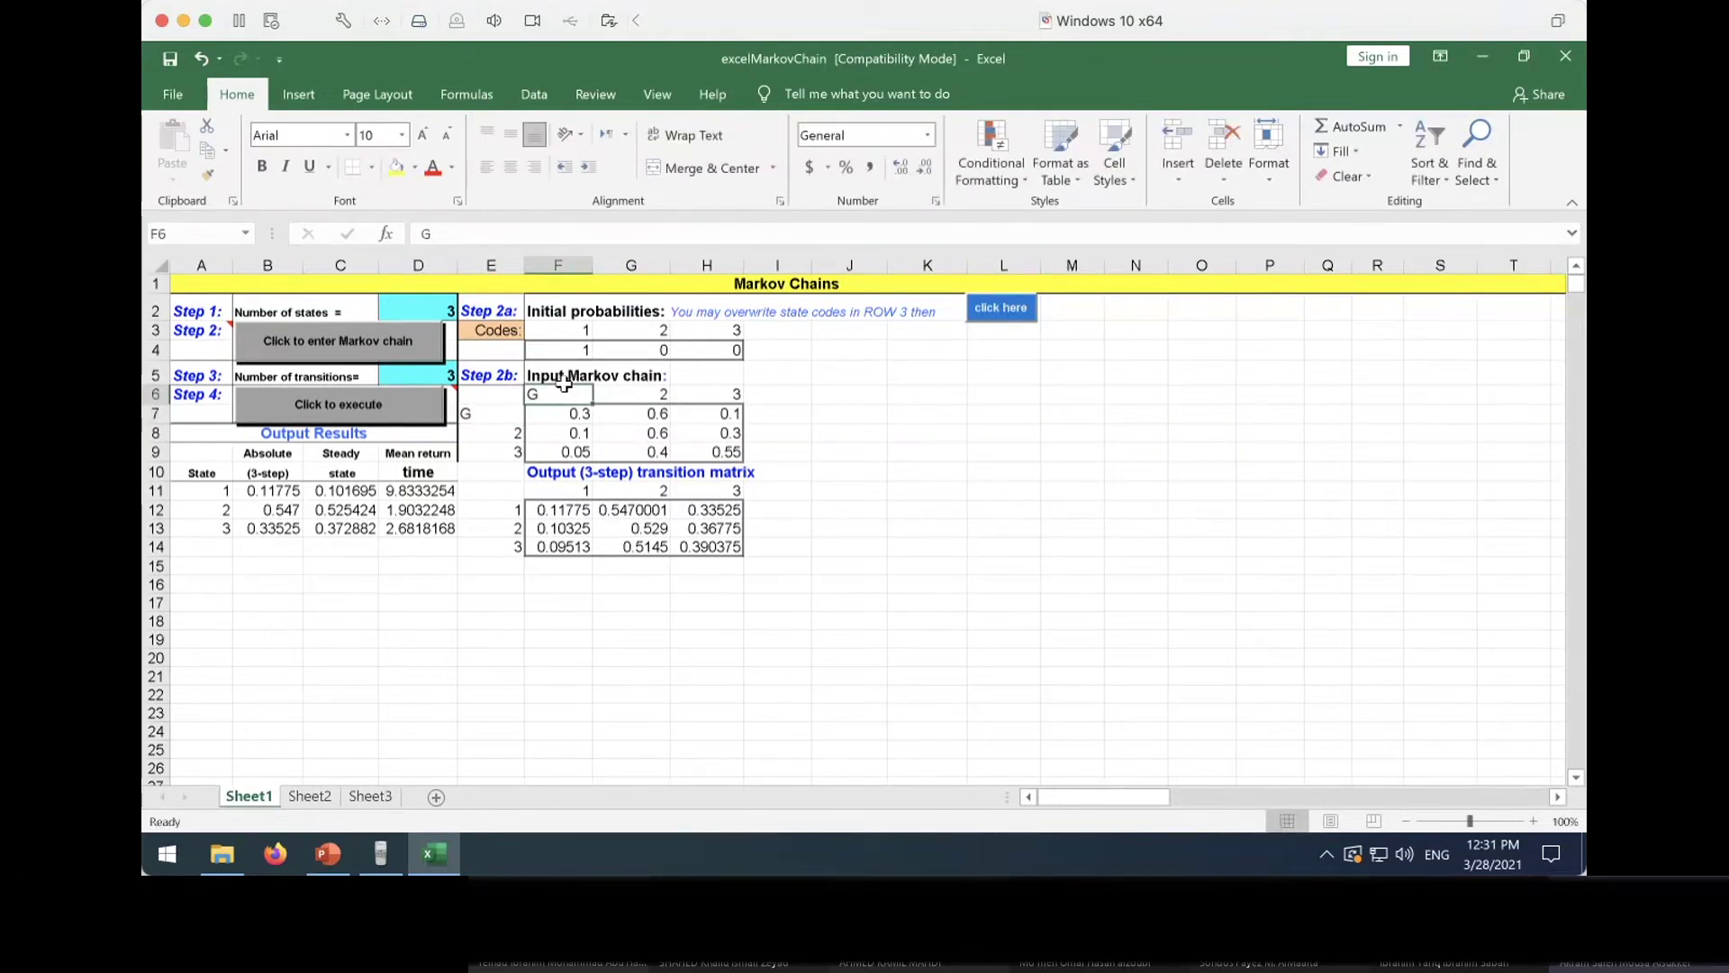
{"action": "key", "text": "Right"}
{"action": "key", "text": "Up"}
{"action": "key", "text": "Up"}
{"action": "key", "text": "Up"}
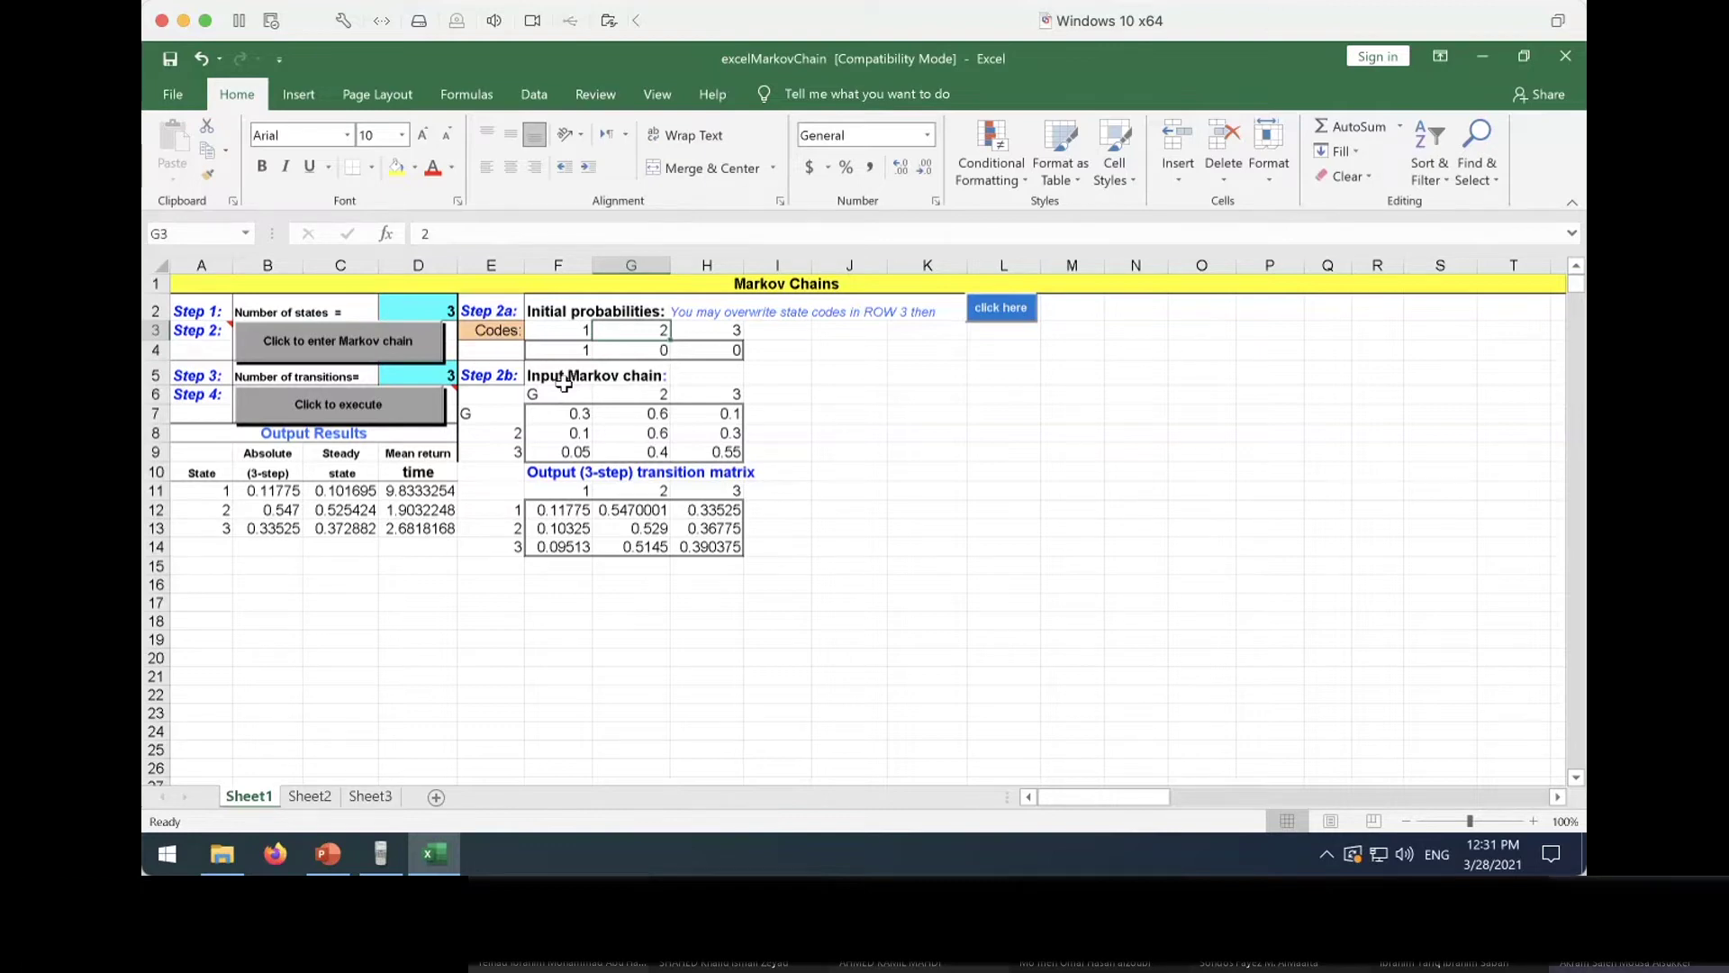
{"action": "left_click", "coordinate": [630, 393]}
{"action": "type", "text": "F"}
{"action": "key", "text": "Tab"}
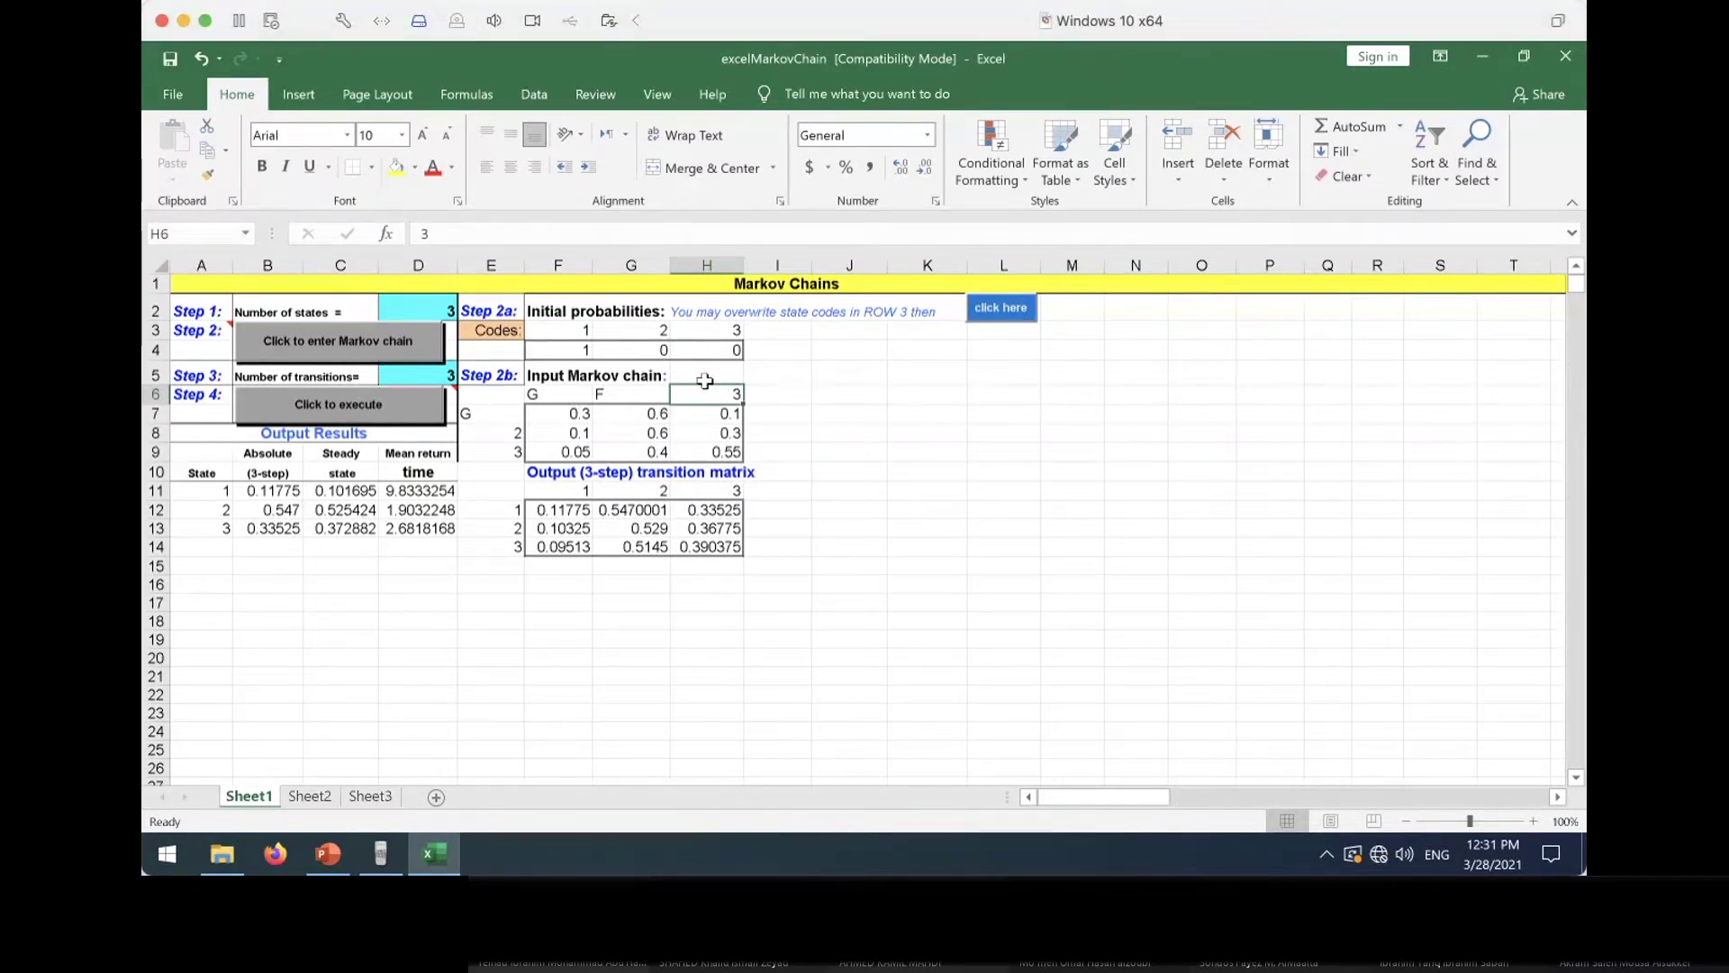
{"action": "type", "text": "B"}
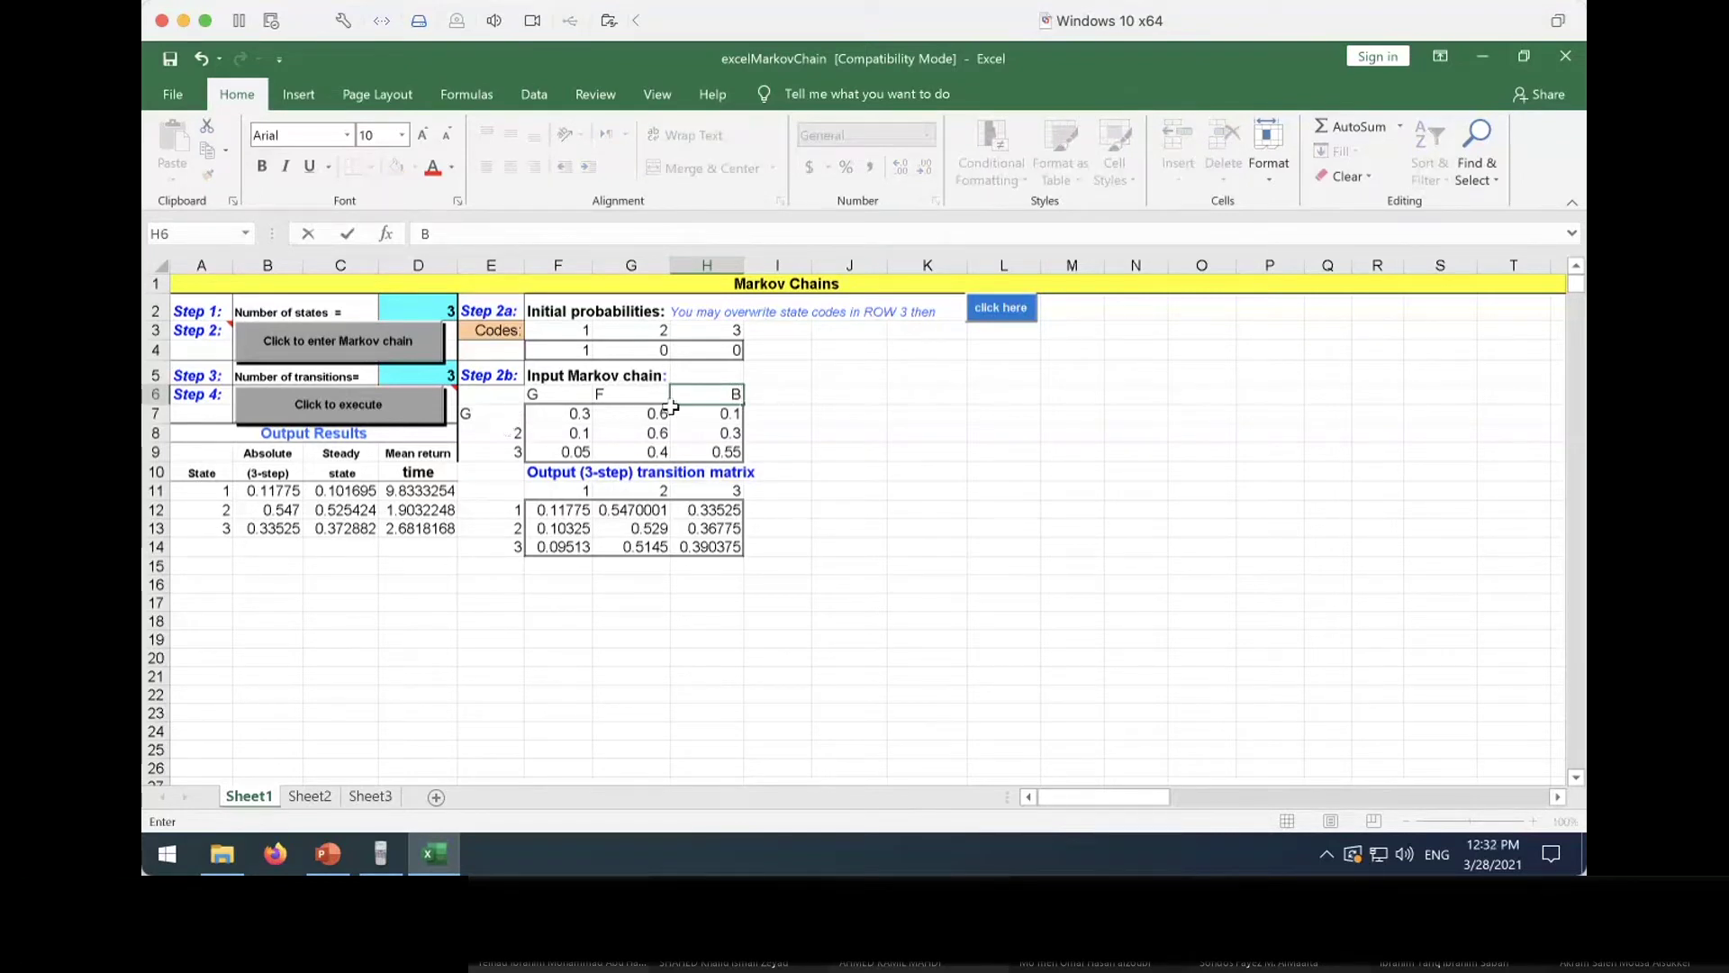
{"action": "key", "text": "BackSpace"}
{"action": "type", "text": "P"}
{"action": "key", "text": "Return"}
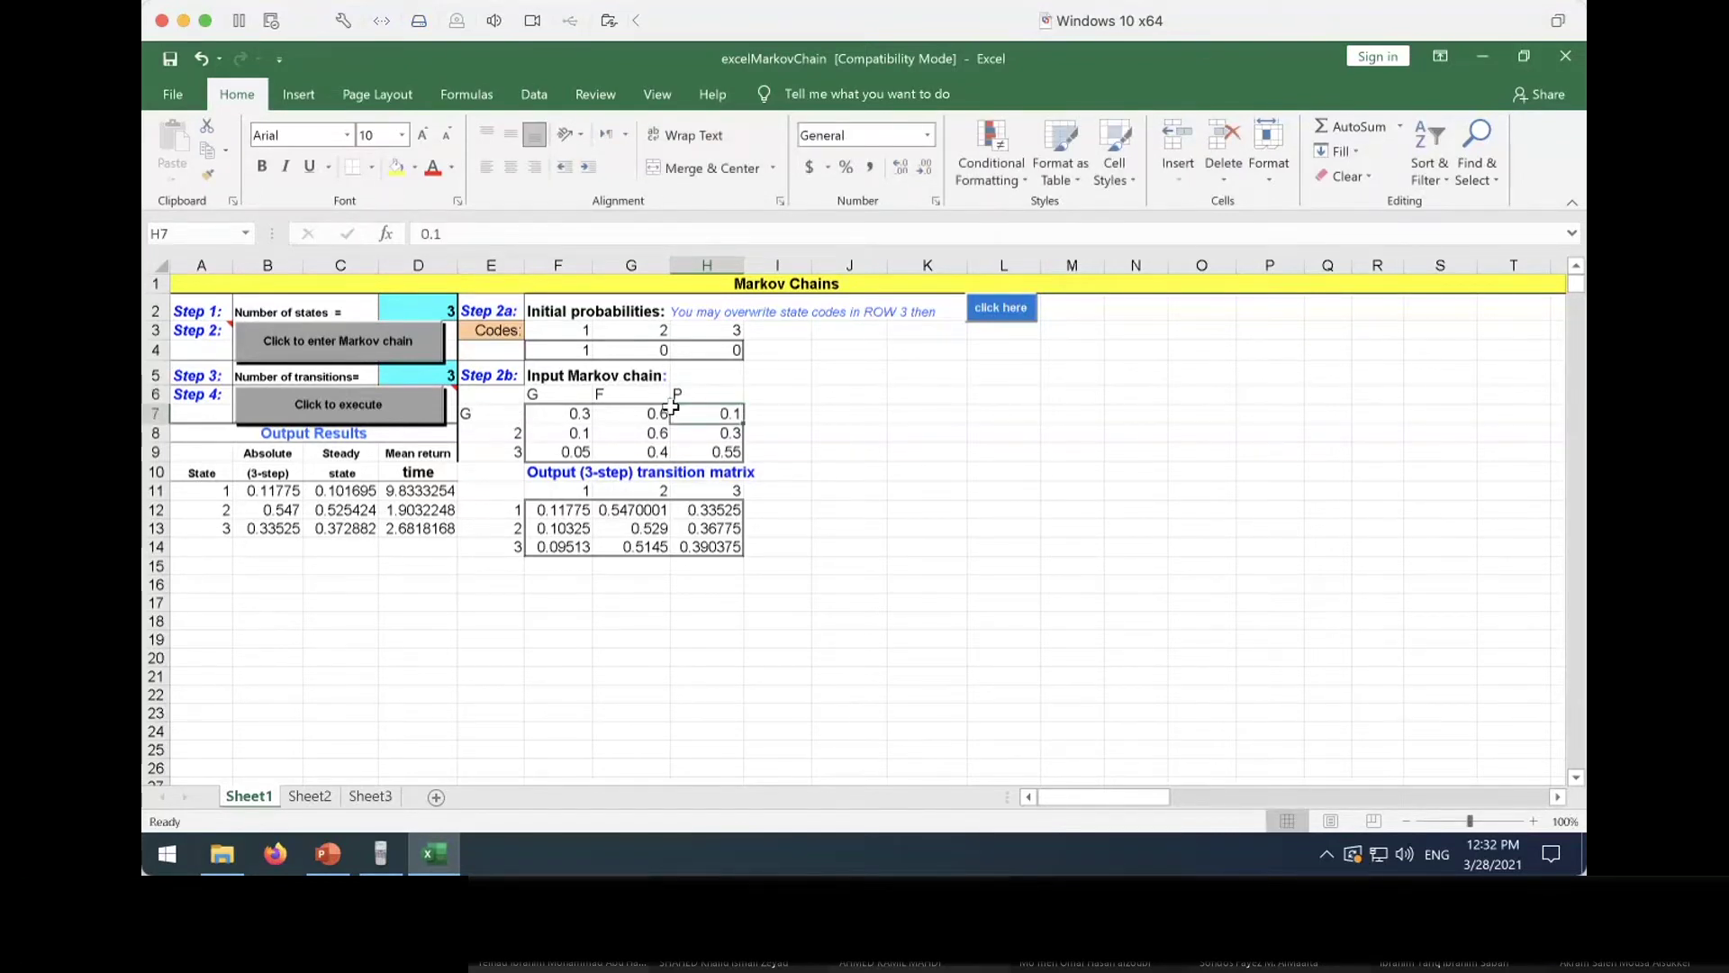
Examine the input transition matrix and the steady-state probabilities in the output results
{"action": "left_click", "coordinate": [785, 470]}
{"action": "left_click", "coordinate": [537, 393]}
{"action": "left_click_drag", "start_coordinate": [539, 412], "coordinate": [711, 452]}
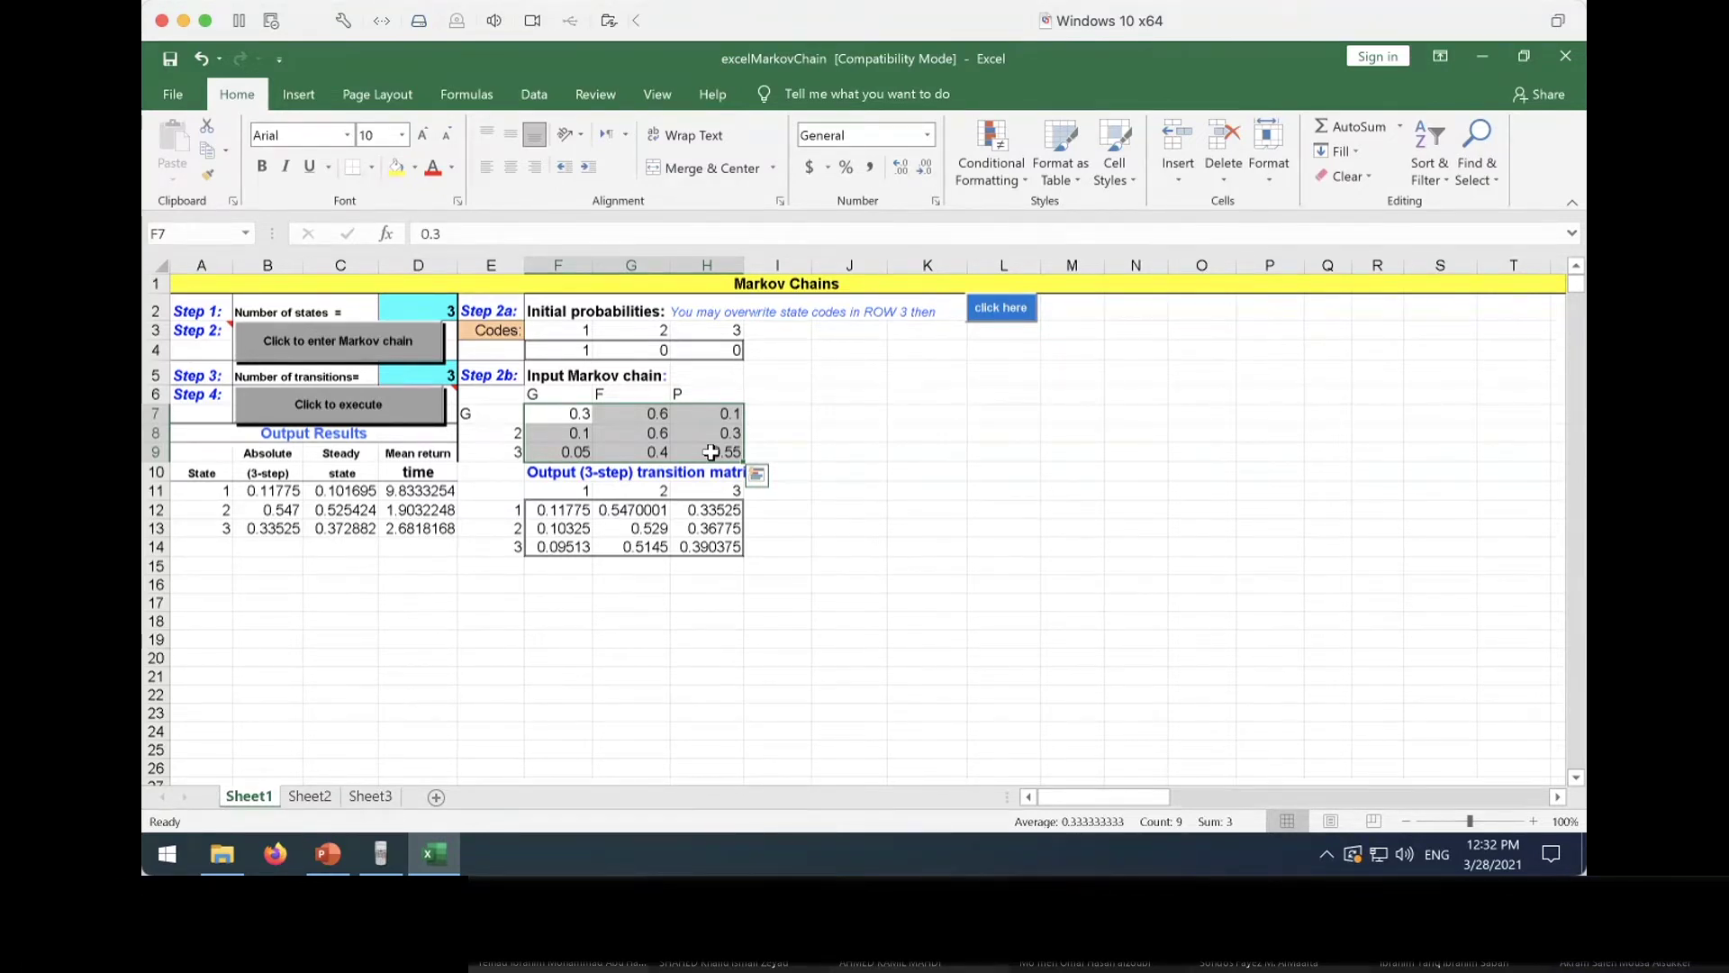
{"action": "left_click", "coordinate": [338, 494]}
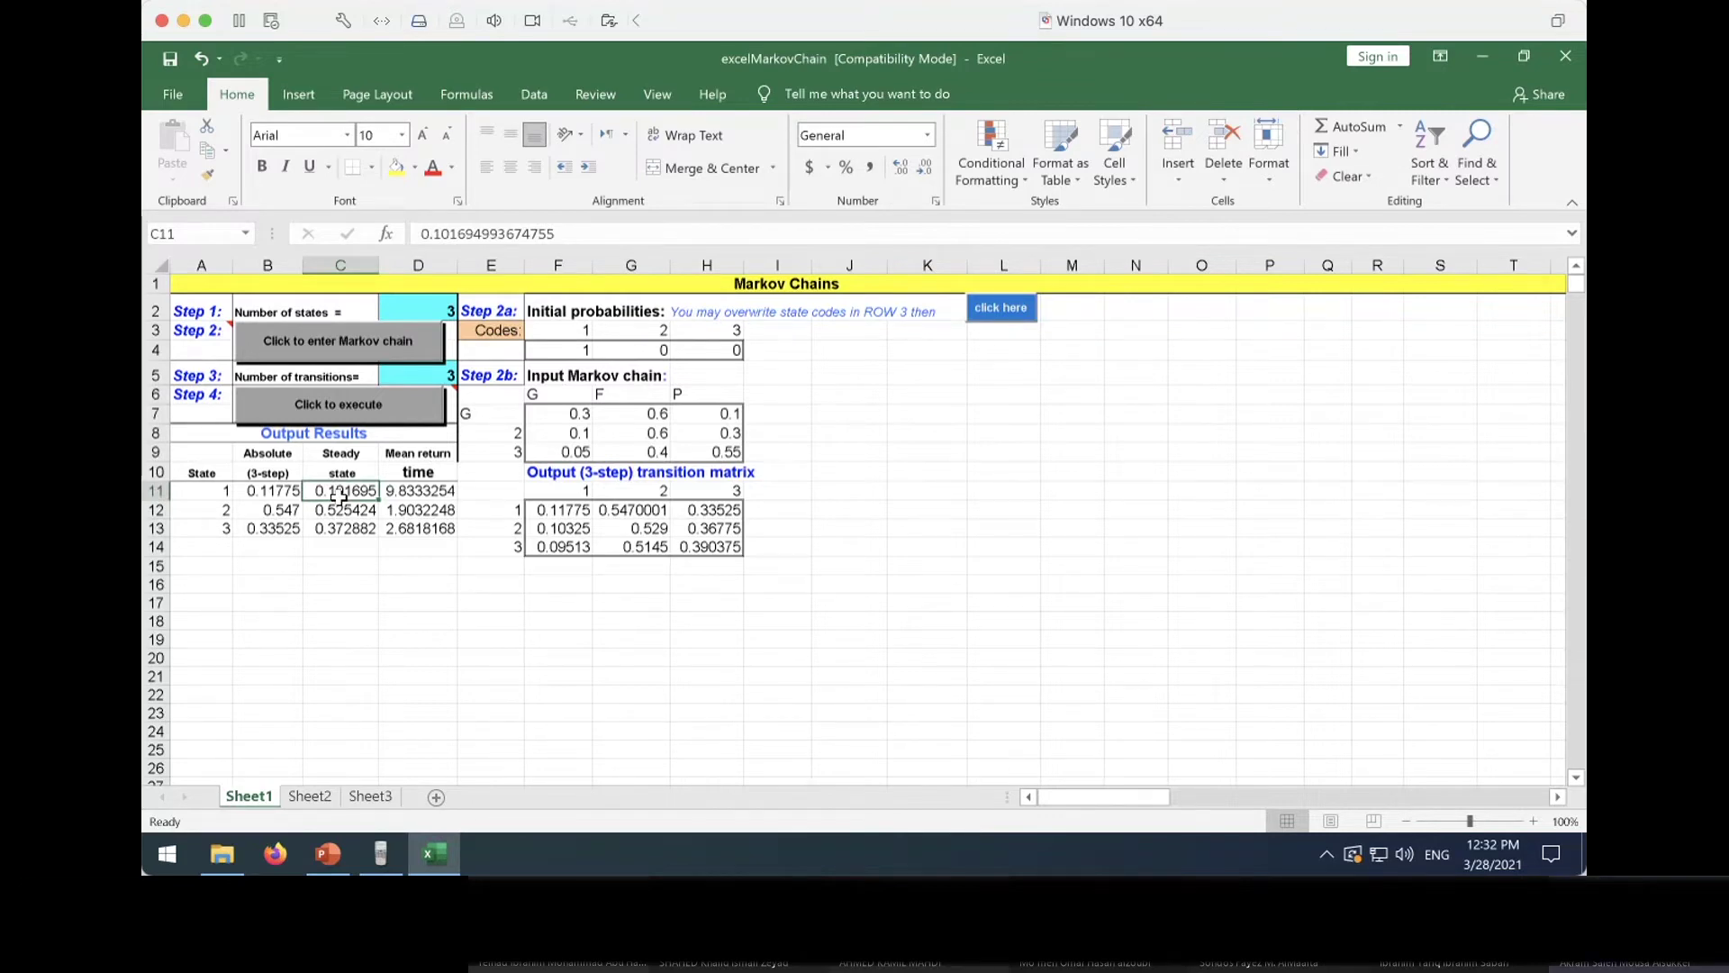
{"action": "left_click_drag", "start_coordinate": [339, 494], "coordinate": [340, 533]}
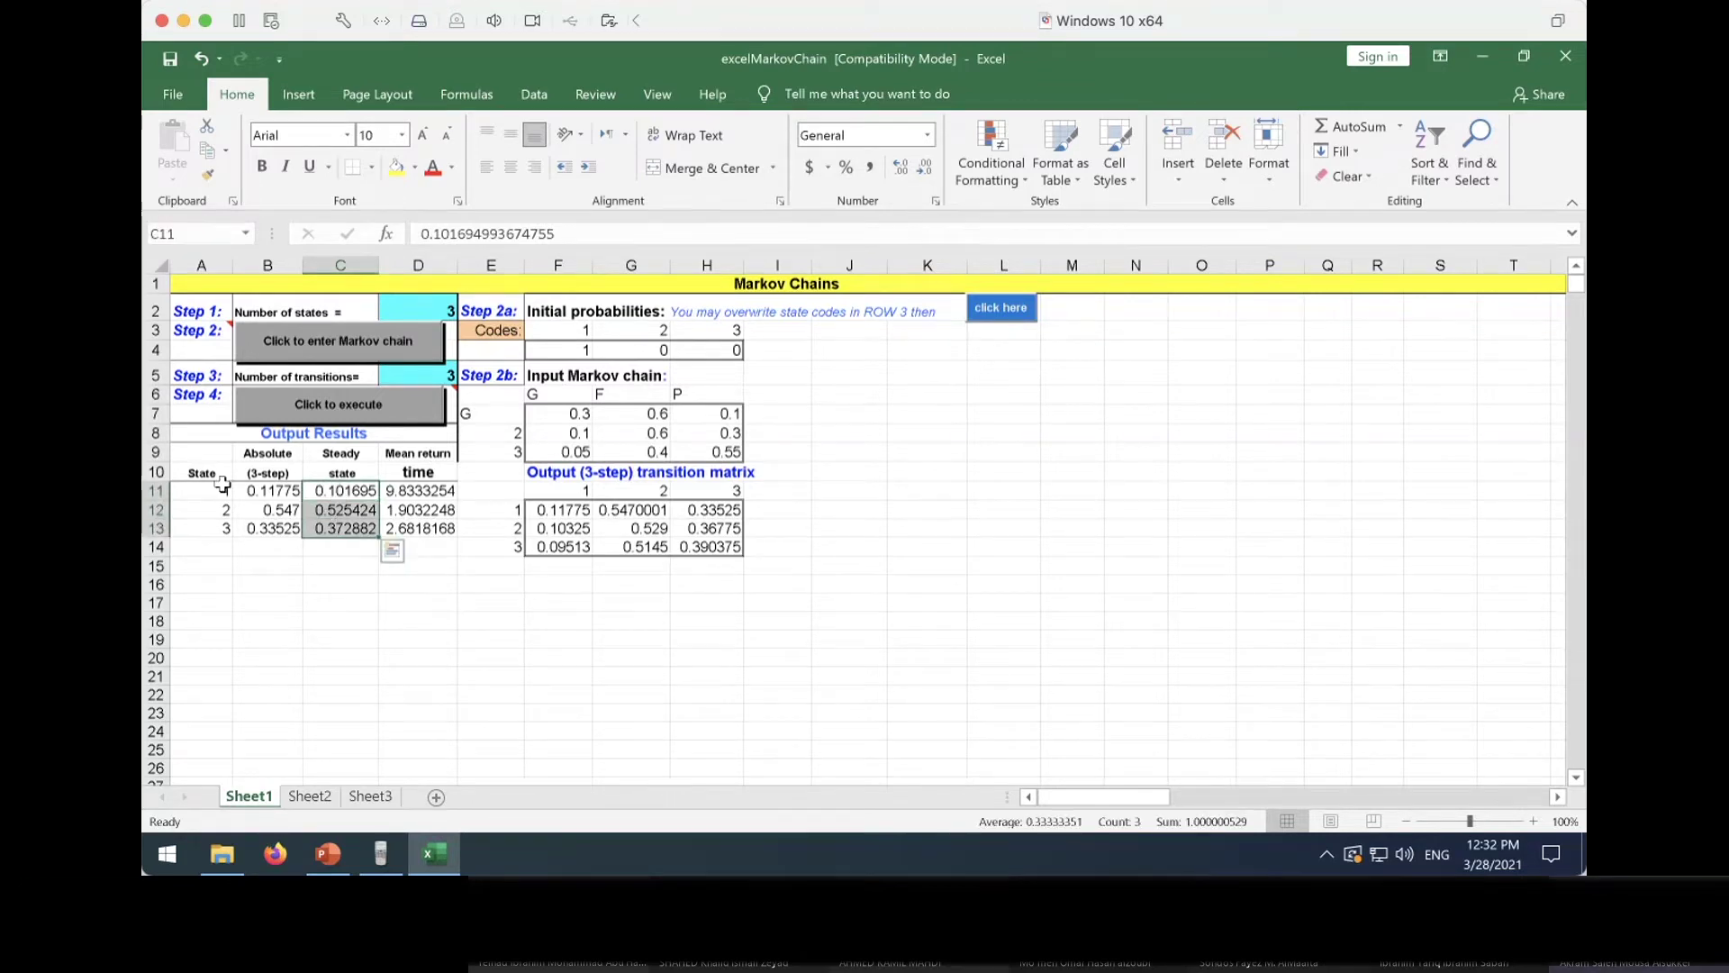
Match each output state with its code in the initial probabilities and check its steady-state probability
{"action": "left_click", "coordinate": [214, 486]}
{"action": "left_click", "coordinate": [550, 327]}
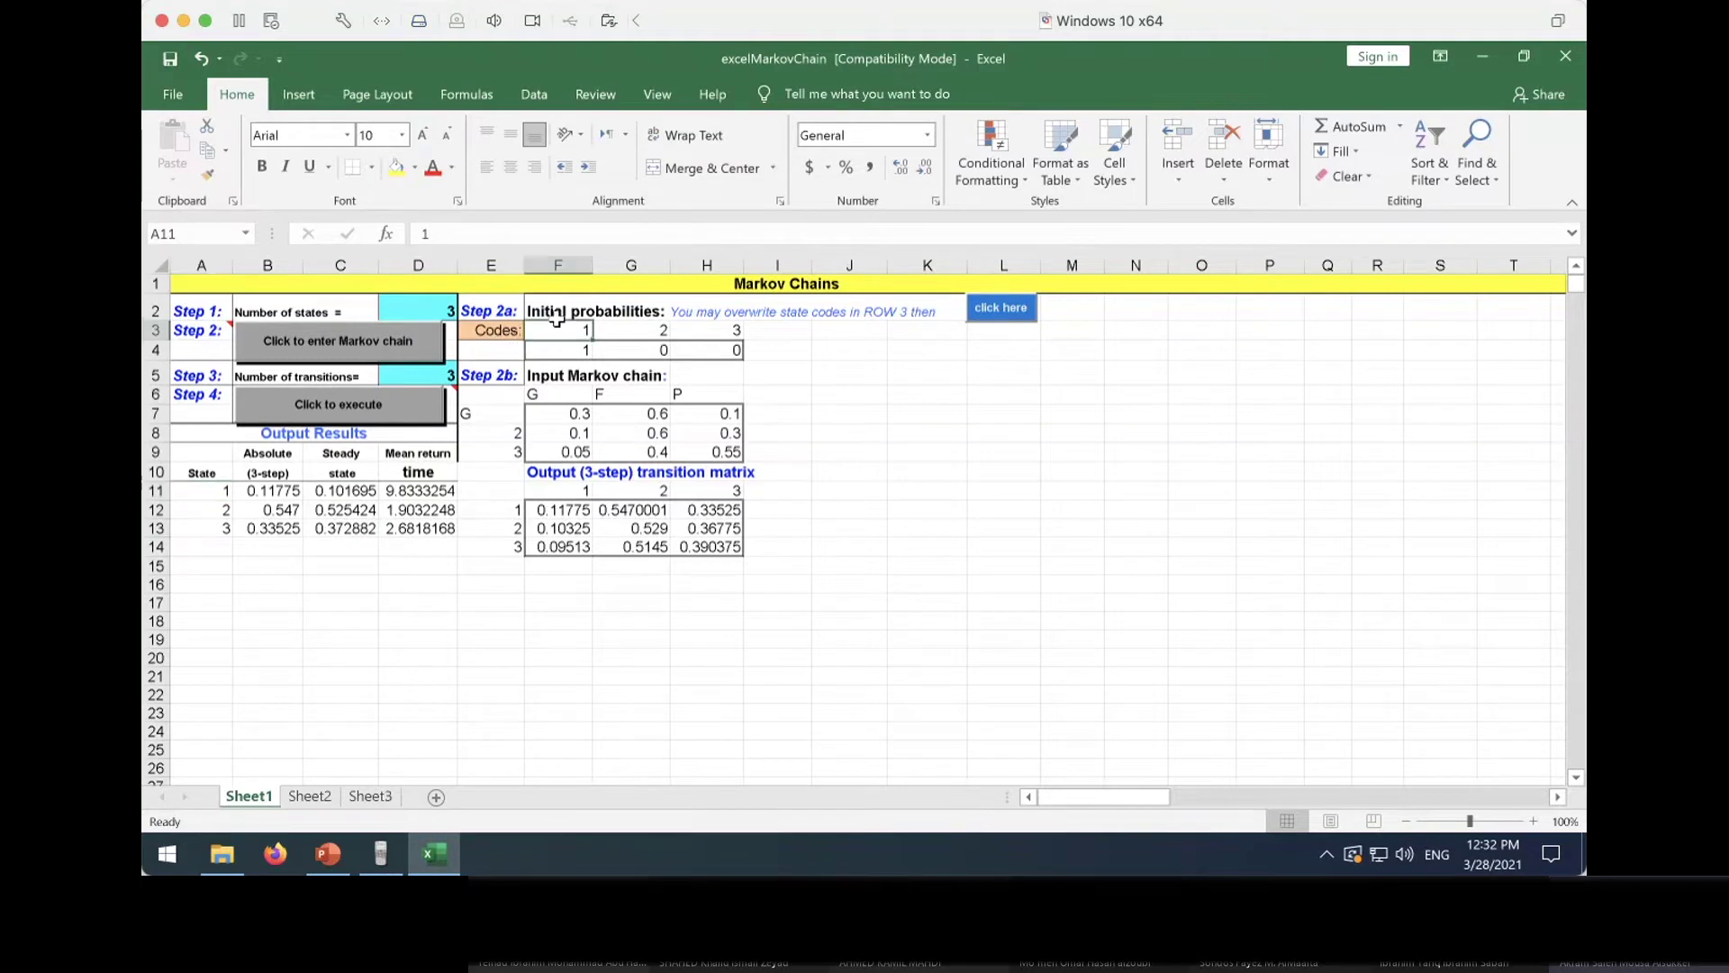
{"action": "left_click", "coordinate": [218, 507]}
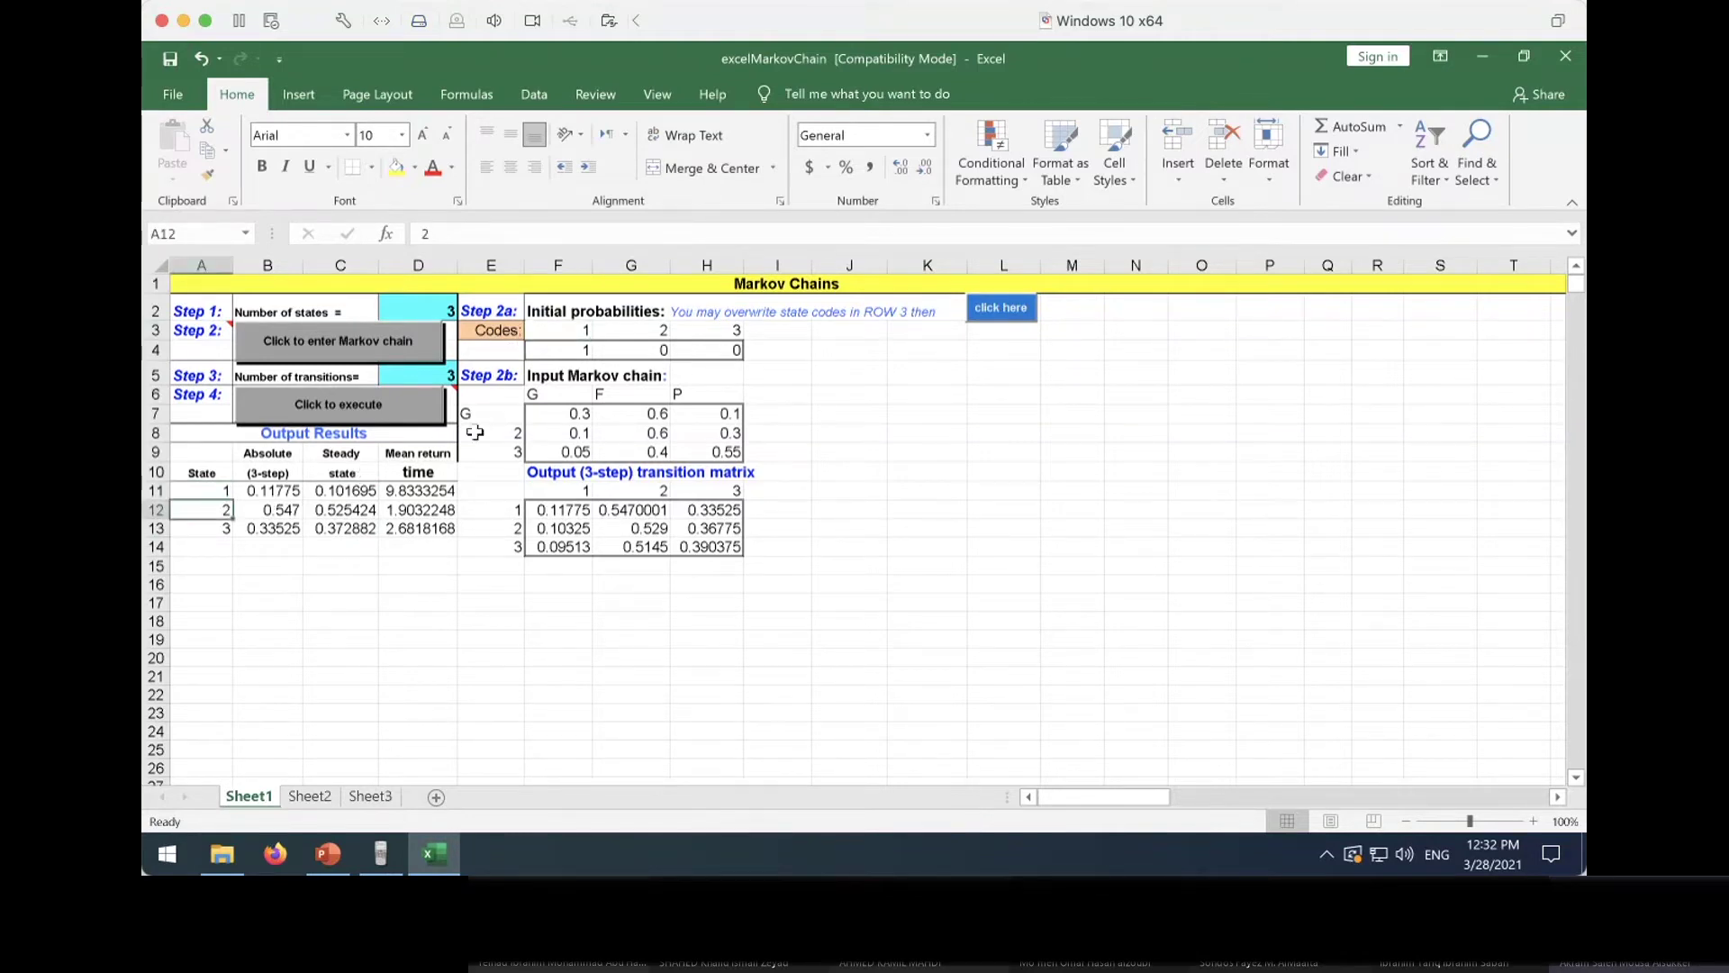
{"action": "left_click", "coordinate": [630, 327]}
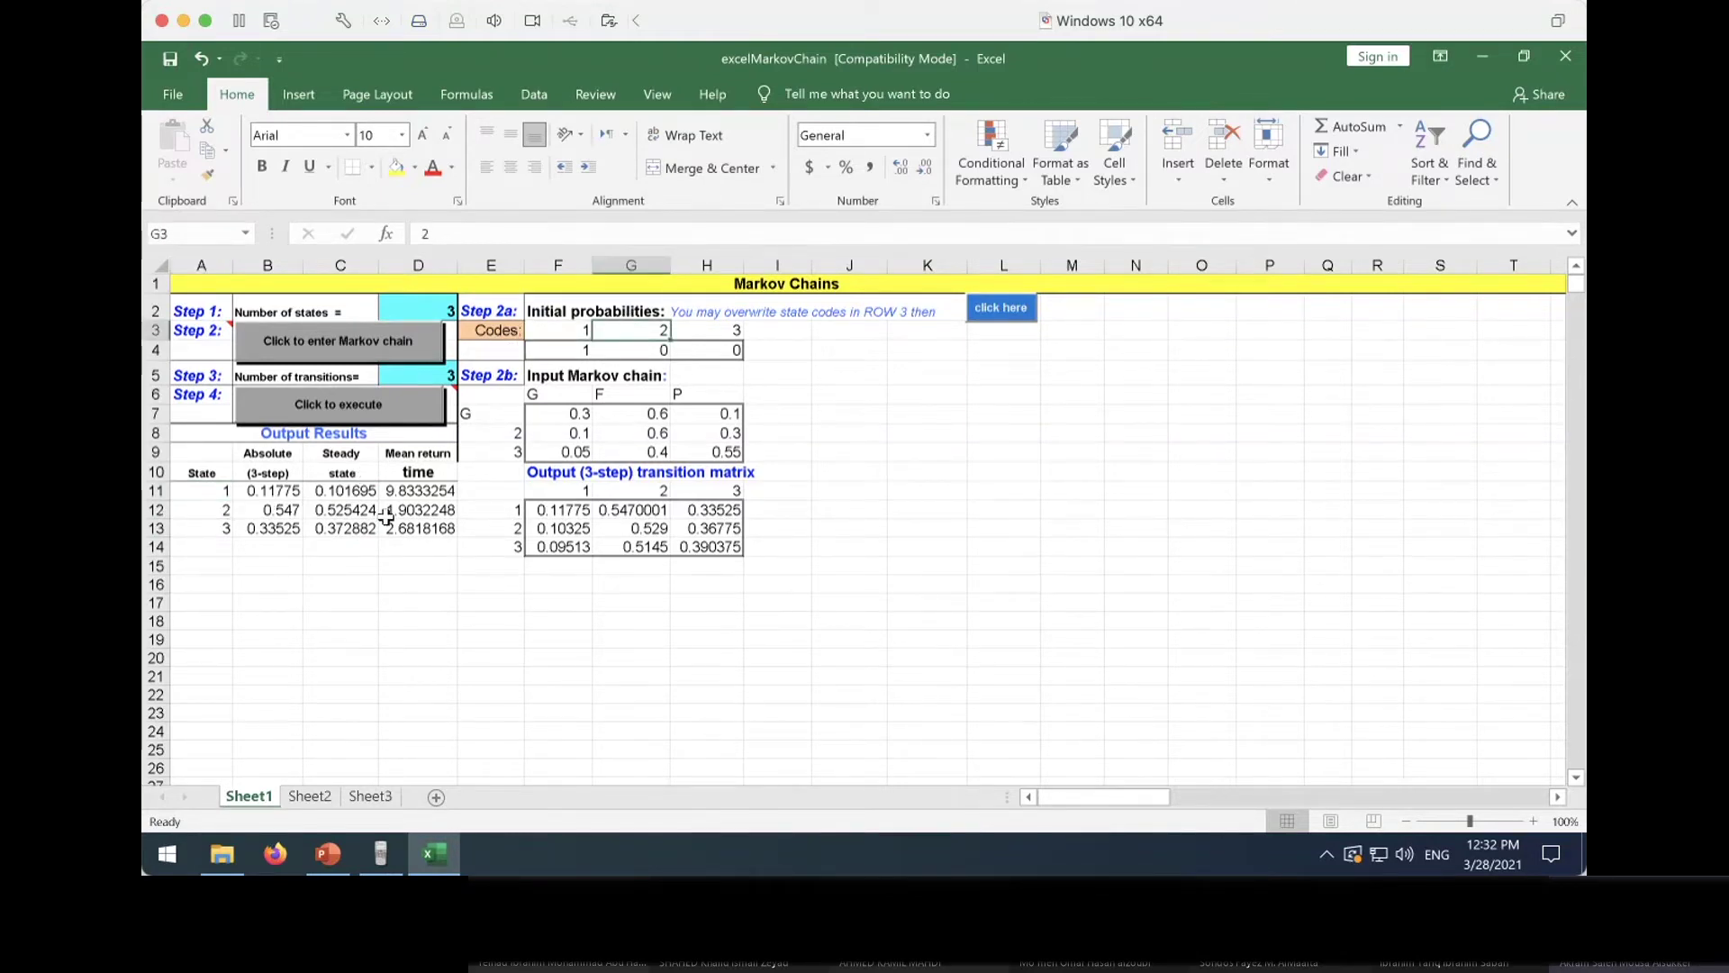
{"action": "left_click", "coordinate": [340, 509]}
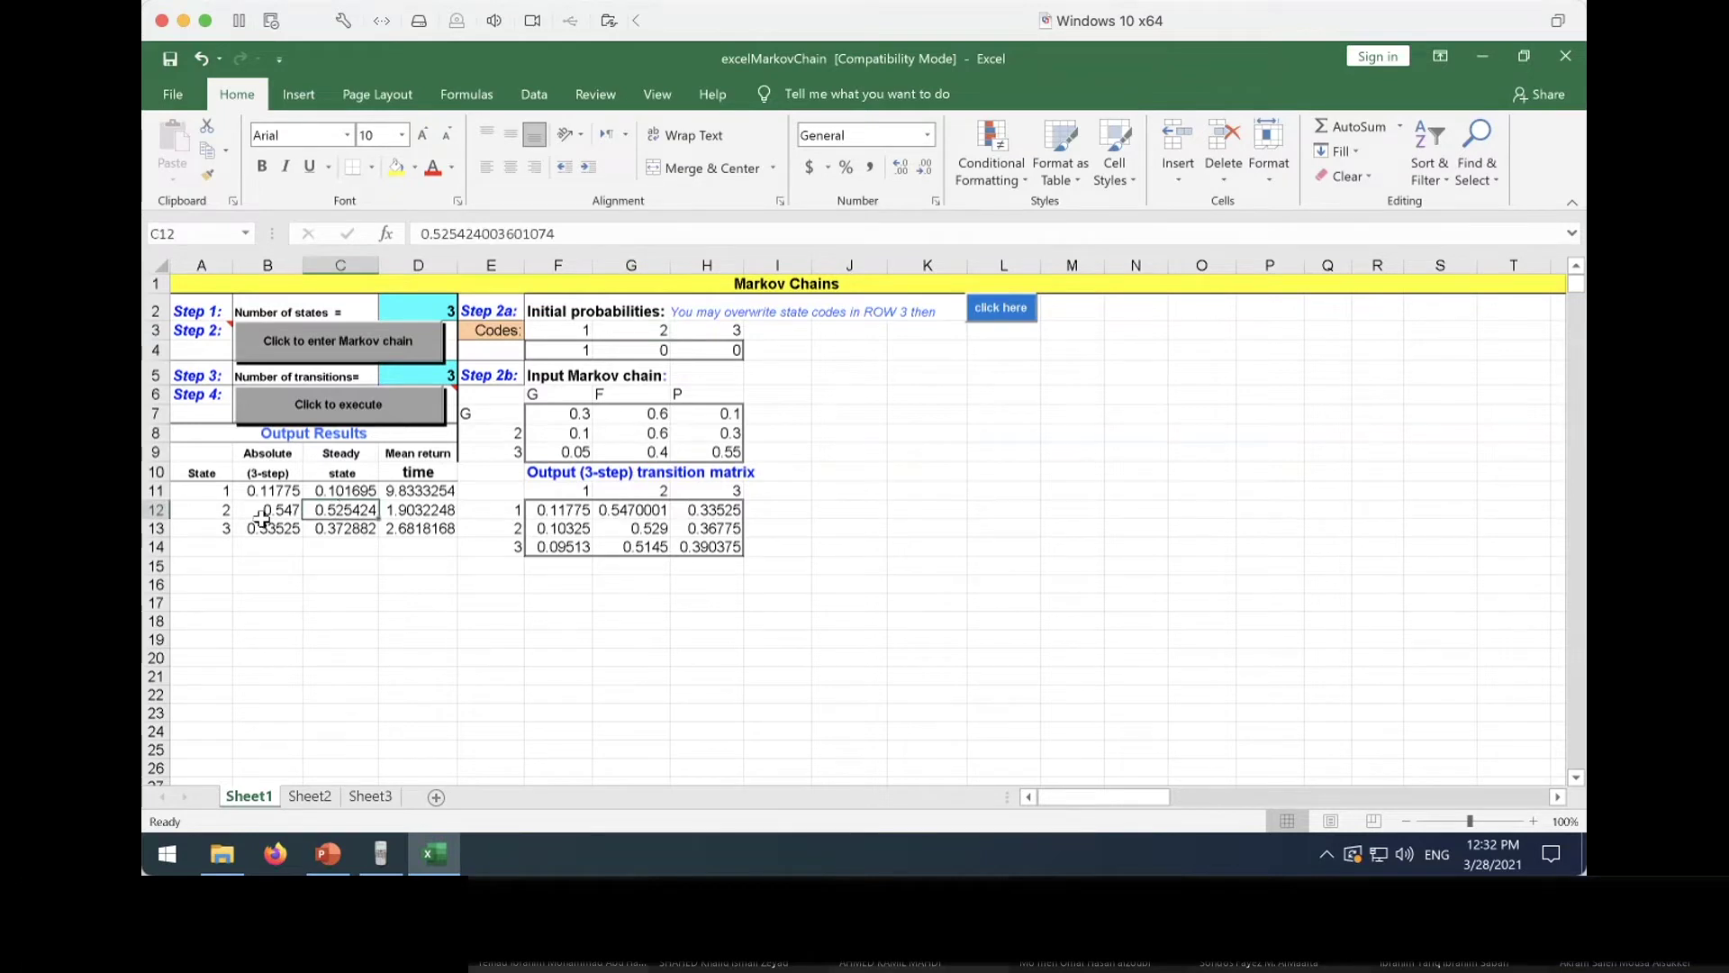
{"action": "left_click", "coordinate": [210, 524]}
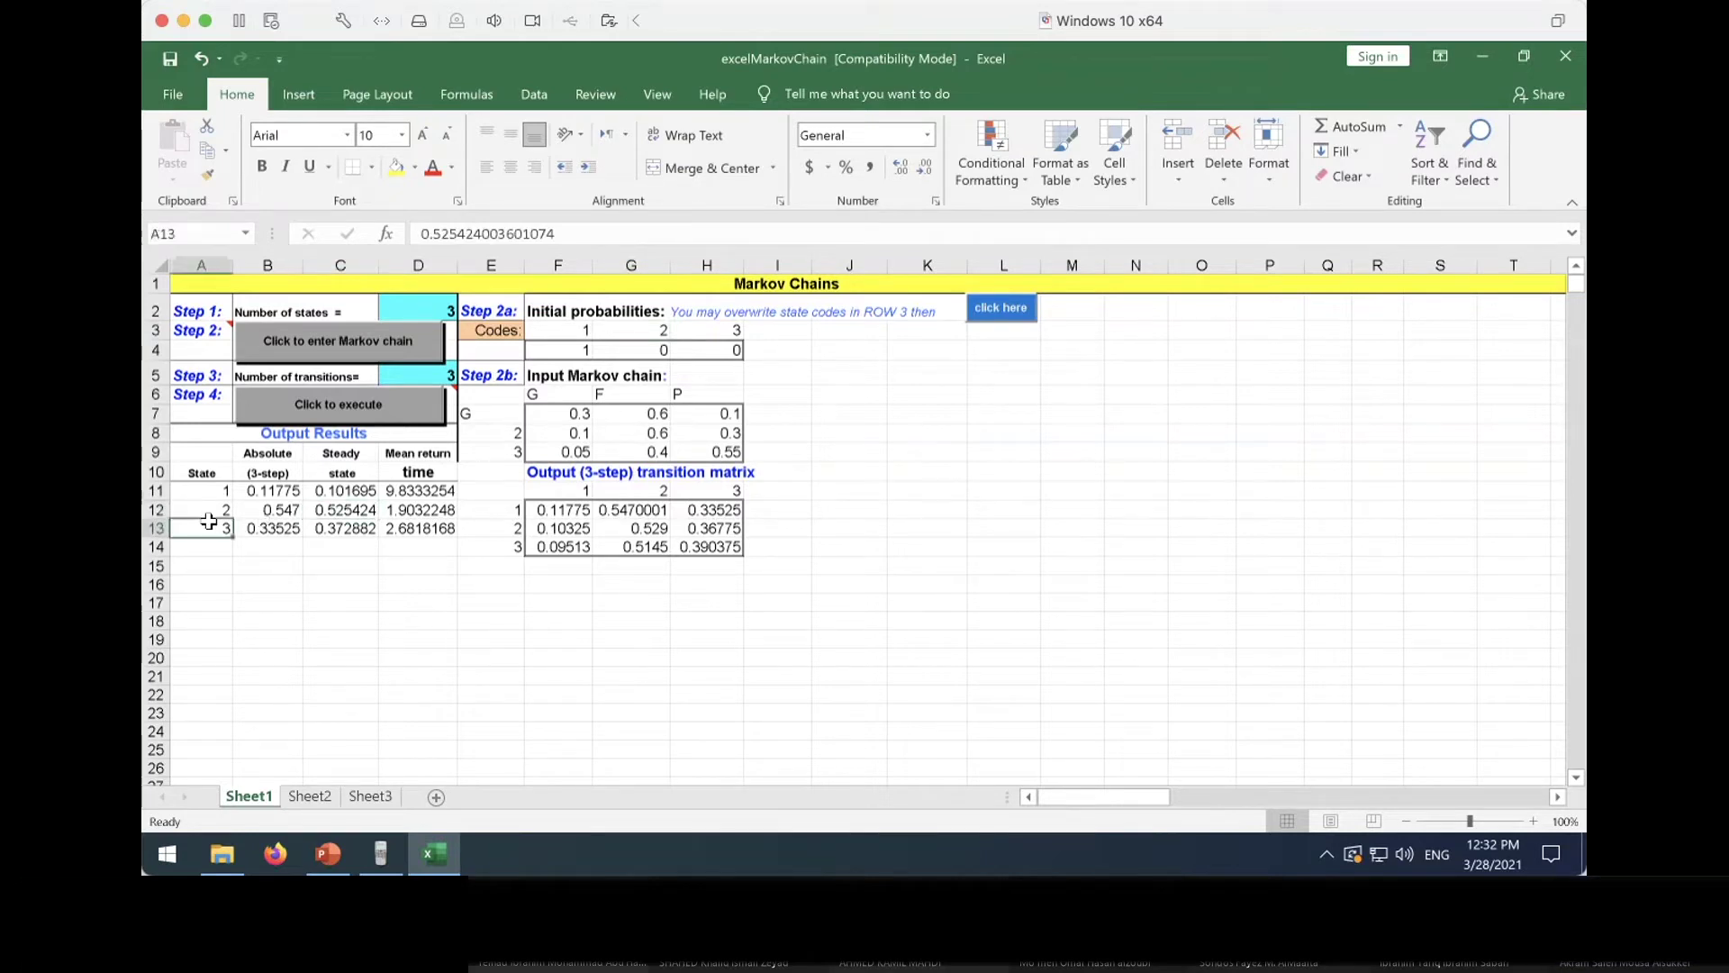
{"action": "left_click", "coordinate": [717, 328]}
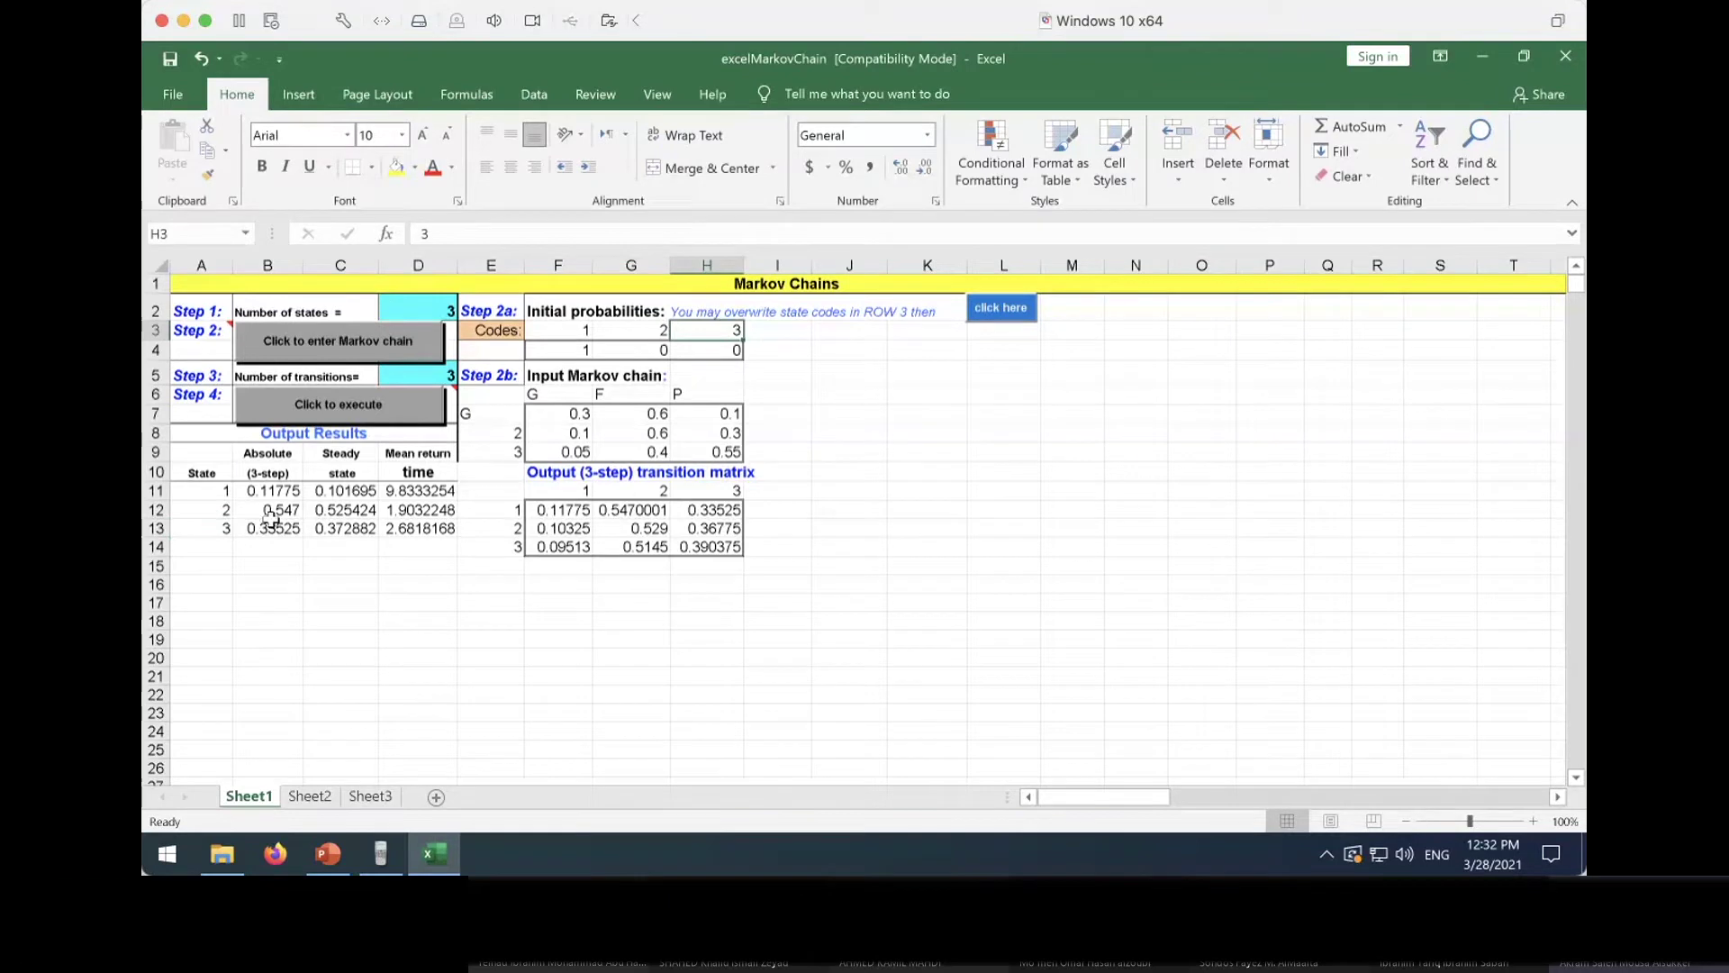
{"action": "left_click", "coordinate": [353, 522]}
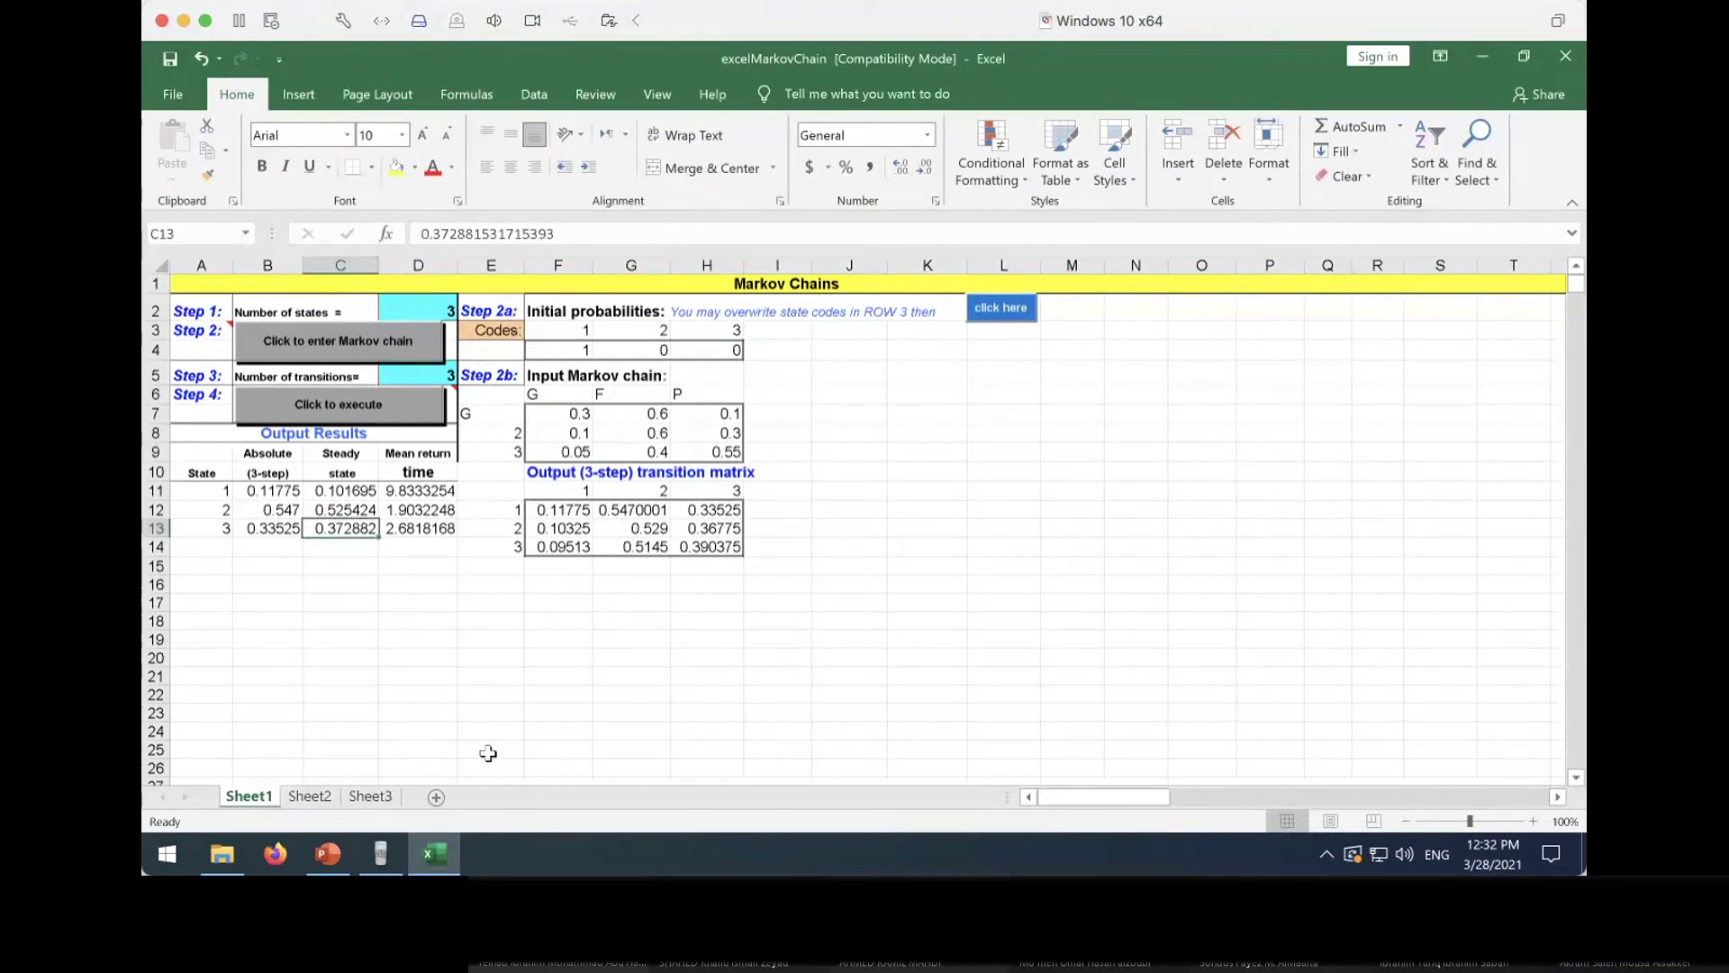
{"action": "left_click", "coordinate": [349, 490]}
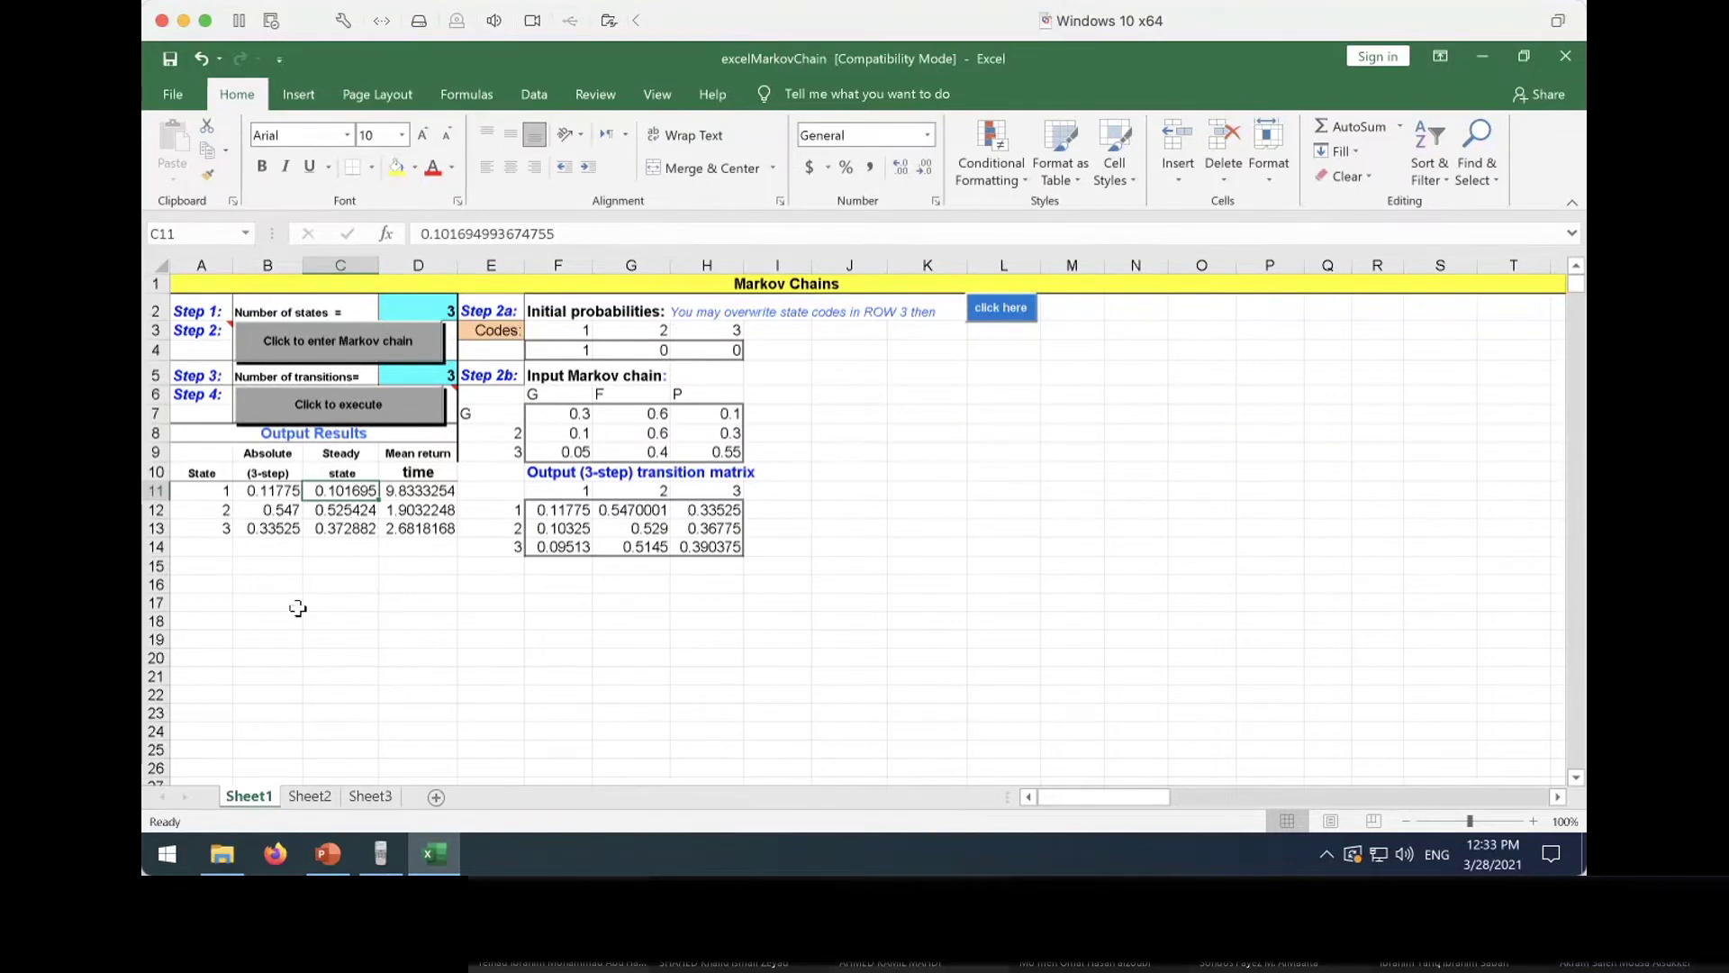
Close the excelMarkovChain workbook without saving and open the excelFirstPassTime workbook
{"action": "key", "text": "alt+F4"}
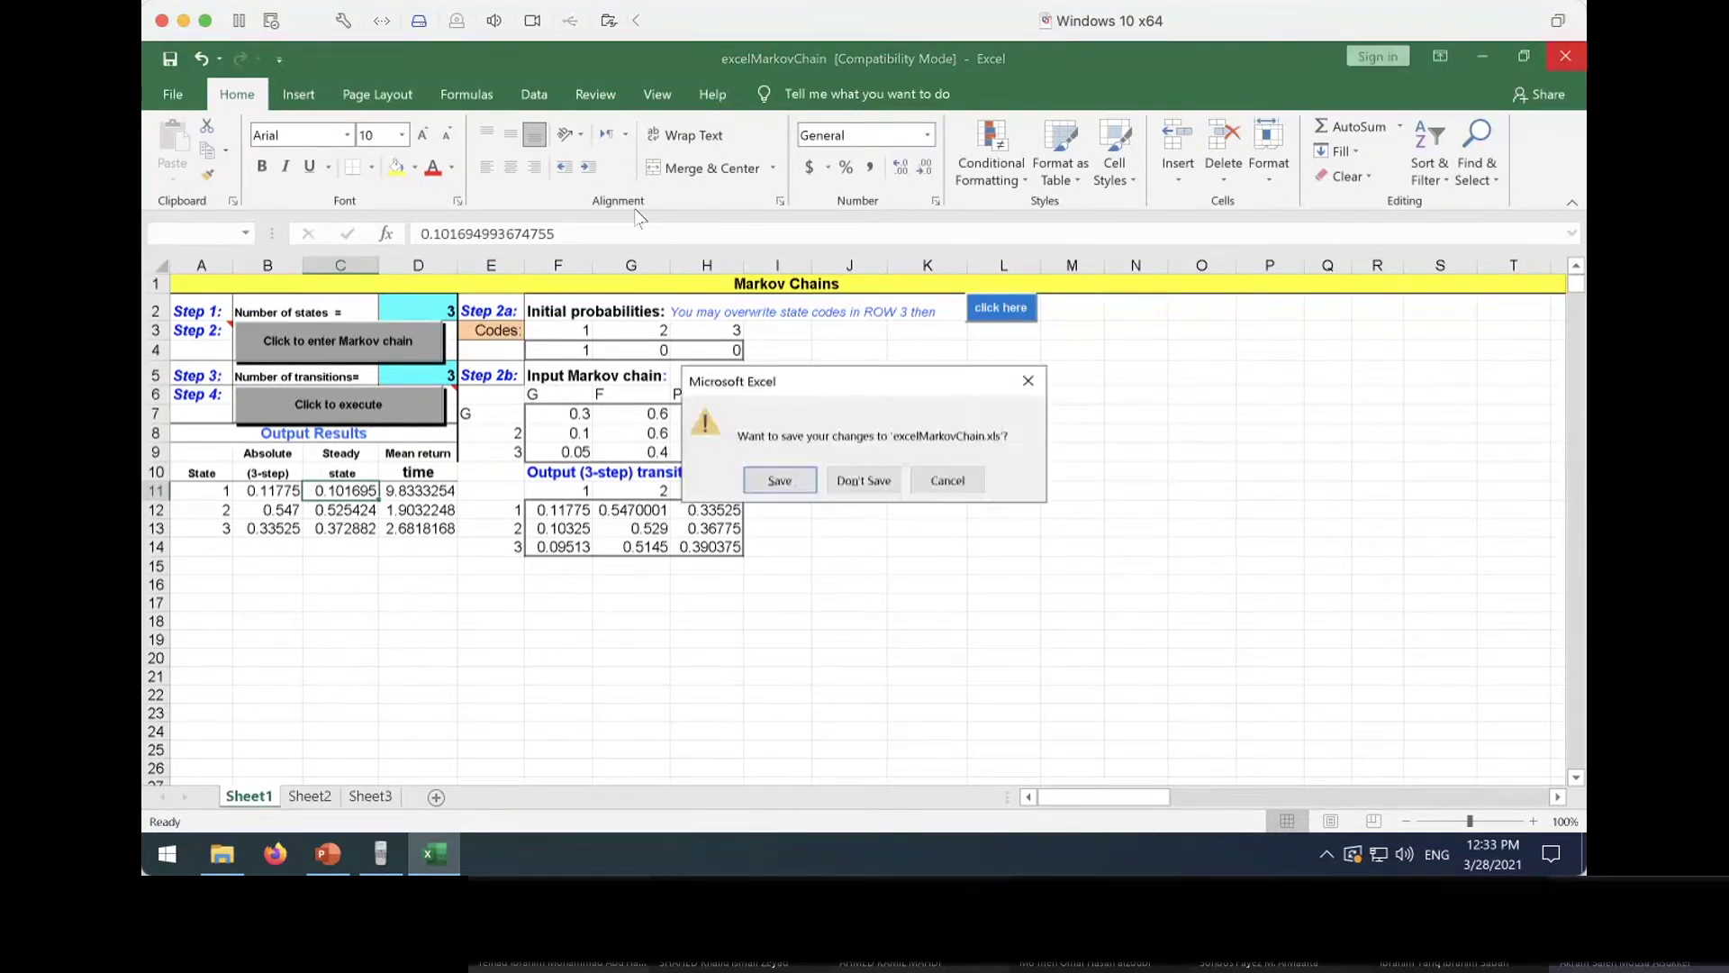
{"action": "left_click", "coordinate": [863, 480]}
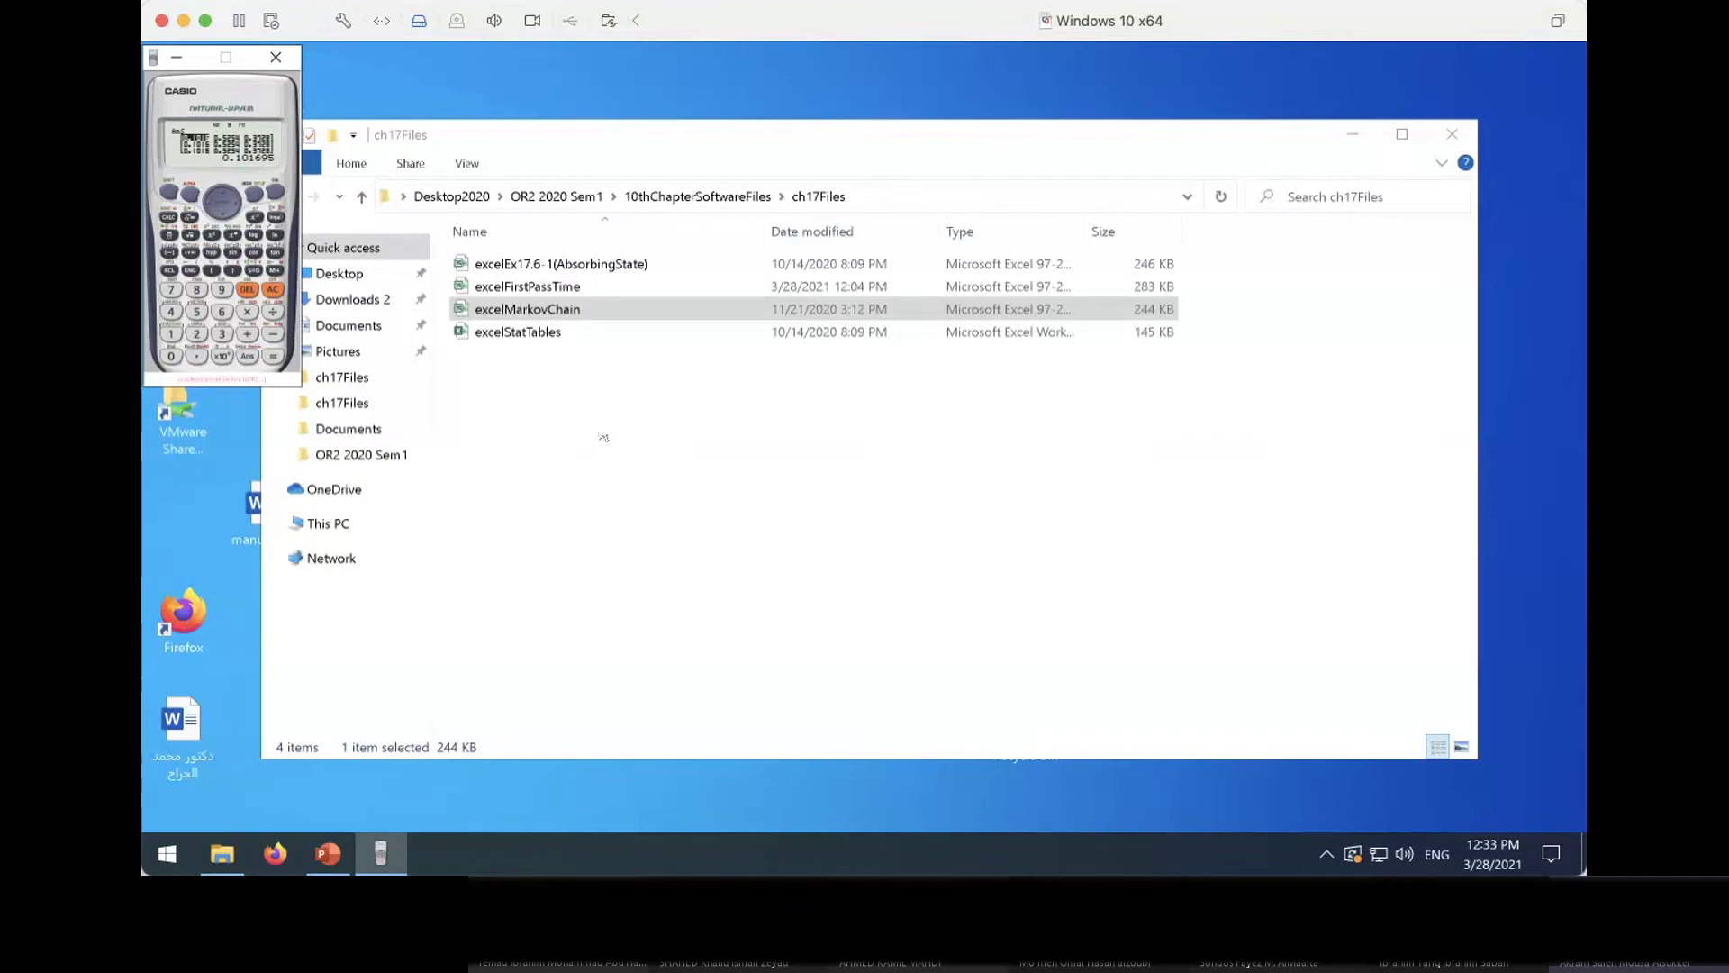
{"action": "double_click", "coordinate": [553, 289]}
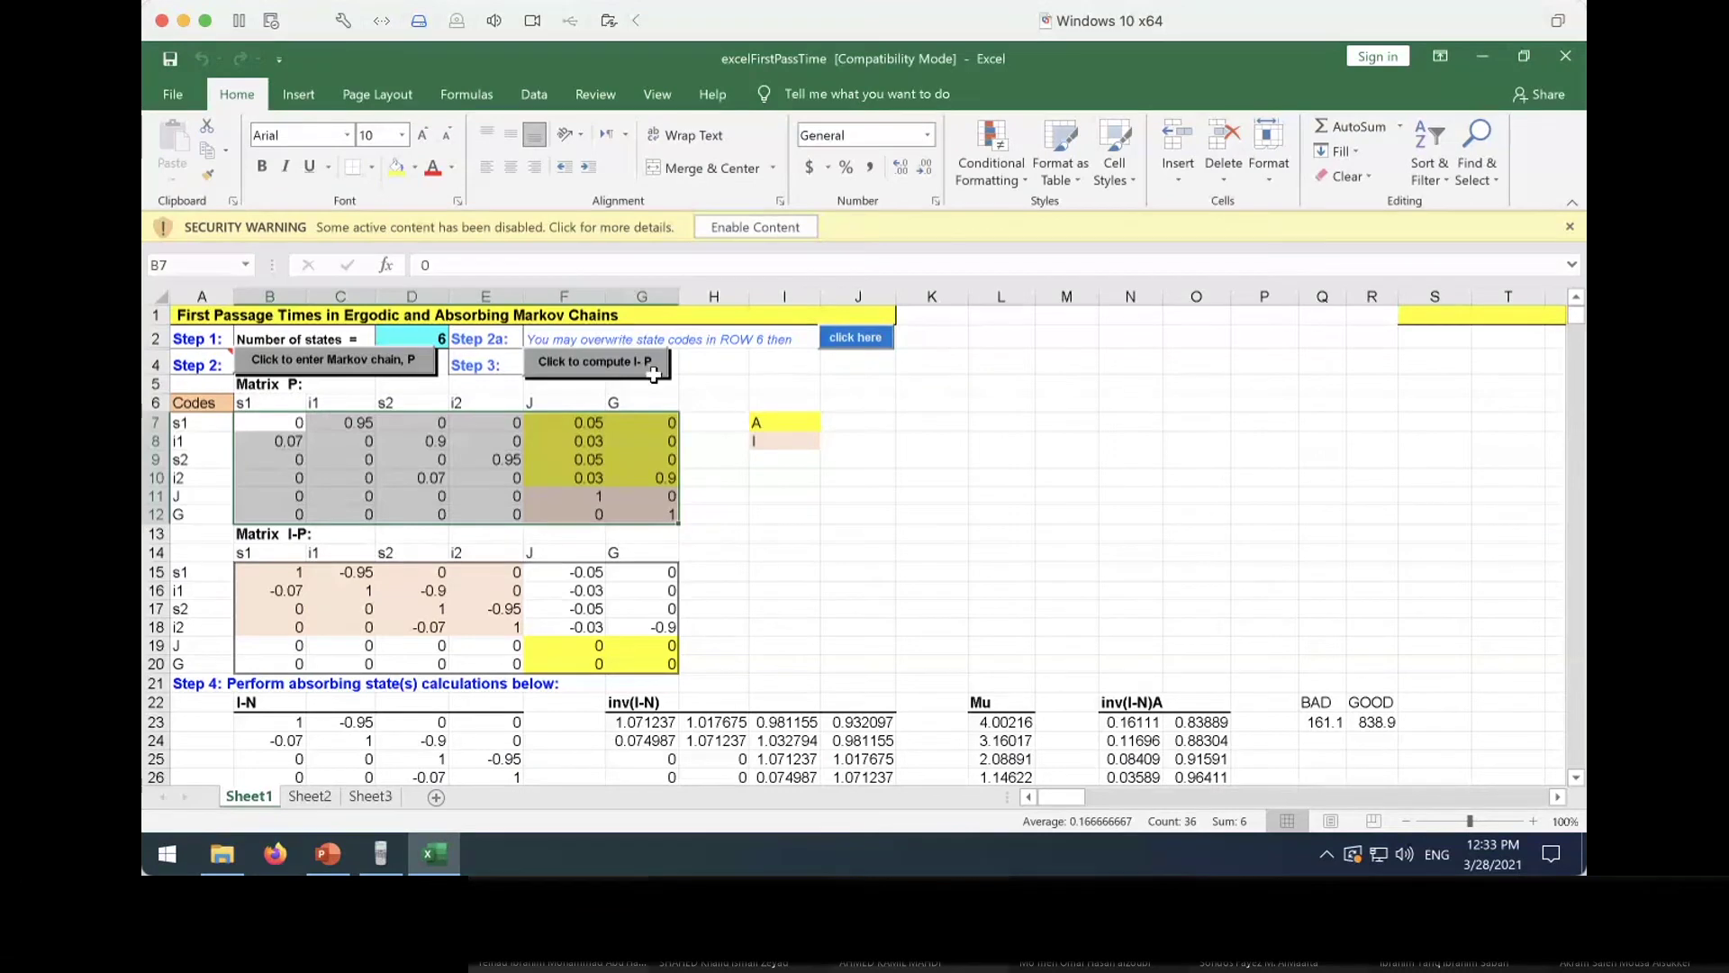
Enable the disabled active content of the excelFirstPassTime workbook so that its command buttons work
{"action": "left_click", "coordinate": [423, 334]}
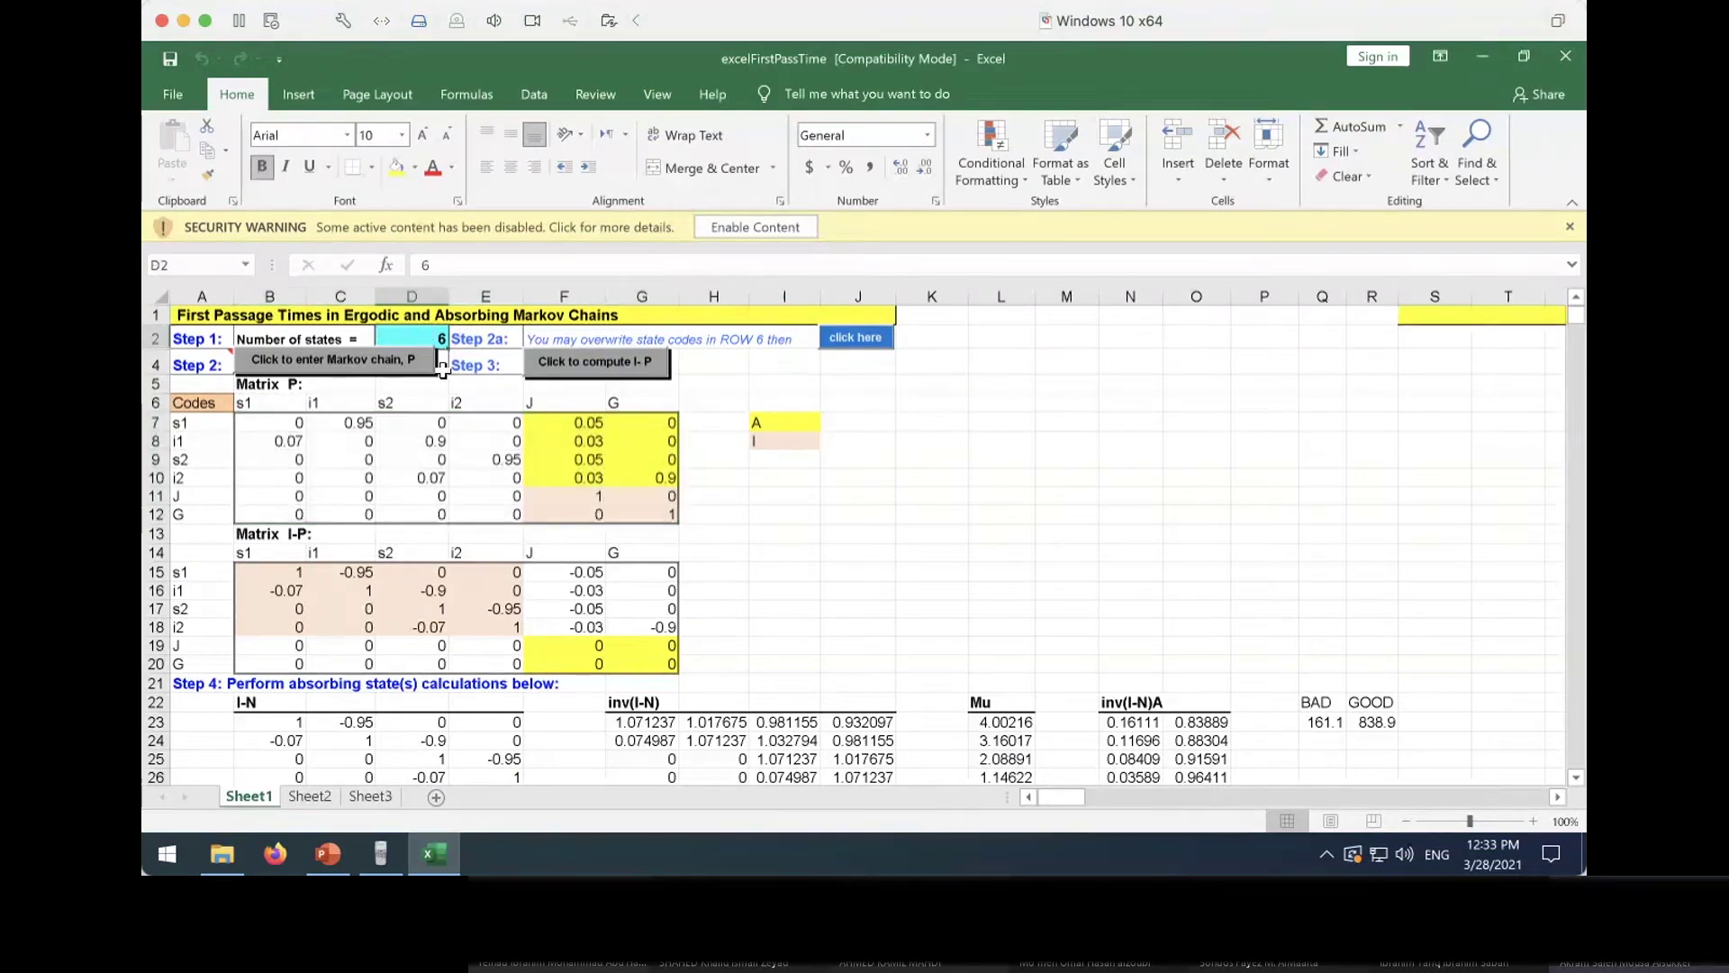
{"action": "left_click", "coordinate": [373, 358]}
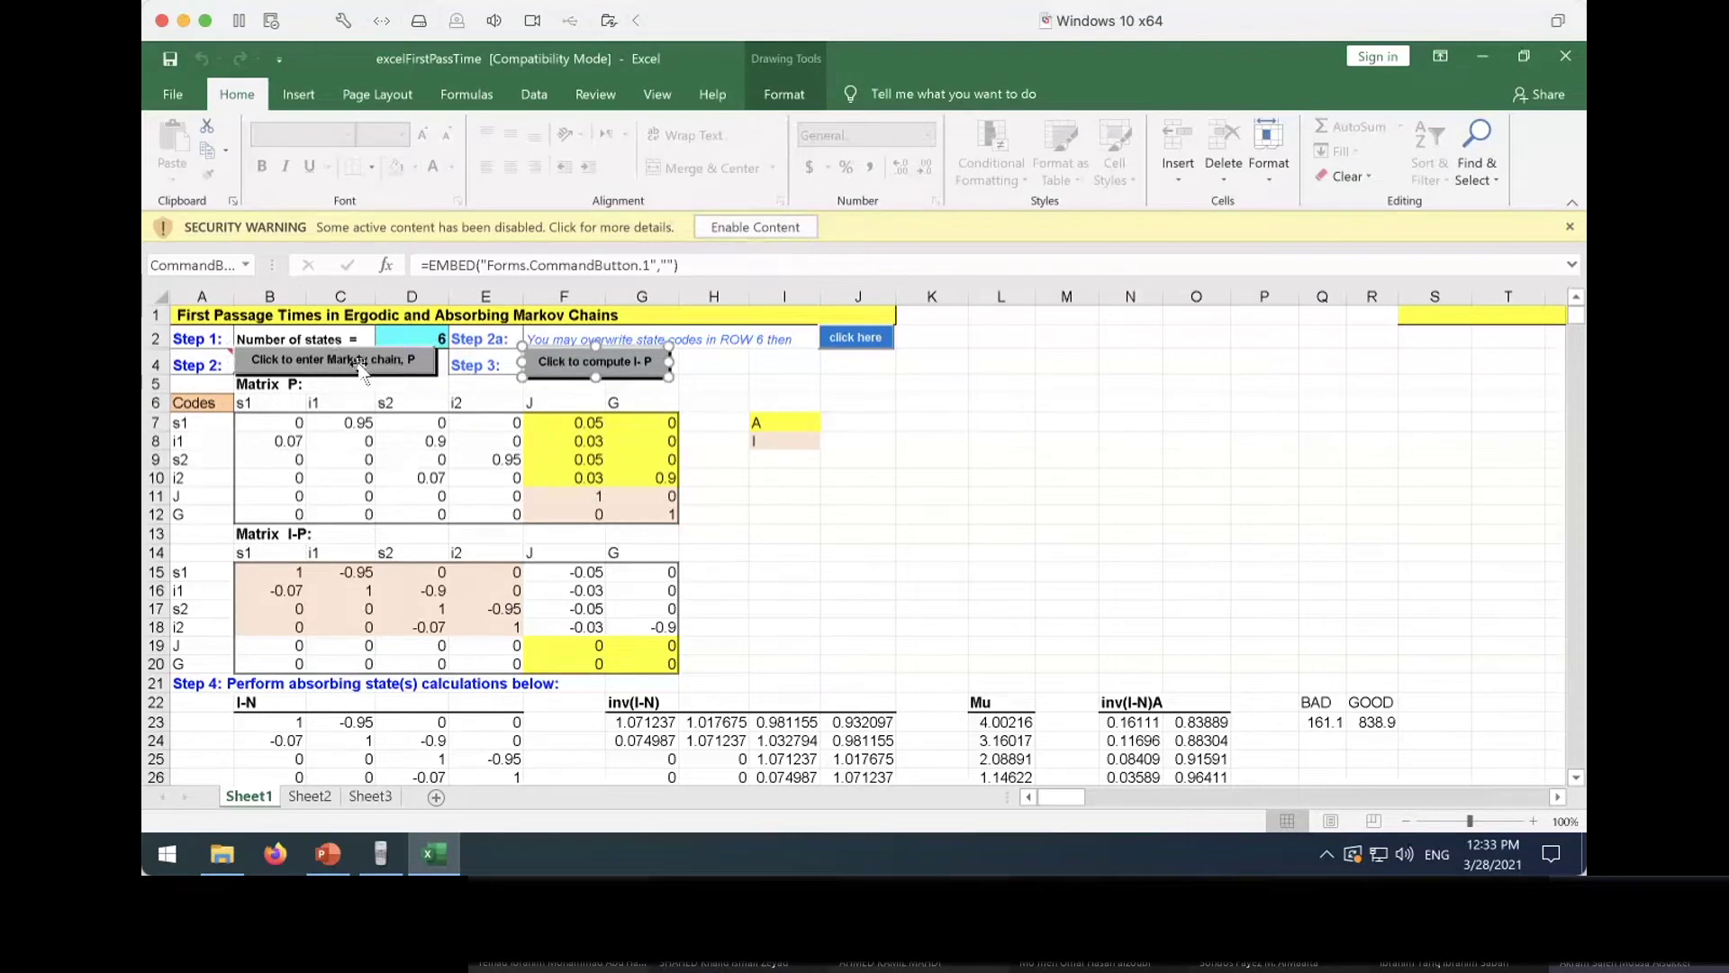
{"action": "left_click", "coordinate": [576, 361]}
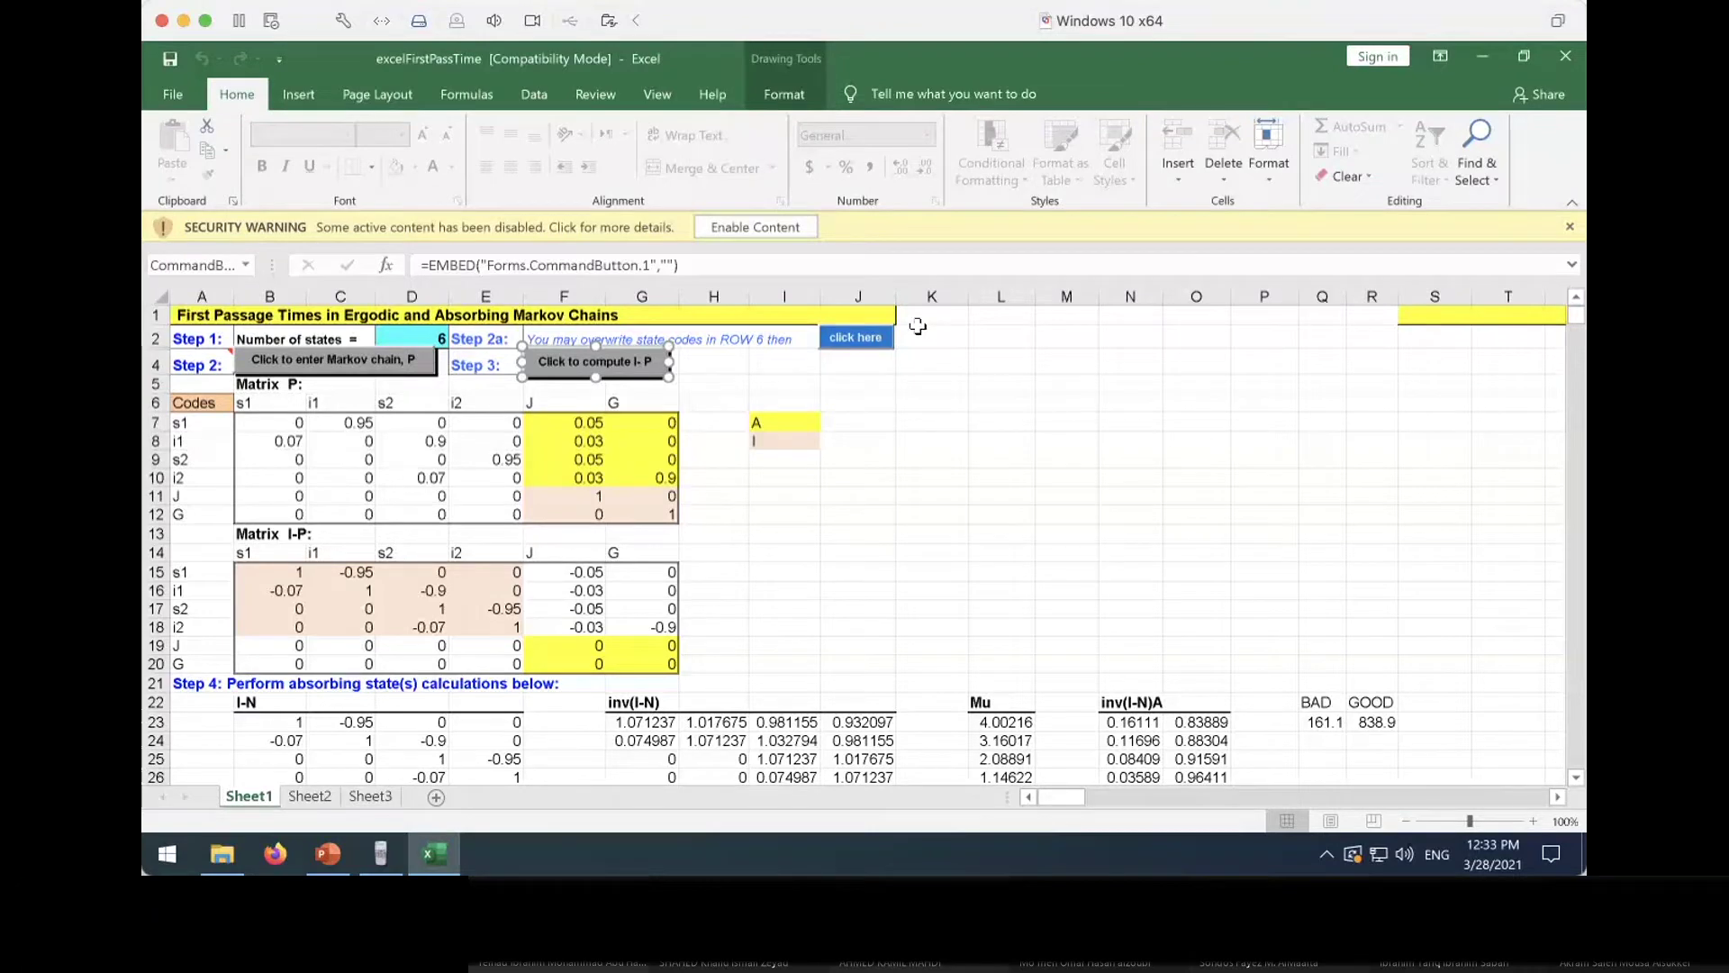
{"action": "left_click", "coordinate": [740, 231]}
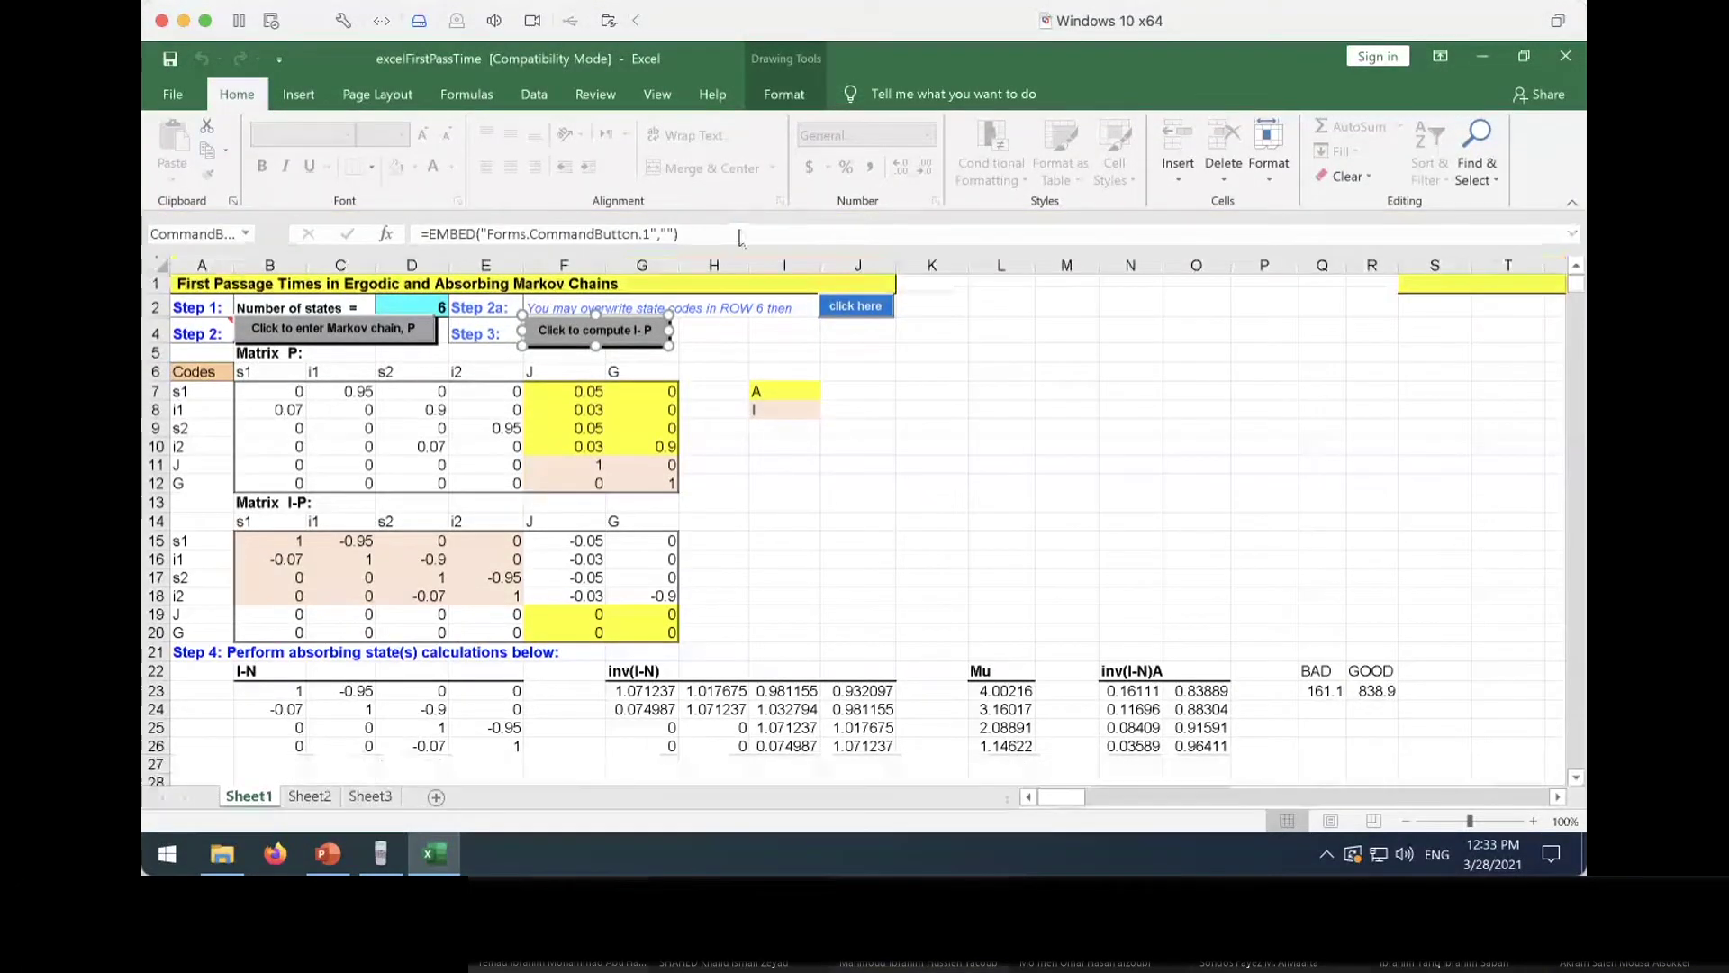
Set the number of states to 6 and generate an empty transition matrix P
{"action": "left_click", "coordinate": [396, 300]}
{"action": "type", "text": "5"}
{"action": "key", "text": "Return"}
{"action": "type", "text": "6"}
{"action": "key", "text": "Return"}
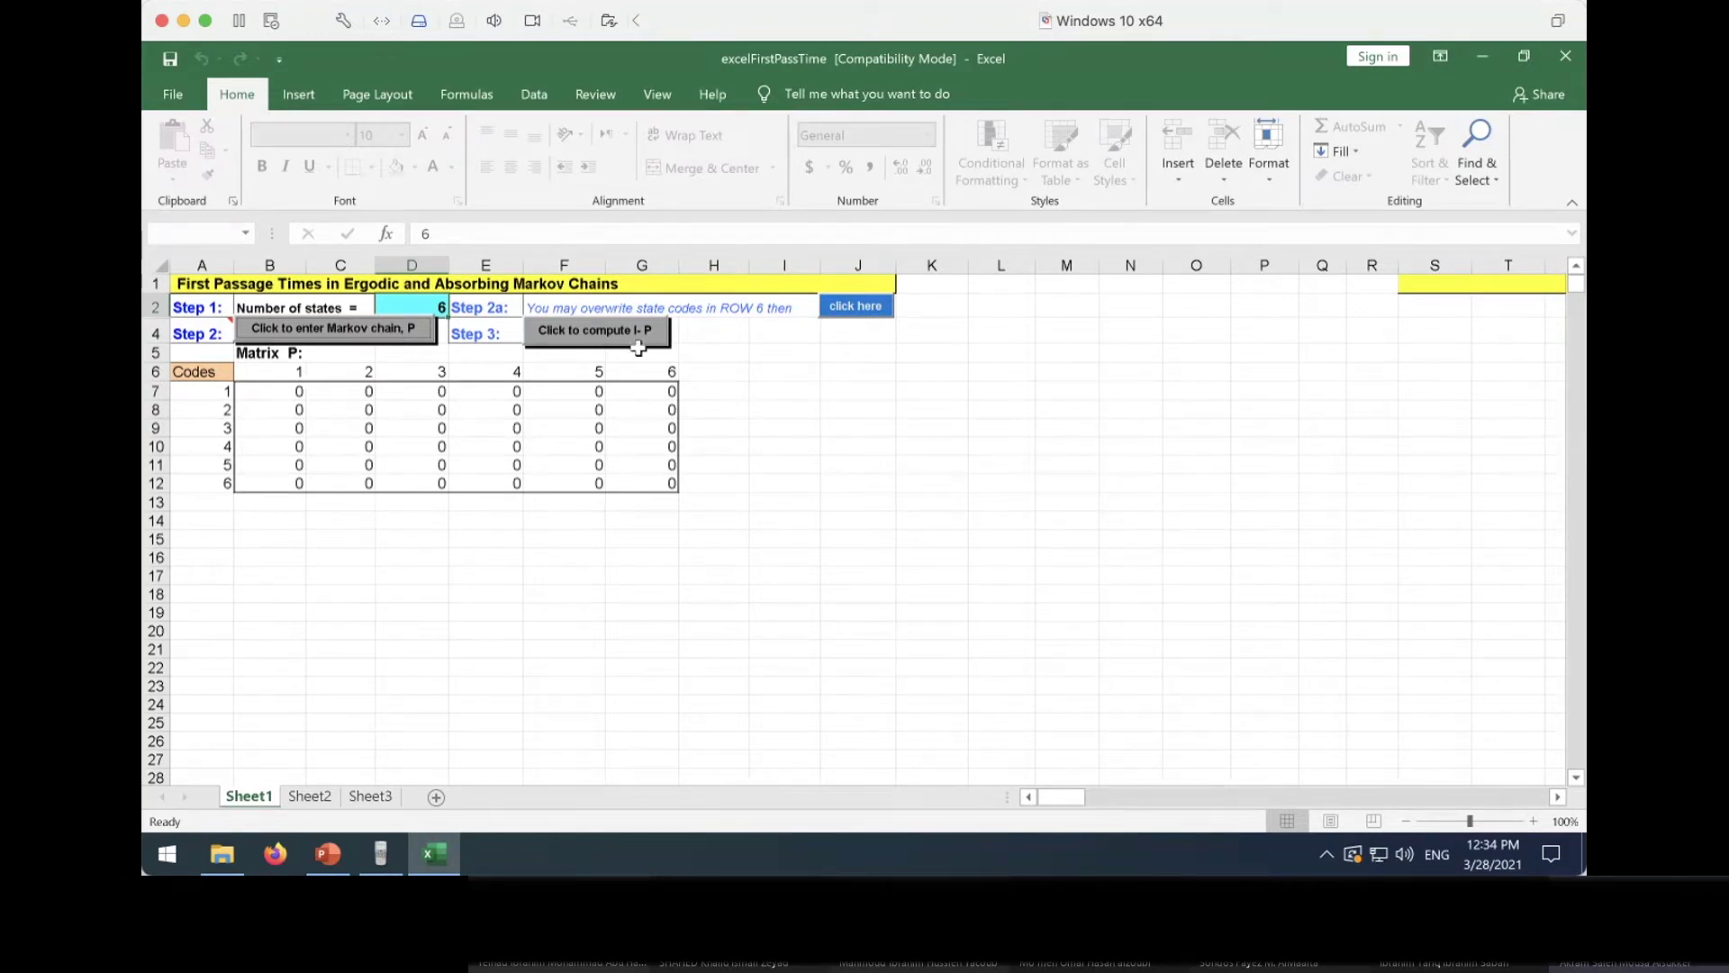
Overwrite the column state codes of matrix P with s1, i1, s2, i2, J and G
{"action": "left_click", "coordinate": [266, 369]}
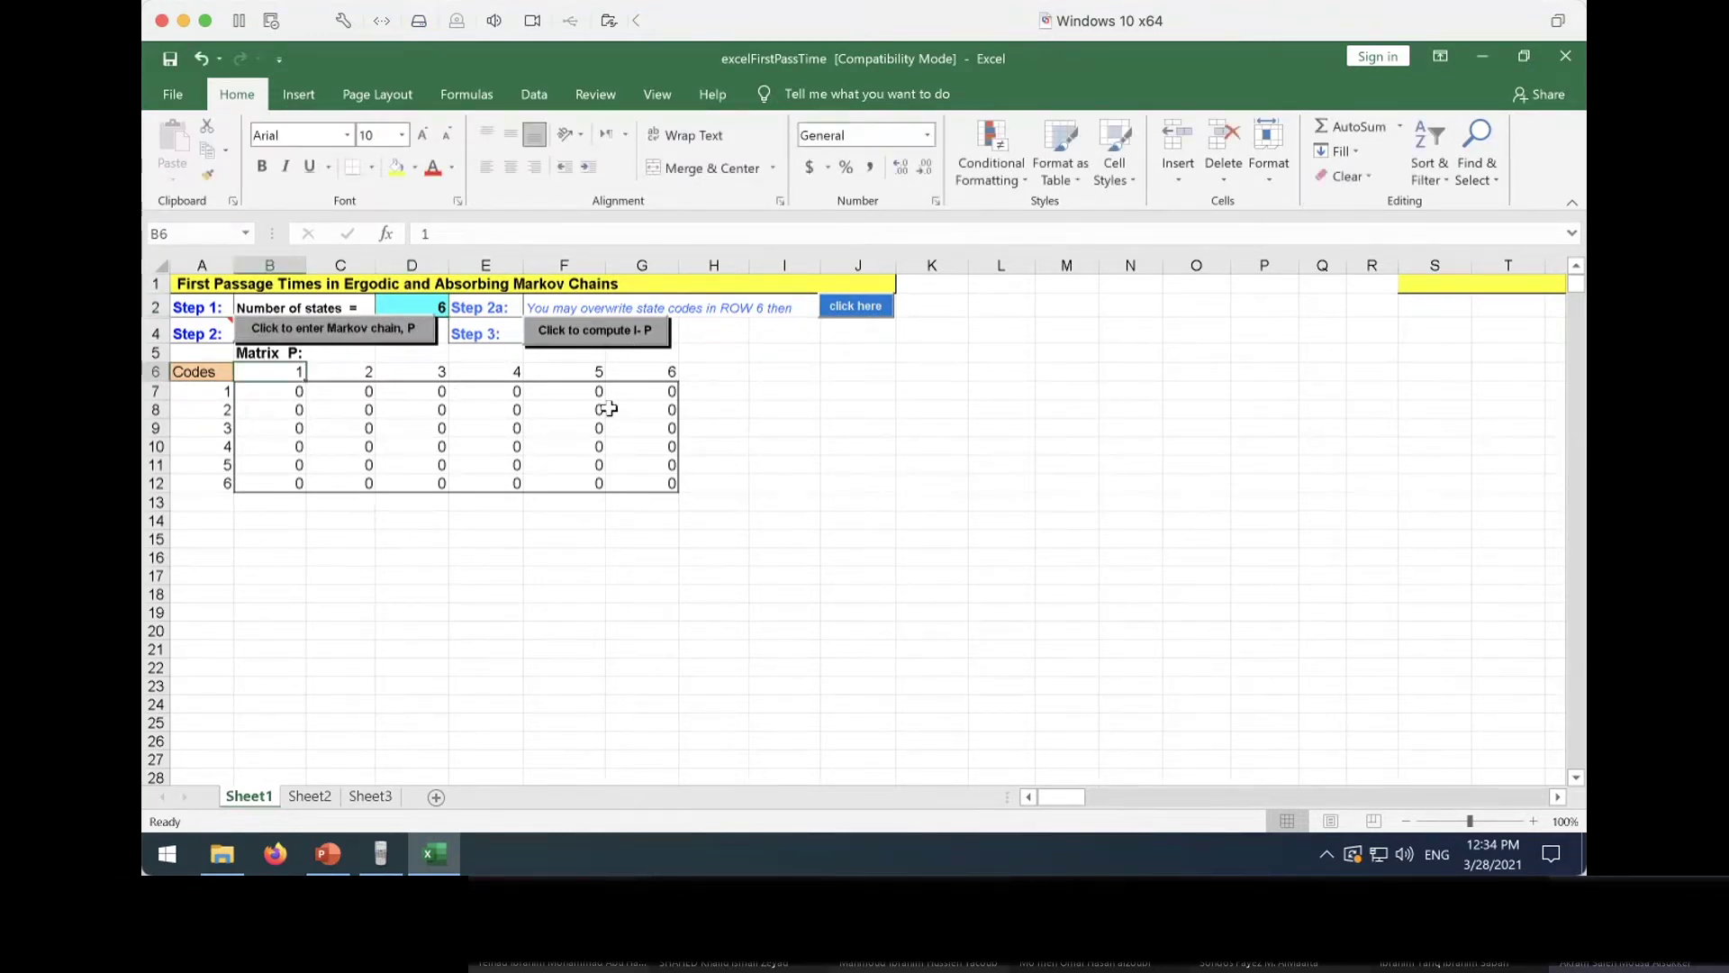
{"action": "type", "text": "s1"}
{"action": "key", "text": "Tab"}
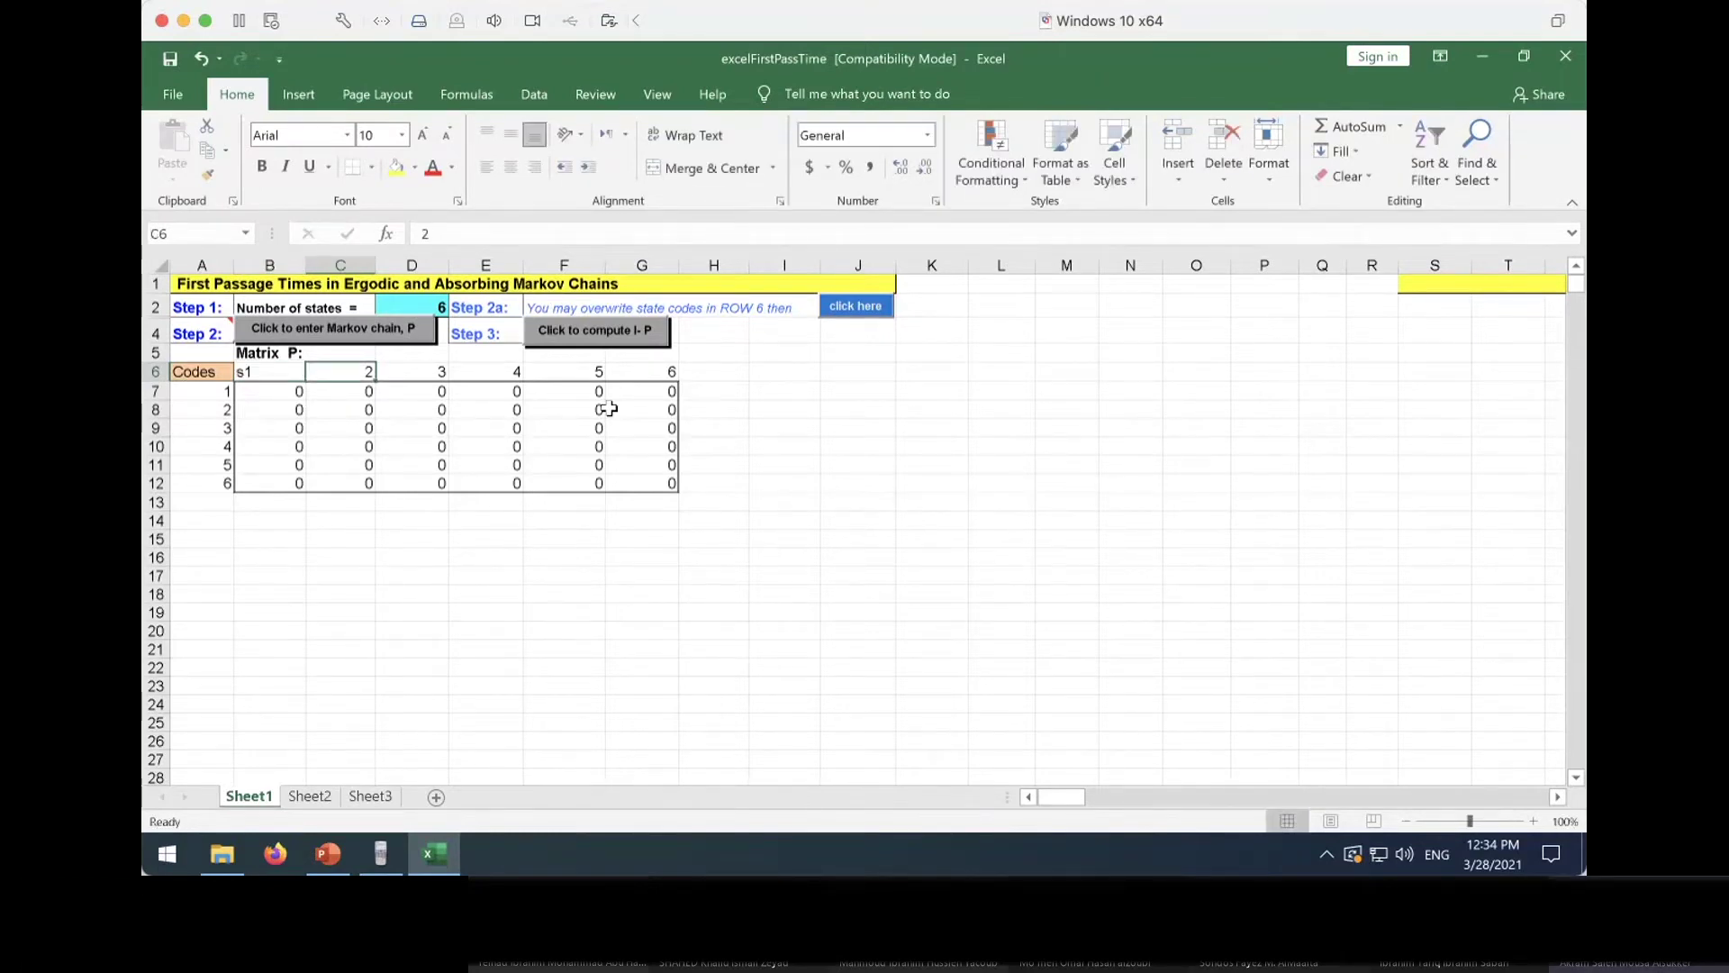
{"action": "type", "text": "i2"}
{"action": "key", "text": "BackSpace"}
{"action": "type", "text": "1"}
{"action": "key", "text": "Tab"}
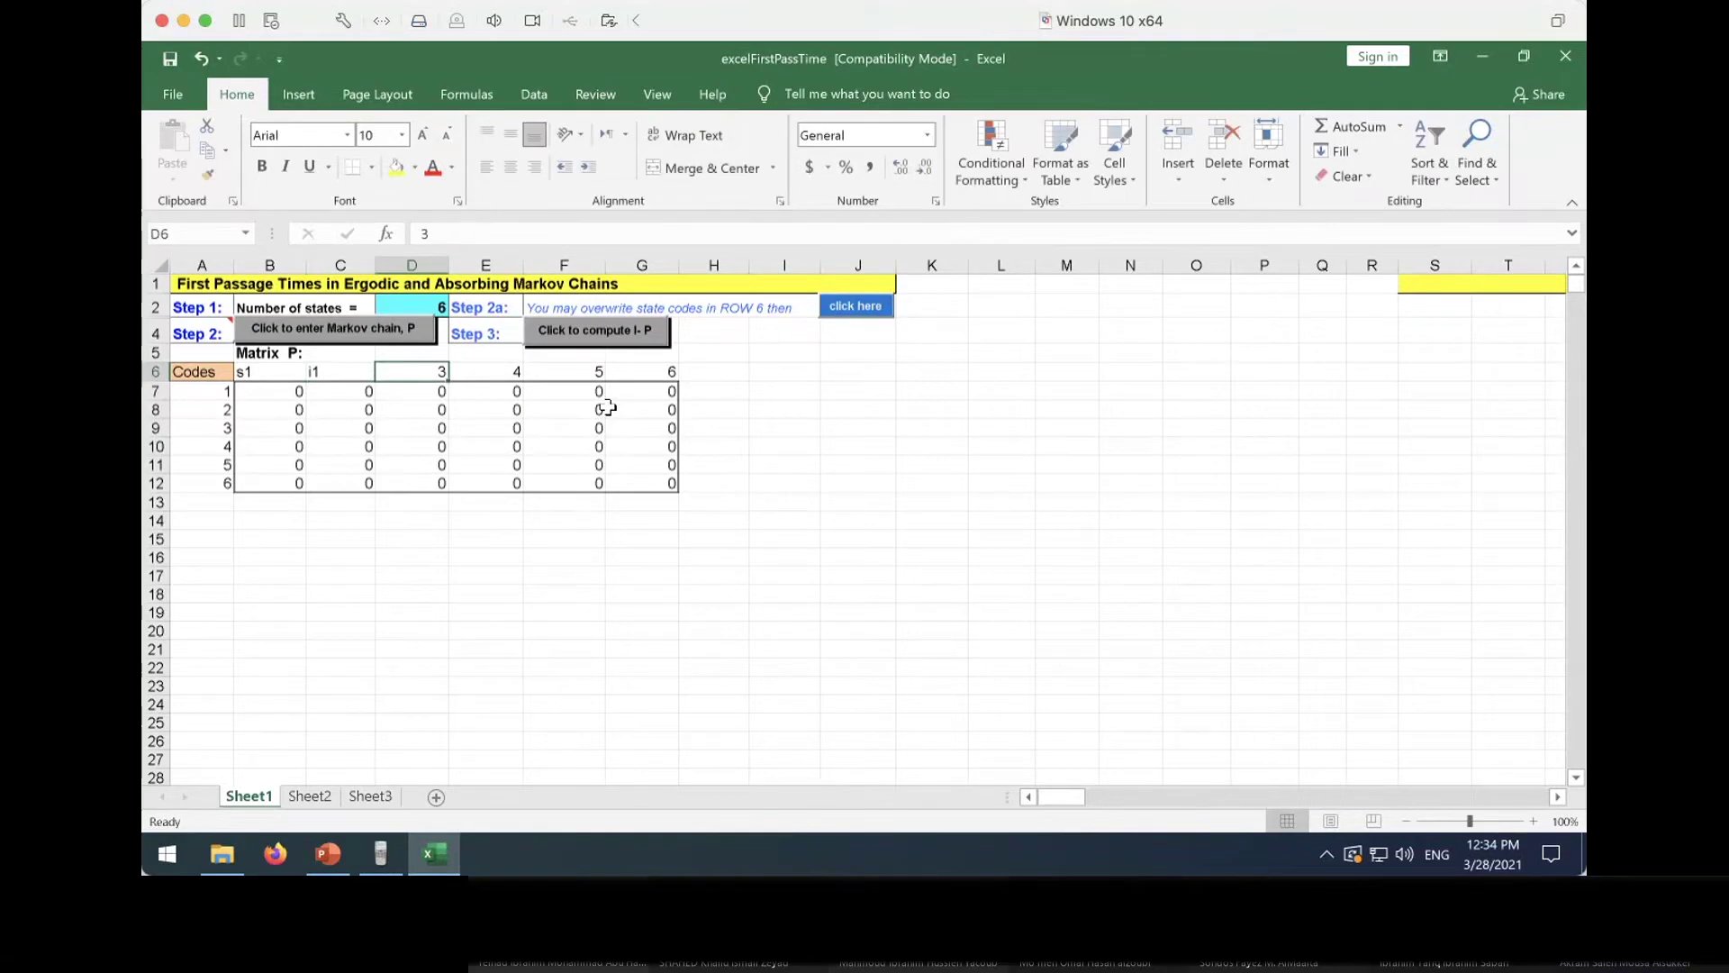
{"action": "type", "text": "s2"}
{"action": "key", "text": "Tab"}
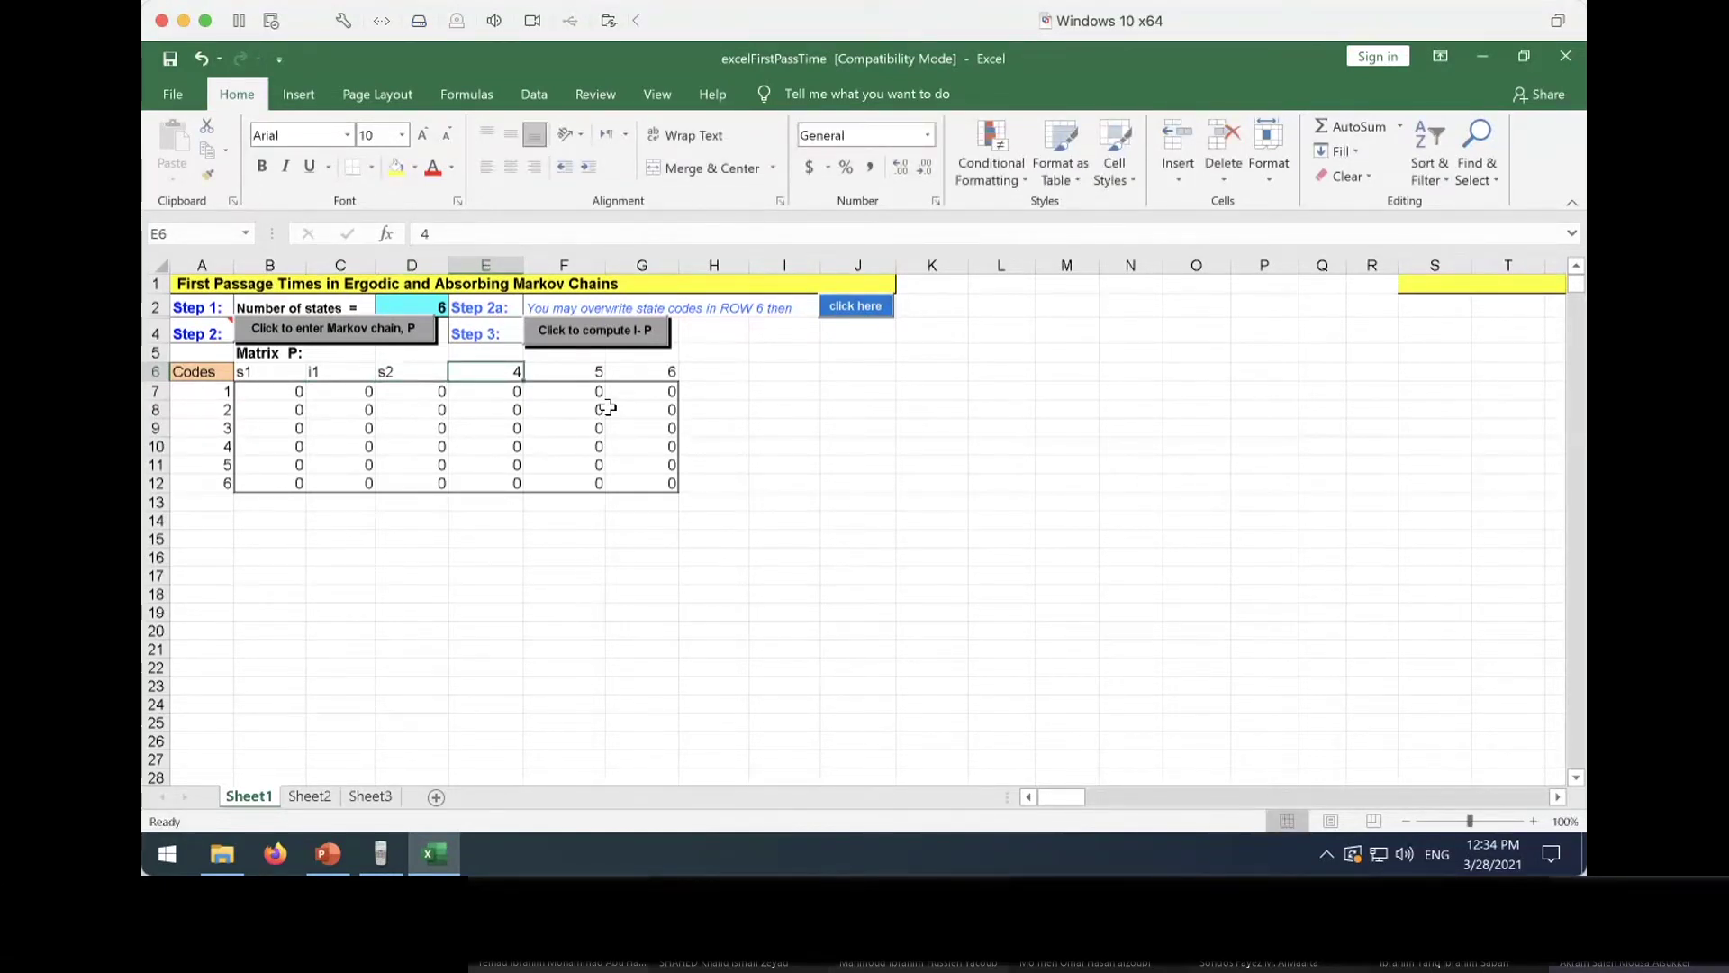
{"action": "type", "text": "i2"}
{"action": "key", "text": "Tab"}
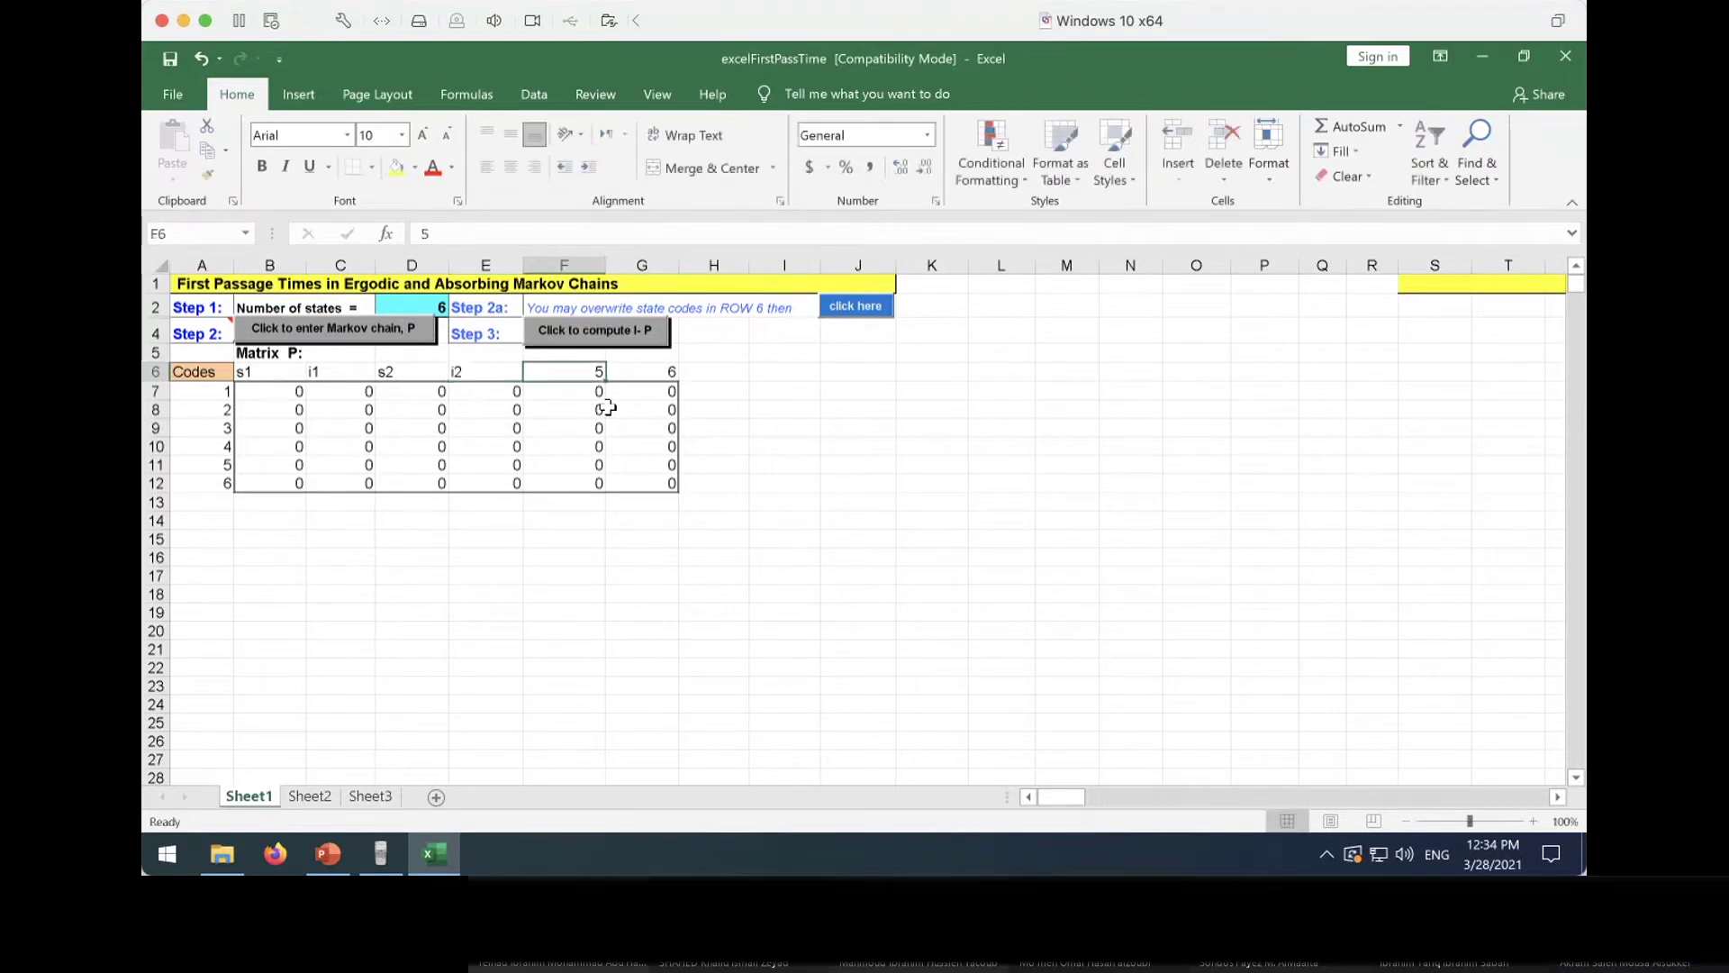
{"action": "type", "text": "J"}
{"action": "key", "text": "Tab"}
{"action": "type", "text": "G"}
{"action": "key", "text": "Return"}
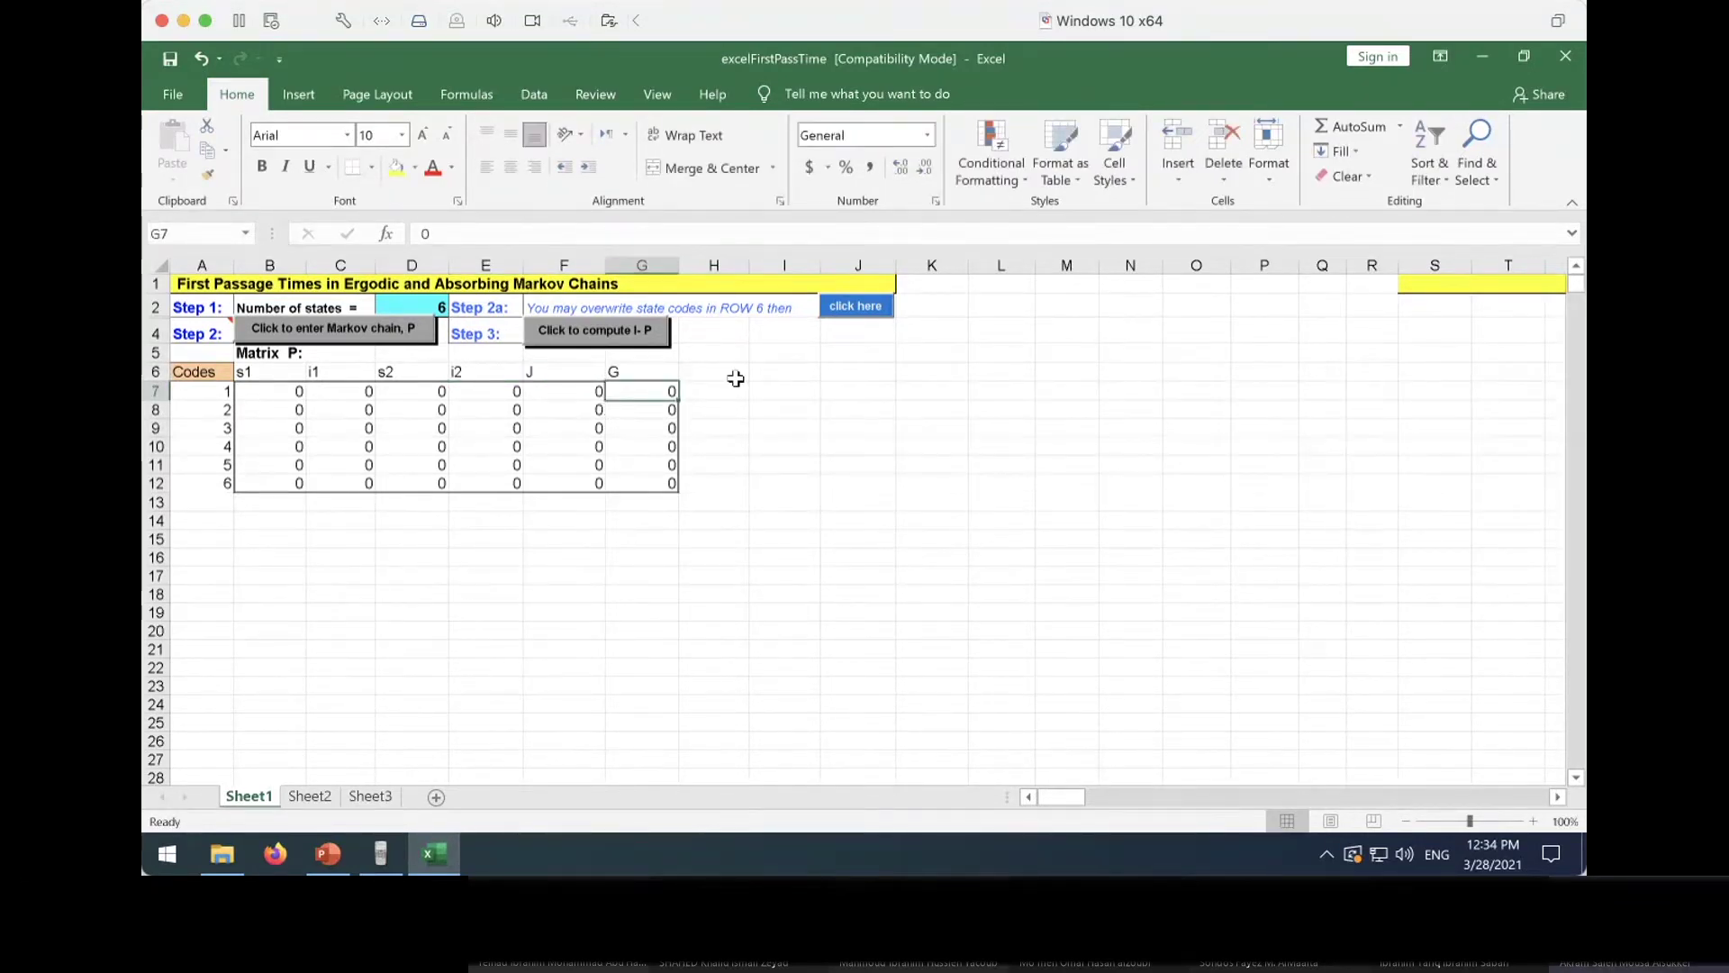
Apply the column state codes to the rows of matrix P and select all of its probability cells
{"action": "left_click", "coordinate": [856, 306]}
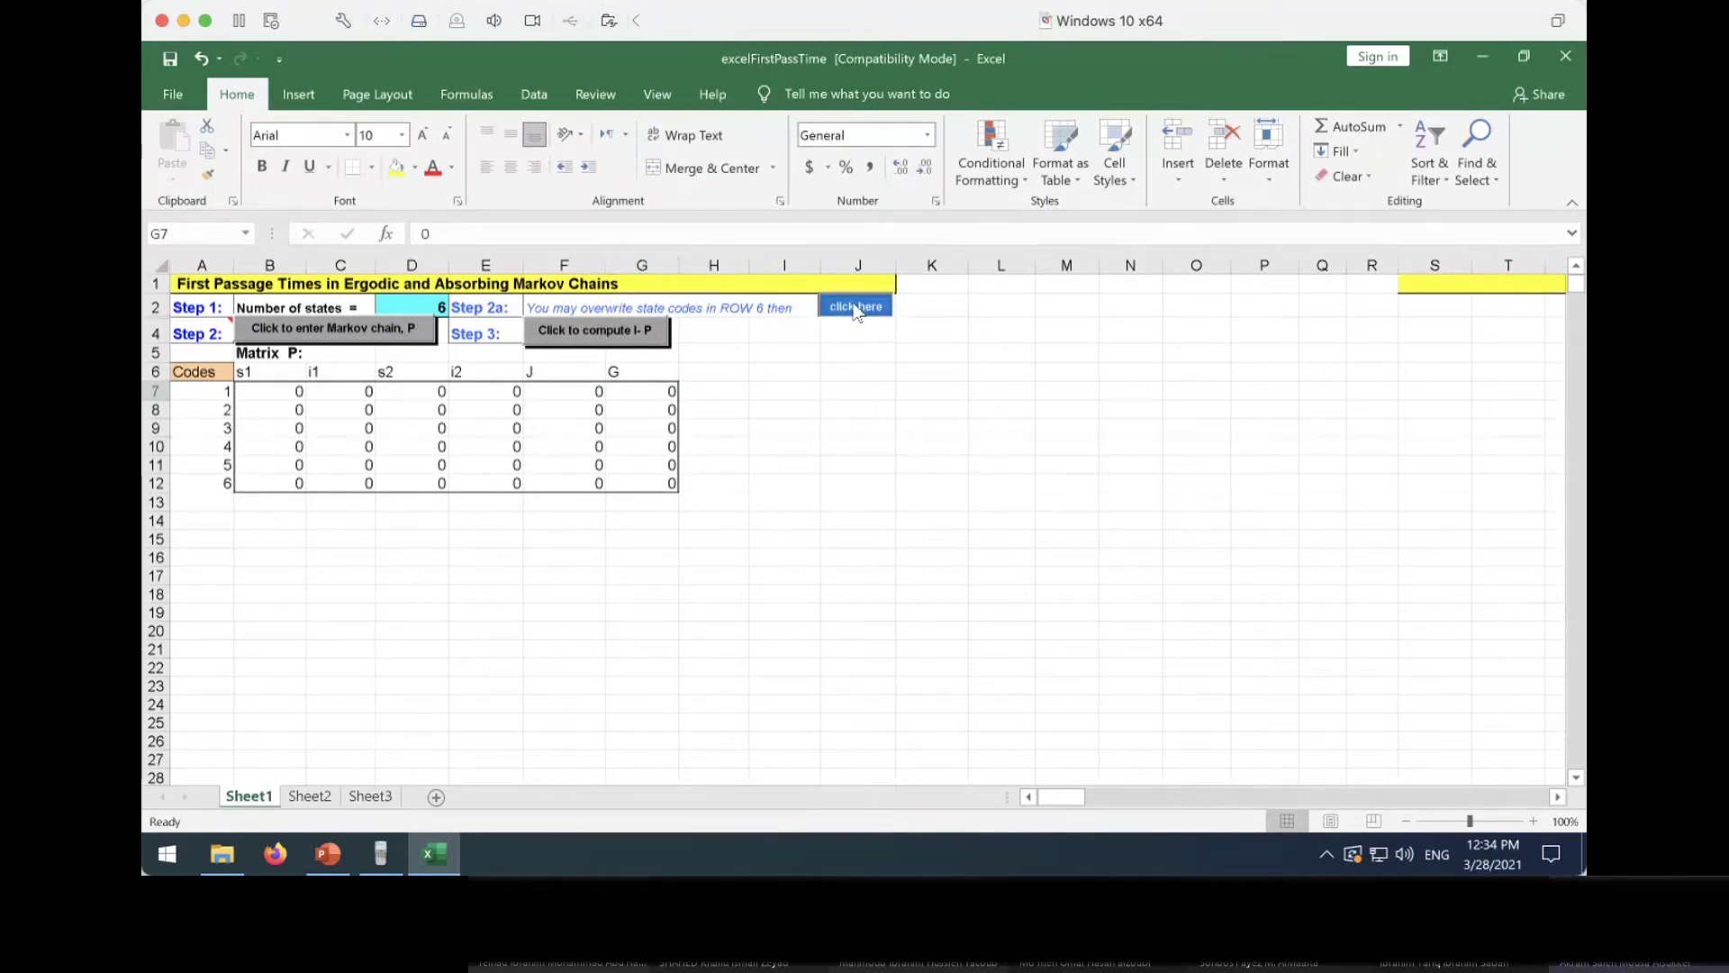
{"action": "left_click_drag", "start_coordinate": [176, 391], "coordinate": [172, 478]}
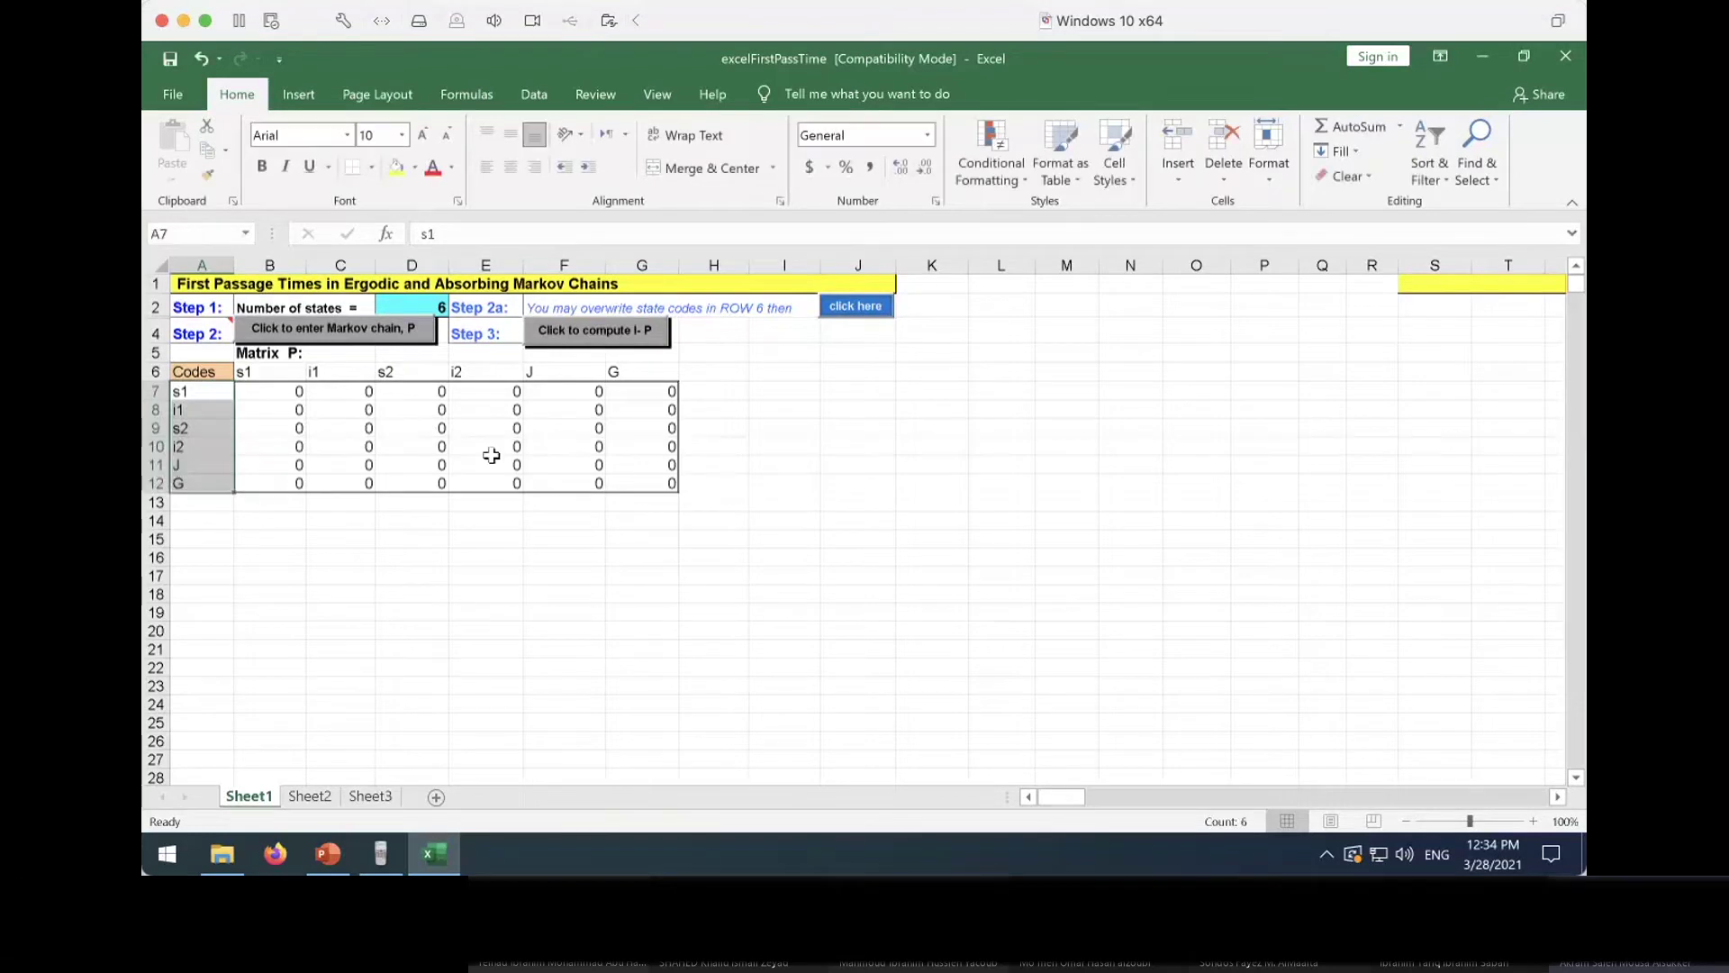
{"action": "left_click_drag", "start_coordinate": [282, 394], "coordinate": [617, 478]}
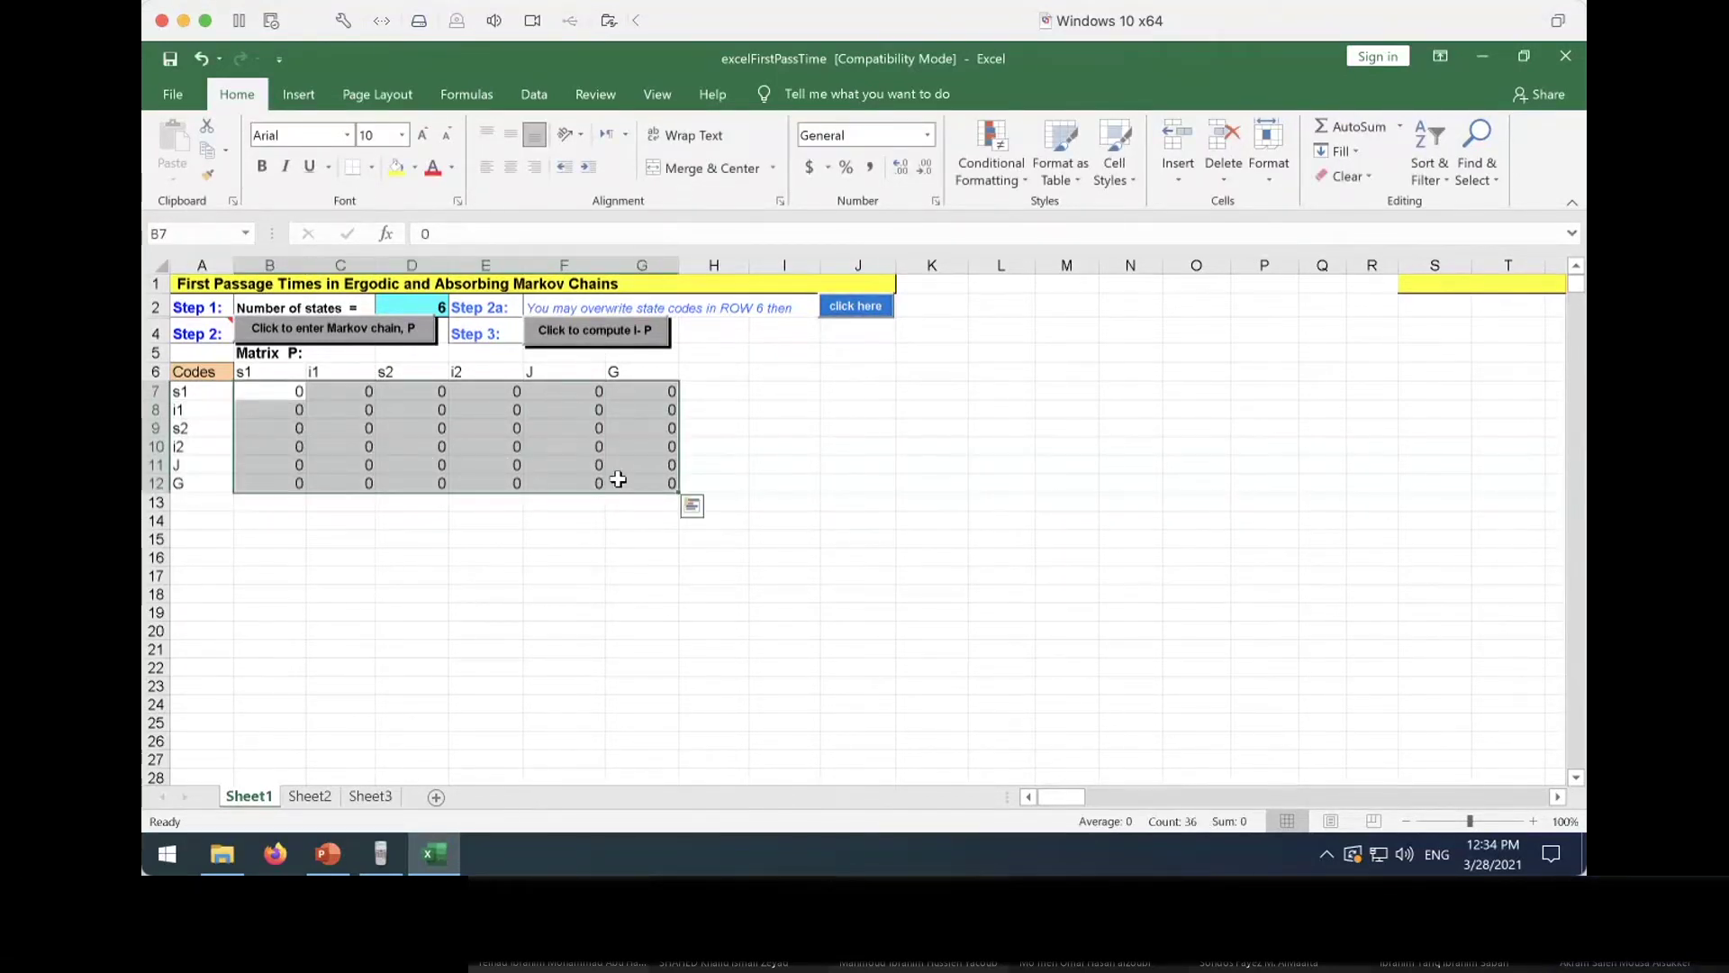
Switch to the OR2P3 presentation in PowerPoint and show slide 23 on first passage time
{"action": "left_click", "coordinate": [333, 856]}
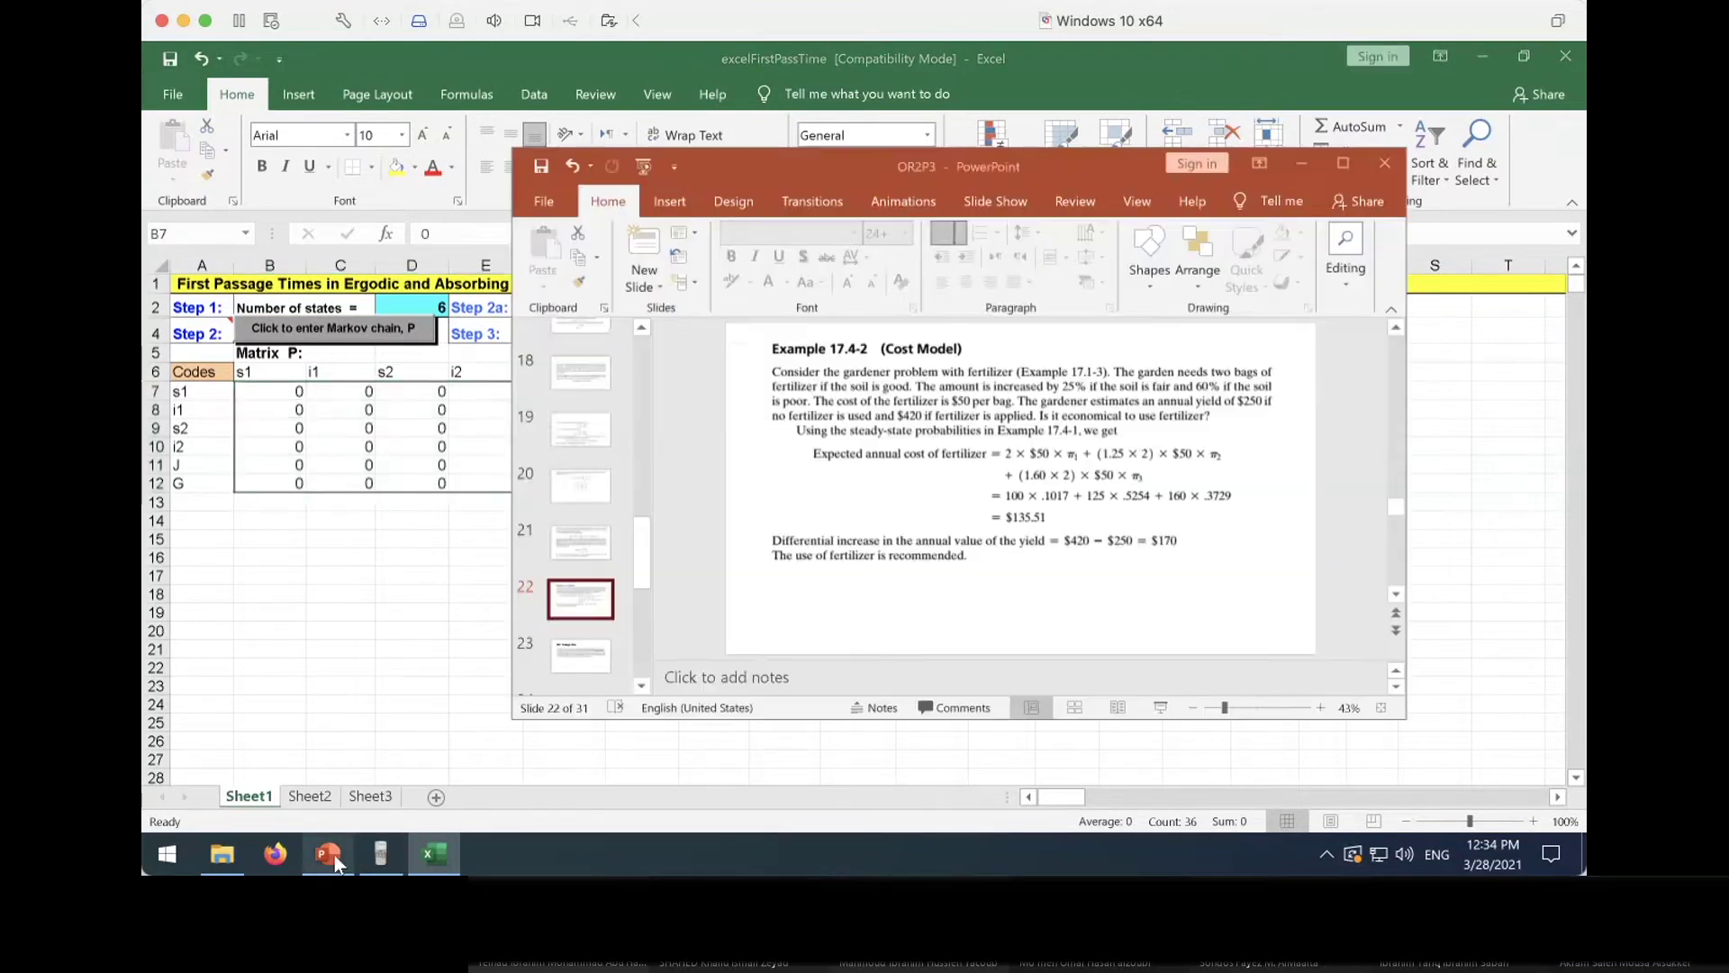
{"action": "left_click", "coordinate": [558, 655]}
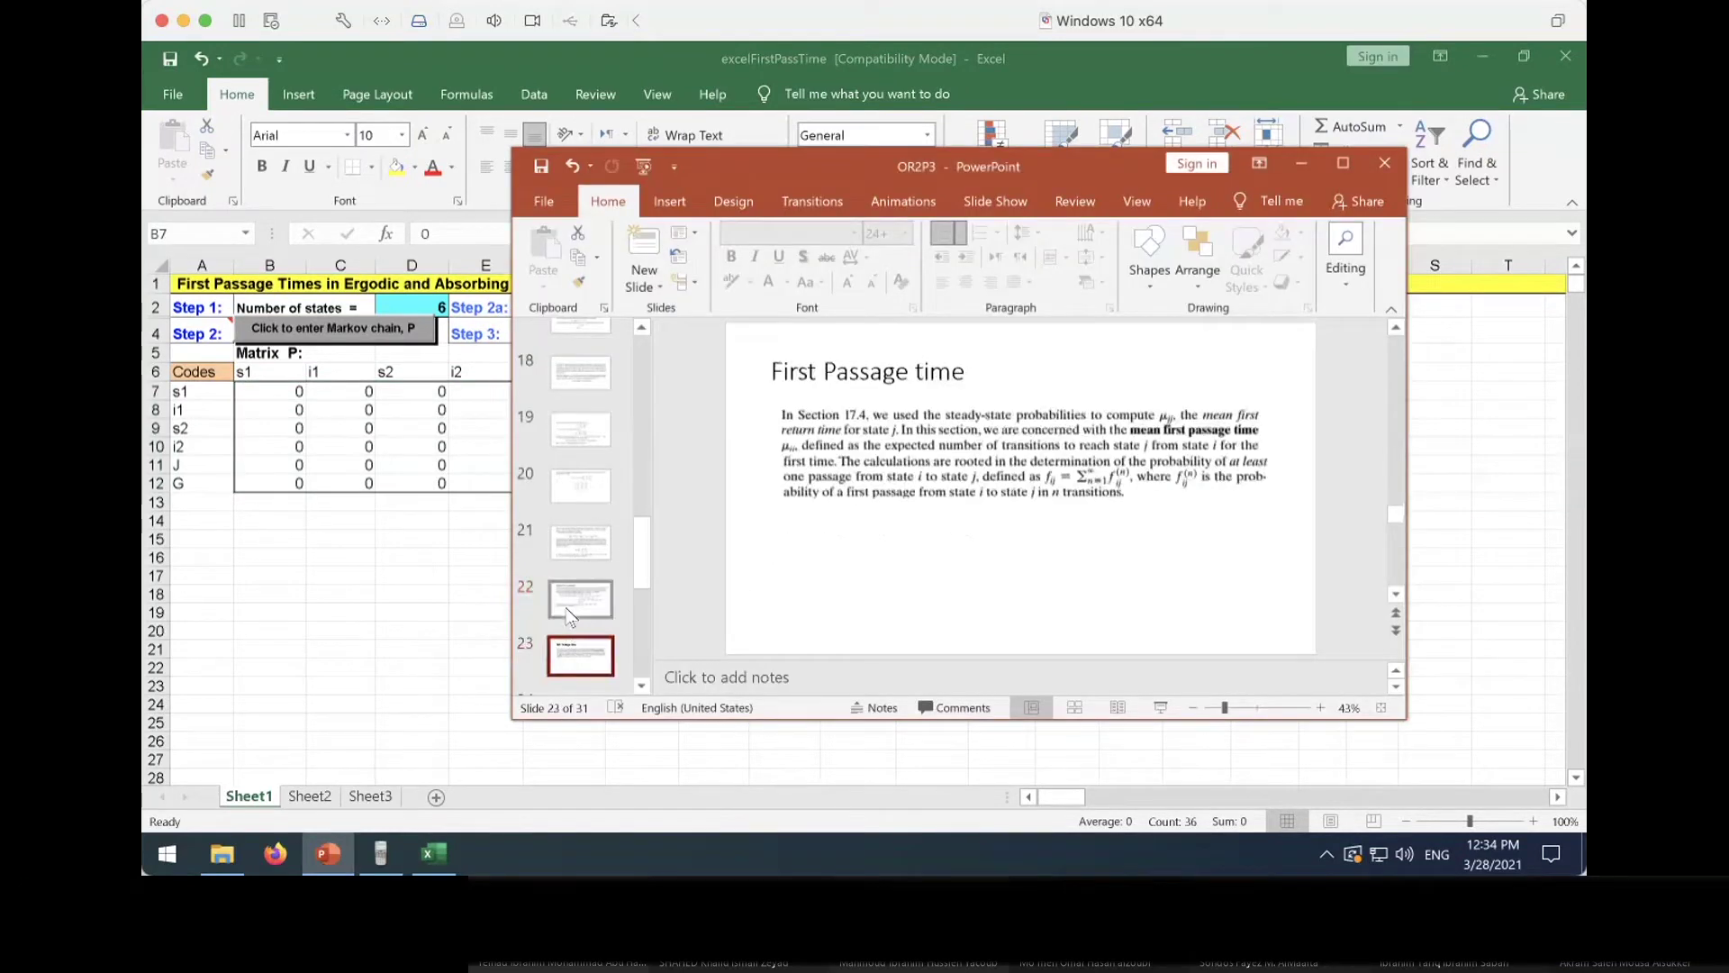
Show slide 28 with the two-machine inspection problem and copy its problem text box
{"action": "scroll", "coordinate": [568, 621], "scroll_direction": "down", "scroll_amount": 4}
{"action": "scroll", "coordinate": [570, 618], "scroll_direction": "down", "scroll_amount": 2}
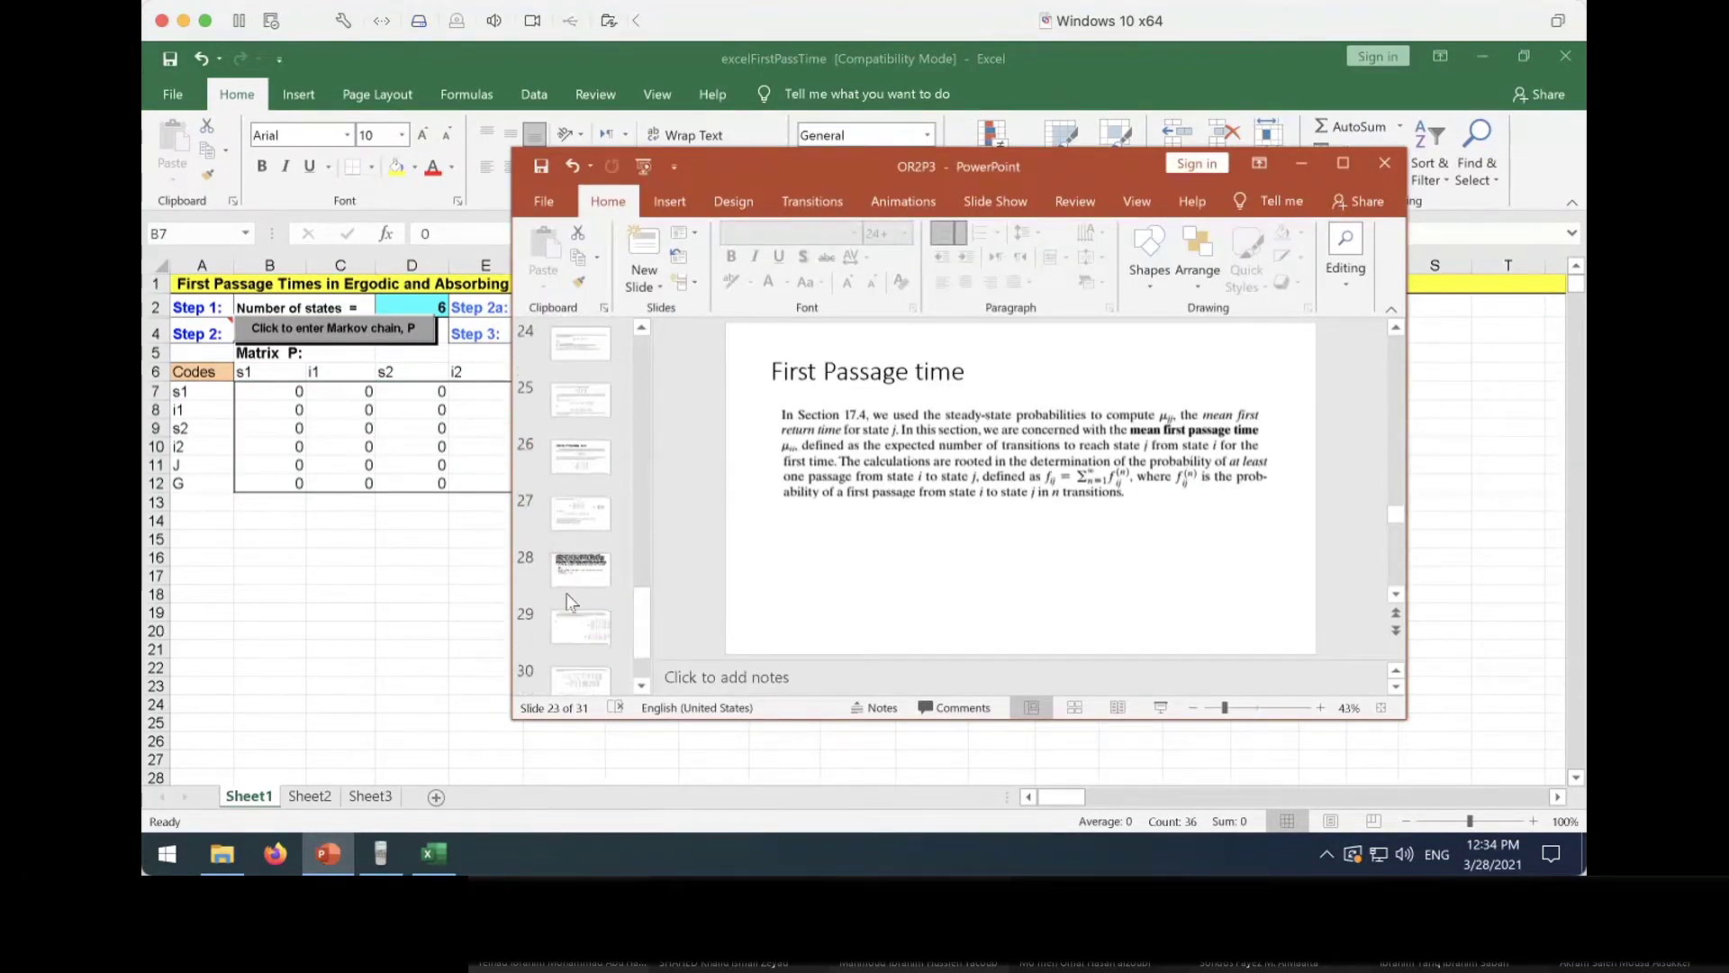
{"action": "left_click", "coordinate": [574, 576]}
{"action": "left_click", "coordinate": [866, 438]}
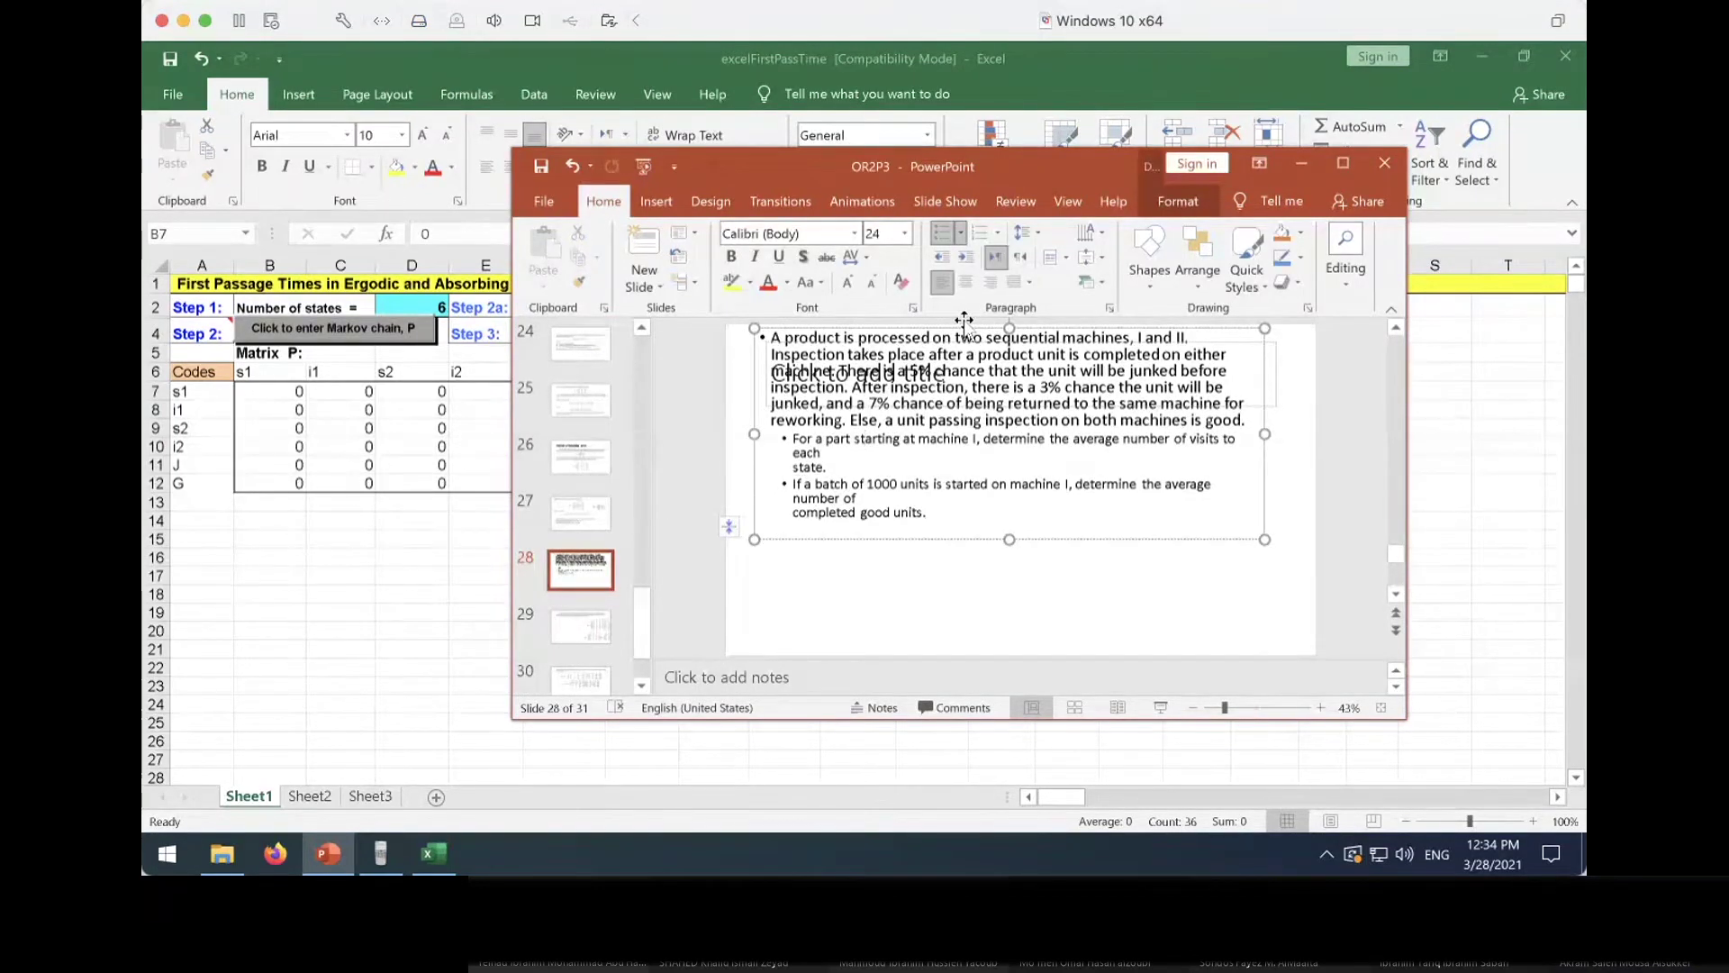
{"action": "right_click", "coordinate": [995, 328]}
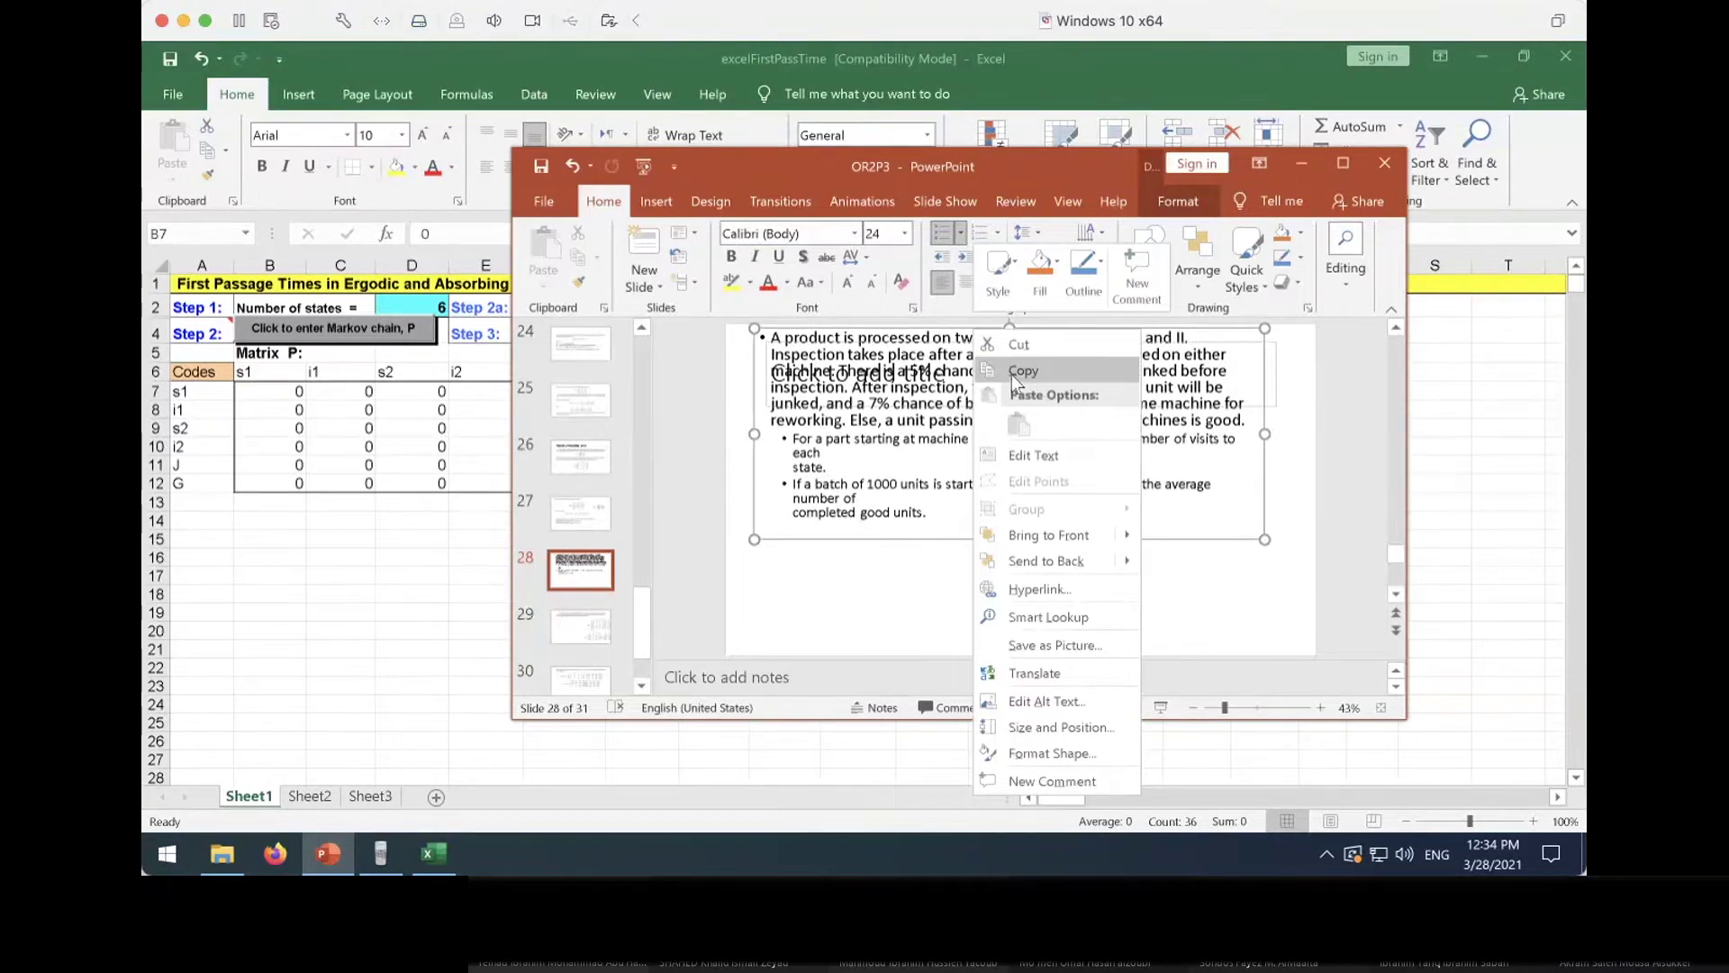
{"action": "left_click", "coordinate": [1015, 371]}
Switch to the excelFirstPassTime workbook in Excel, paste the copied problem text beside matrix P, and enlarge it
{"action": "left_click", "coordinate": [350, 587]}
{"action": "left_click", "coordinate": [999, 443]}
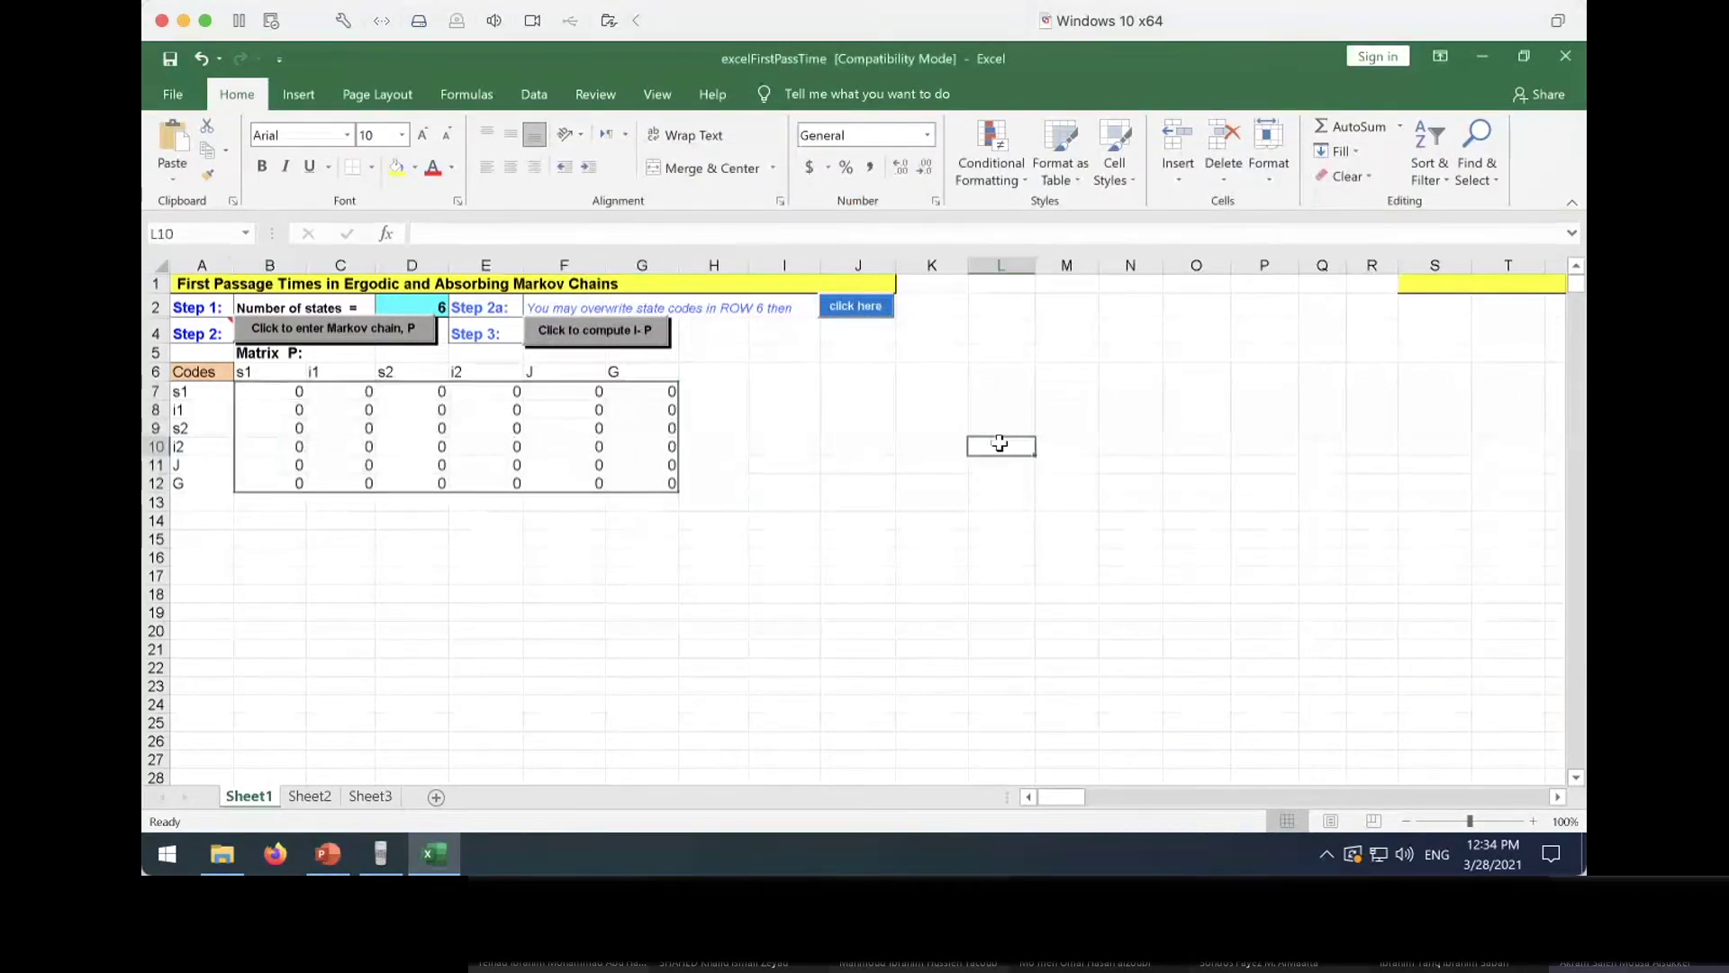
{"action": "key", "text": "super+v"}
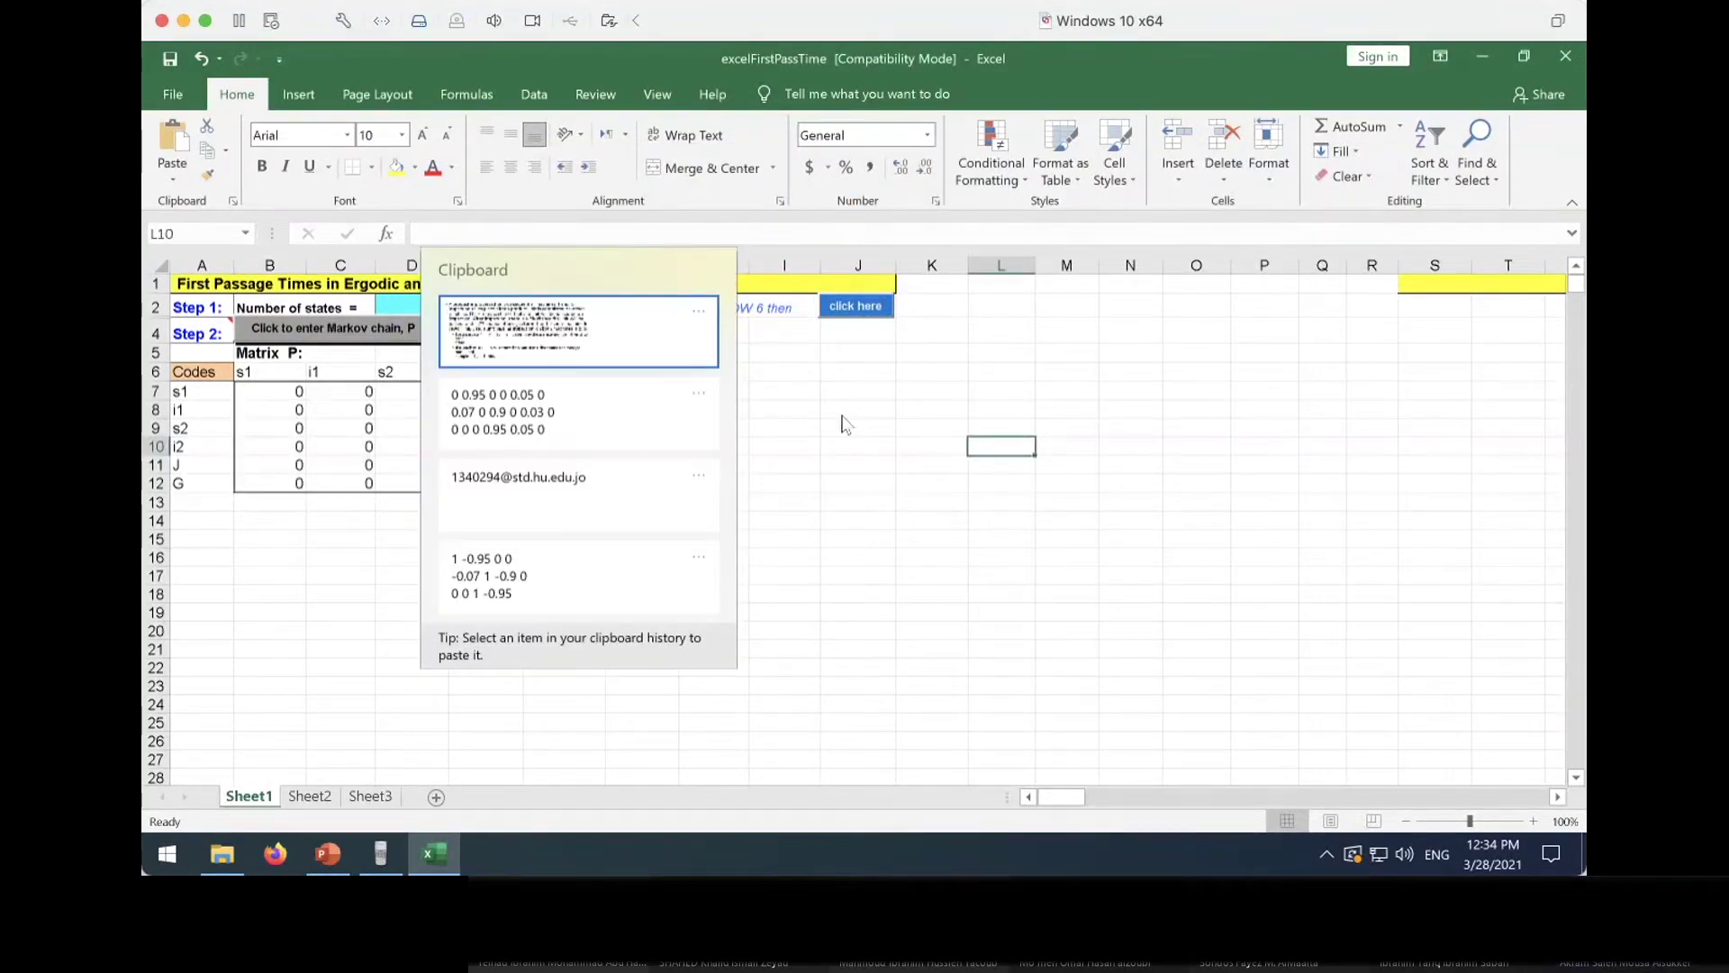
{"action": "key", "text": "Escape"}
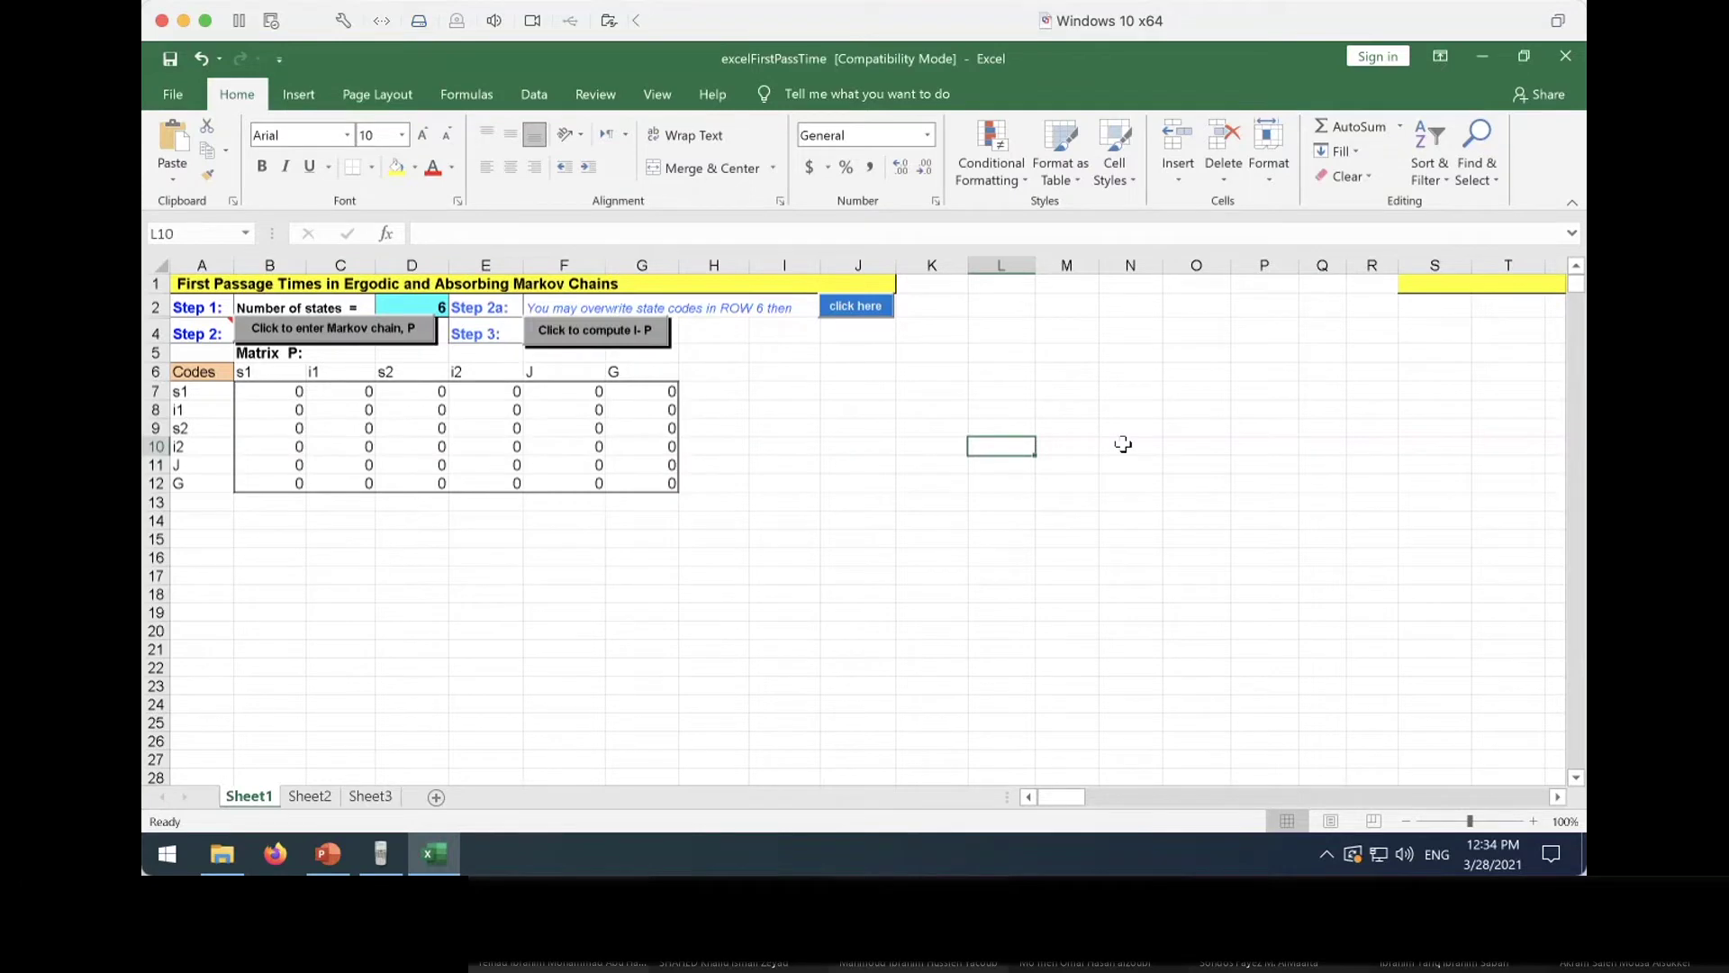
{"action": "left_click", "coordinate": [172, 149]}
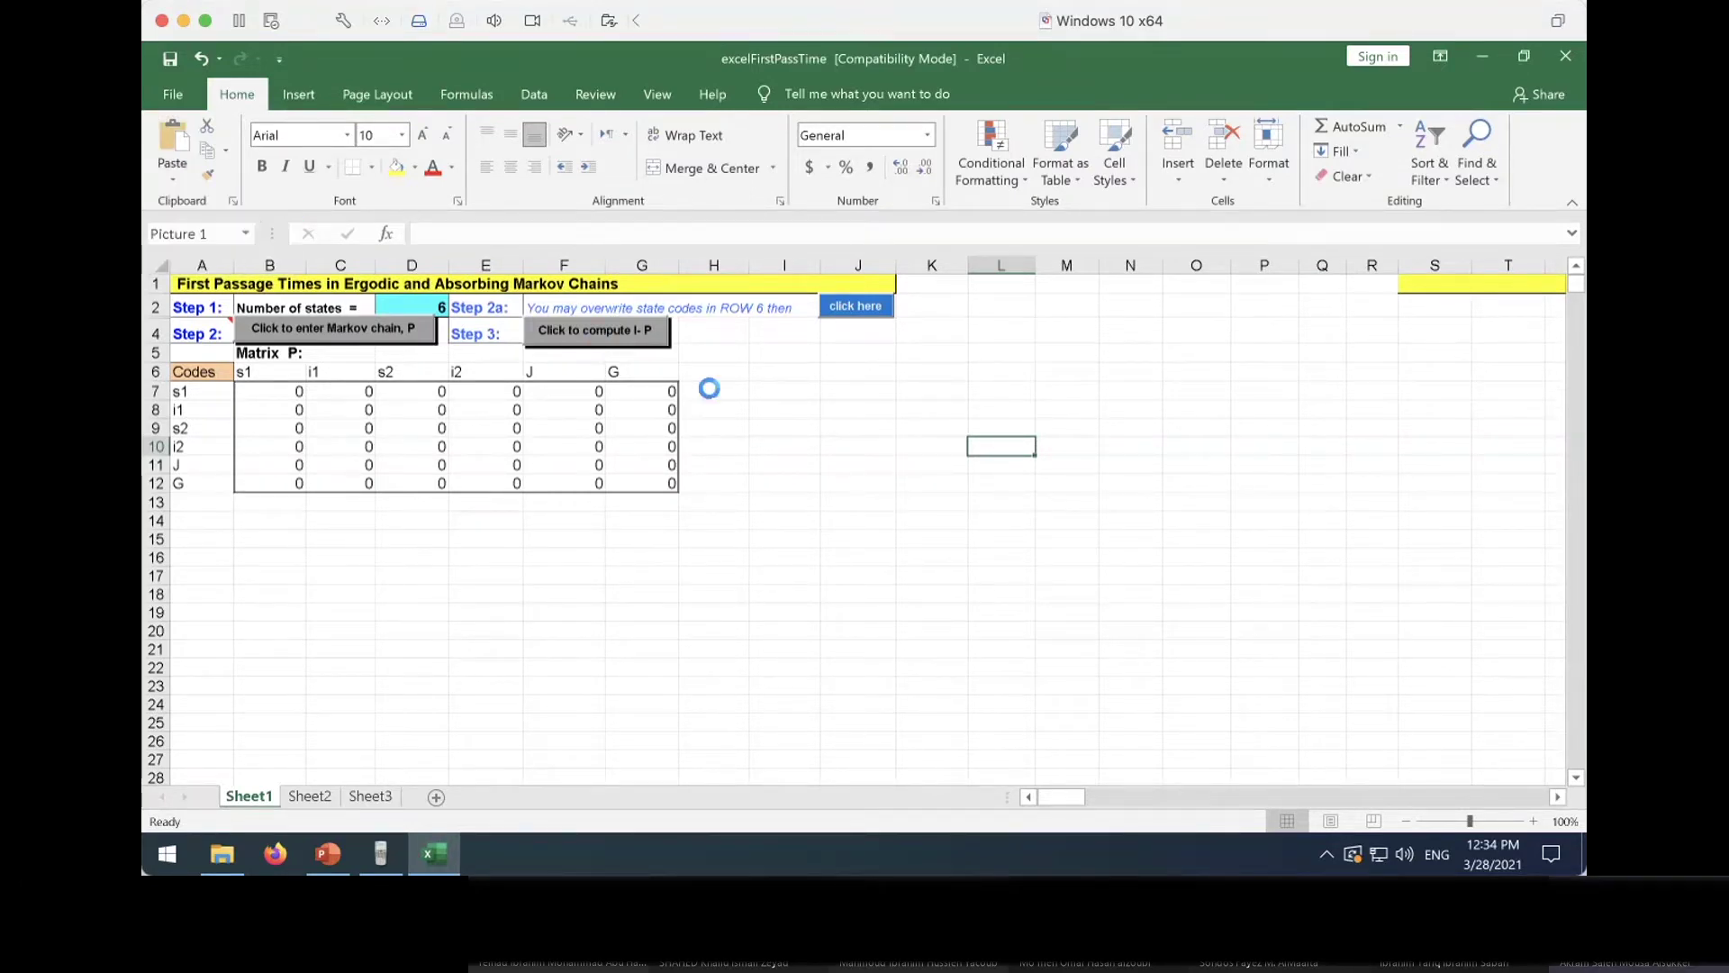
{"action": "left_click_drag", "start_coordinate": [1131, 522], "coordinate": [950, 396]}
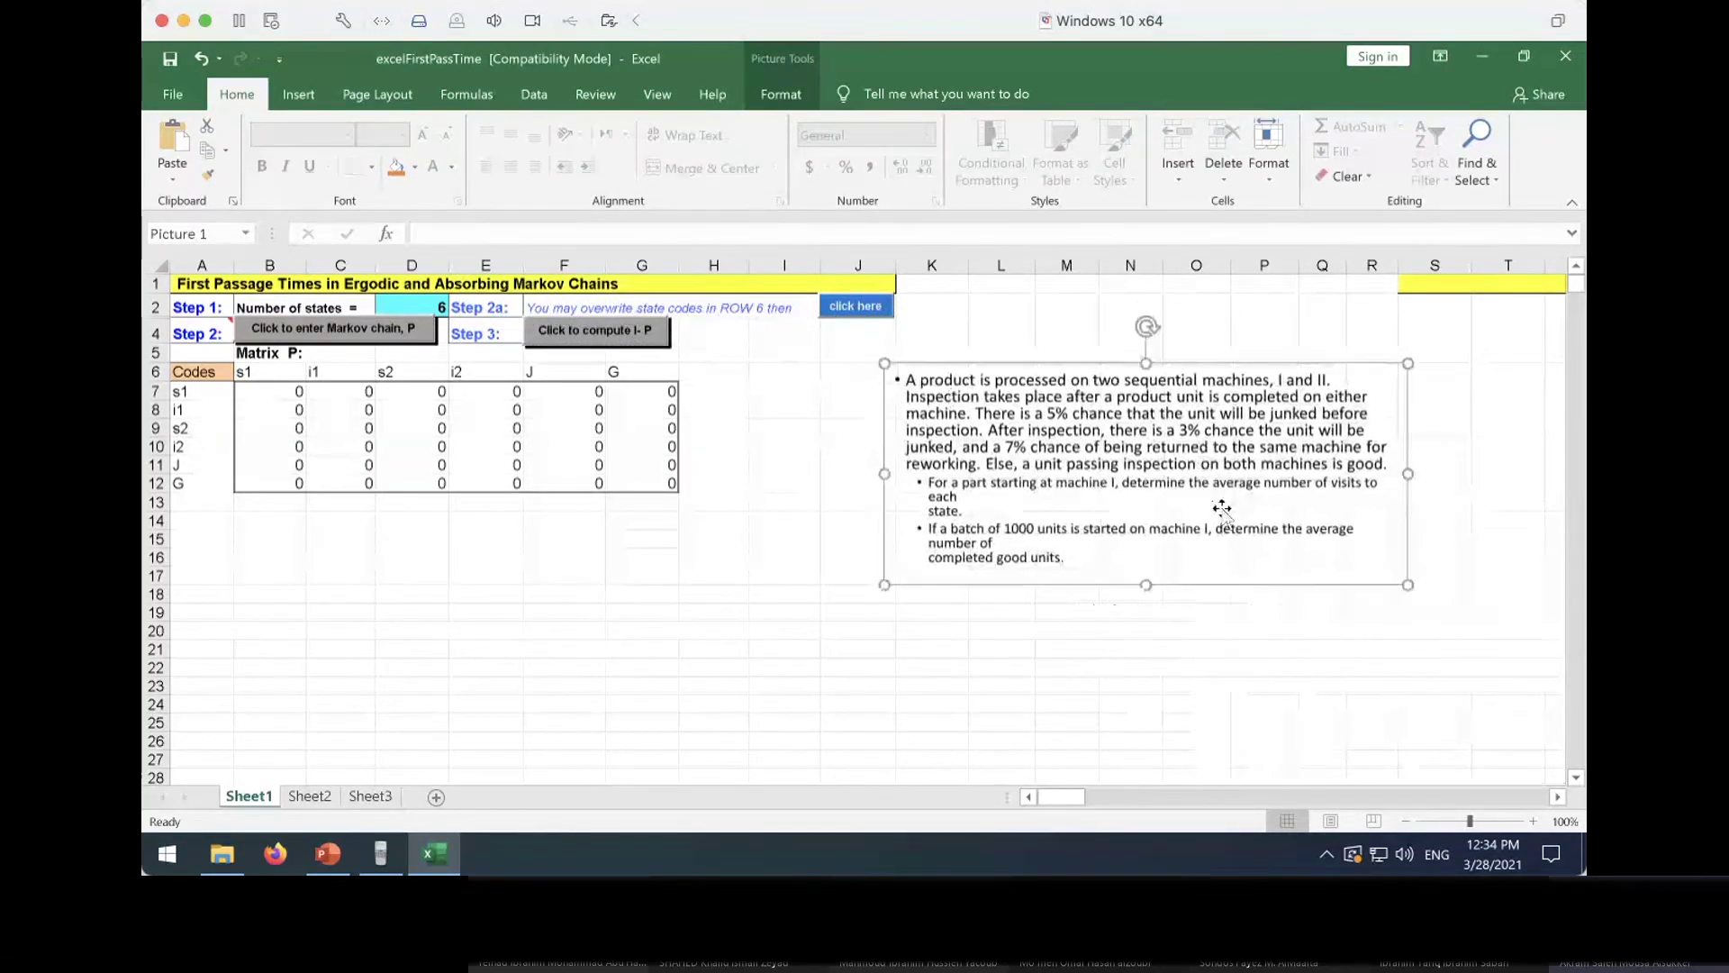
{"action": "left_click_drag", "start_coordinate": [1405, 583], "coordinate": [1512, 628]}
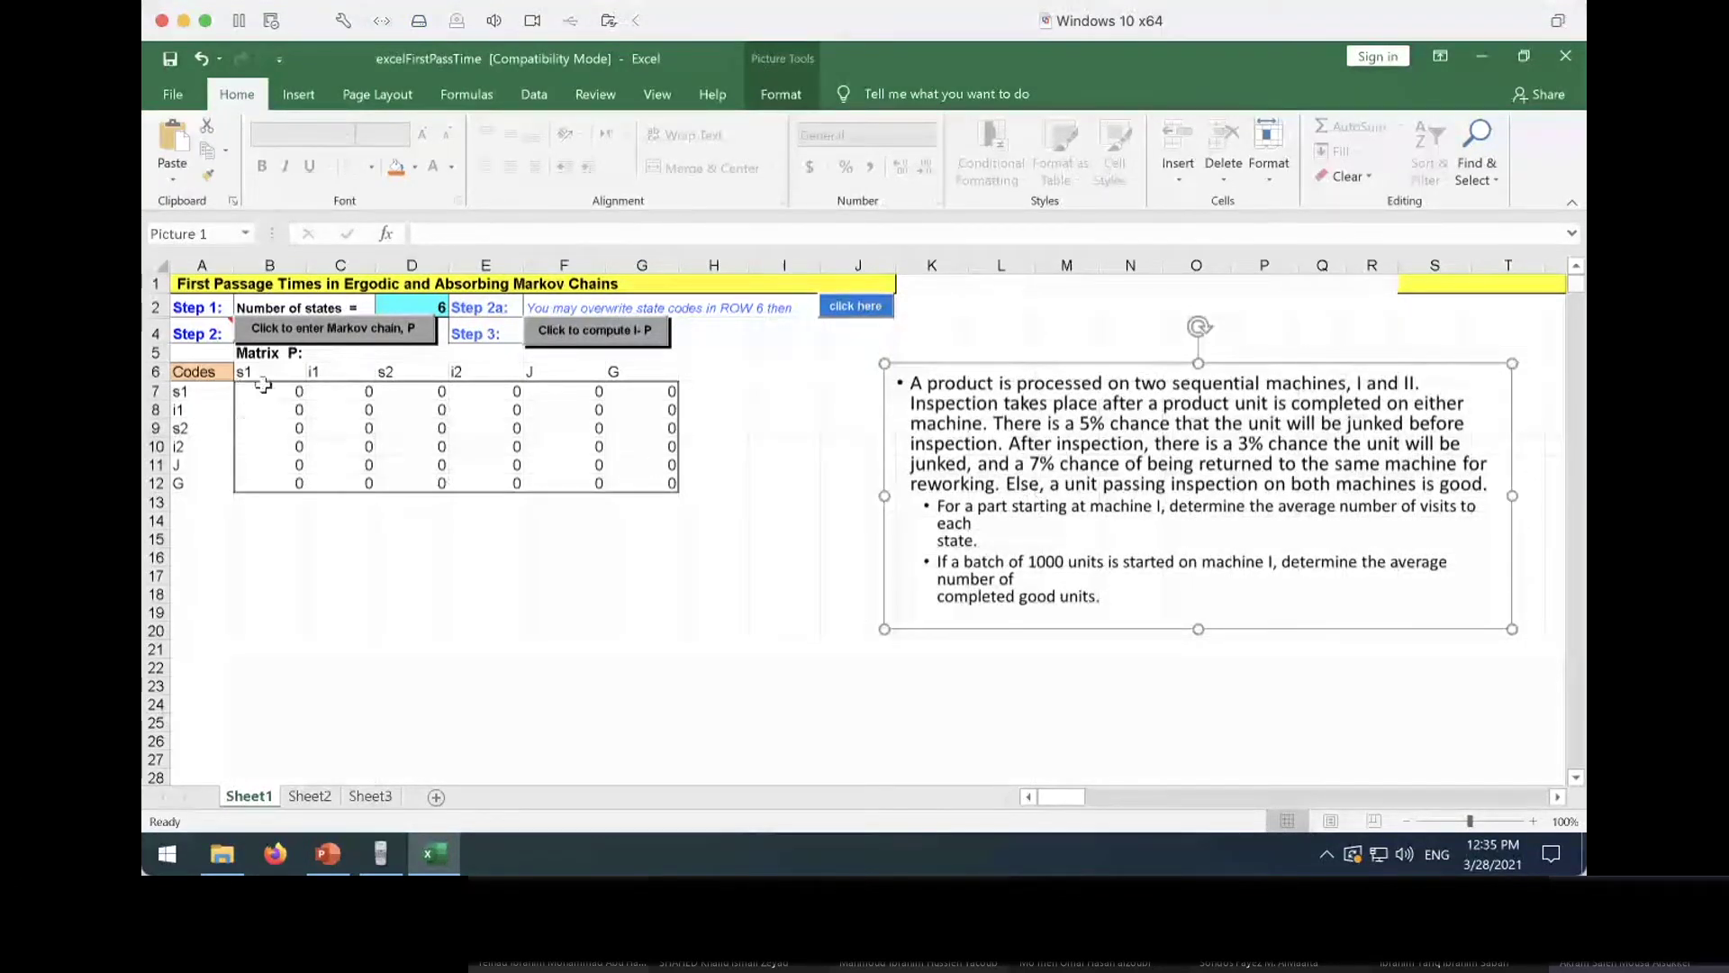
Fill the s1 row of matrix P with probability 0.05 for state J and 0.95 for state i1
{"action": "left_click", "coordinate": [330, 385]}
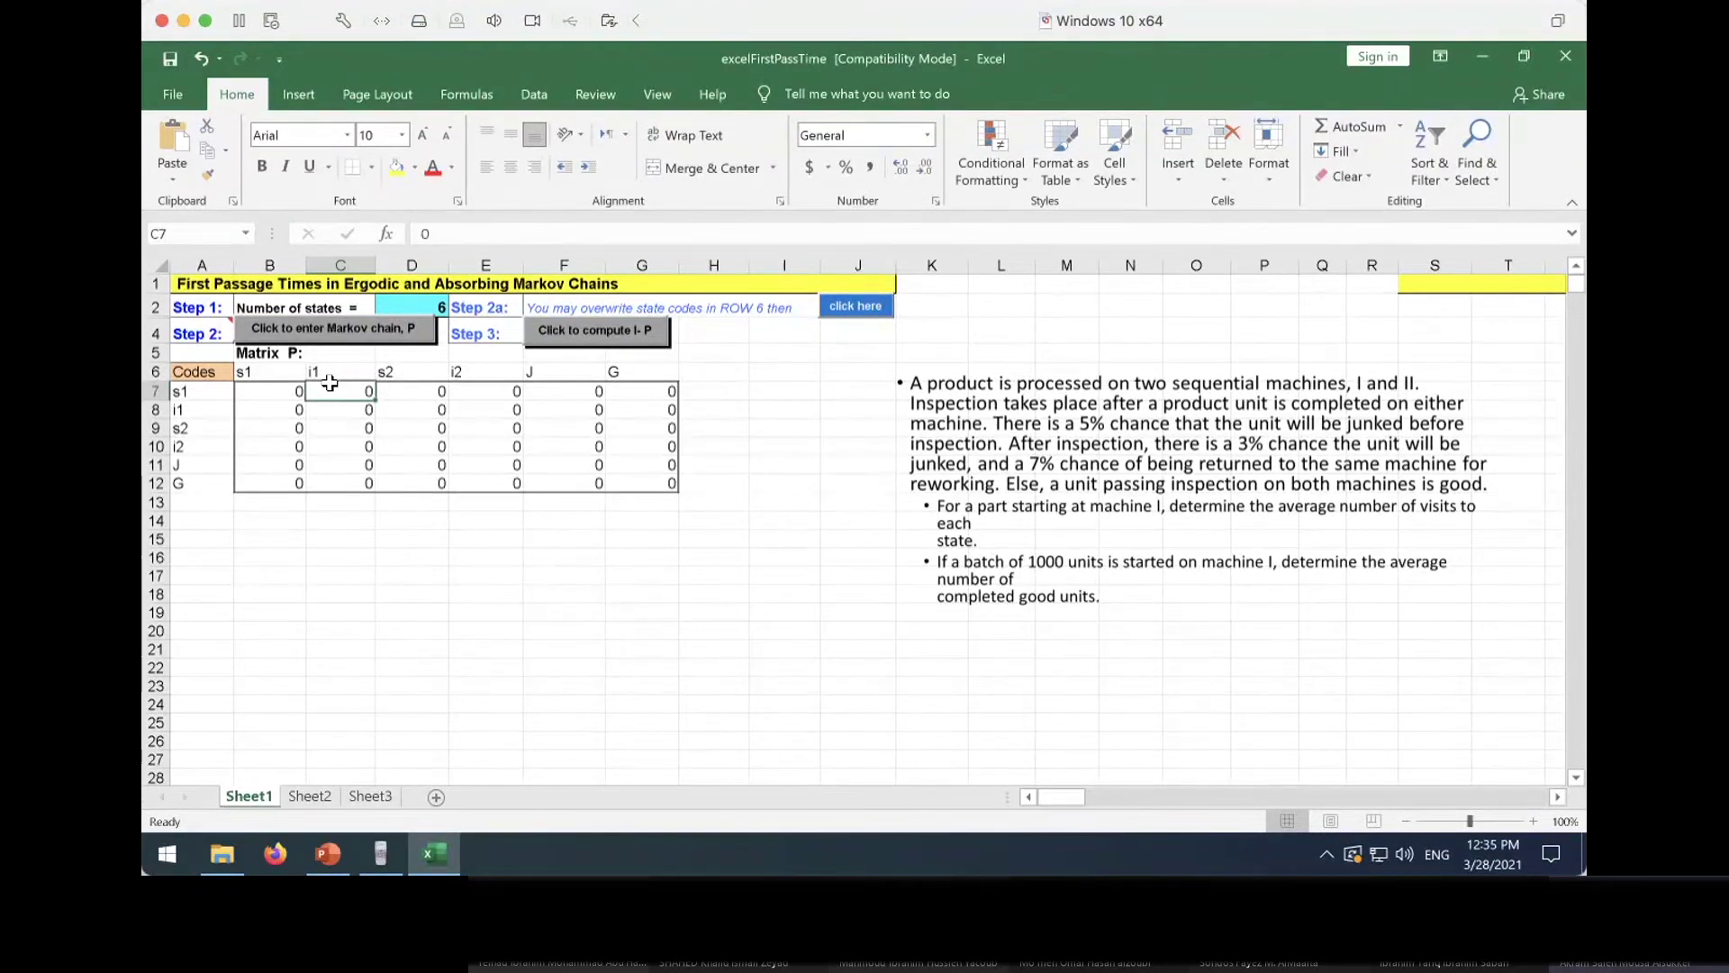
{"action": "left_click", "coordinate": [529, 382]}
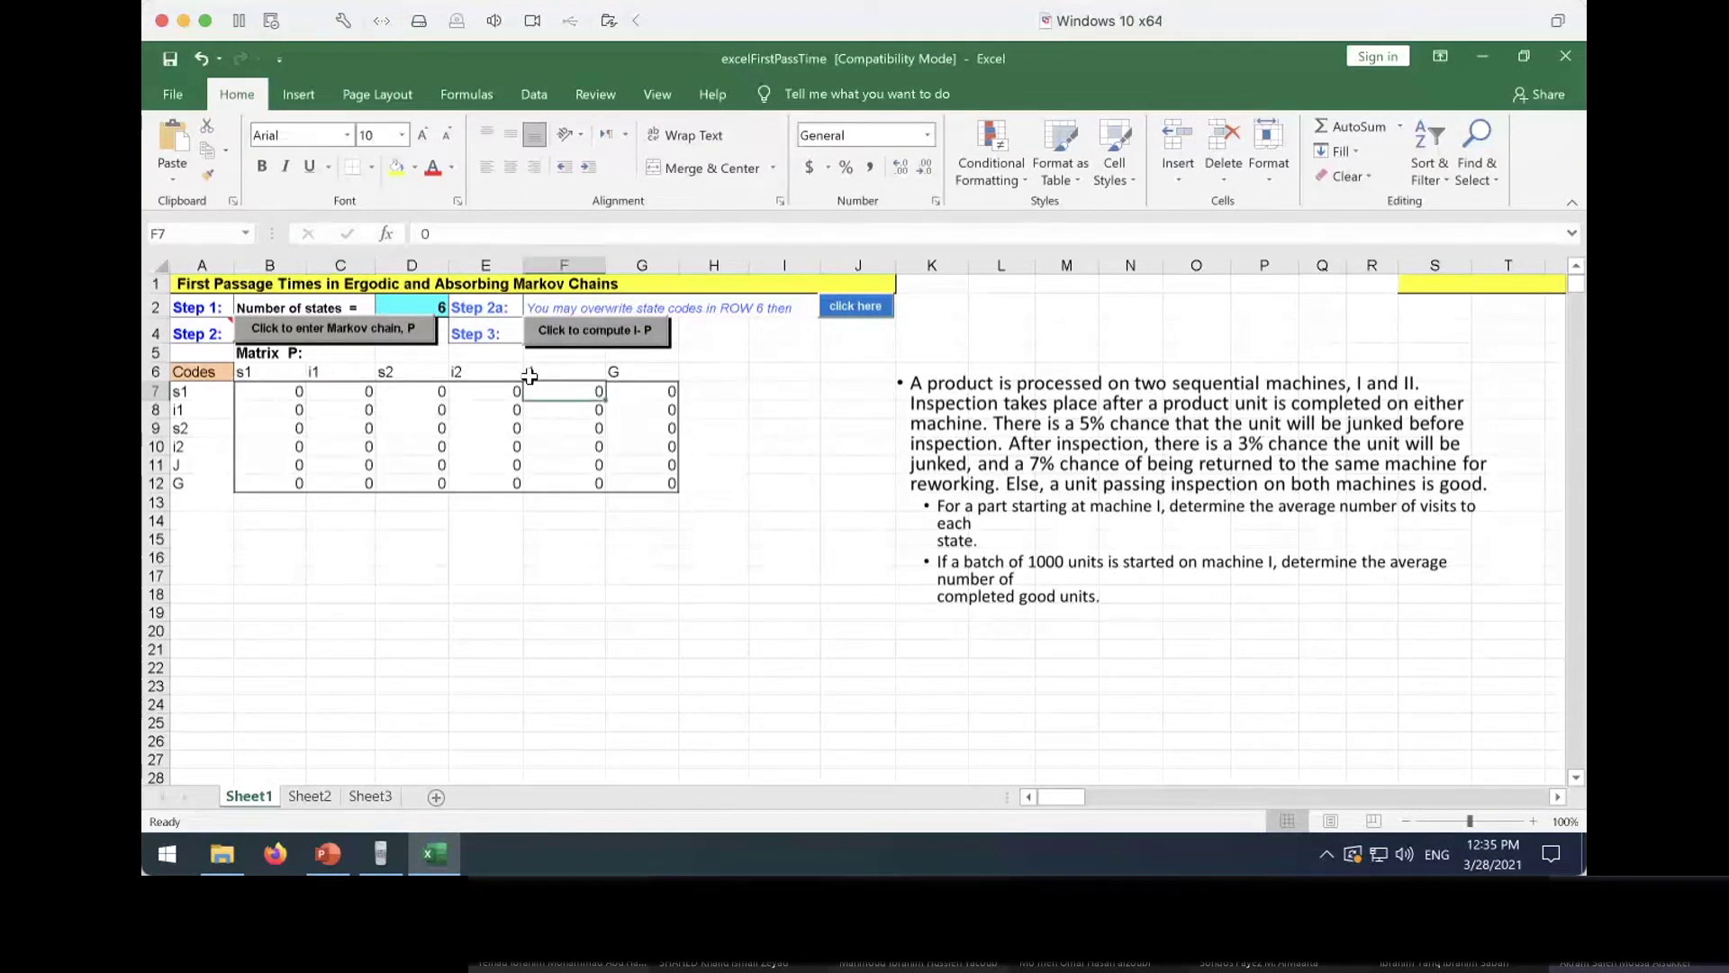
{"action": "type", "text": ".05"}
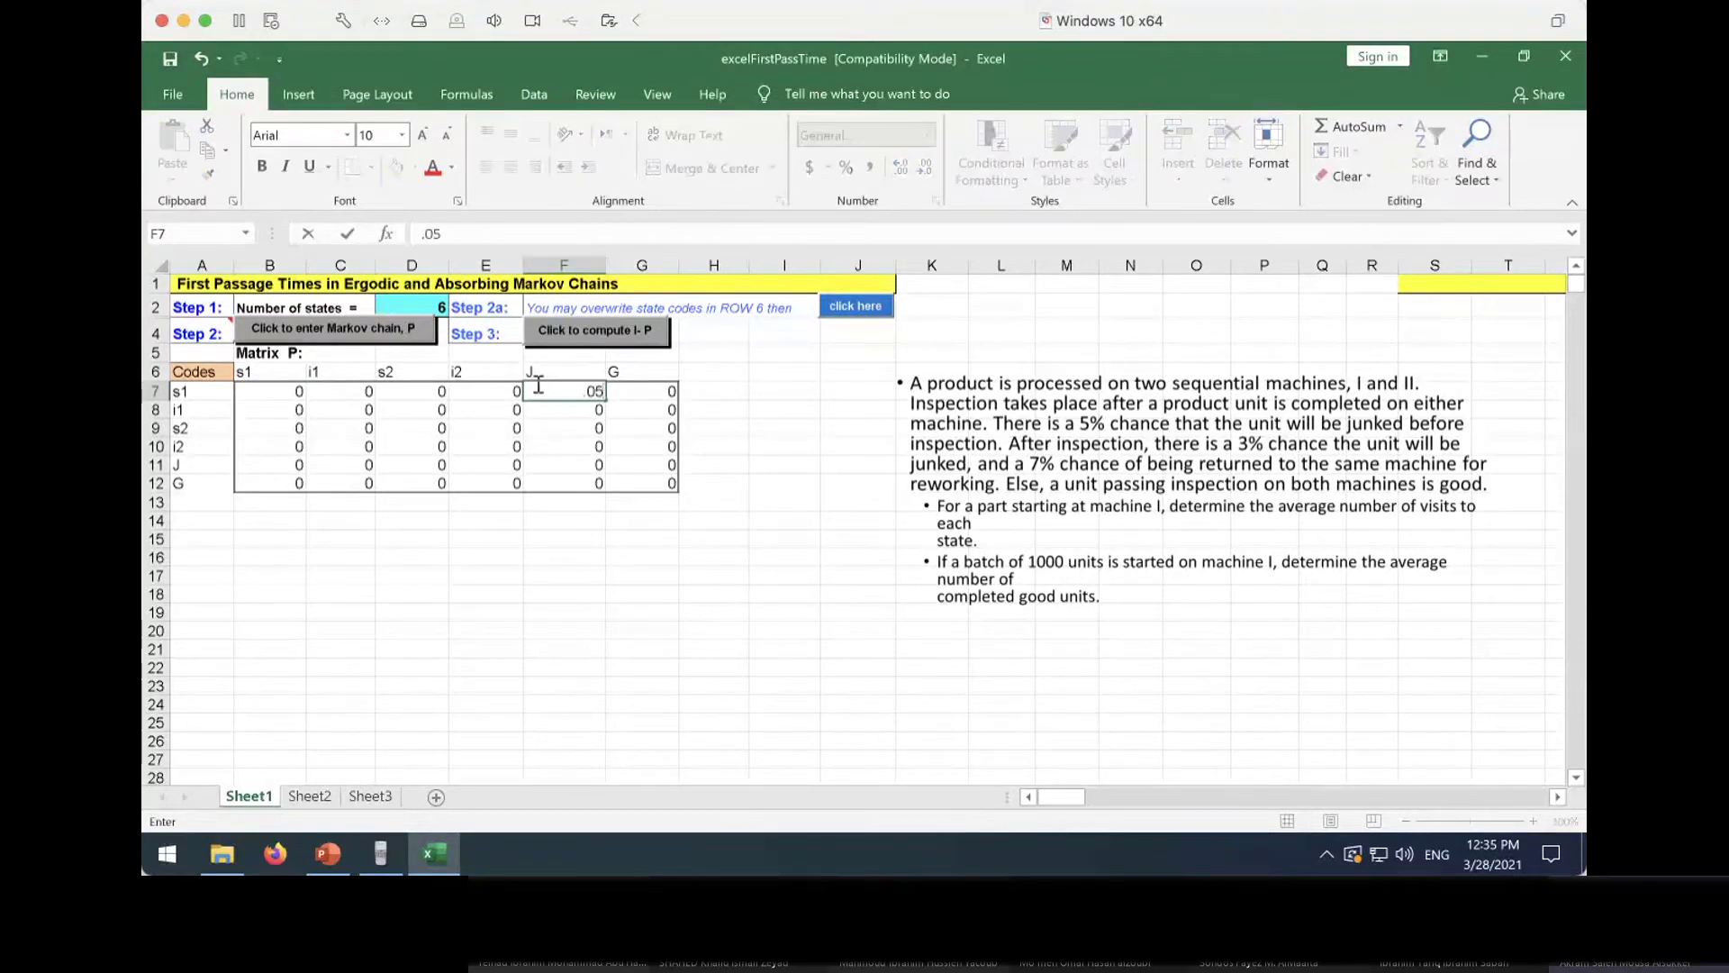
{"action": "key", "text": "Return"}
{"action": "key", "text": "Up"}
{"action": "key", "text": "Left"}
{"action": "key", "text": "Left"}
{"action": "key", "text": "Left"}
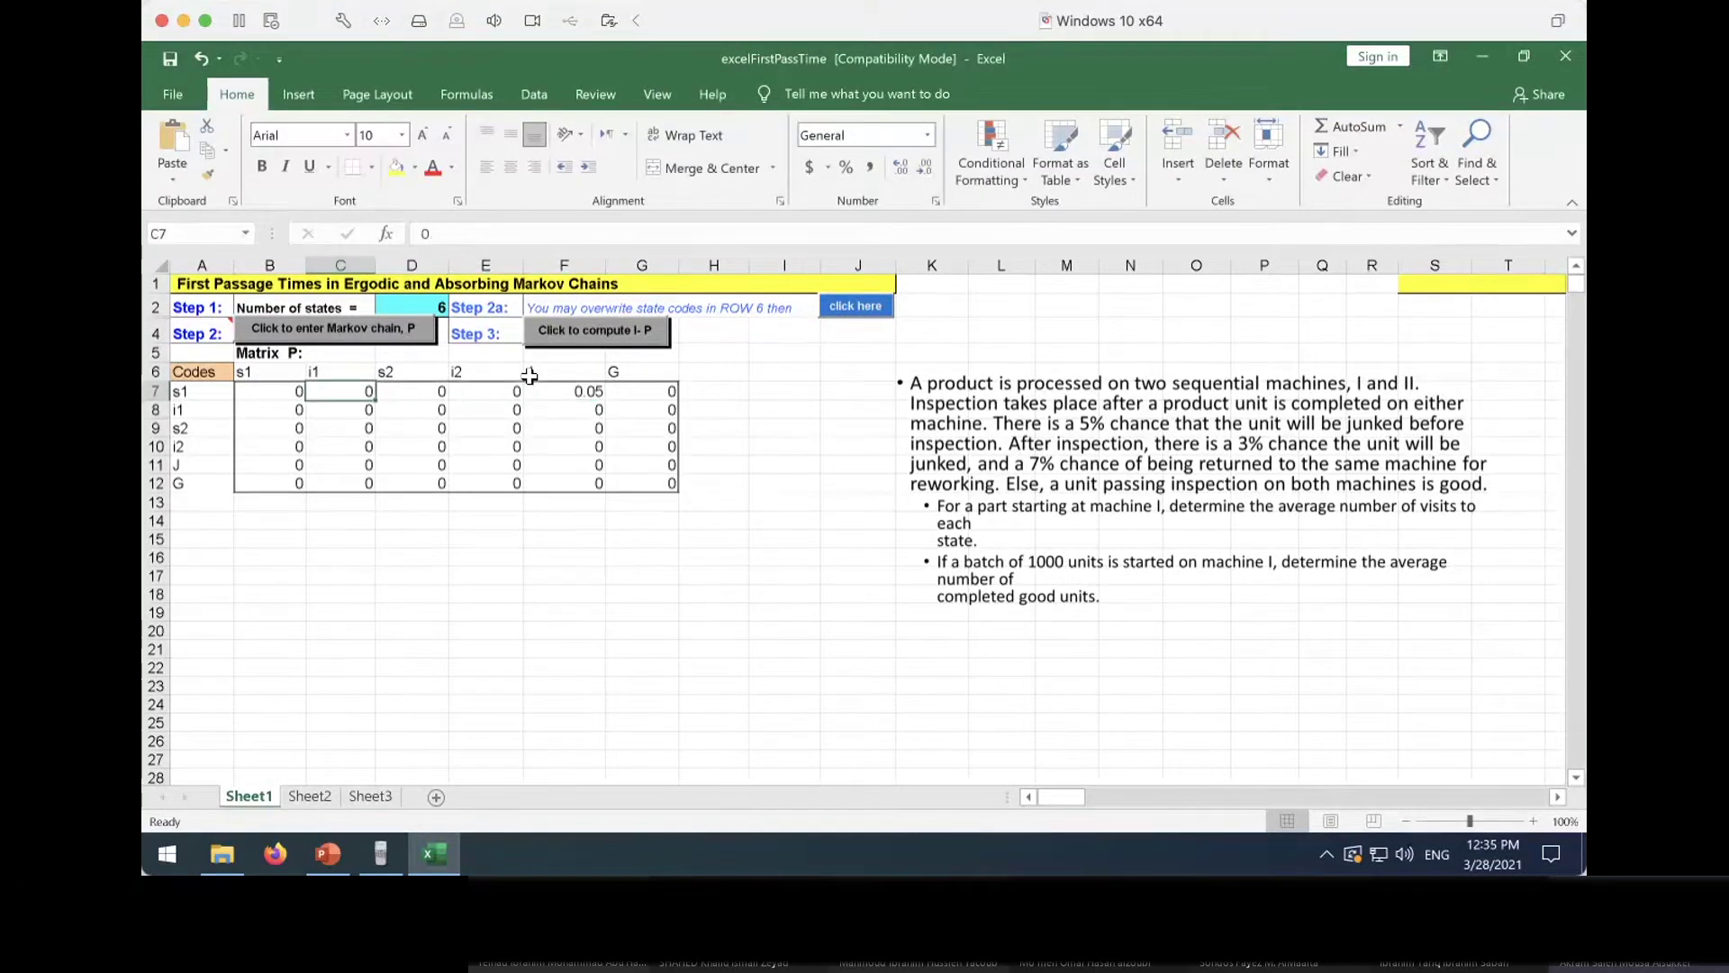
{"action": "type", "text": ".95"}
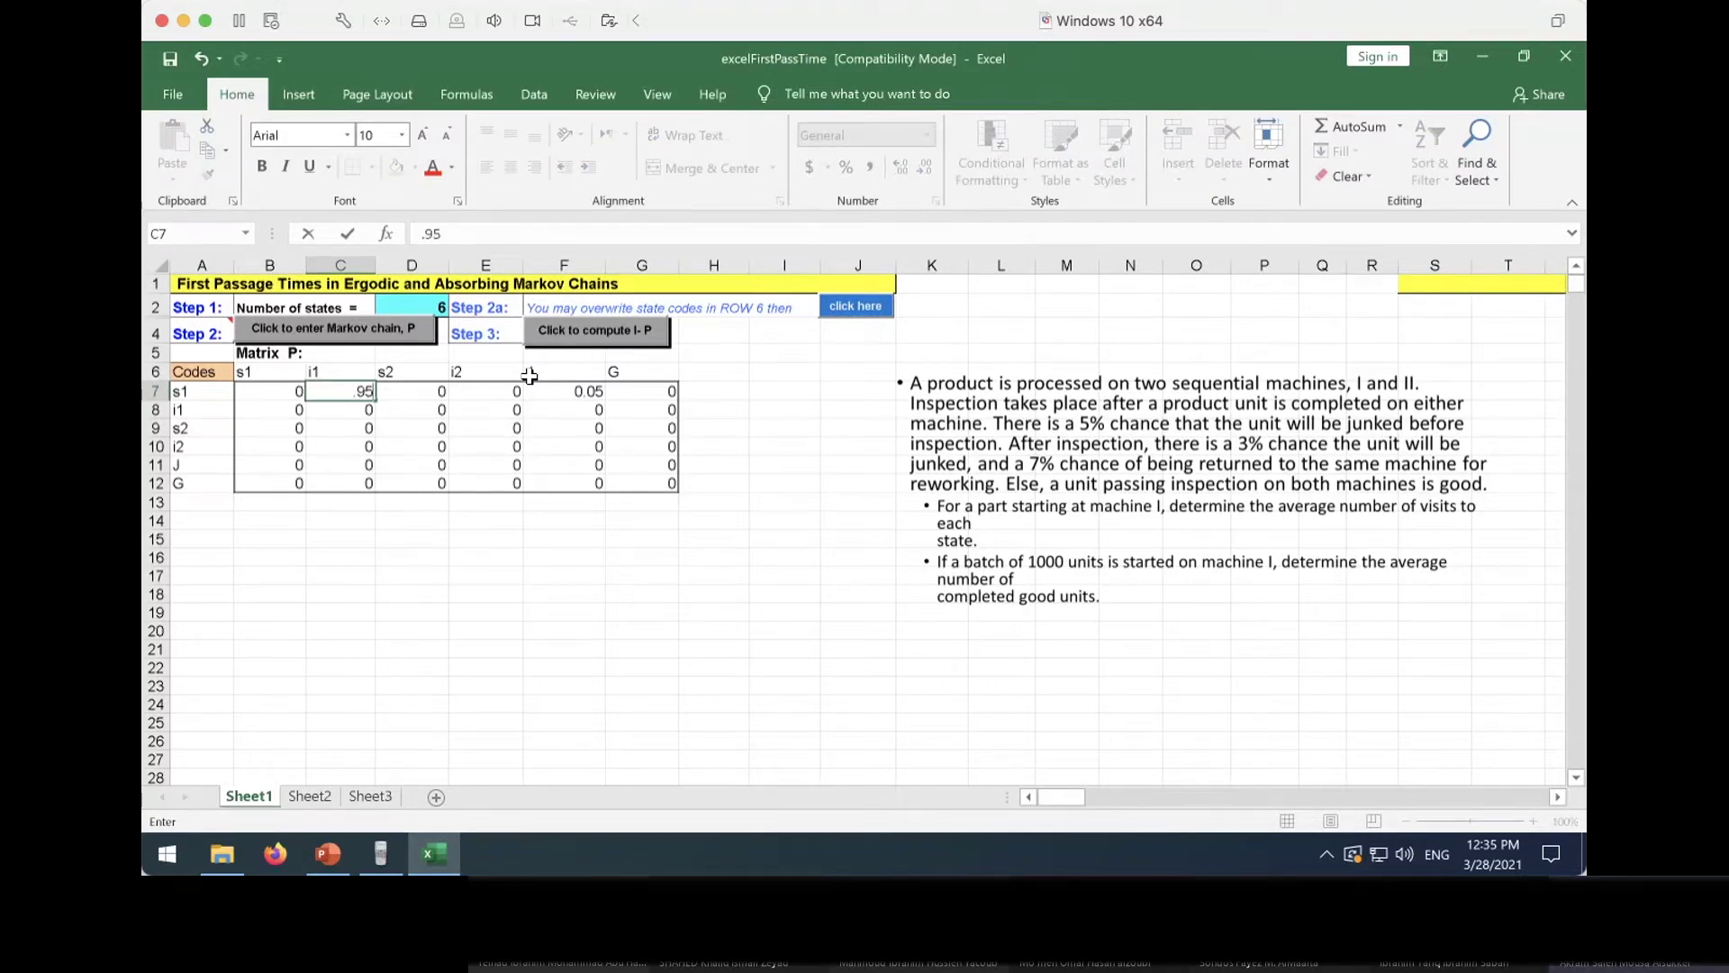
{"action": "key", "text": "Return"}
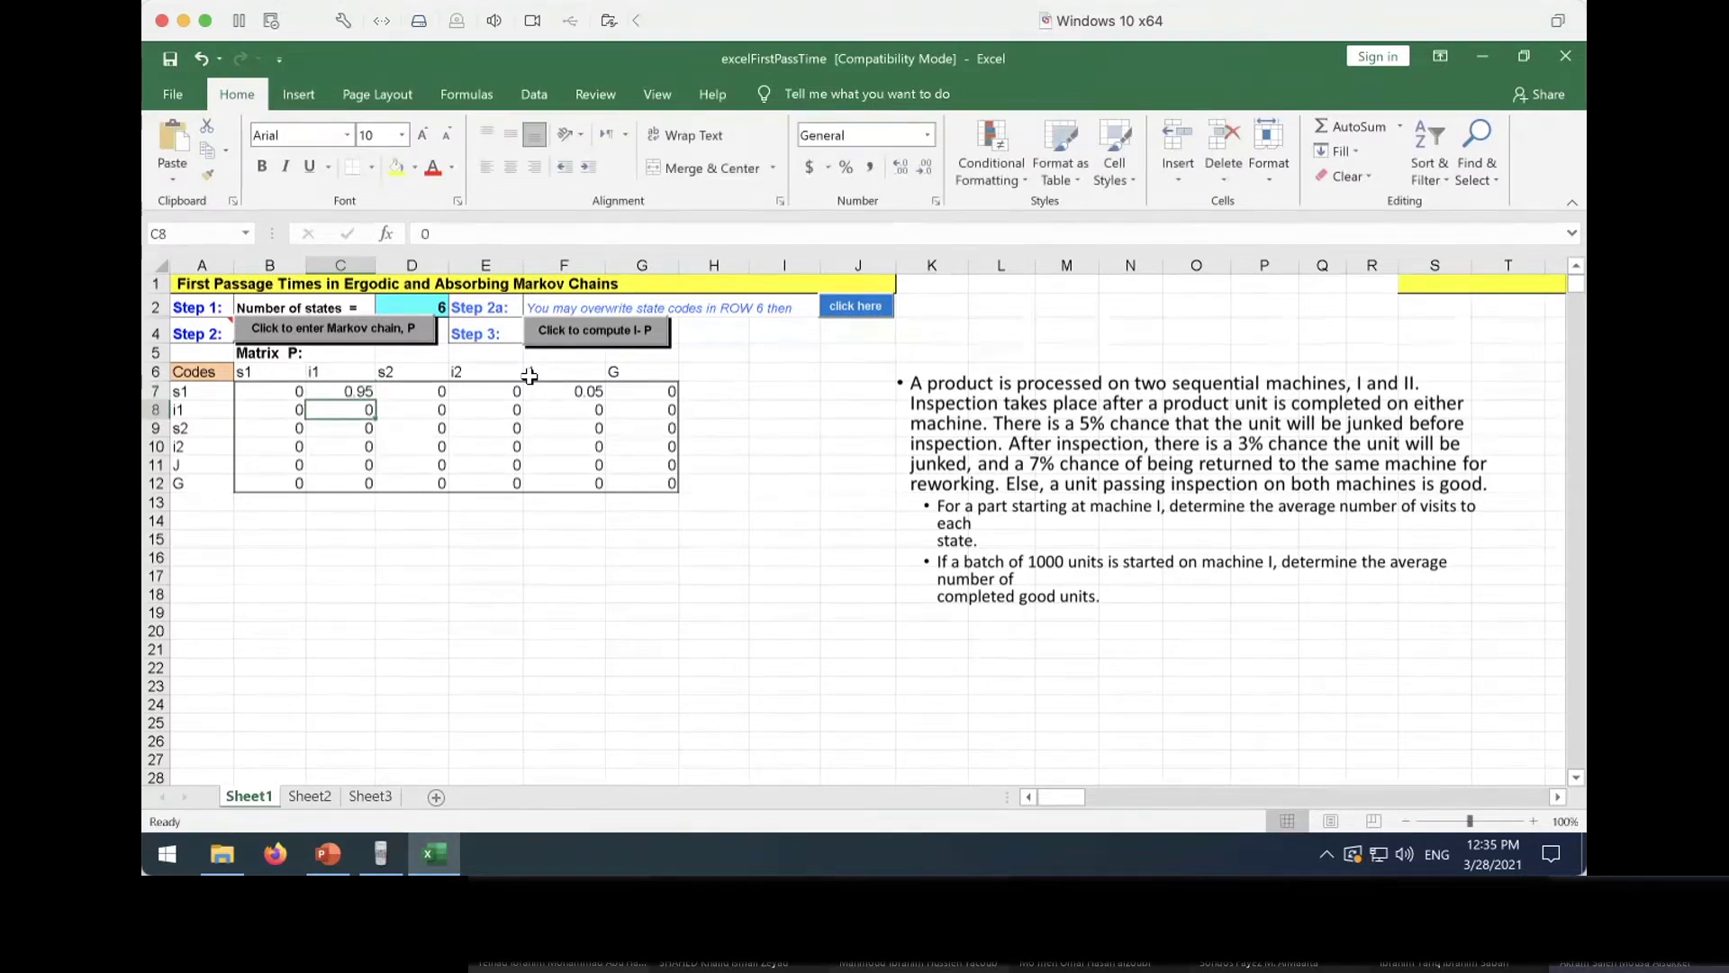
Fill the s2 row of matrix P with probability 0.95 for state i2 and 0.05 for state J
{"action": "left_click_drag", "start_coordinate": [180, 391], "coordinate": [586, 390]}
{"action": "left_click", "coordinate": [189, 424]}
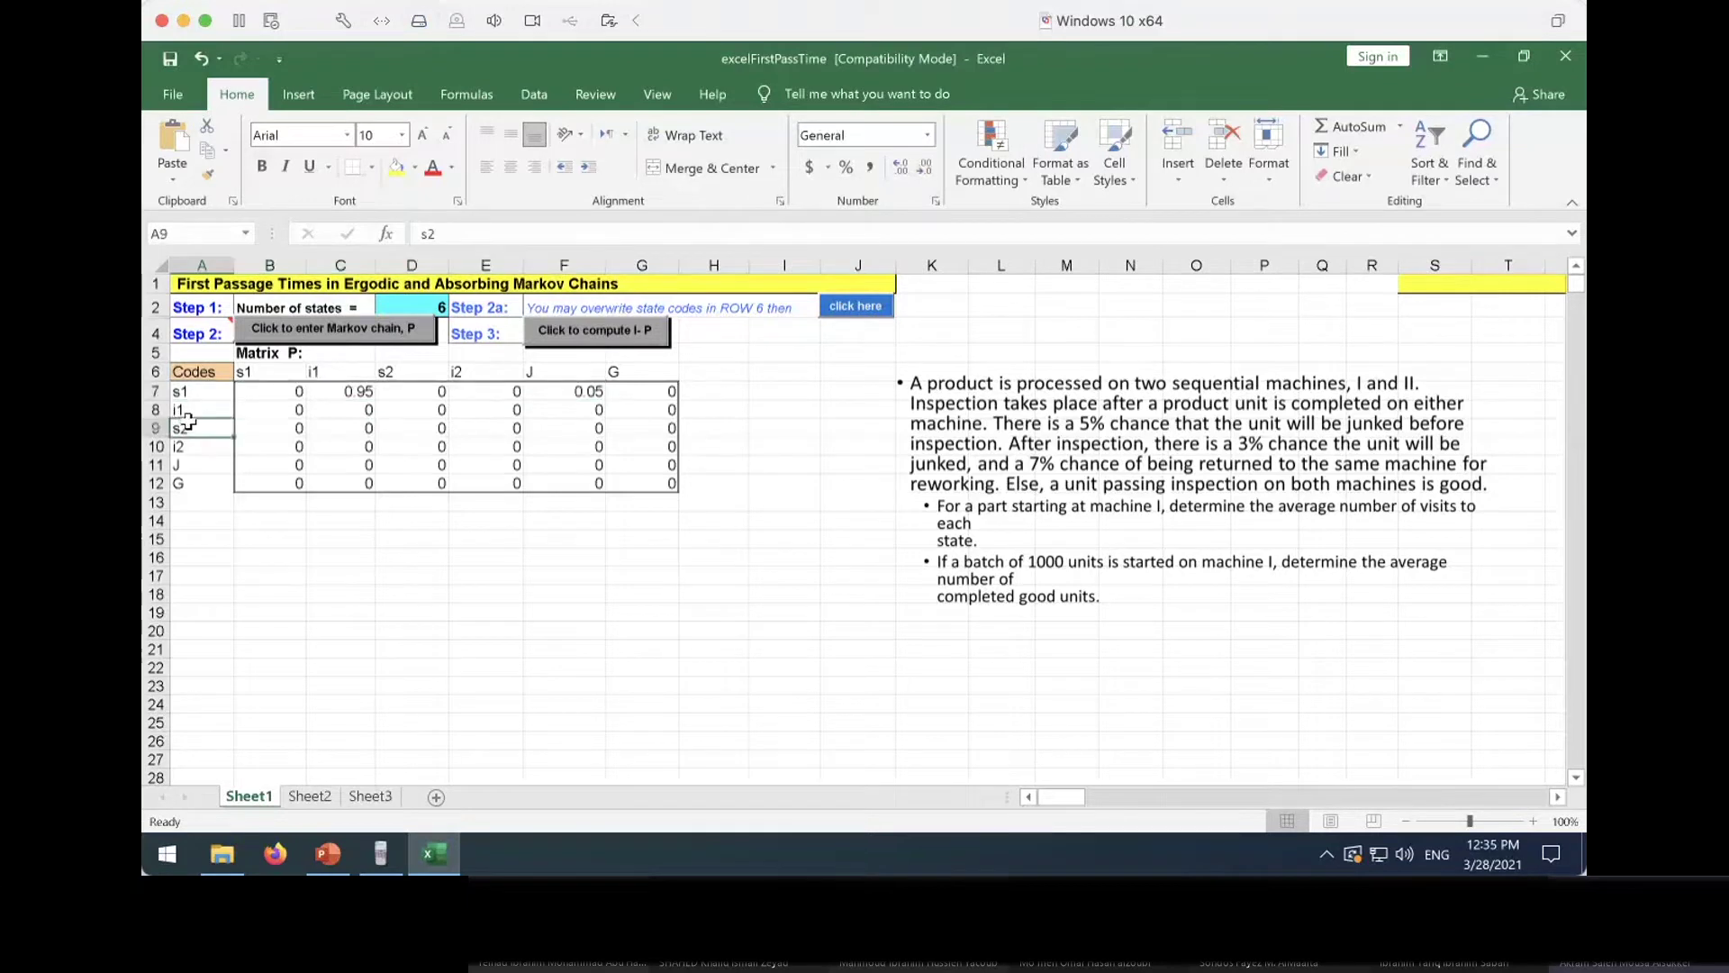
{"action": "left_click", "coordinate": [417, 418]}
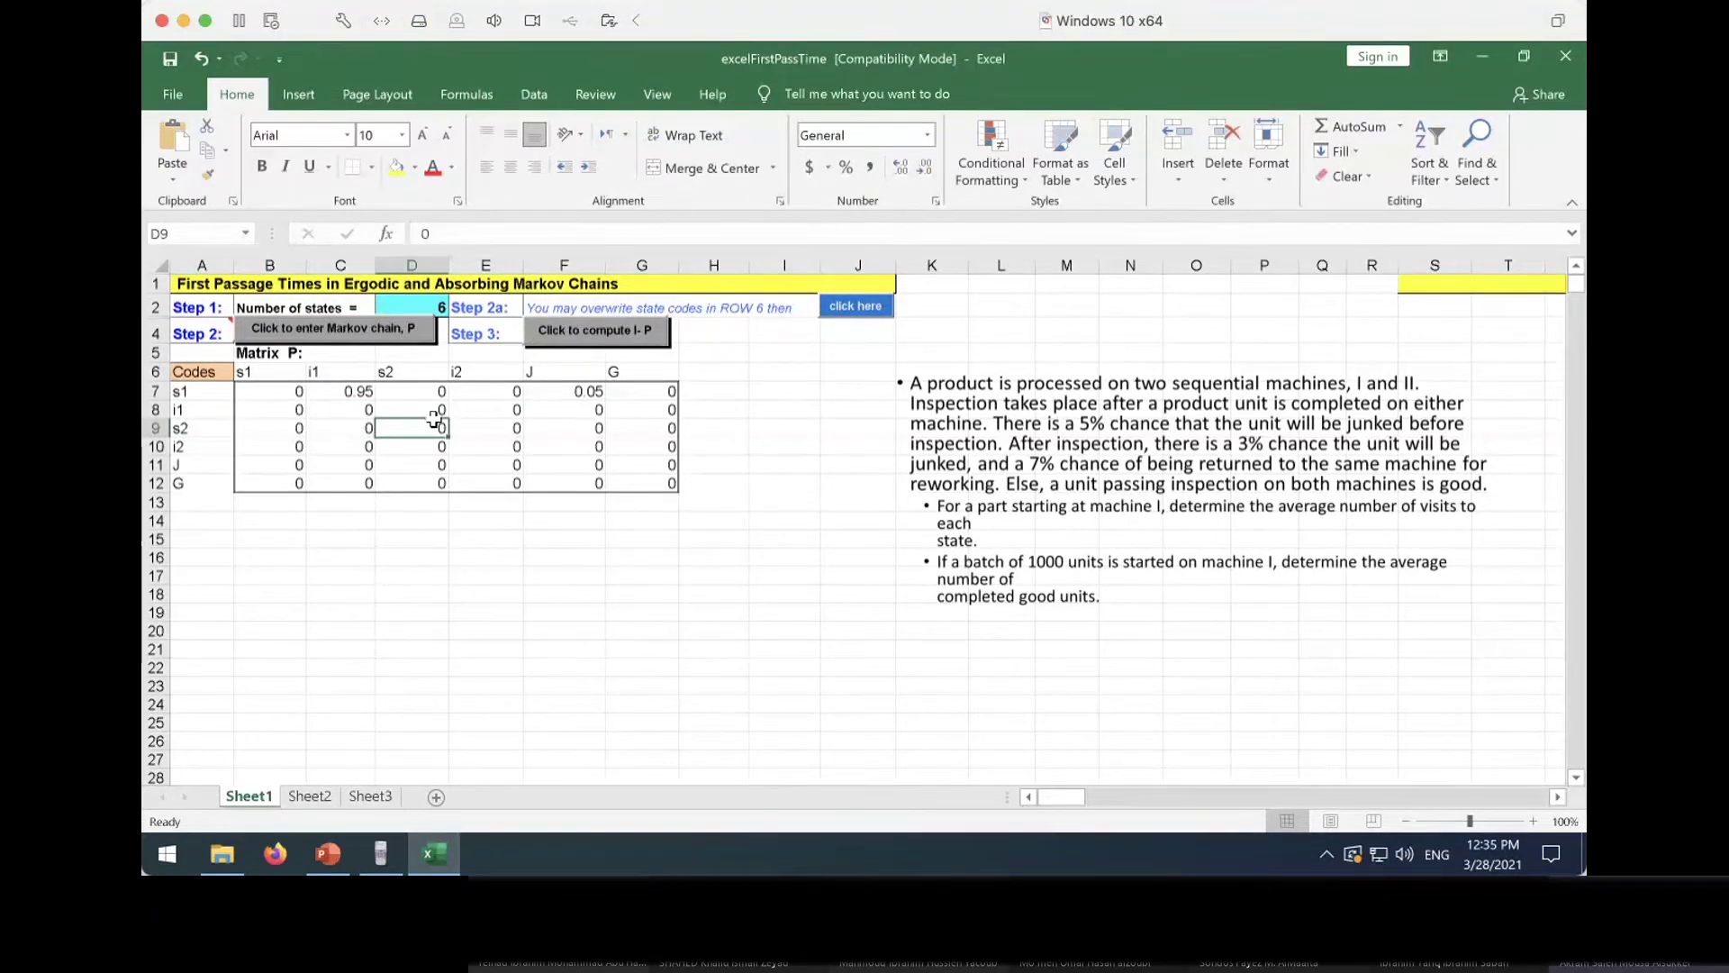
{"action": "left_click", "coordinate": [475, 419]}
{"action": "type", "text": ".0"}
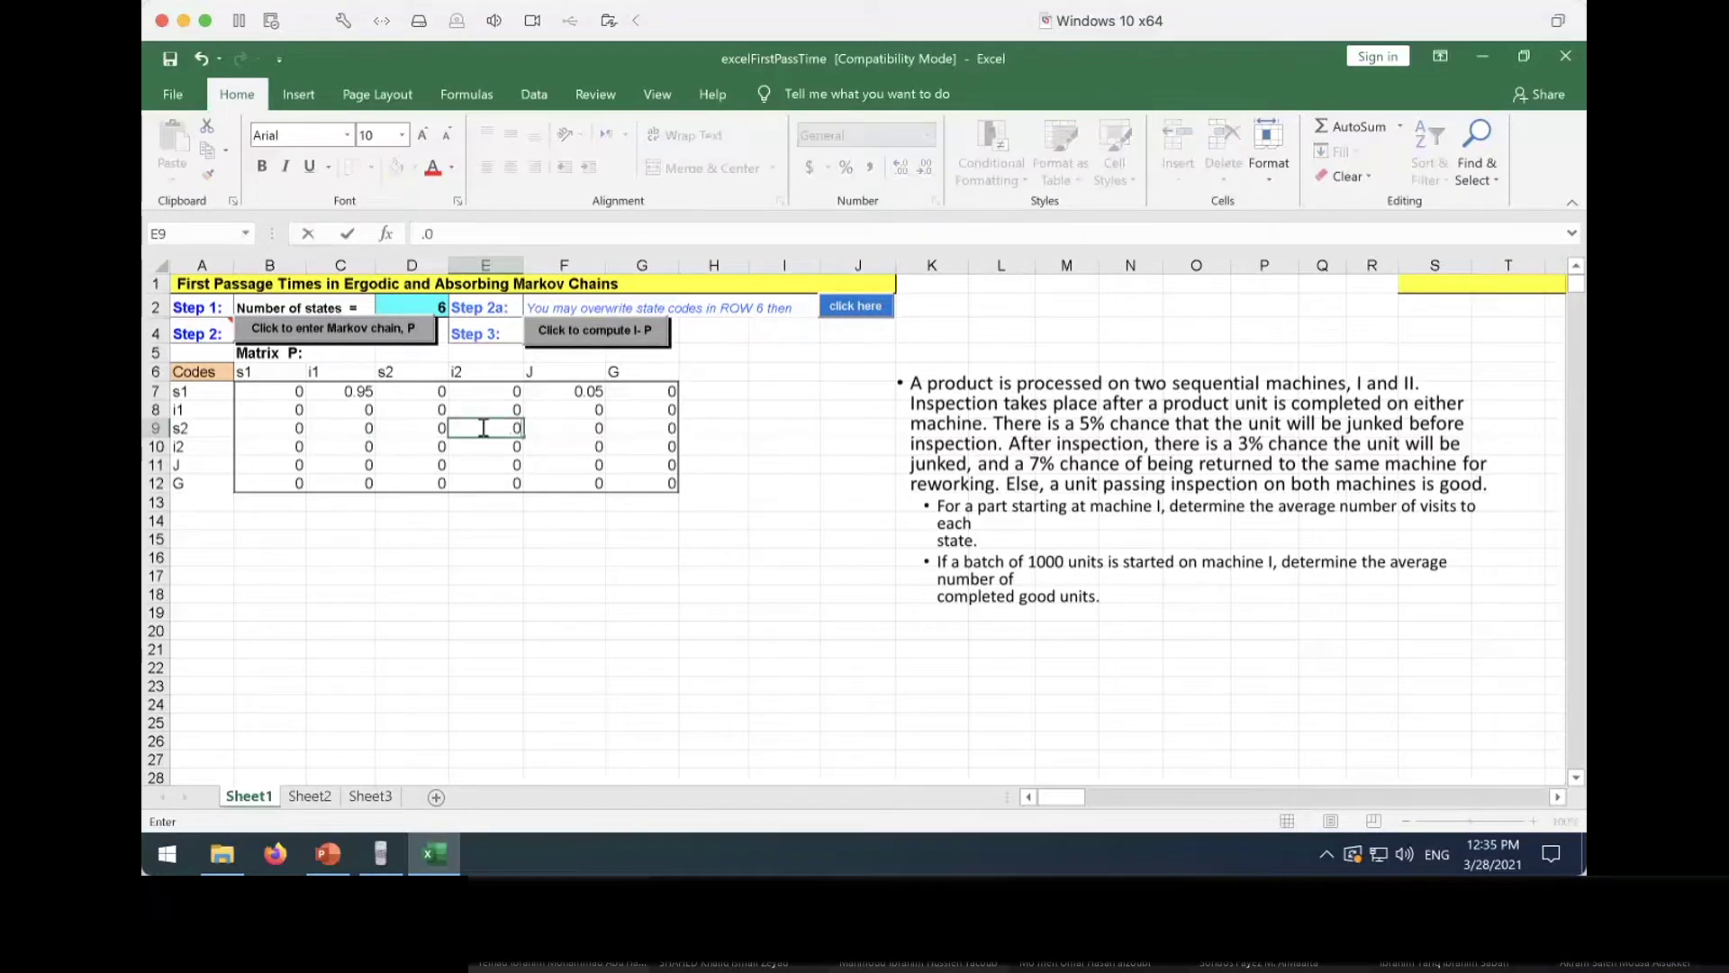
{"action": "key", "text": "BackSpace"}
{"action": "type", "text": "95"}
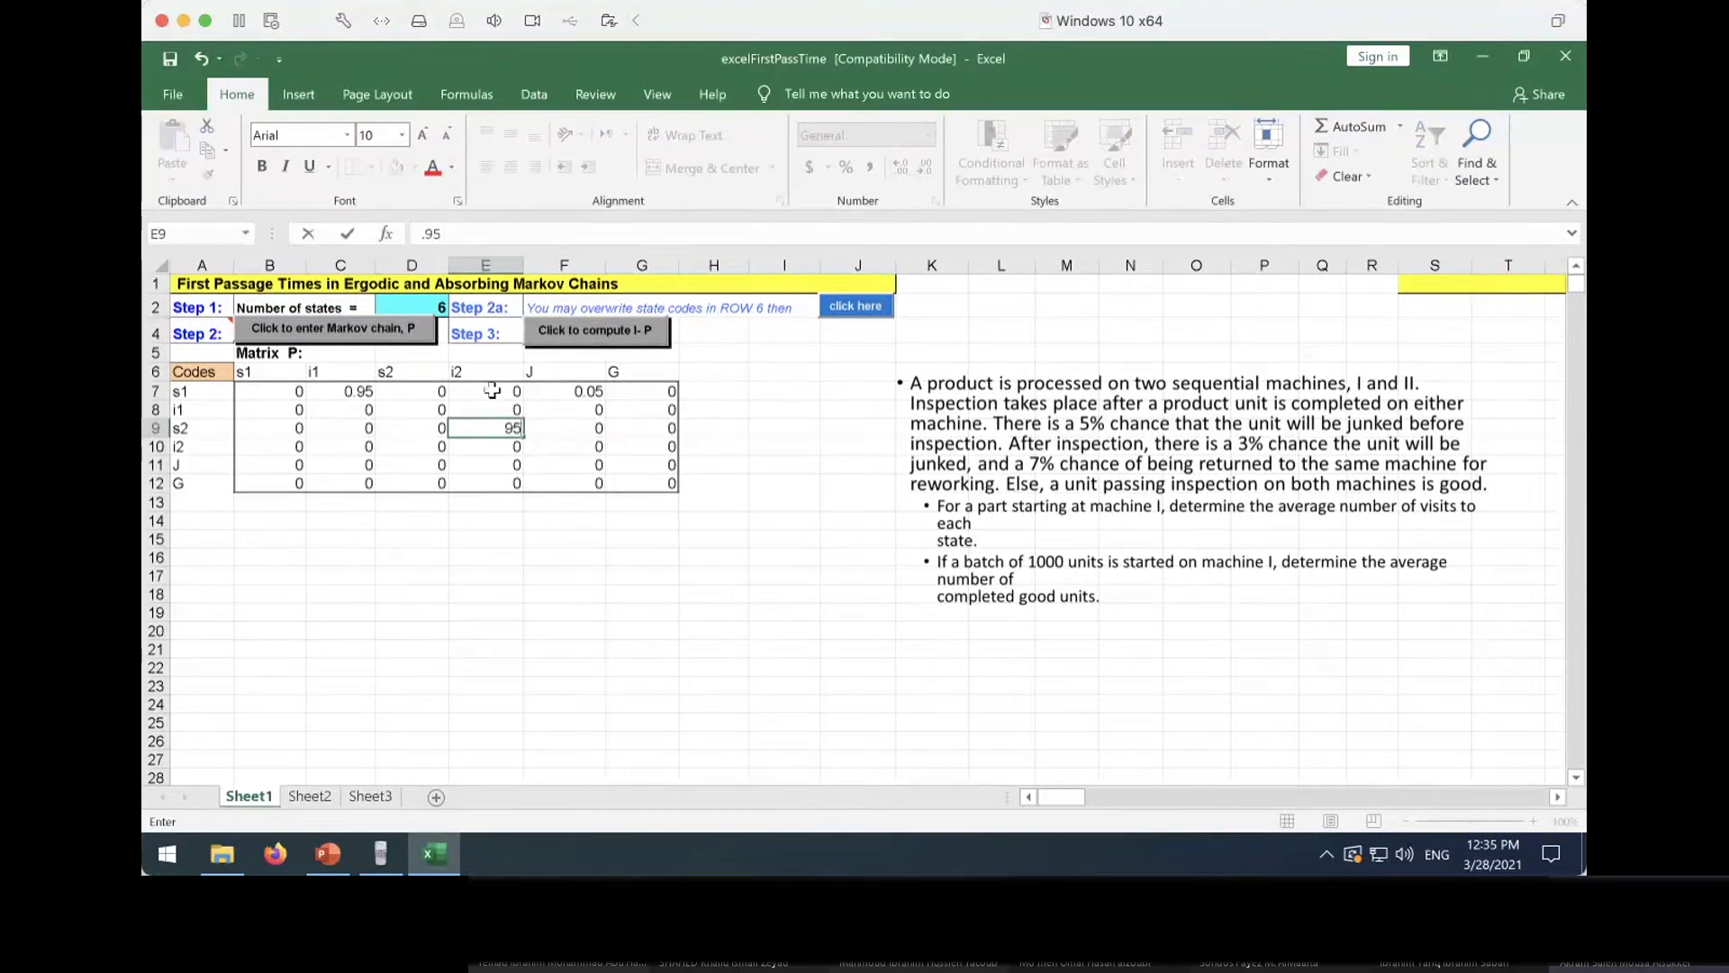
{"action": "key", "text": "Tab"}
{"action": "key", "text": "Left"}
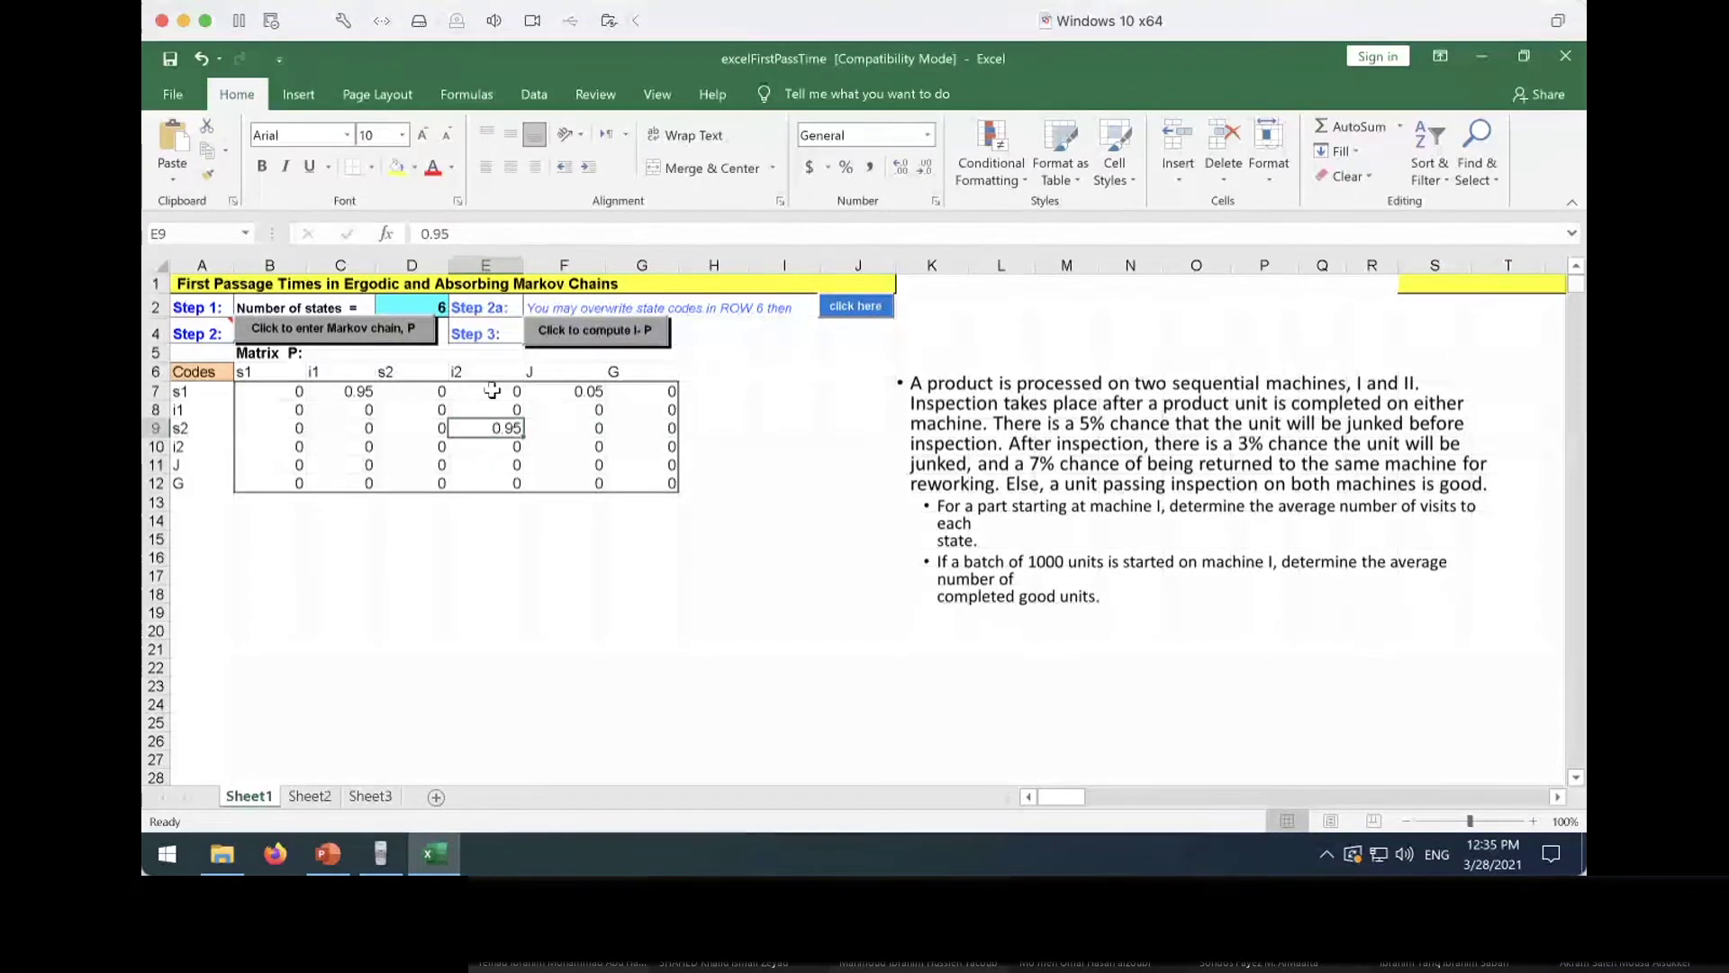
{"action": "key", "text": "Right"}
{"action": "type", "text": ".0"}
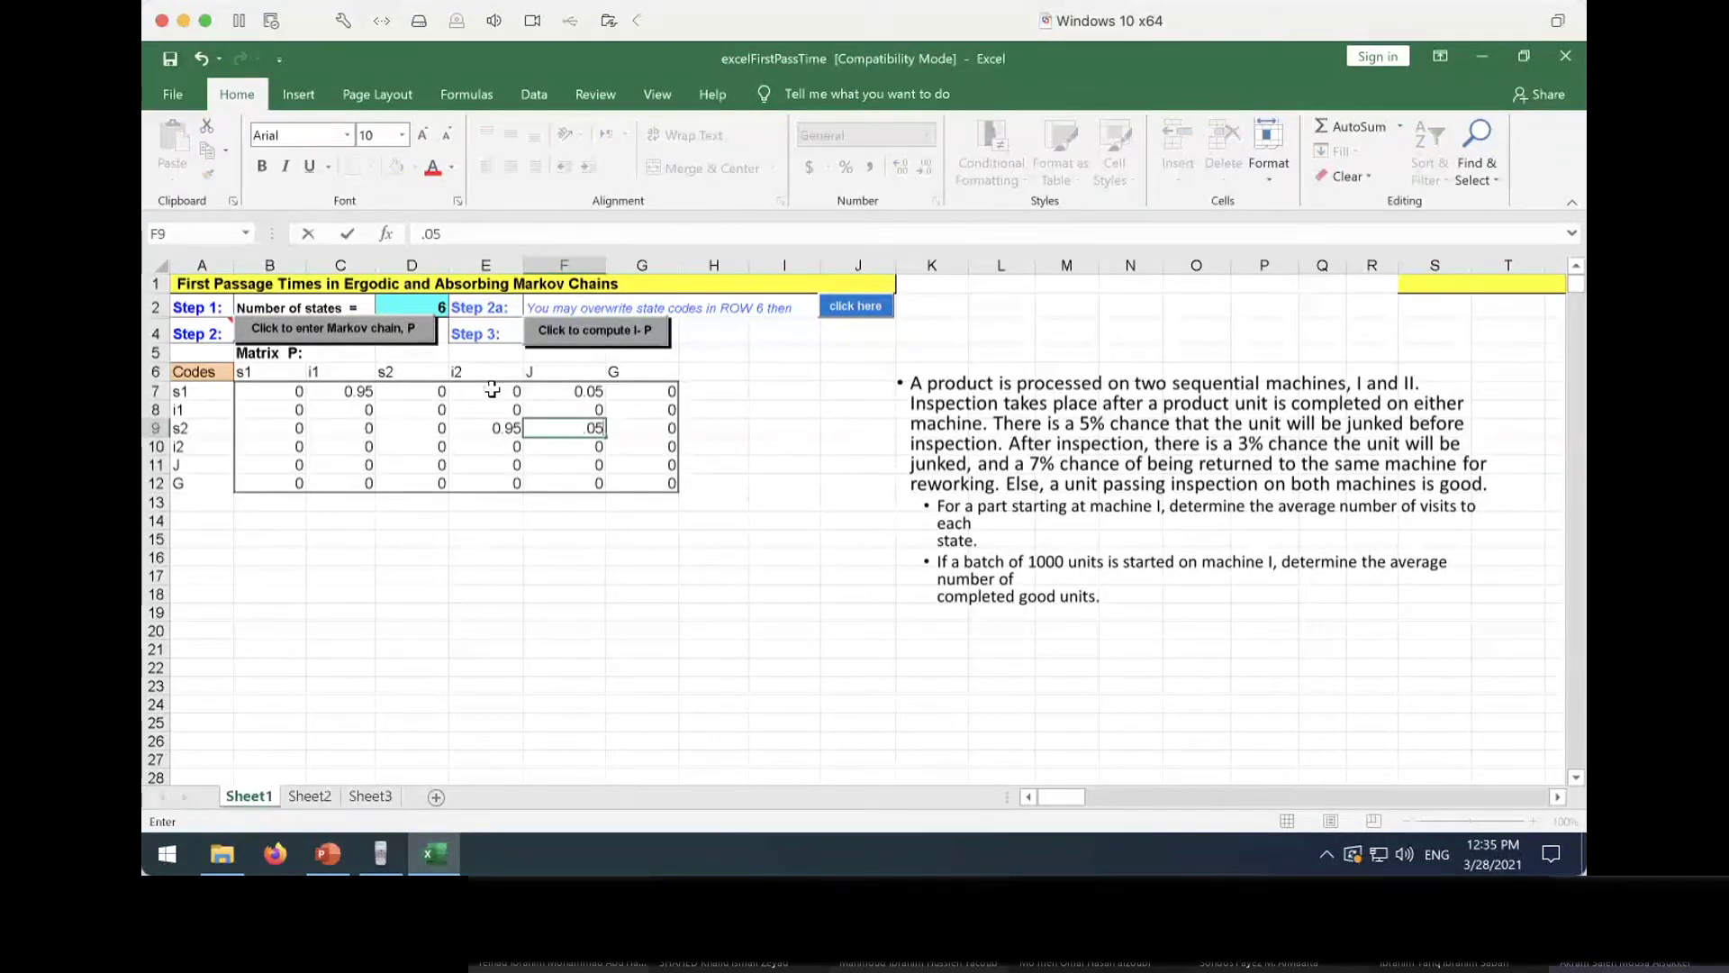
{"action": "type", "text": "5"}
{"action": "key", "text": "Return"}
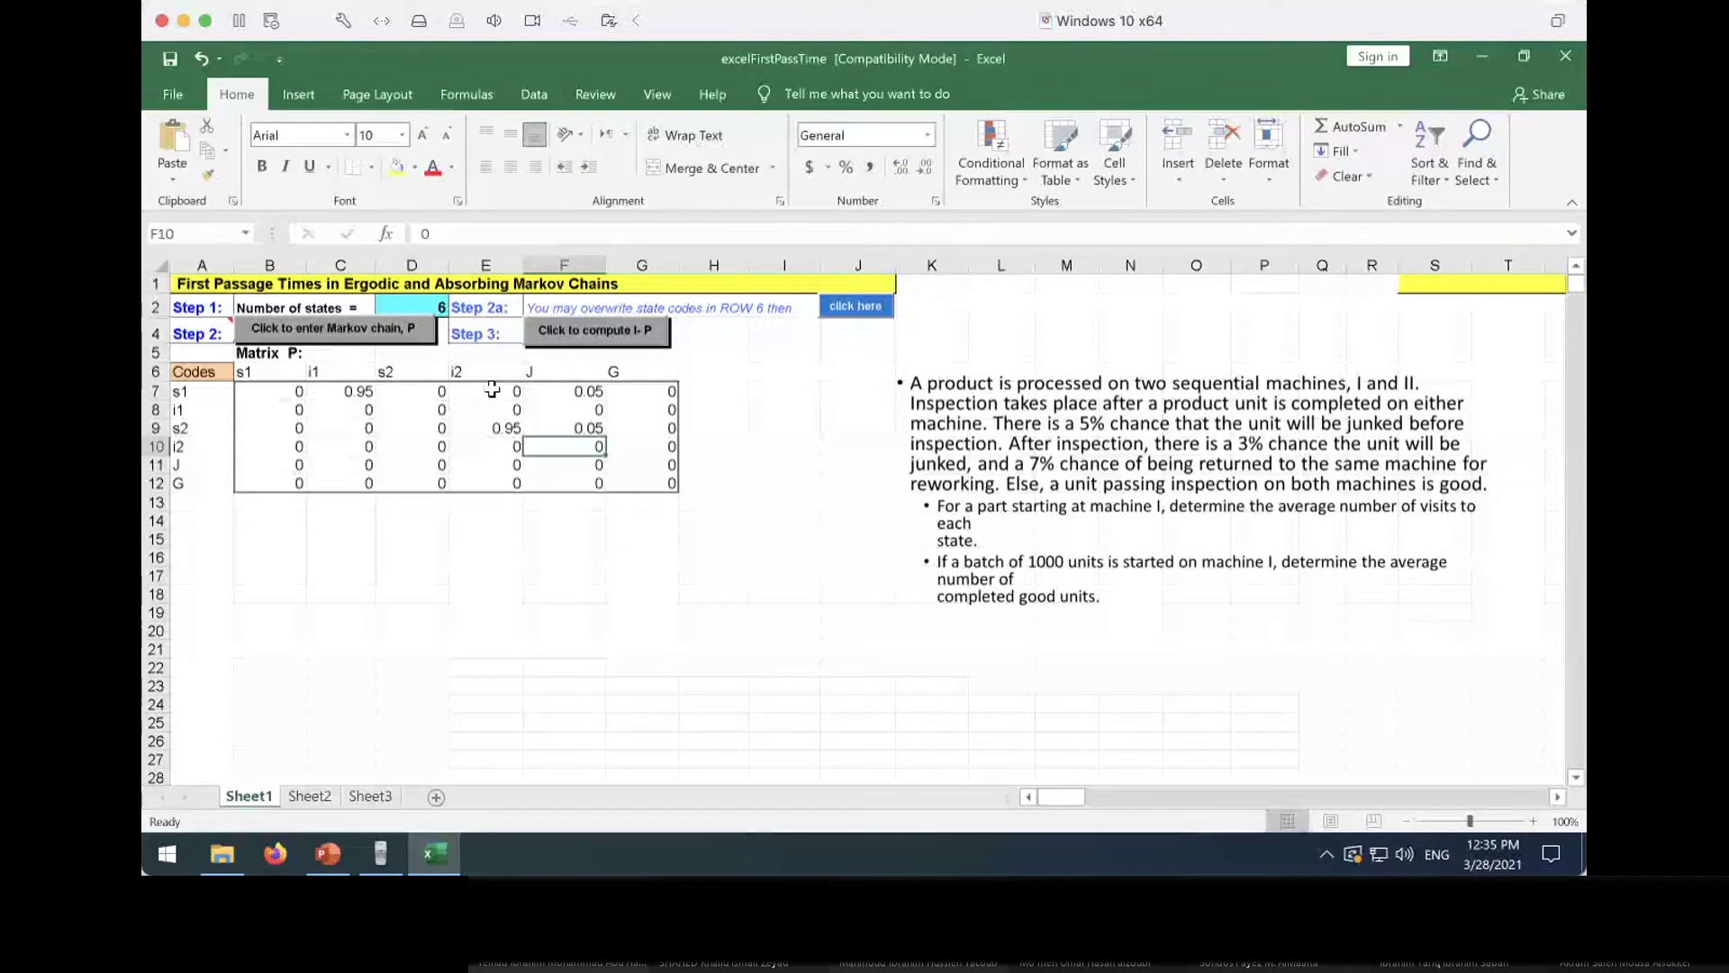
Set the probability of moving to state J to 0.03 in both the i1 and i2 rows
{"action": "key", "text": "Up"}
{"action": "key", "text": "Up"}
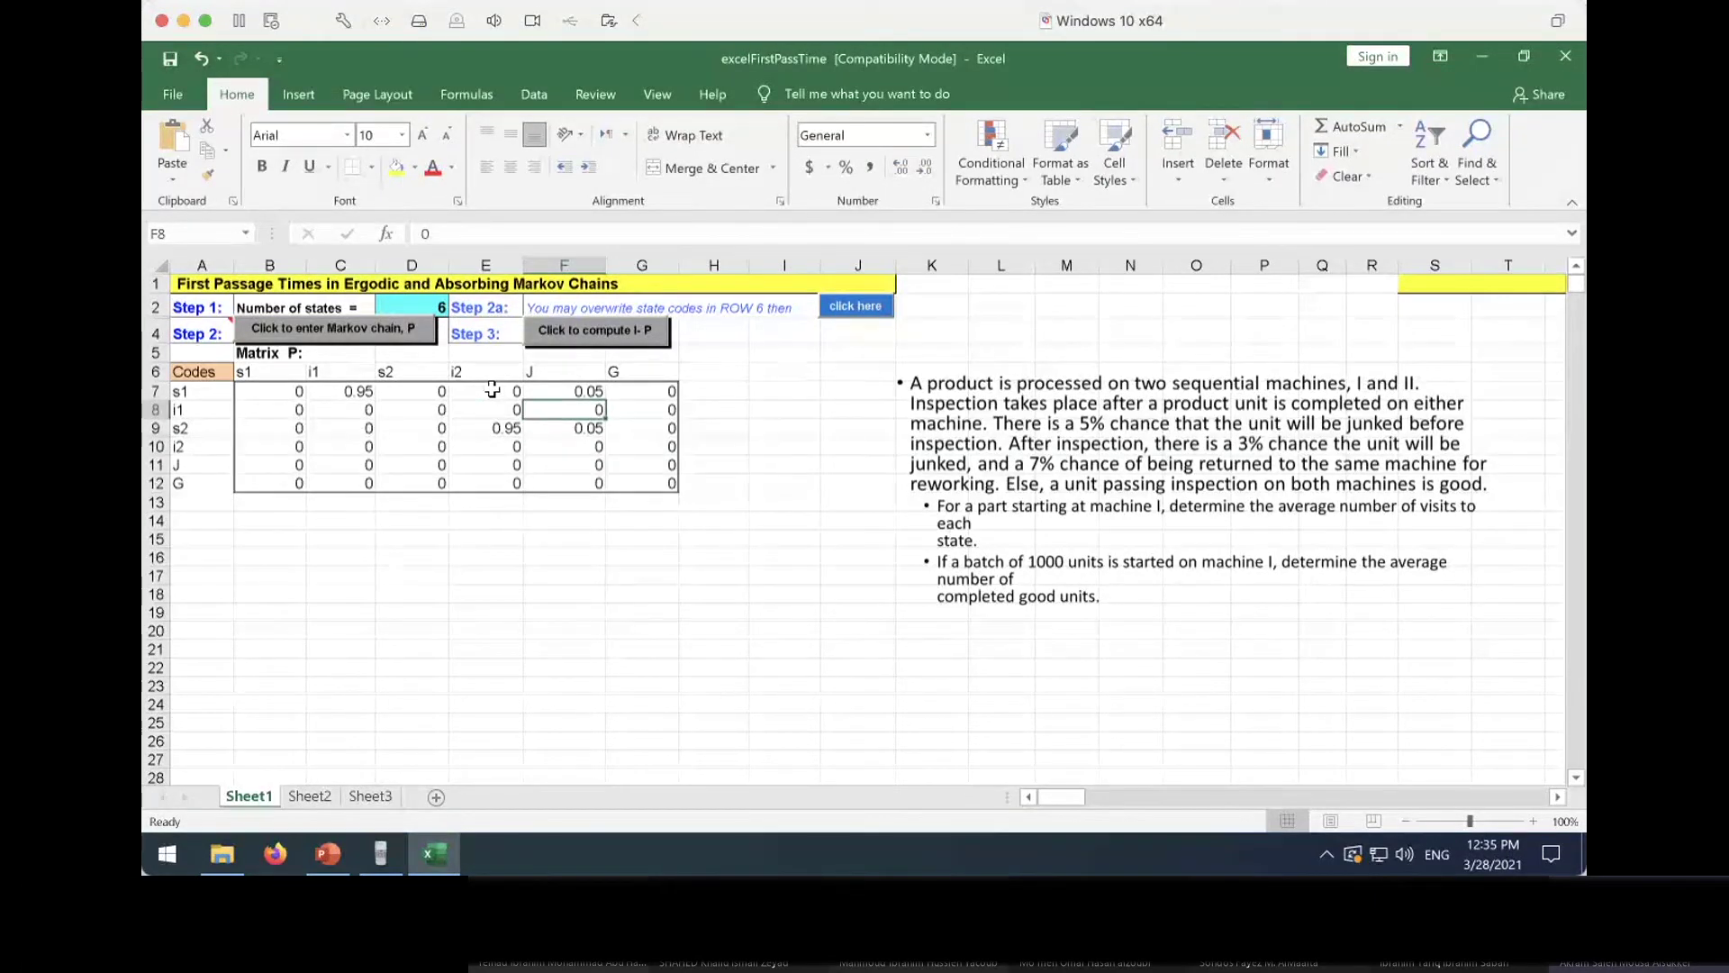
{"action": "type", "text": ".0"}
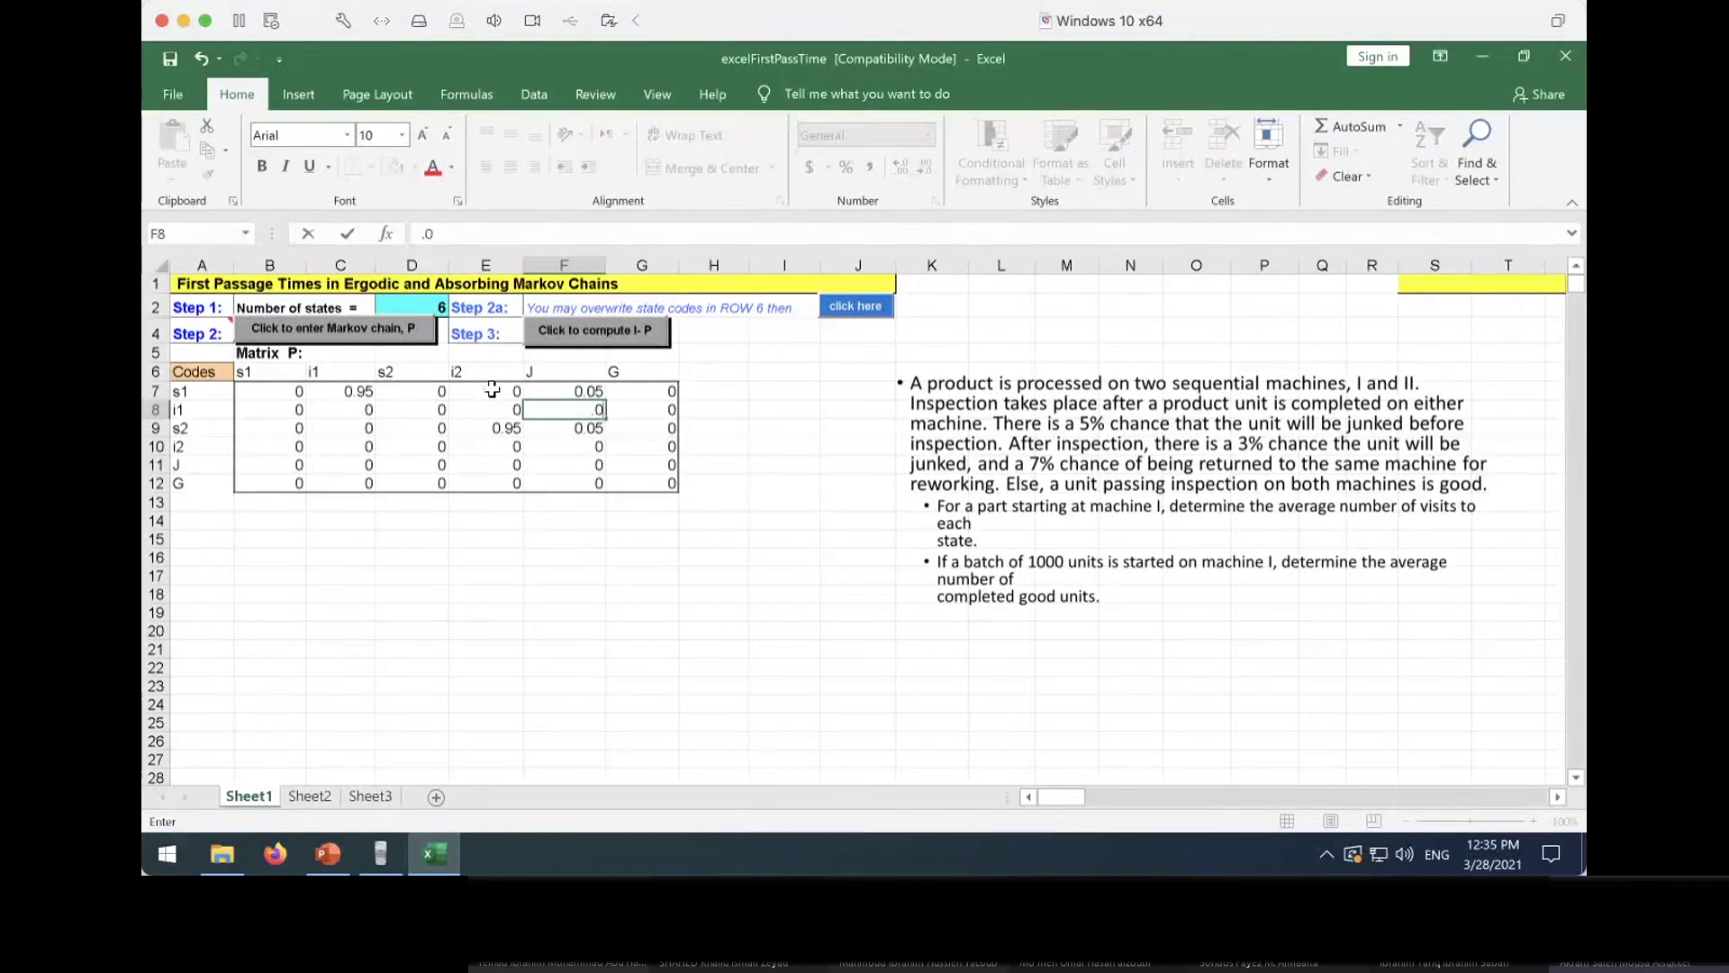
{"action": "type", "text": "3"}
{"action": "key", "text": "Return"}
{"action": "key", "text": "Return"}
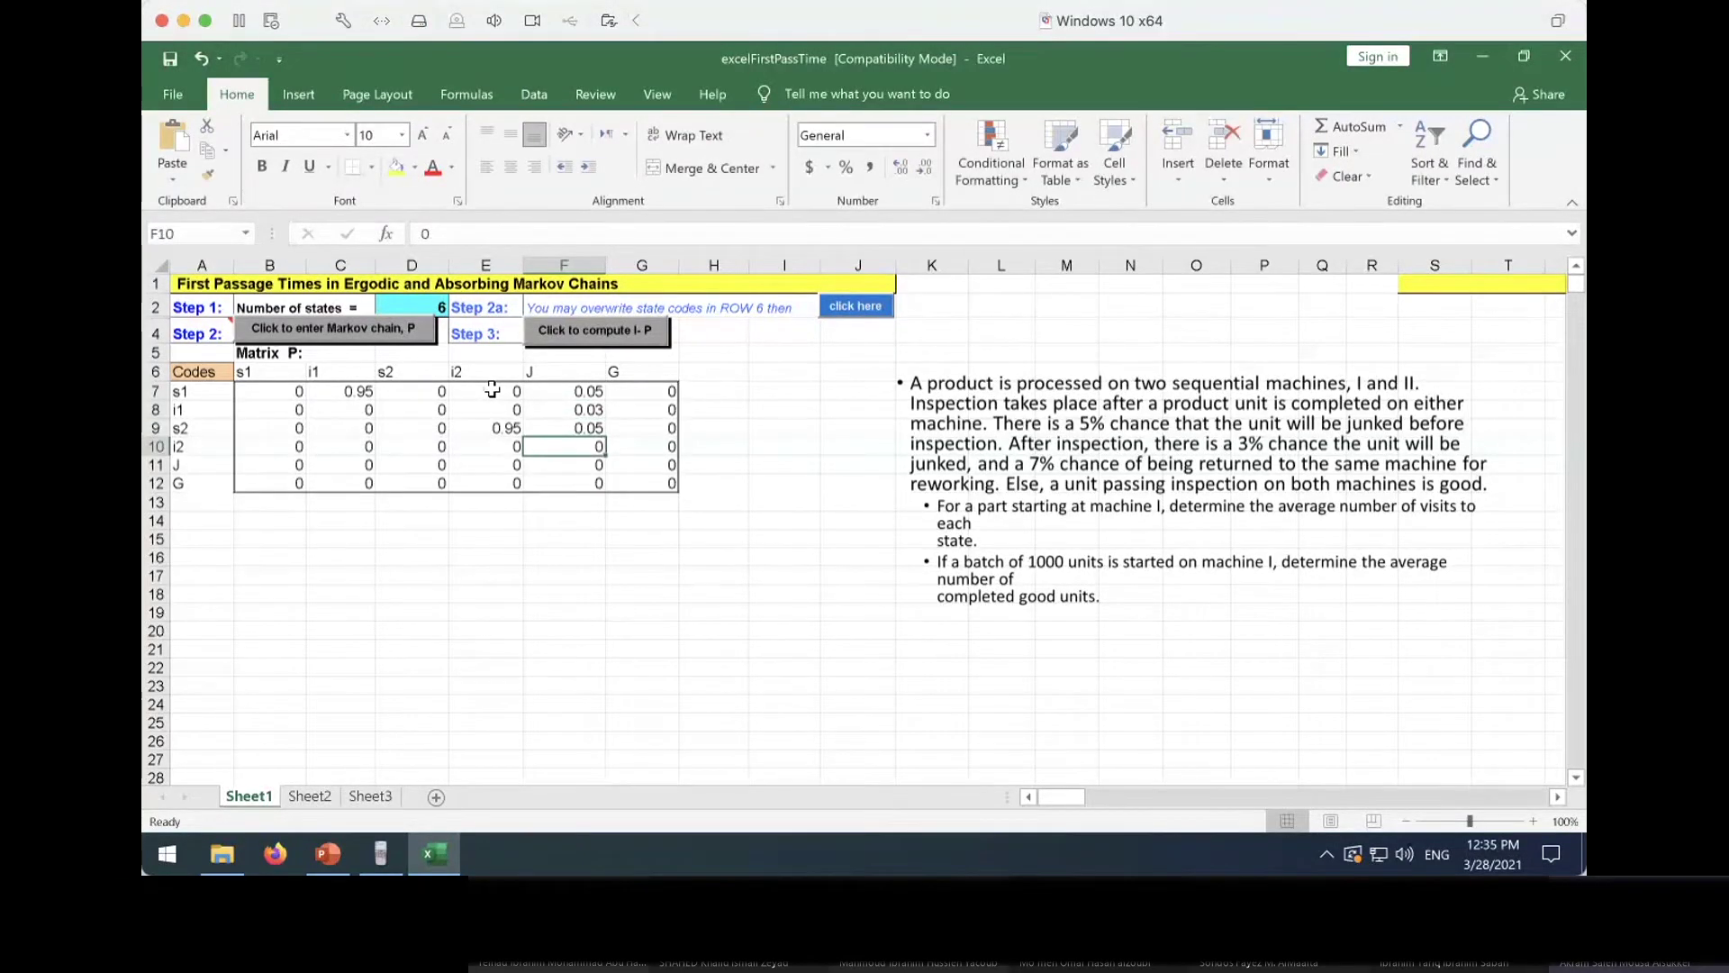
{"action": "type", "text": ".0"}
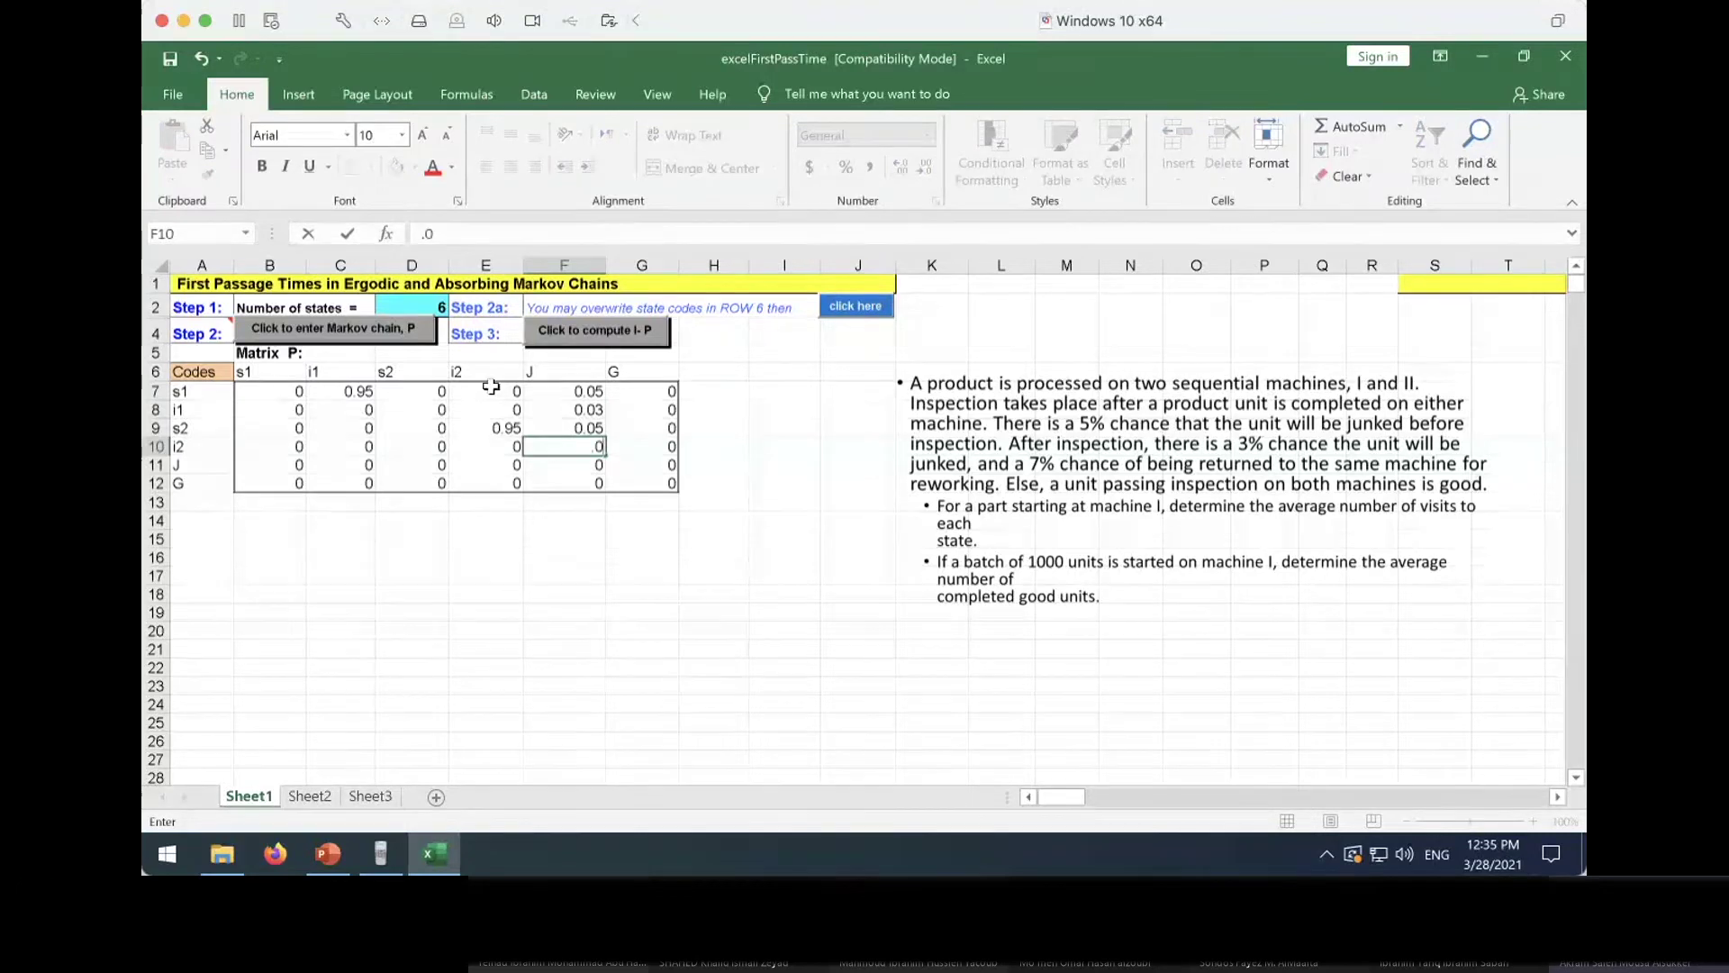
{"action": "type", "text": "3"}
{"action": "key", "text": "Left"}
Enter 0.07 in the i1 row of matrix P under state s2
{"action": "key", "text": "Up"}
{"action": "key", "text": "Up"}
{"action": "key", "text": "Left"}
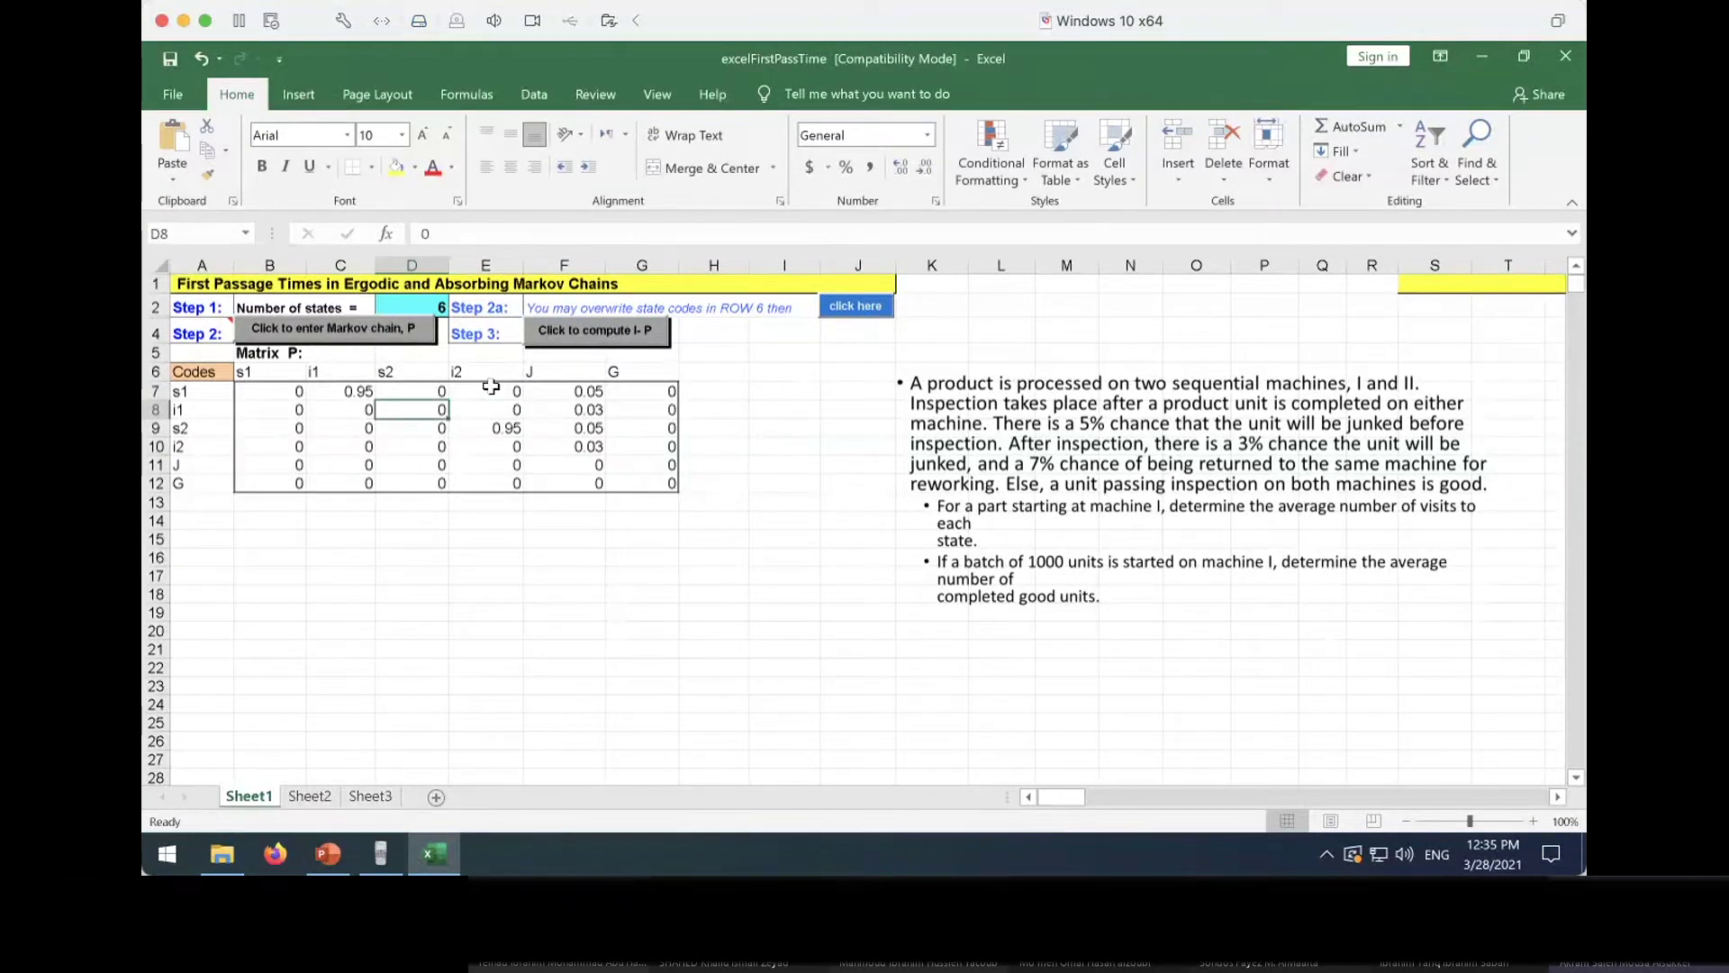
{"action": "key", "text": "Right"}
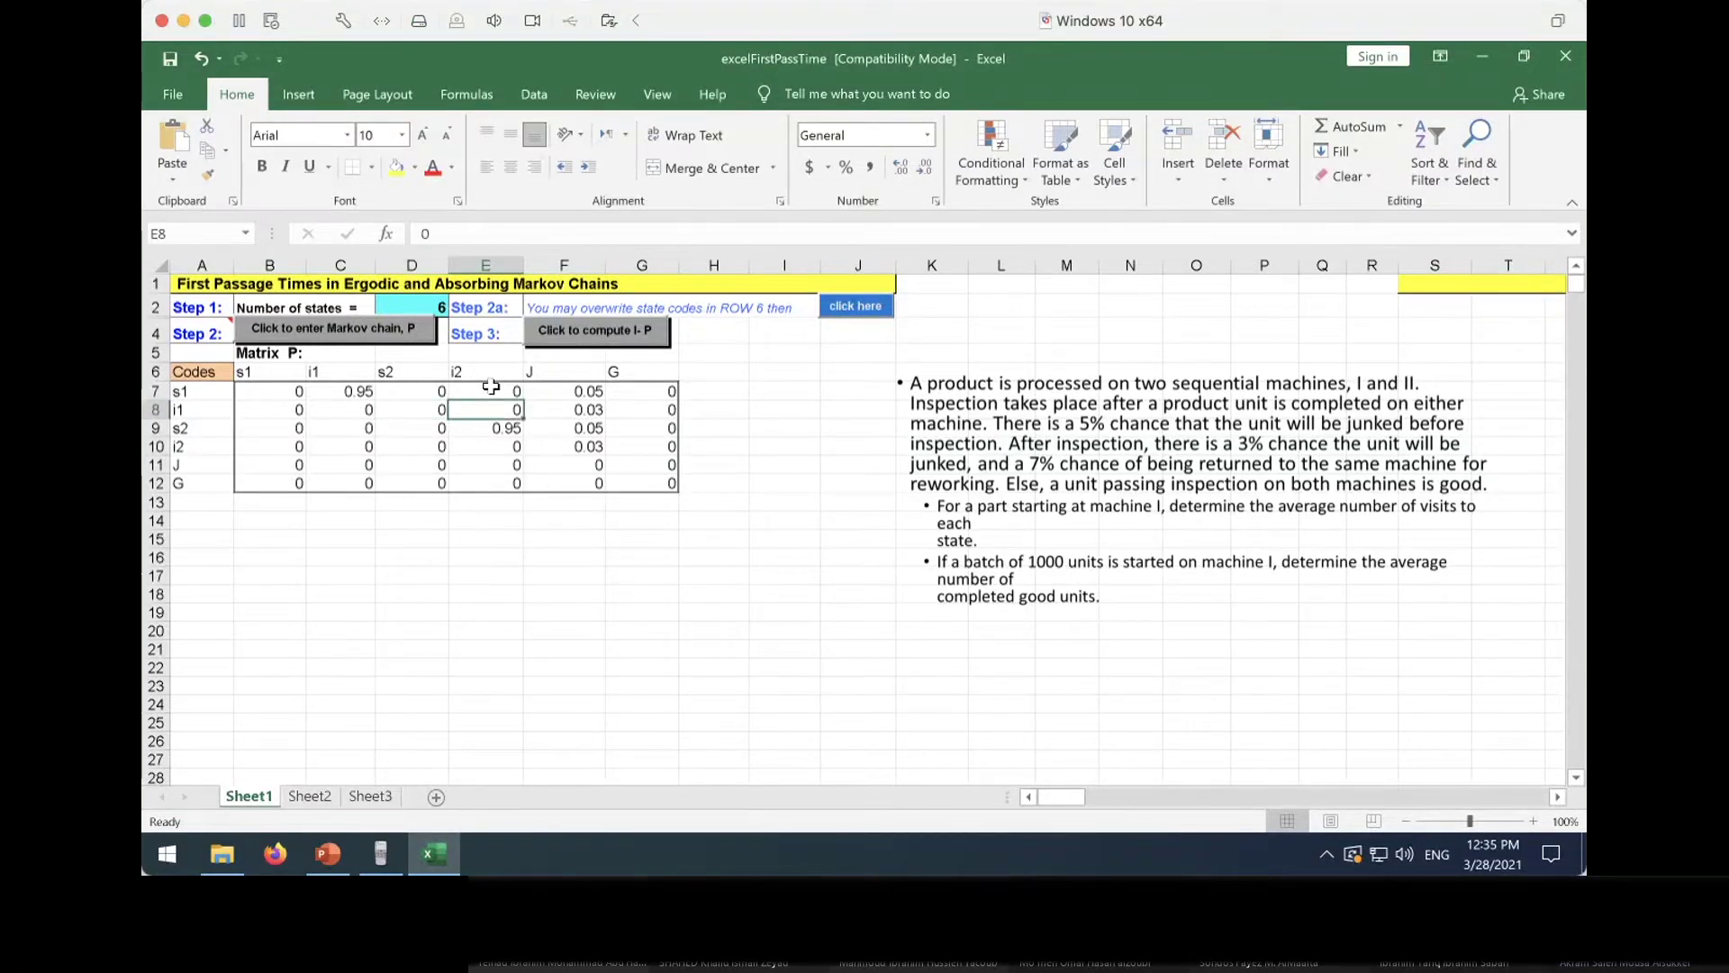
{"action": "key", "text": "Left"}
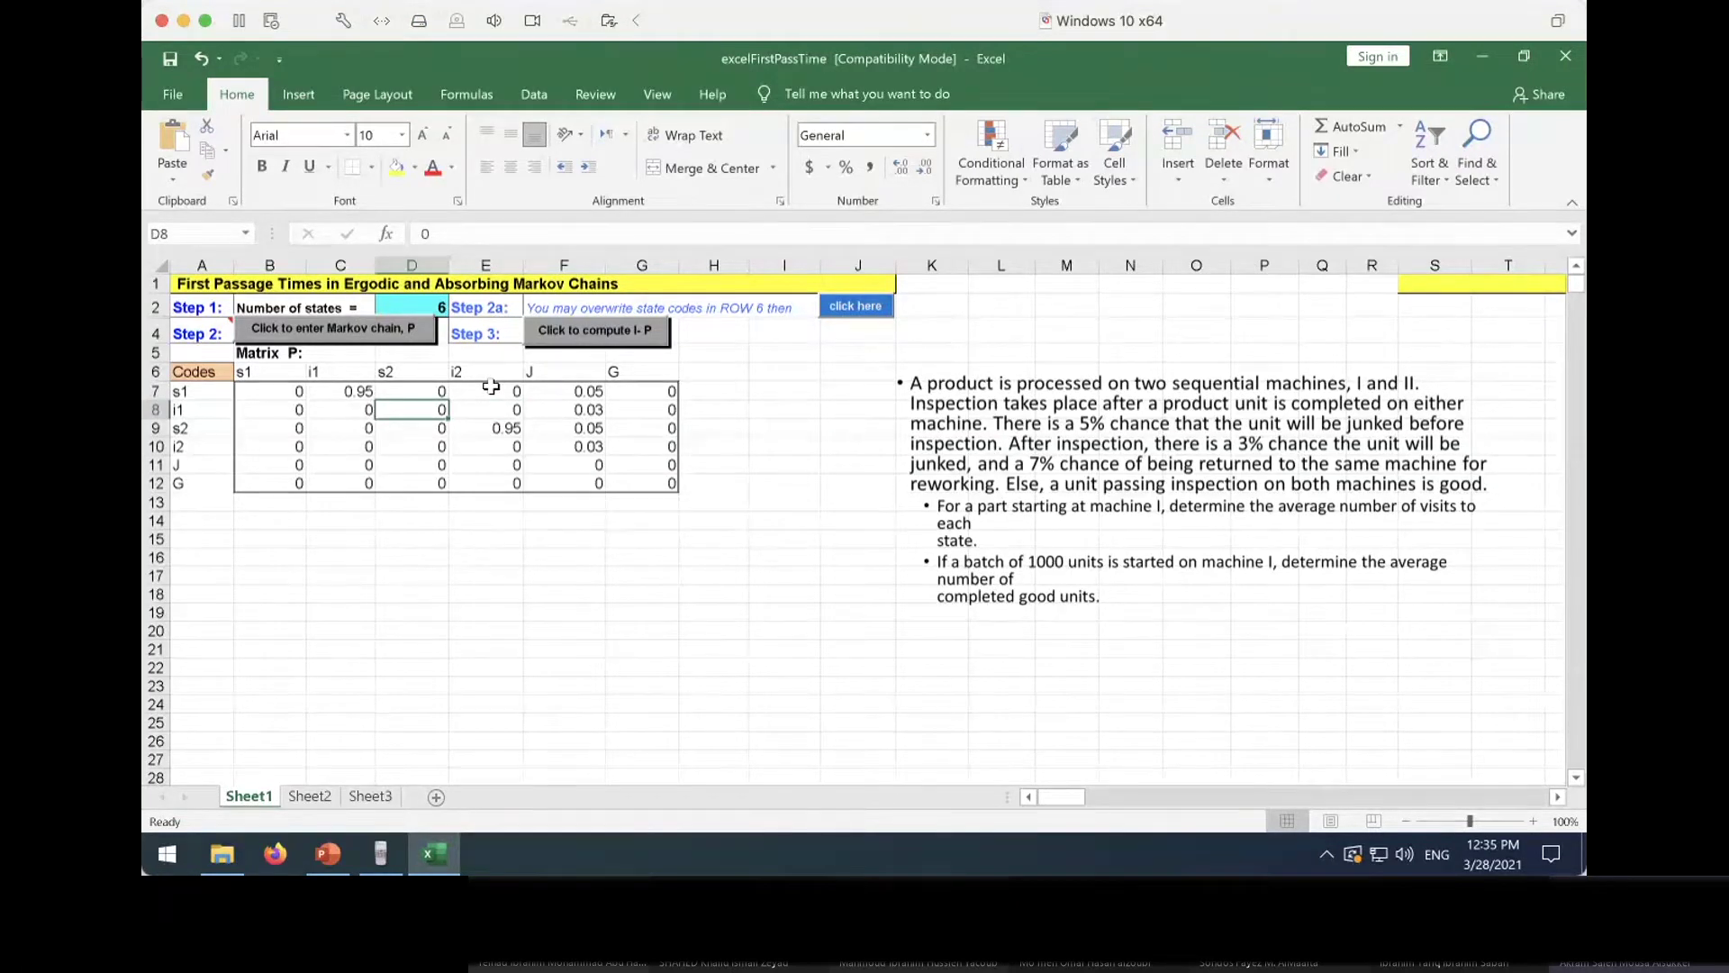
{"action": "key", "text": "Right"}
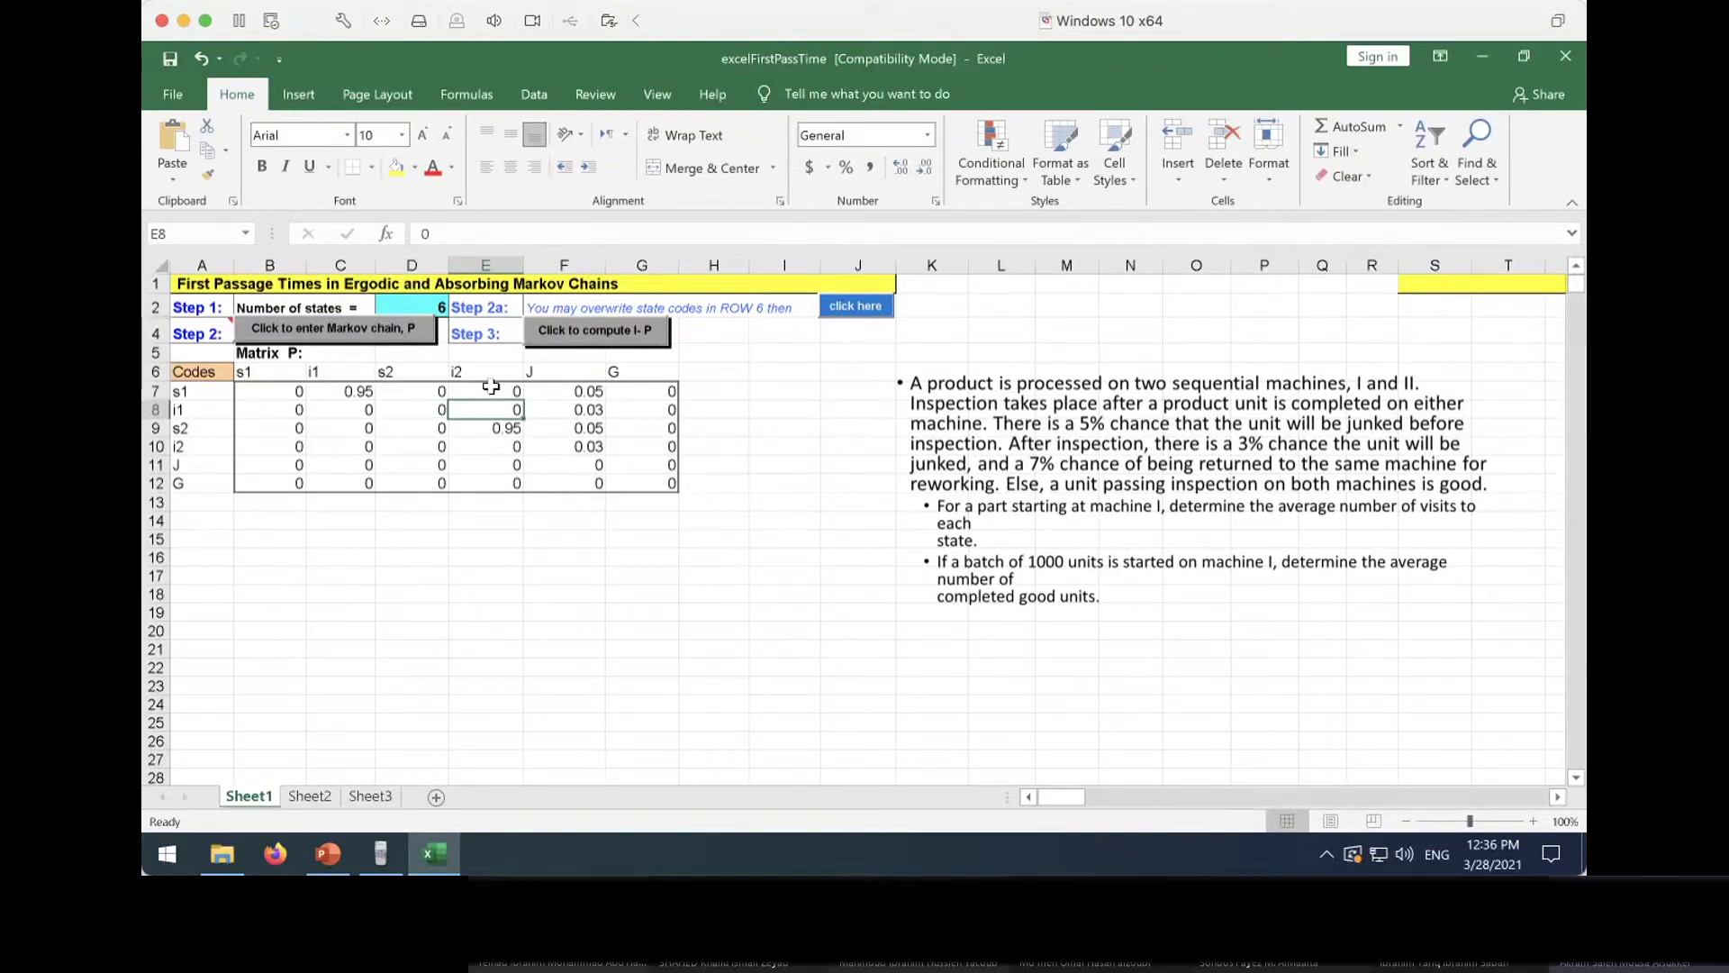
{"action": "key", "text": "Right"}
{"action": "key", "text": "Left"}
{"action": "key", "text": "Left"}
{"action": "key", "text": "Right"}
{"action": "key", "text": "Left"}
{"action": "key", "text": "Right"}
{"action": "key", "text": "Left"}
{"action": "key", "text": "Right"}
{"action": "key", "text": "Left"}
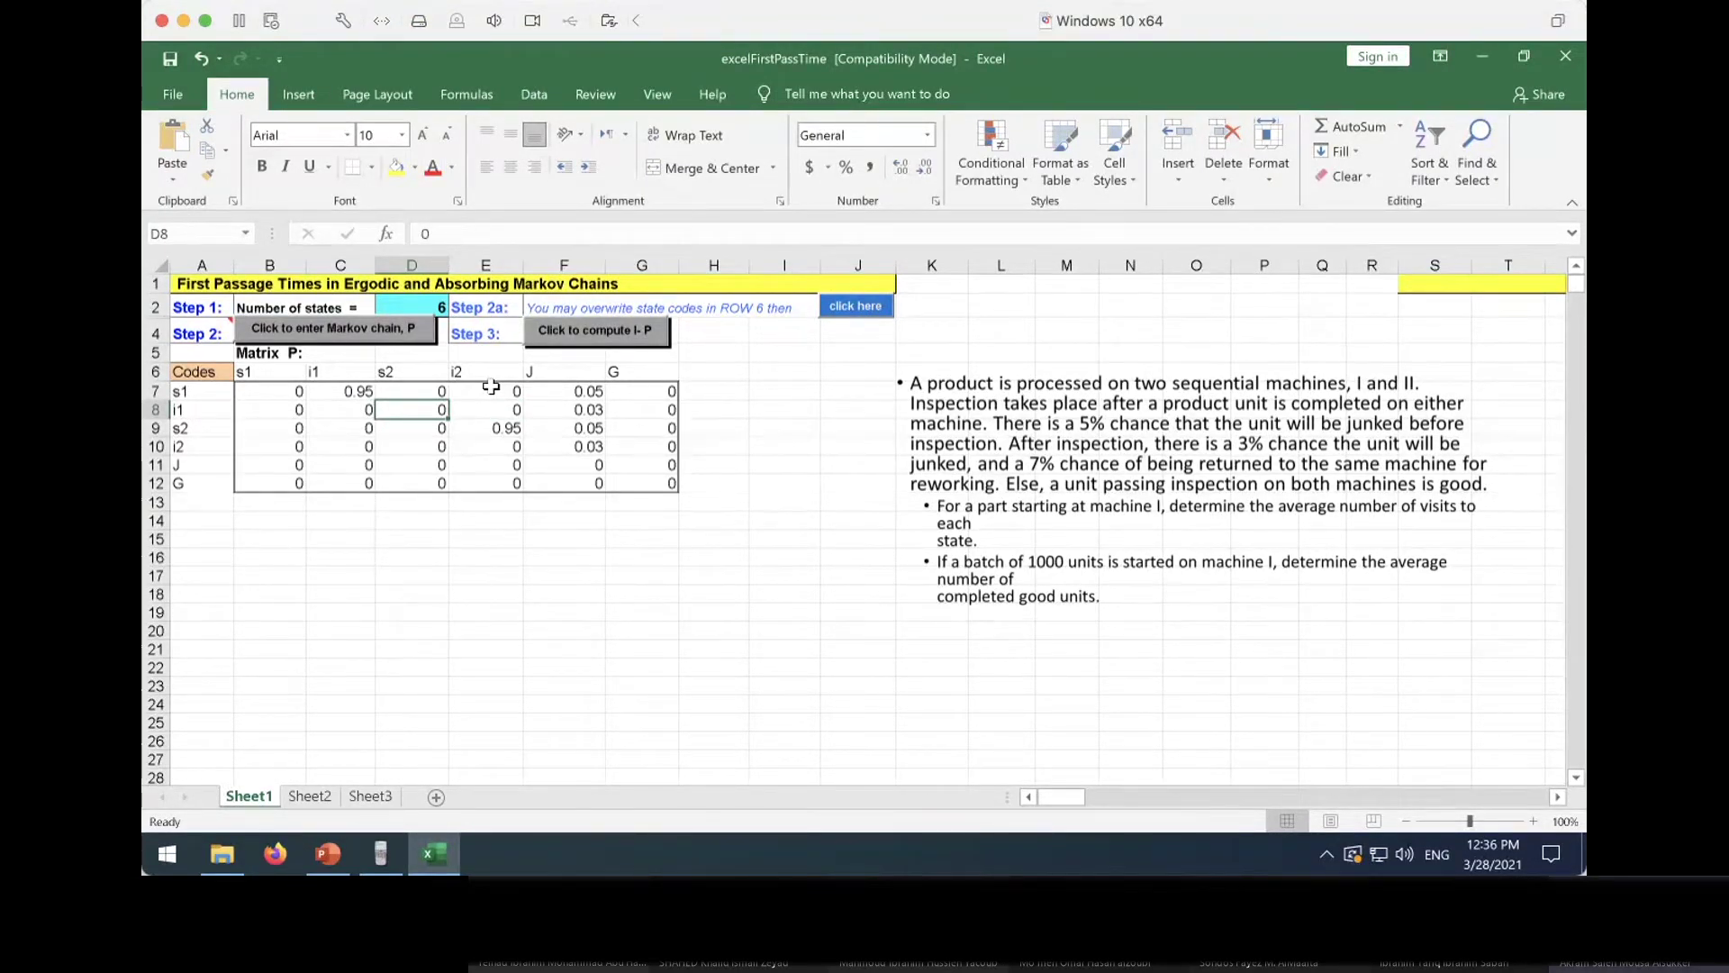
{"action": "type", "text": ".0"}
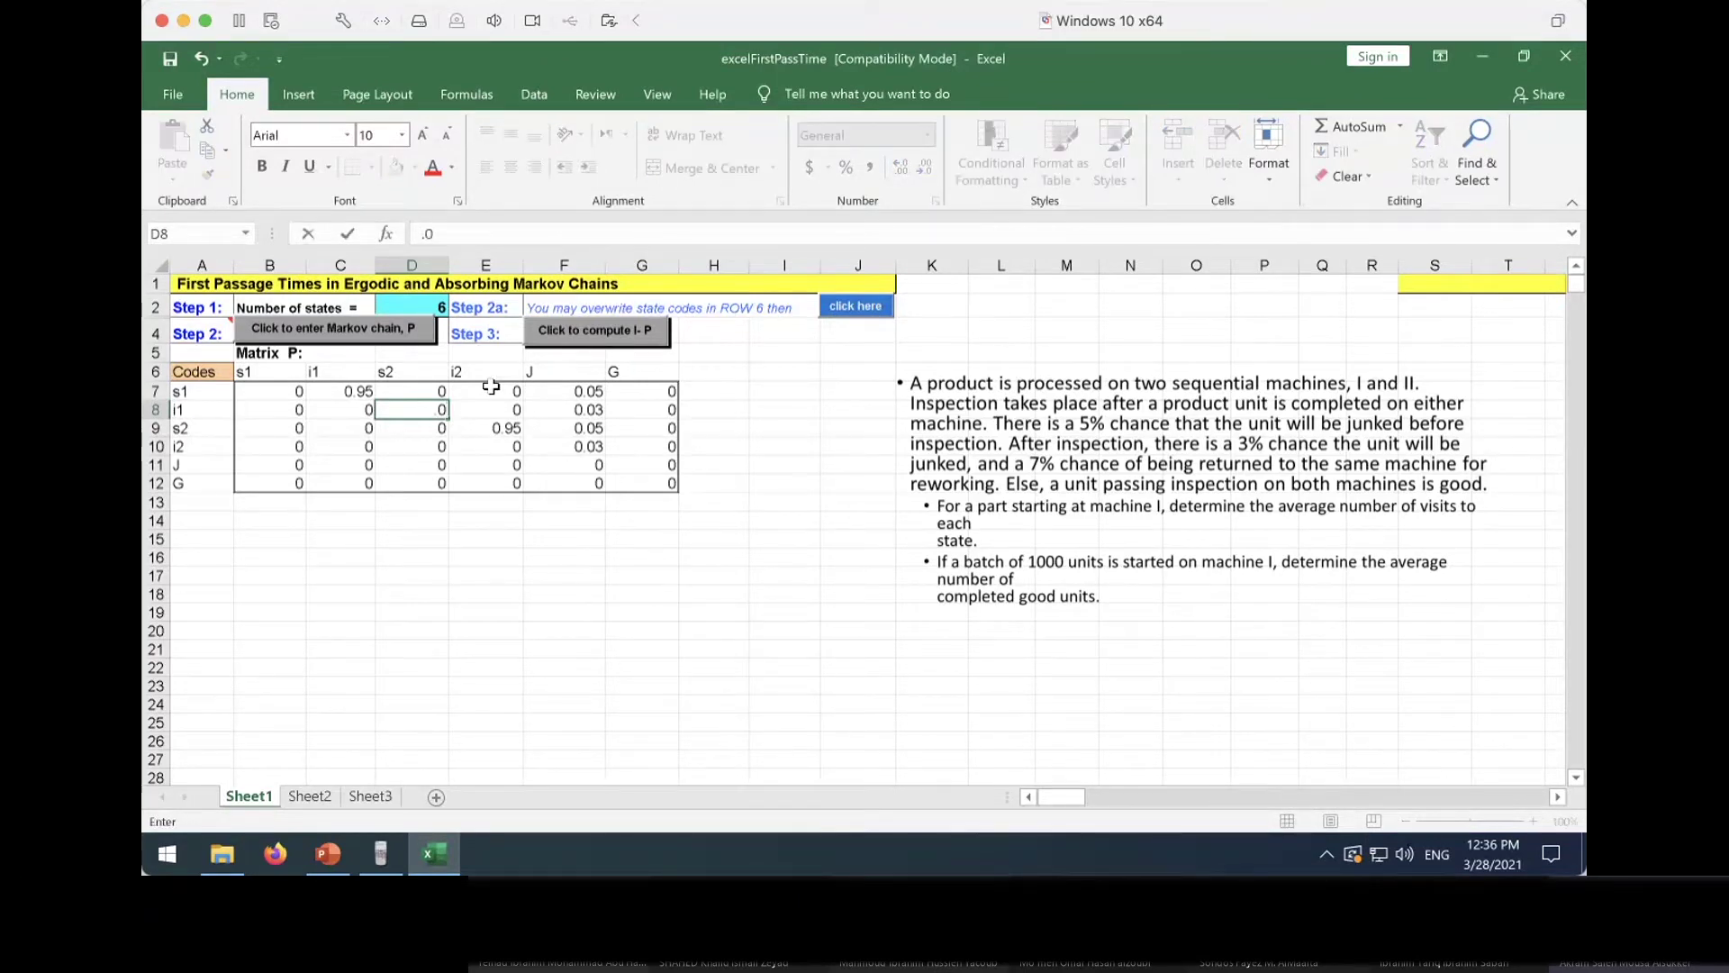
{"action": "key", "text": "Return"}
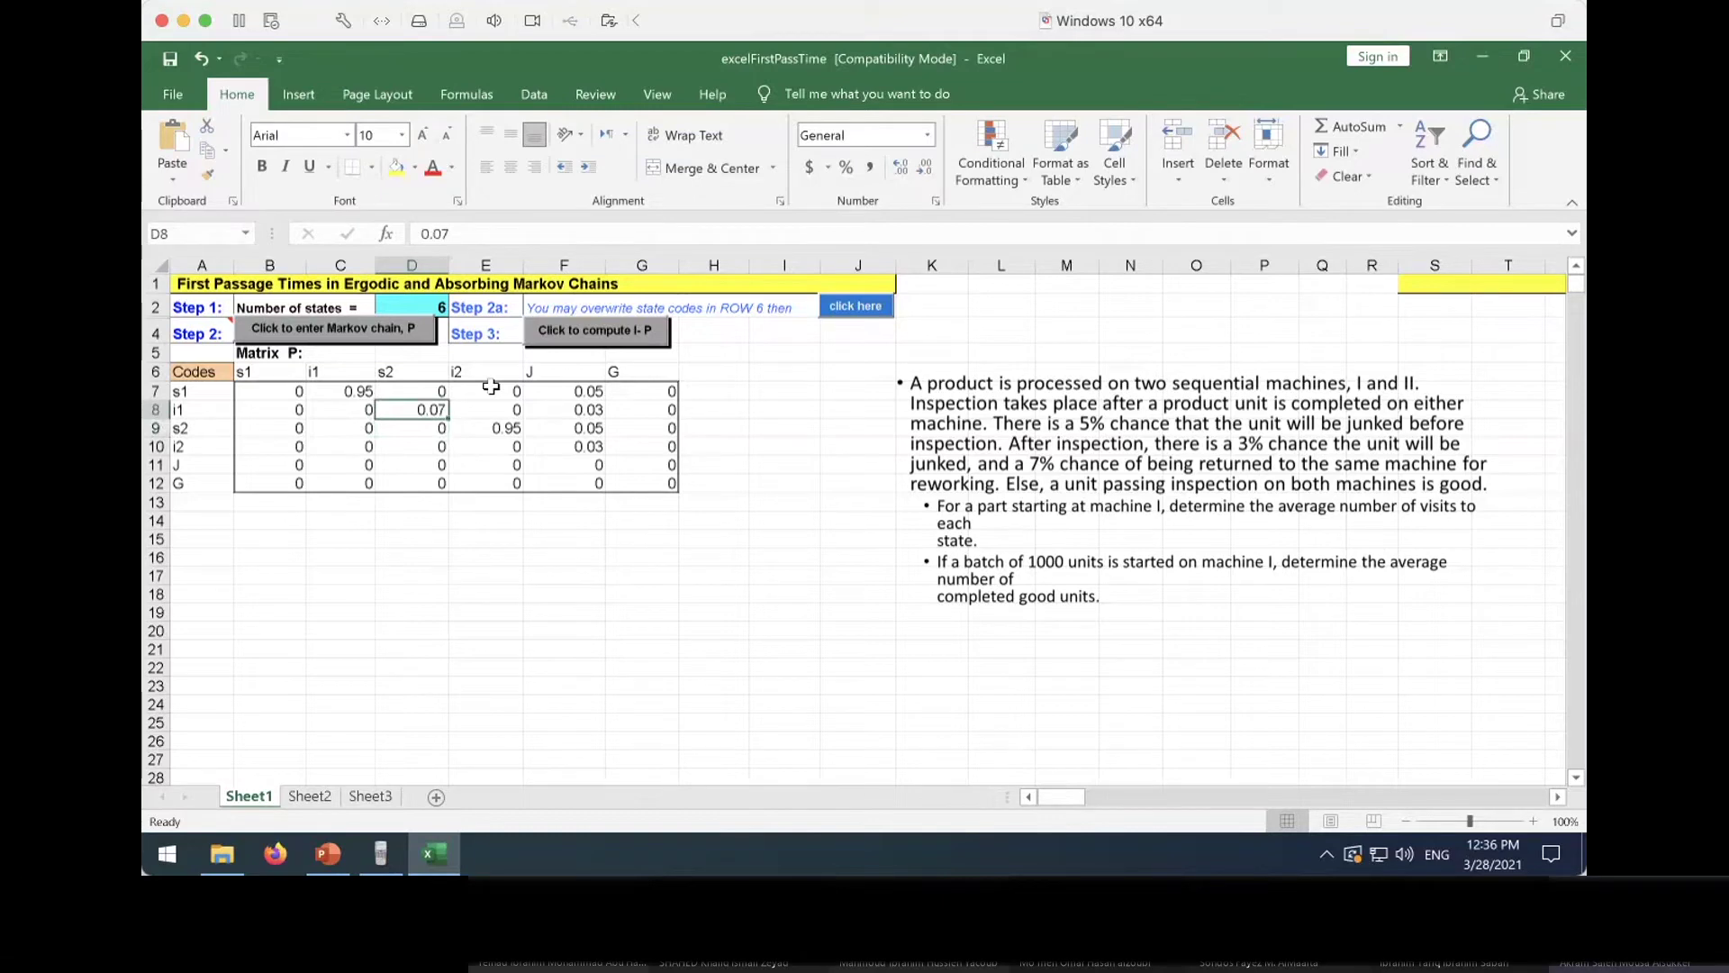
Review the i1 row's transition probabilities across the states against the problem statement
{"action": "key", "text": "Right"}
{"action": "key", "text": "Right"}
{"action": "key", "text": "Left"}
{"action": "key", "text": "Left"}
{"action": "key", "text": "Right"}
{"action": "key", "text": "Right"}
{"action": "key", "text": "Right"}
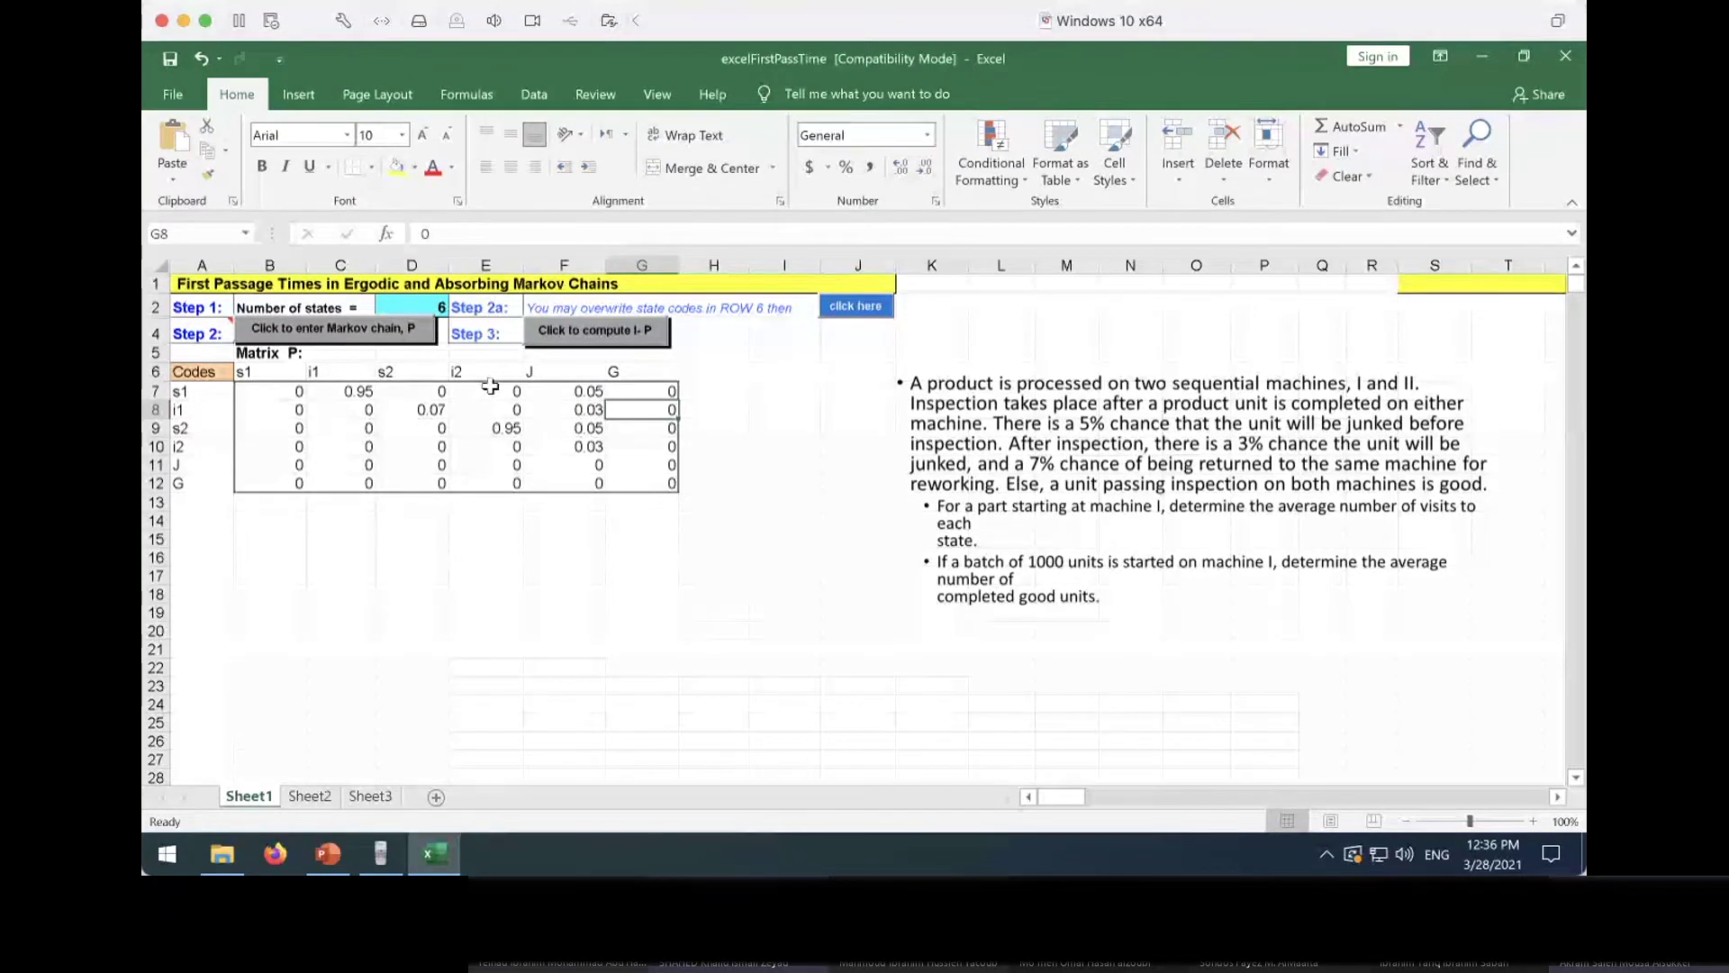
{"action": "key", "text": "Left"}
{"action": "key", "text": "Left"}
{"action": "key", "text": "Left"}
{"action": "key", "text": "Left"}
{"action": "key", "text": "Left"}
{"action": "key", "text": "Left"}
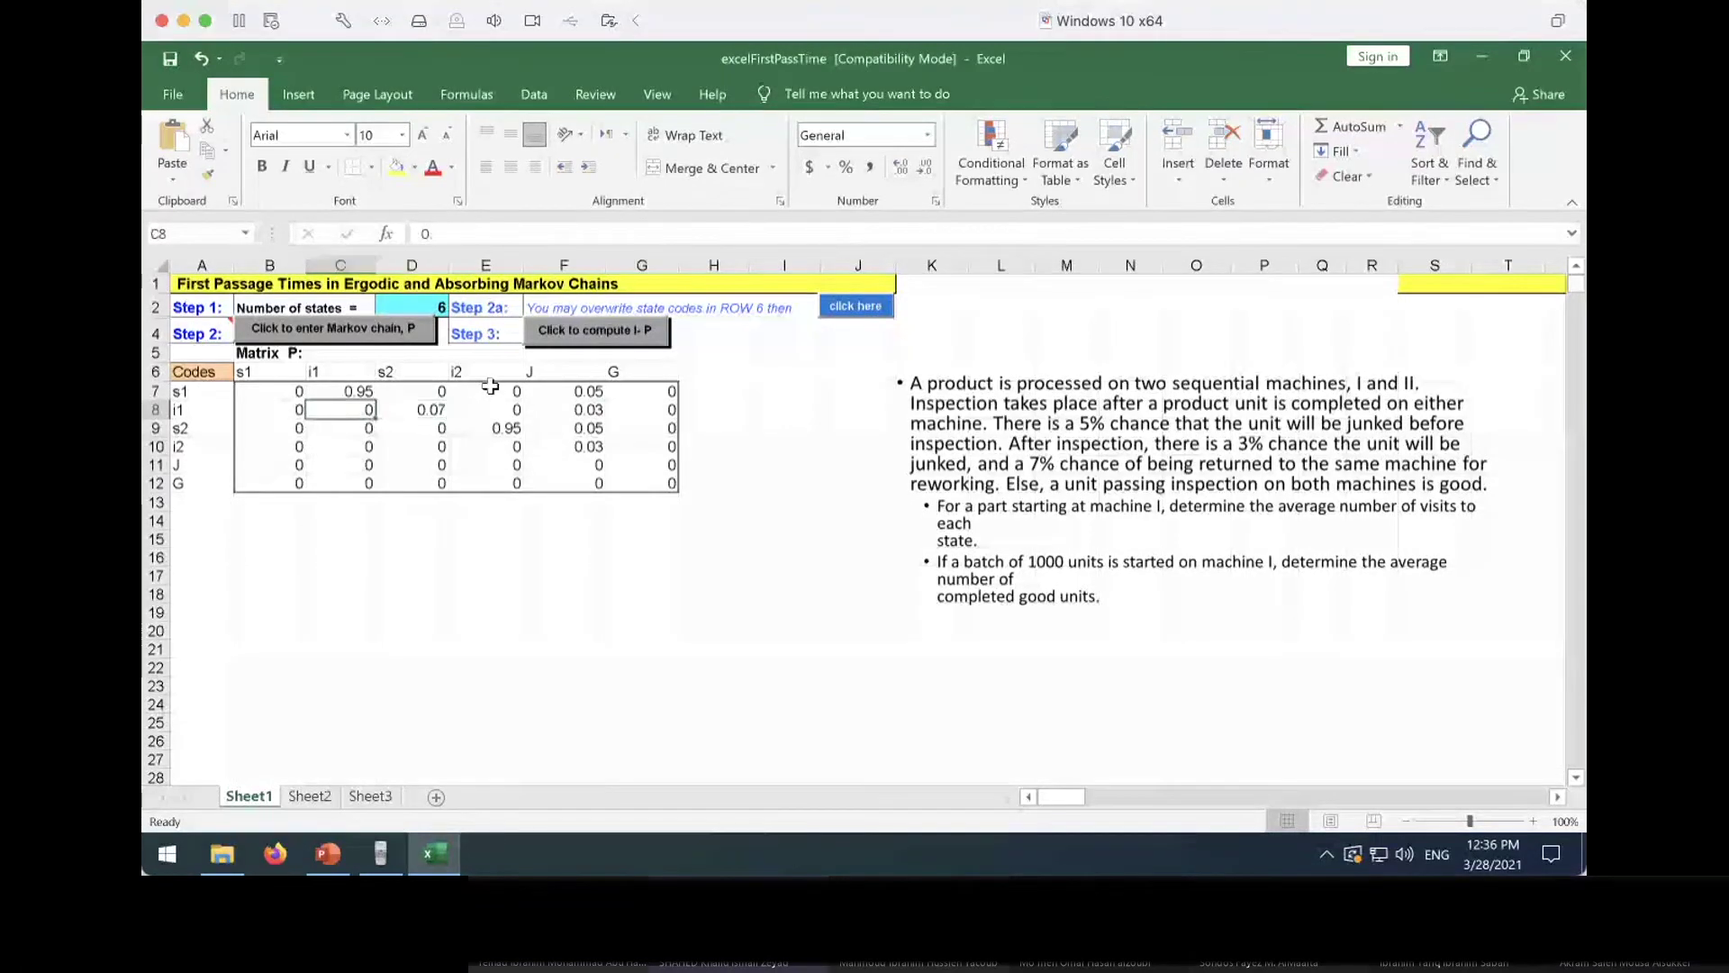
Enter 0.9 in the i1 row of matrix P under state G
{"action": "key", "text": "Right"}
{"action": "key", "text": "Right"}
{"action": "key", "text": "Right"}
{"action": "key", "text": "Right"}
{"action": "key", "text": "Right"}
{"action": "key", "text": "Left"}
{"action": "key", "text": "Left"}
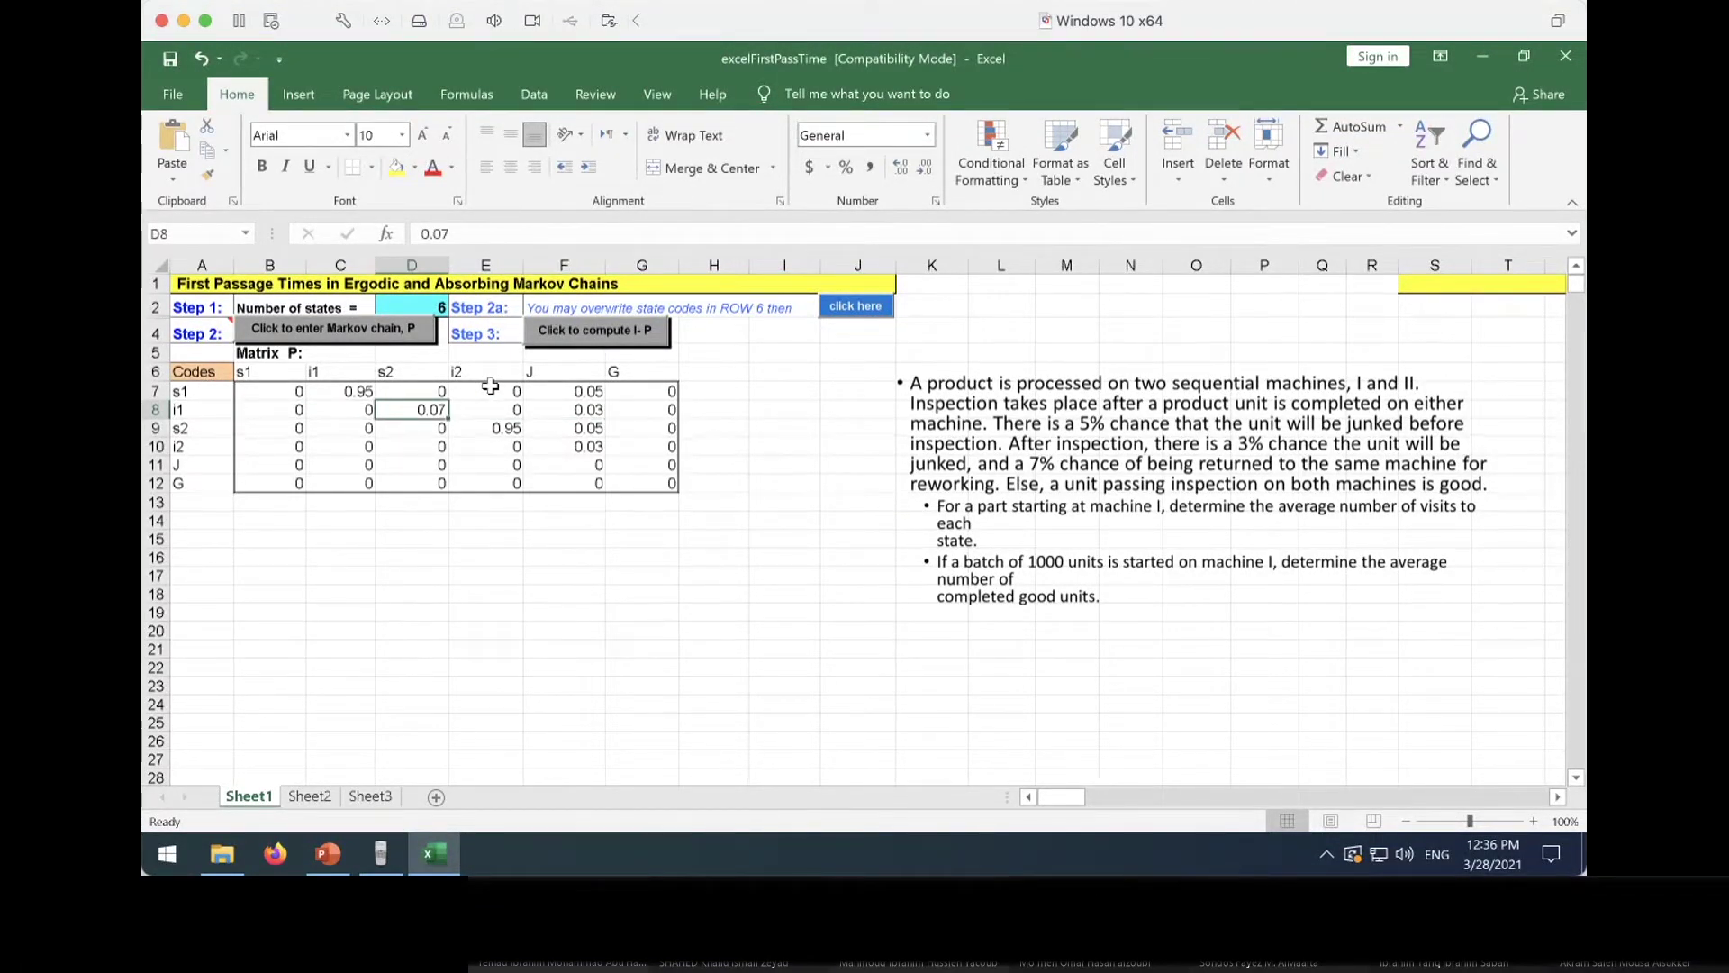
{"action": "key", "text": "Right"}
{"action": "key", "text": "Right"}
{"action": "key", "text": "Right"}
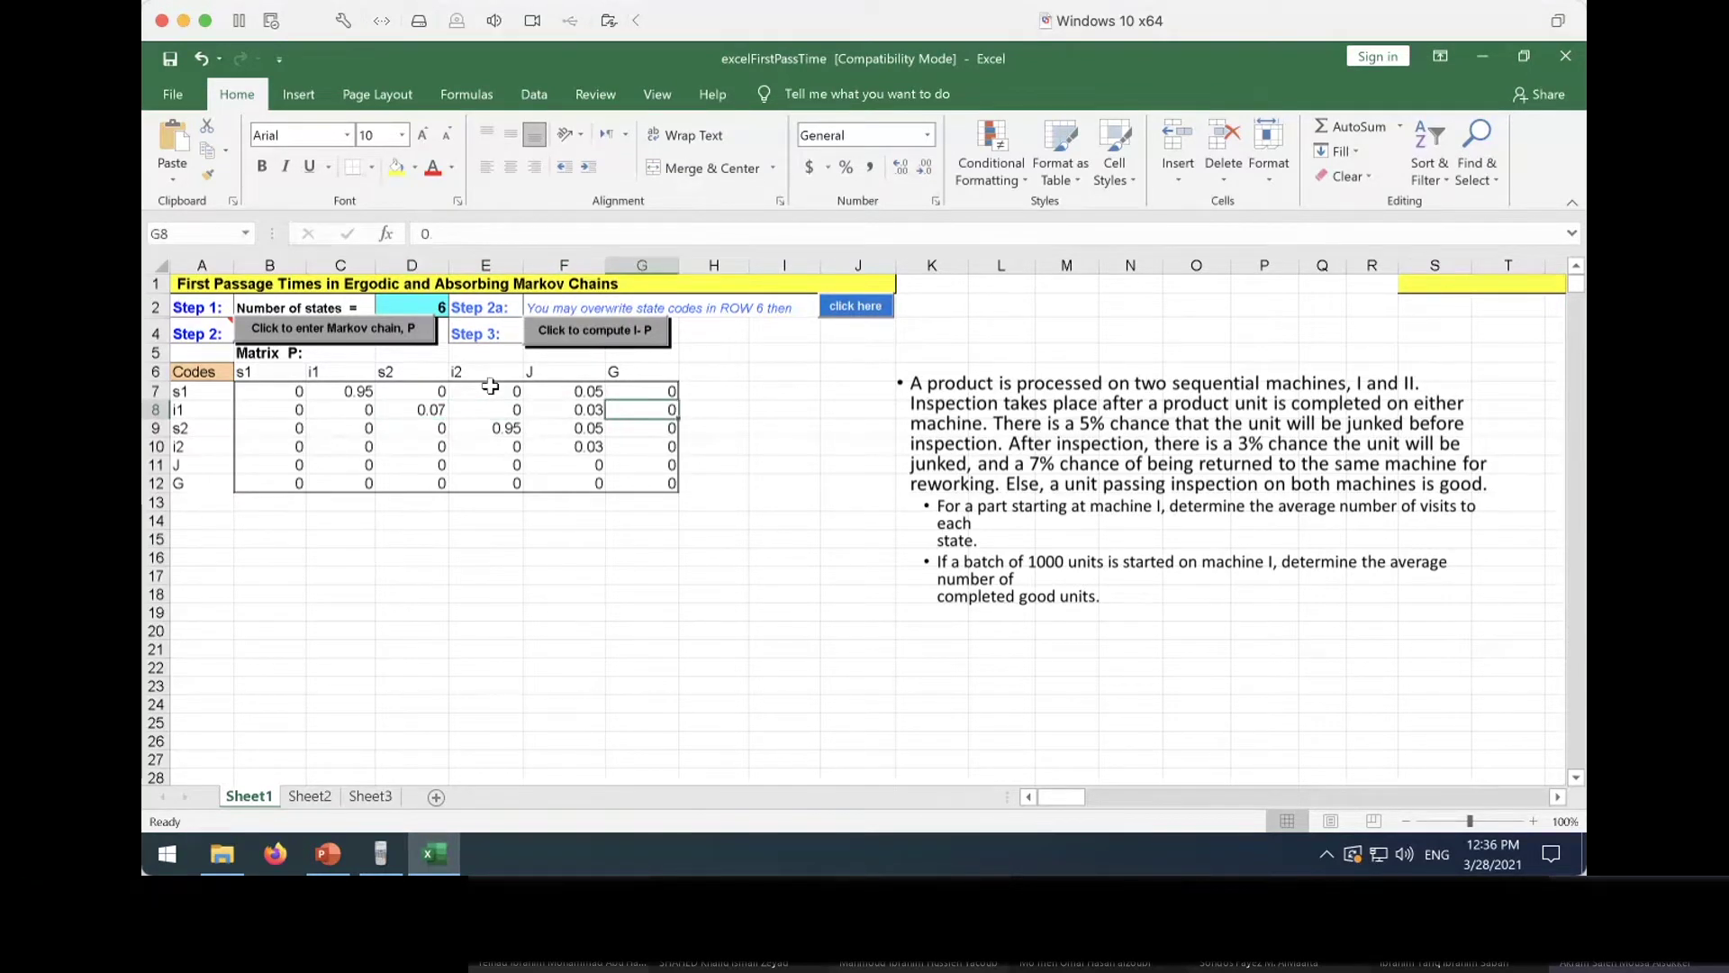
{"action": "type", "text": "."}
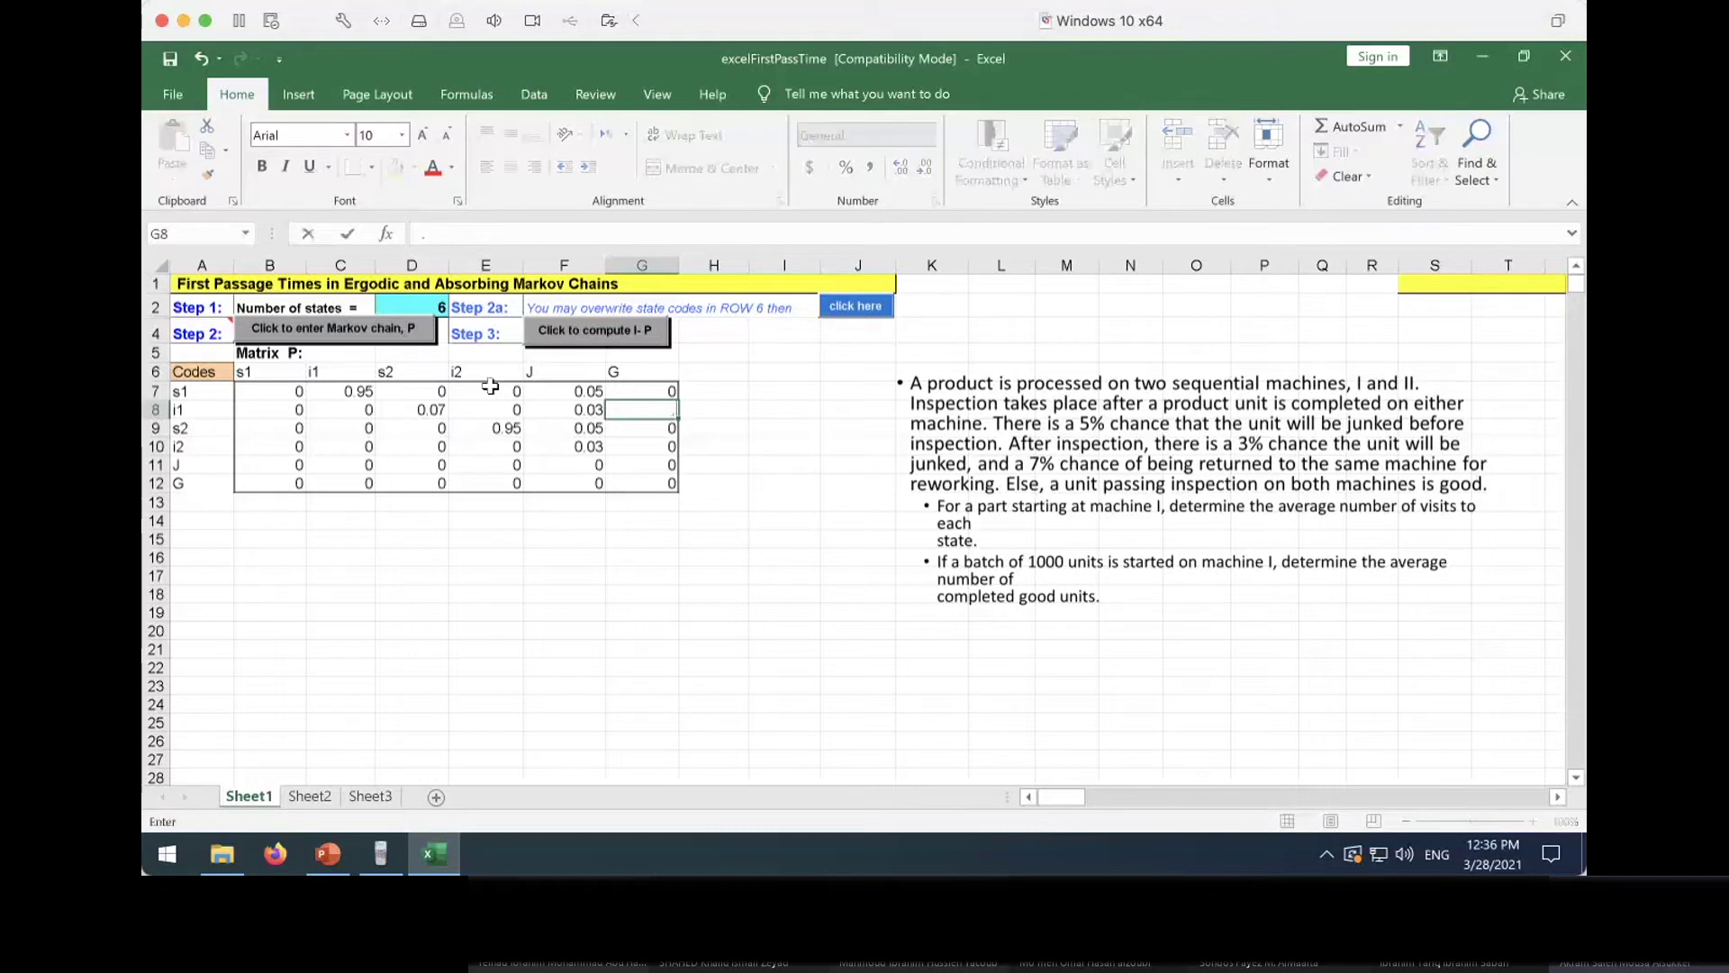
{"action": "type", "text": "9"}
{"action": "key", "text": "Return"}
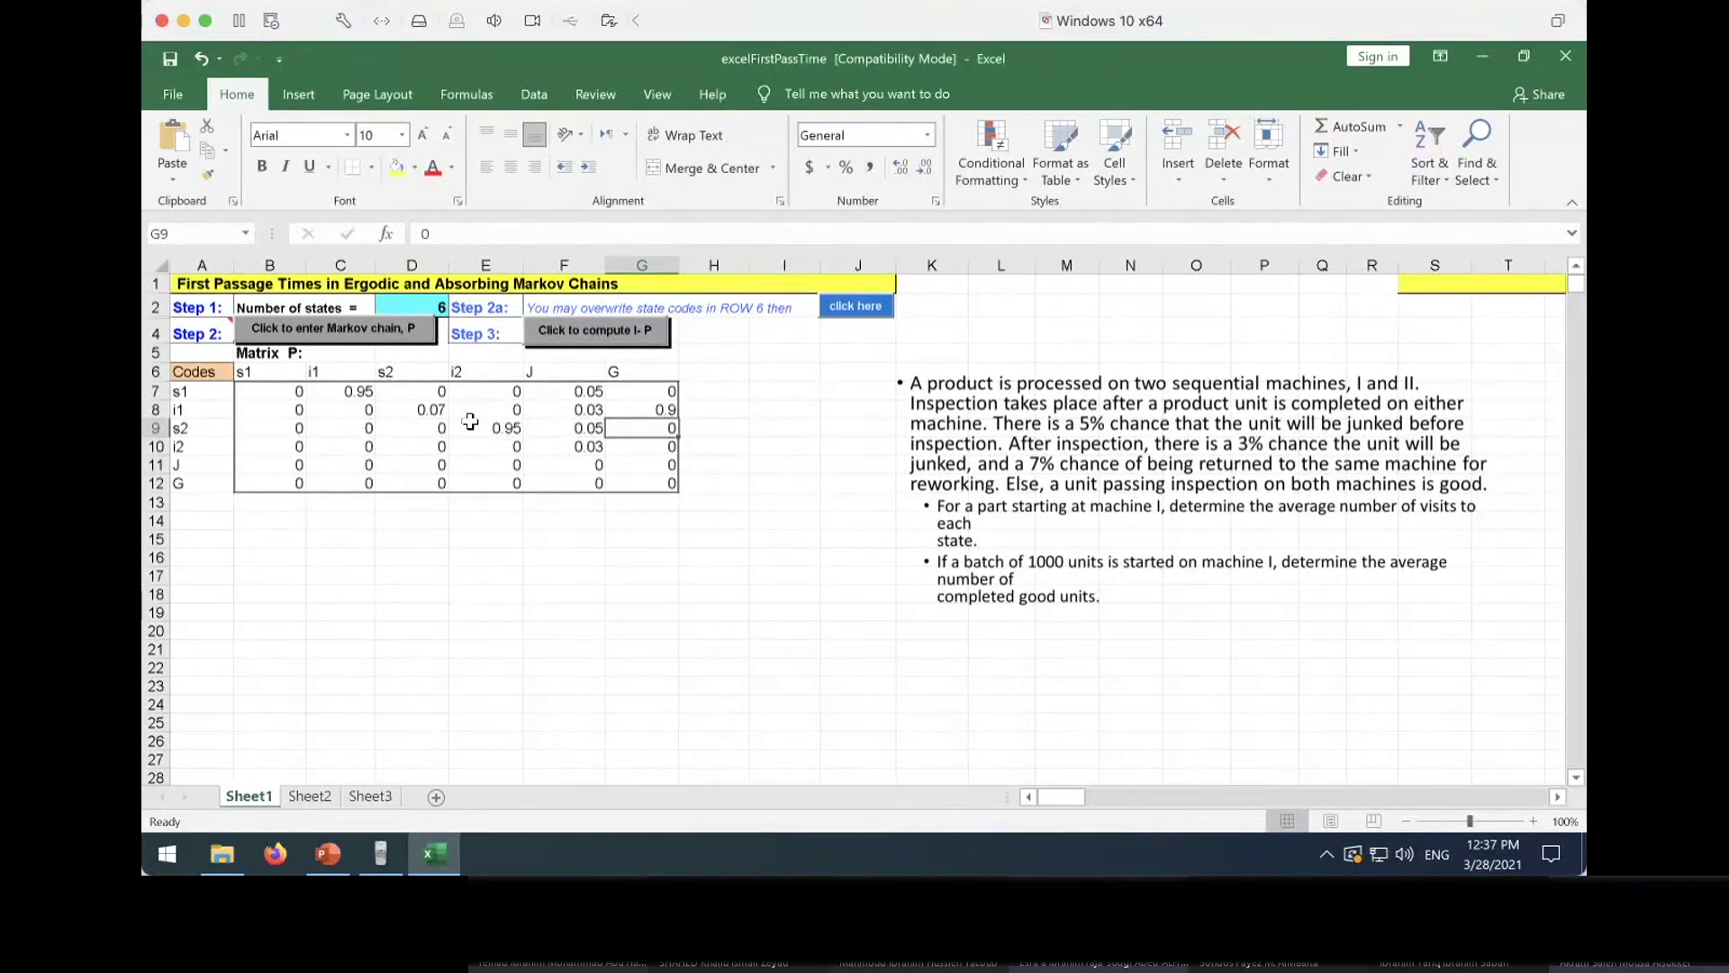
In the i1 row of matrix P, reset the s2 probability to 0 and enter 0.07 under state s1
{"action": "left_click", "coordinate": [435, 408]}
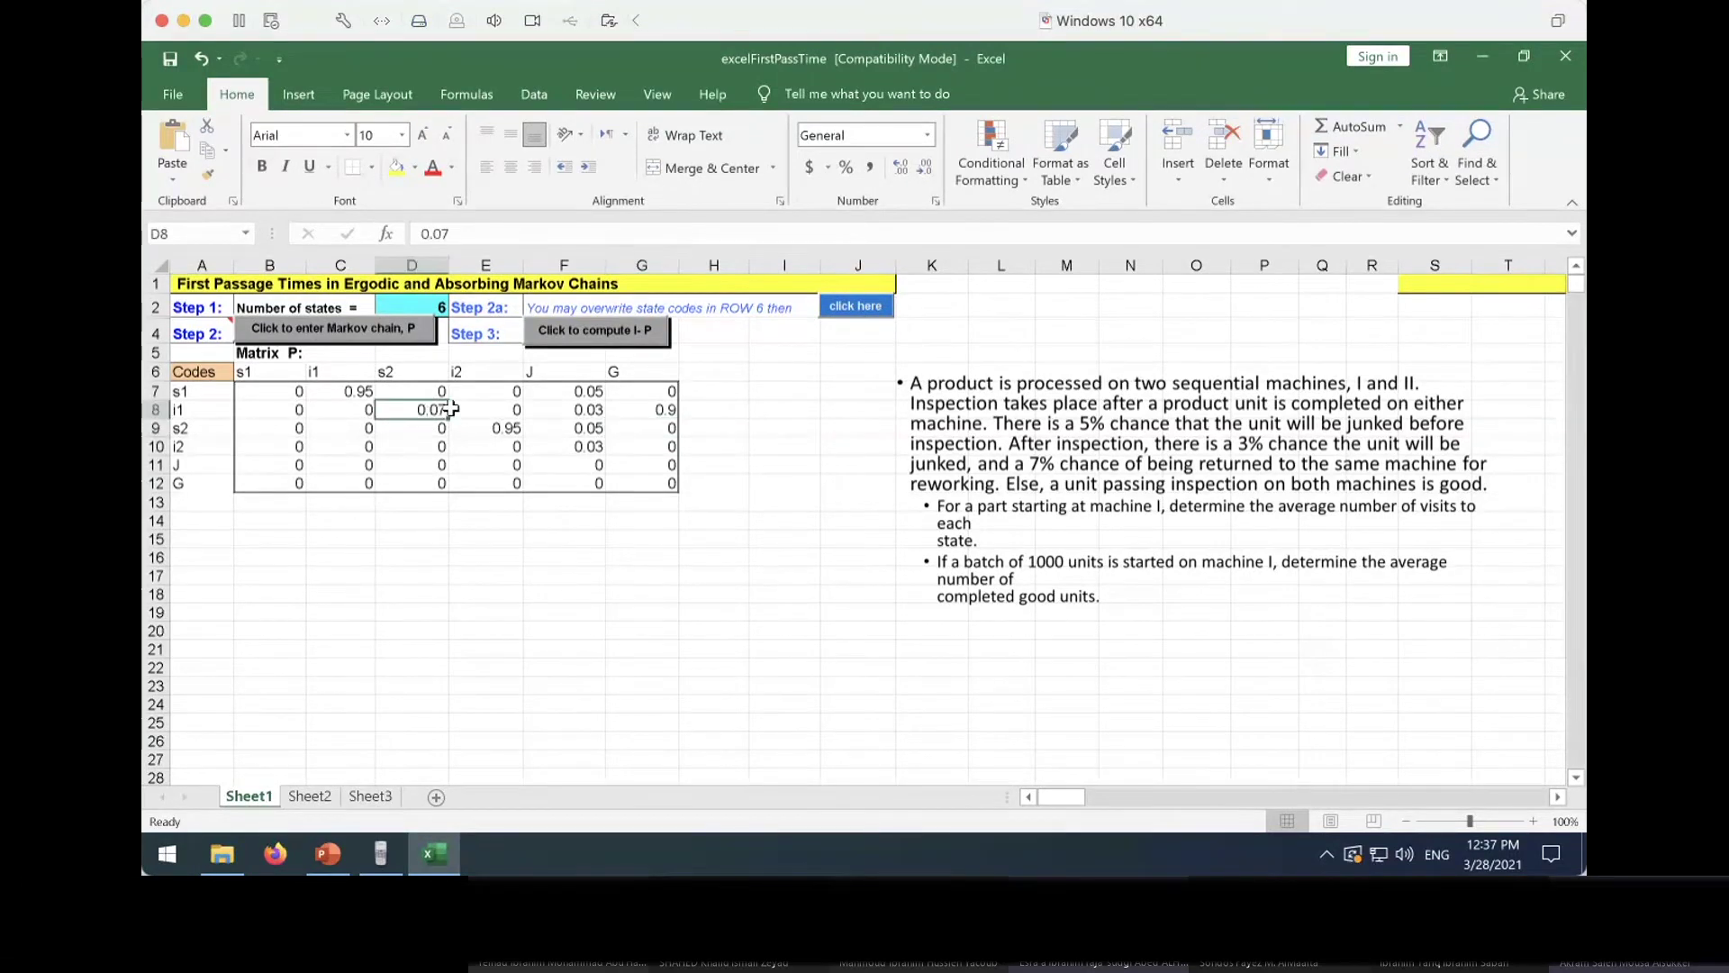
{"action": "type", "text": "0"}
{"action": "key", "text": "Left"}
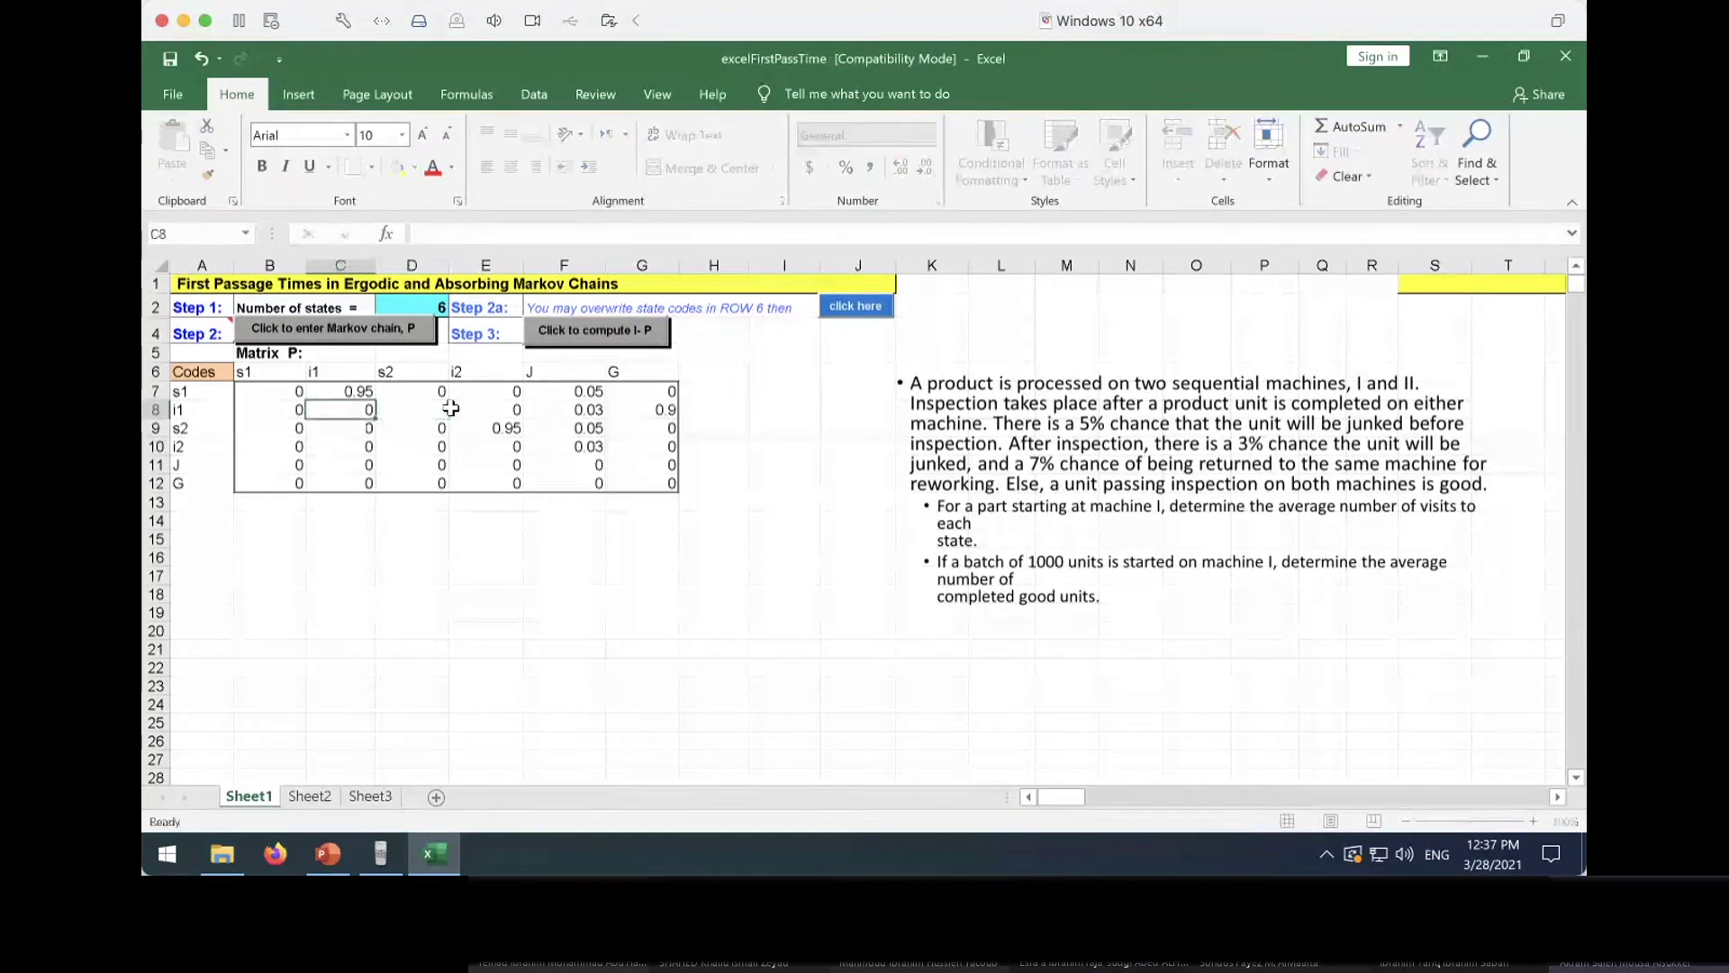
{"action": "key", "text": "Left"}
{"action": "type", "text": "0.07"}
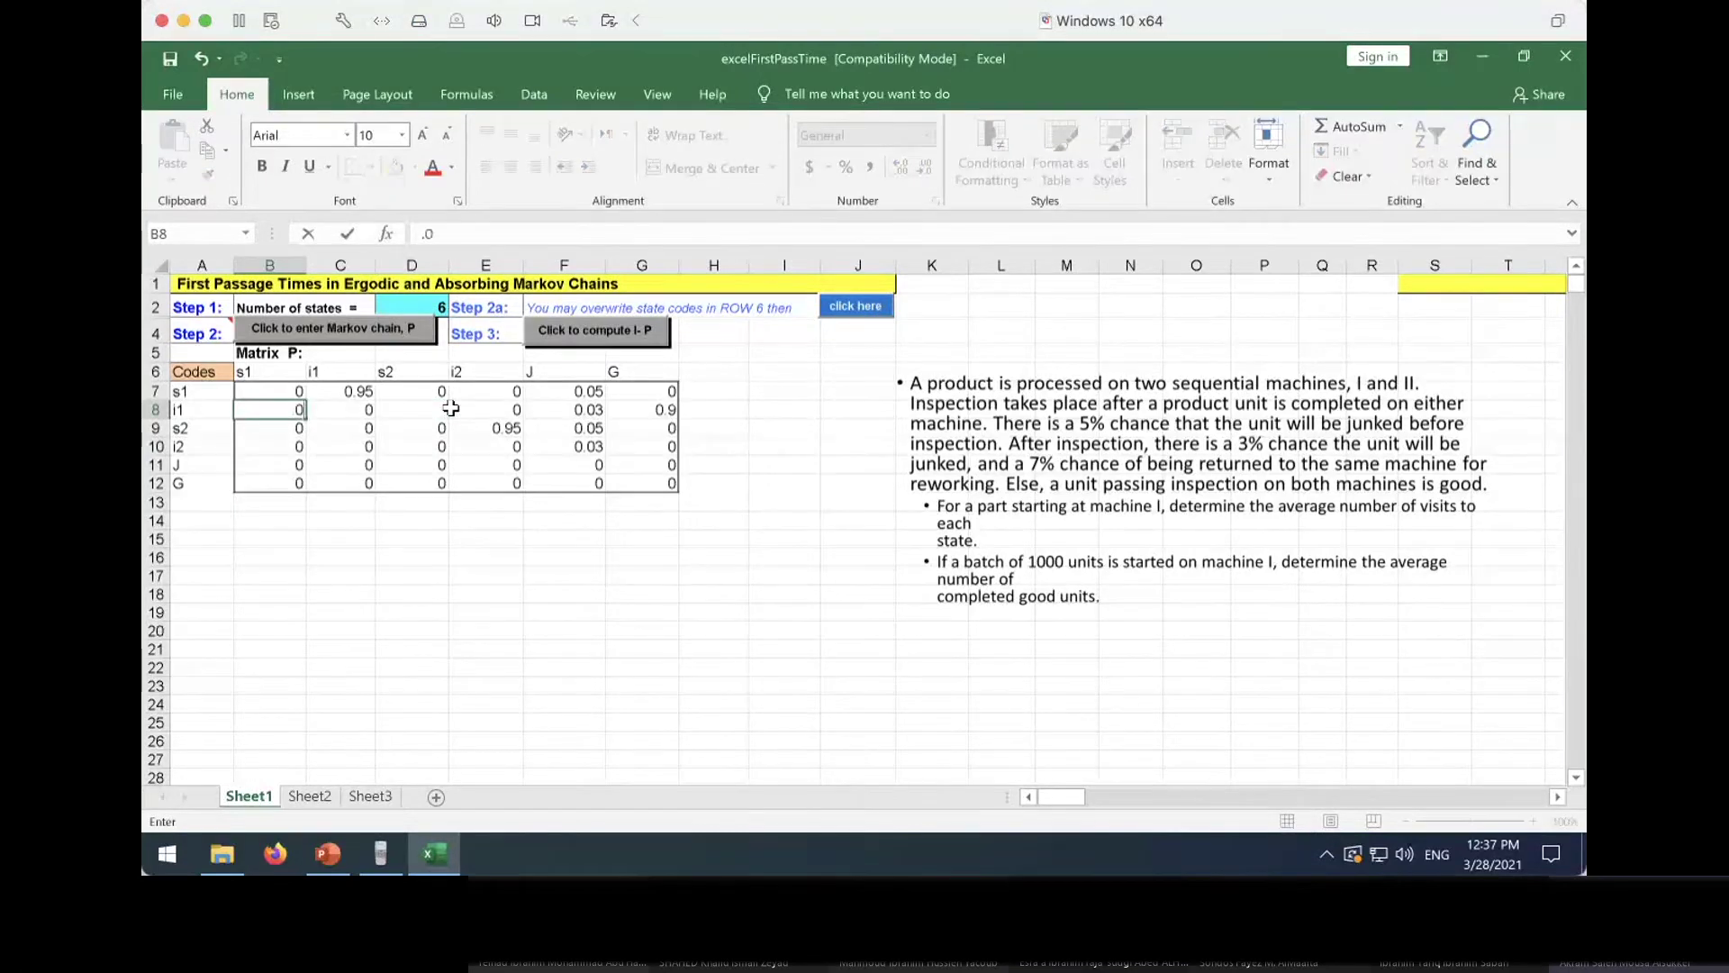
{"action": "key", "text": "Return"}
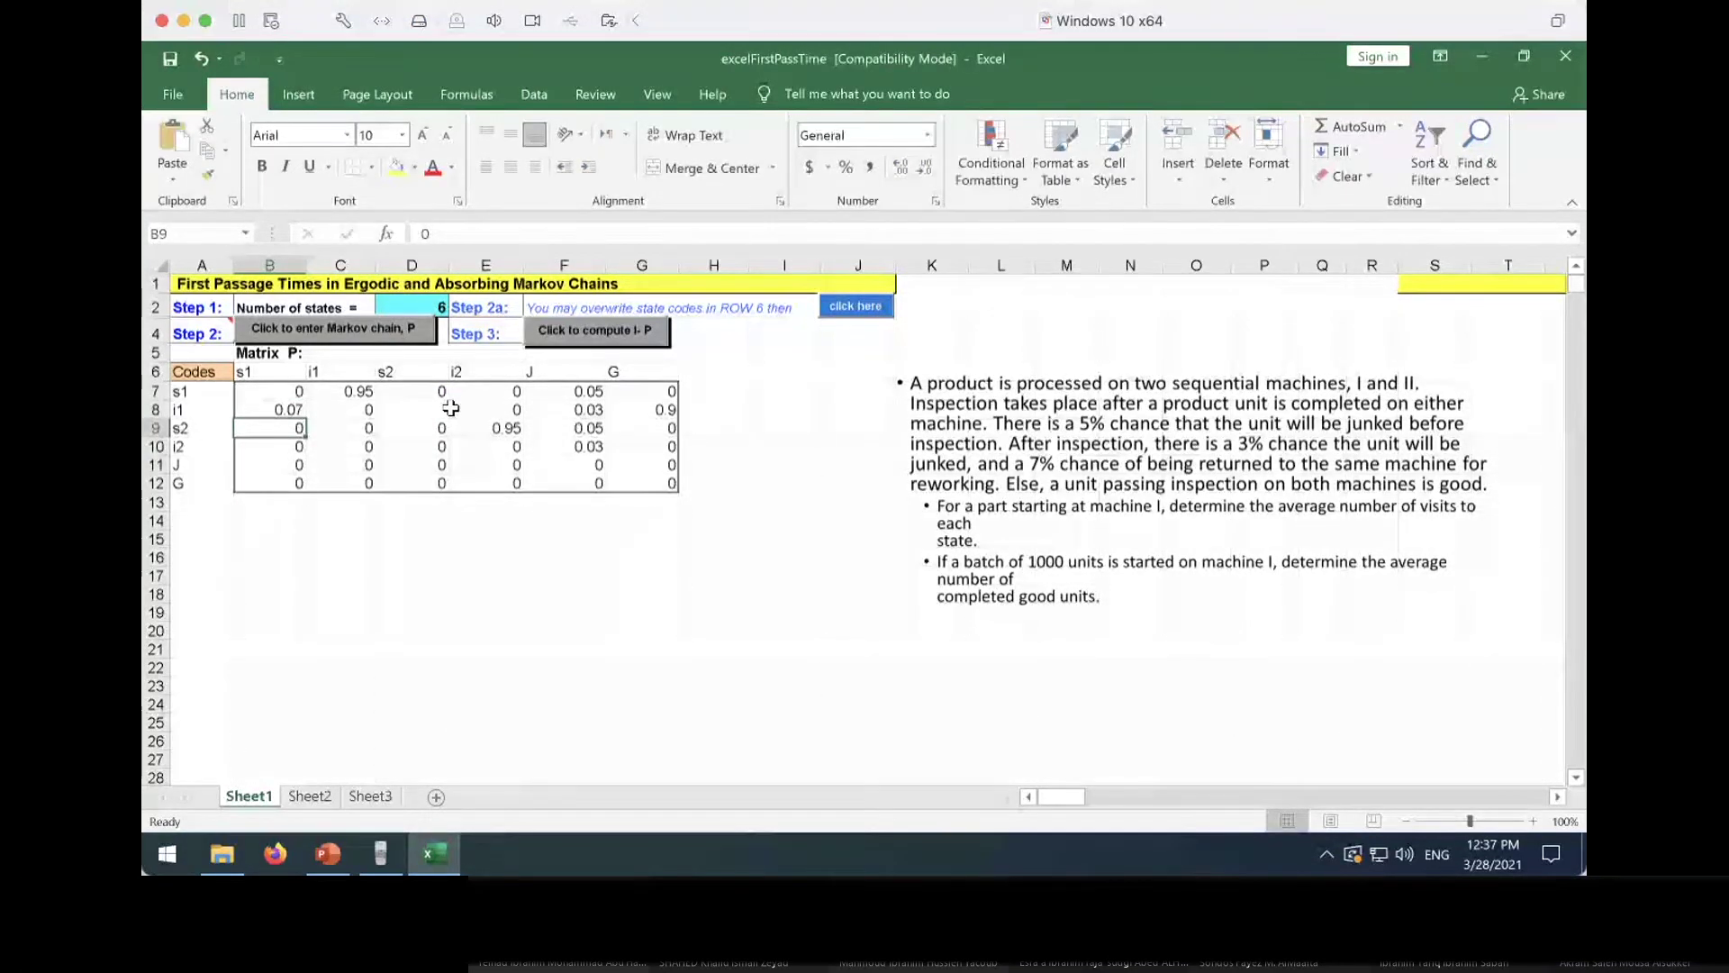
In the i1 row of matrix P, set the G probability to 0 and enter 0.9 under state s2
{"action": "key", "text": "Up"}
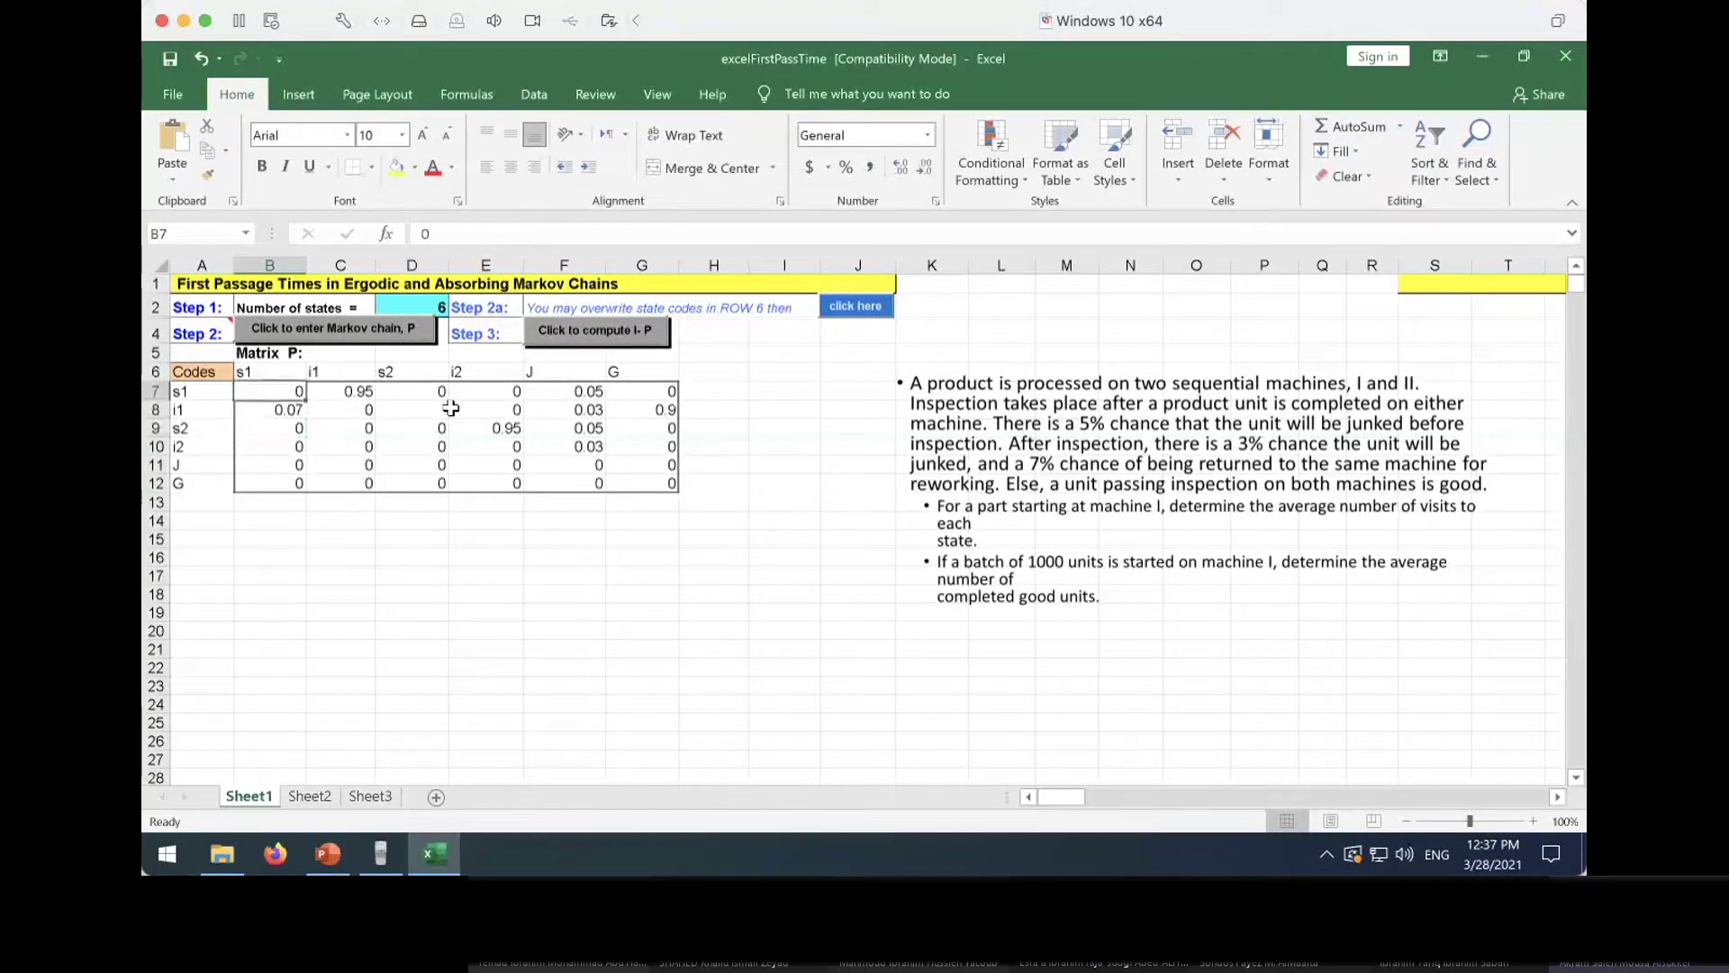
{"action": "key", "text": "Right"}
{"action": "key", "text": "Right"}
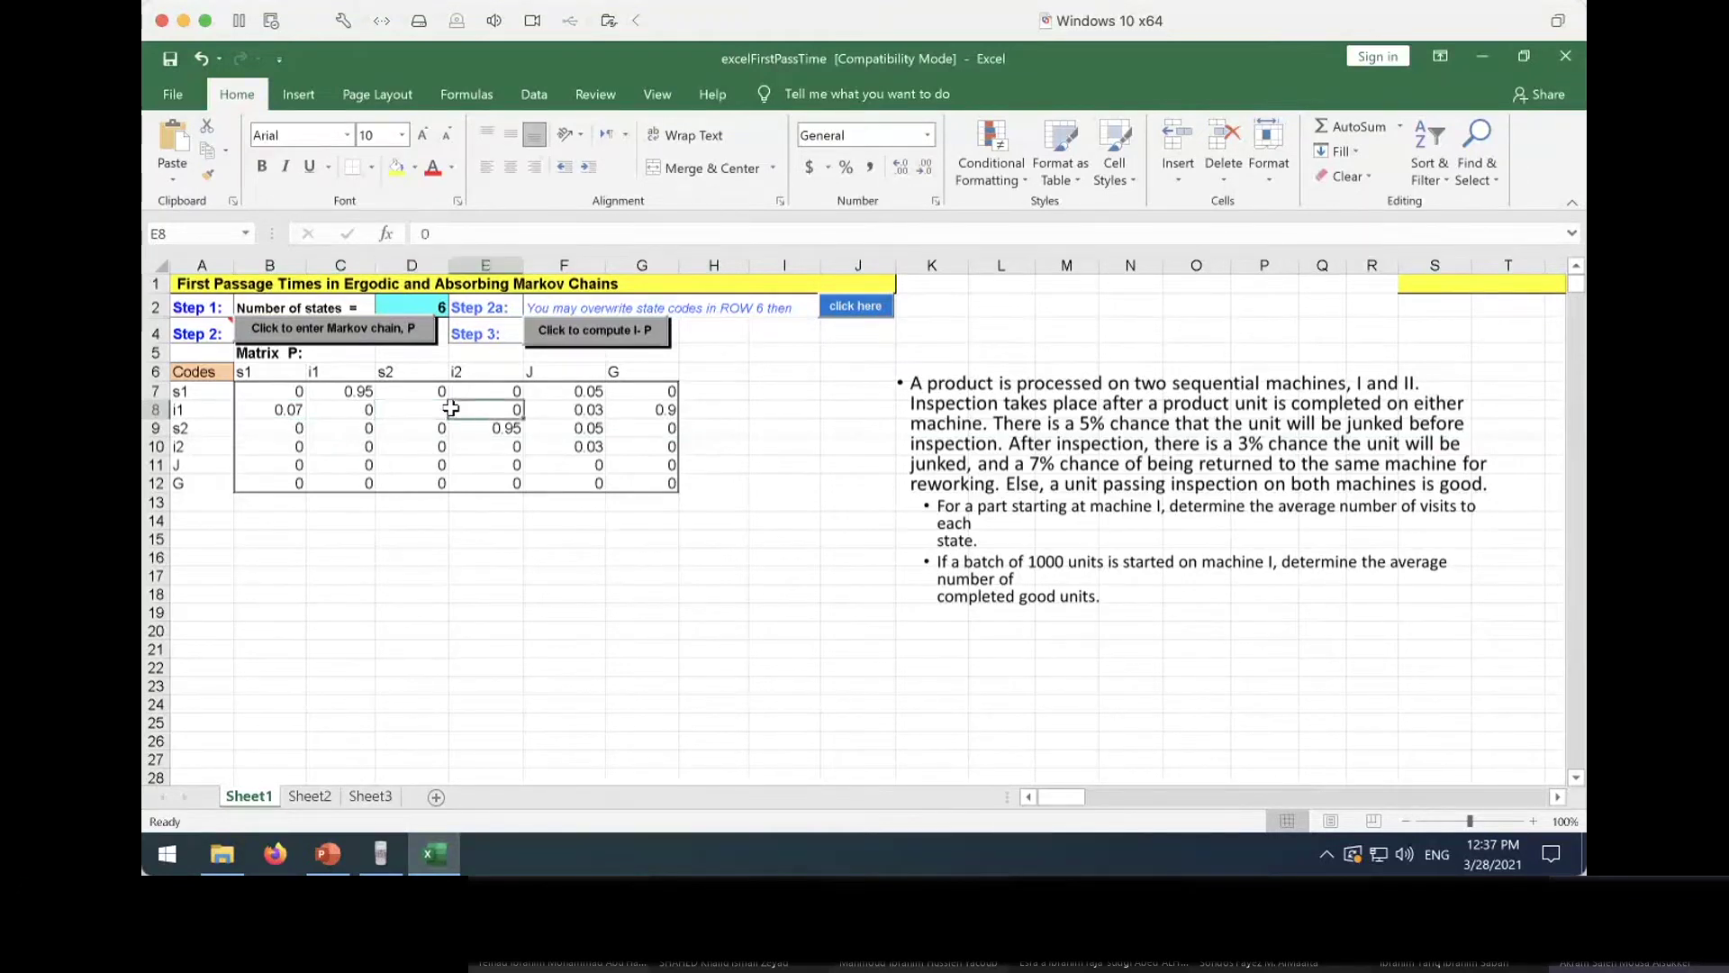
{"action": "key", "text": "Left"}
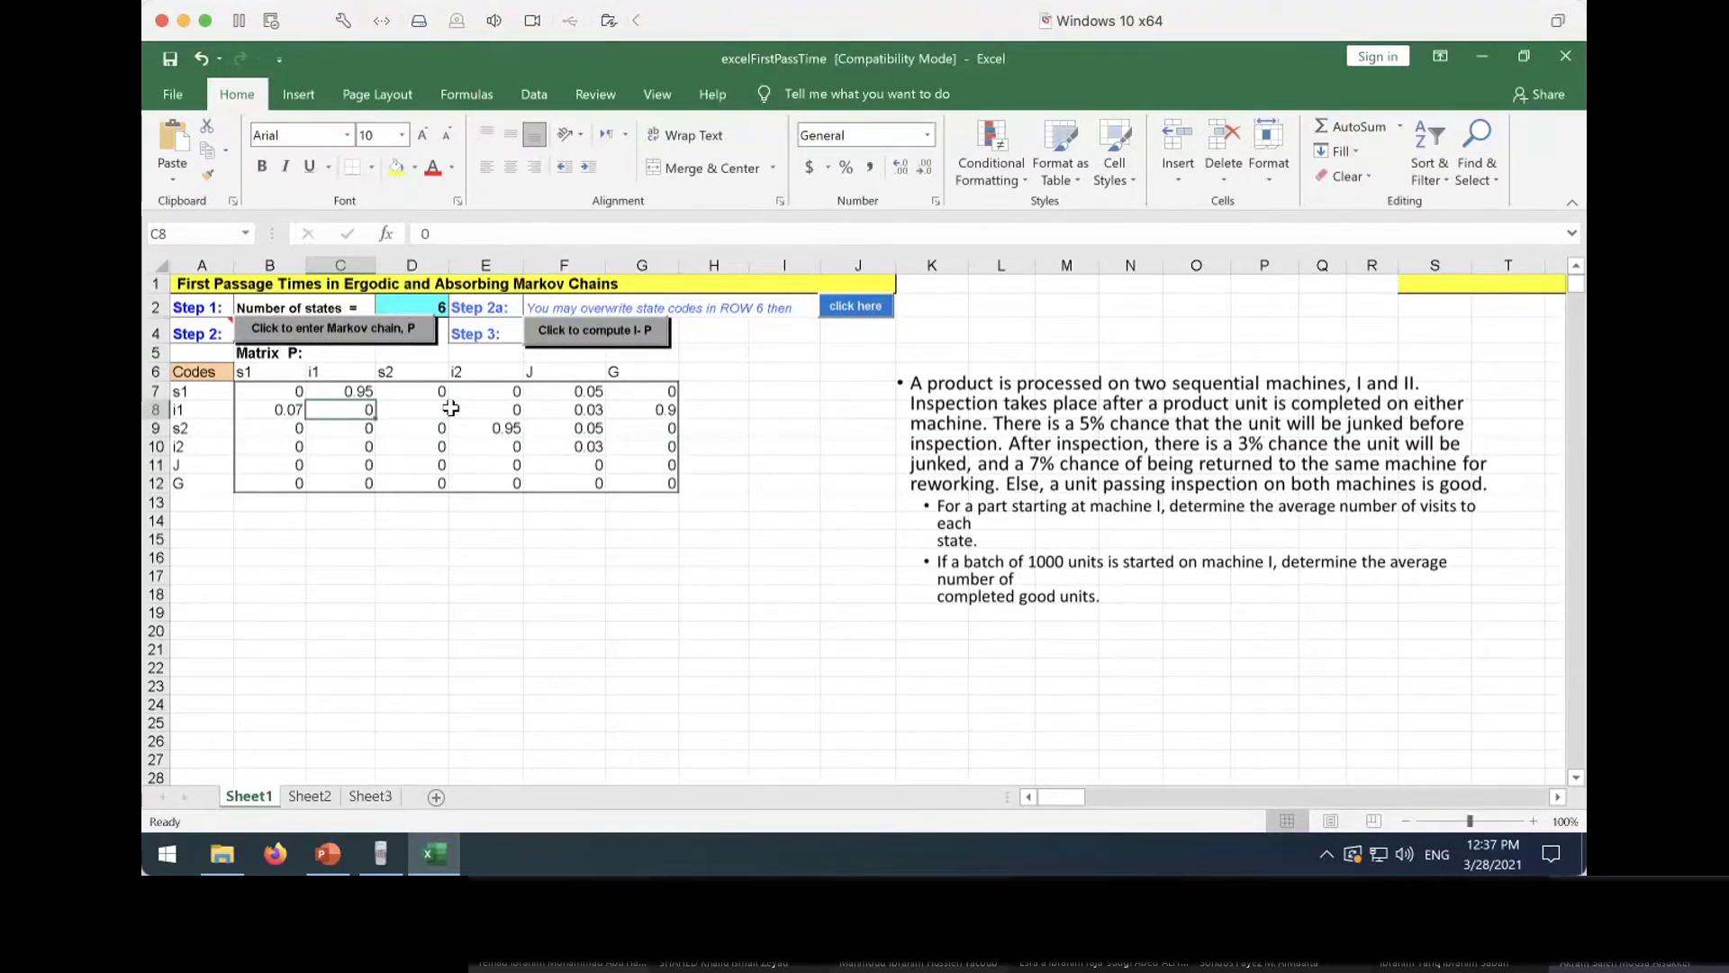
{"action": "key", "text": "Right"}
{"action": "key", "text": "Right"}
{"action": "key", "text": "Right"}
{"action": "key", "text": "Right"}
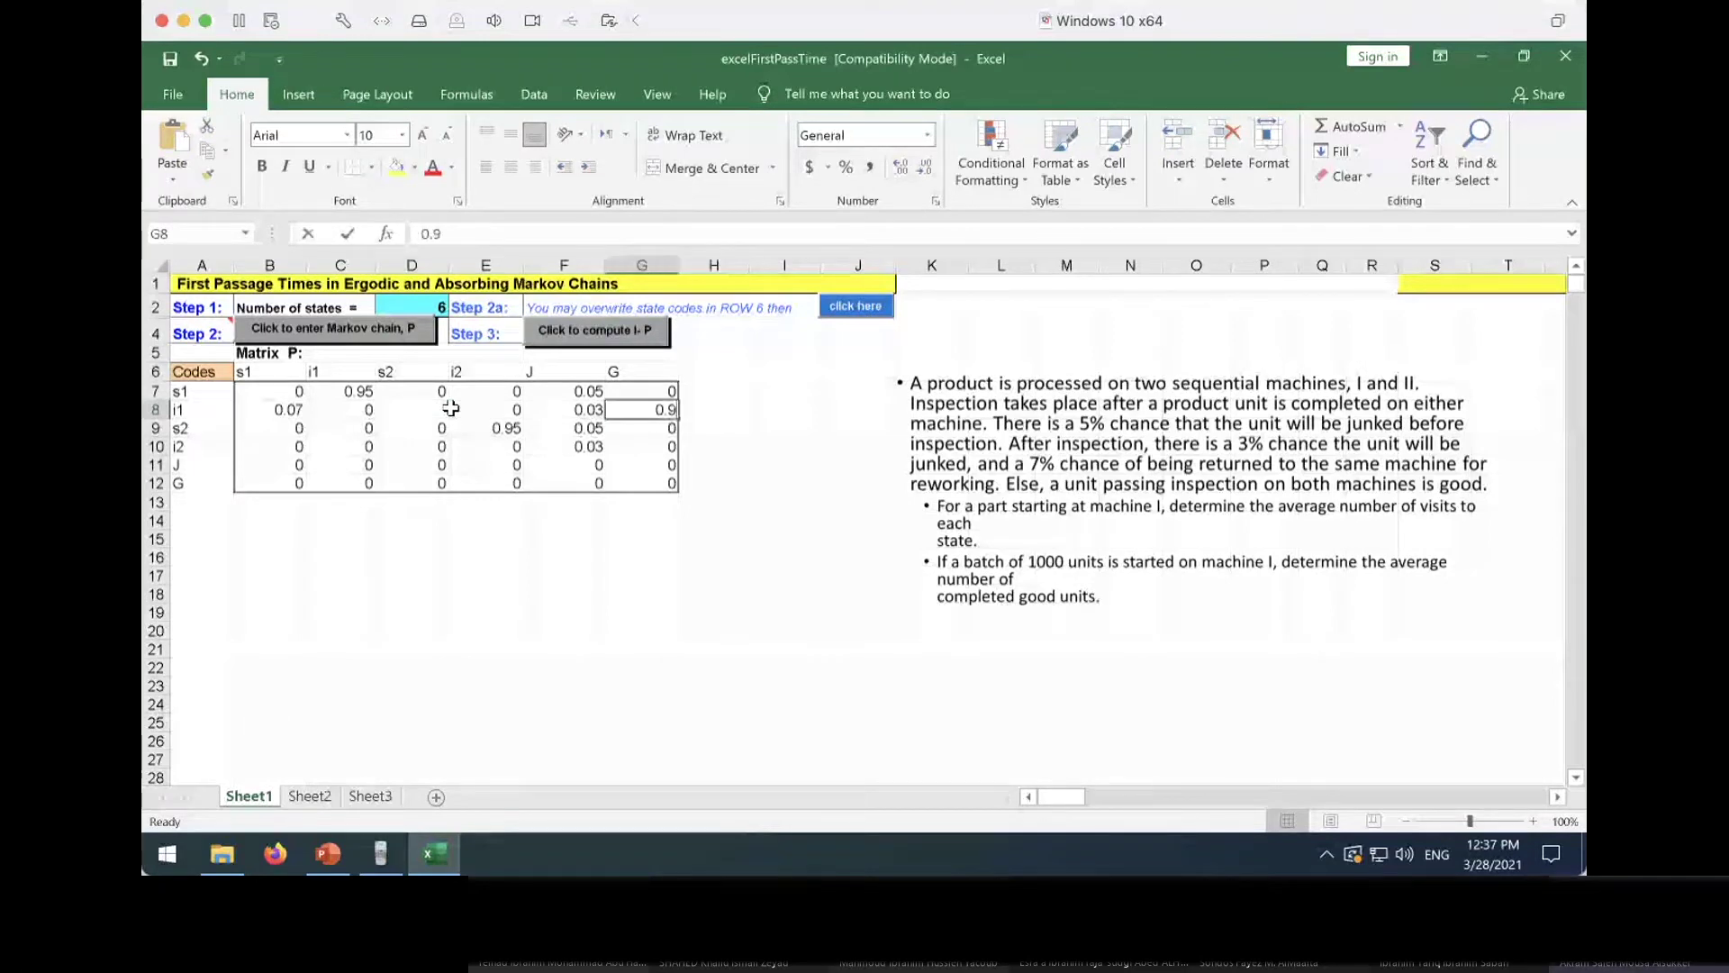
{"action": "left_click", "coordinate": [450, 408]}
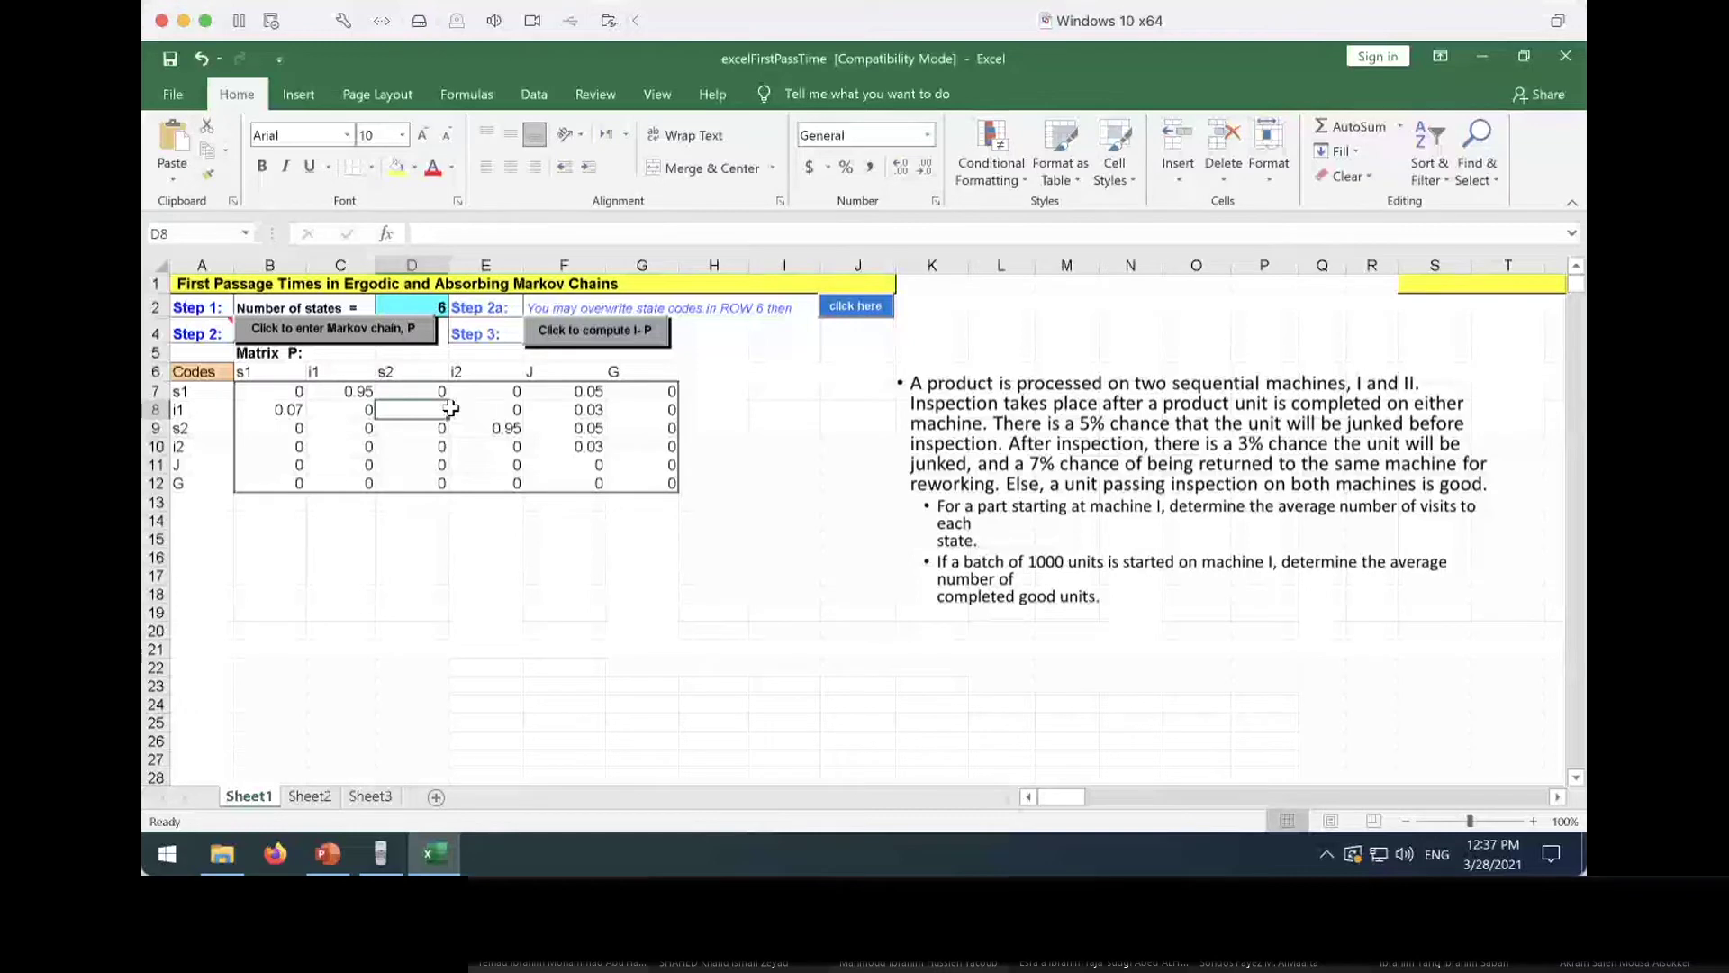
{"action": "type", "text": ".95"}
{"action": "key", "text": "Return"}
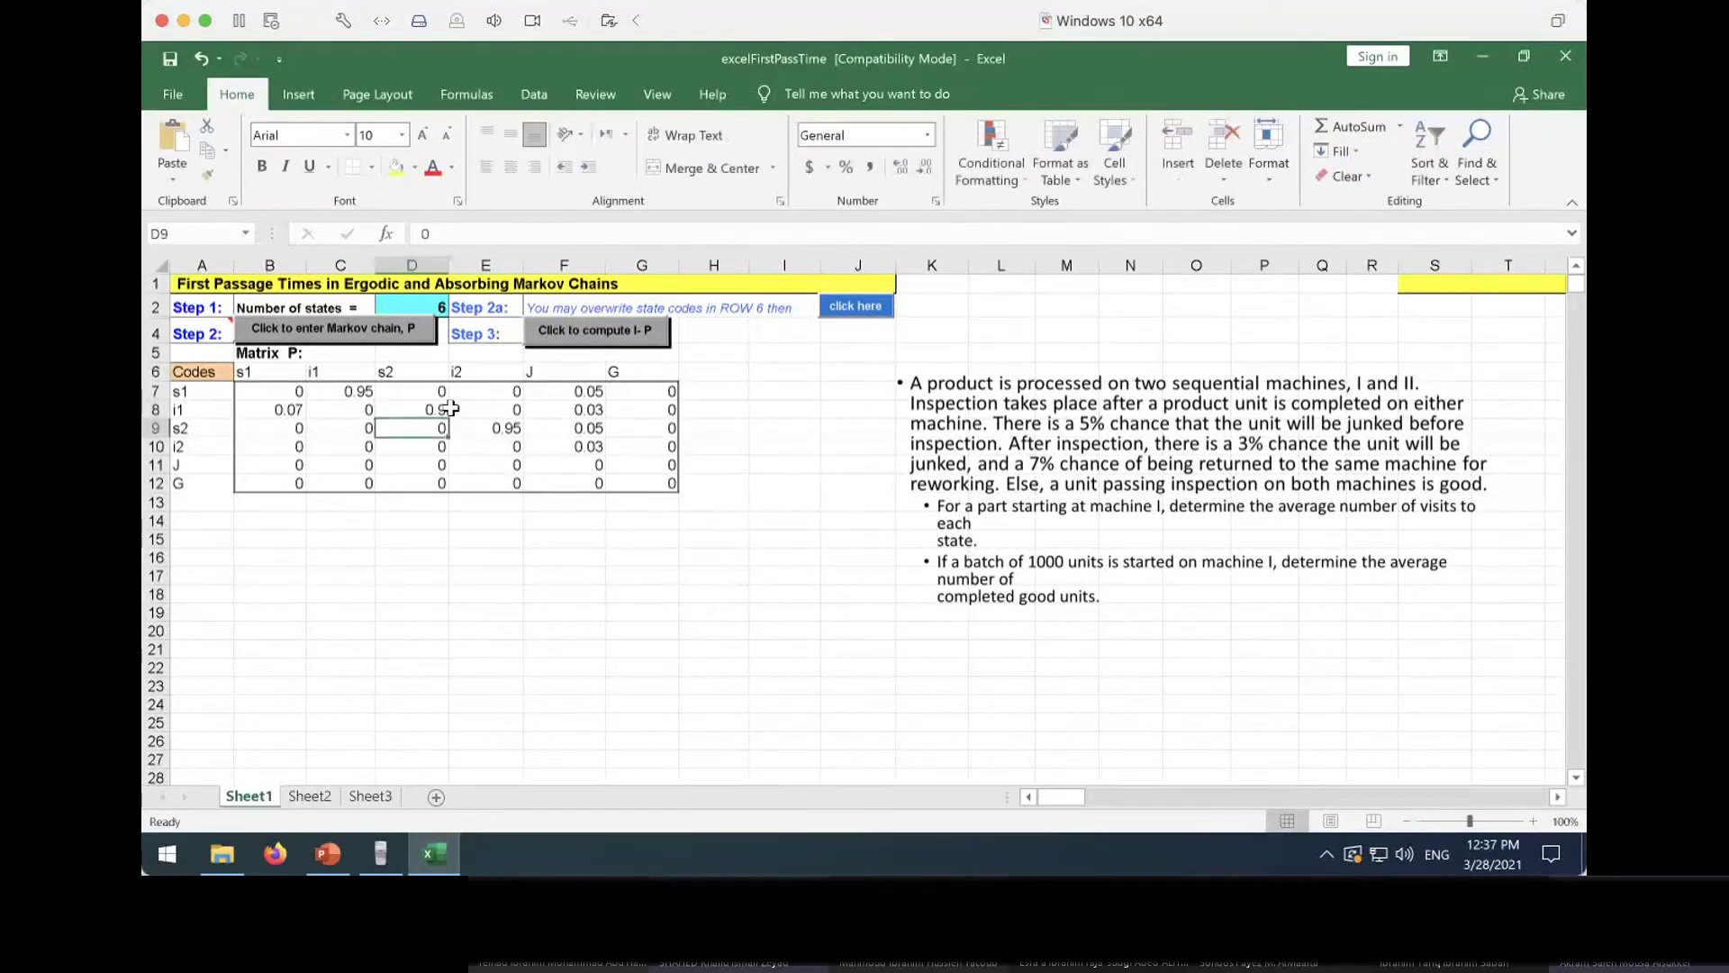
Check the completed i1 row of matrix P state by state against the inspection and rework rules
{"action": "key", "text": "Up"}
{"action": "key", "text": "Right"}
{"action": "key", "text": "Right"}
{"action": "key", "text": "Left"}
{"action": "key", "text": "Left"}
{"action": "key", "text": "Left"}
{"action": "key", "text": "Left"}
{"action": "key", "text": "Right"}
{"action": "key", "text": "Right"}
{"action": "key", "text": "Right"}
{"action": "key", "text": "Right"}
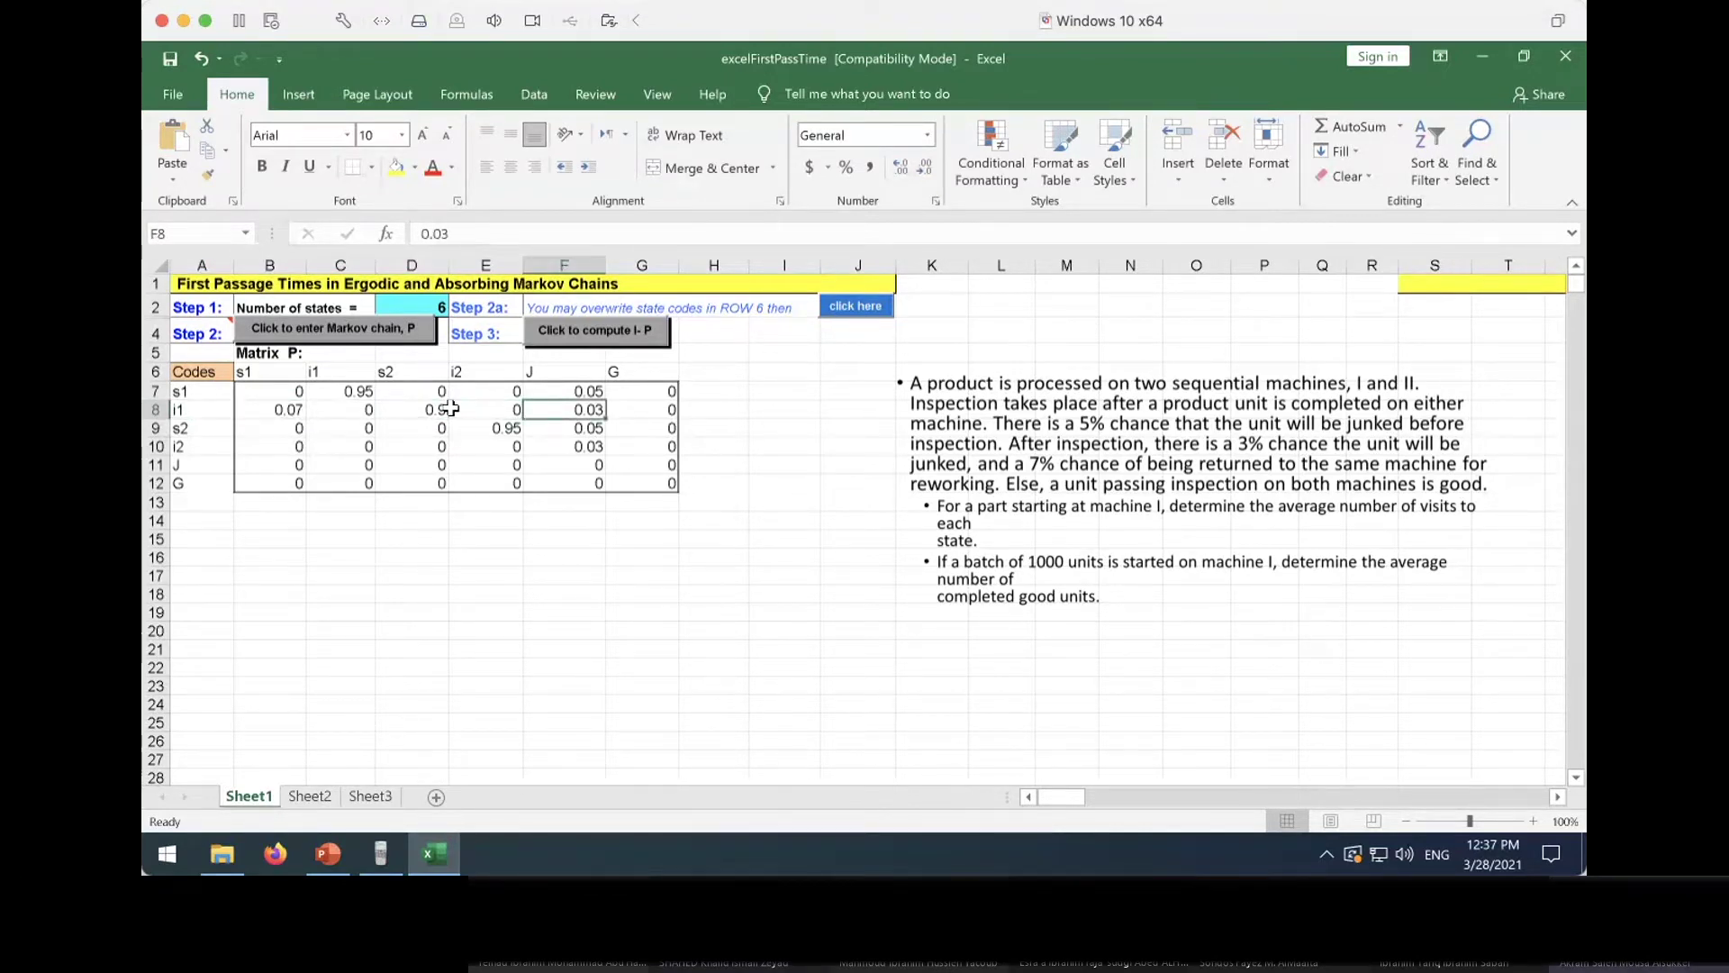
{"action": "key", "text": "Left"}
{"action": "key", "text": "Left"}
{"action": "key", "text": "Left"}
{"action": "key", "text": "Left"}
{"action": "key", "text": "Right"}
{"action": "key", "text": "Right"}
{"action": "key", "text": "Left"}
{"action": "key", "text": "Left"}
{"action": "key", "text": "Right"}
{"action": "key", "text": "Right"}
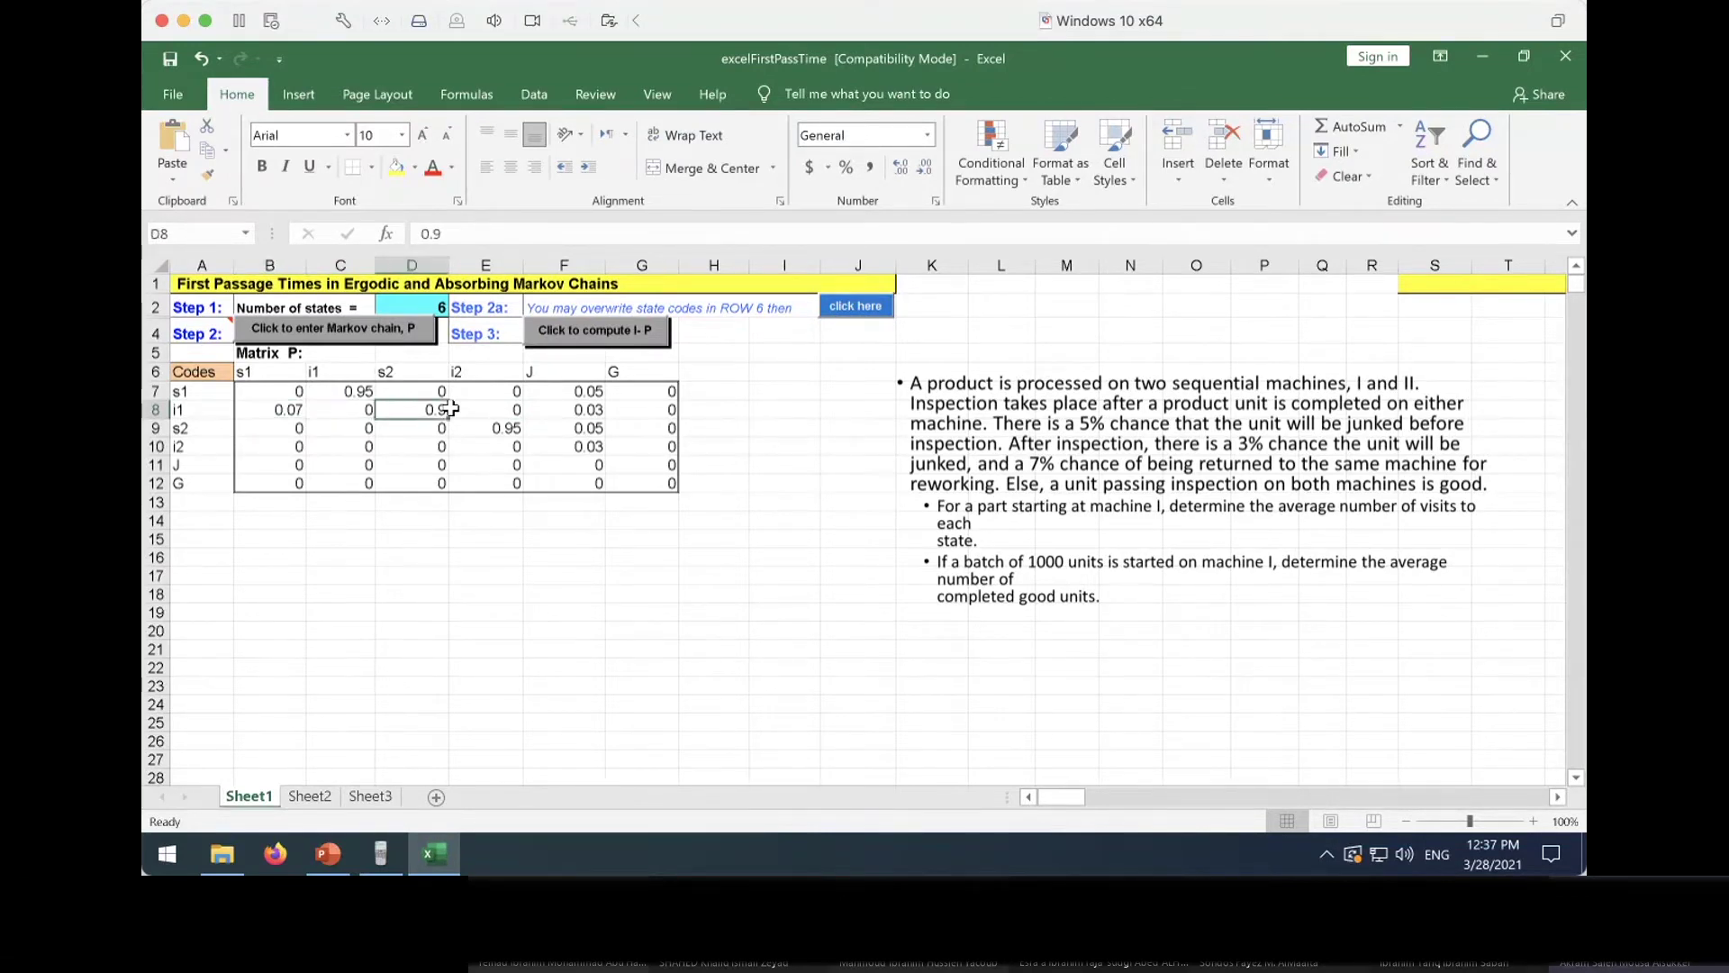
Enter 0.07 in the i2 row of matrix P under state s2 for rework on machine II
{"action": "key", "text": "Down"}
{"action": "key", "text": "Down"}
{"action": "key", "text": "Home"}
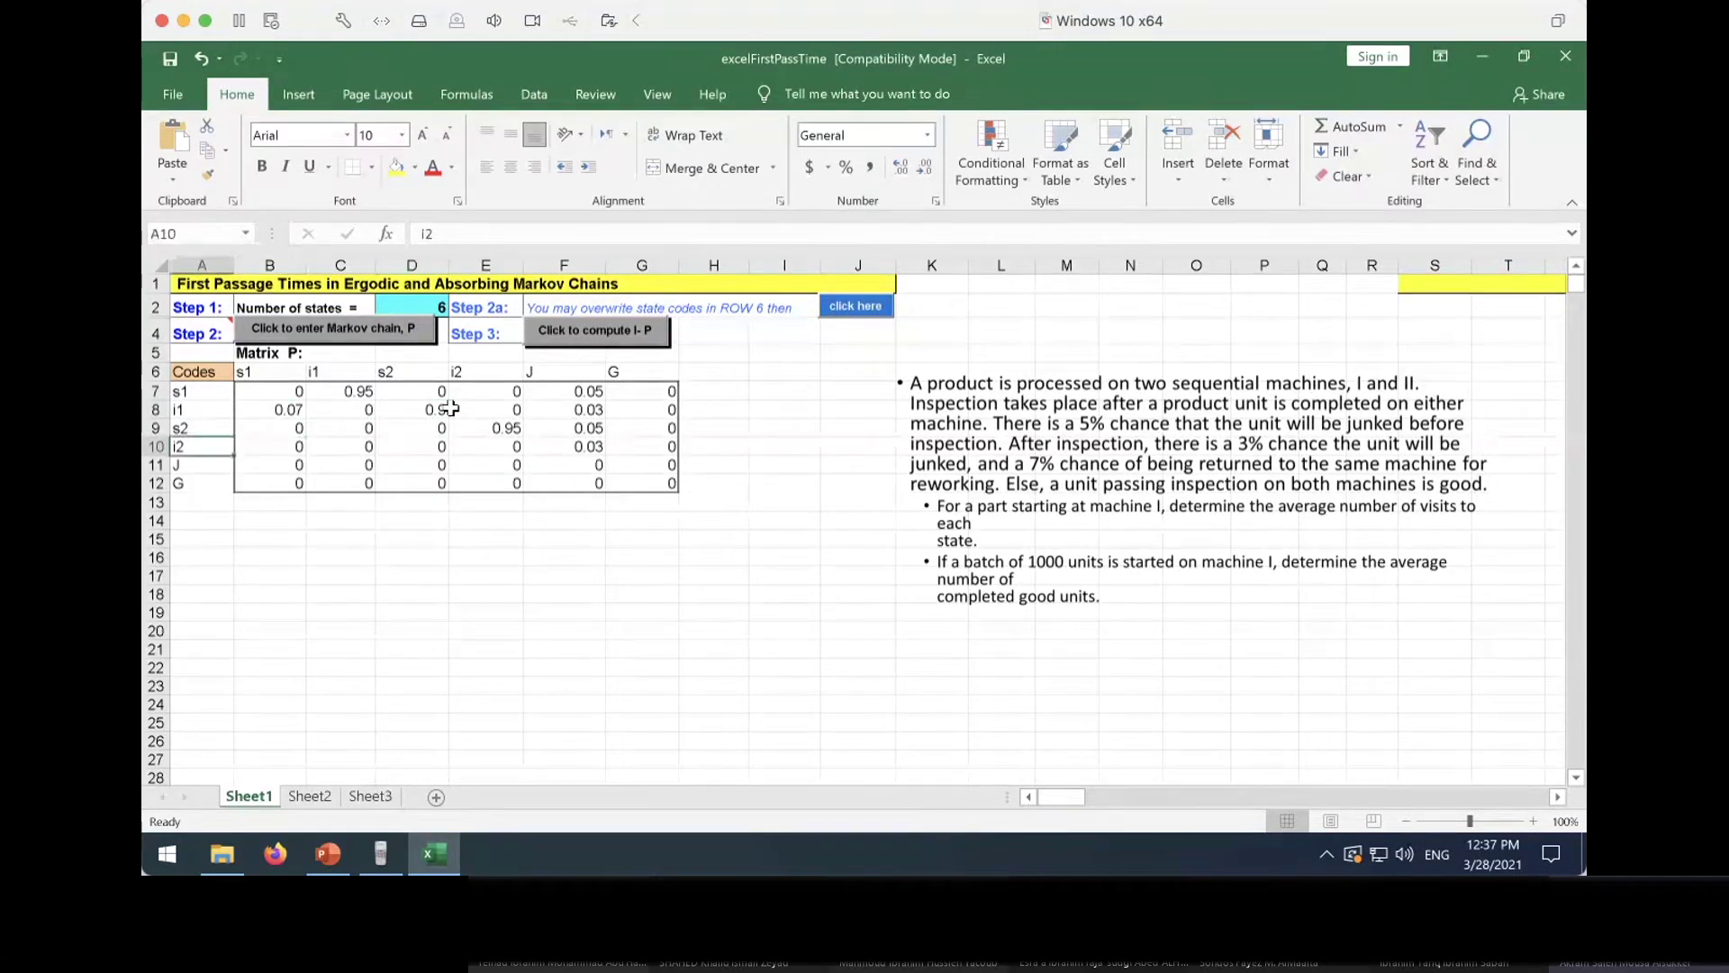
{"action": "key", "text": "Right"}
{"action": "key", "text": "Right"}
{"action": "key", "text": "Right"}
{"action": "key", "text": "Right"}
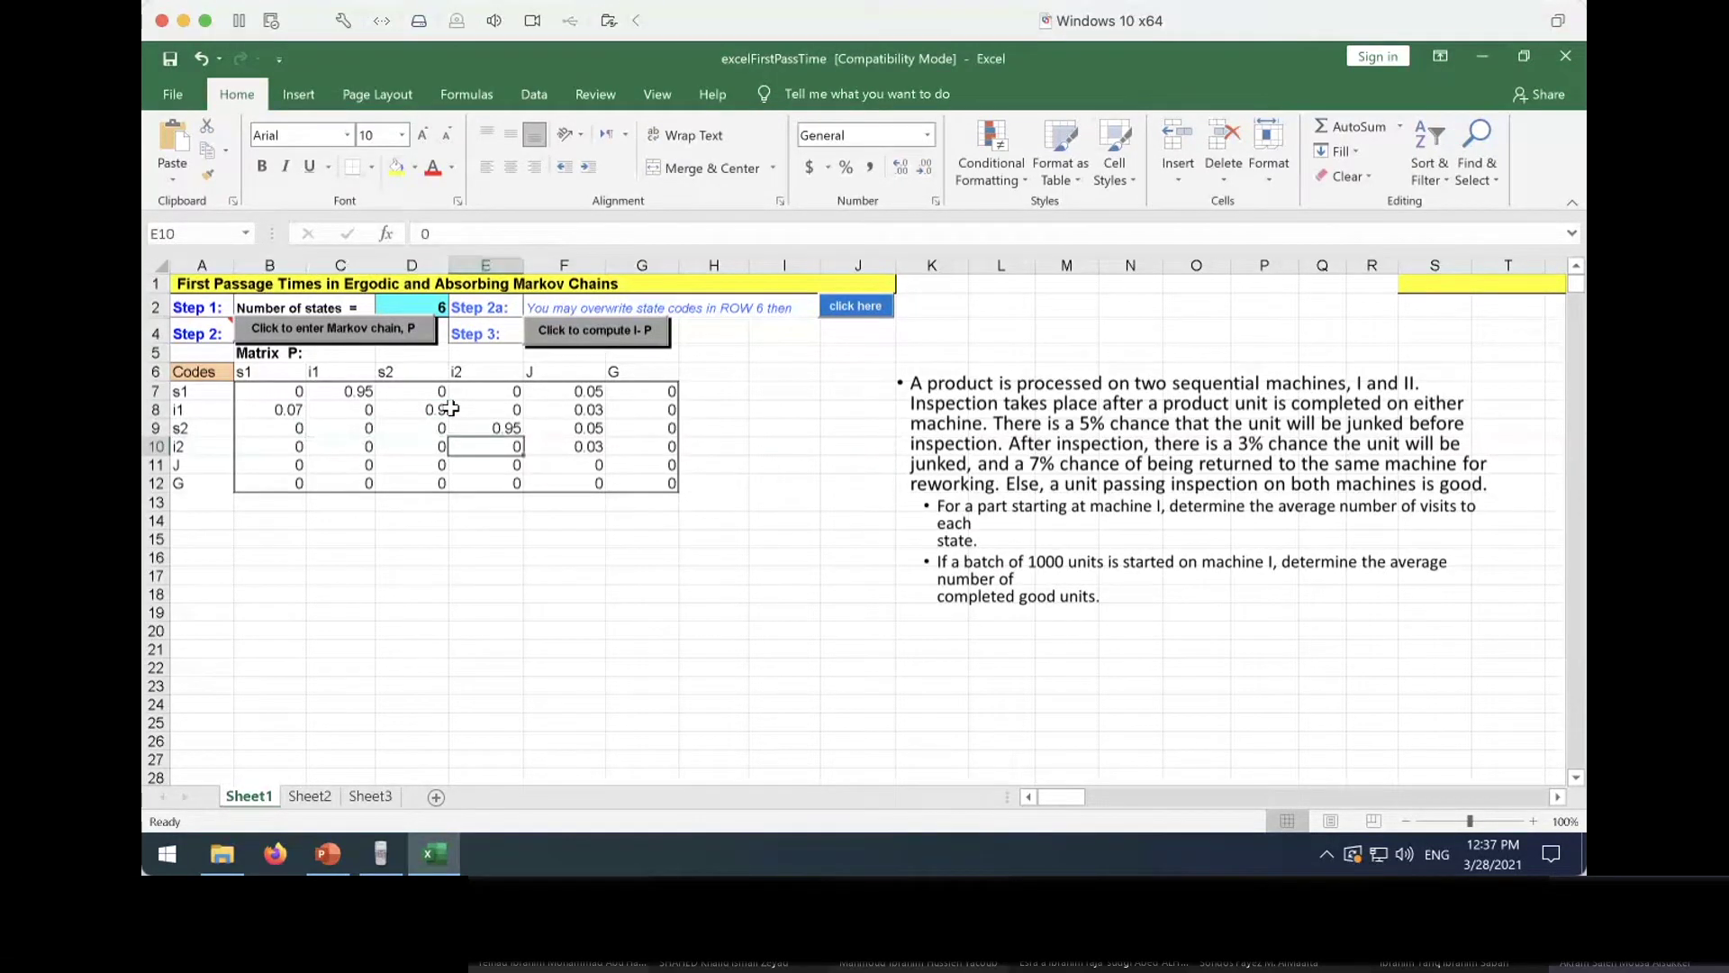
{"action": "key", "text": "Right"}
{"action": "key", "text": "Left"}
{"action": "key", "text": "Left"}
{"action": "key", "text": "Right"}
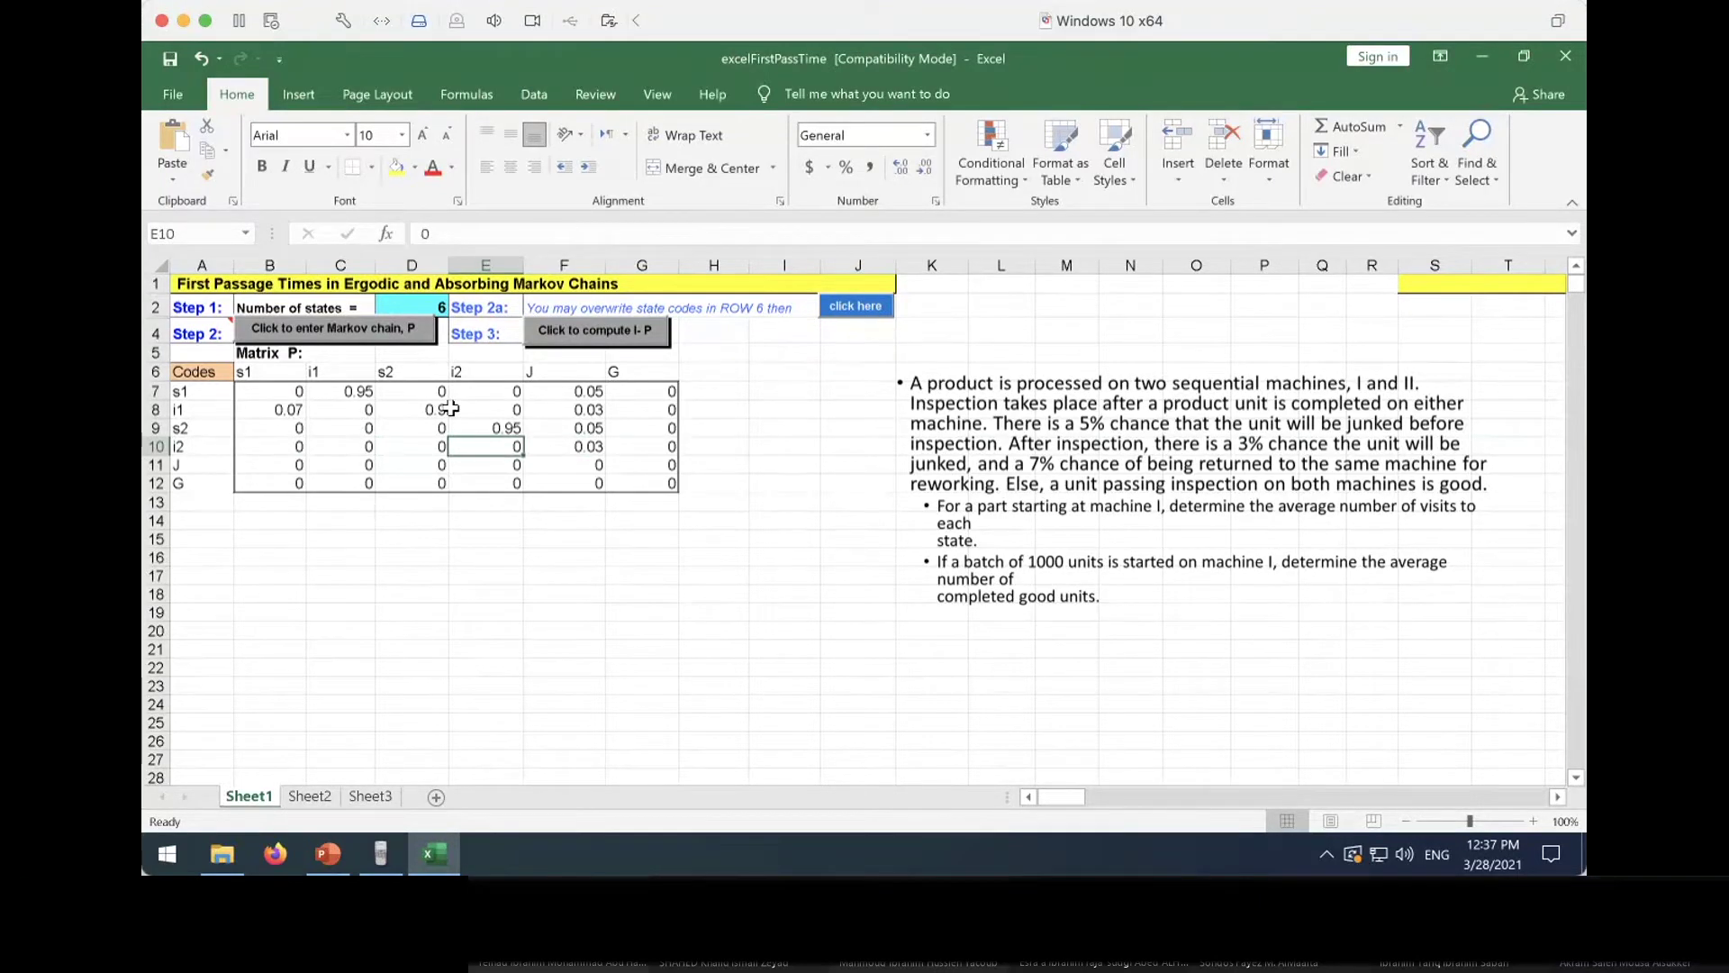
{"action": "key", "text": "Right"}
{"action": "key", "text": "Right"}
{"action": "key", "text": "Left"}
{"action": "key", "text": "Left"}
{"action": "key", "text": "Right"}
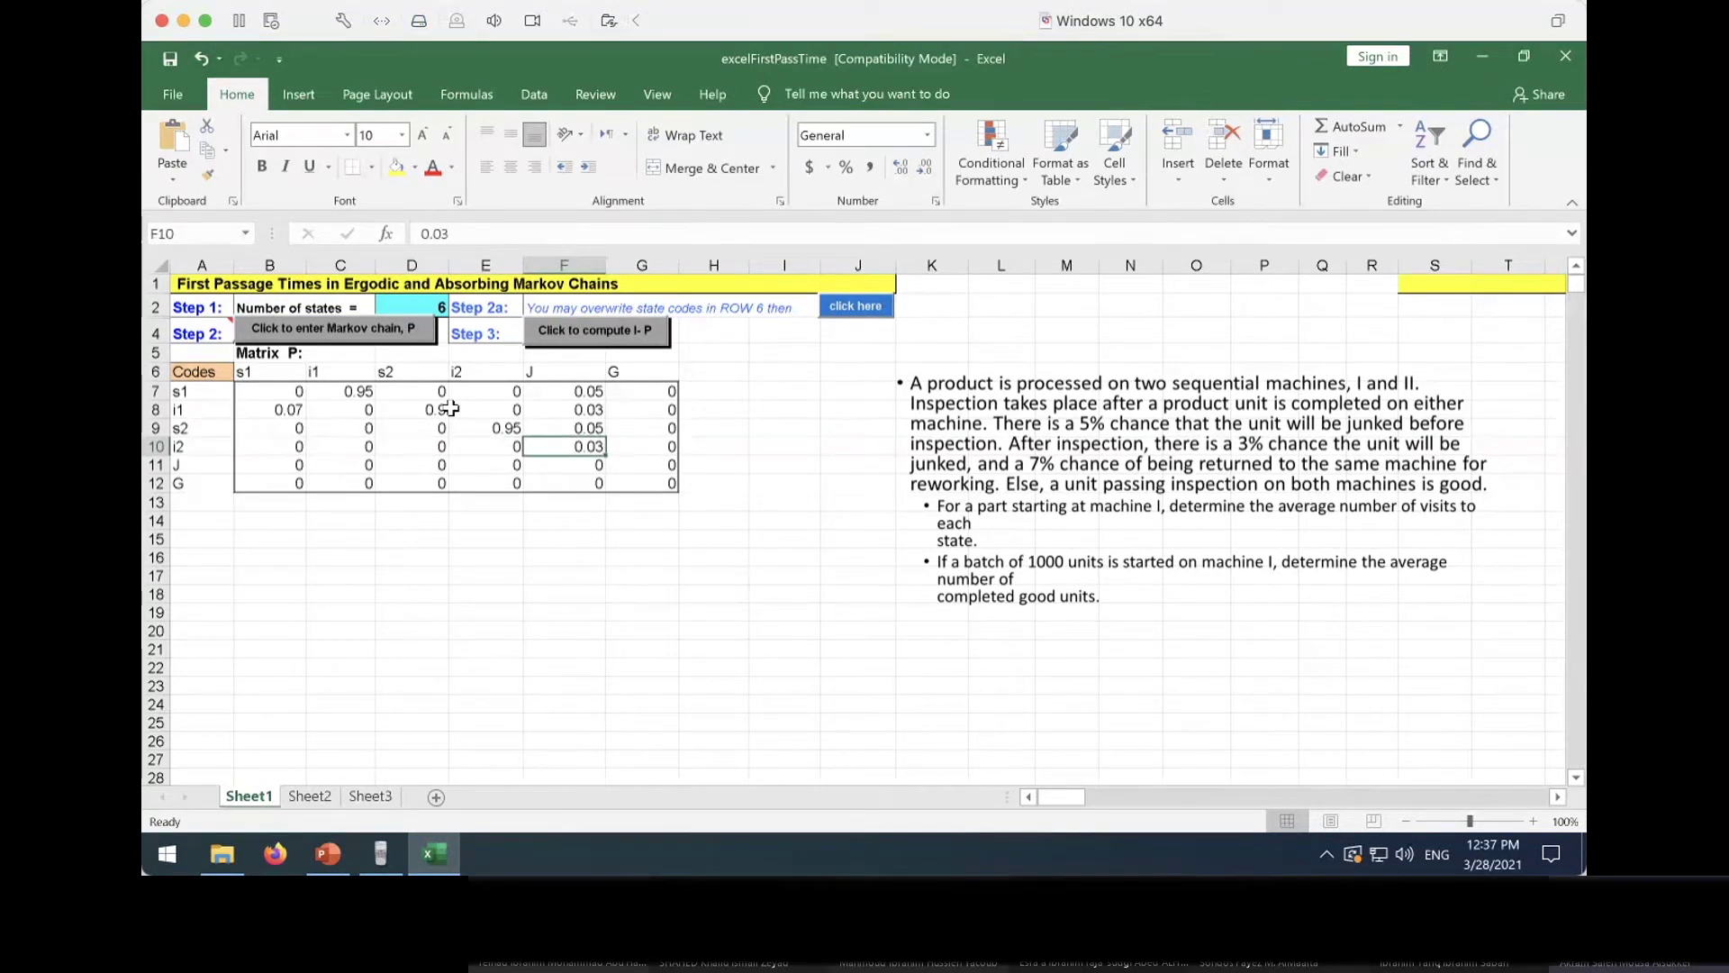
{"action": "key", "text": "Left"}
{"action": "key", "text": "Left"}
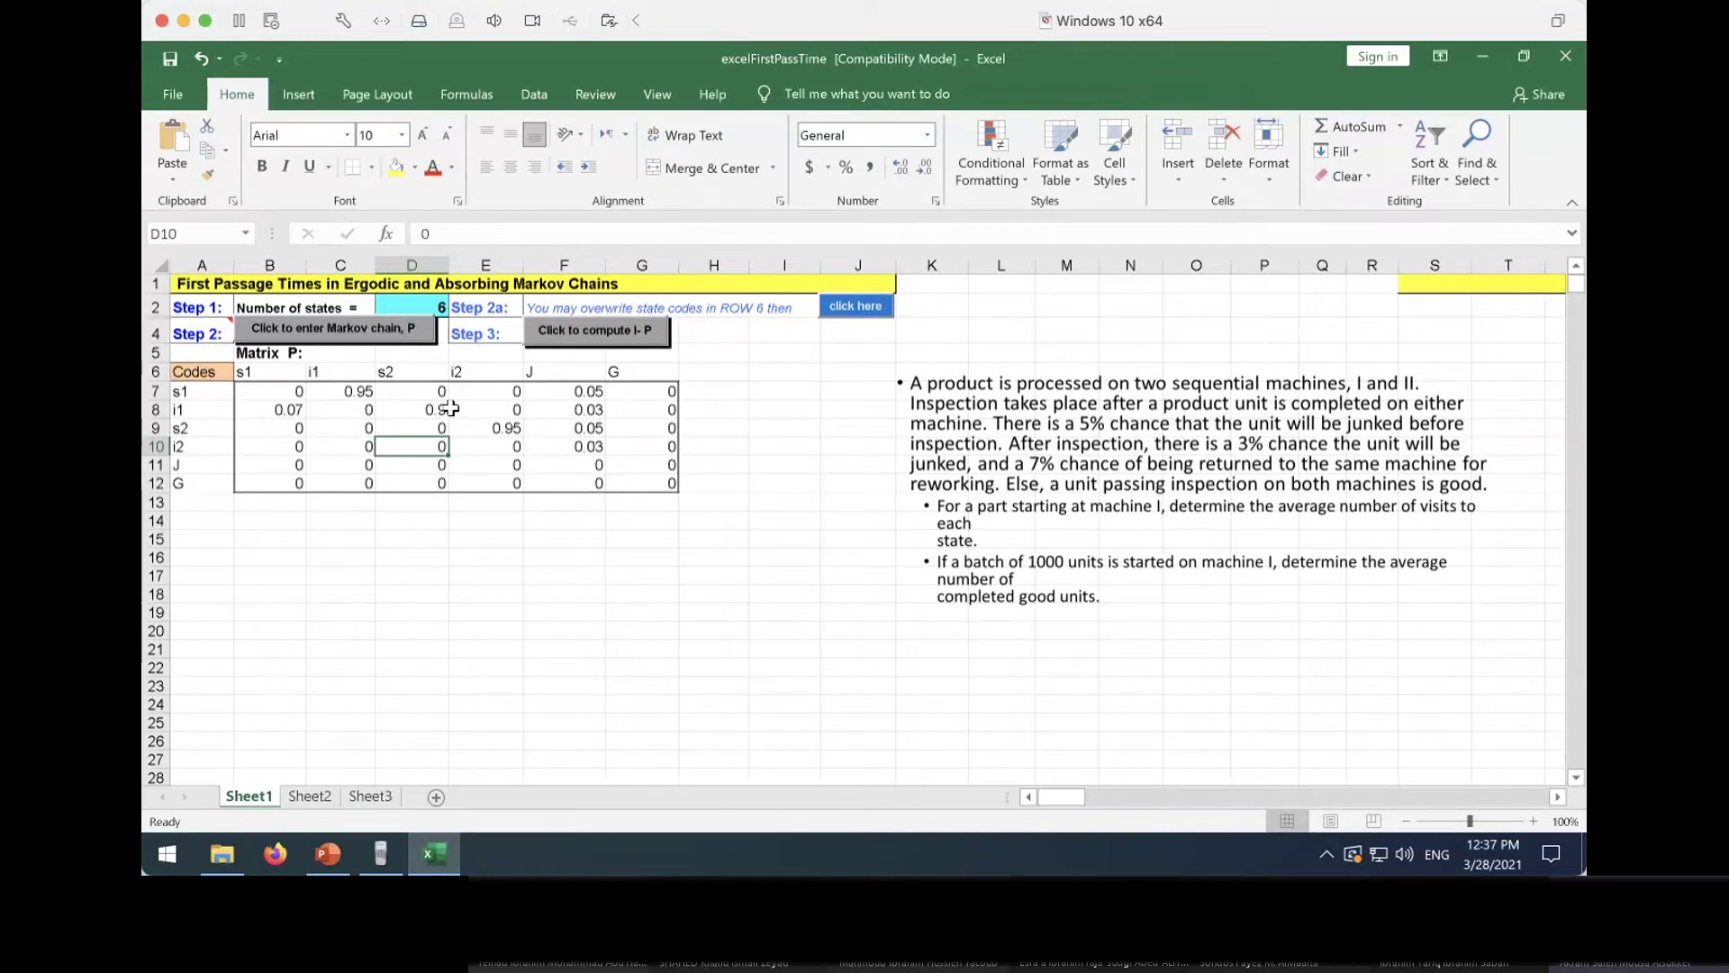
{"action": "type", "text": ".07"}
{"action": "key", "text": "Right"}
Enter 0.9 in the i2 row of matrix P under state G
{"action": "key", "text": "Right"}
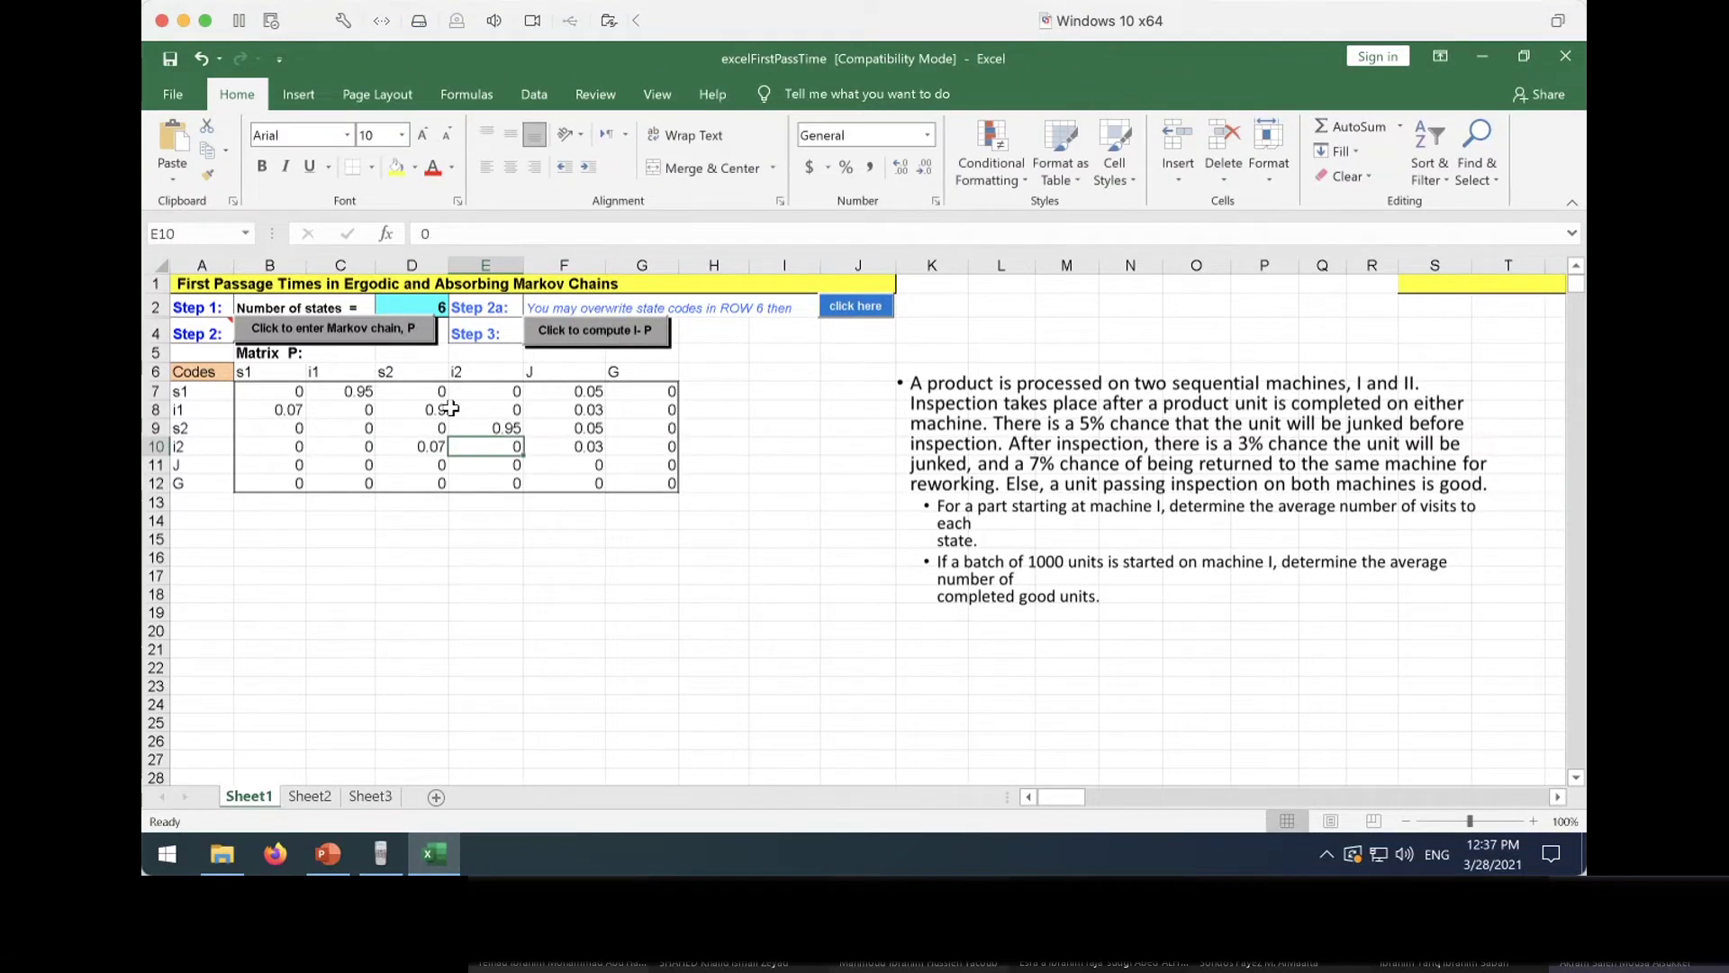
{"action": "key", "text": "Left"}
{"action": "key", "text": "Right"}
{"action": "key", "text": "Right"}
{"action": "type", "text": "."}
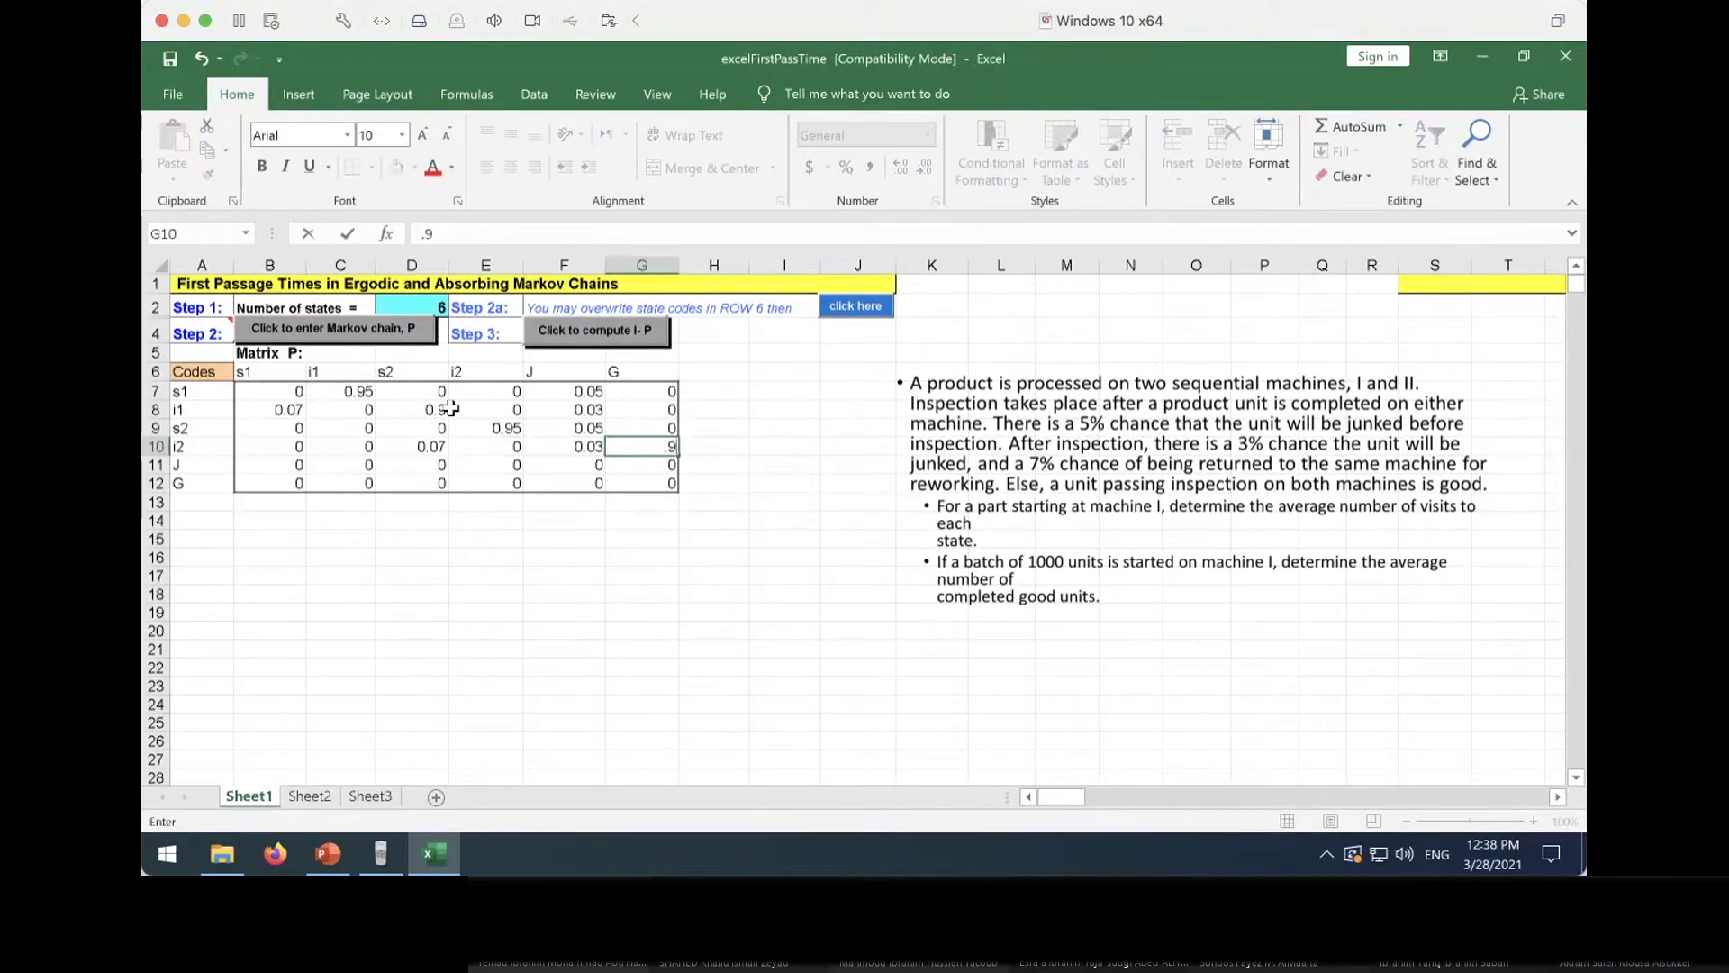
{"action": "key", "text": "Return"}
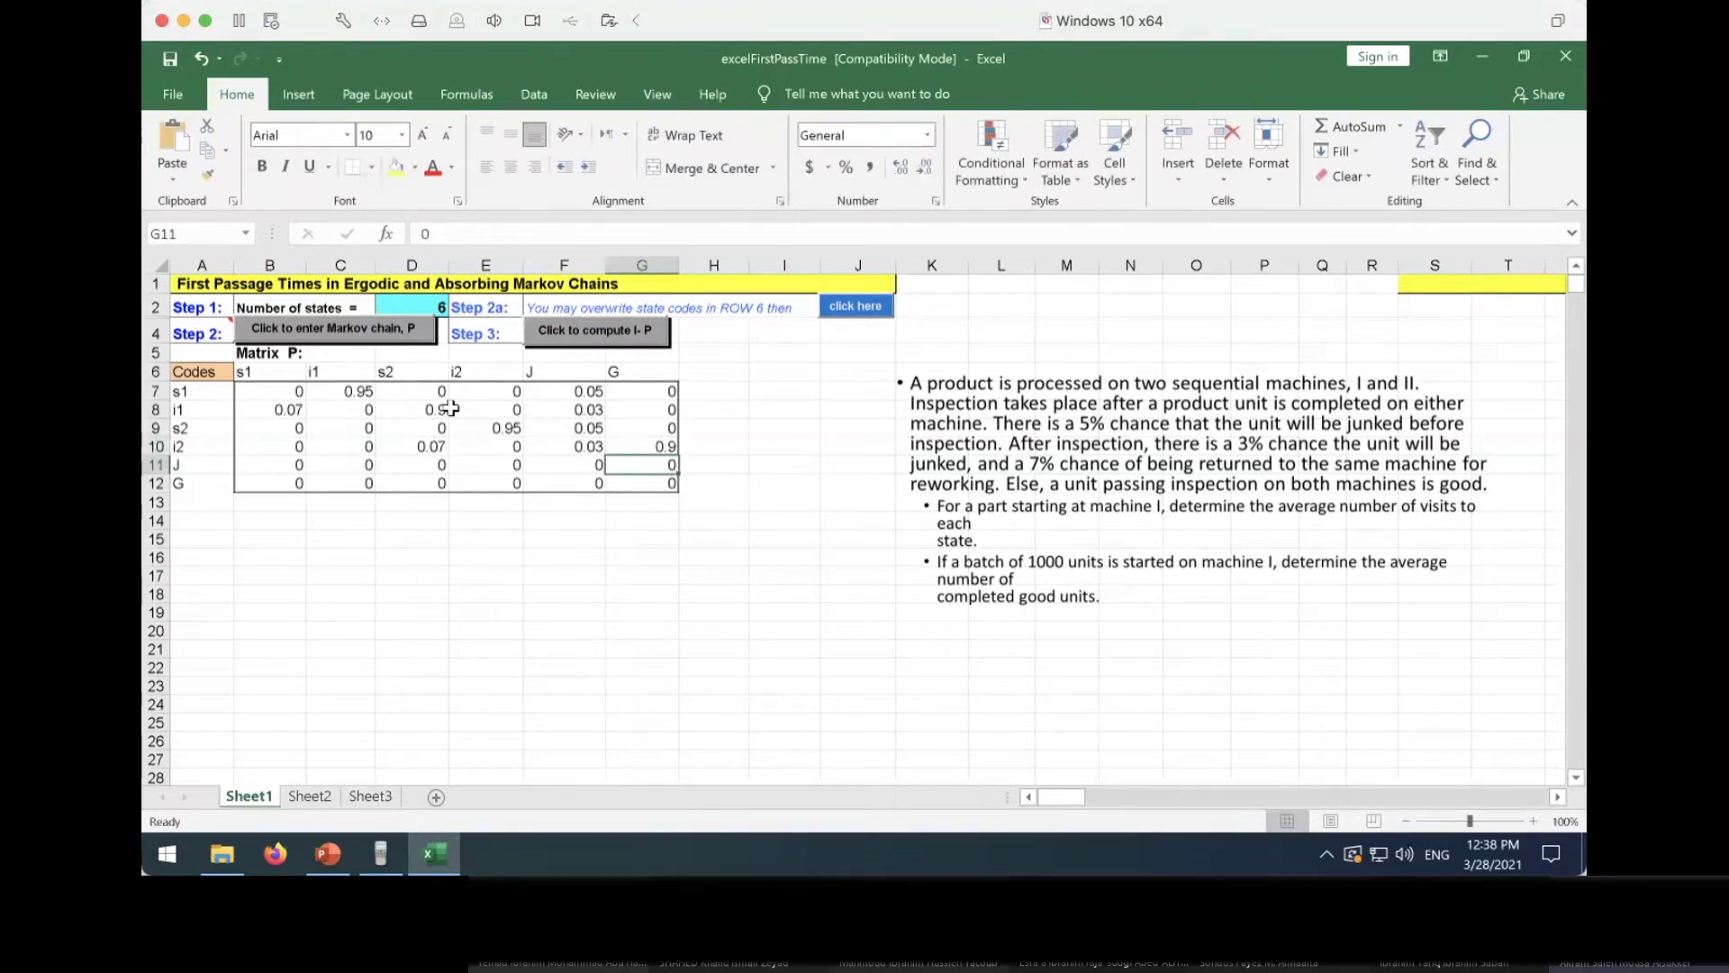
Make J and G absorbing by entering 1 for each state's transition to itself in matrix P
{"action": "key", "text": "Left"}
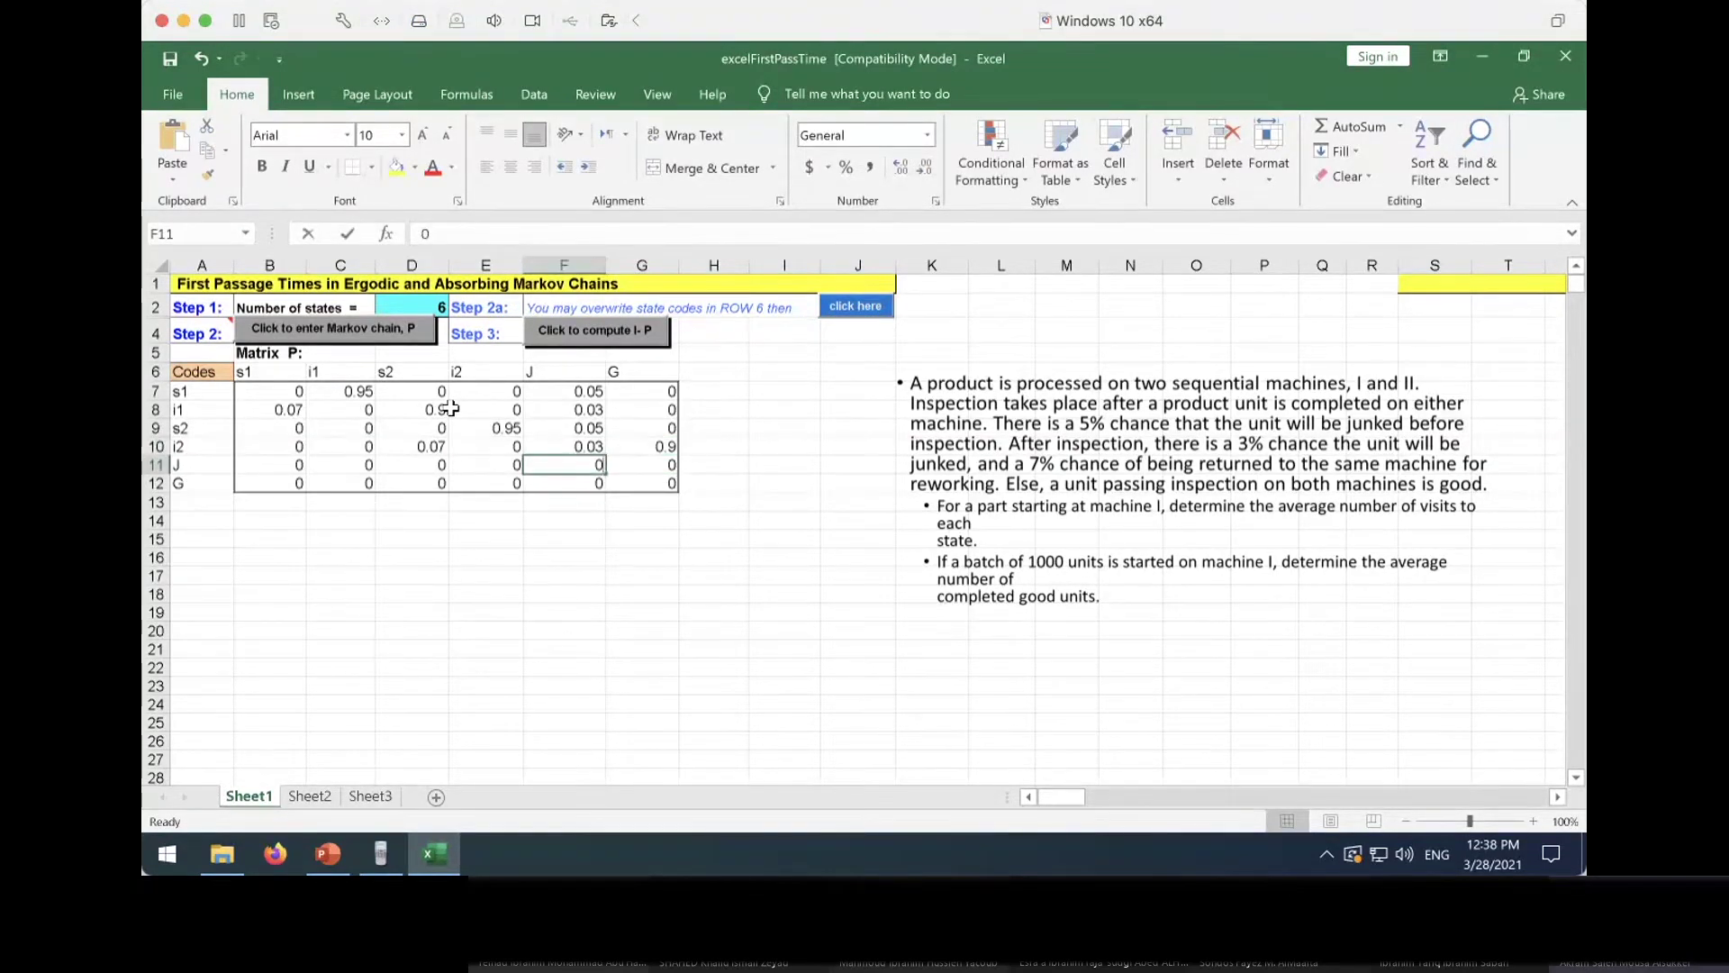
{"action": "type", "text": "1"}
{"action": "key", "text": "Return"}
{"action": "key", "text": "Right"}
{"action": "type", "text": "1"}
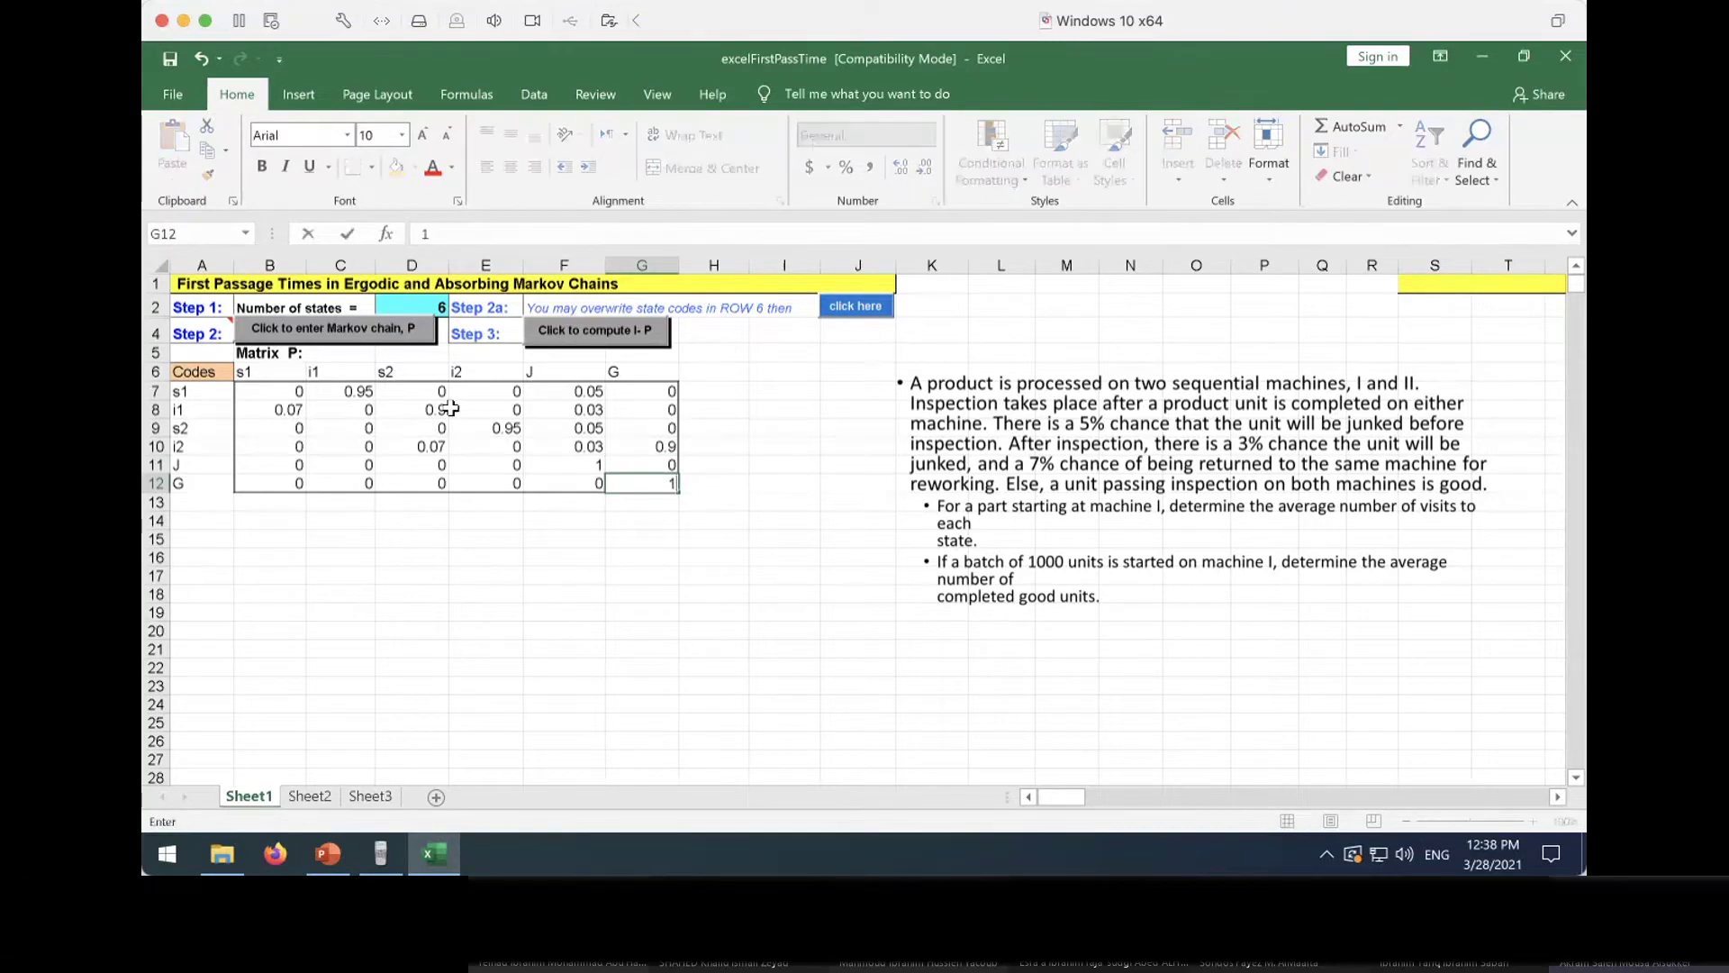
{"action": "key", "text": "Return"}
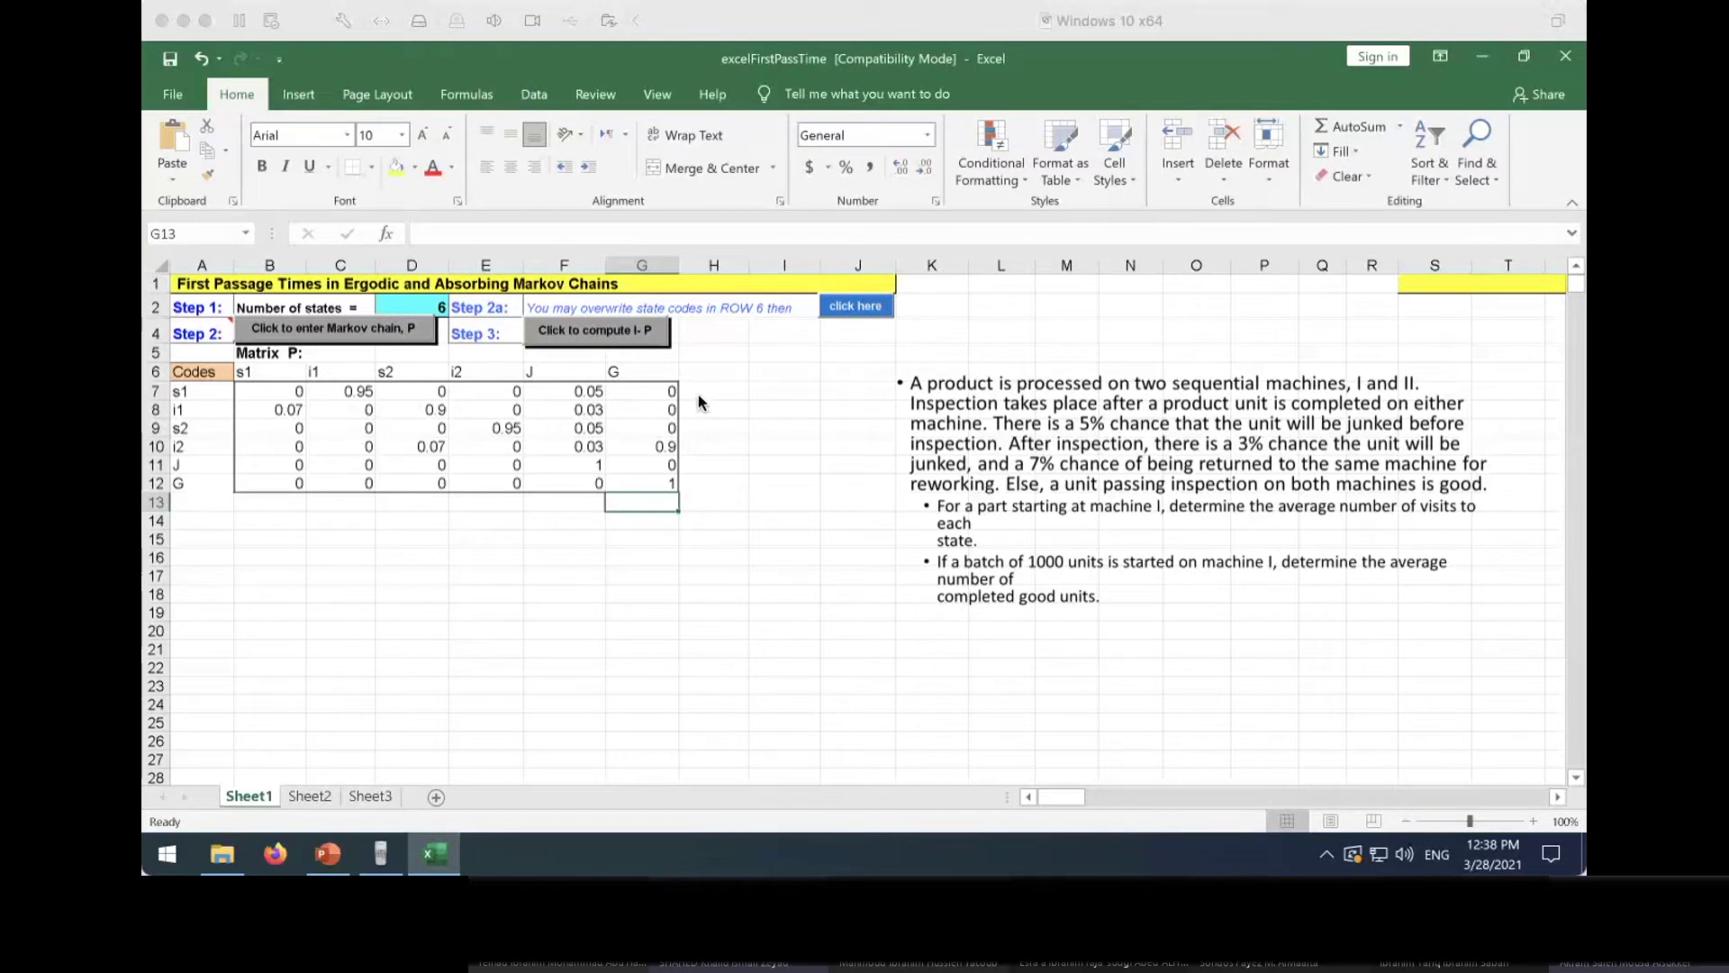
Switch to the OR2P3 presentation in PowerPoint and compare the example's transition matrix and (I-N) inverse solution on slides 28 to 30
{"action": "left_click", "coordinate": [339, 867]}
{"action": "left_click", "coordinate": [338, 868]}
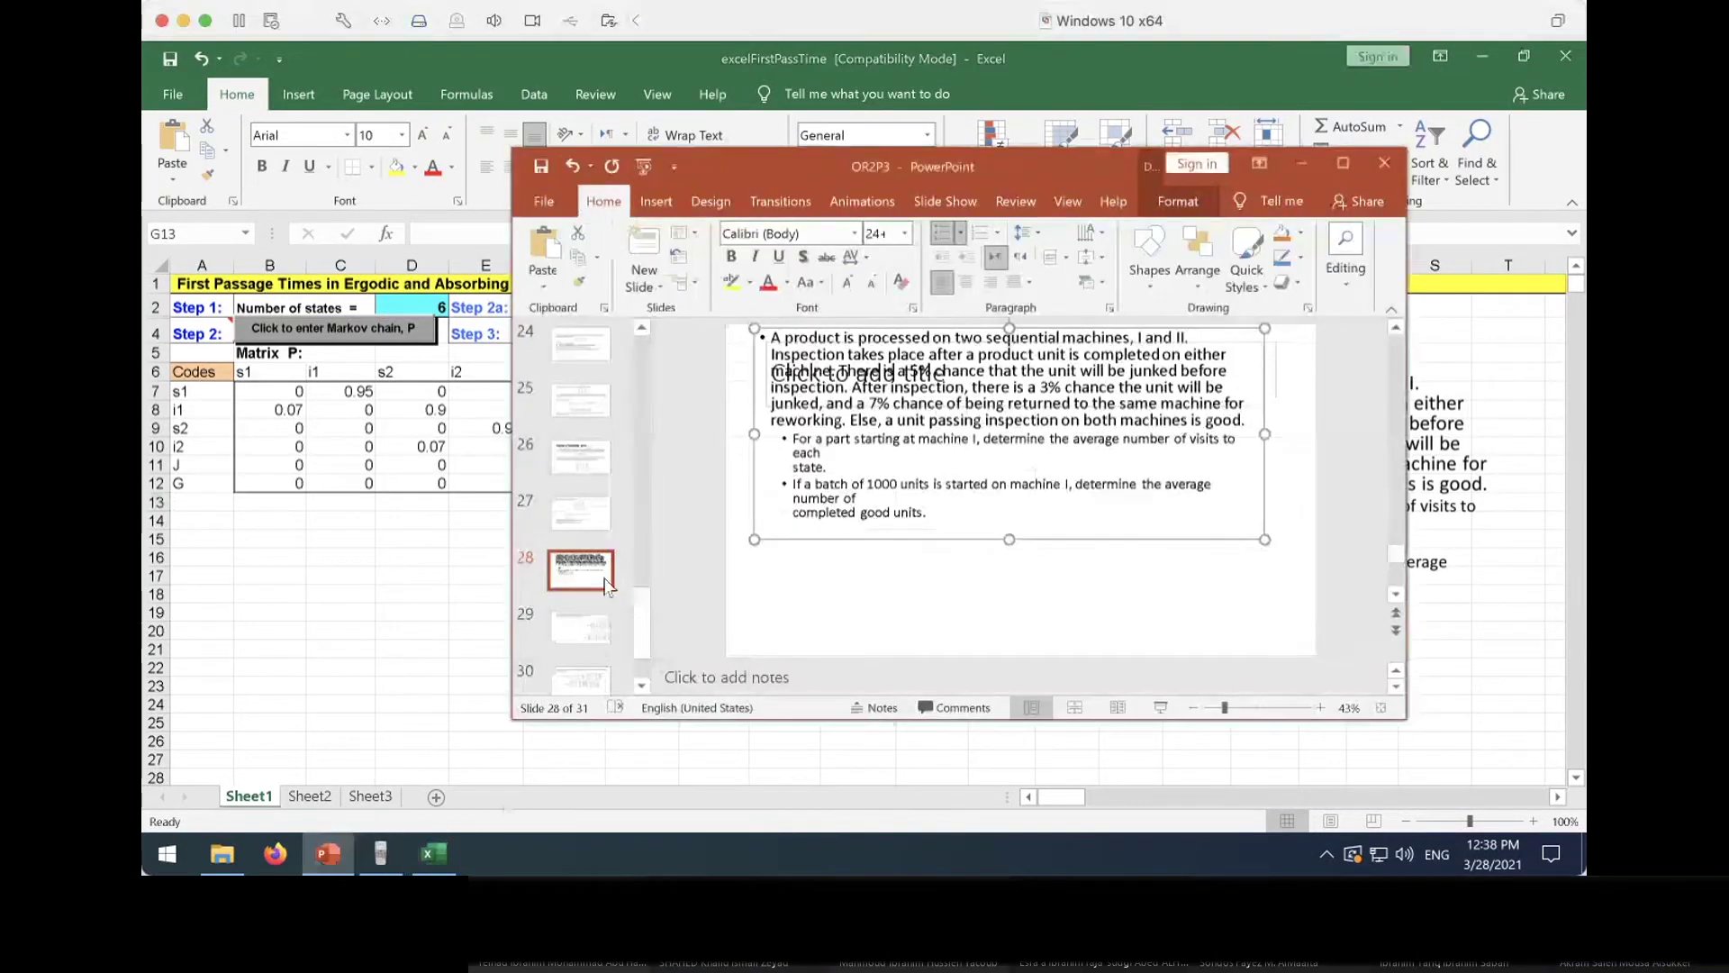
{"action": "left_click", "coordinate": [578, 663]}
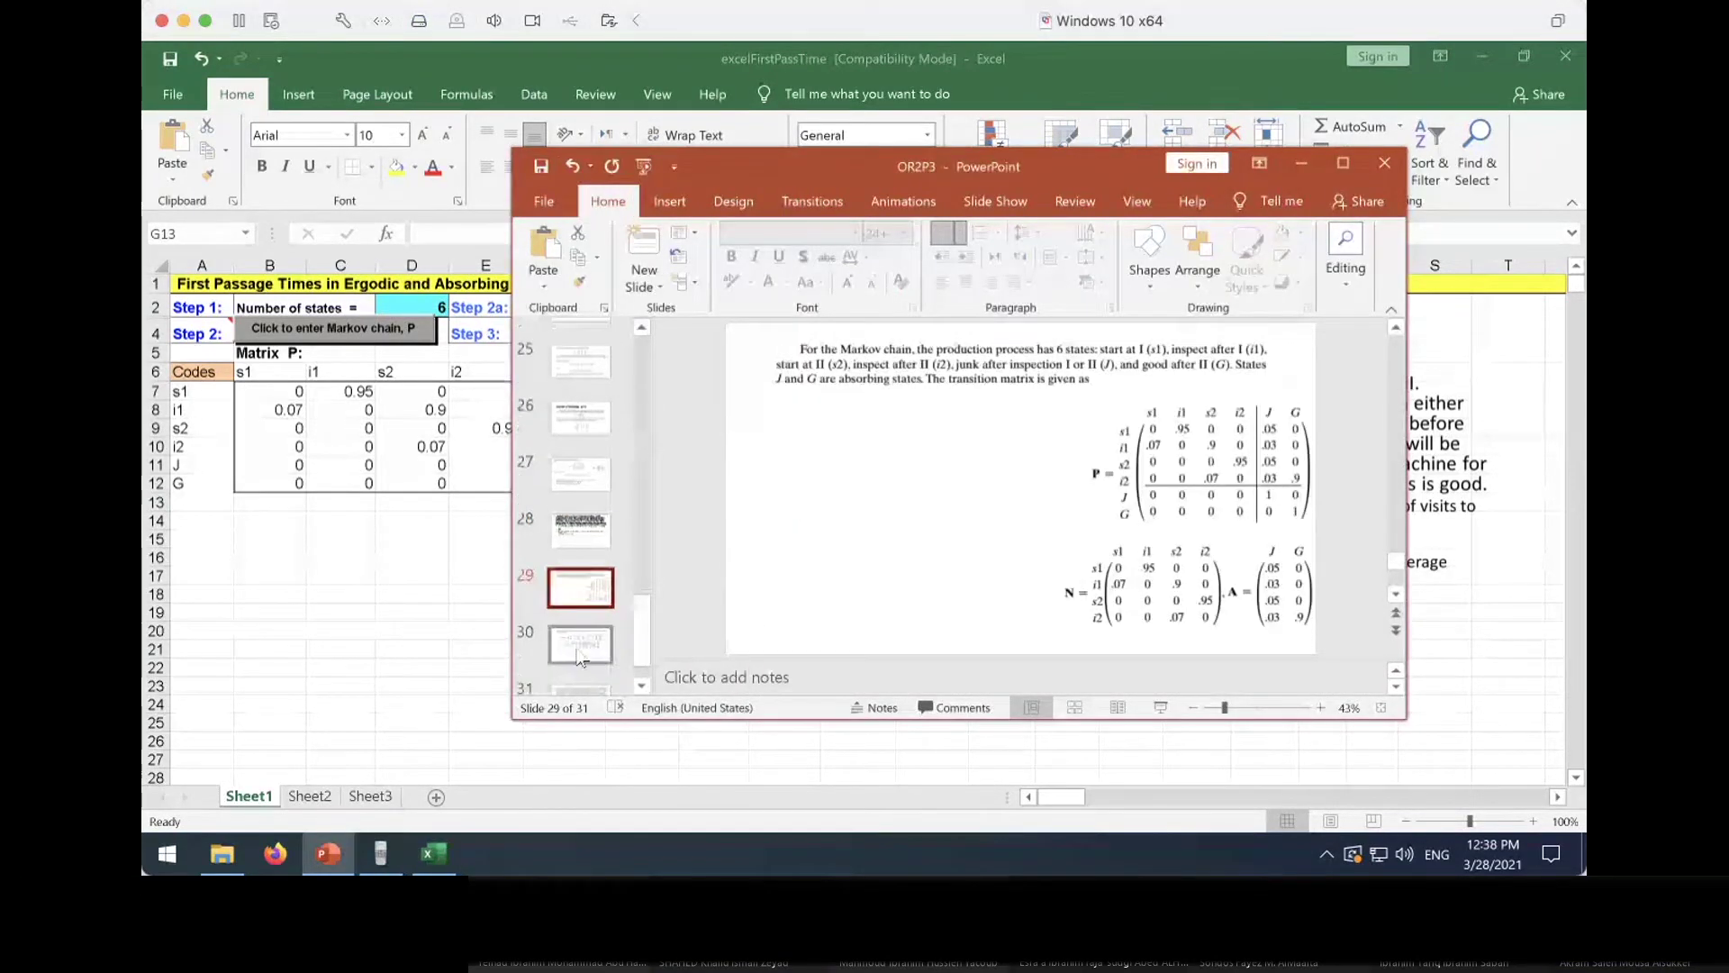
{"action": "left_click", "coordinate": [585, 538]}
{"action": "key", "text": "Up"}
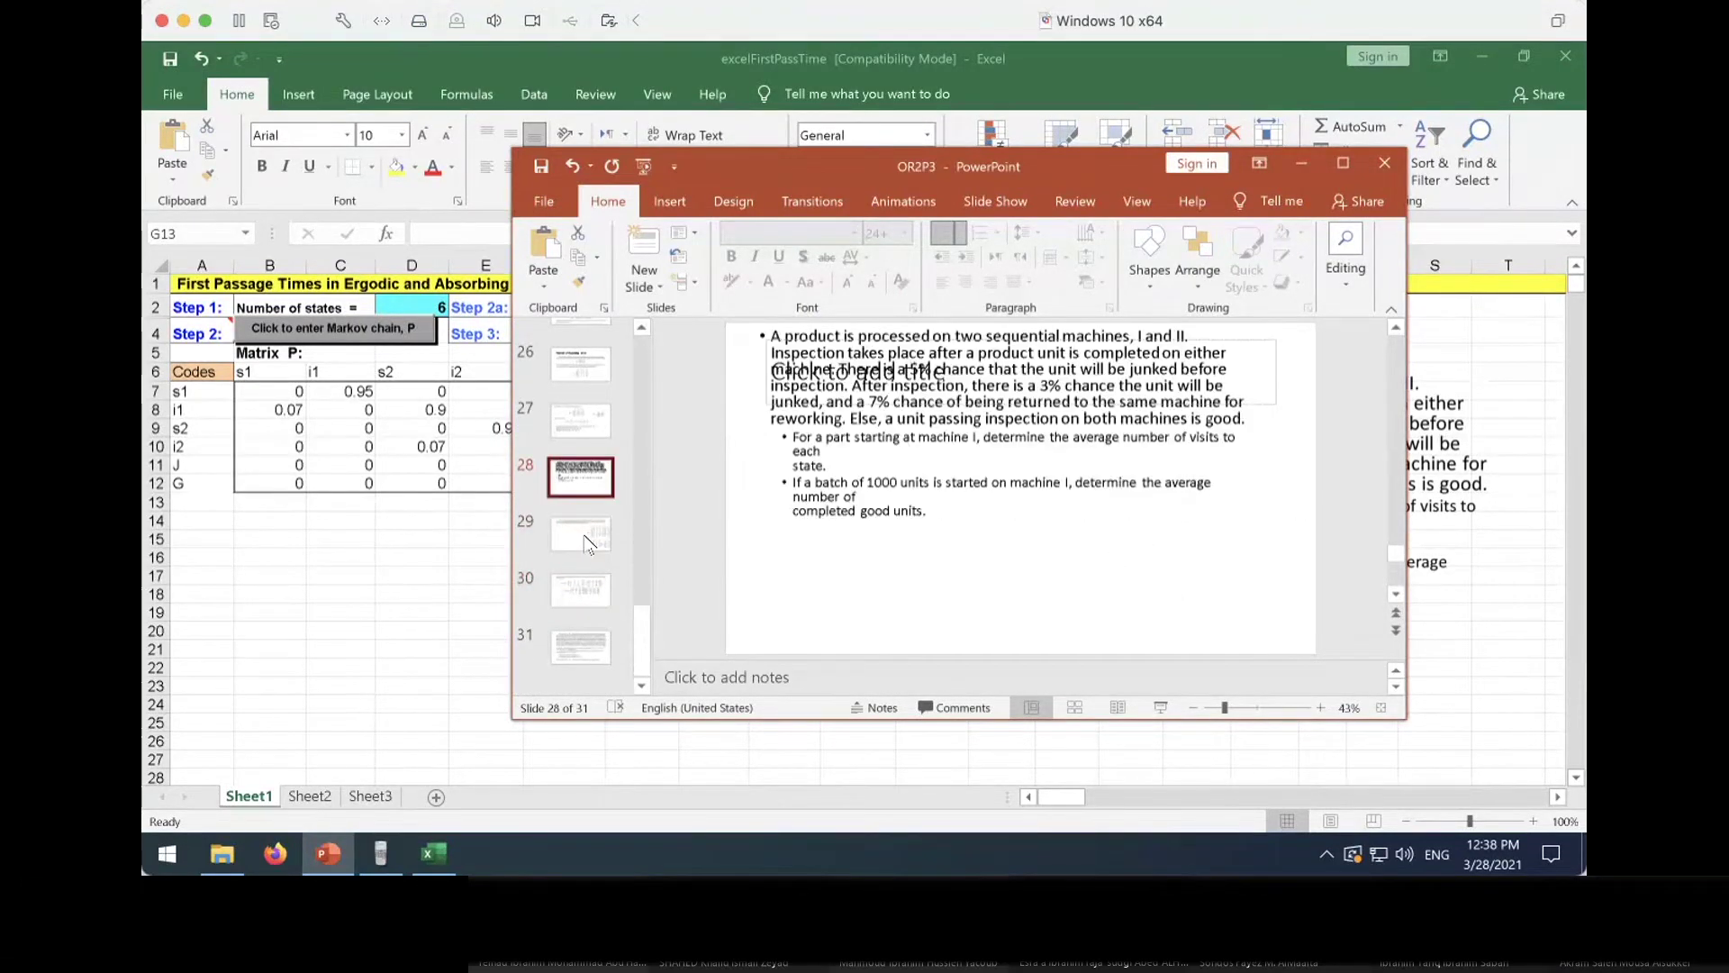
{"action": "key", "text": "Down"}
{"action": "key", "text": "Down"}
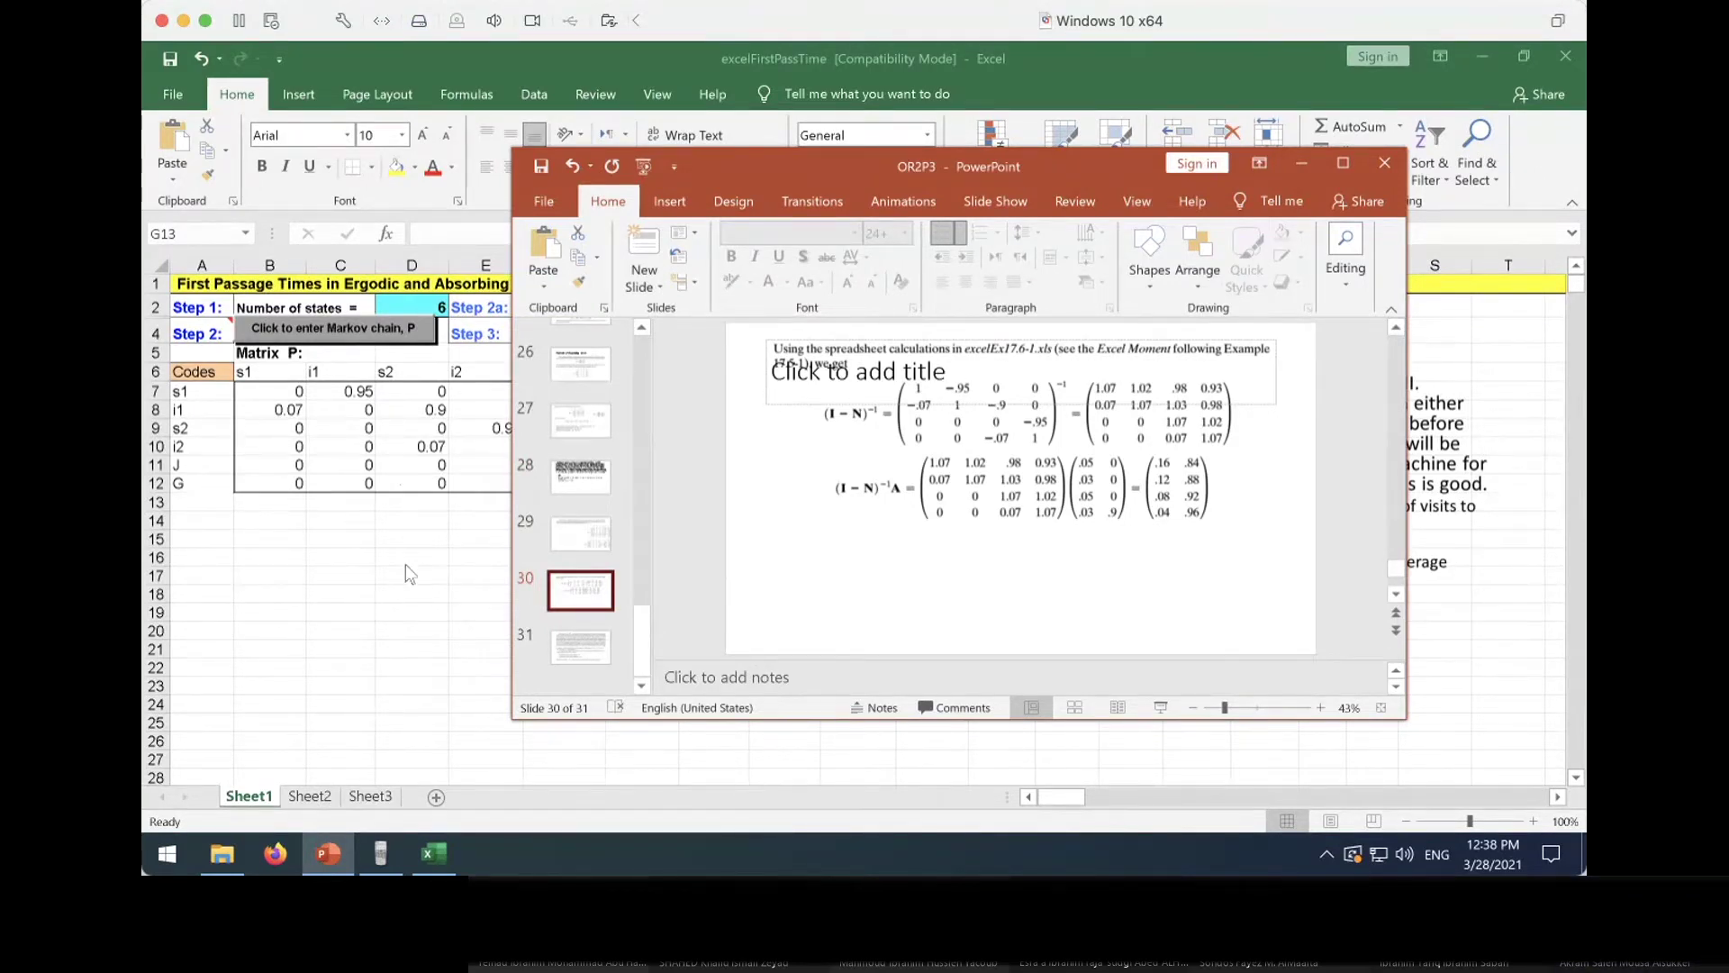
Return to the excelFirstPassTime workbook in Excel and compute matrix I-P for the six-state chain
{"action": "key", "text": "alt+Tab"}
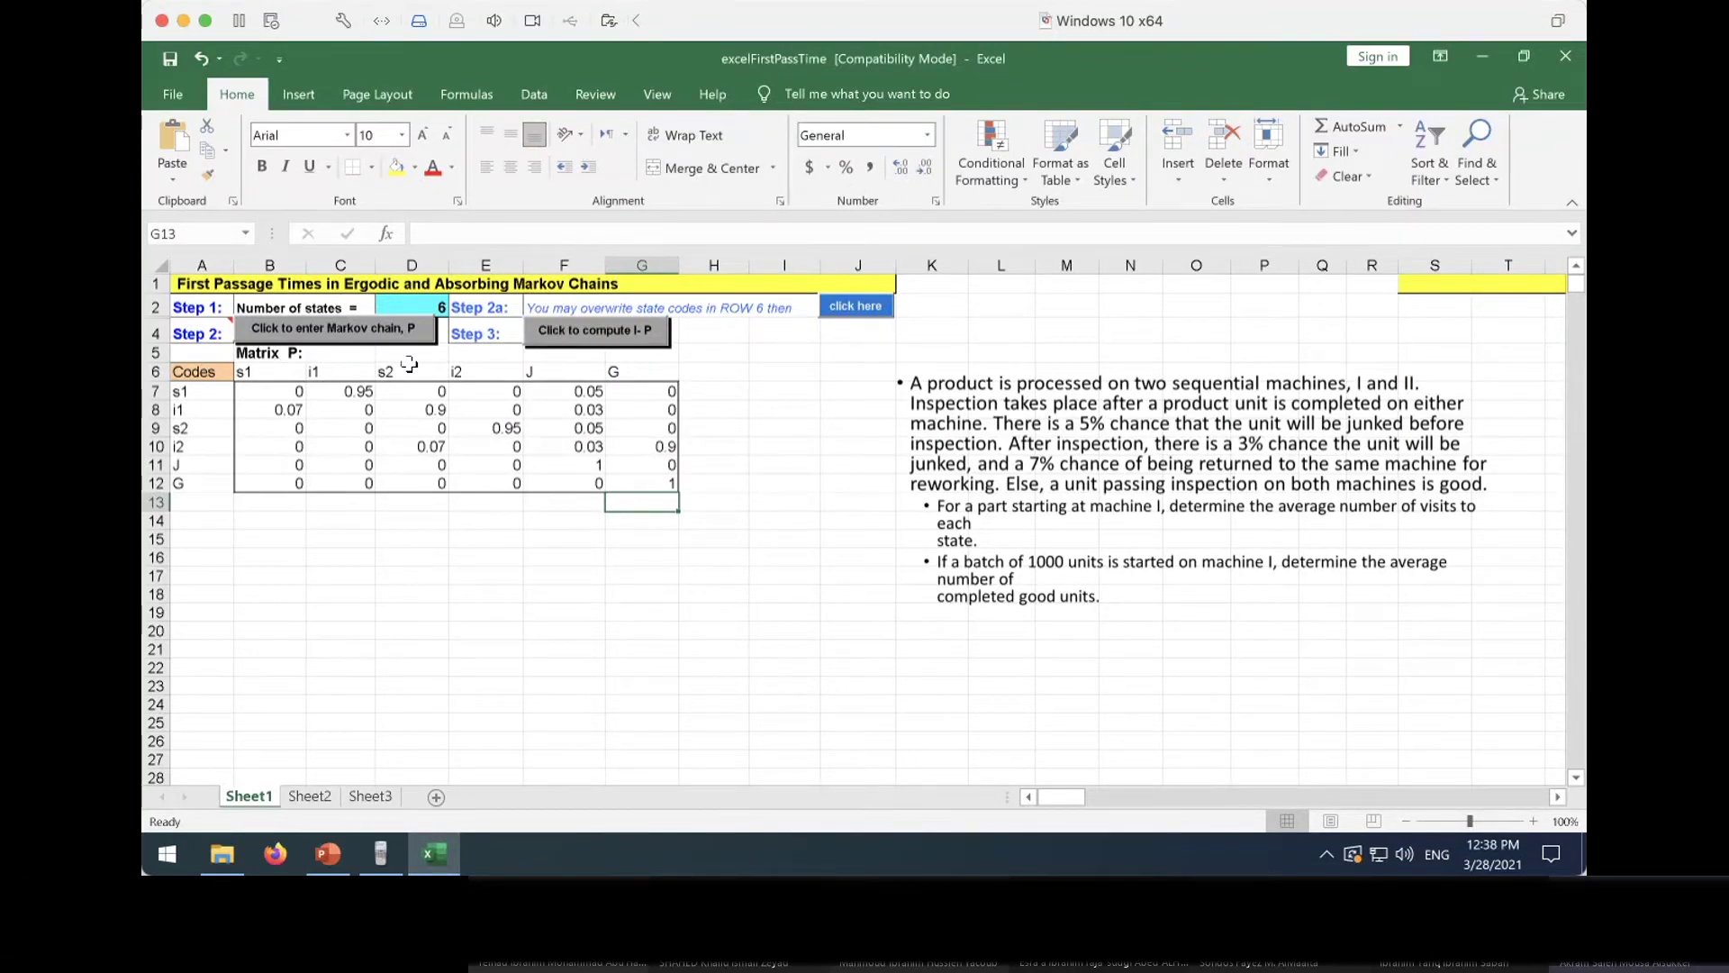
{"action": "left_click", "coordinate": [604, 339]}
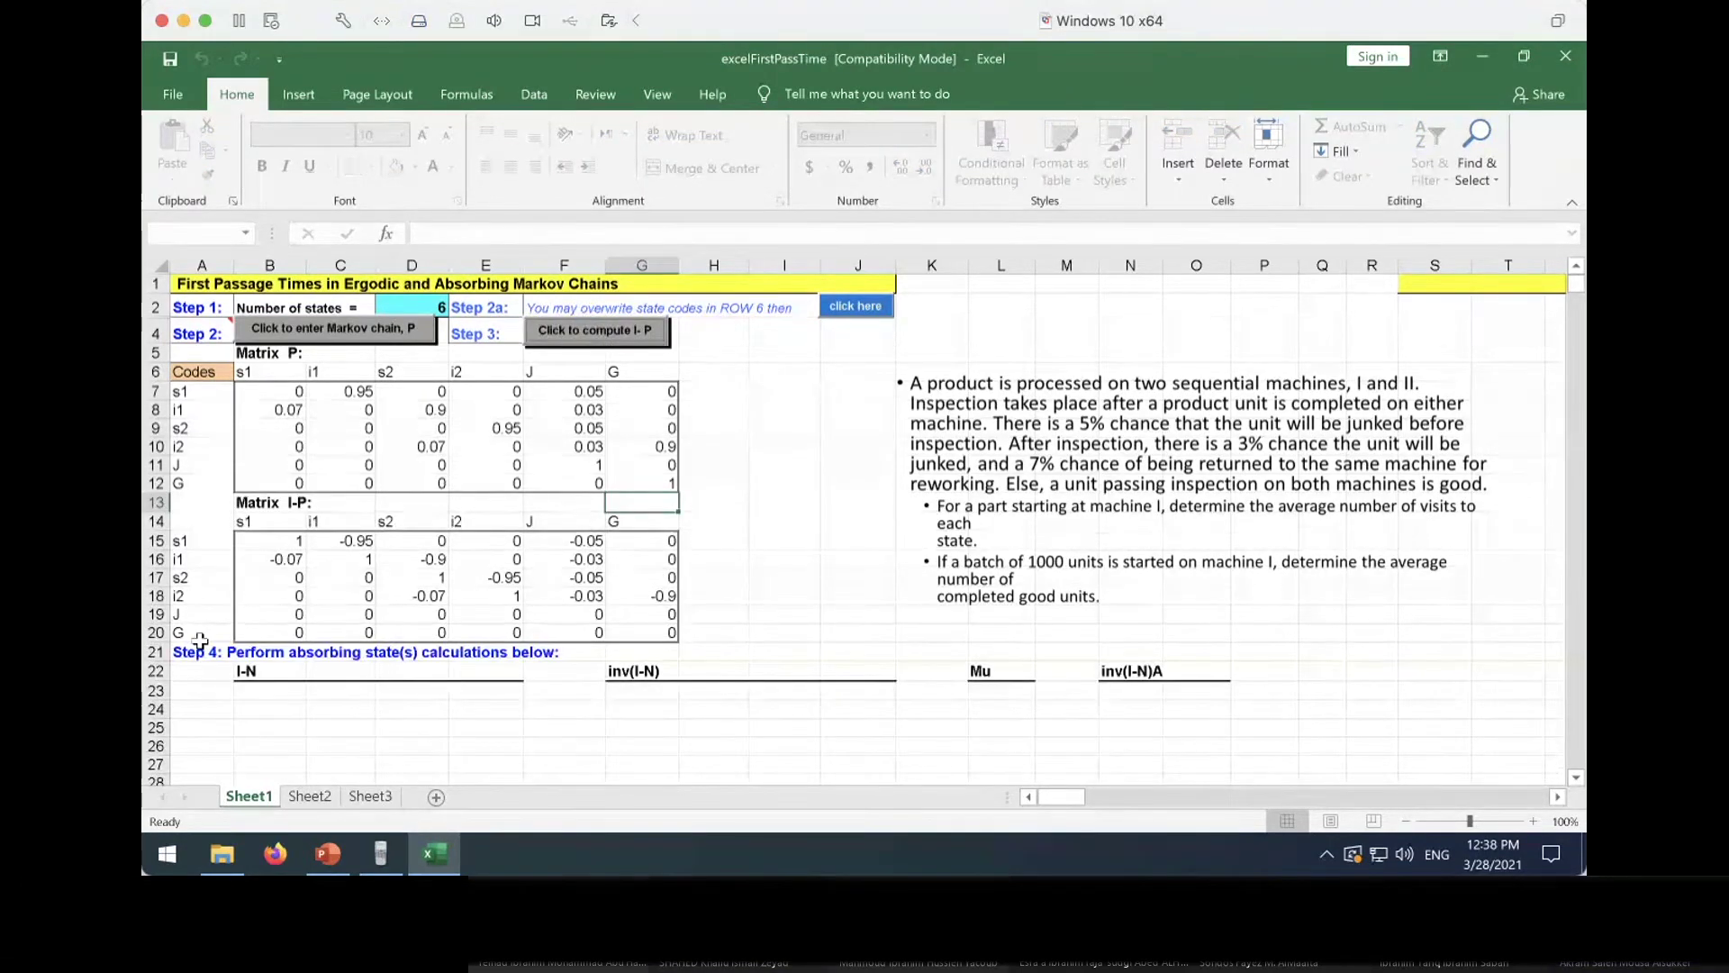
In matrix P, fill the transient block B7:E10 yellow and the absorption block F7:G10 orange
{"action": "left_click_drag", "start_coordinate": [279, 541], "coordinate": [491, 608]}
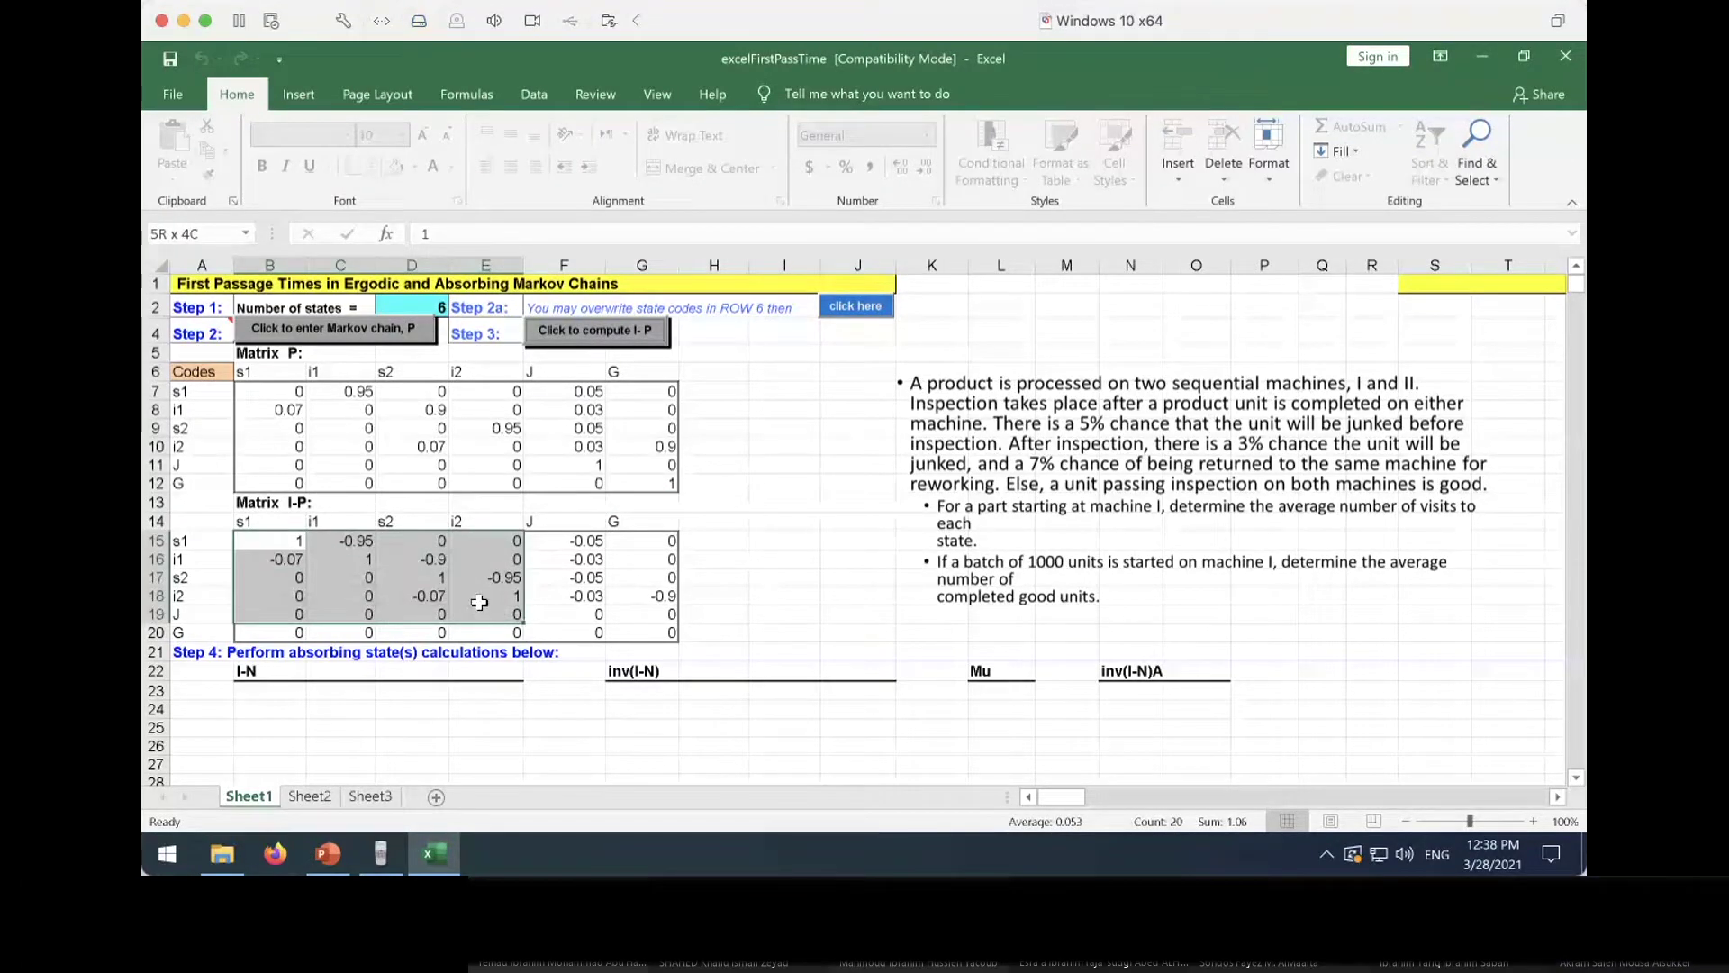
{"action": "left_click_drag", "start_coordinate": [479, 602], "coordinate": [479, 602]}
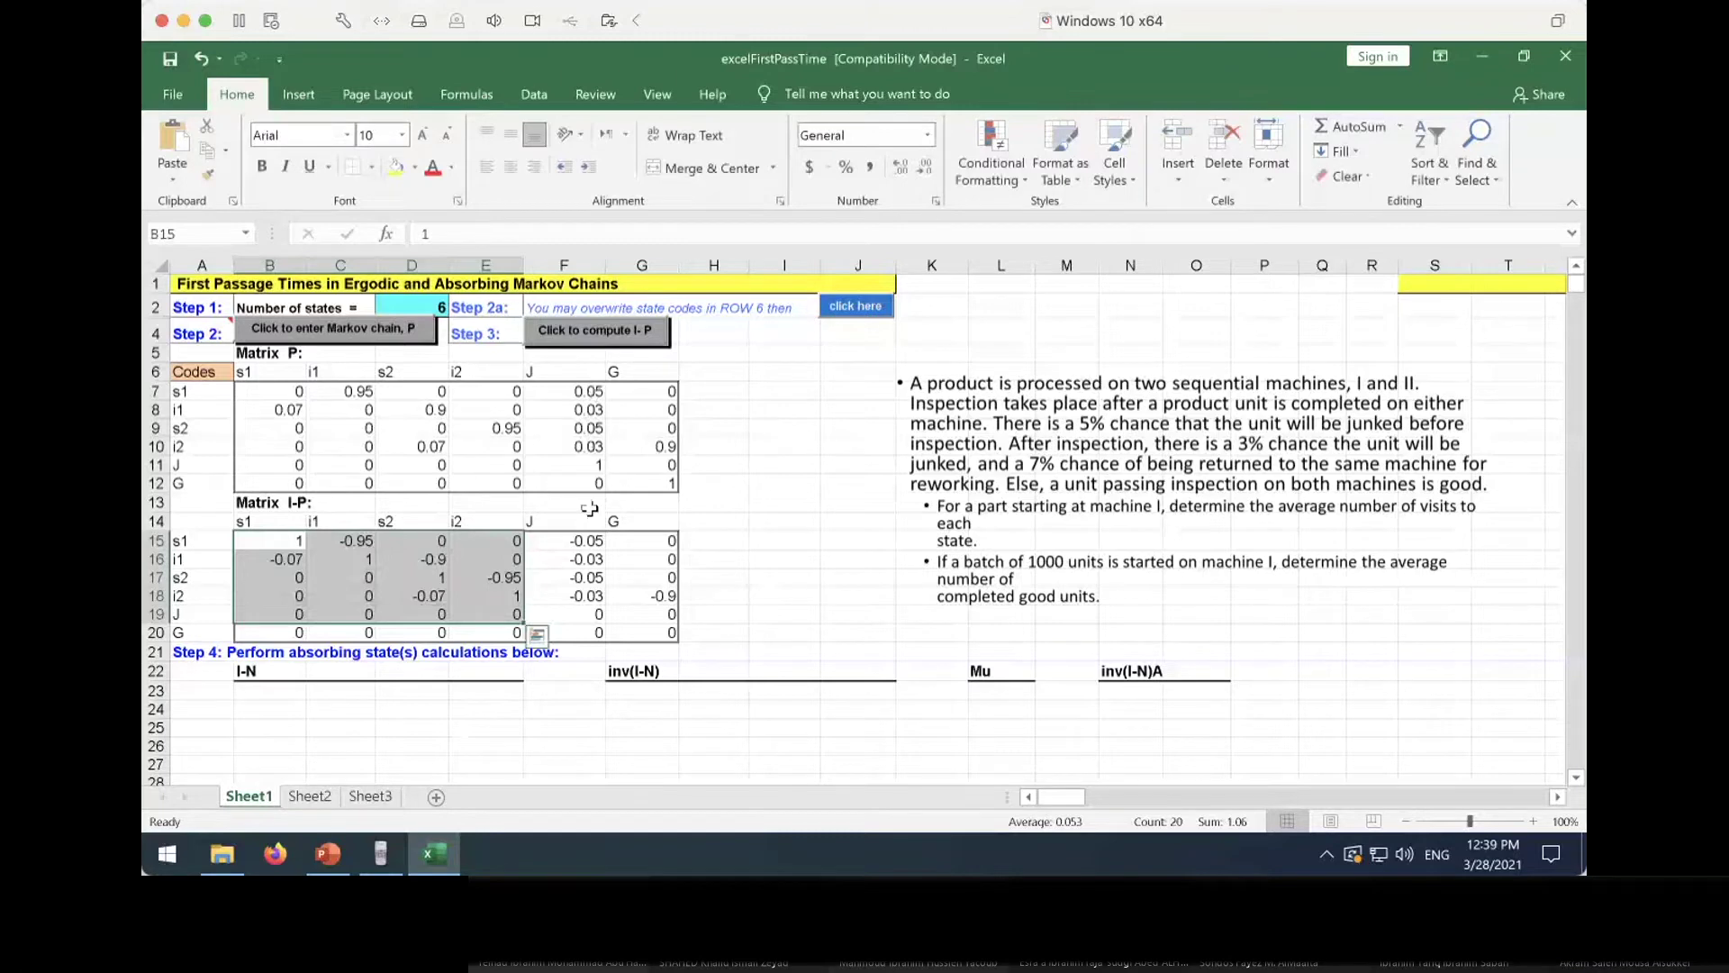
{"action": "left_click_drag", "start_coordinate": [496, 386], "coordinate": [271, 435]}
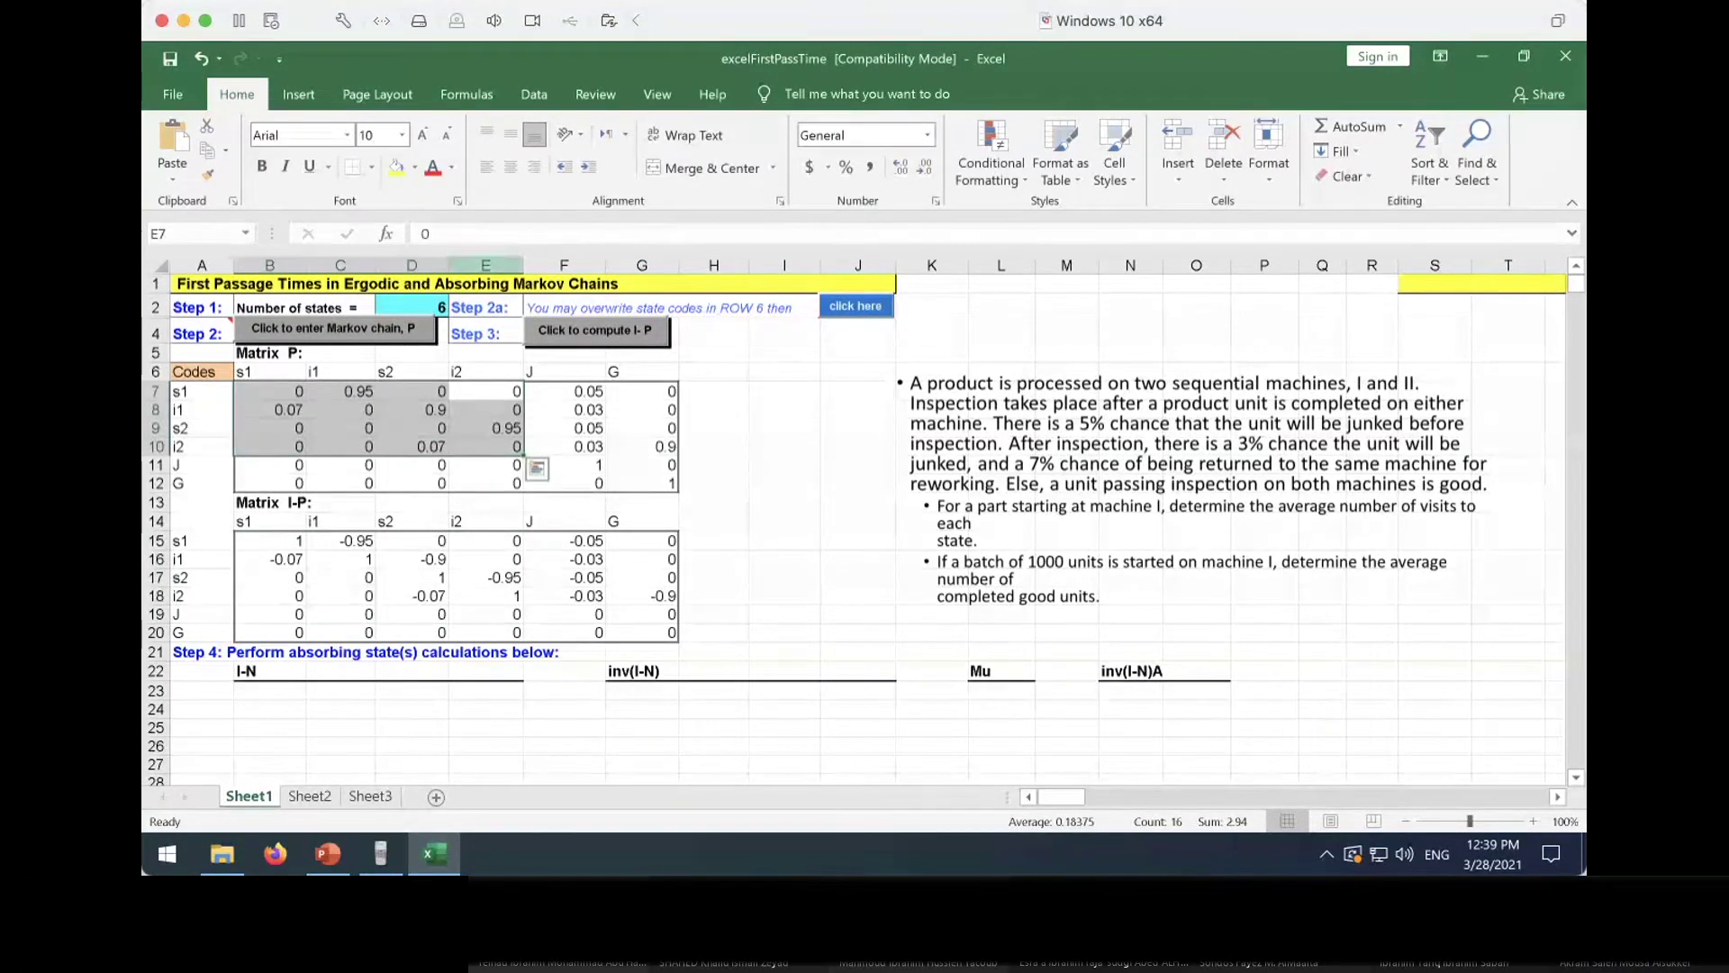
{"action": "left_click", "coordinate": [400, 172]}
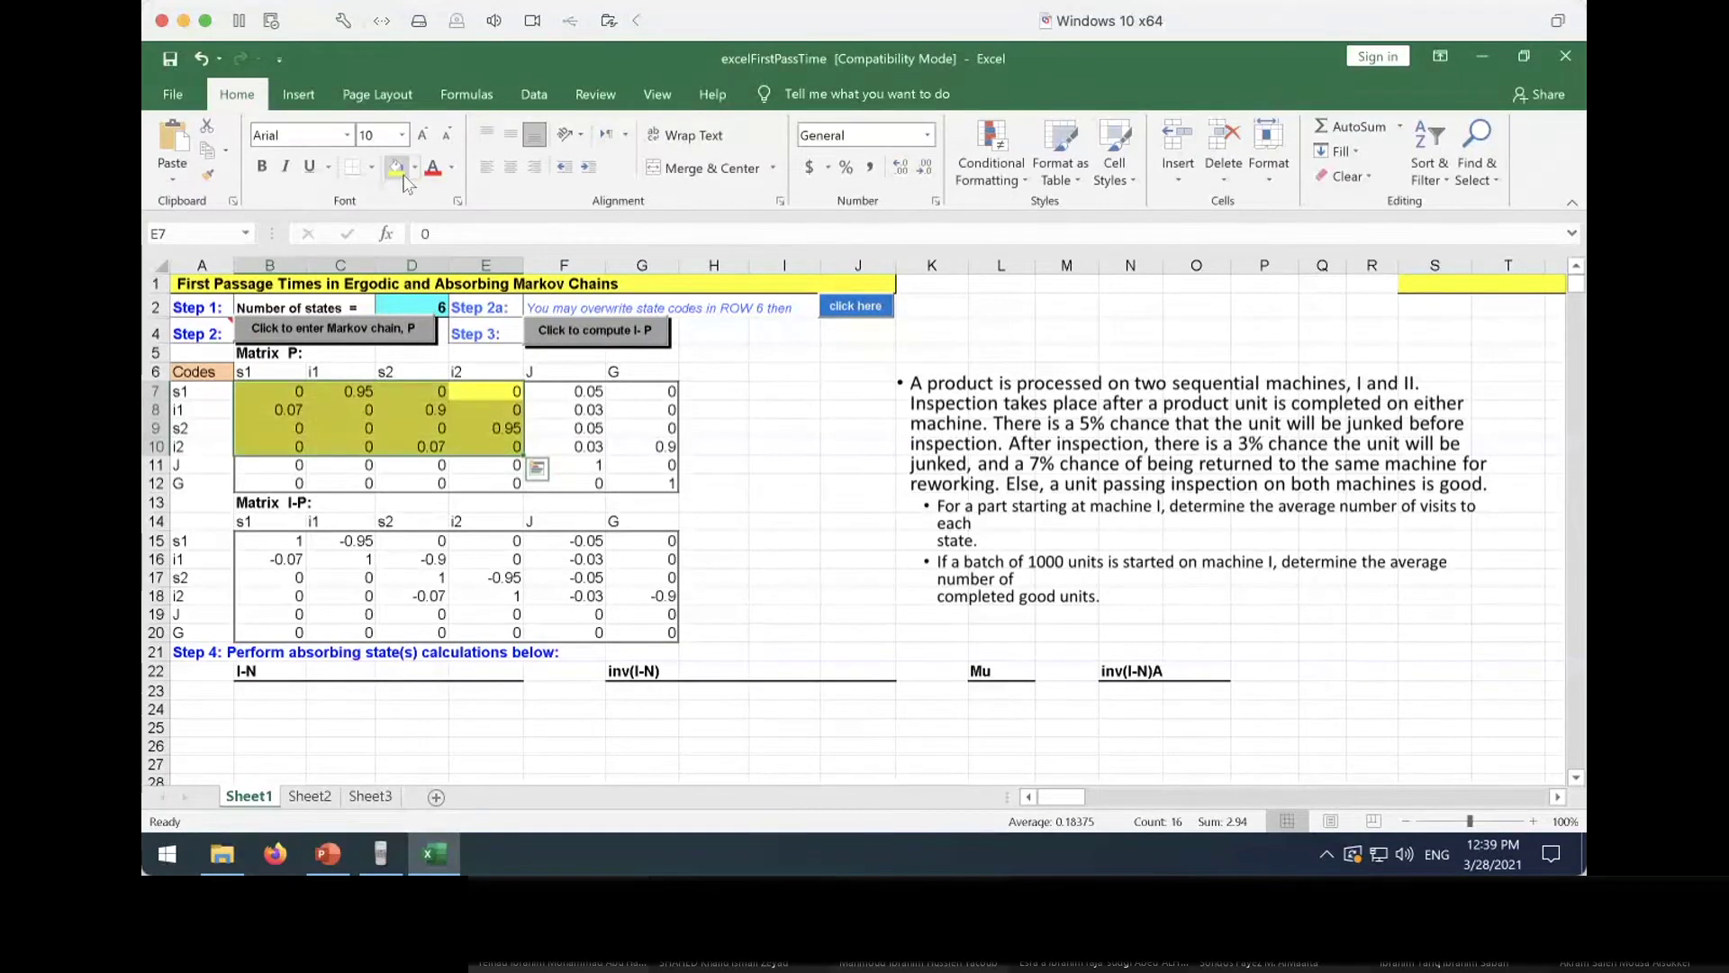
{"action": "left_click_drag", "start_coordinate": [571, 385], "coordinate": [671, 446]}
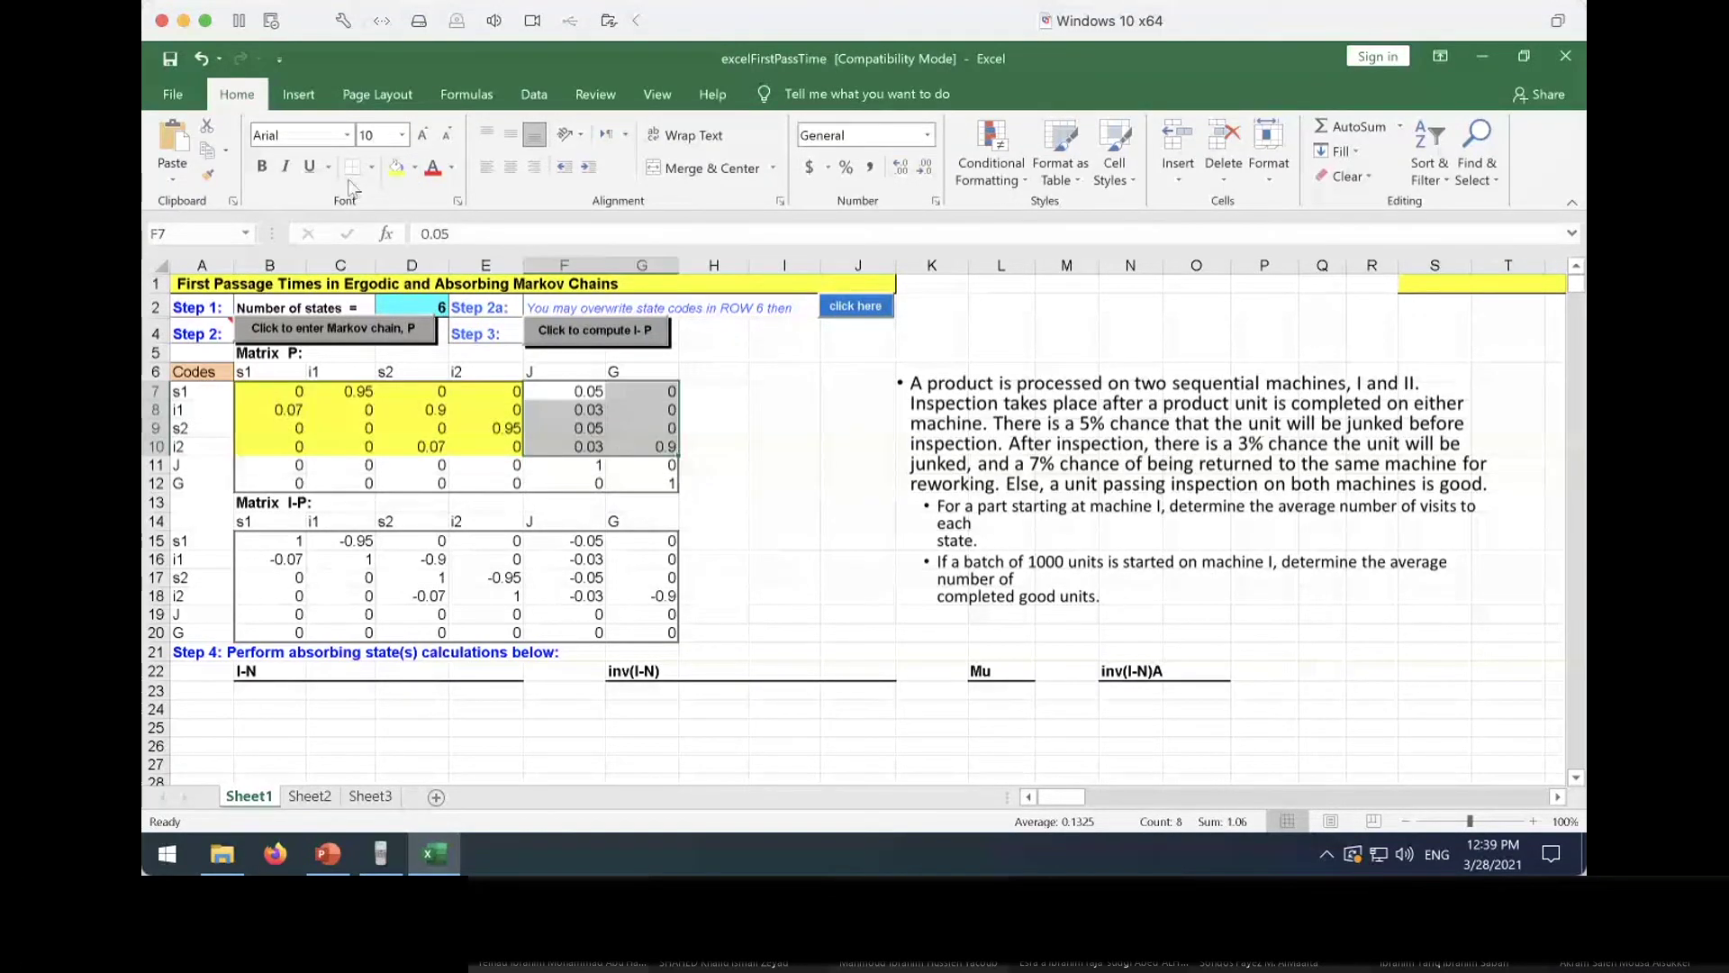
{"action": "left_click", "coordinate": [415, 168]}
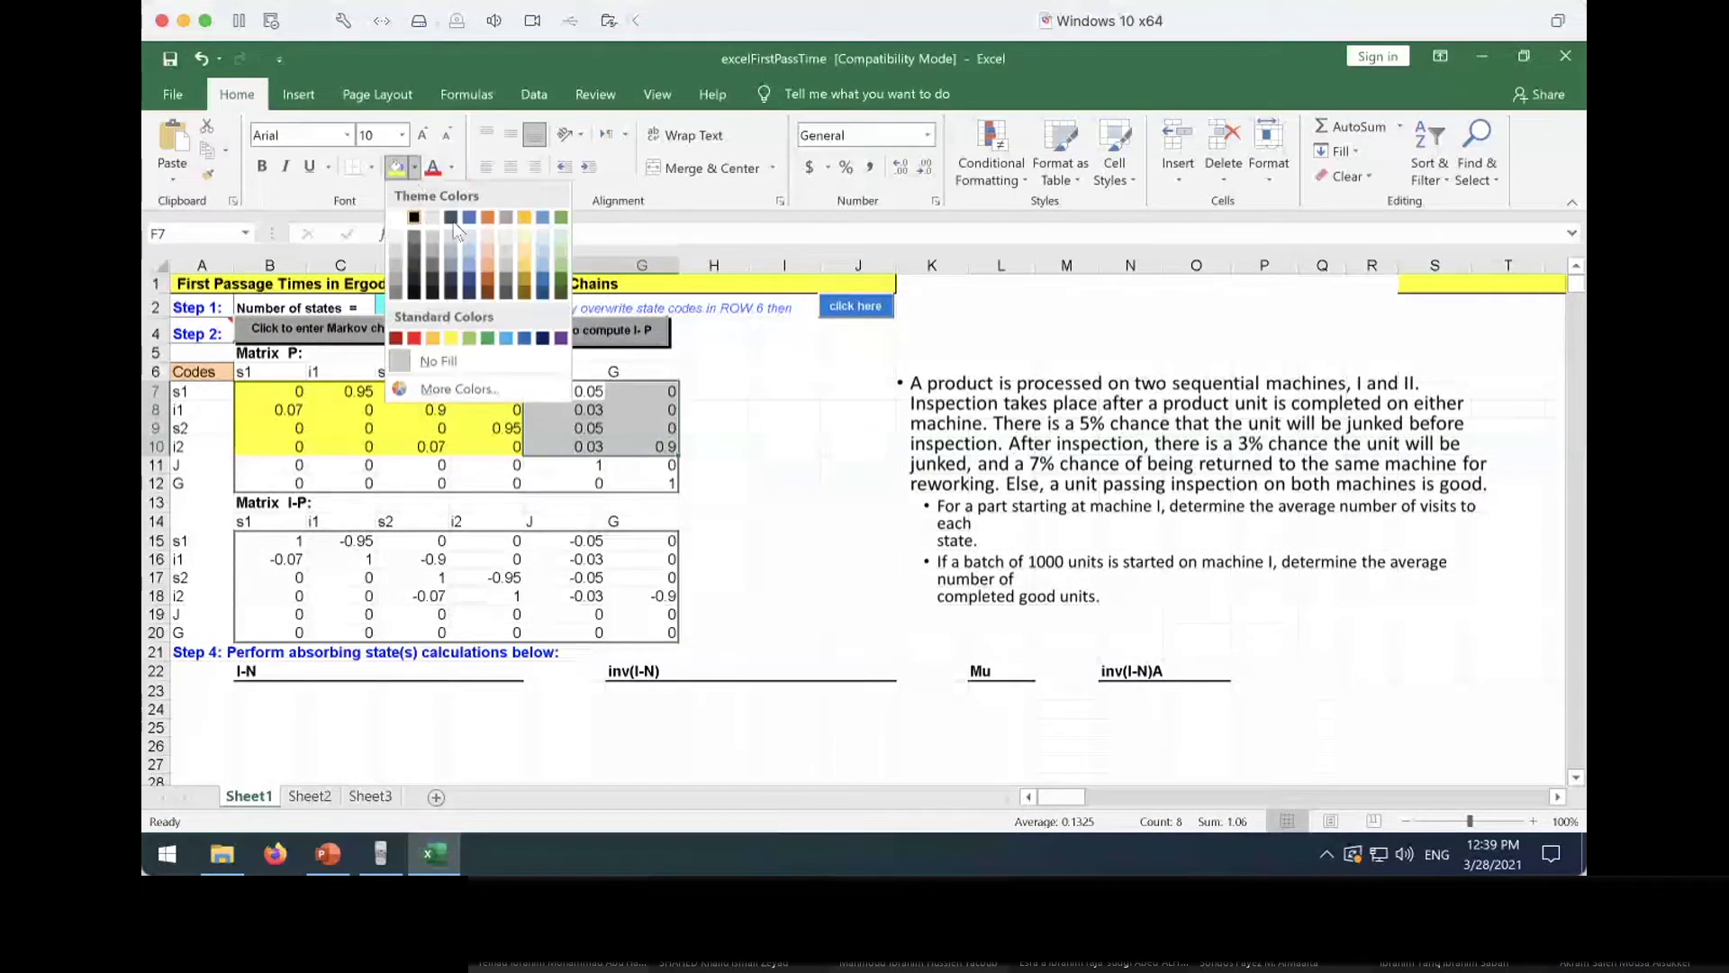
{"action": "left_click", "coordinate": [486, 218]}
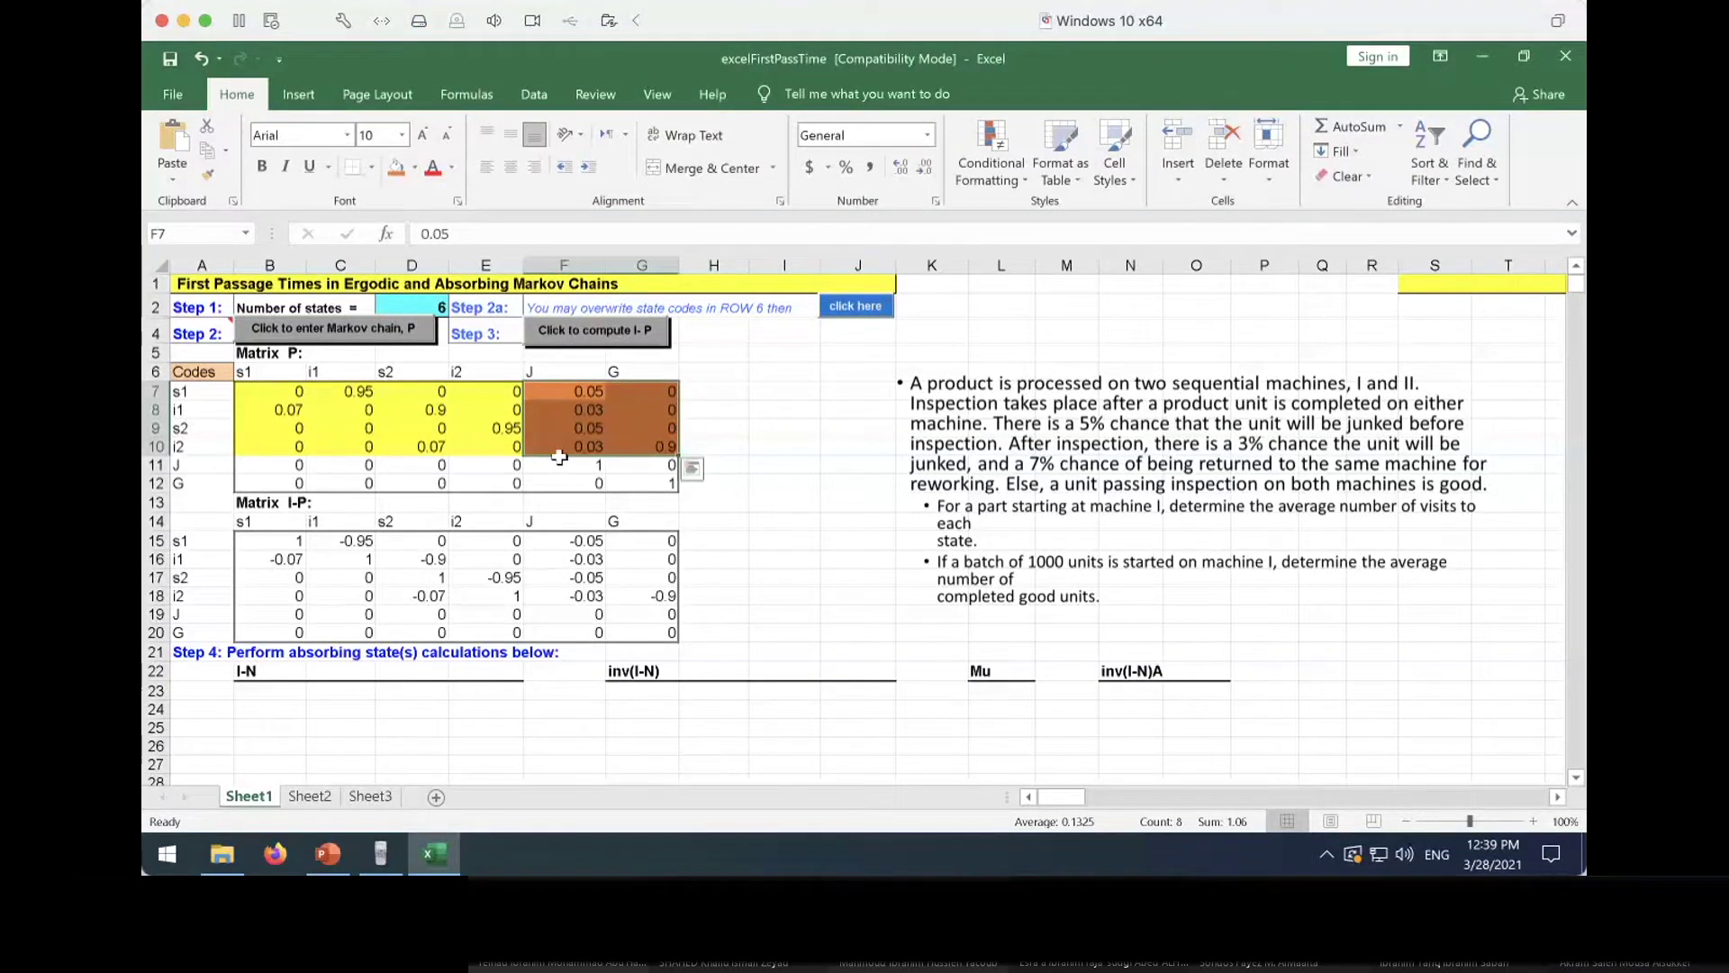
{"action": "left_click_drag", "start_coordinate": [563, 464], "coordinate": [649, 482]}
{"action": "left_click_drag", "start_coordinate": [467, 460], "coordinate": [270, 483]}
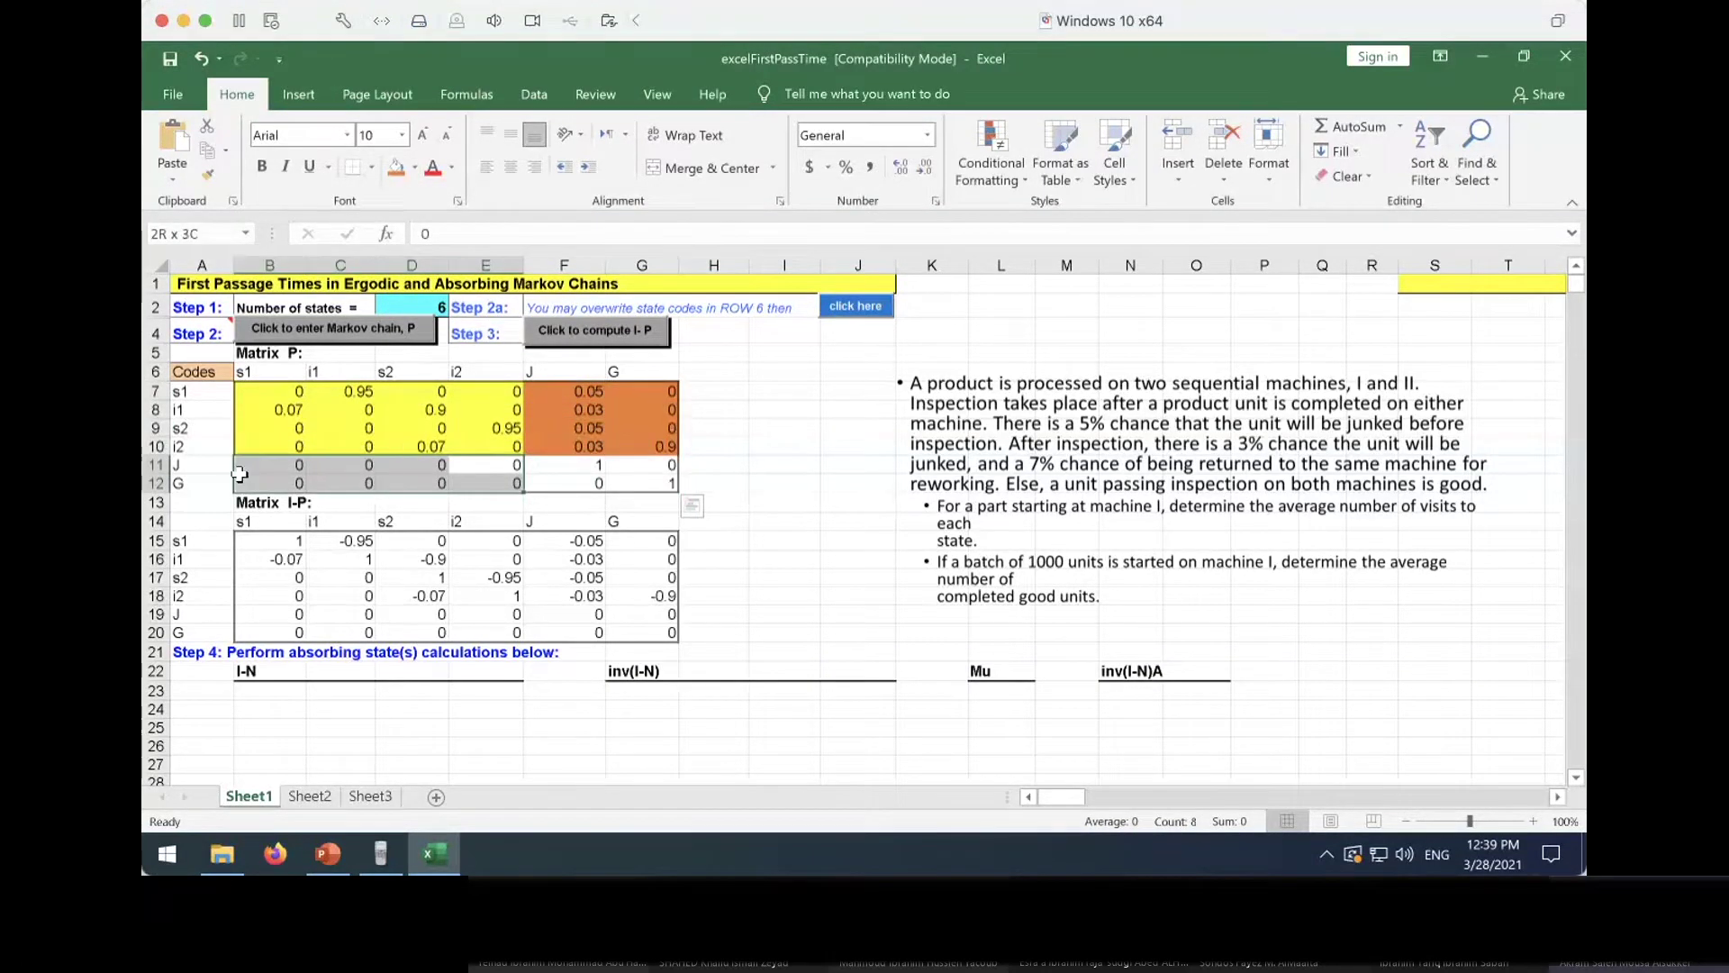
Create a colour legend beside matrix P with an orange cell I8 labelled A and a yellow cell I9 labelled N
{"action": "left_click", "coordinate": [757, 407]}
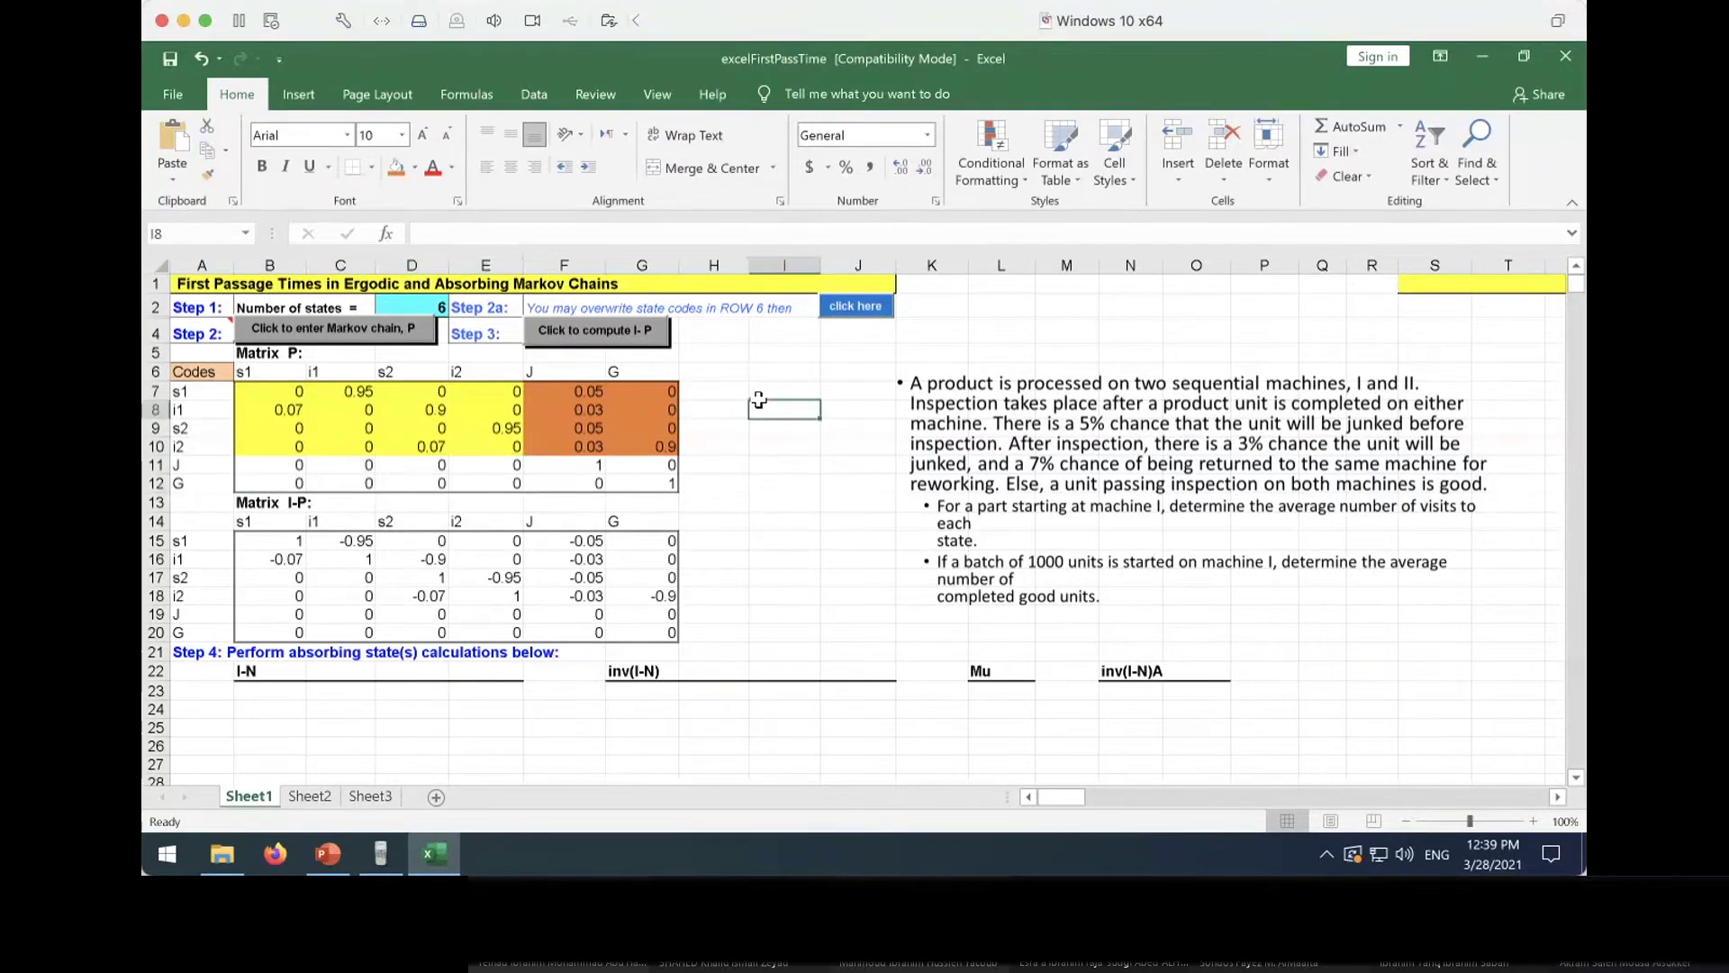
{"action": "left_click", "coordinate": [400, 171]}
{"action": "type", "text": "A"}
{"action": "key", "text": "Return"}
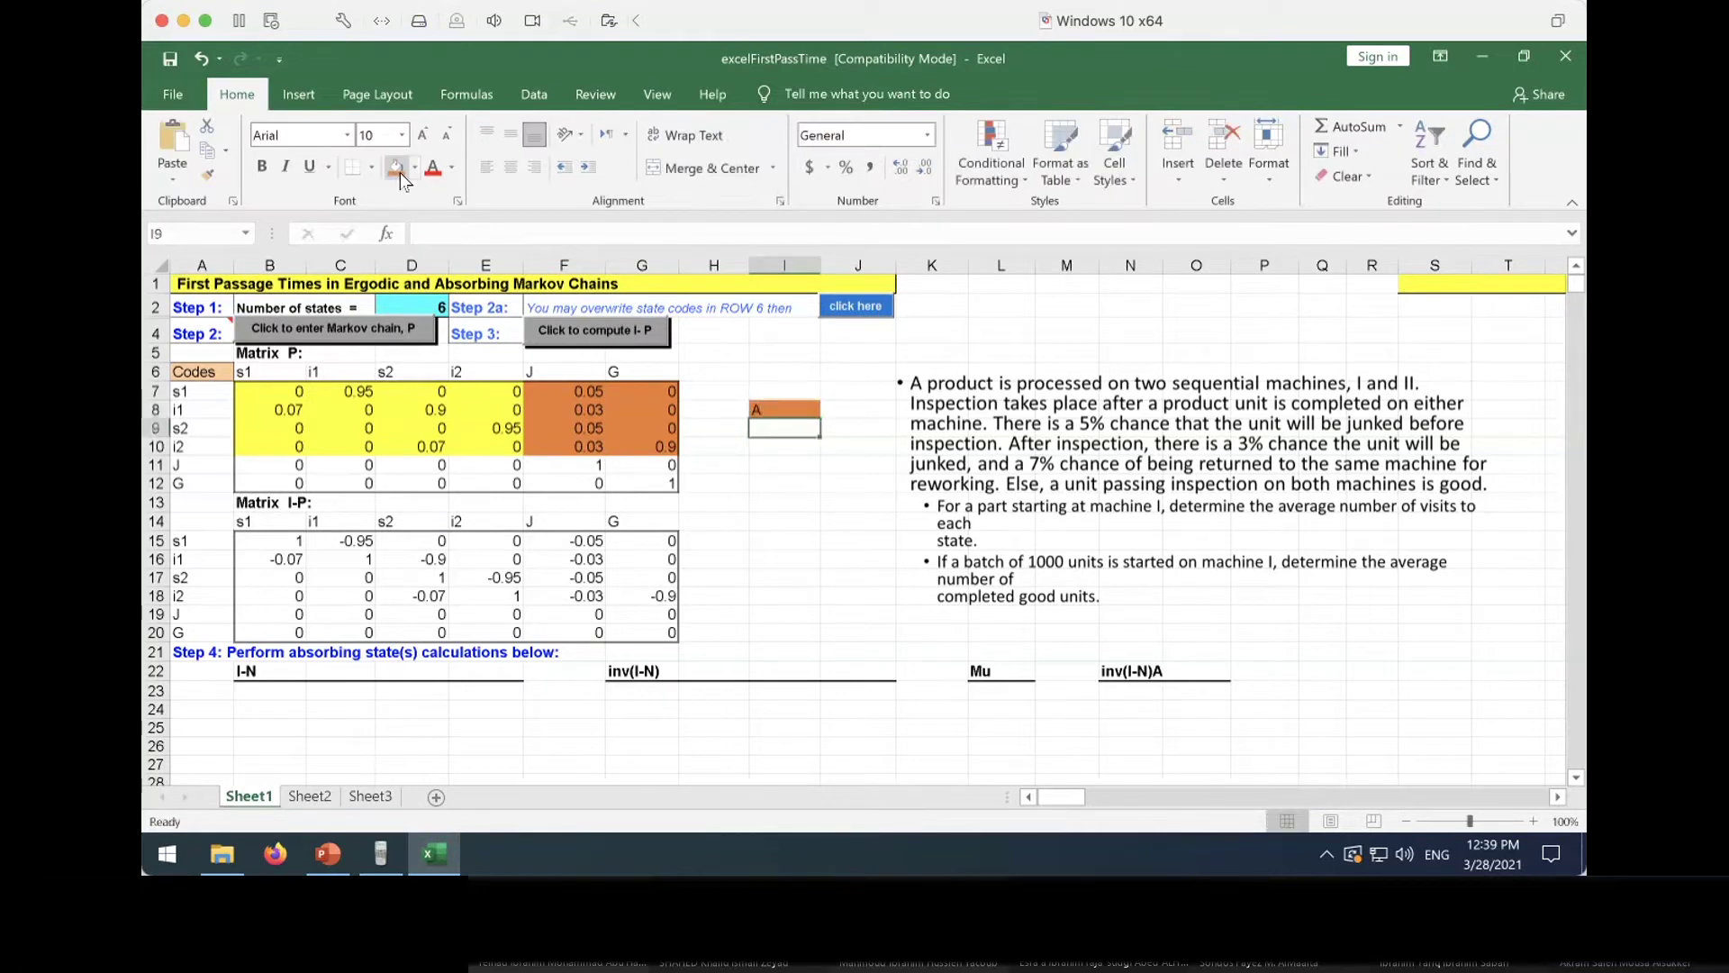
{"action": "left_click", "coordinate": [415, 167]}
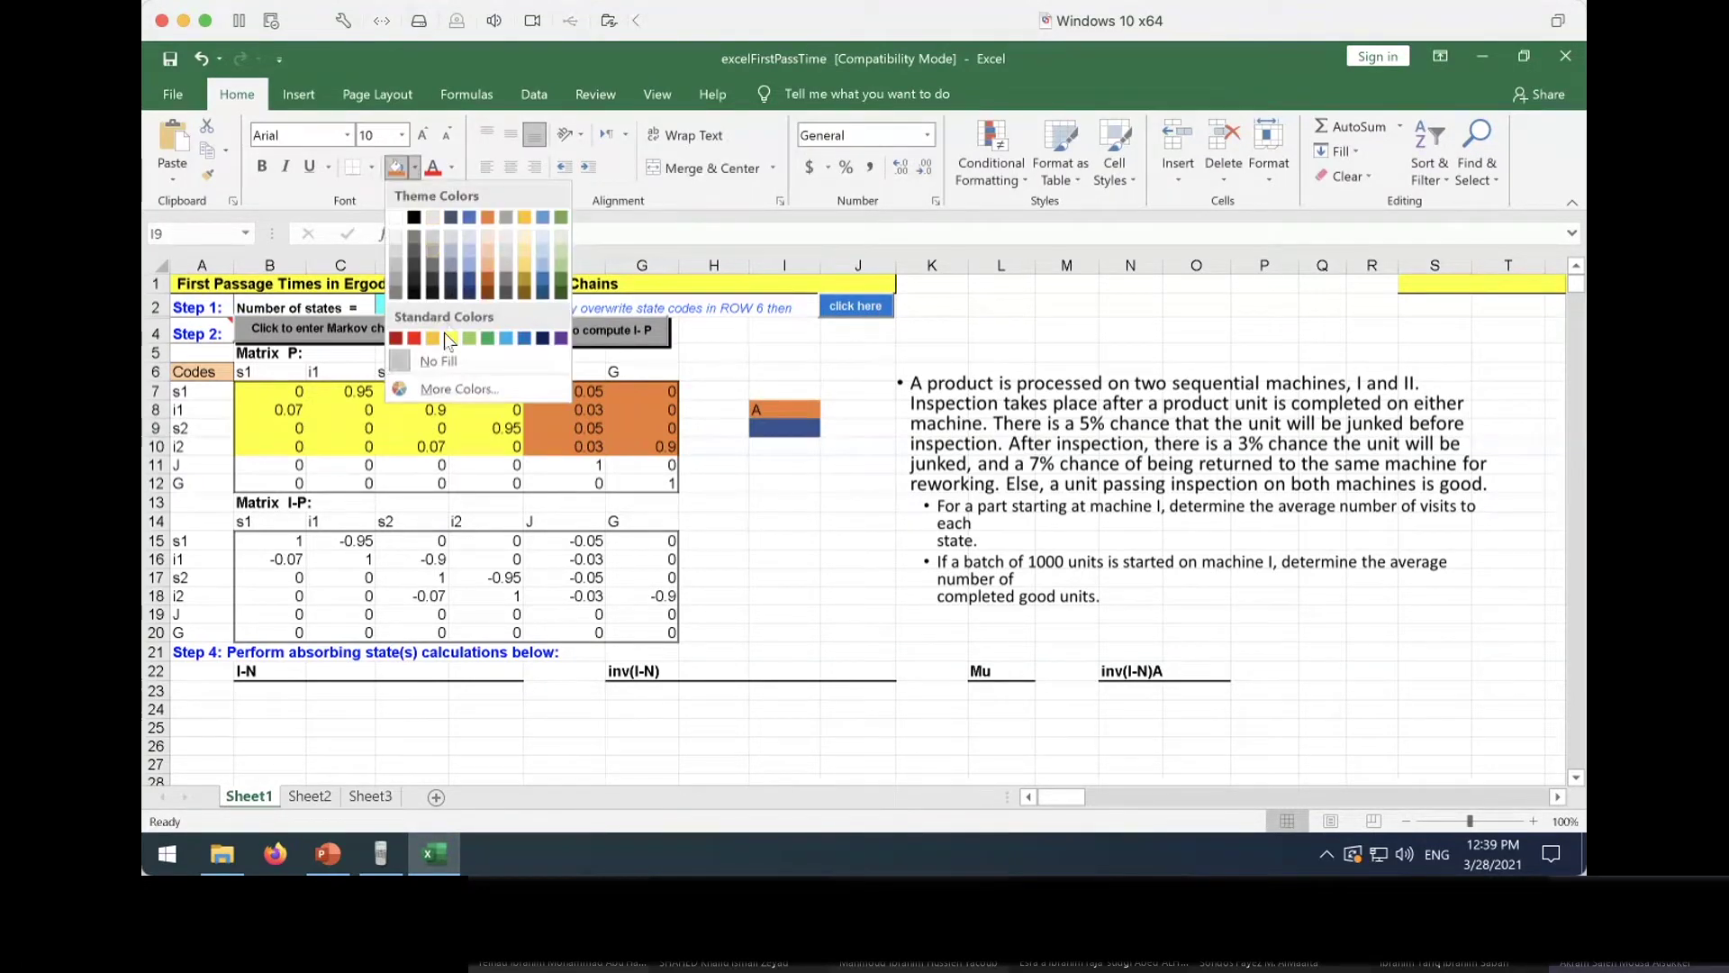
{"action": "left_click", "coordinate": [437, 329]}
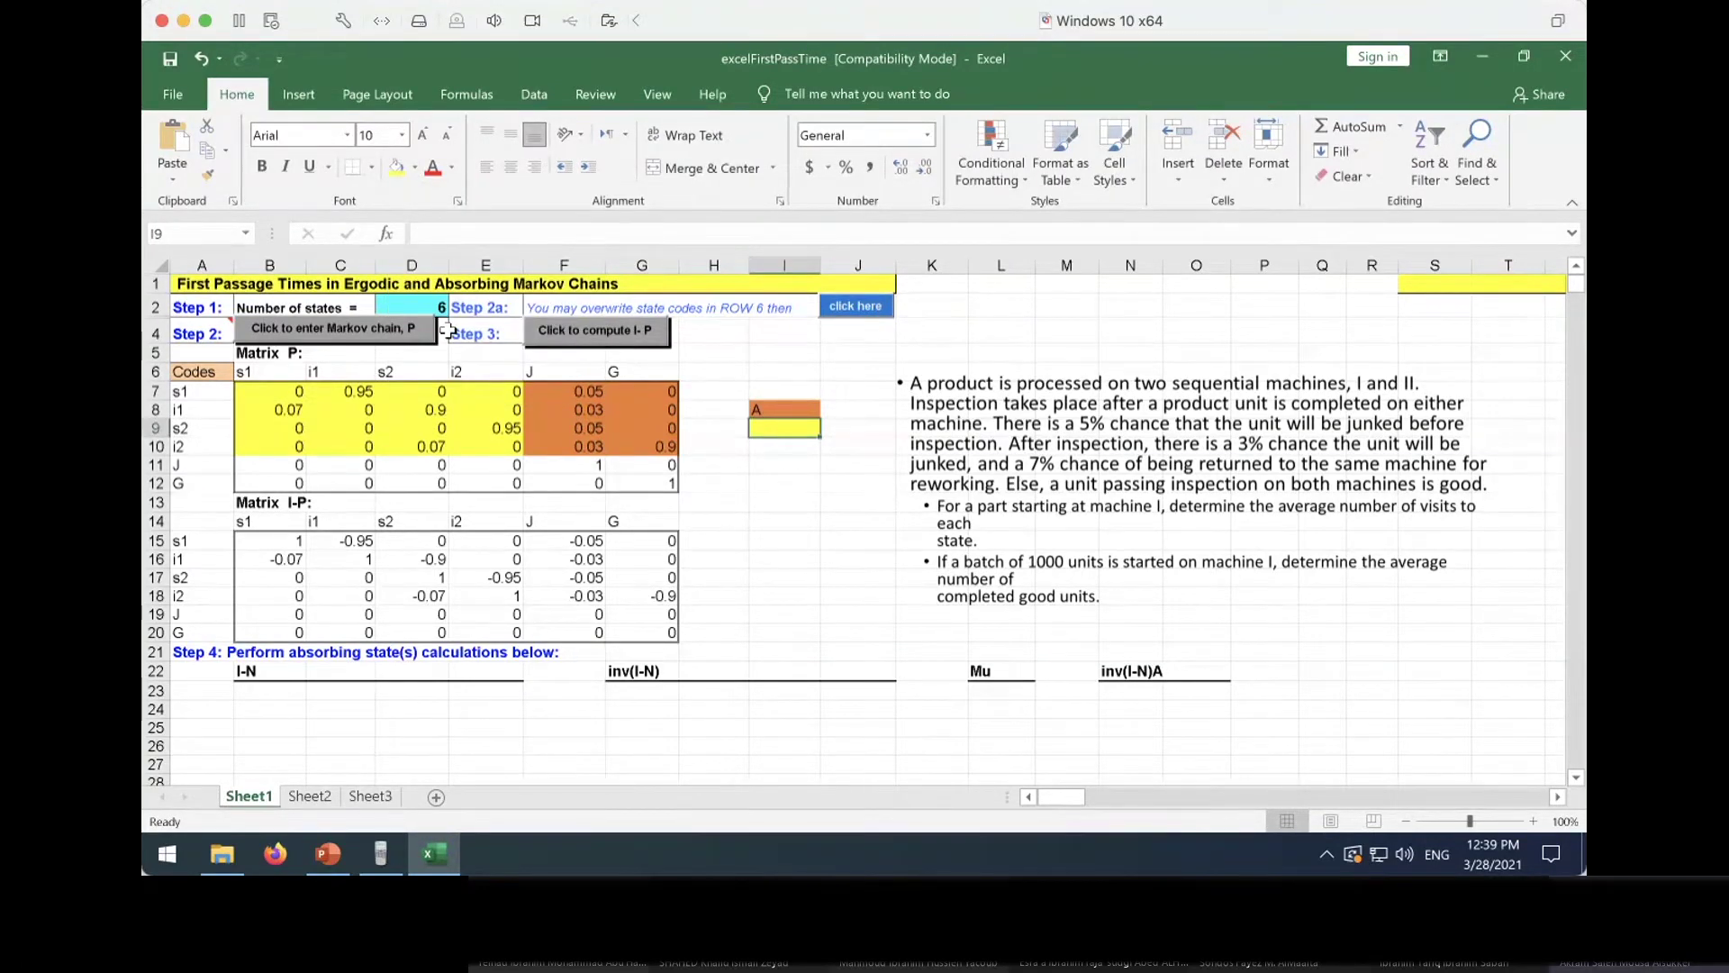
{"action": "type", "text": "N"}
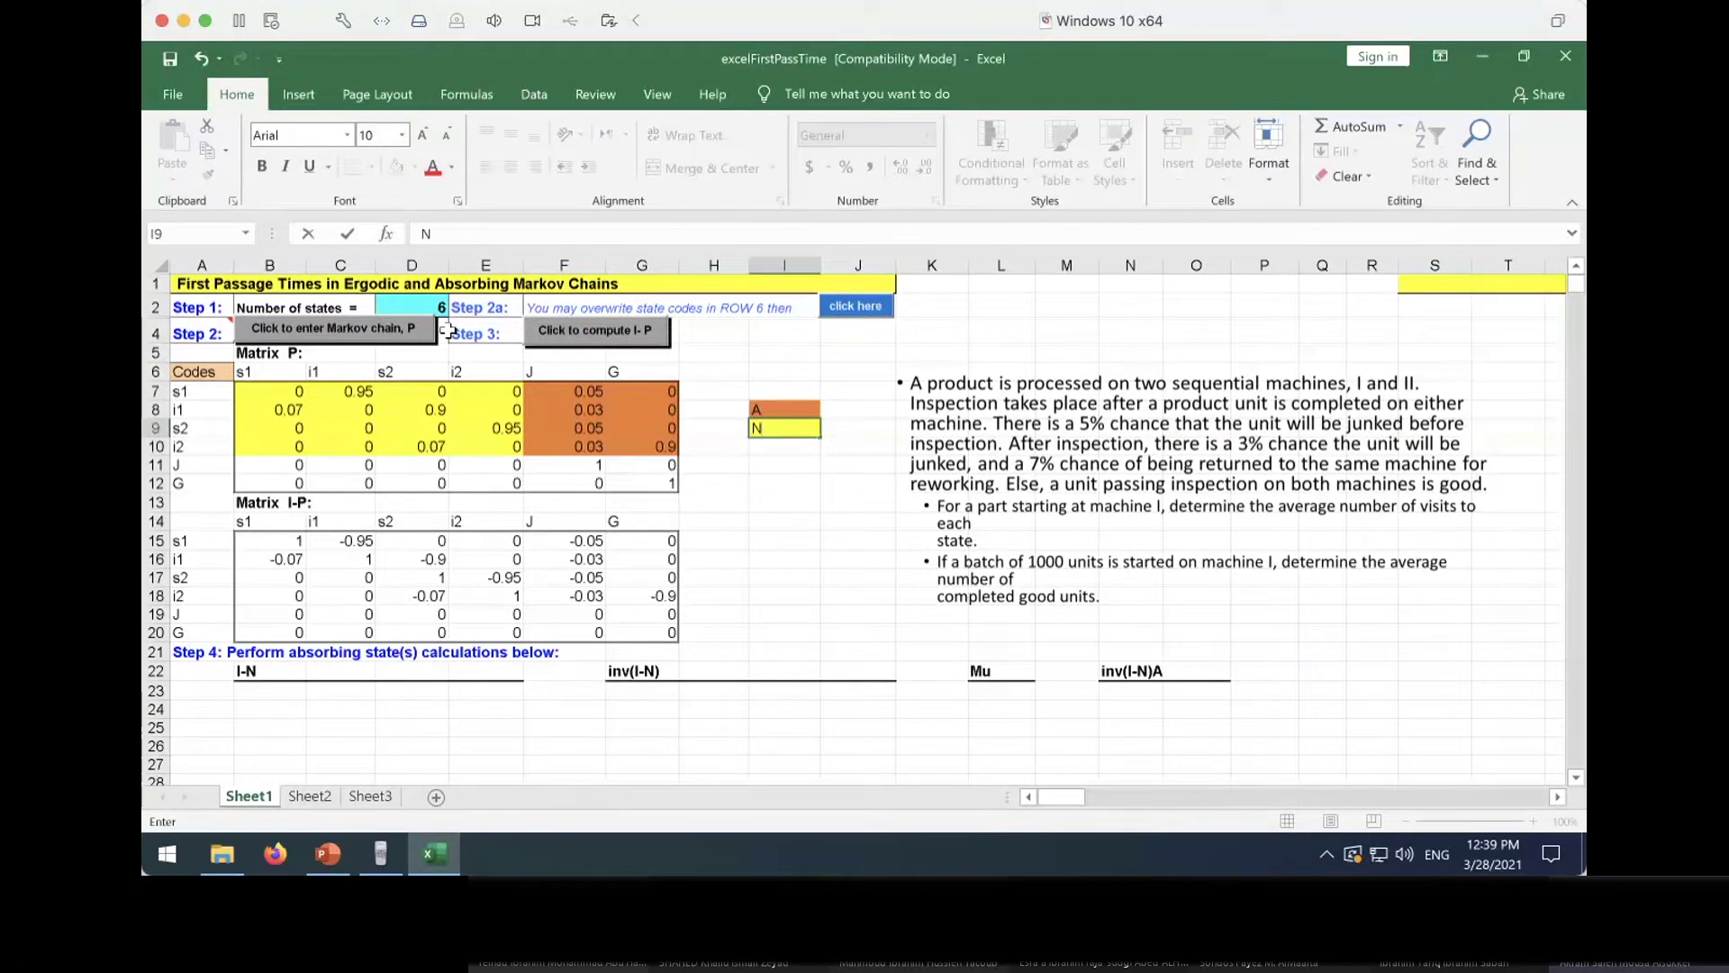
{"action": "key", "text": "Return"}
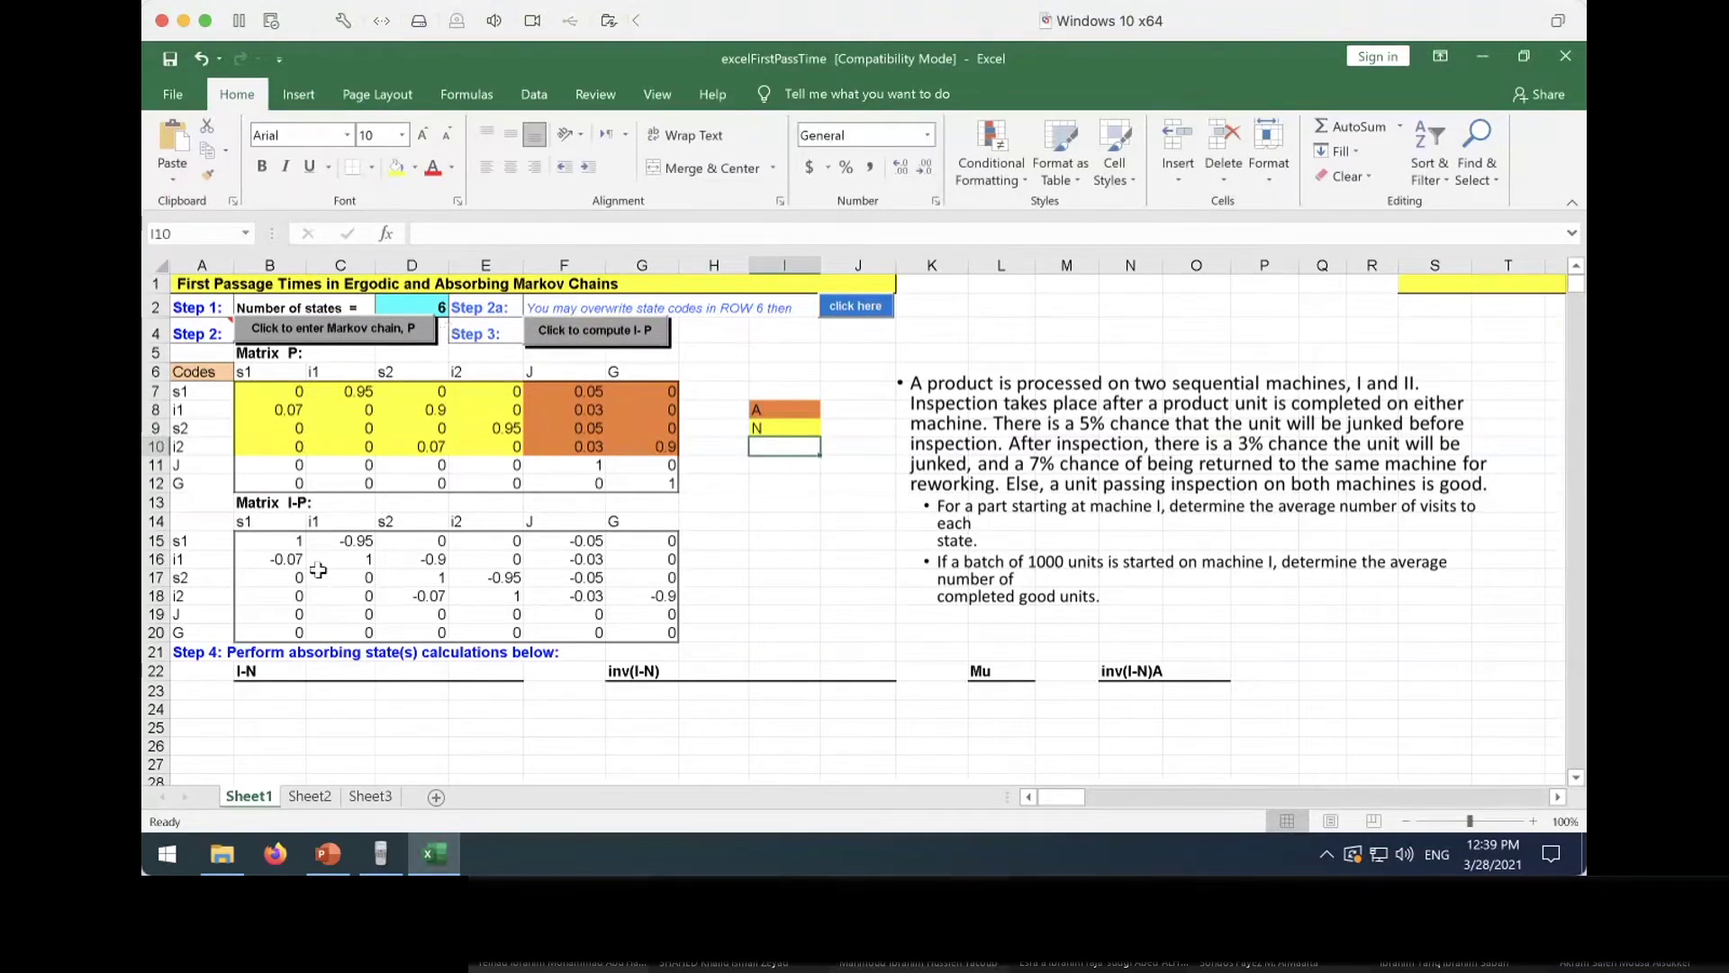
Fill B15:E18 of matrix I-P light green and label cell I15 as I-N with the same fill
{"action": "left_click_drag", "start_coordinate": [274, 541], "coordinate": [504, 587]}
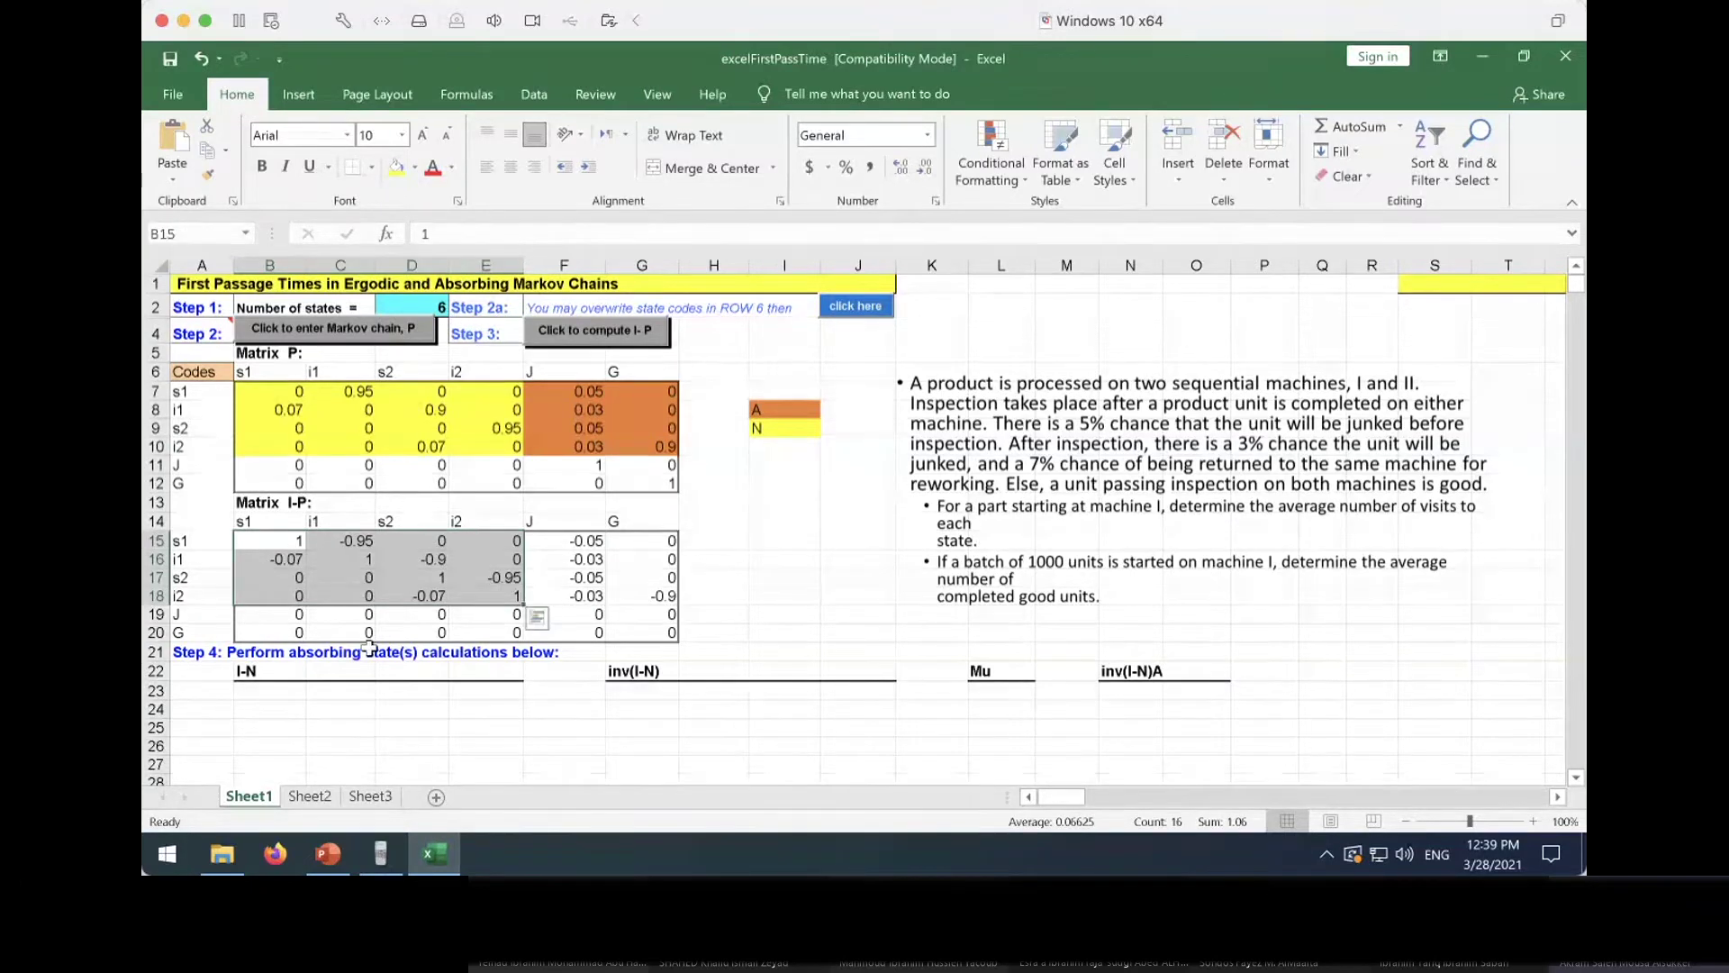
{"action": "left_click", "coordinate": [415, 167]}
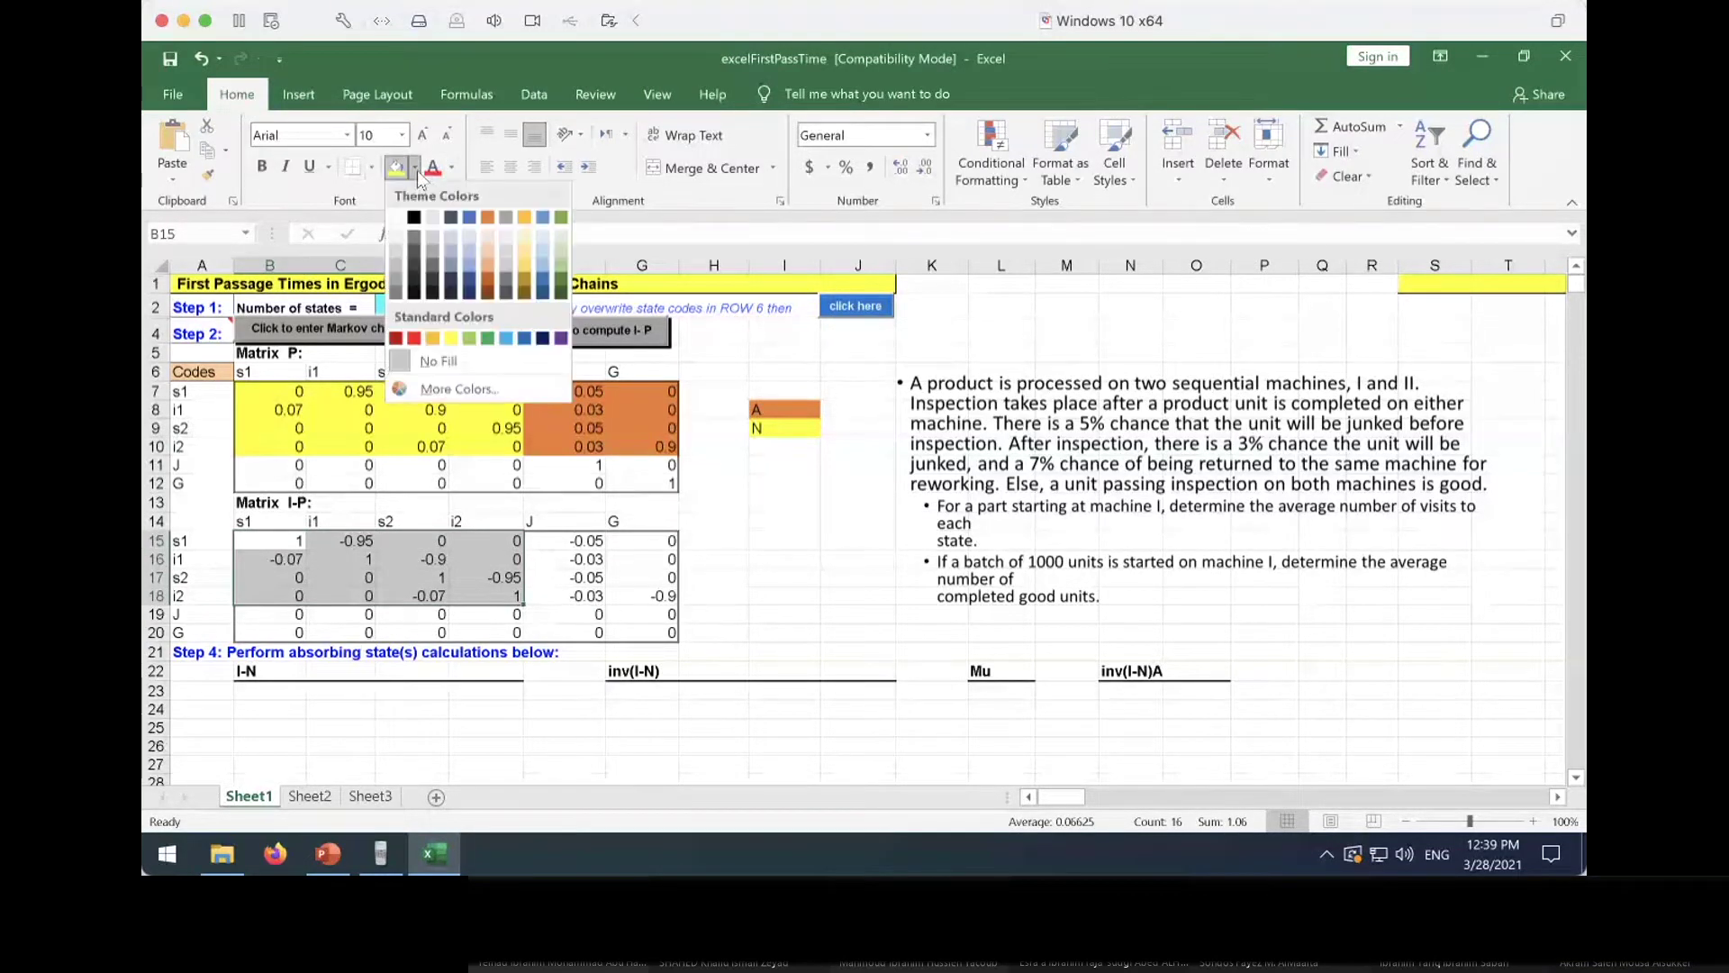
{"action": "left_click", "coordinate": [470, 338]}
{"action": "left_click", "coordinate": [790, 539]}
{"action": "key", "text": "F4"}
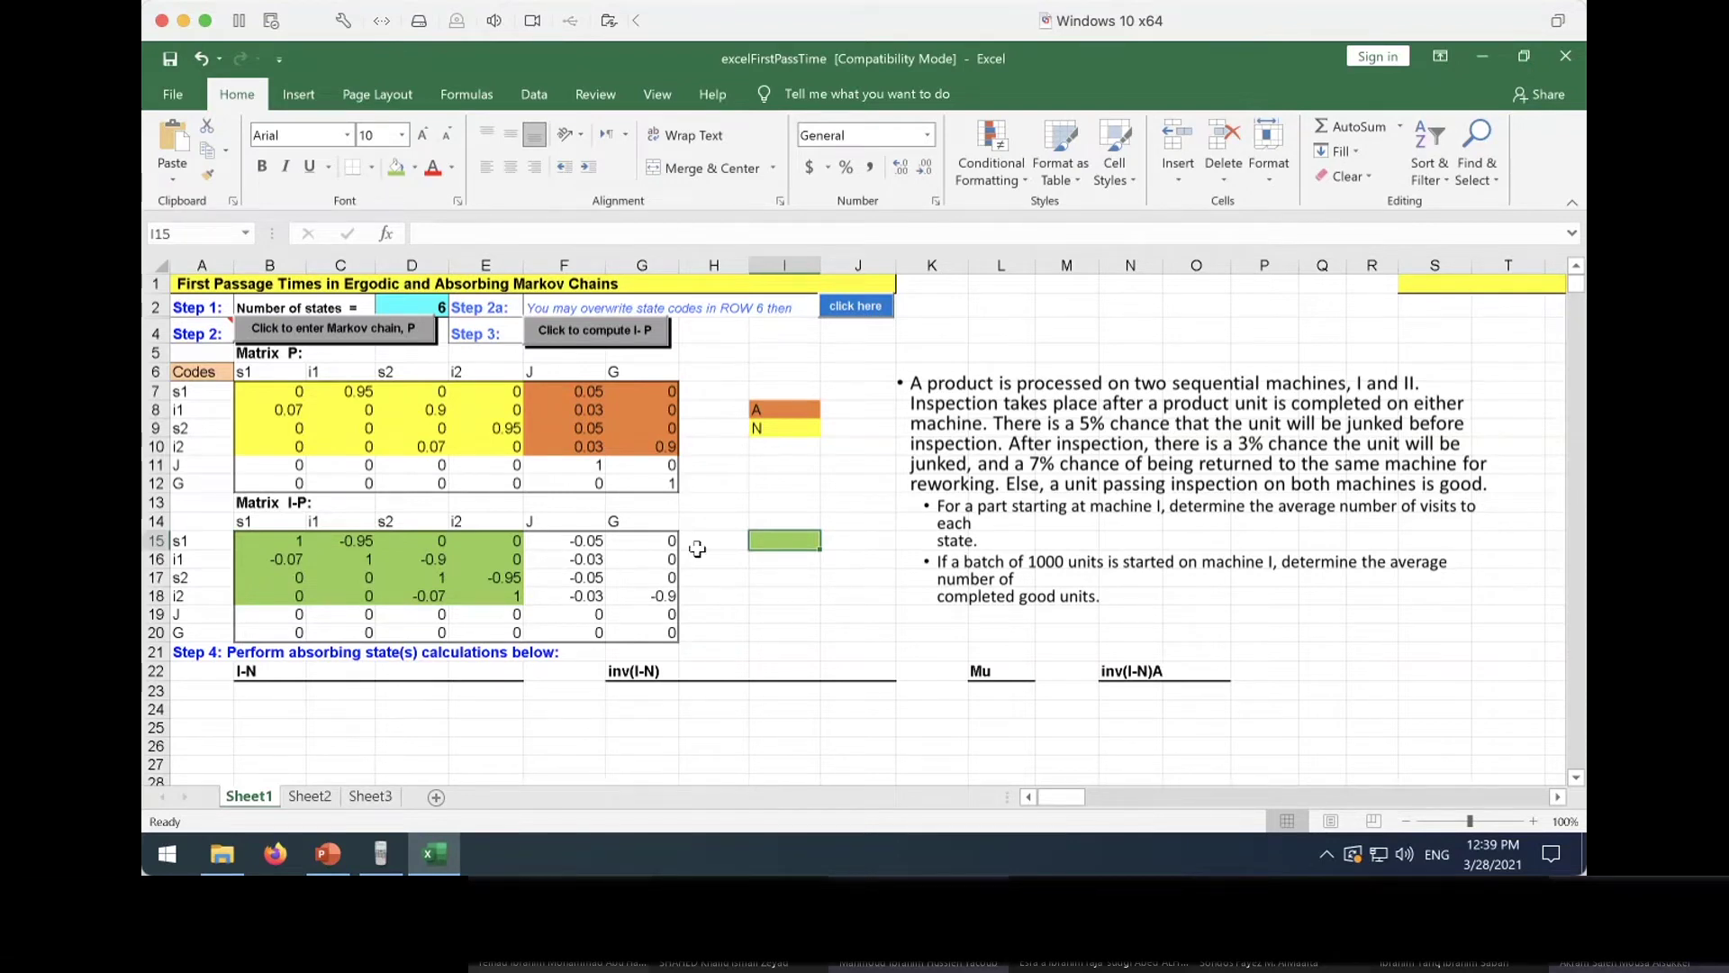
{"action": "type", "text": "I-N"}
{"action": "key", "text": "Return"}
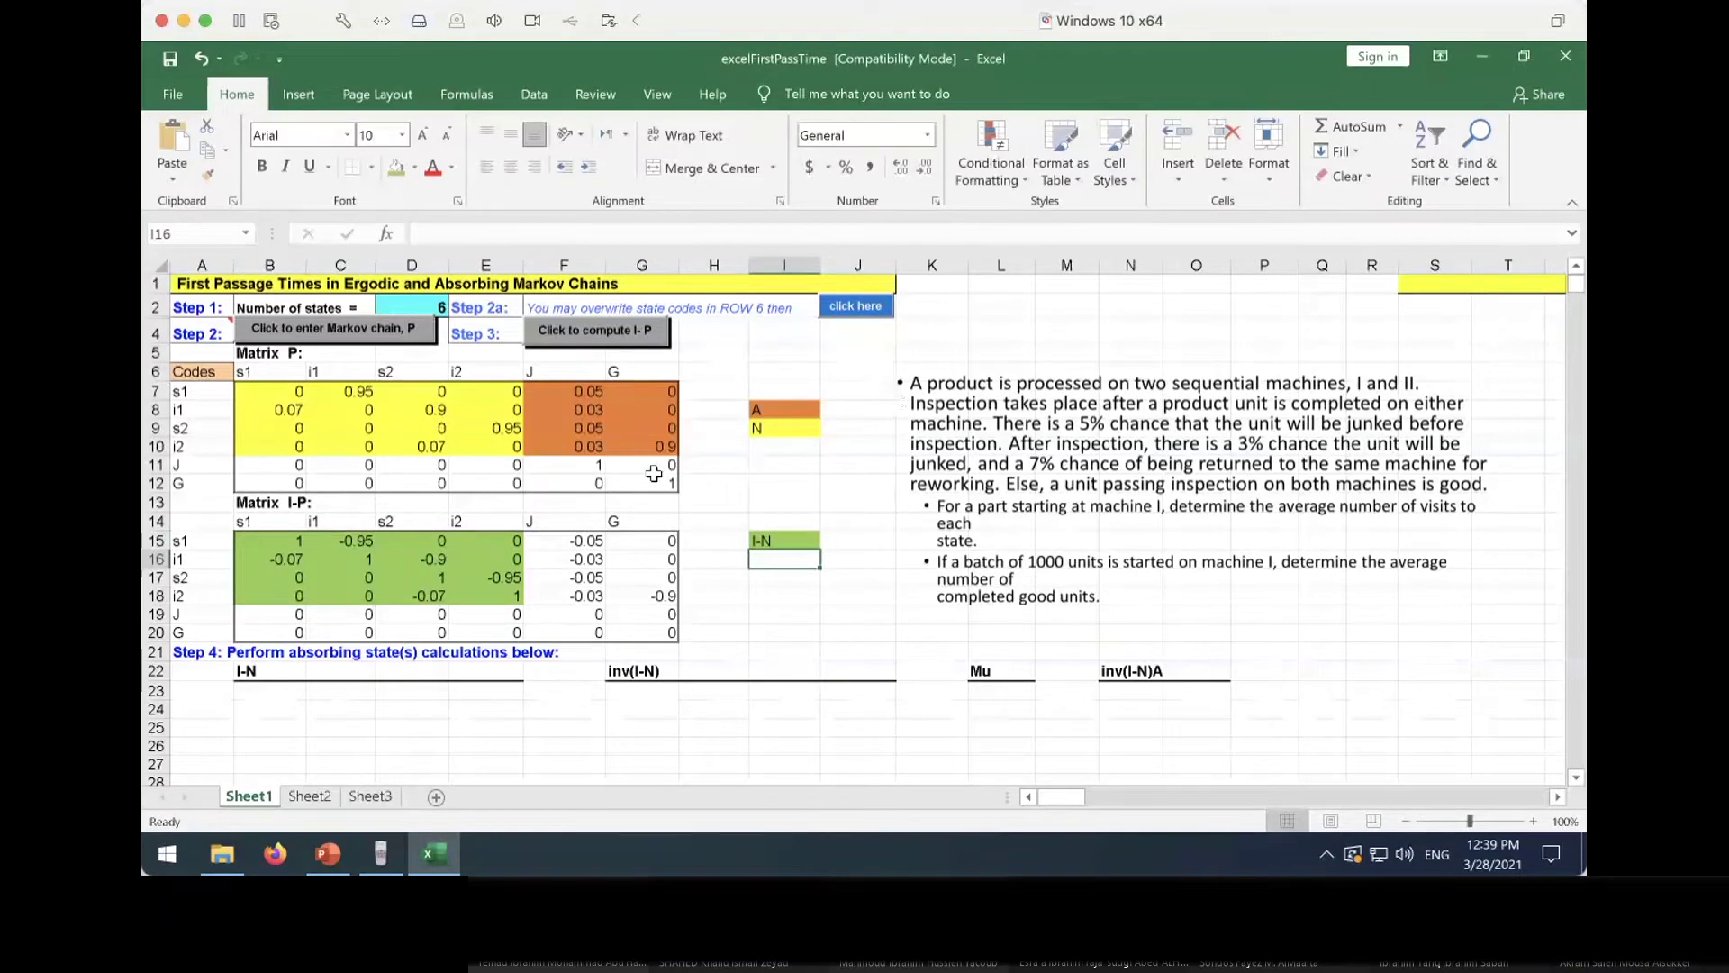
Copy the green I-N block B15:E18 and paste only its values under the I-N heading starting at B23
{"action": "scroll", "coordinate": [654, 473], "scroll_direction": "down", "scroll_amount": 1}
{"action": "left_click_drag", "start_coordinate": [270, 497], "coordinate": [478, 543]}
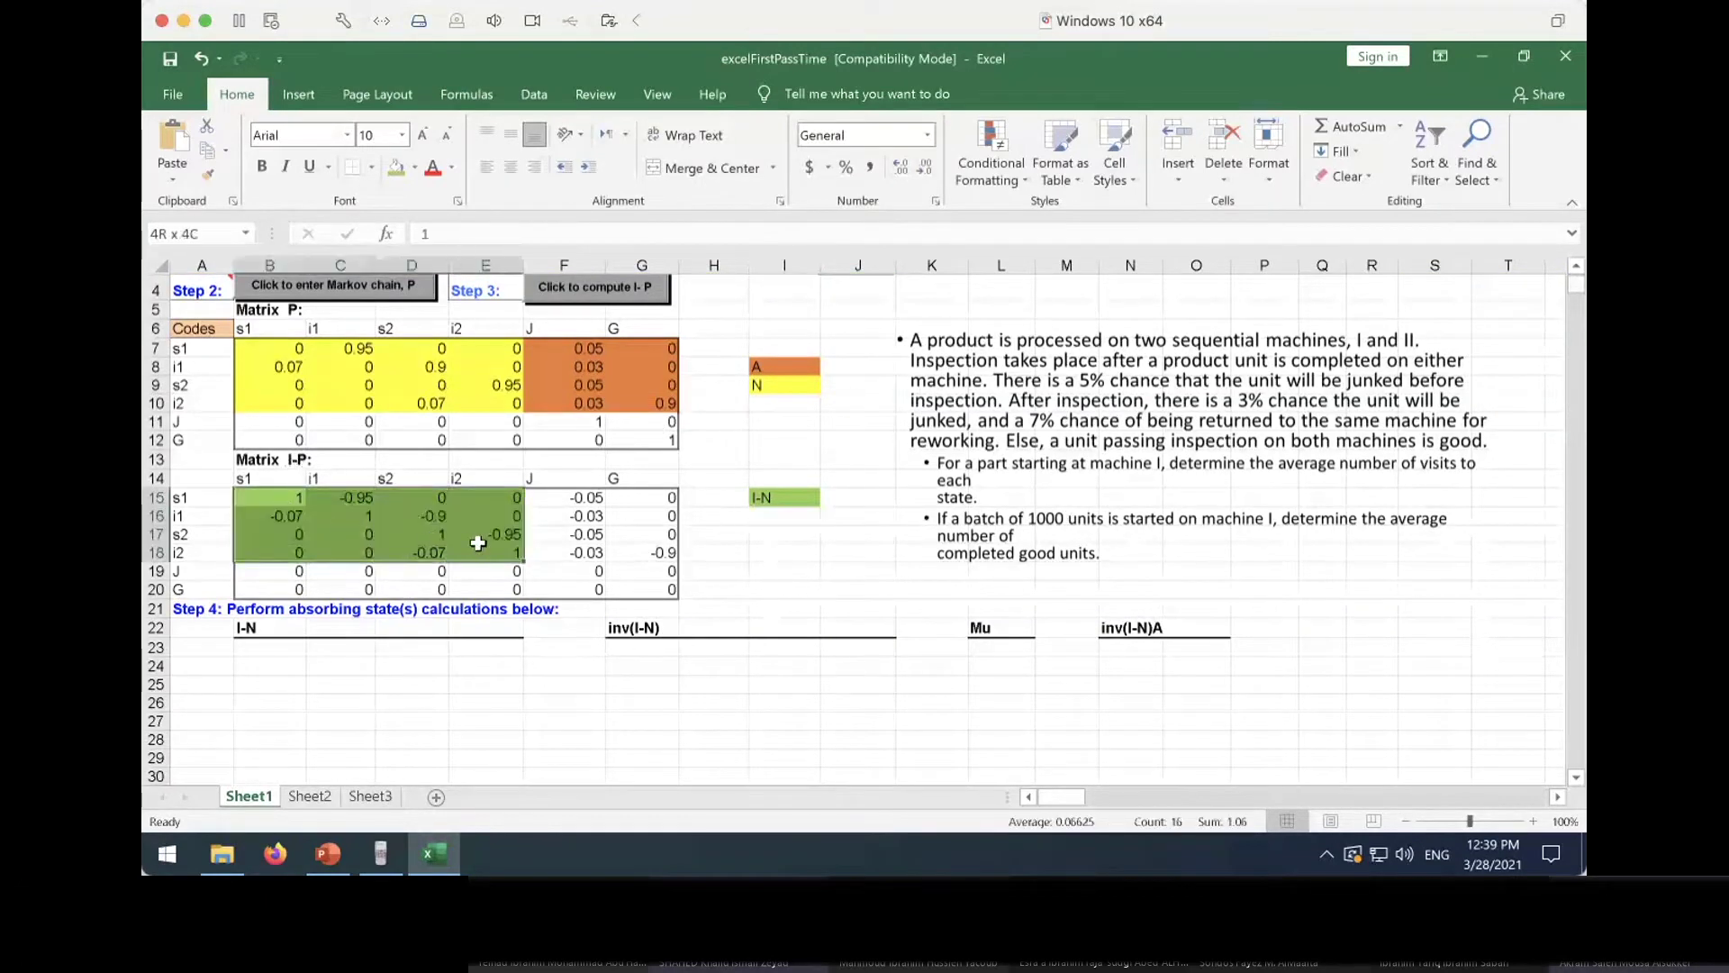
{"action": "right_click", "coordinate": [478, 543]}
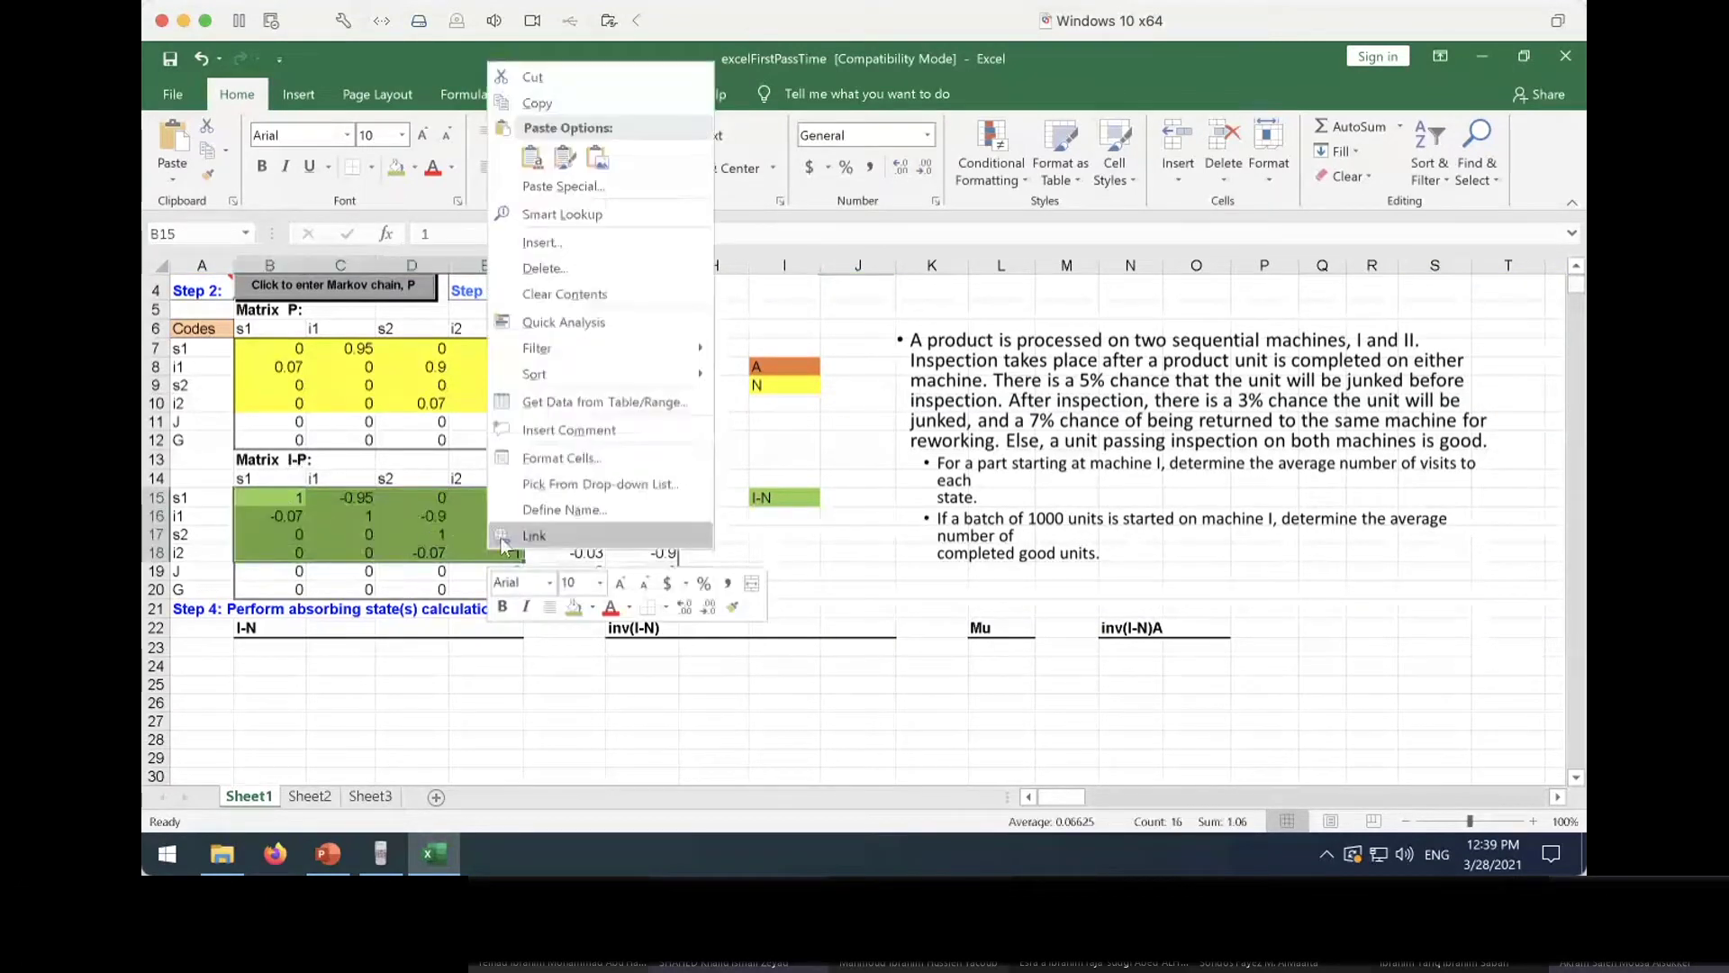
{"action": "left_click", "coordinate": [520, 104]}
{"action": "scroll", "coordinate": [328, 548], "scroll_direction": "down", "scroll_amount": 2}
{"action": "left_click", "coordinate": [268, 520]}
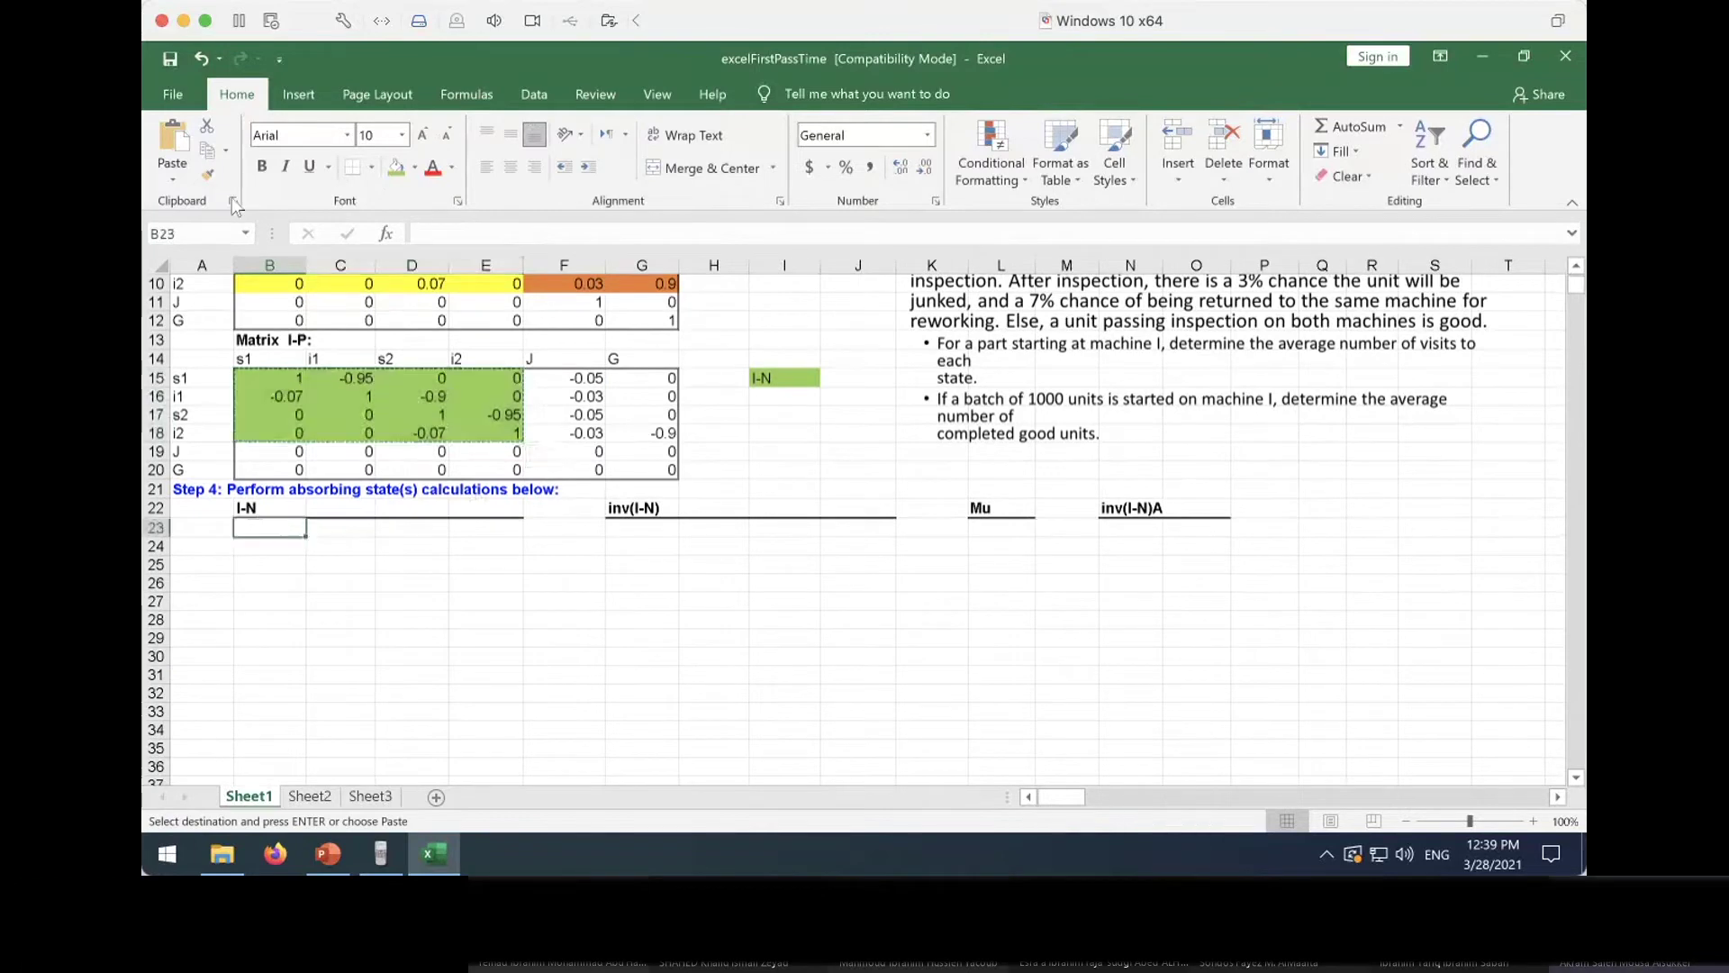
{"action": "left_click", "coordinate": [172, 179]}
{"action": "left_click", "coordinate": [224, 361]}
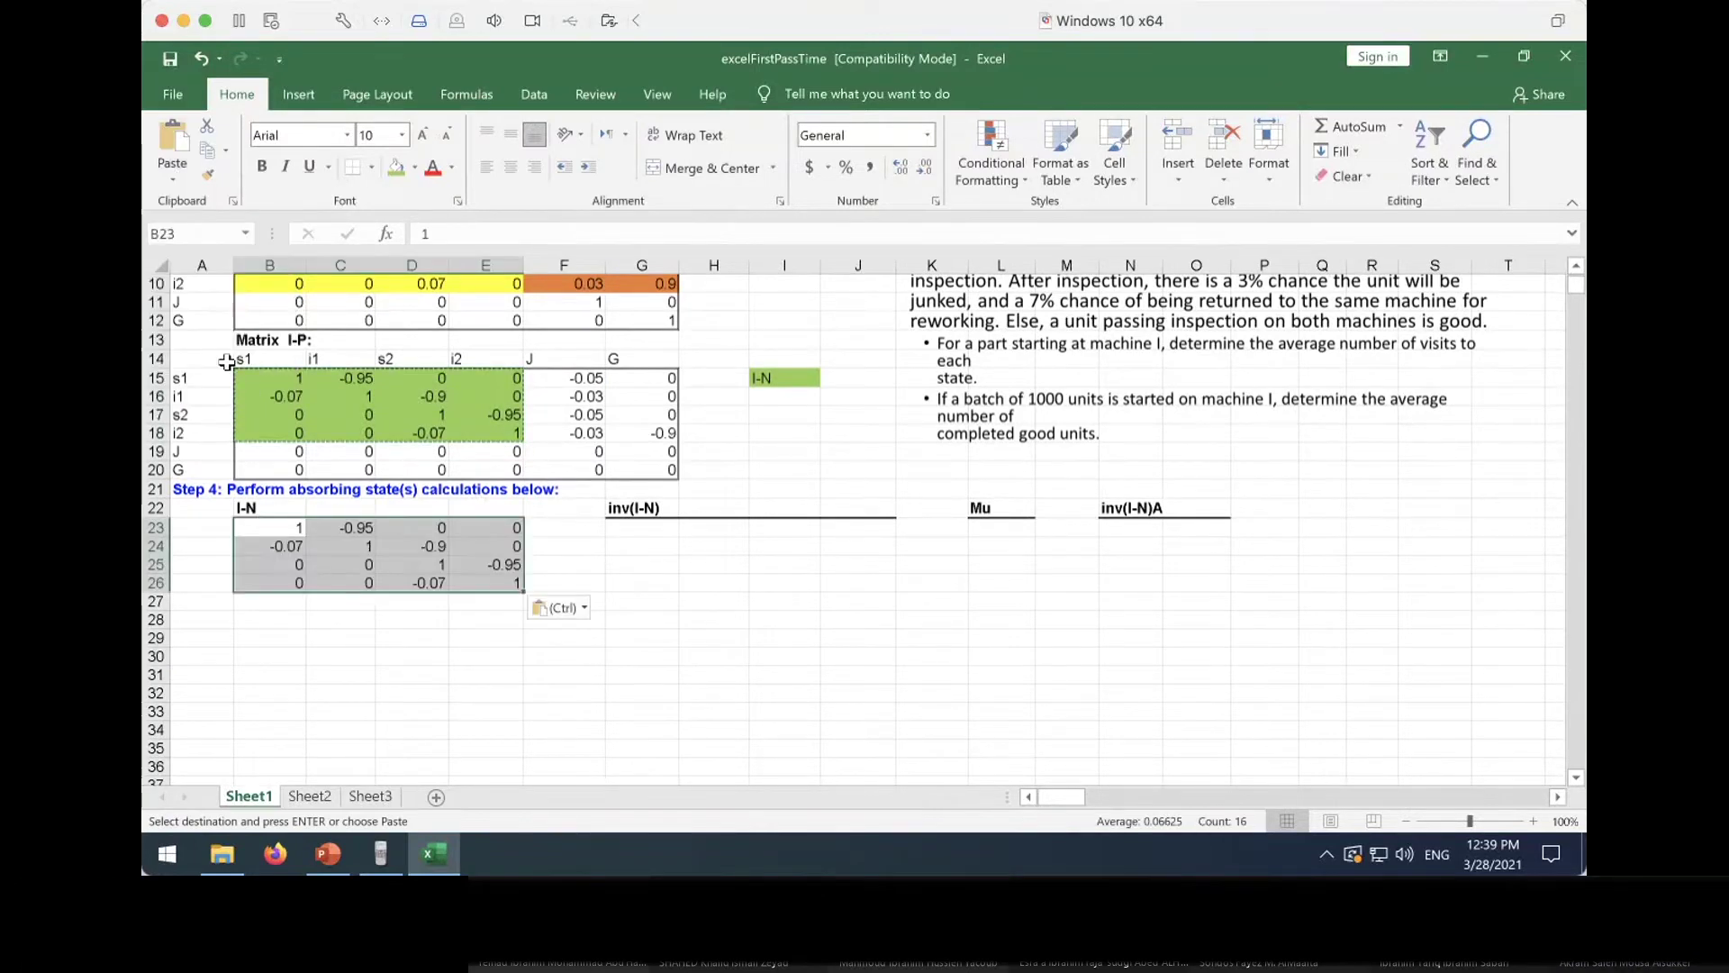
Compute inv(I-N) in G23:J26 with the array formula =MINVERSE(B23:E26)
{"action": "left_click", "coordinate": [642, 527]}
{"action": "scroll", "coordinate": [642, 529], "scroll_direction": "up", "scroll_amount": 3}
{"action": "scroll", "coordinate": [642, 532], "scroll_direction": "down", "scroll_amount": 1}
{"action": "type", "text": "=min"}
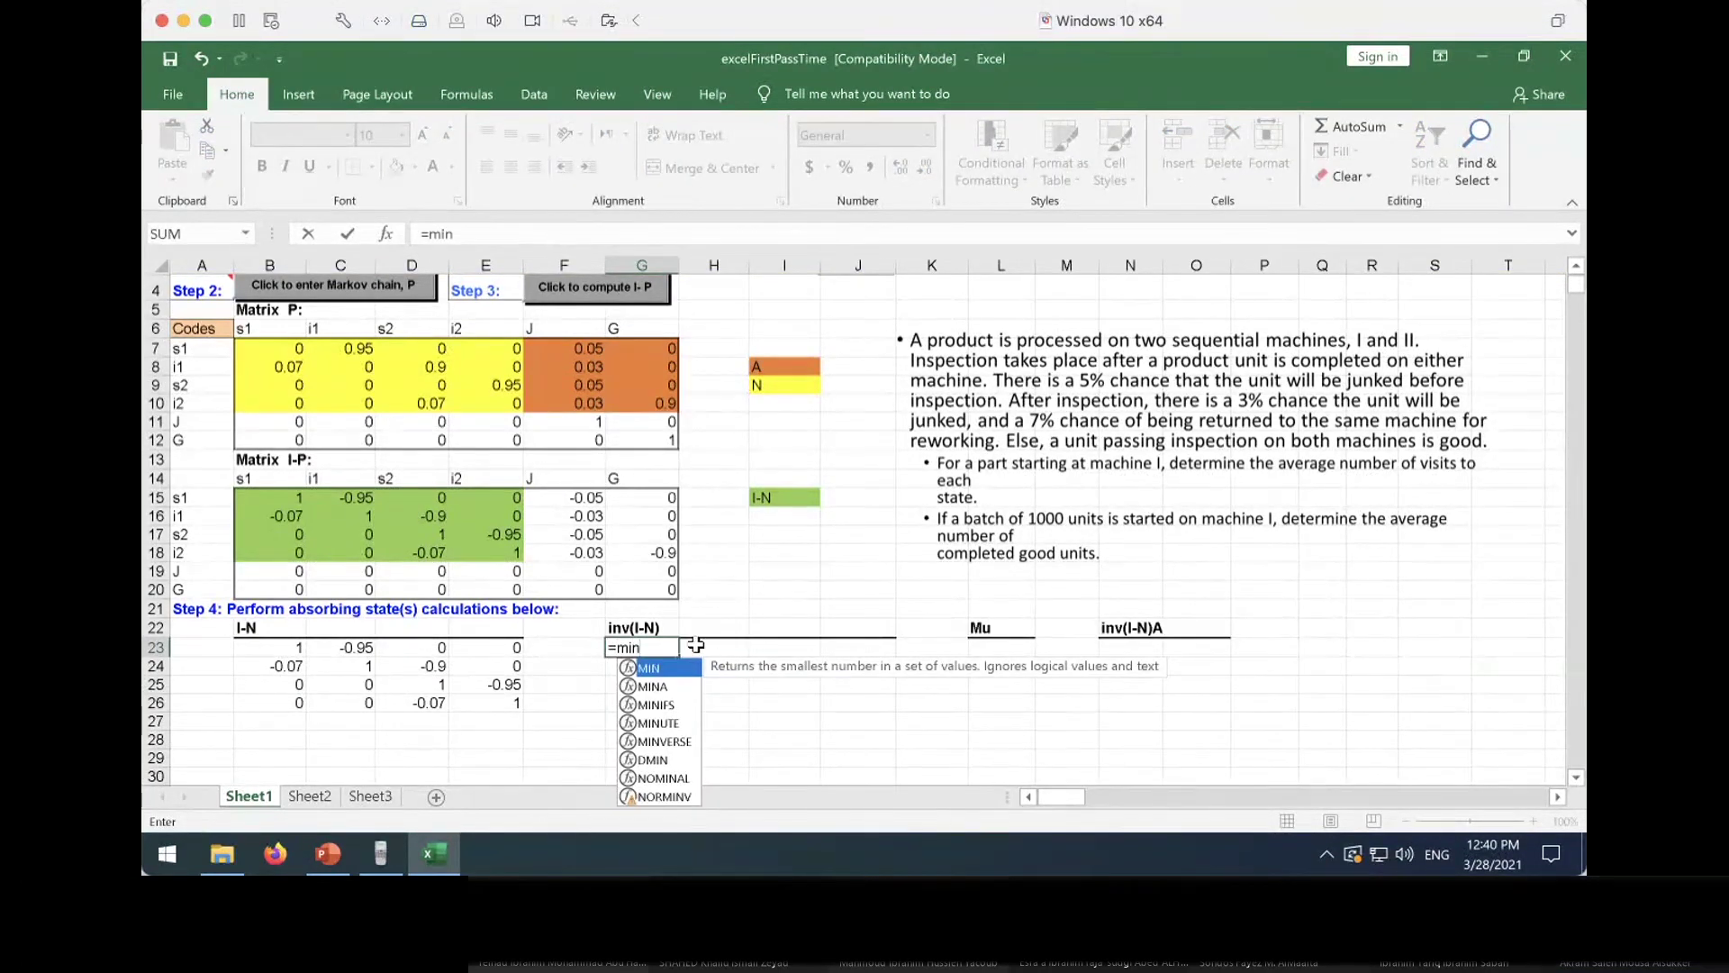
{"action": "left_click", "coordinate": [682, 748]}
{"action": "double_click", "coordinate": [664, 741]}
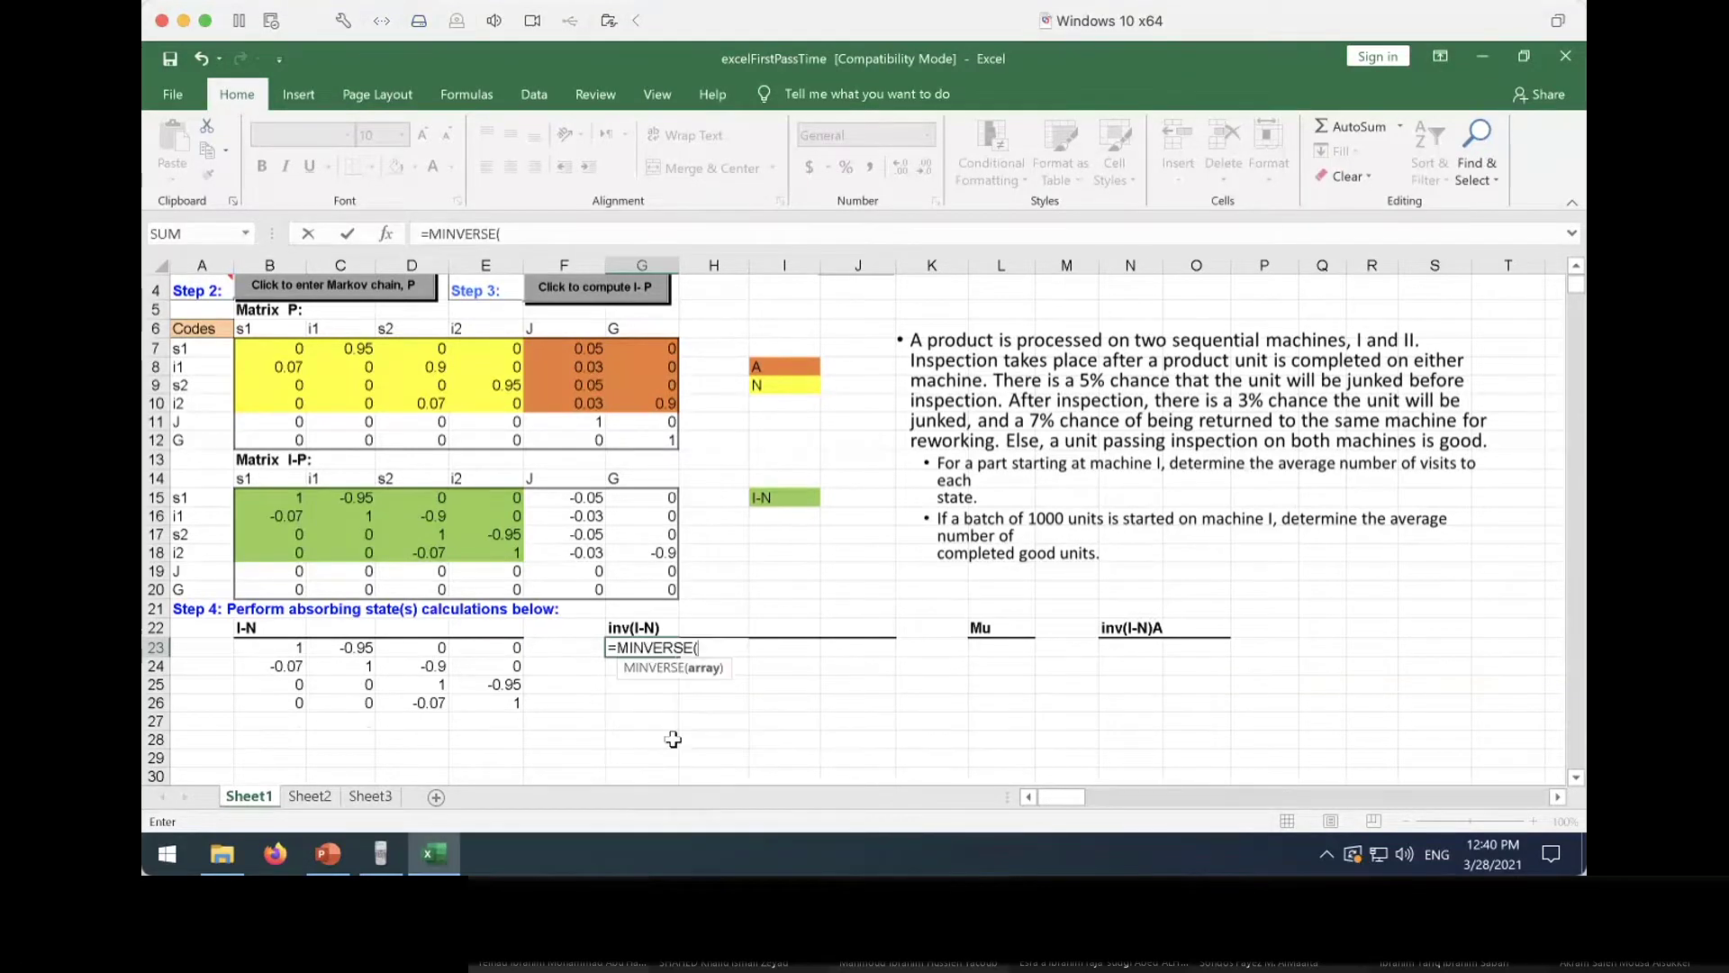
{"action": "left_click_drag", "start_coordinate": [289, 646], "coordinate": [460, 699]}
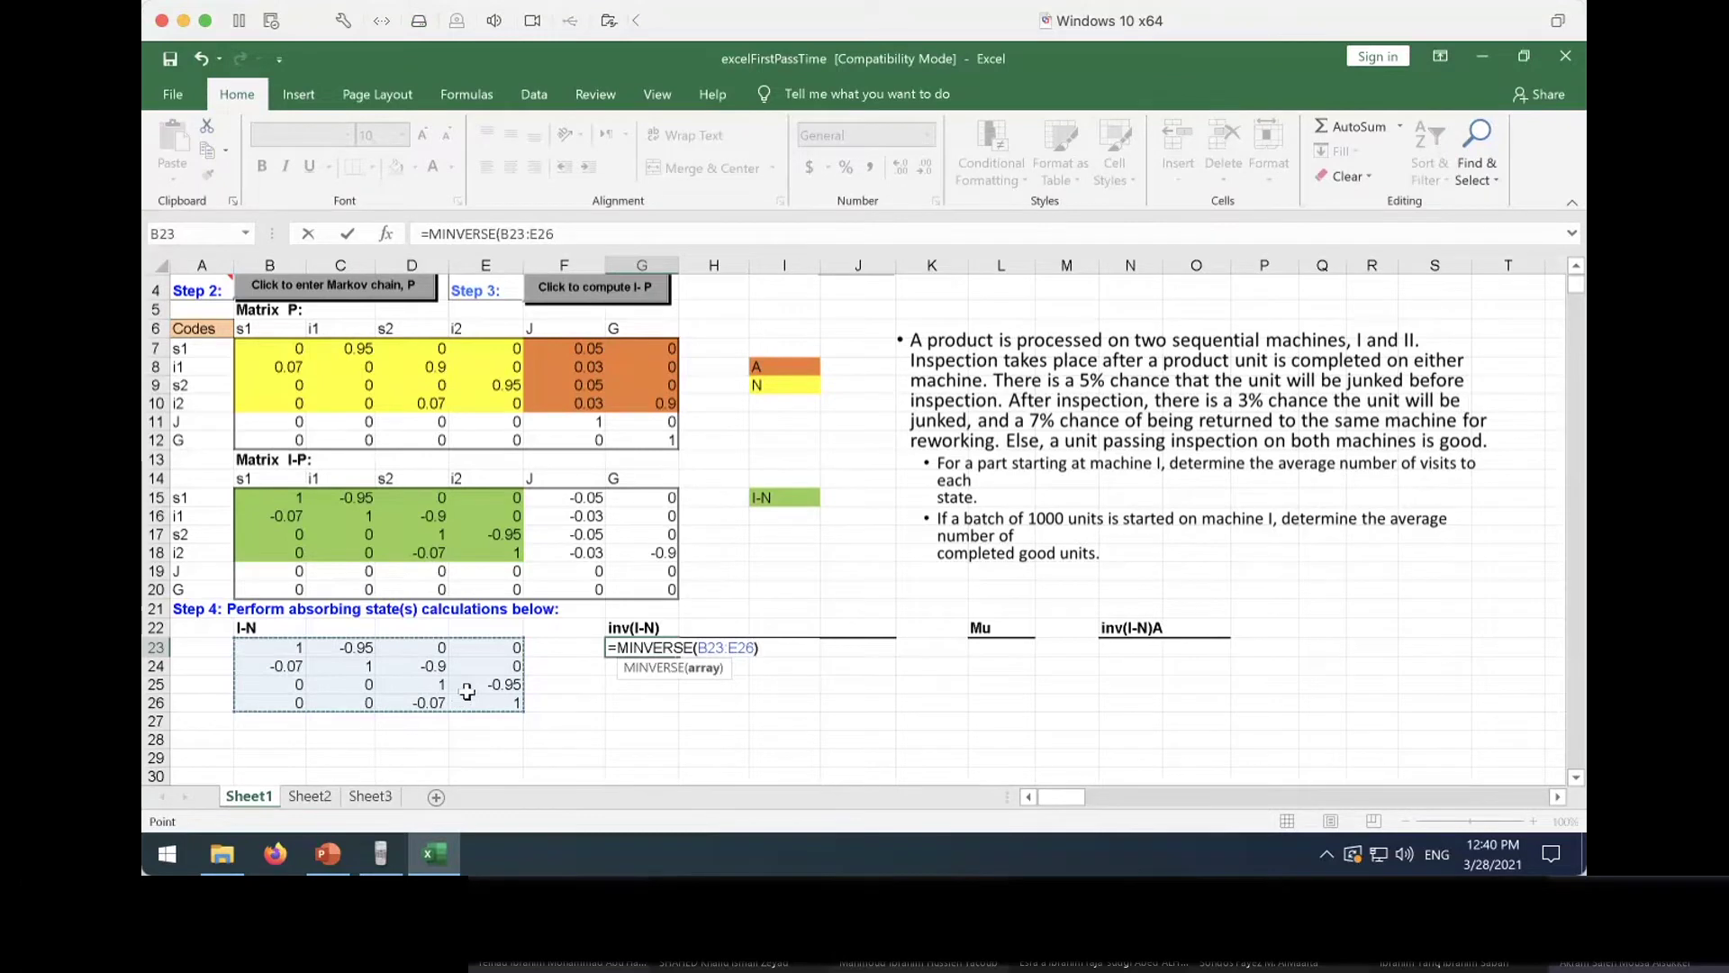
{"action": "key", "text": "Return"}
{"action": "left_click_drag", "start_coordinate": [641, 647], "coordinate": [874, 699]}
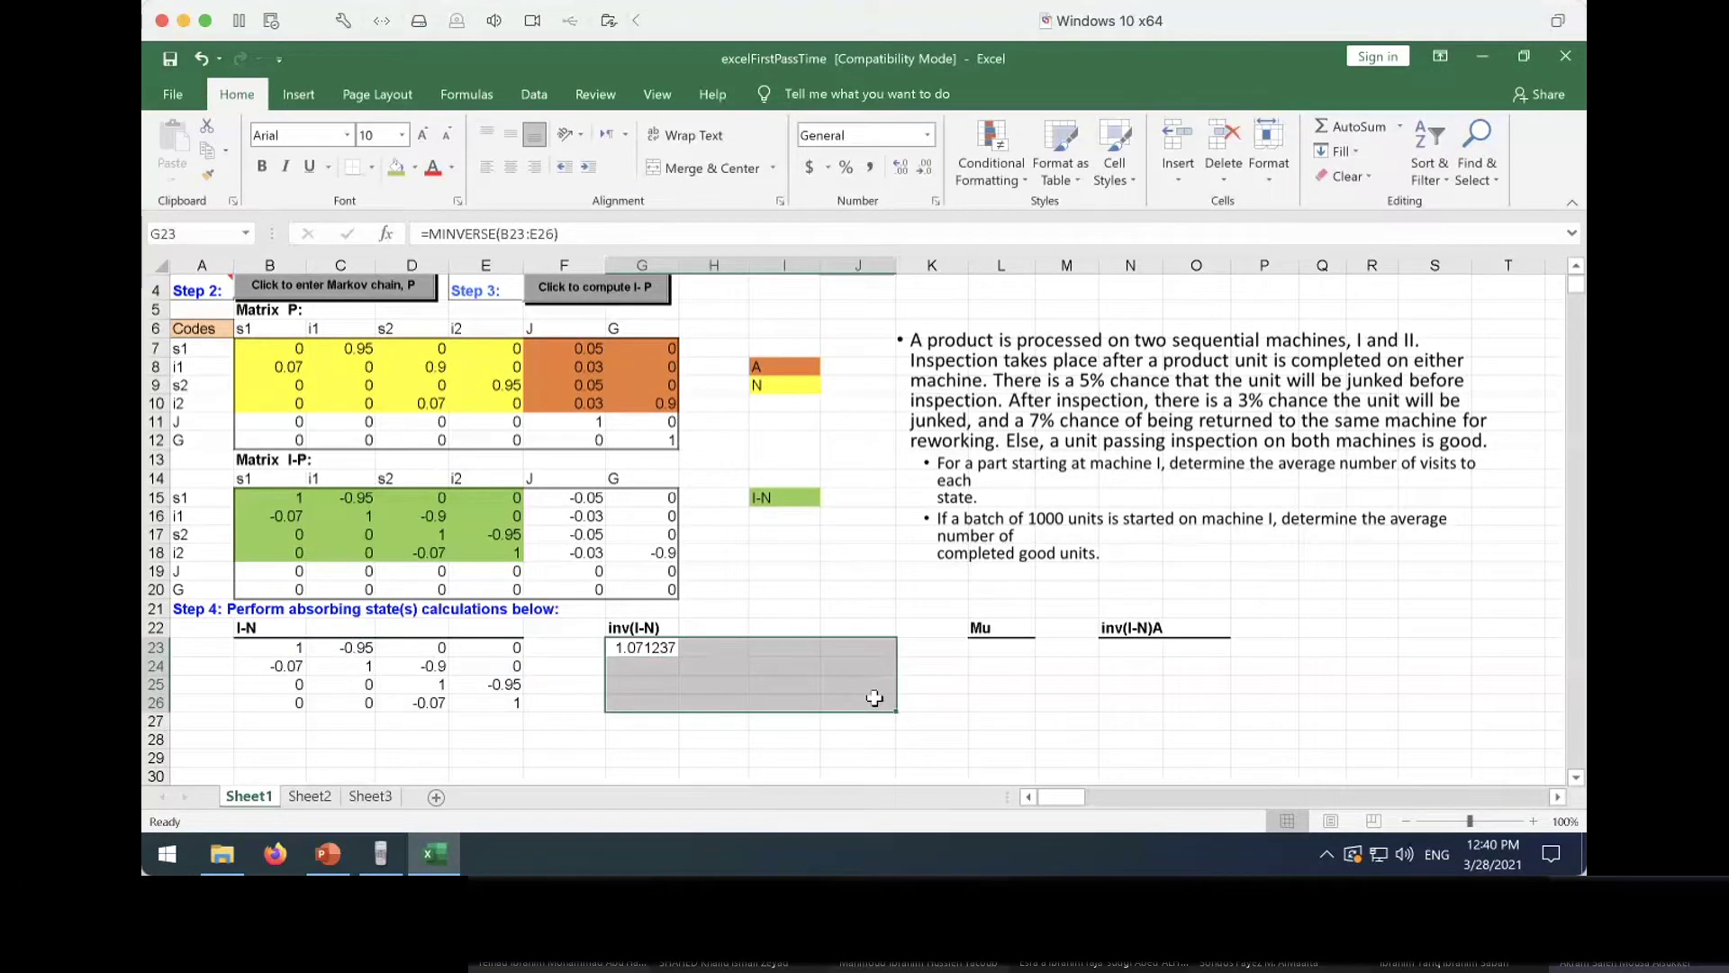
{"action": "key", "text": "F2"}
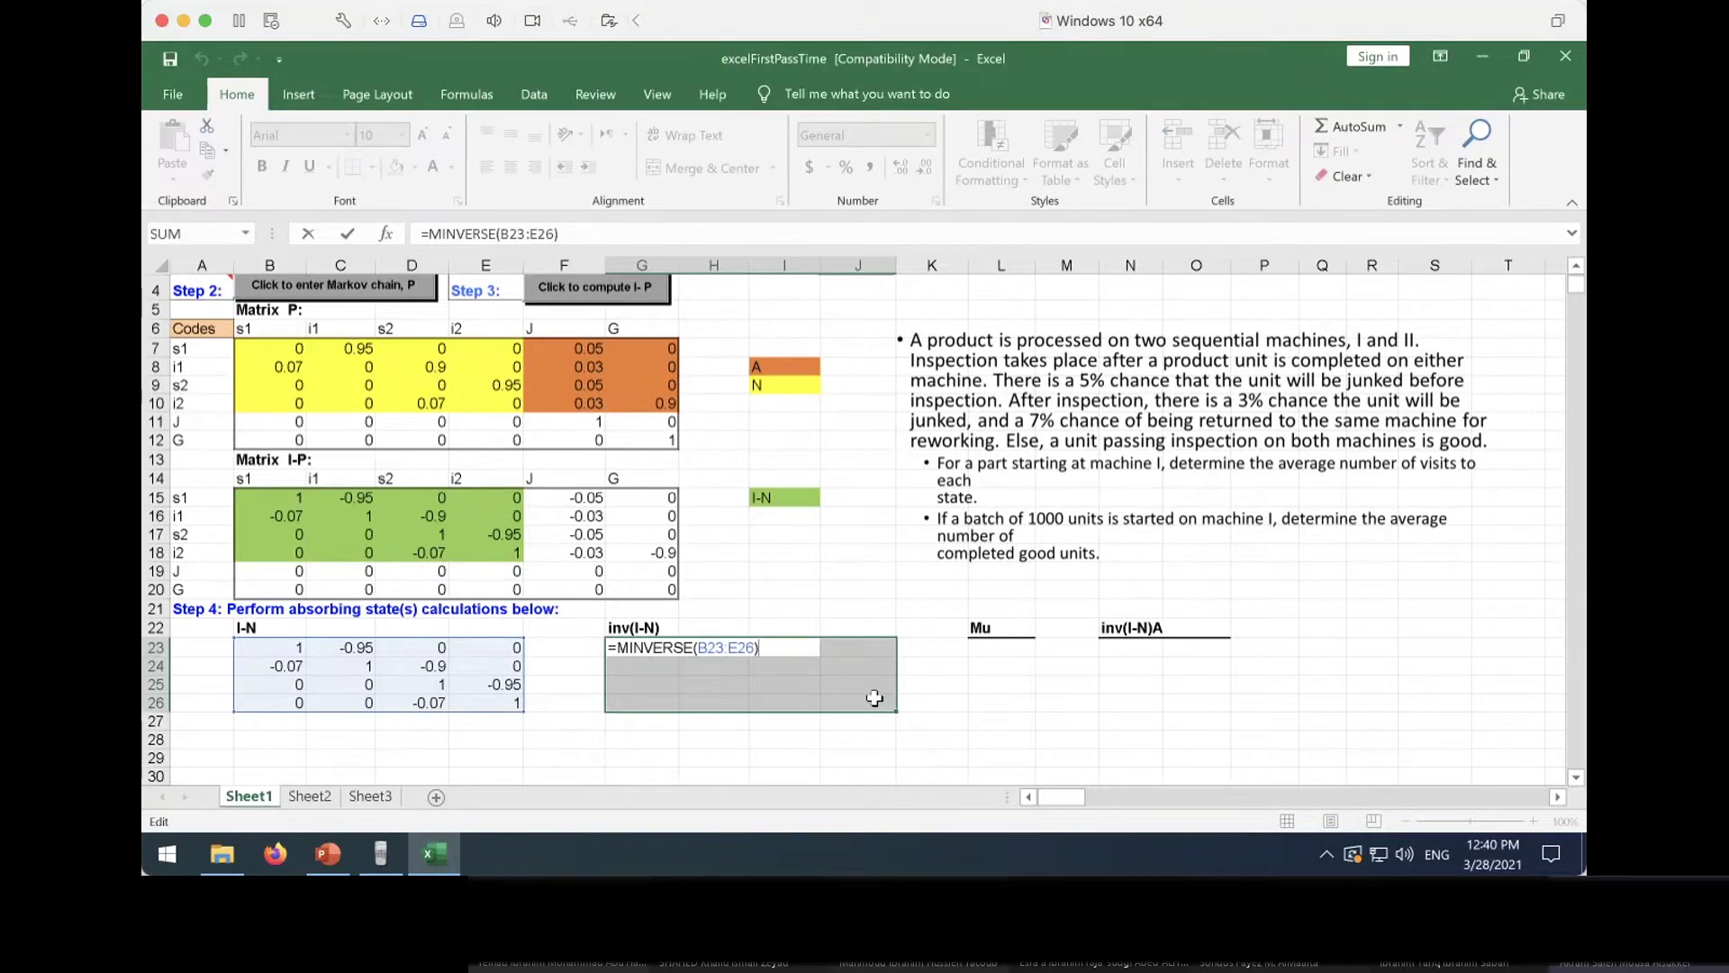
{"action": "key", "text": "ctrl+shift+Return"}
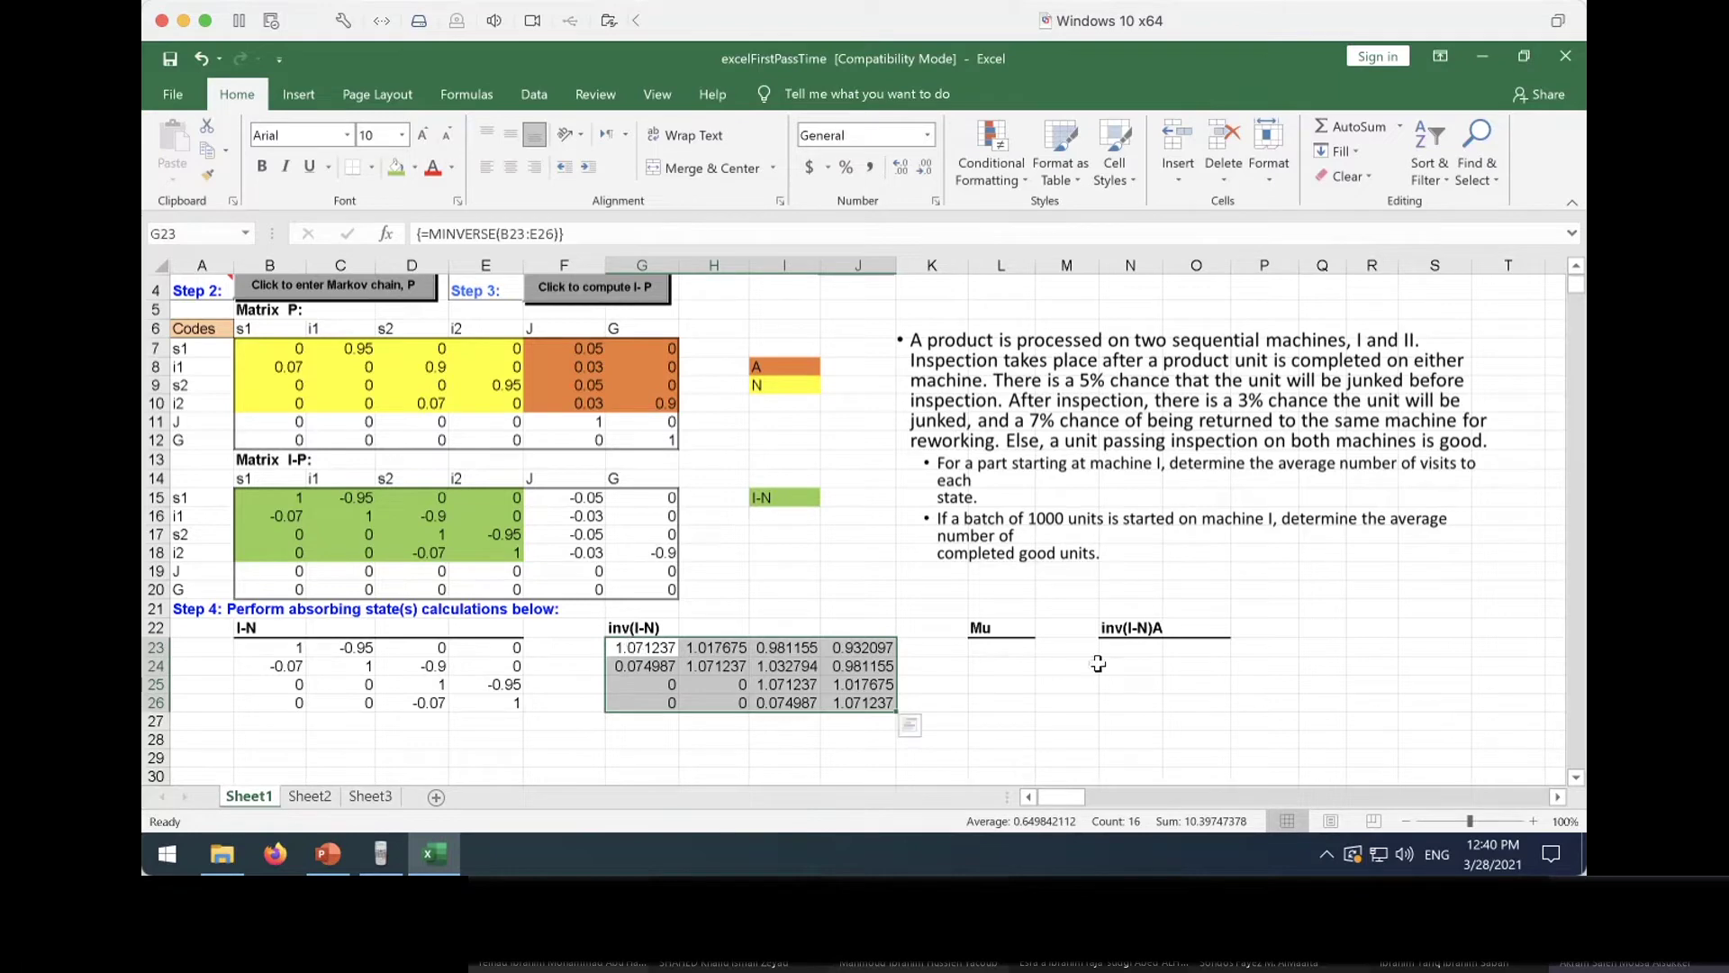
Compute Mu with =SUM(G23:J23) in L23 and fill the formula down to L26
{"action": "left_click_drag", "start_coordinate": [632, 645], "coordinate": [887, 645]}
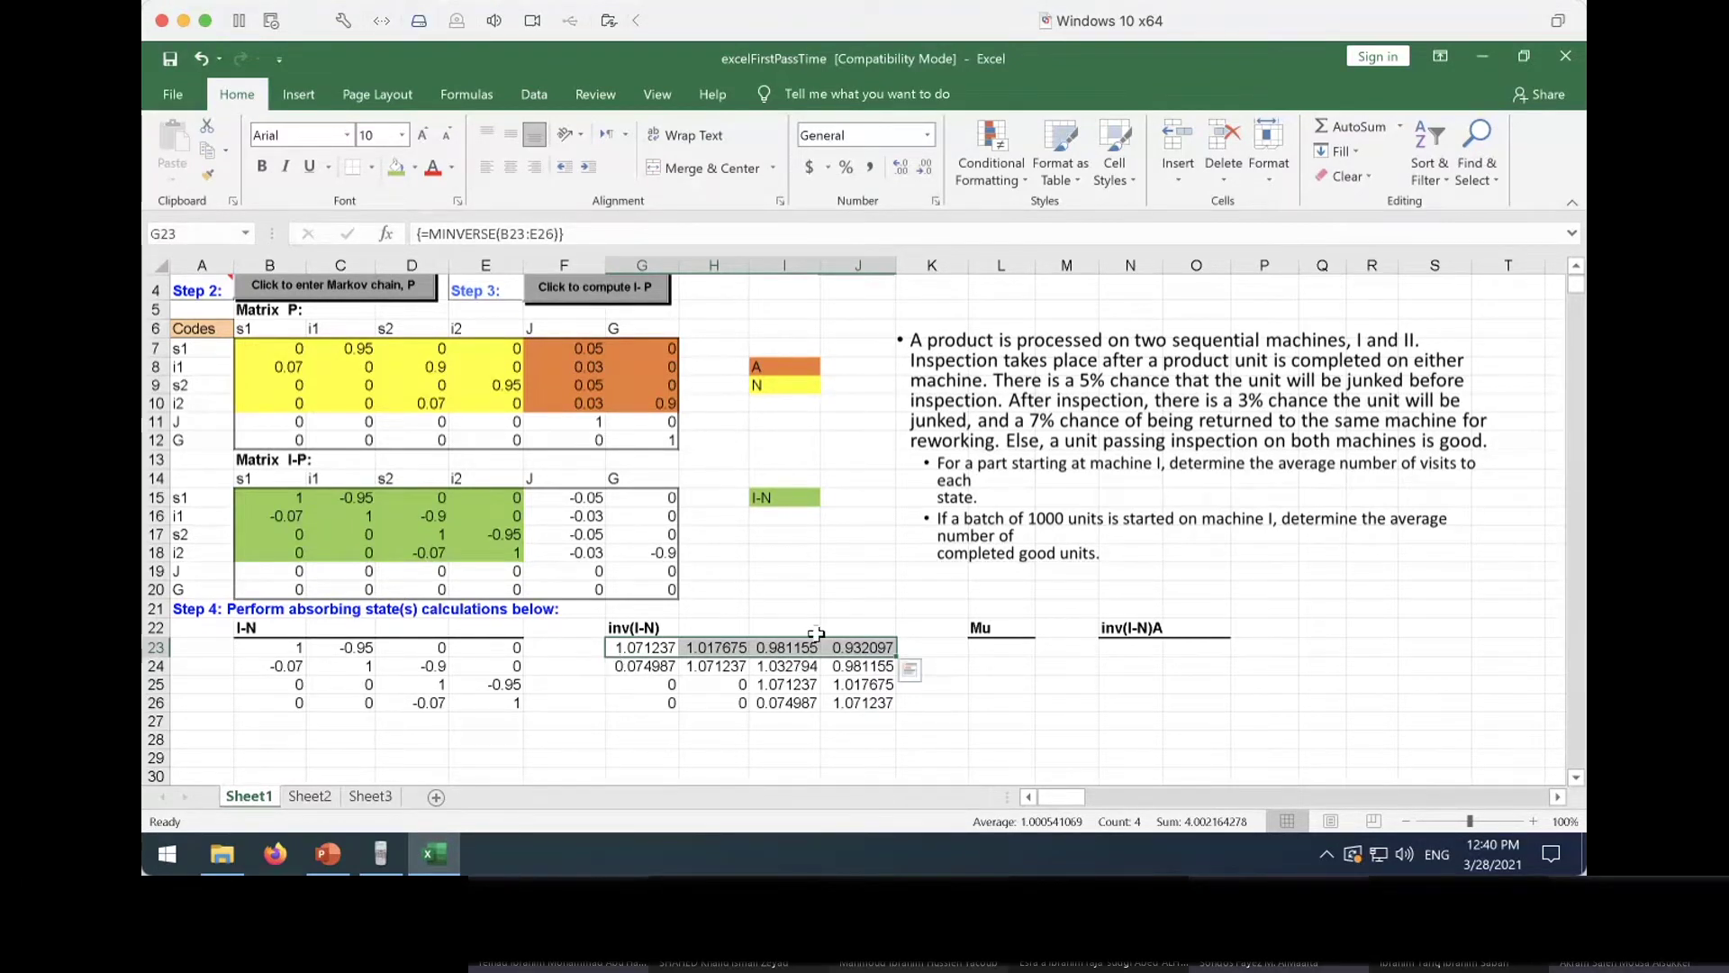
{"action": "left_click", "coordinate": [981, 641]}
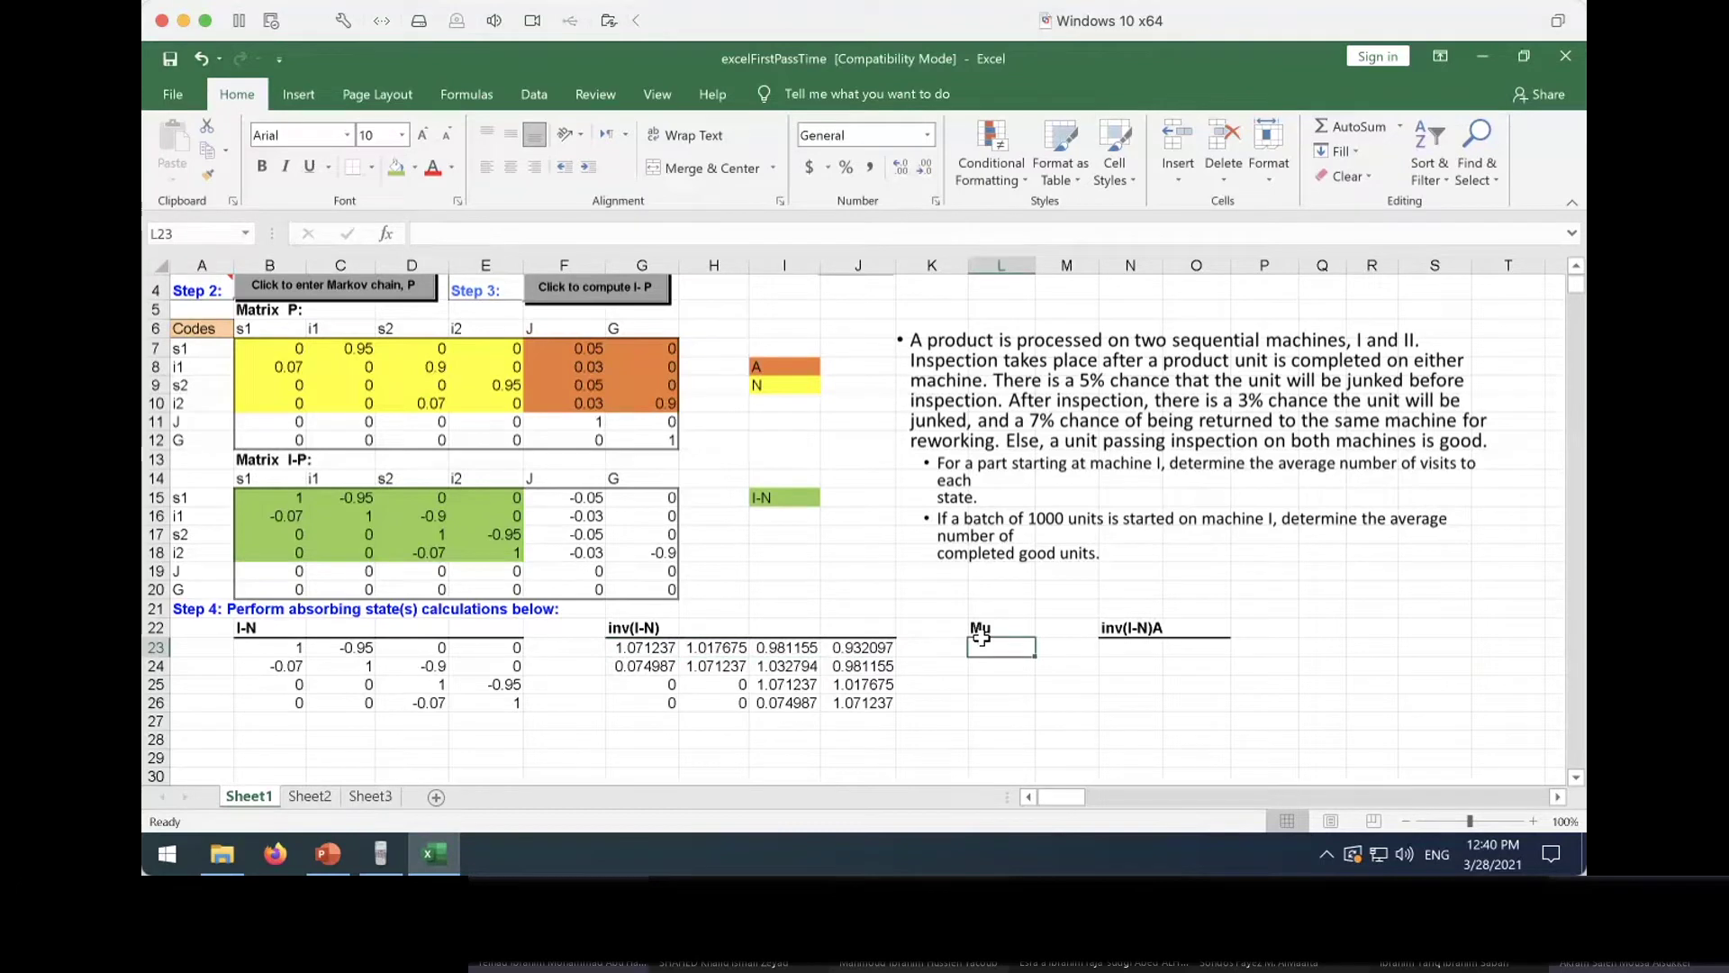
{"action": "type", "text": "=sum("}
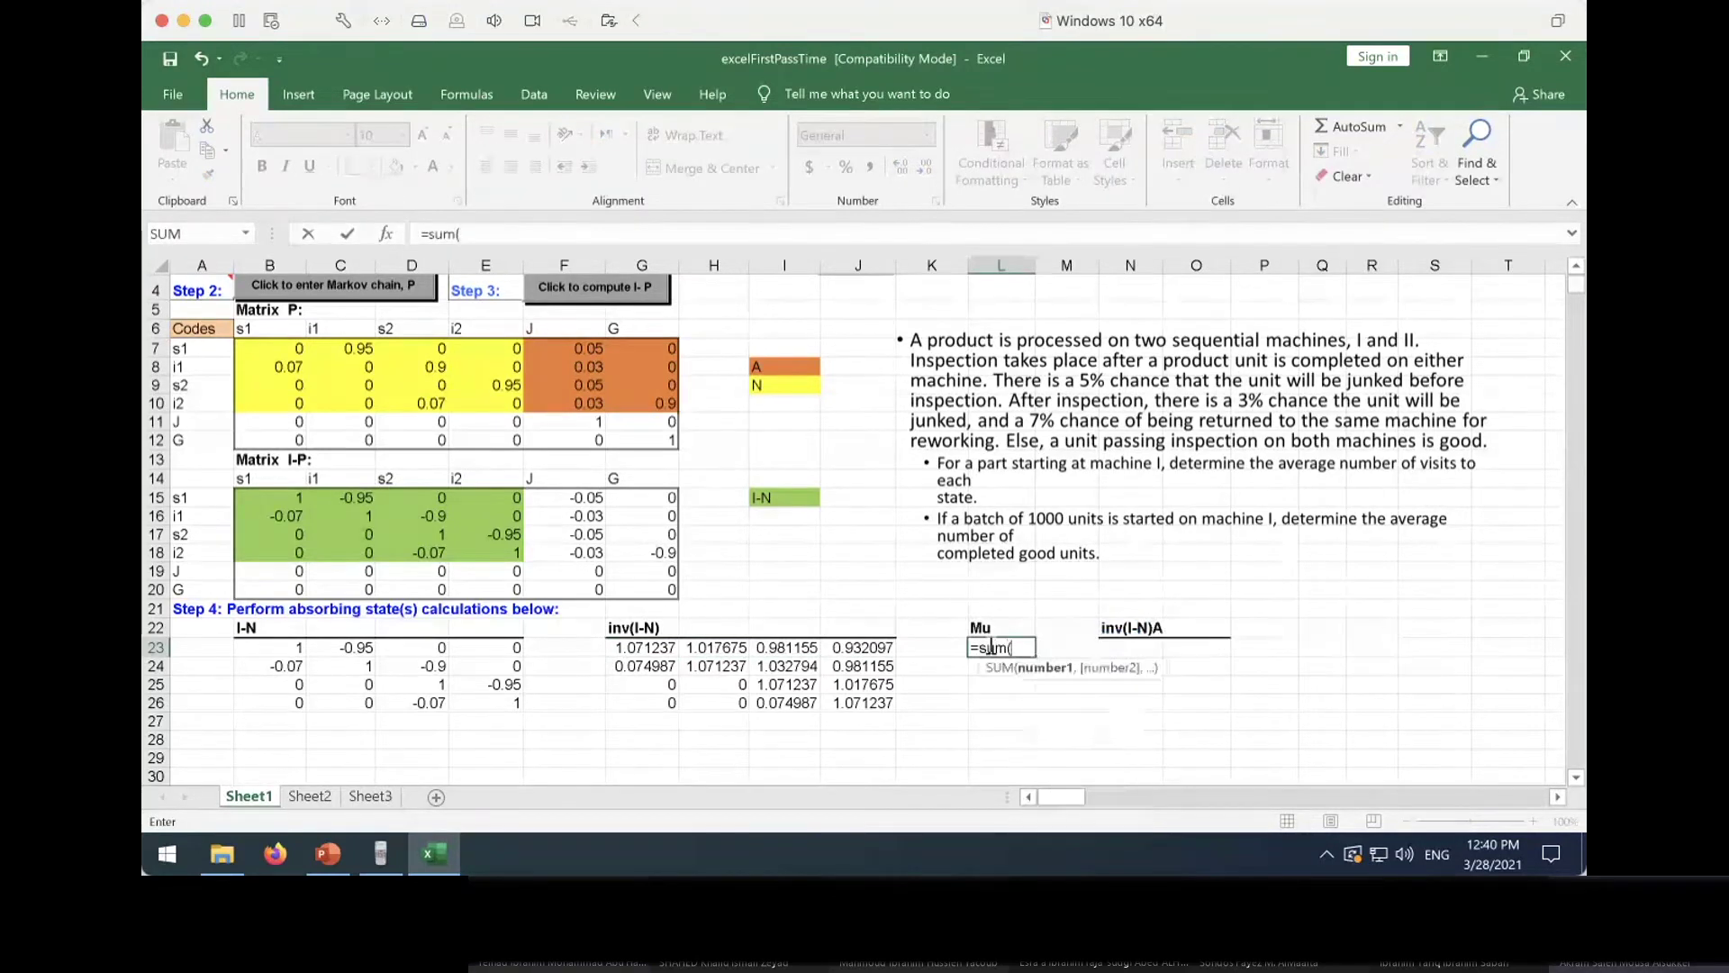
{"action": "left_click_drag", "start_coordinate": [636, 647], "coordinate": [838, 645]}
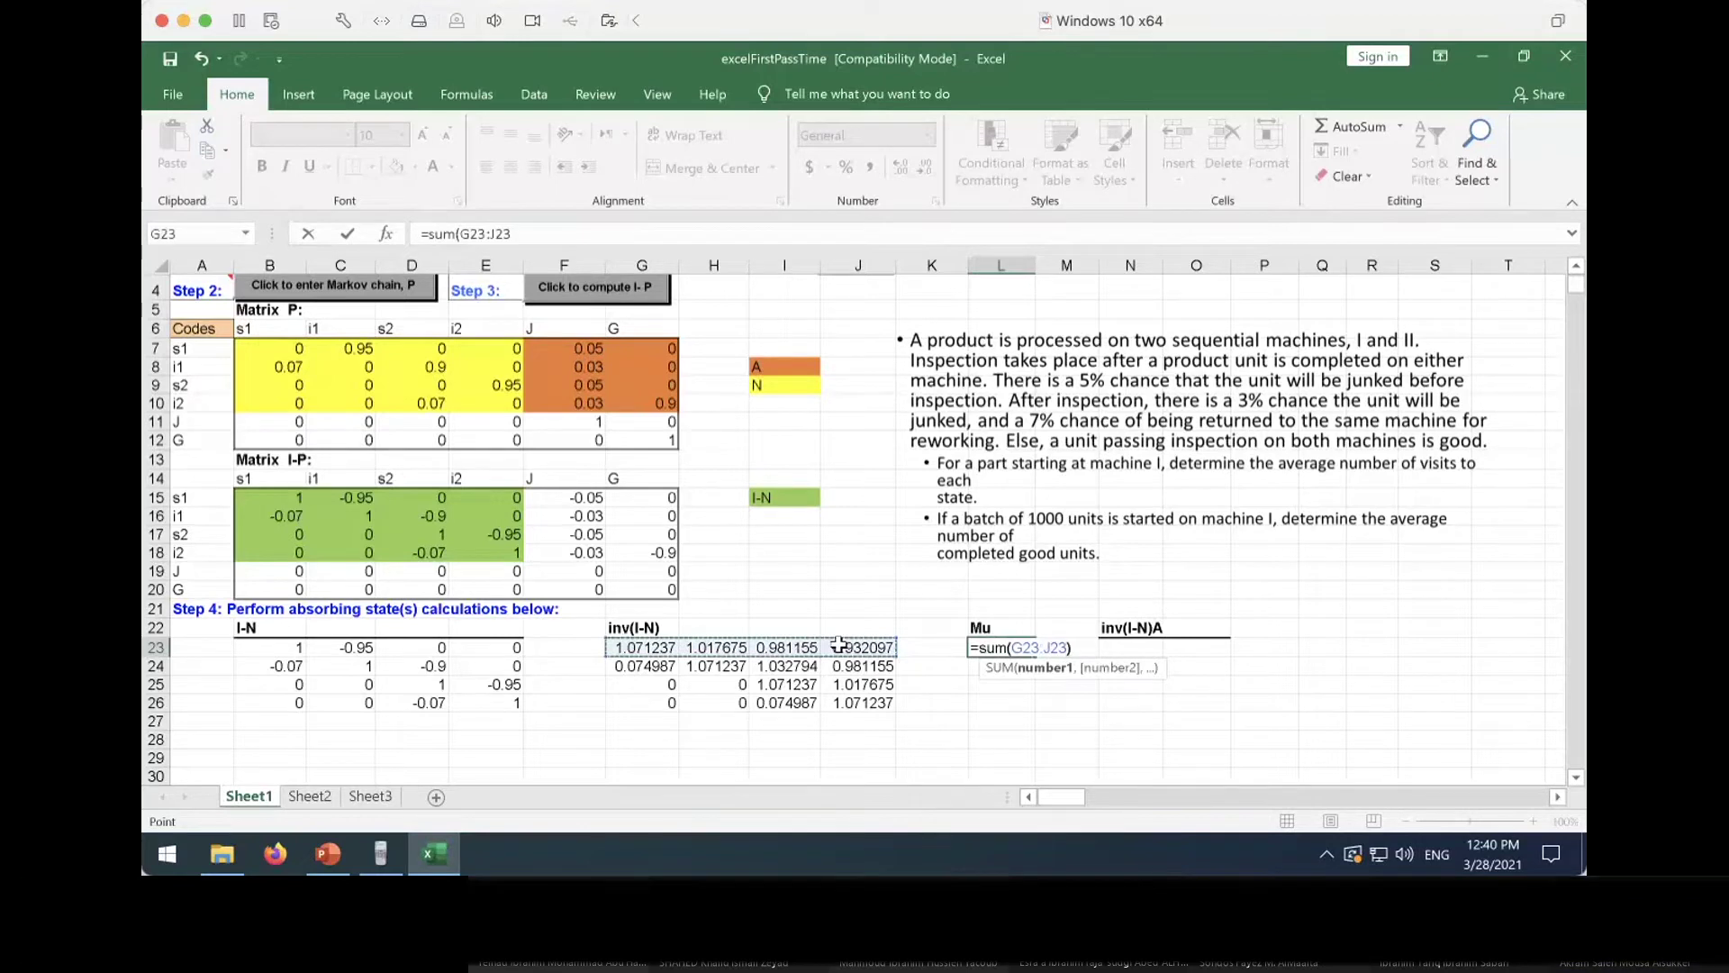
{"action": "key", "text": "Return"}
{"action": "scroll", "coordinate": [715, 650], "scroll_direction": "right", "scroll_amount": 3}
{"action": "scroll", "coordinate": [714, 649], "scroll_direction": "left", "scroll_amount": 3}
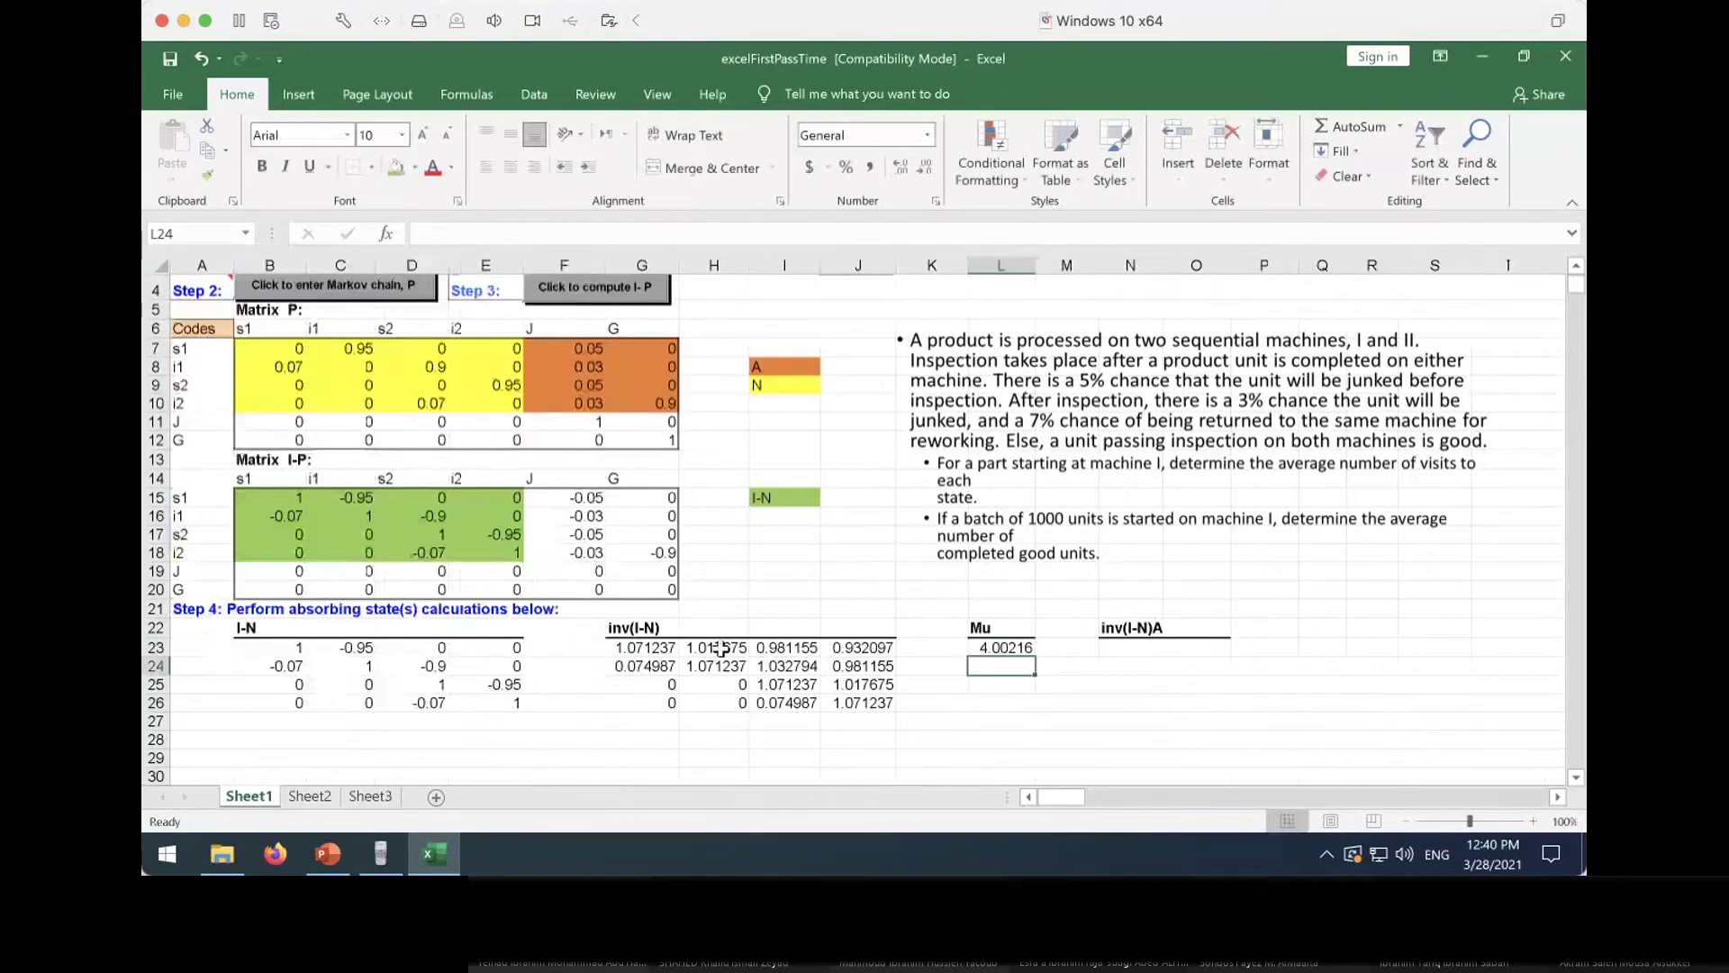
{"action": "left_click", "coordinate": [1027, 648]}
{"action": "left_click_drag", "start_coordinate": [1026, 649], "coordinate": [1028, 704]}
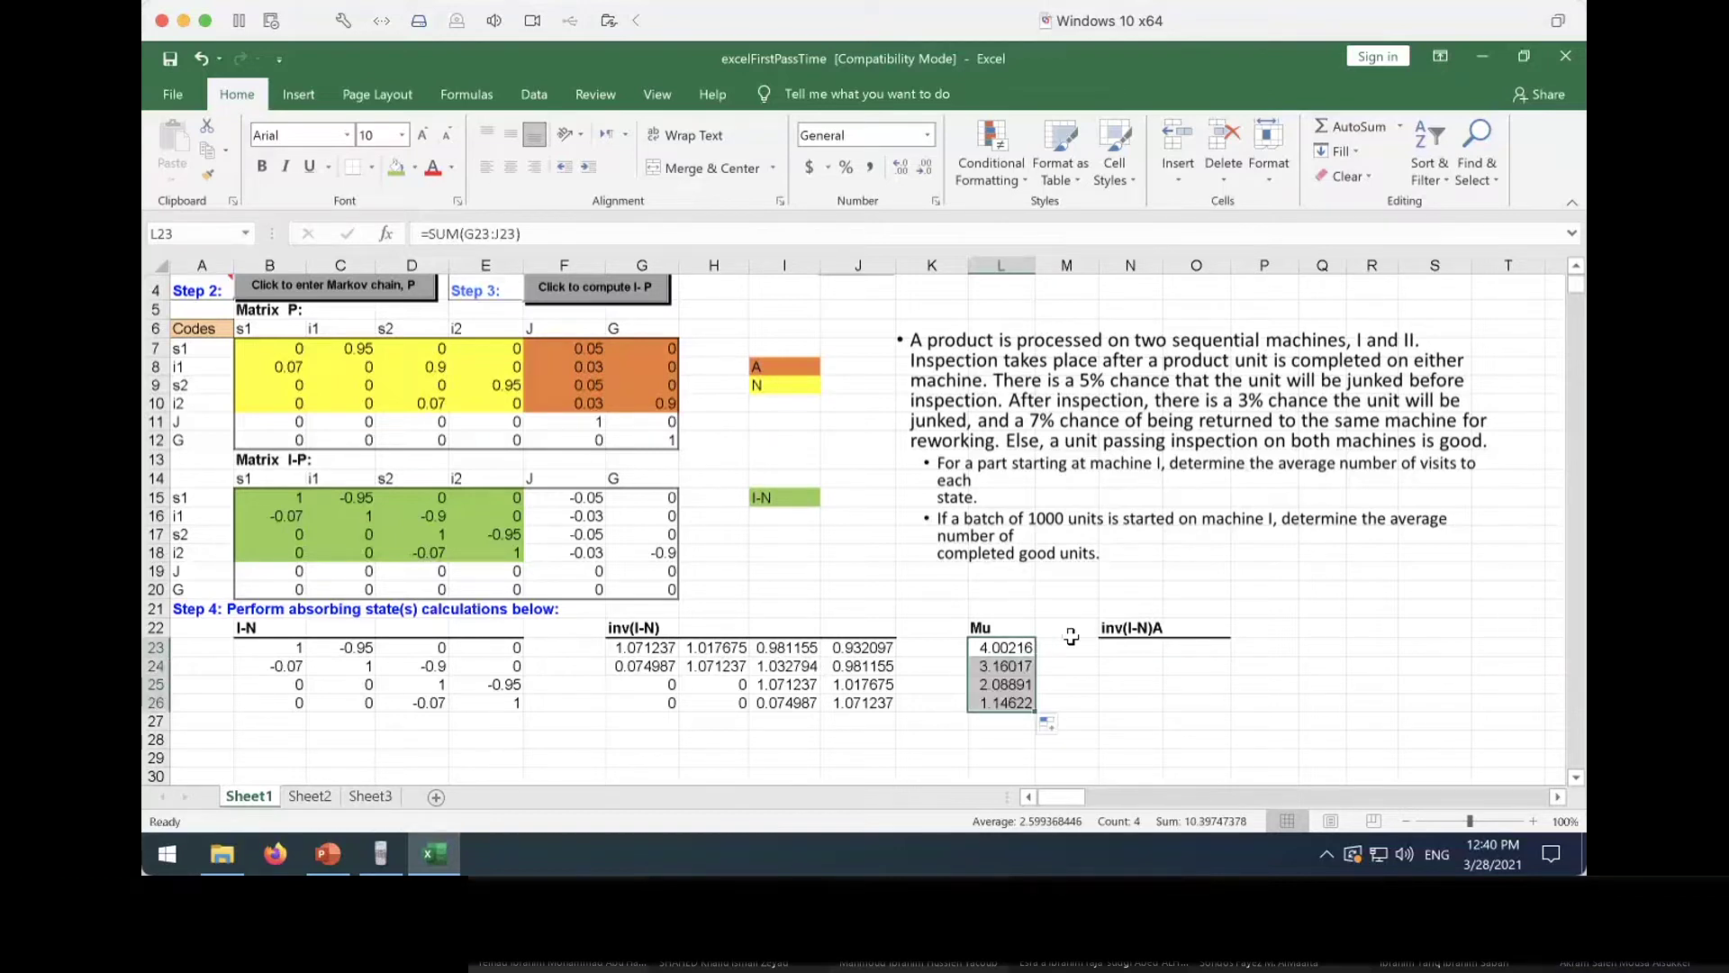
Enter =MMULT(G23:J26,F7:G10) in N23 to multiply inv(I-N) by the orange block A
{"action": "left_click", "coordinate": [1130, 647]}
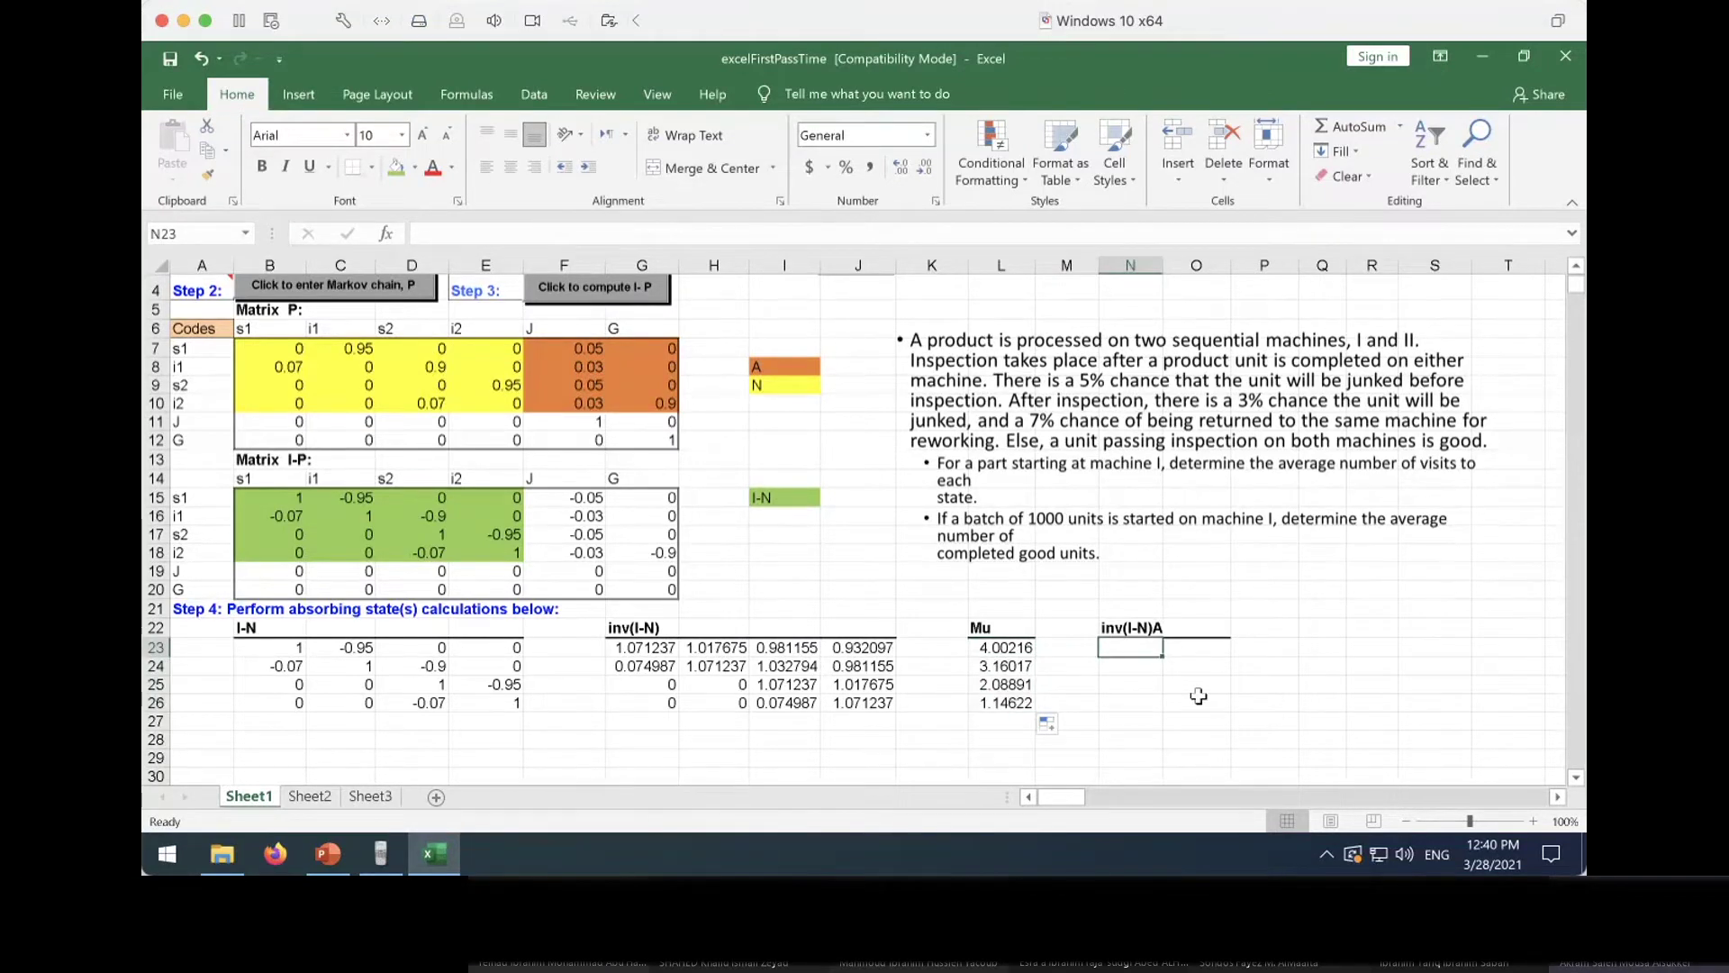
{"action": "left_click_drag", "start_coordinate": [643, 641], "coordinate": [851, 701]}
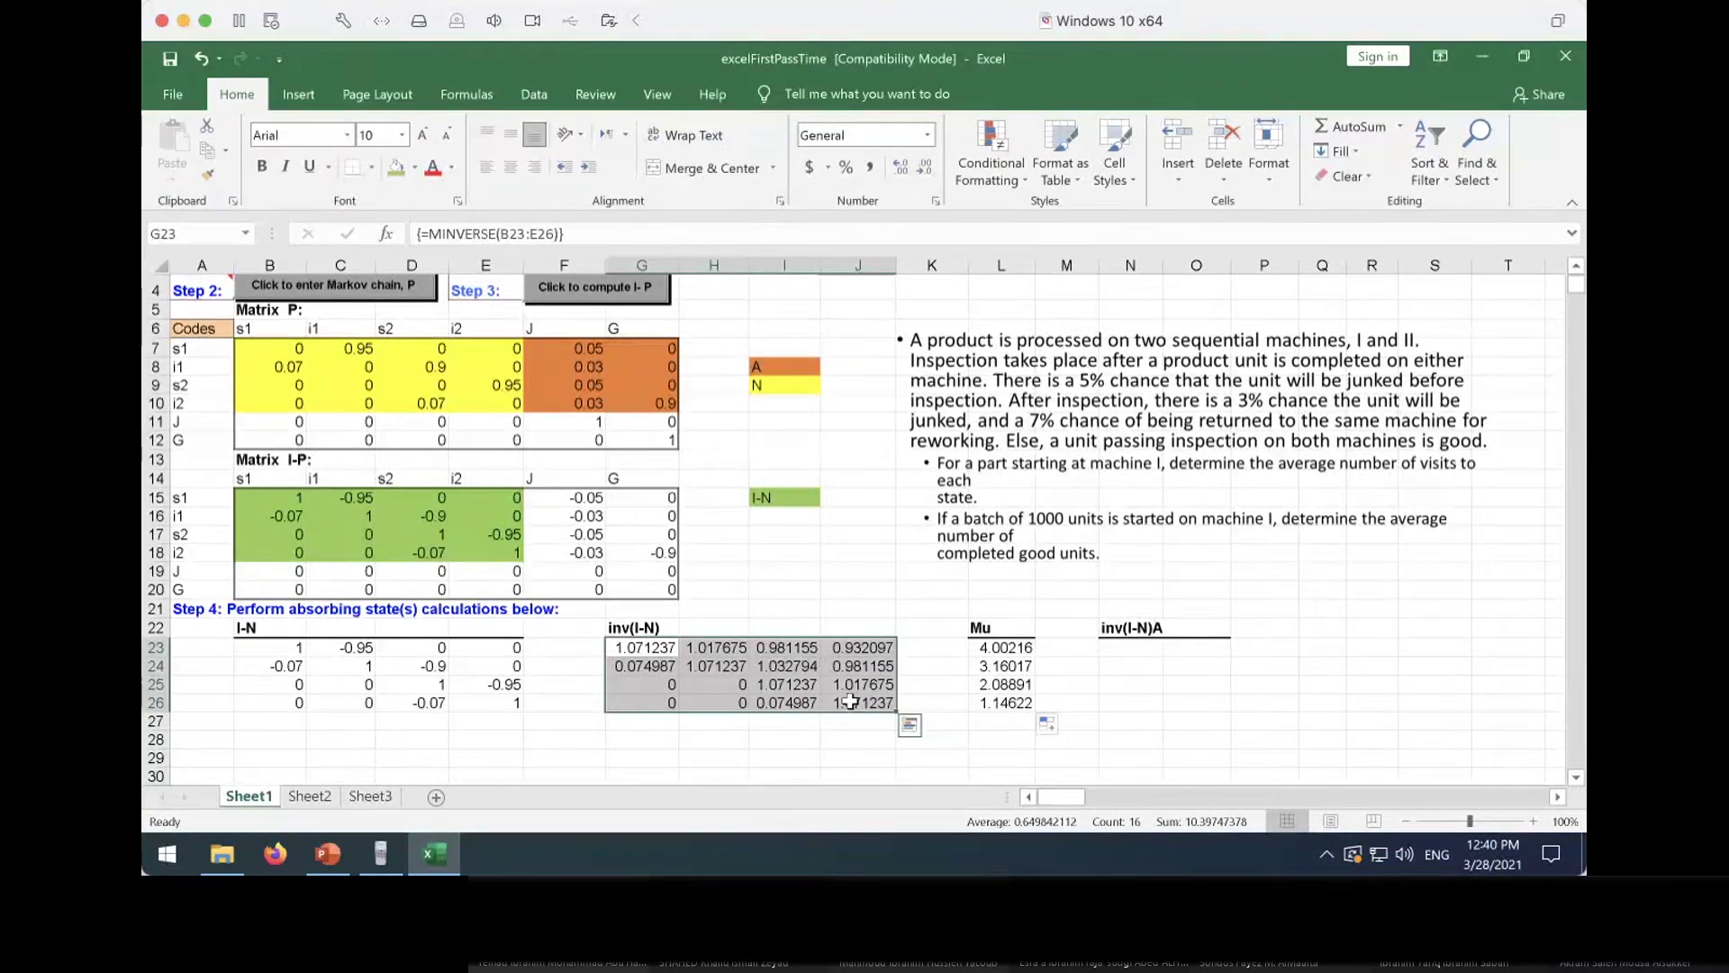
{"action": "left_click_drag", "start_coordinate": [547, 346], "coordinate": [671, 403]}
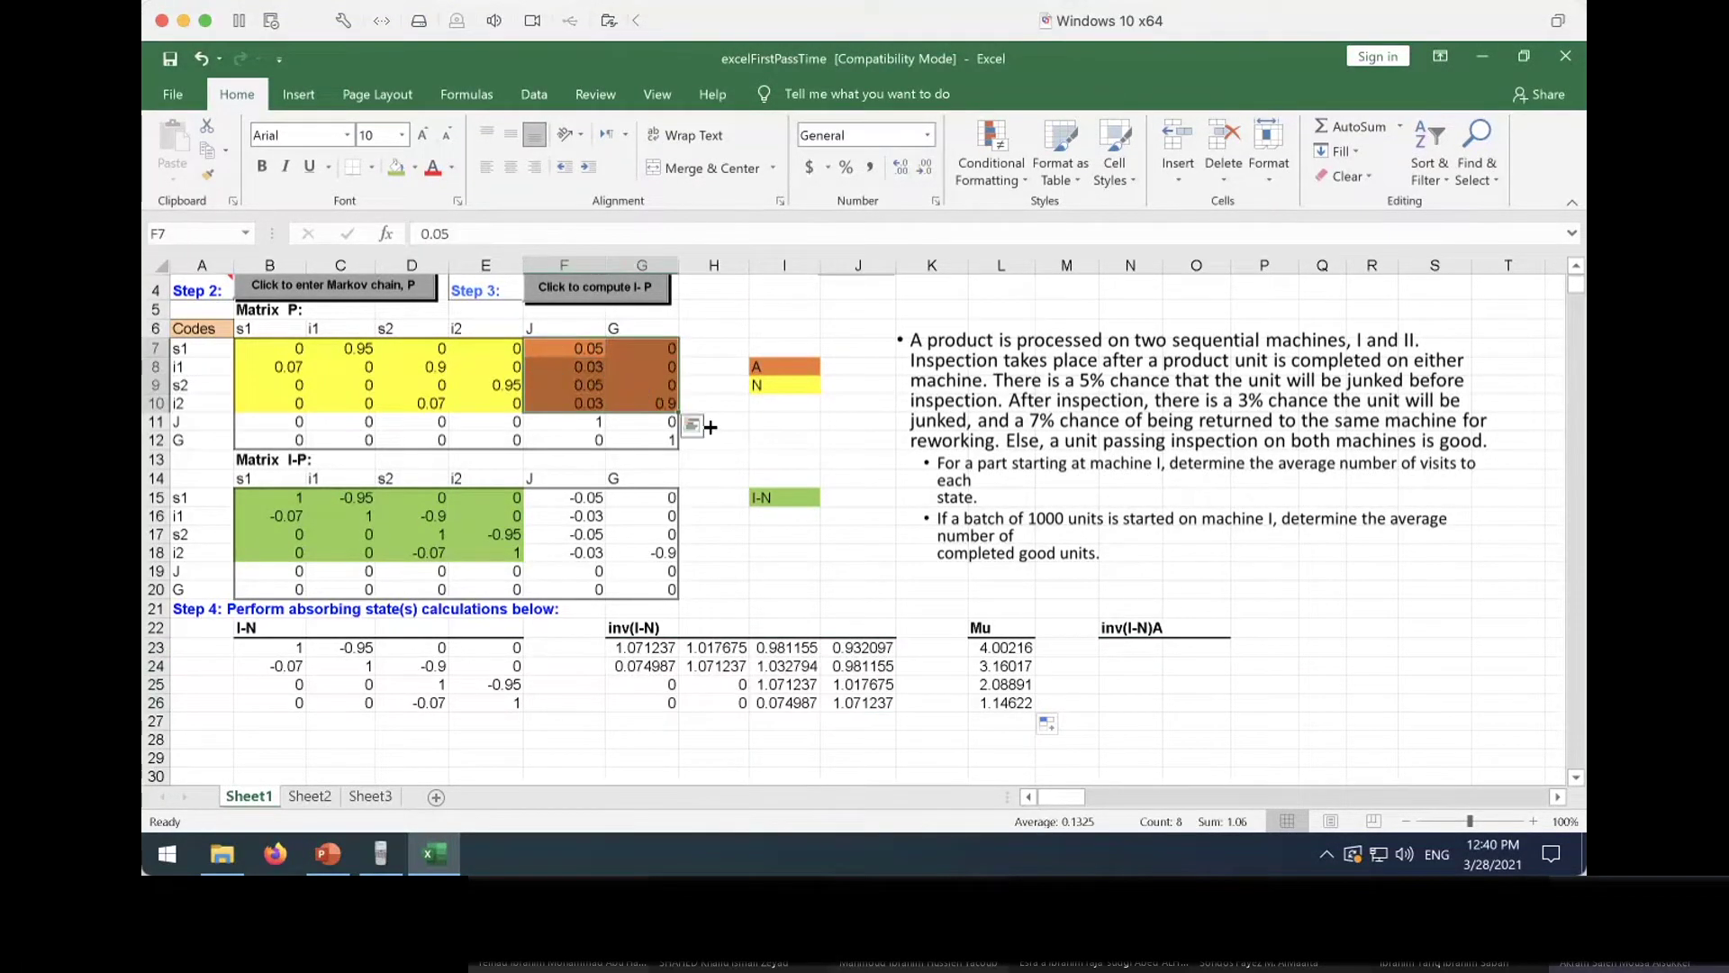
{"action": "left_click", "coordinate": [1135, 645]}
{"action": "type", "text": "=mm"}
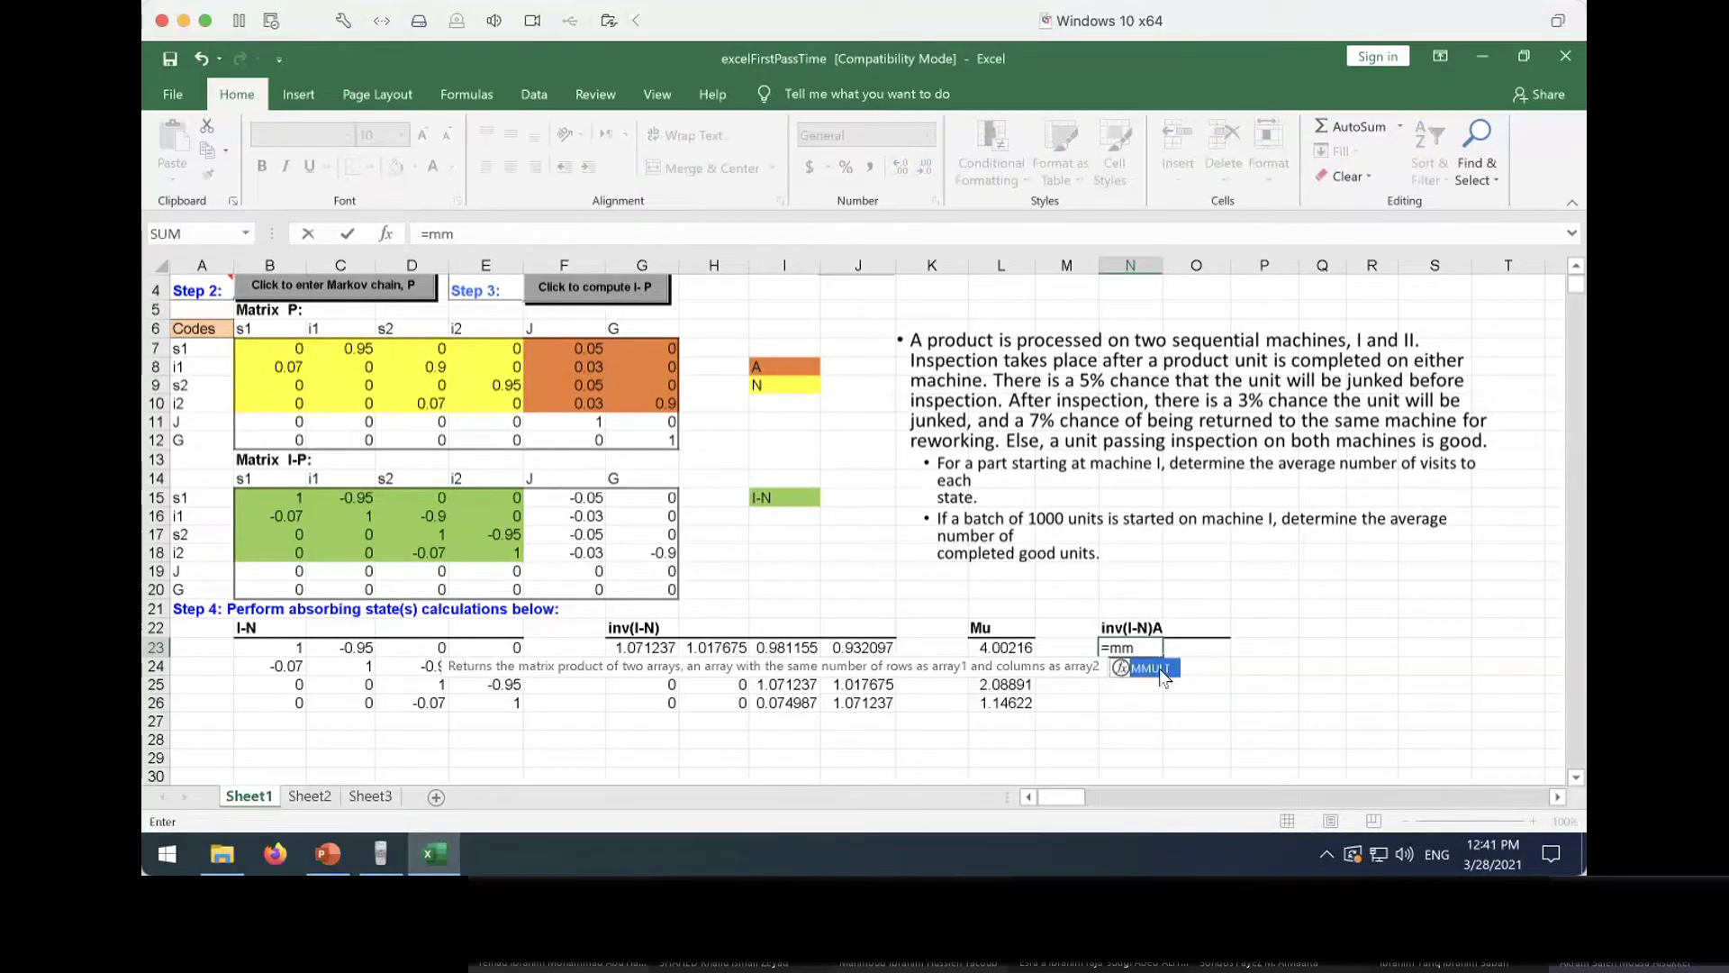
{"action": "double_click", "coordinate": [1160, 669]}
{"action": "left_click_drag", "start_coordinate": [635, 646], "coordinate": [833, 701]}
{"action": "type", "text": ","}
{"action": "left_click_drag", "start_coordinate": [556, 342], "coordinate": [636, 398]}
{"action": "key", "text": "Return"}
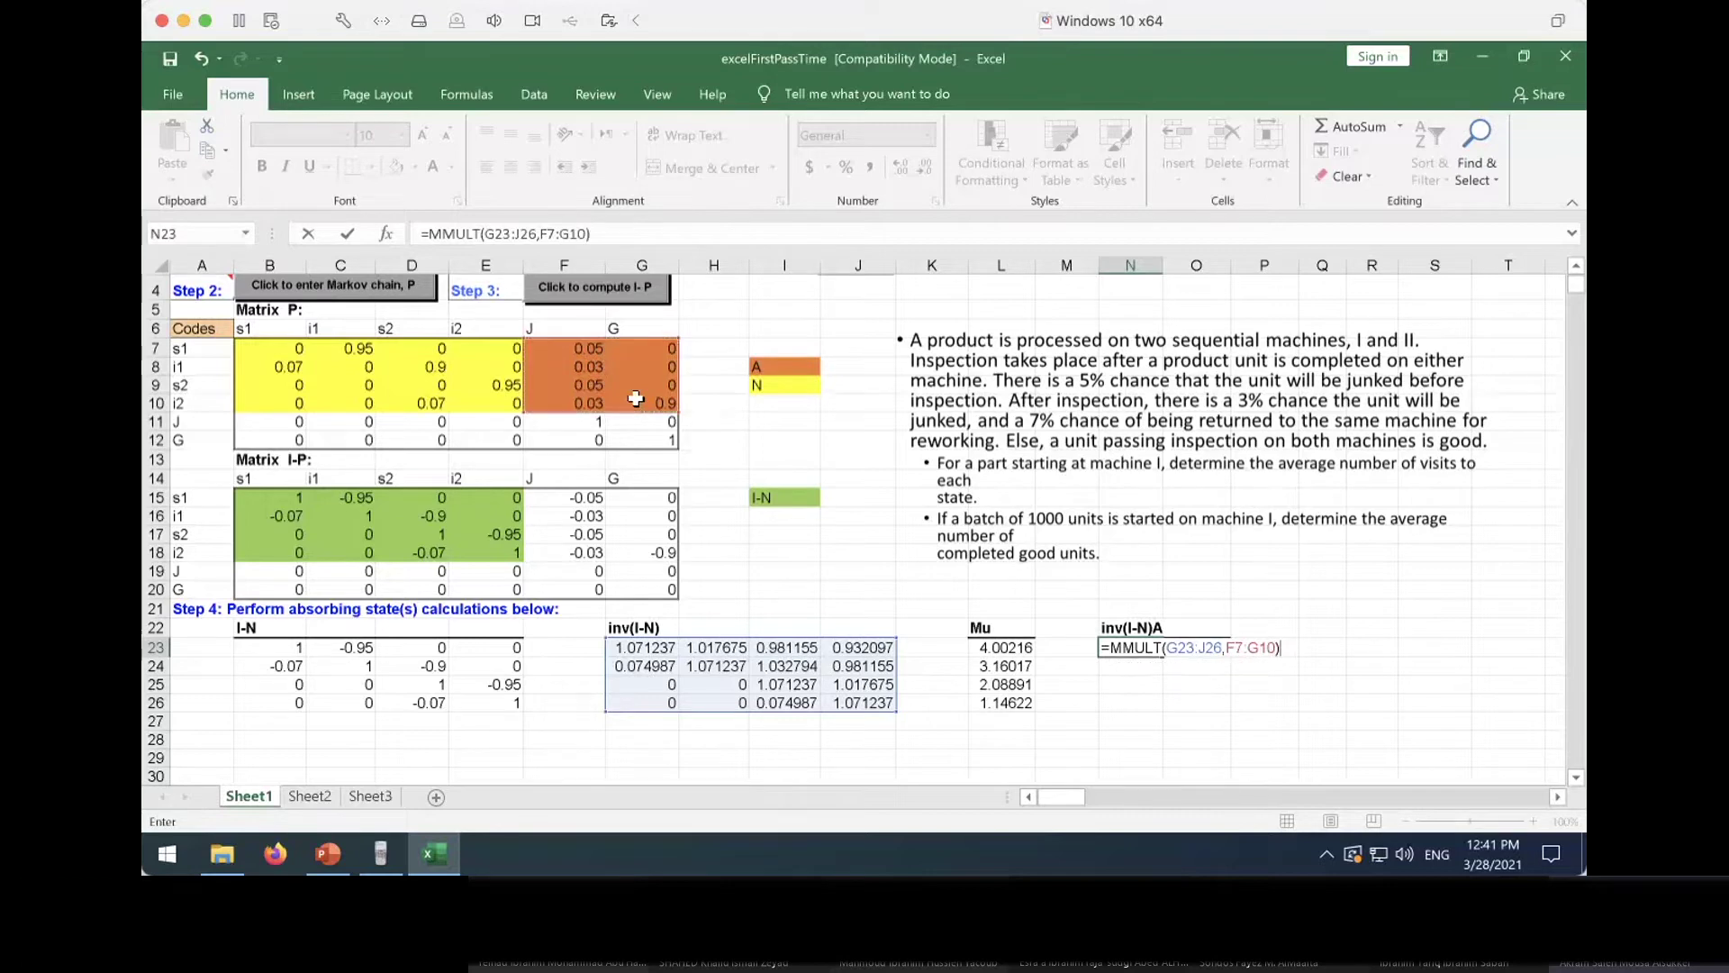
Extend the MMULT formula in N23 over N23:O26 as an array formula
{"action": "left_click_drag", "start_coordinate": [1121, 647], "coordinate": [1179, 698]}
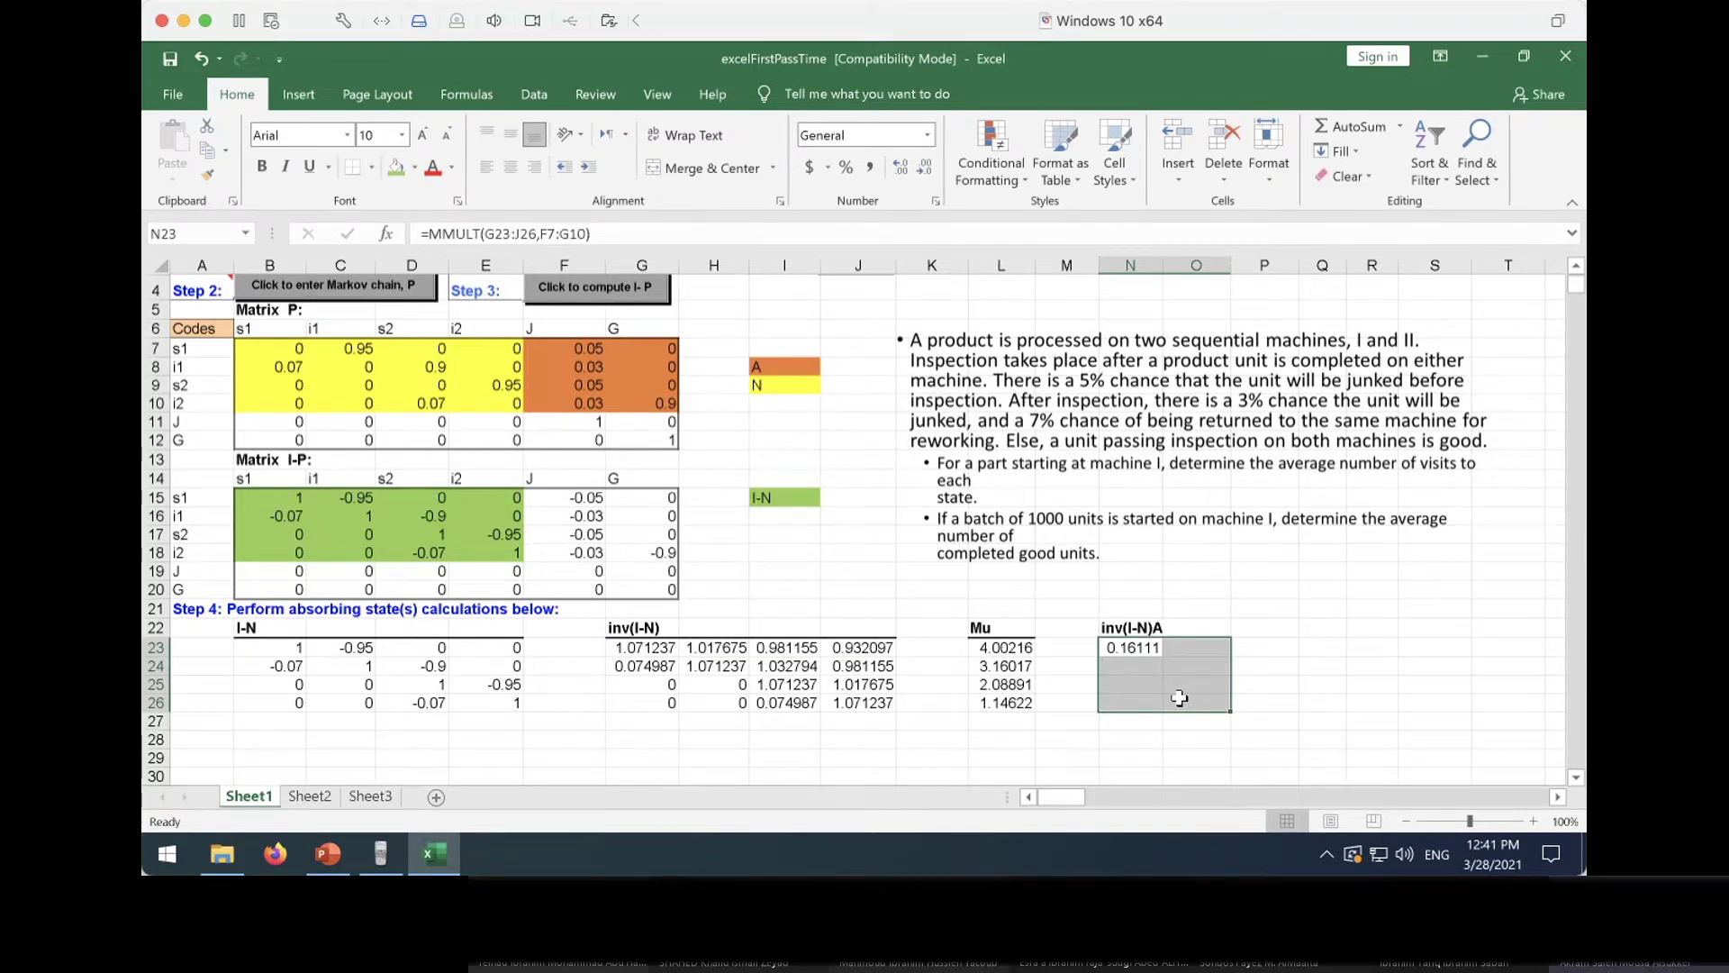
{"action": "key", "text": "F2"}
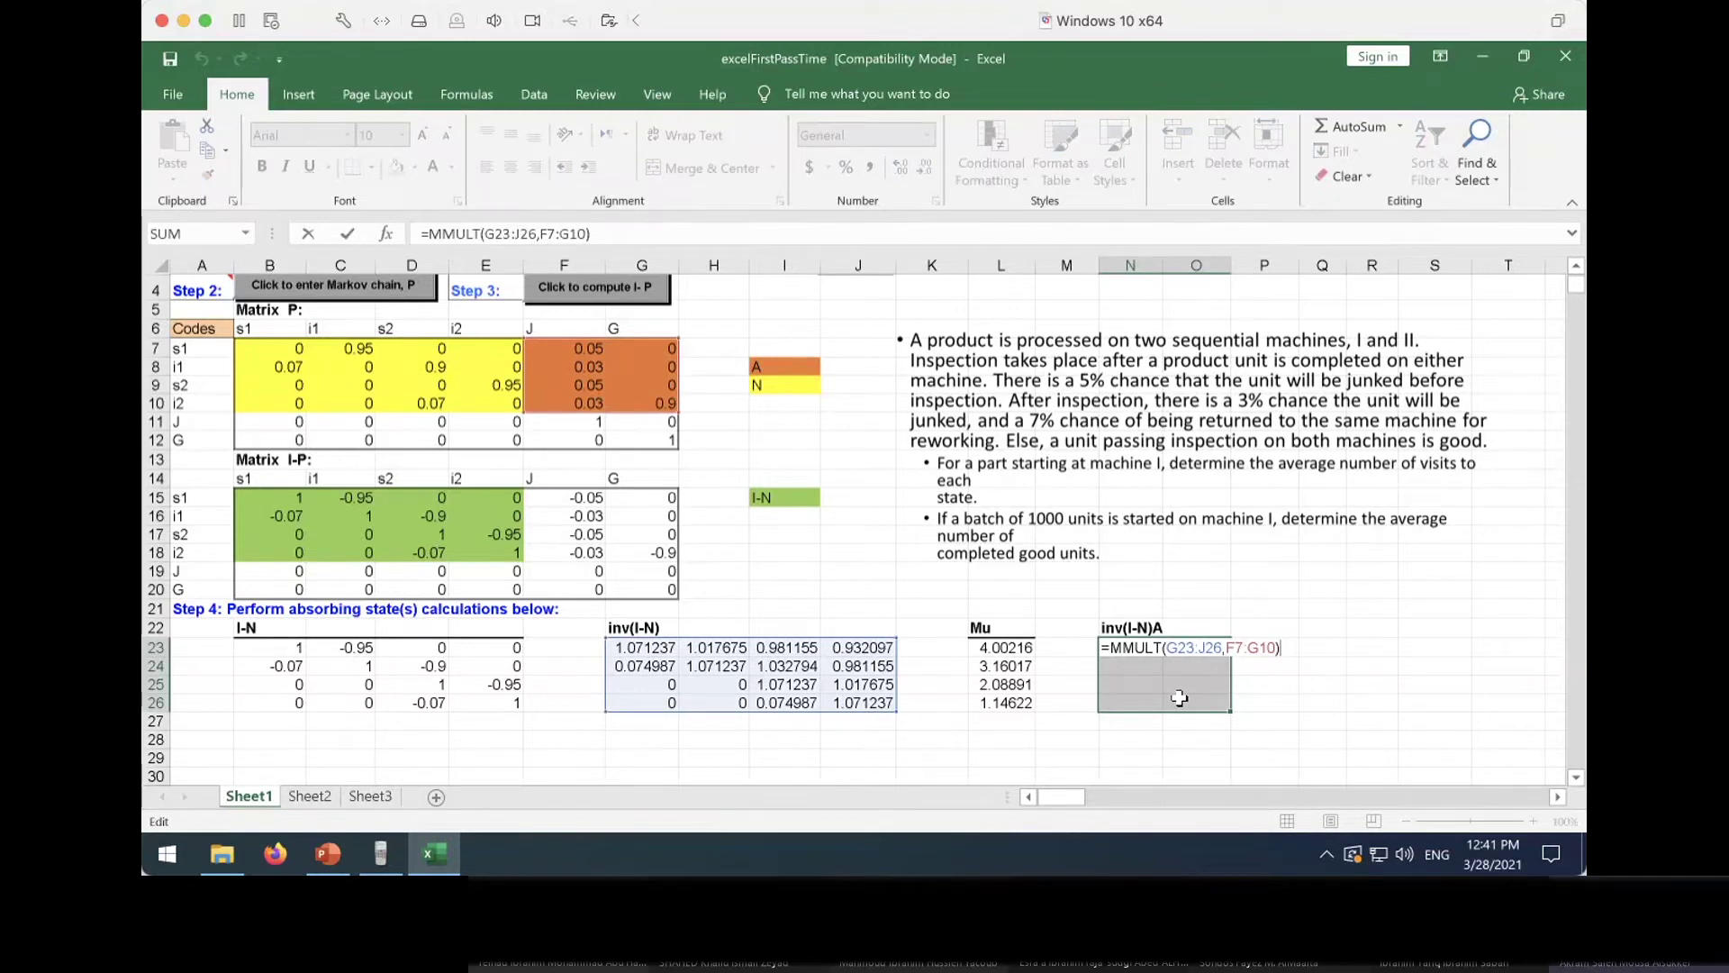
{"action": "key", "text": "ctrl+shift+Return"}
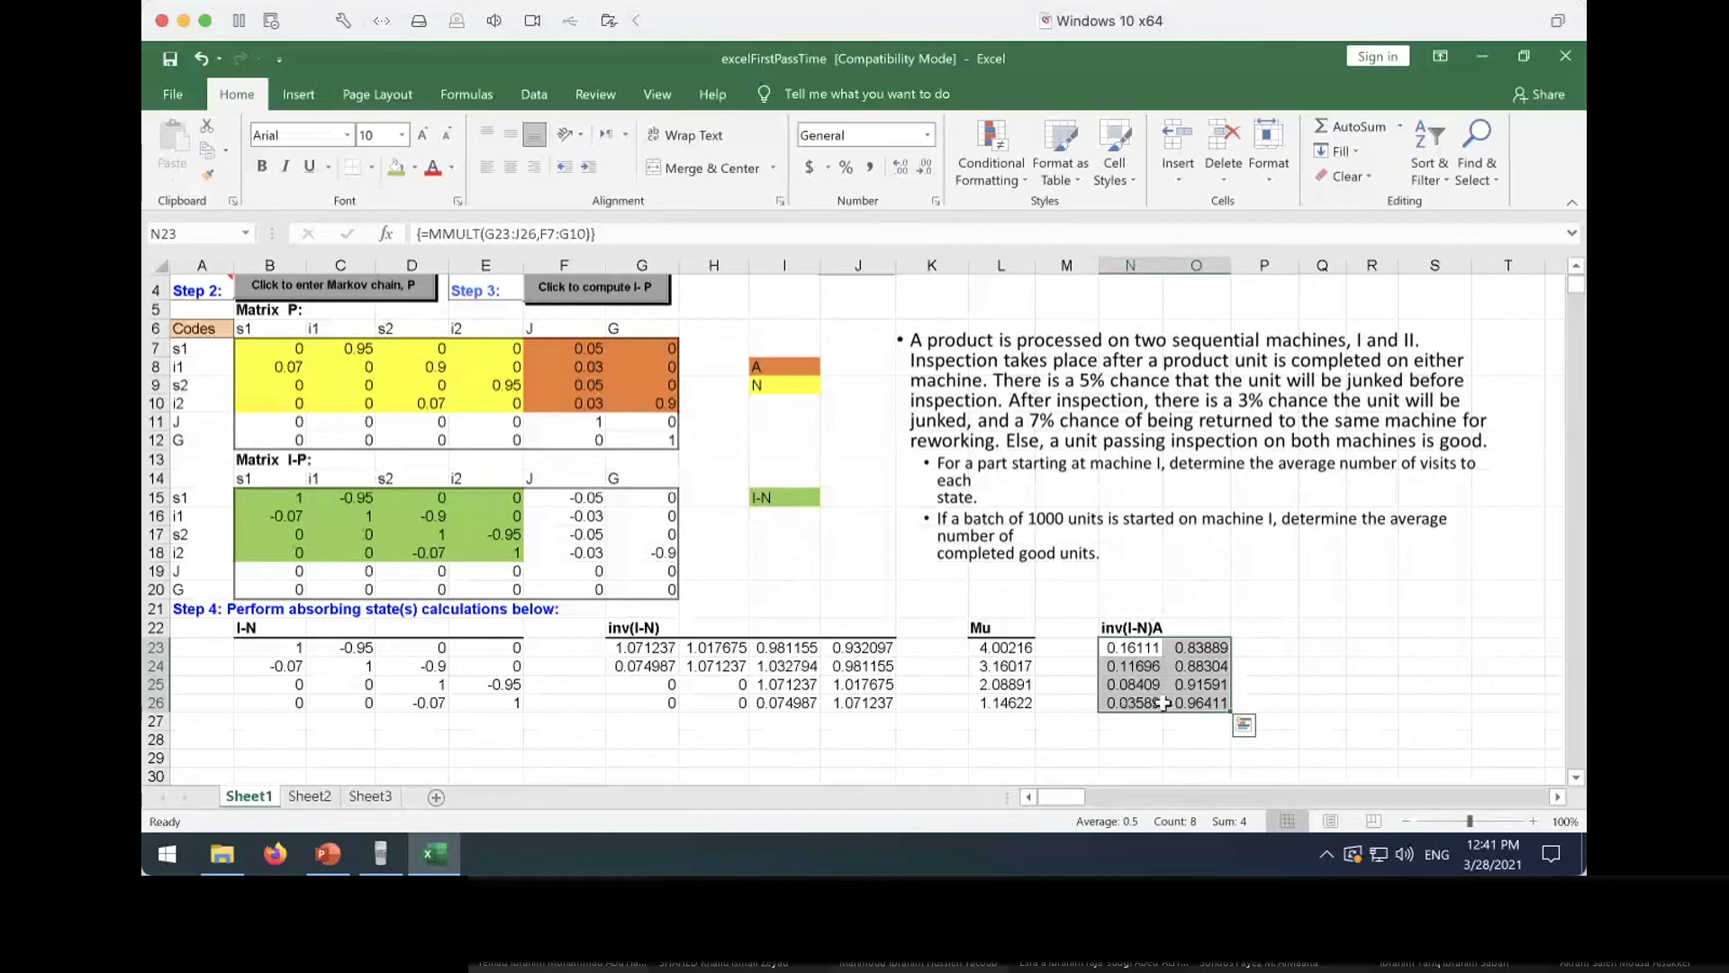
Copy the J and G headings from F6:G6 and paste them as values into N21:O21 above inv(I-N)A
{"action": "left_click", "coordinate": [1059, 638]}
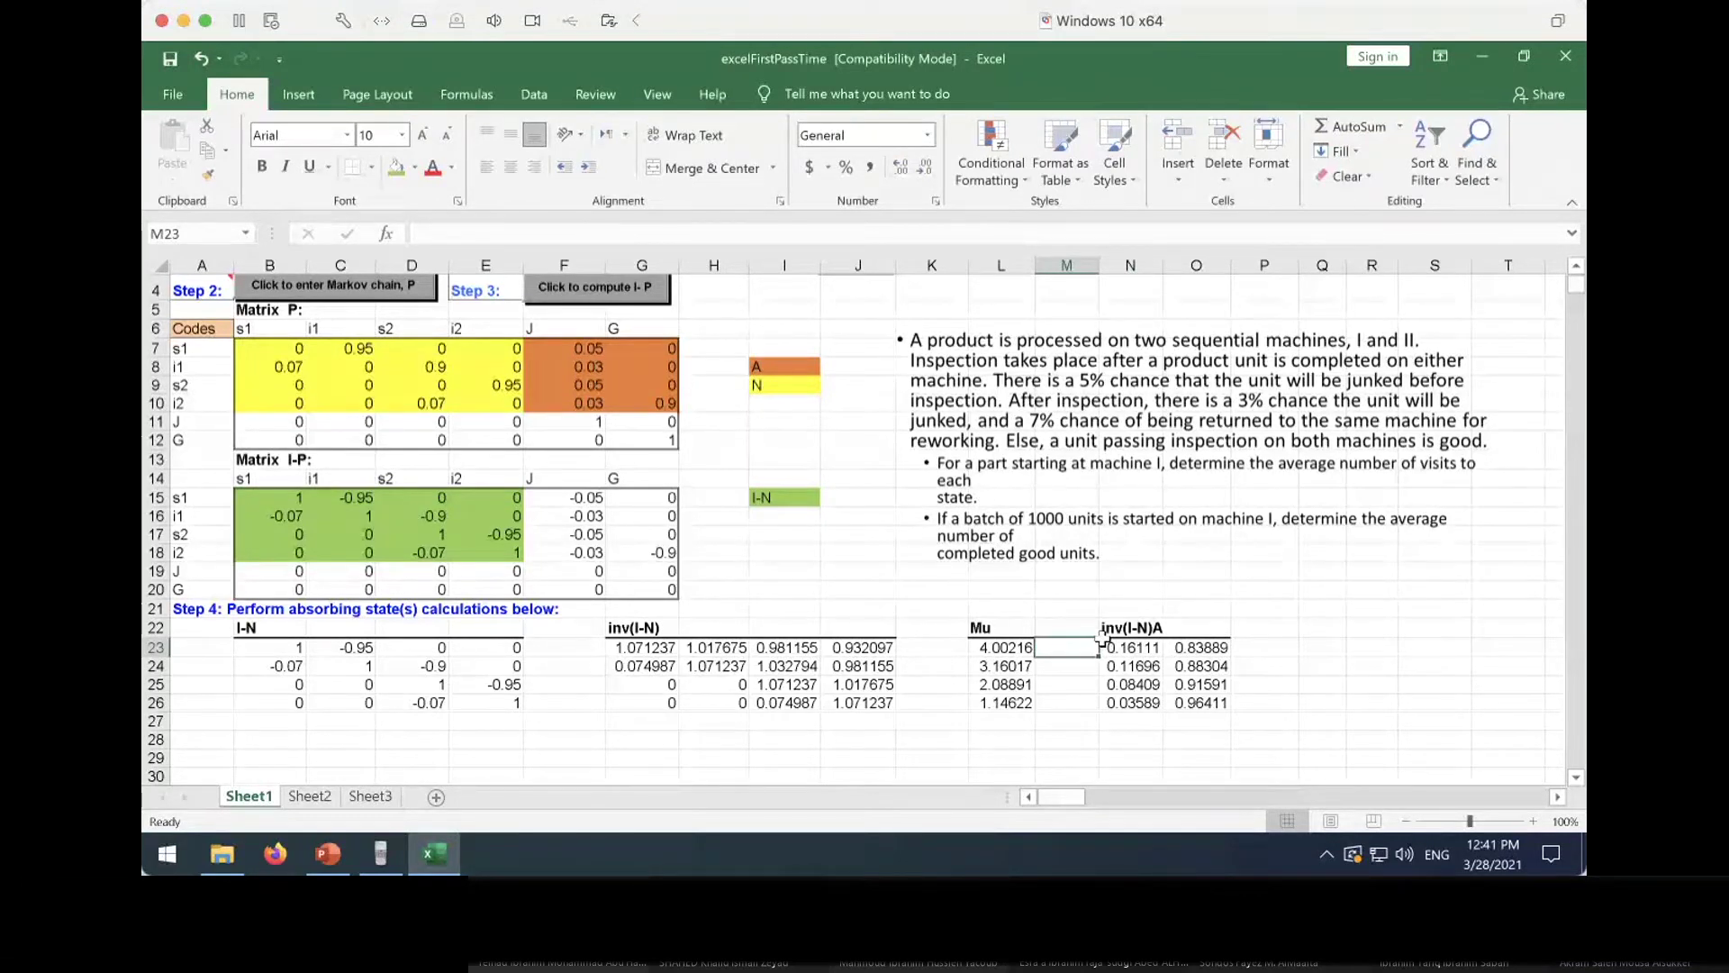
{"action": "left_click_drag", "start_coordinate": [531, 328], "coordinate": [625, 319]}
{"action": "right_click", "coordinate": [625, 319]}
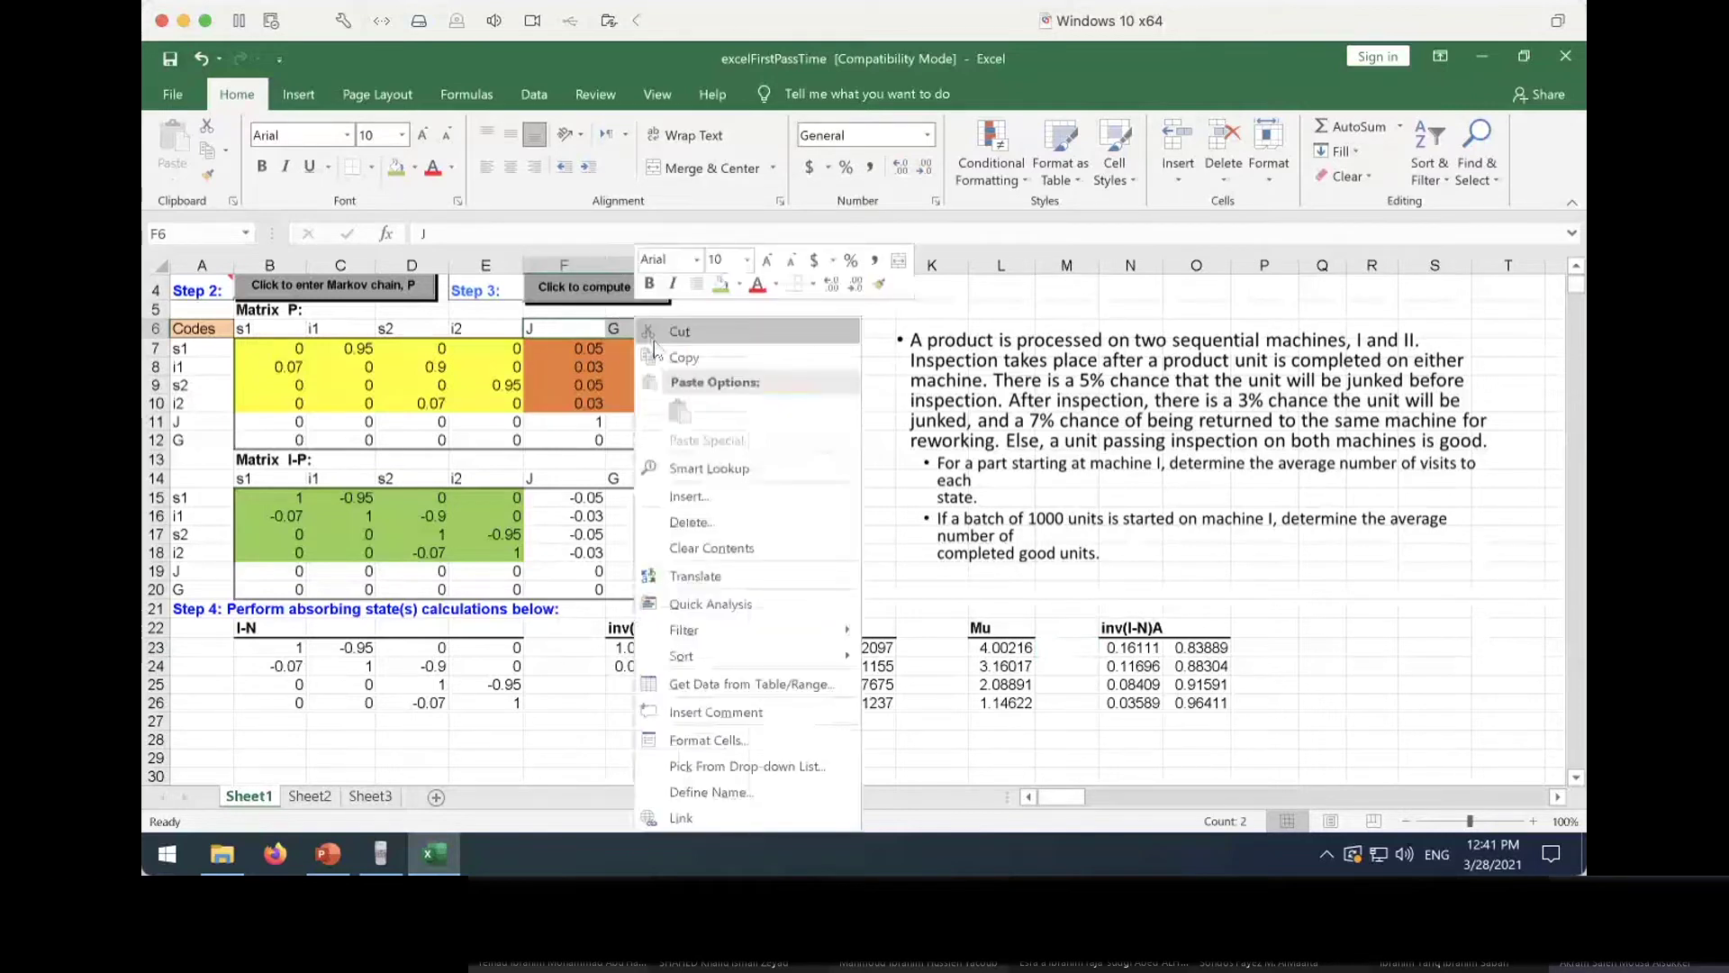
{"action": "left_click", "coordinate": [671, 255]}
{"action": "left_click", "coordinate": [1158, 601]}
{"action": "key", "text": "shift+Right"}
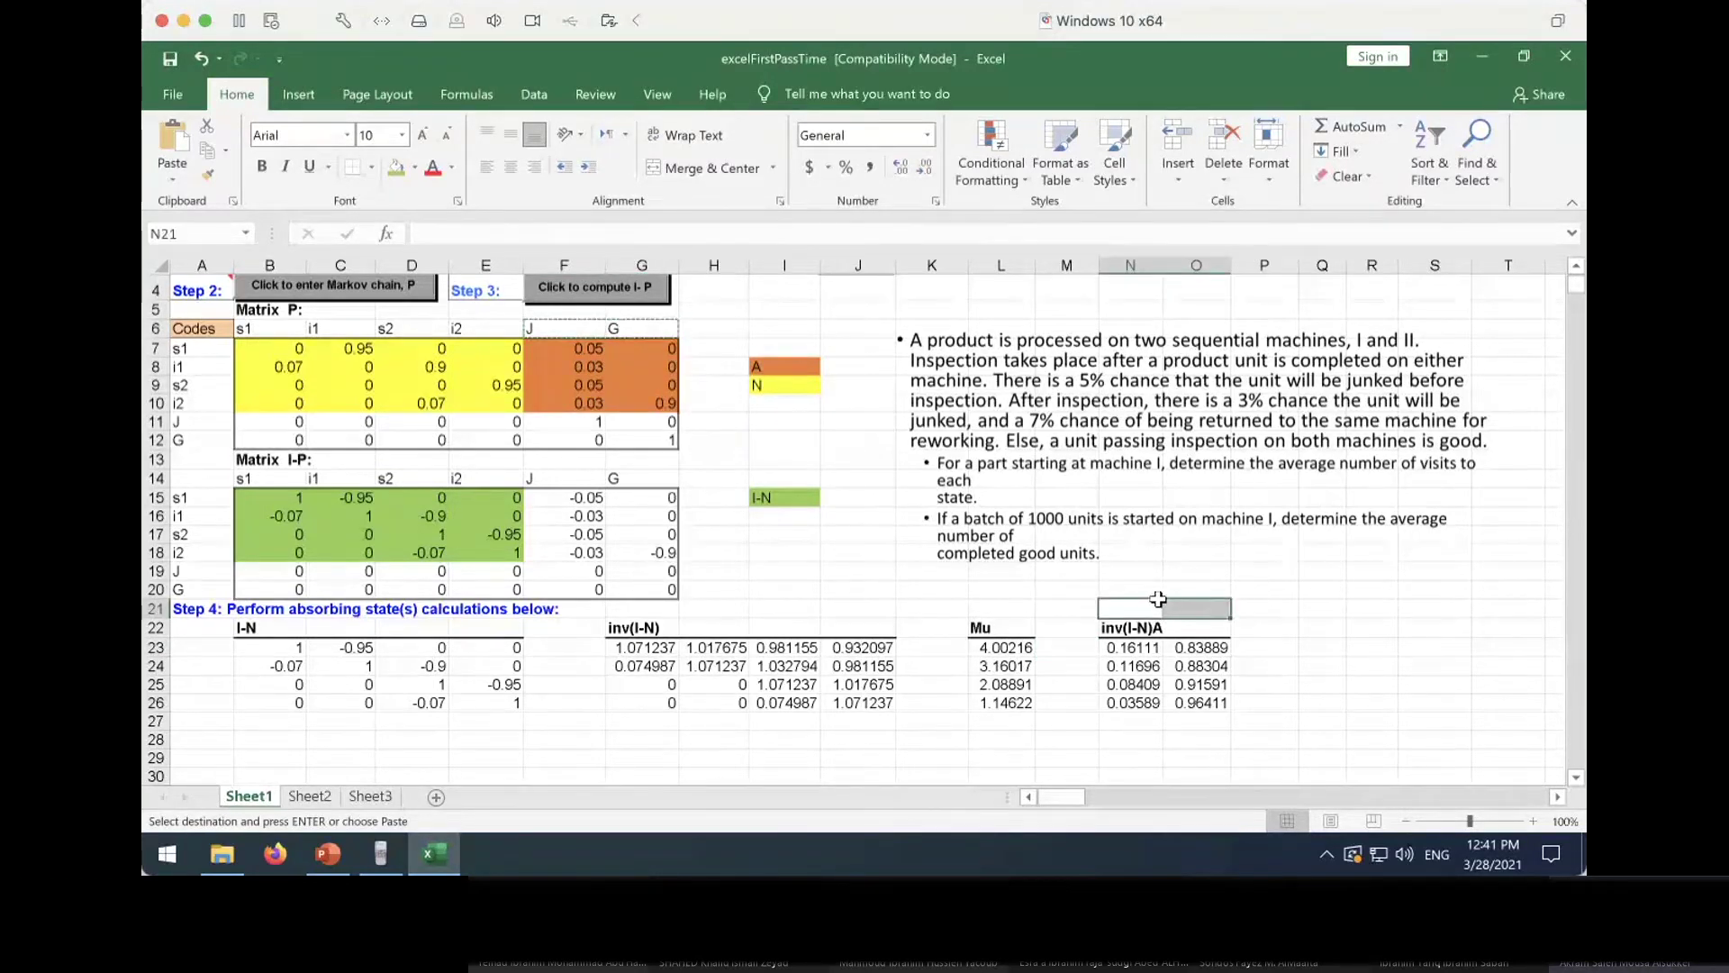
{"action": "left_click", "coordinate": [172, 178]}
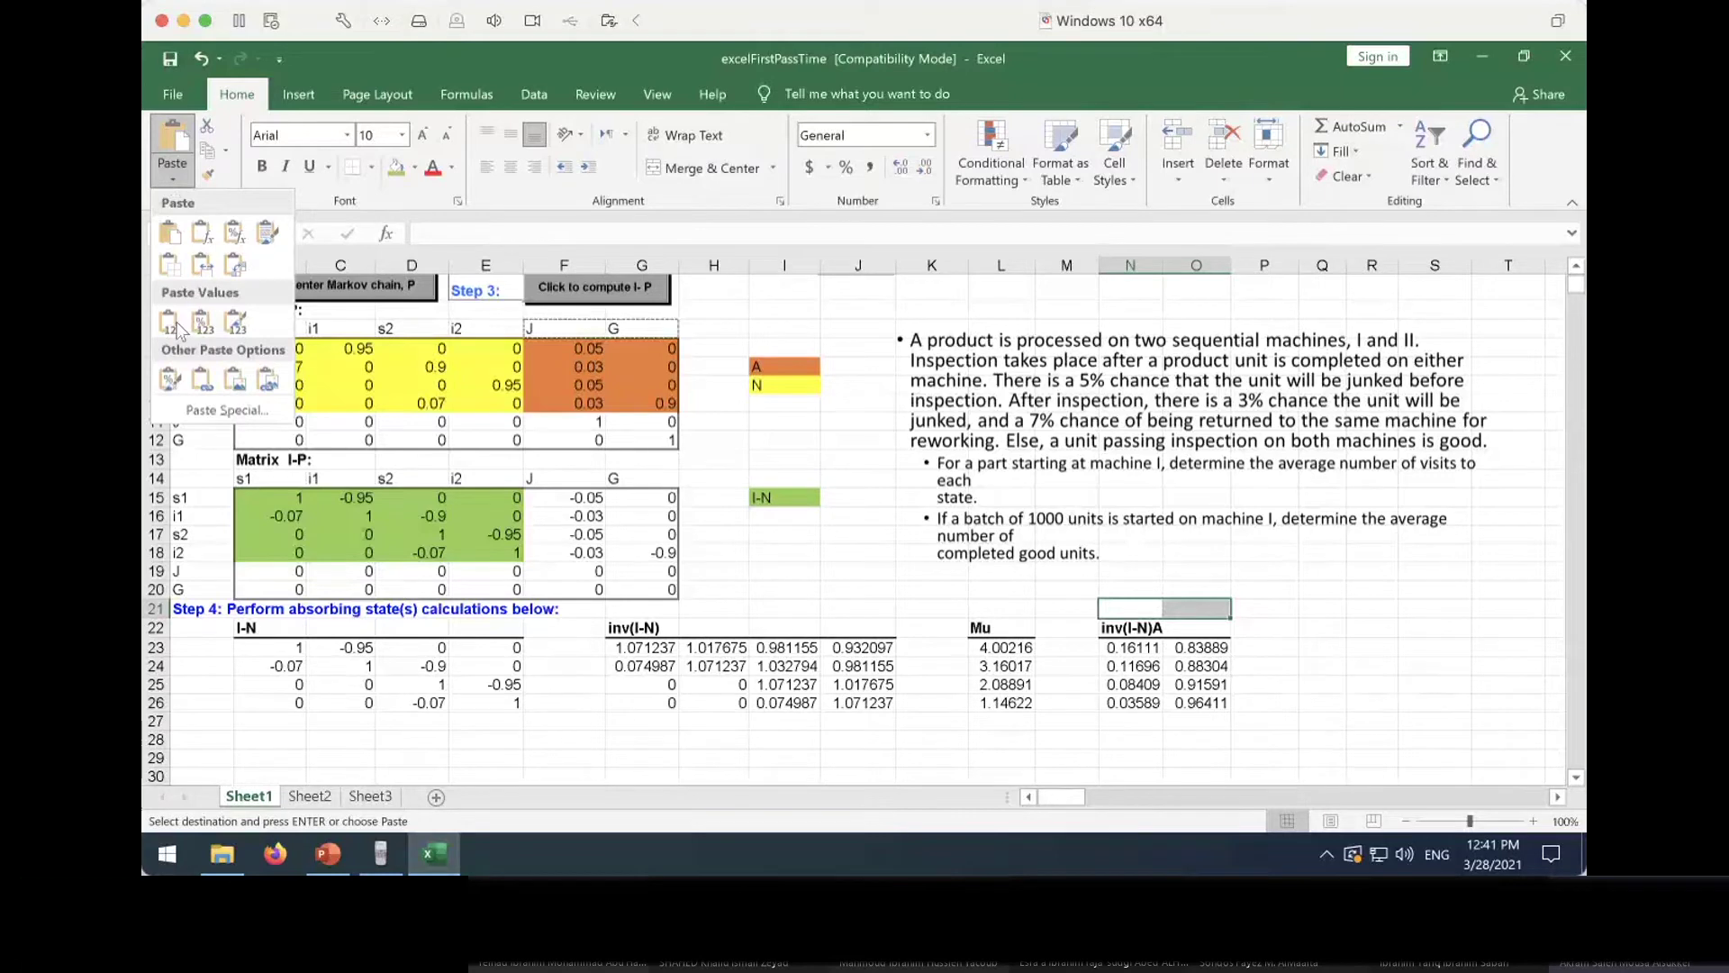
{"action": "left_click", "coordinate": [219, 319]}
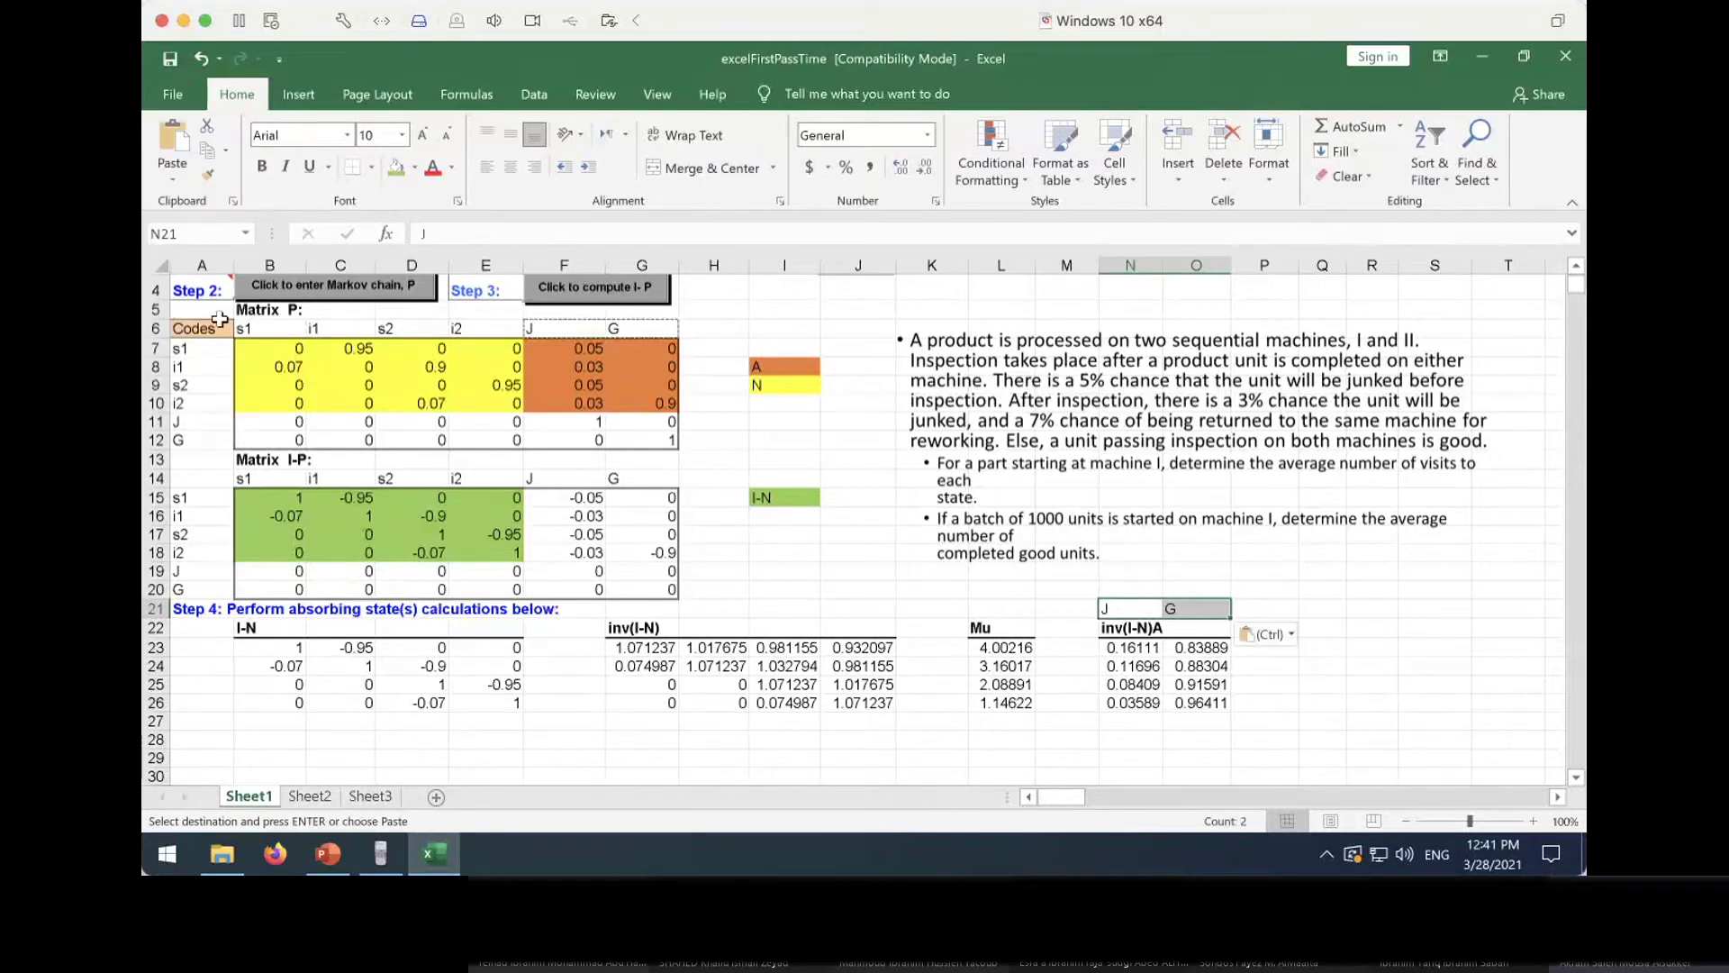
Examine the first row of inv(I-N)A against the absorbing states J and G and the transient state headings of matrix P
{"action": "left_click", "coordinate": [1133, 641]}
{"action": "key", "text": "Right"}
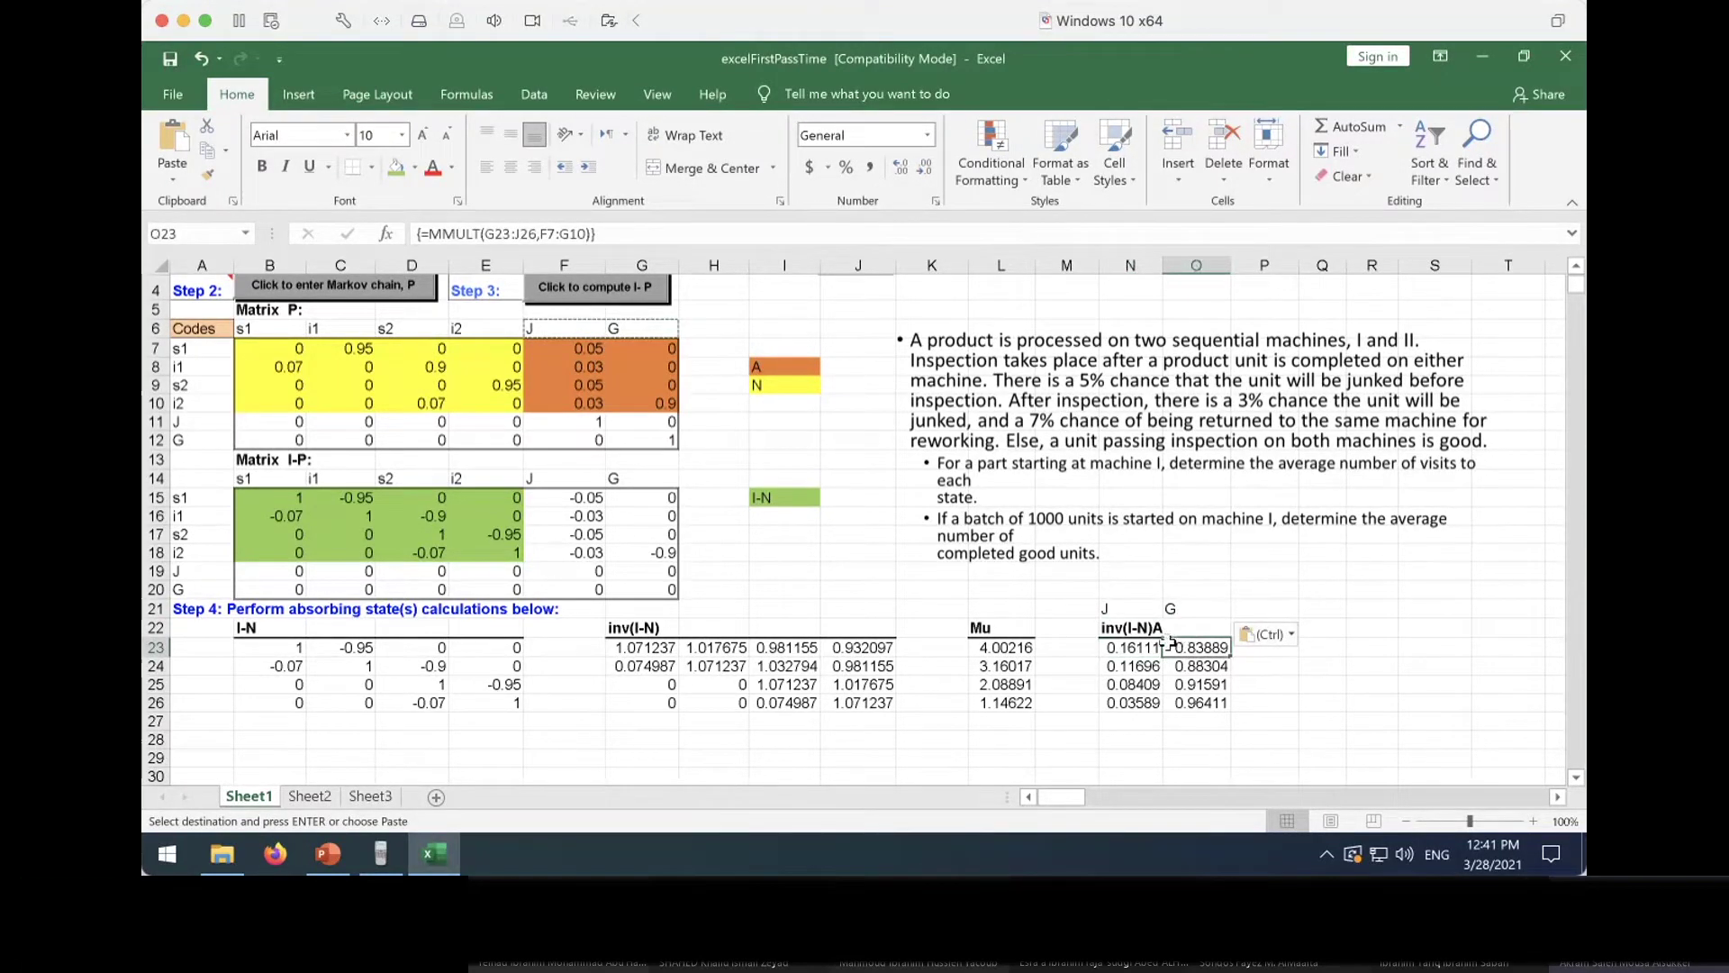
{"action": "left_click", "coordinate": [1068, 641]}
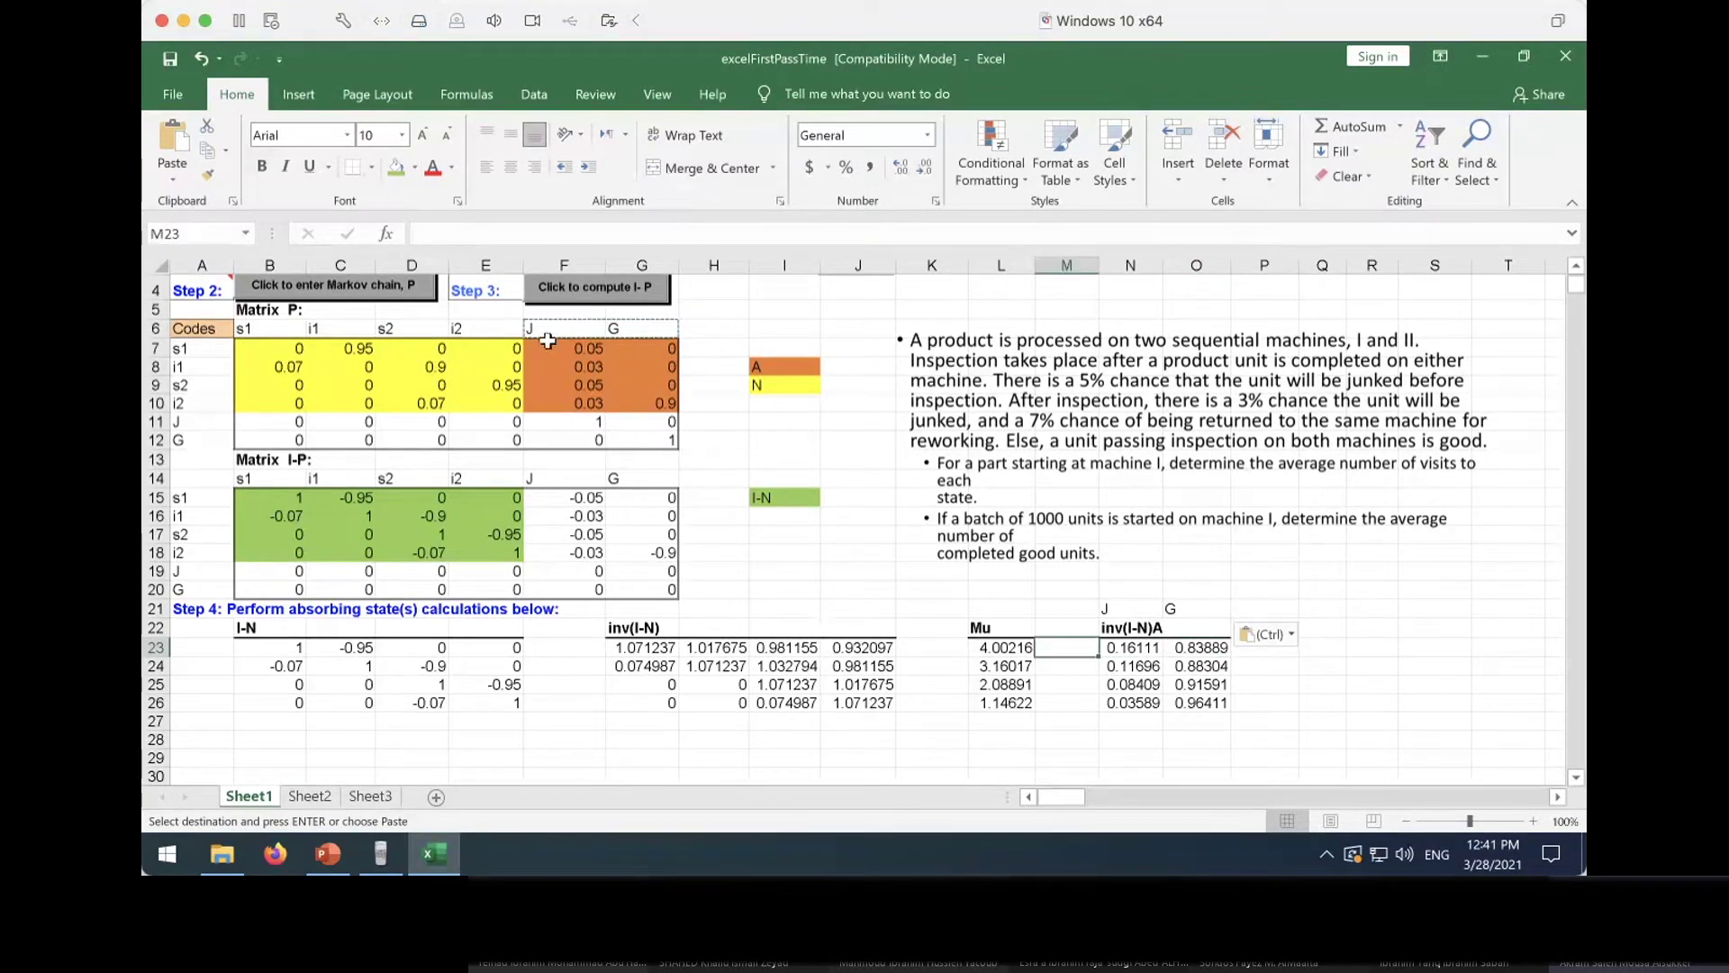
{"action": "left_click_drag", "start_coordinate": [560, 416], "coordinate": [647, 441]}
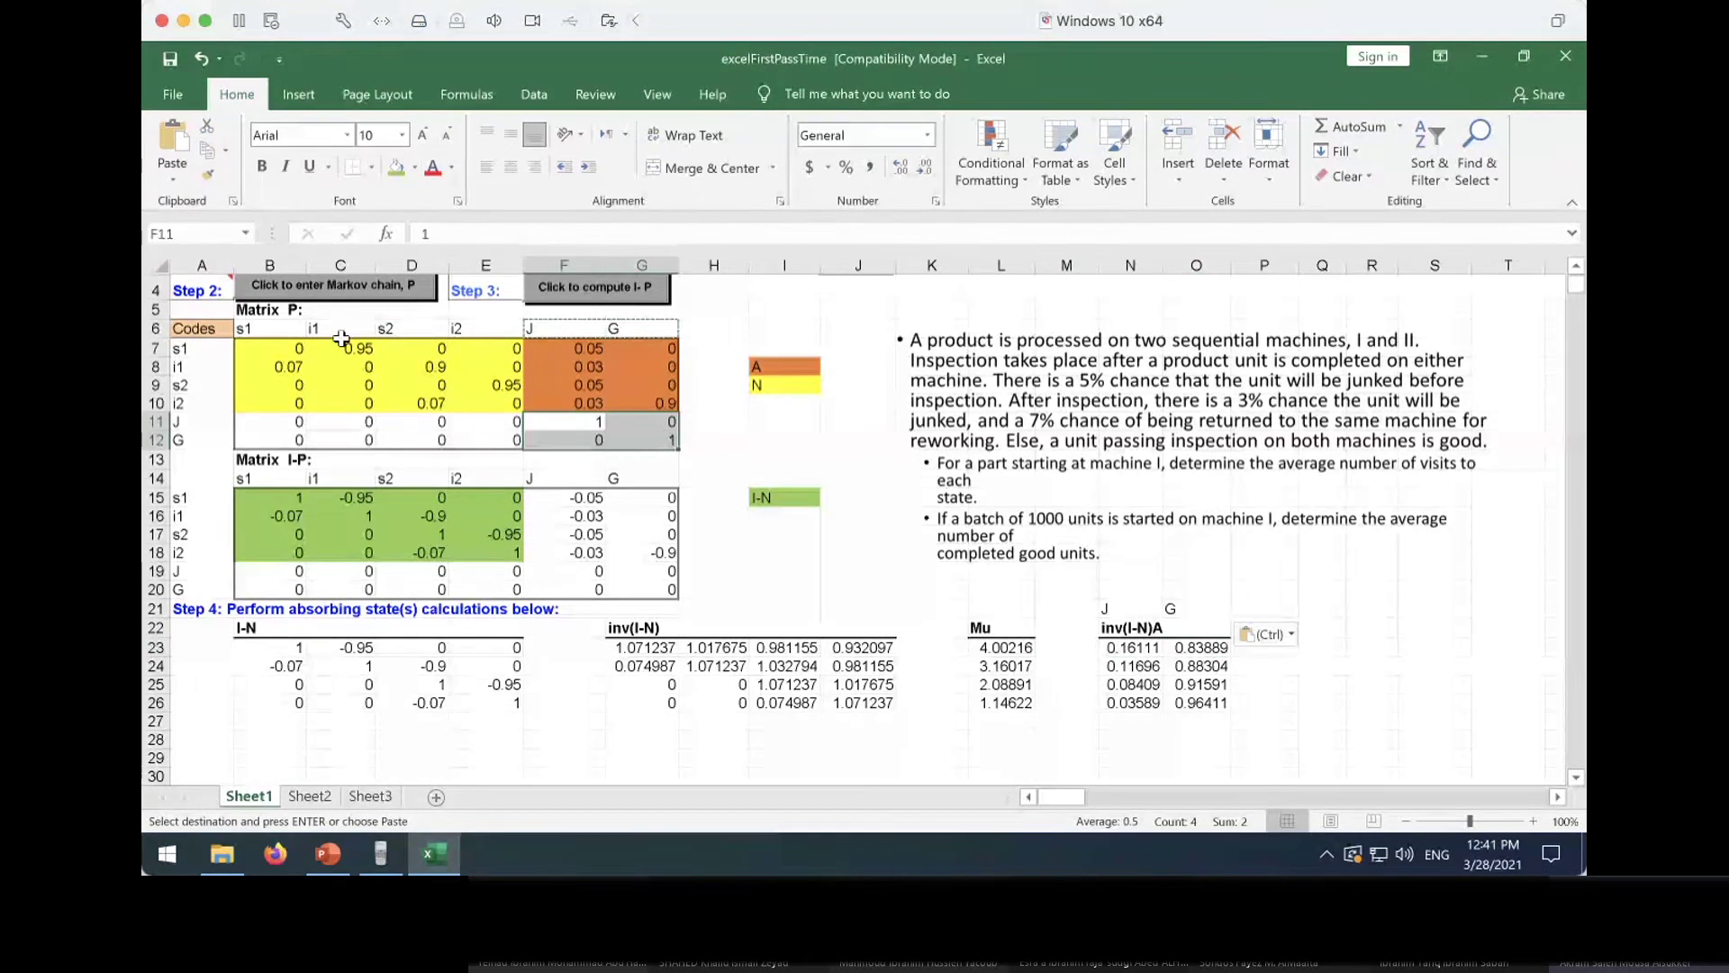
{"action": "left_click_drag", "start_coordinate": [282, 351], "coordinate": [504, 402]}
{"action": "left_click", "coordinate": [297, 327]}
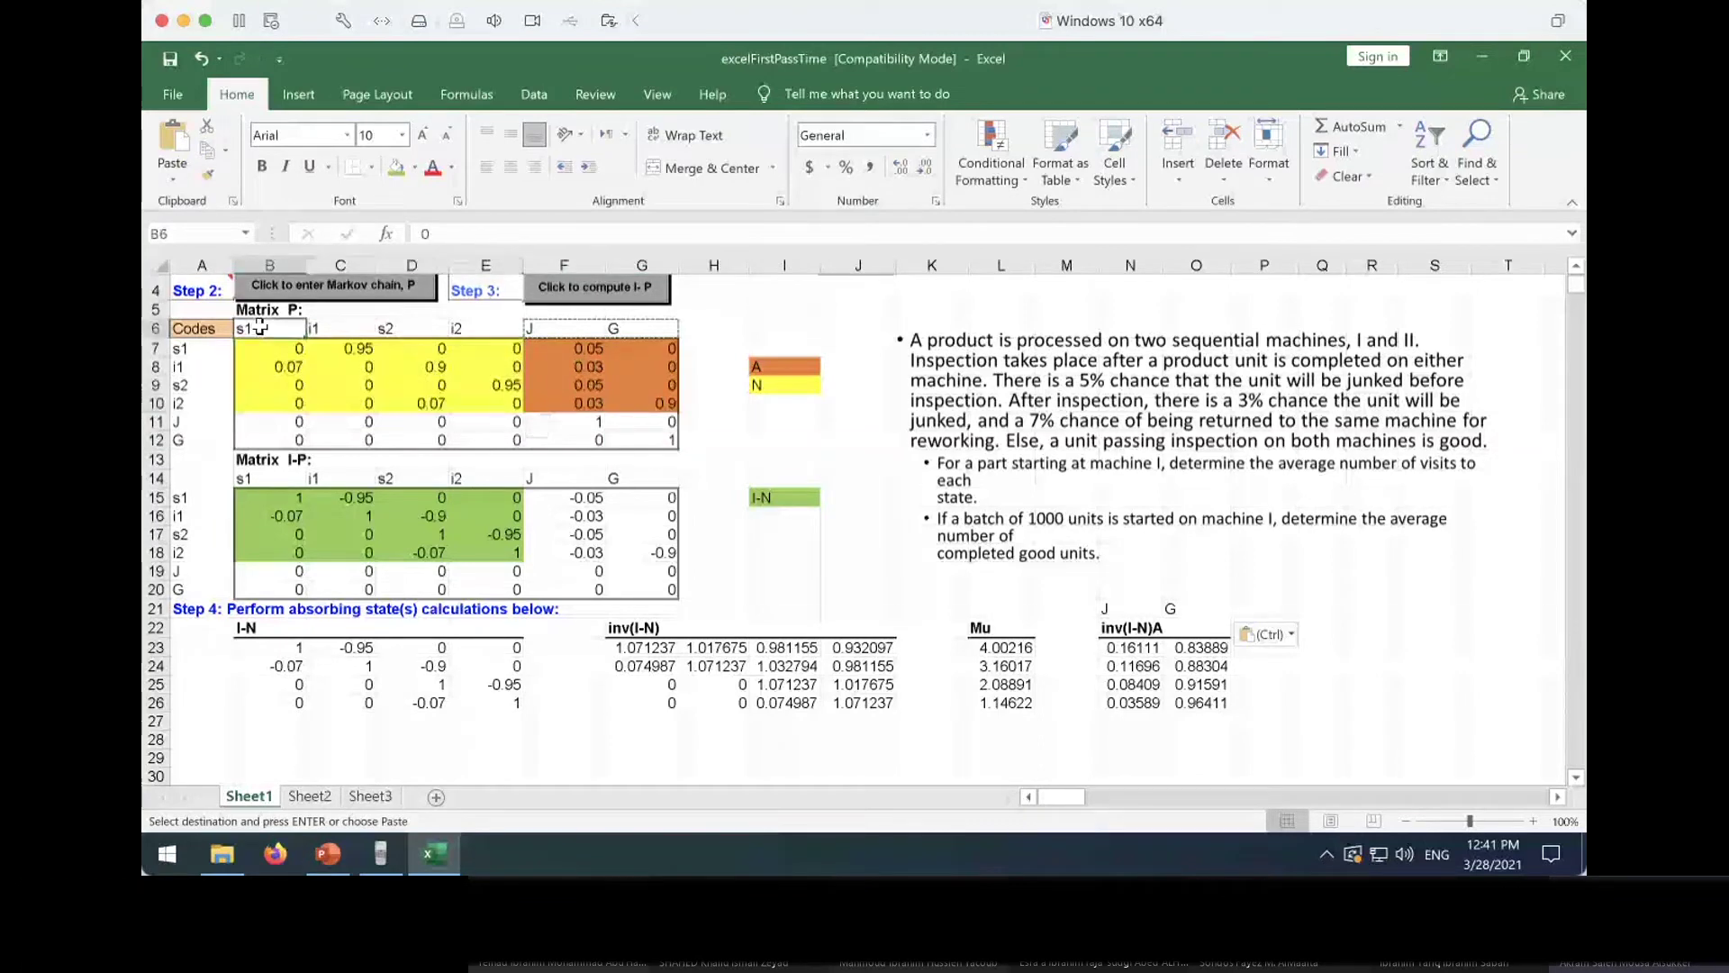
{"action": "left_click", "coordinate": [310, 324]}
{"action": "left_click", "coordinate": [432, 322]}
{"action": "left_click", "coordinate": [457, 321]}
Copy the state headings s1, i1, s2 and i2 from B6:E6 and paste them transposed into M23:M26 as row labels
{"action": "left_click_drag", "start_coordinate": [270, 328], "coordinate": [473, 324]}
{"action": "right_click", "coordinate": [473, 317]}
{"action": "left_click", "coordinate": [488, 357]}
{"action": "right_click", "coordinate": [1078, 650]}
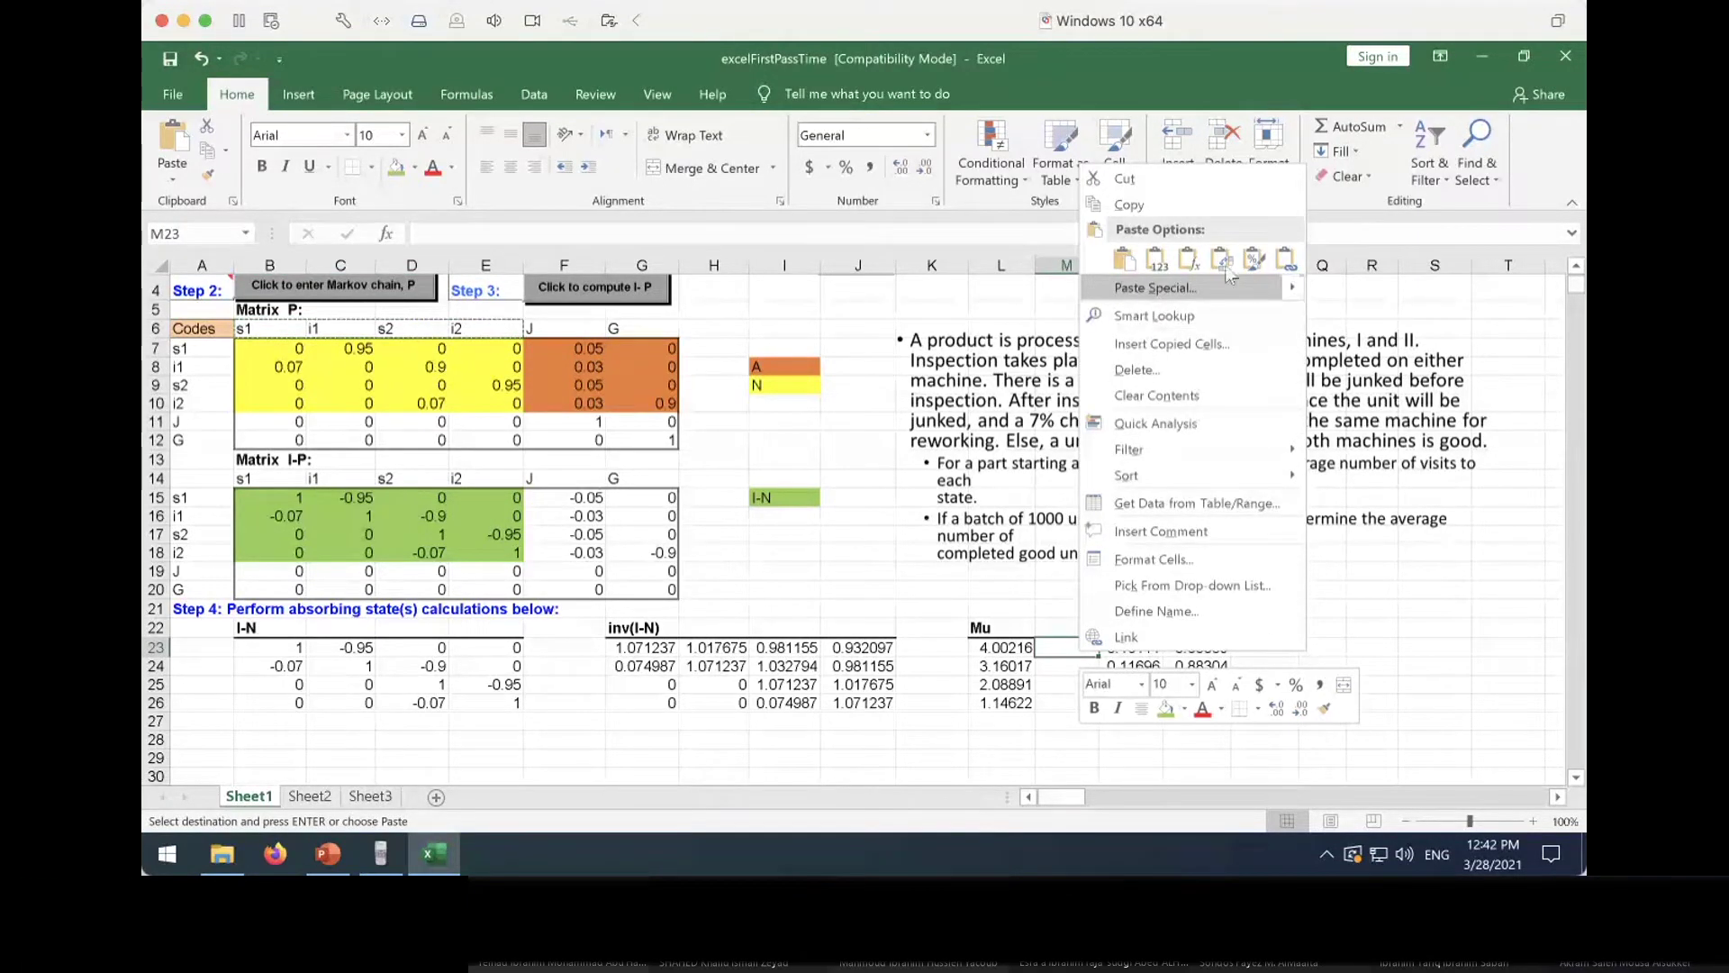
{"action": "mouse_move", "coordinate": [1261, 288]}
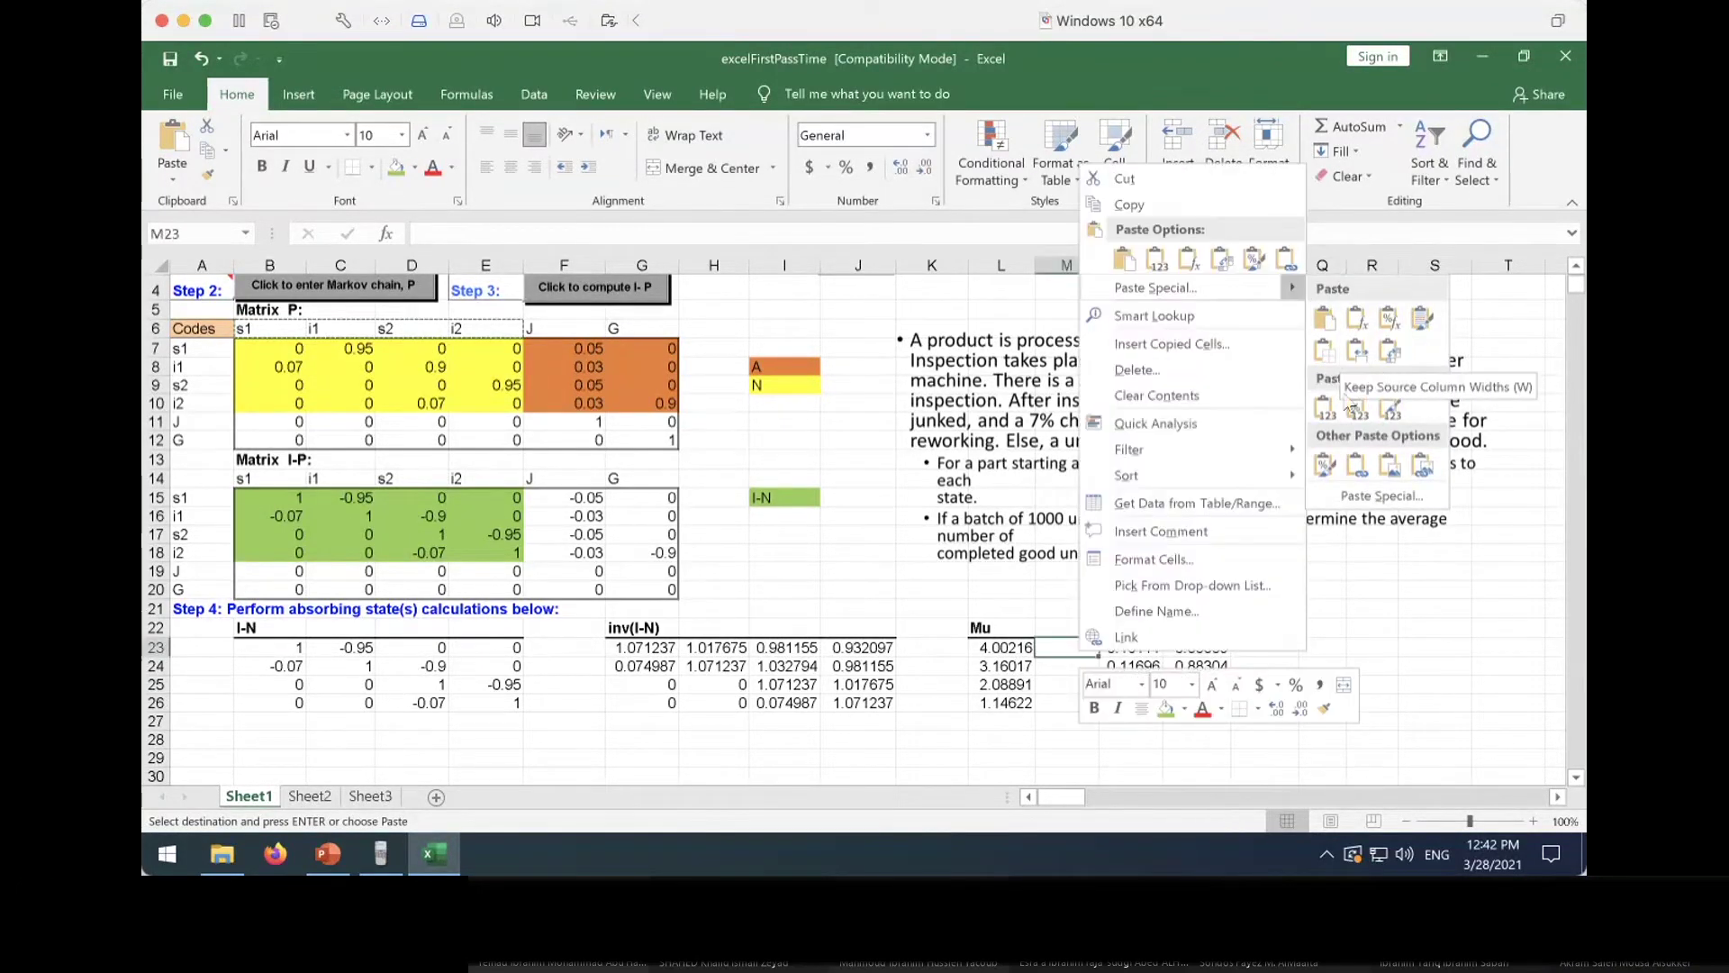
{"action": "left_click", "coordinate": [1219, 264]}
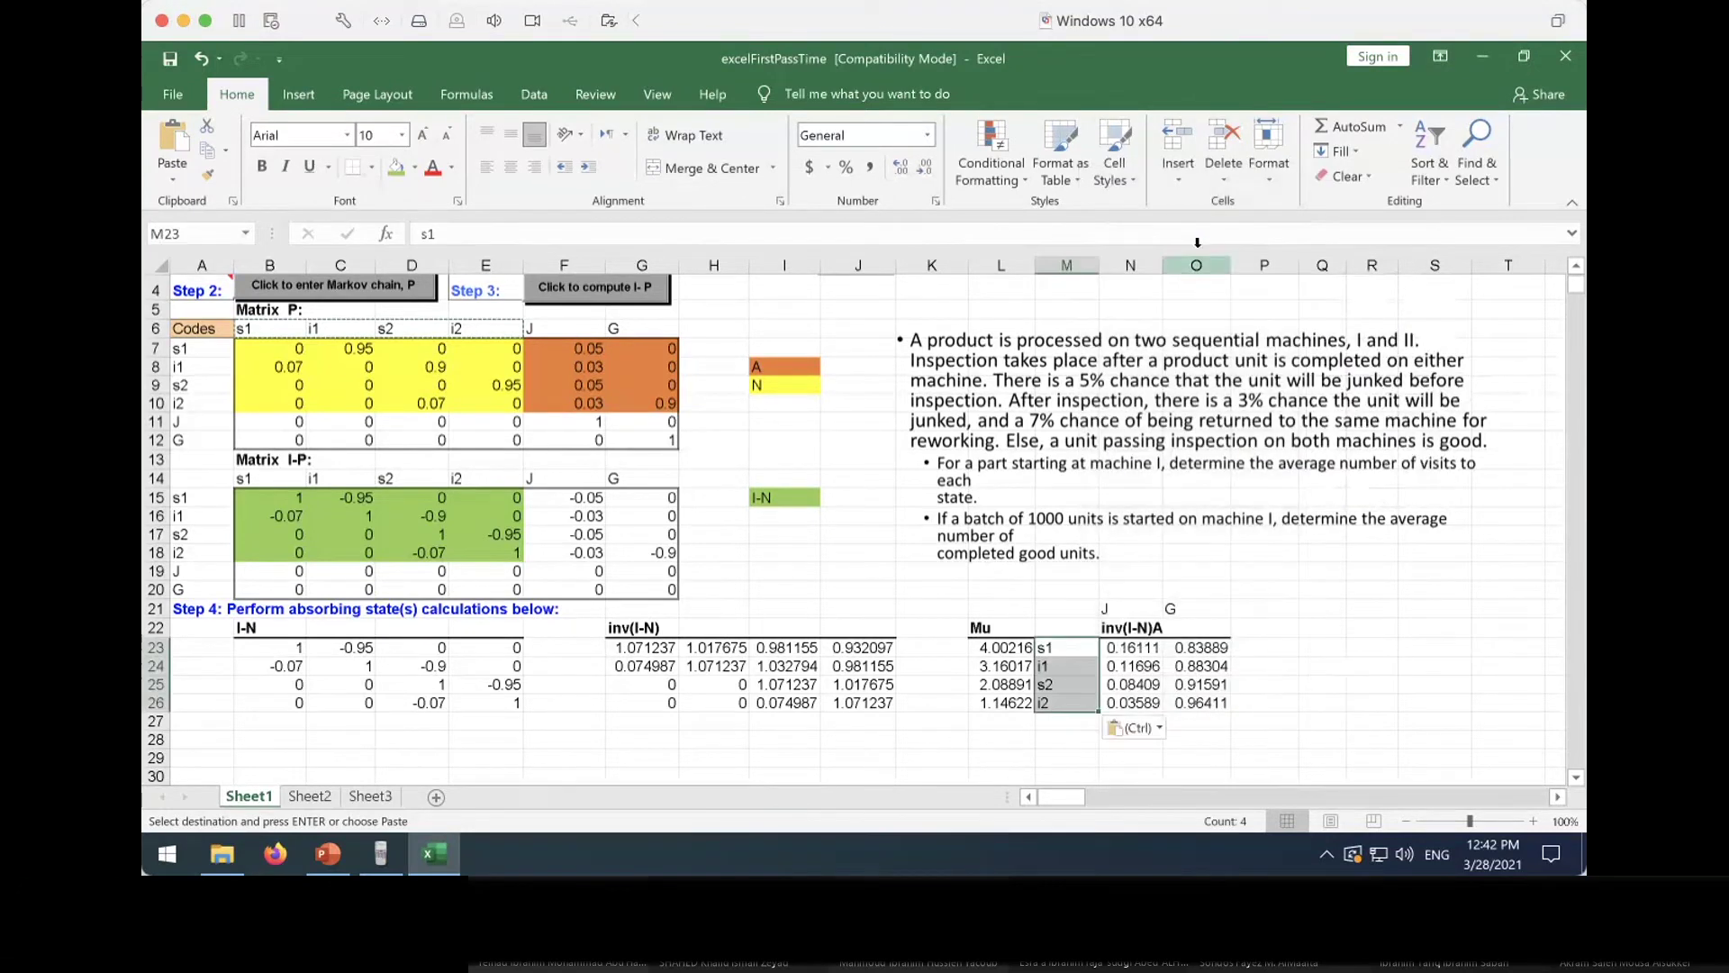
Review the junk and good absorption probabilities in inv(I-N)A for each starting state s1, i1, s2 and i2
{"action": "left_click", "coordinate": [1067, 646]}
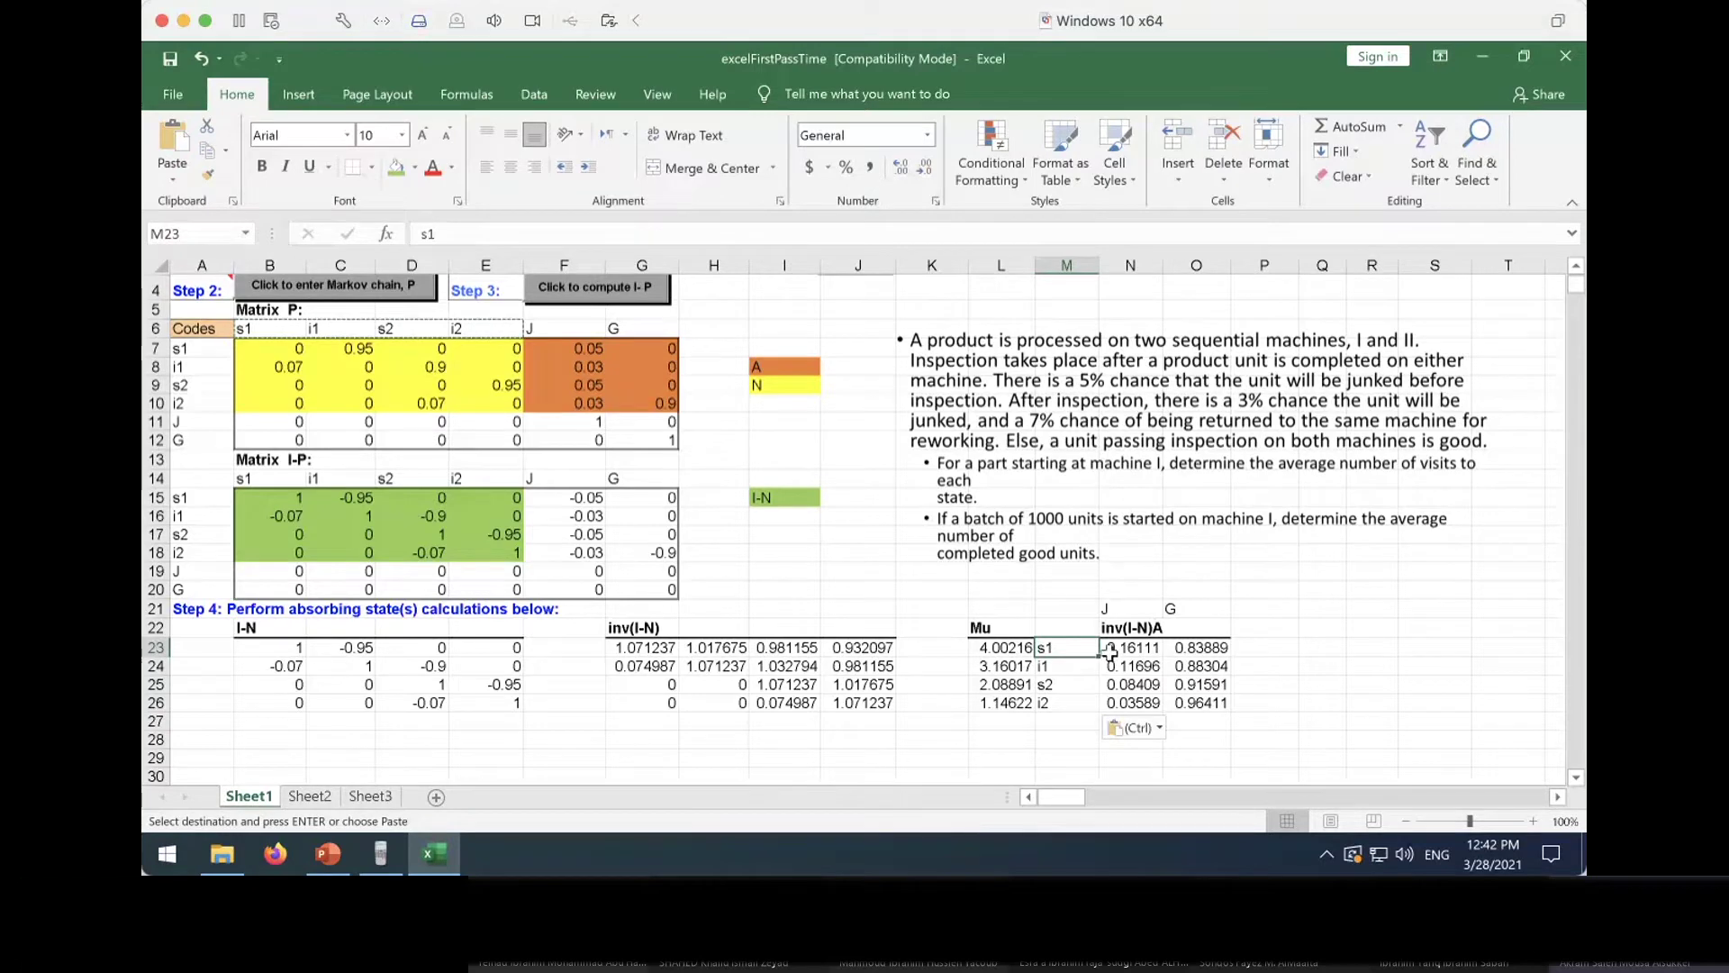
{"action": "left_click", "coordinate": [1115, 641]}
{"action": "key", "text": "Right"}
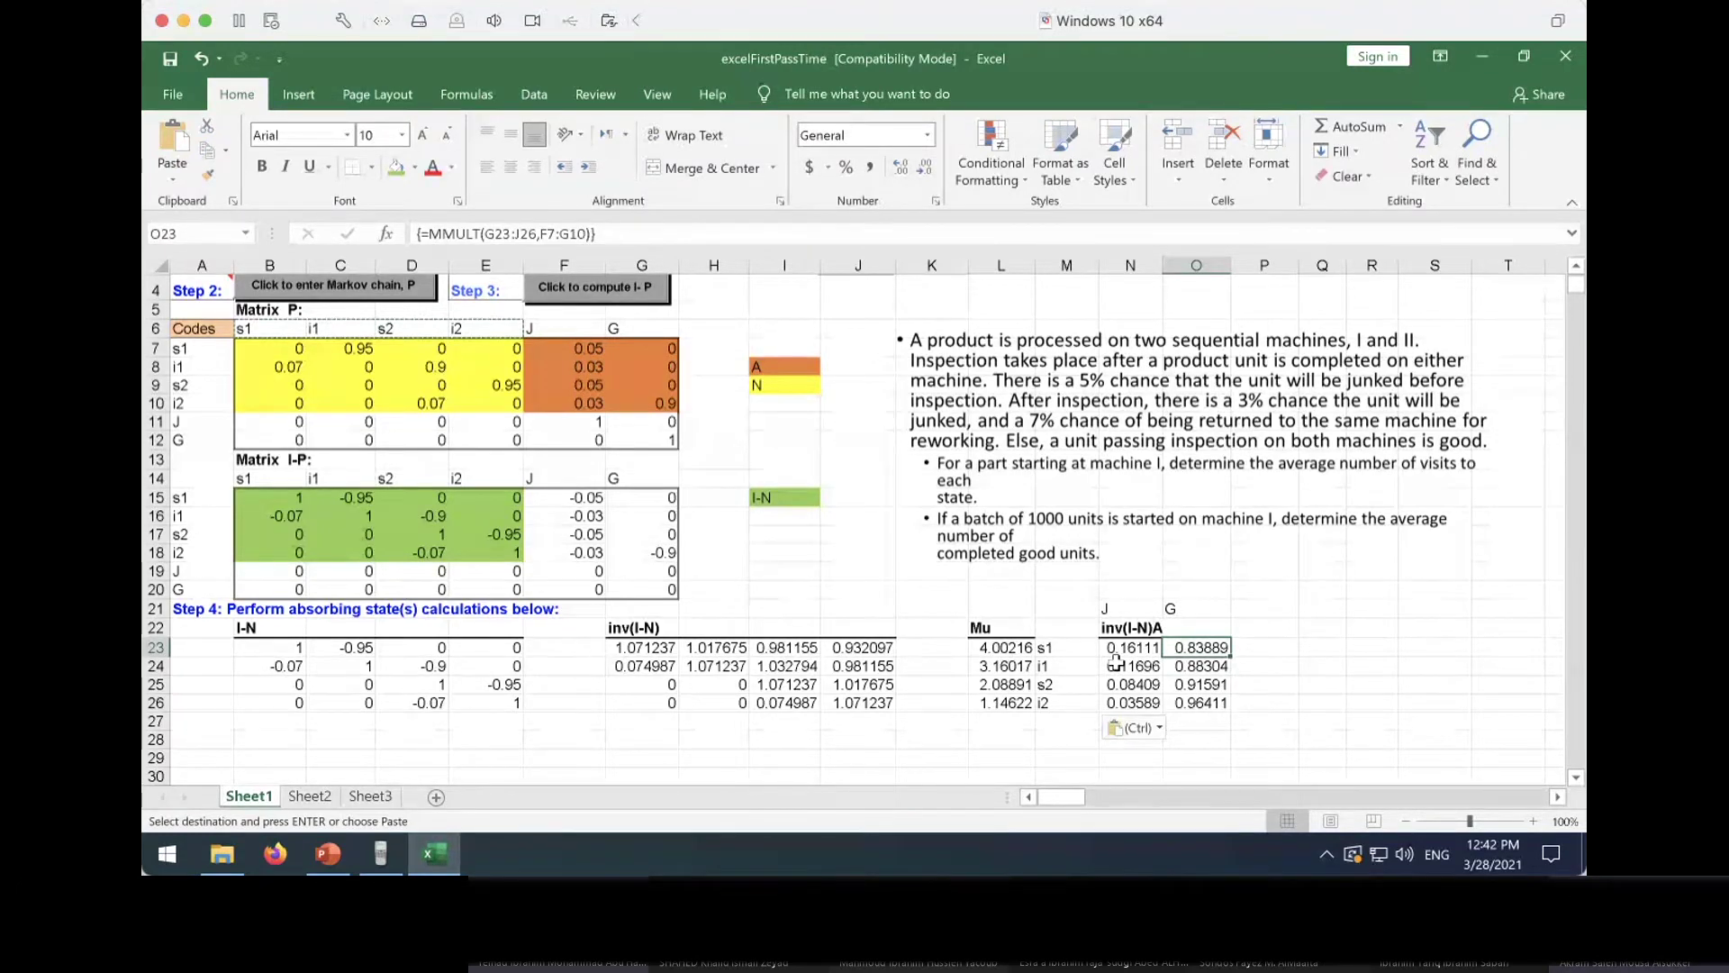
{"action": "key", "text": "Left"}
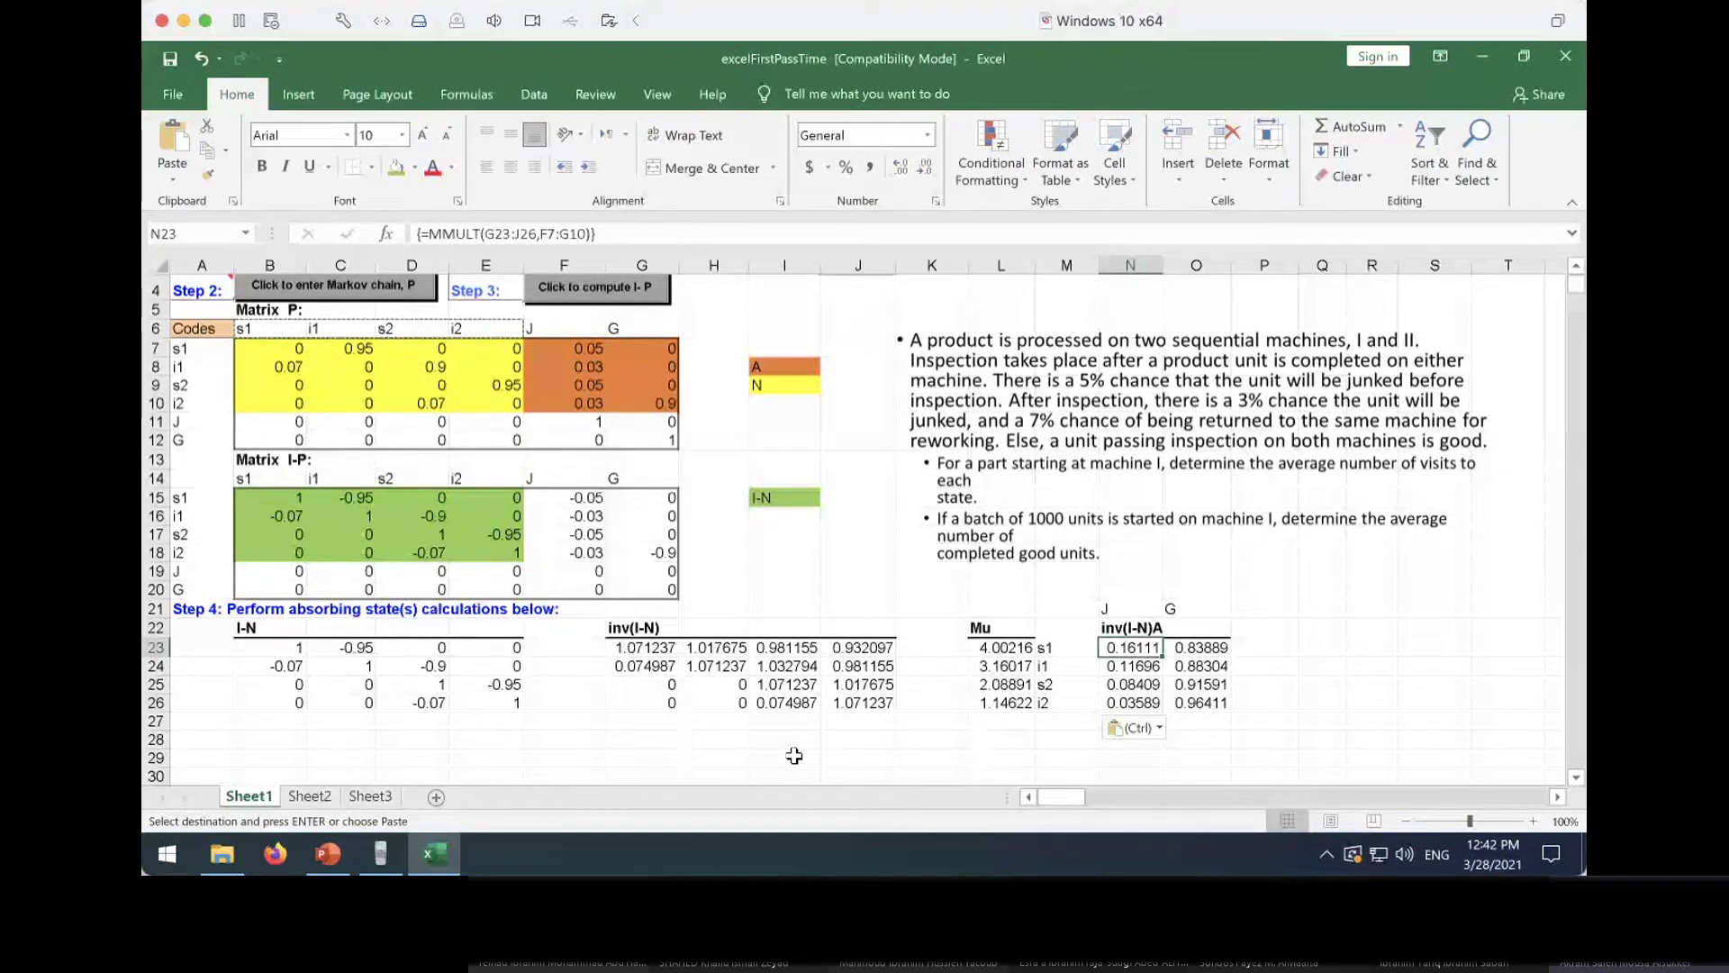
{"action": "left_click", "coordinate": [1056, 662]}
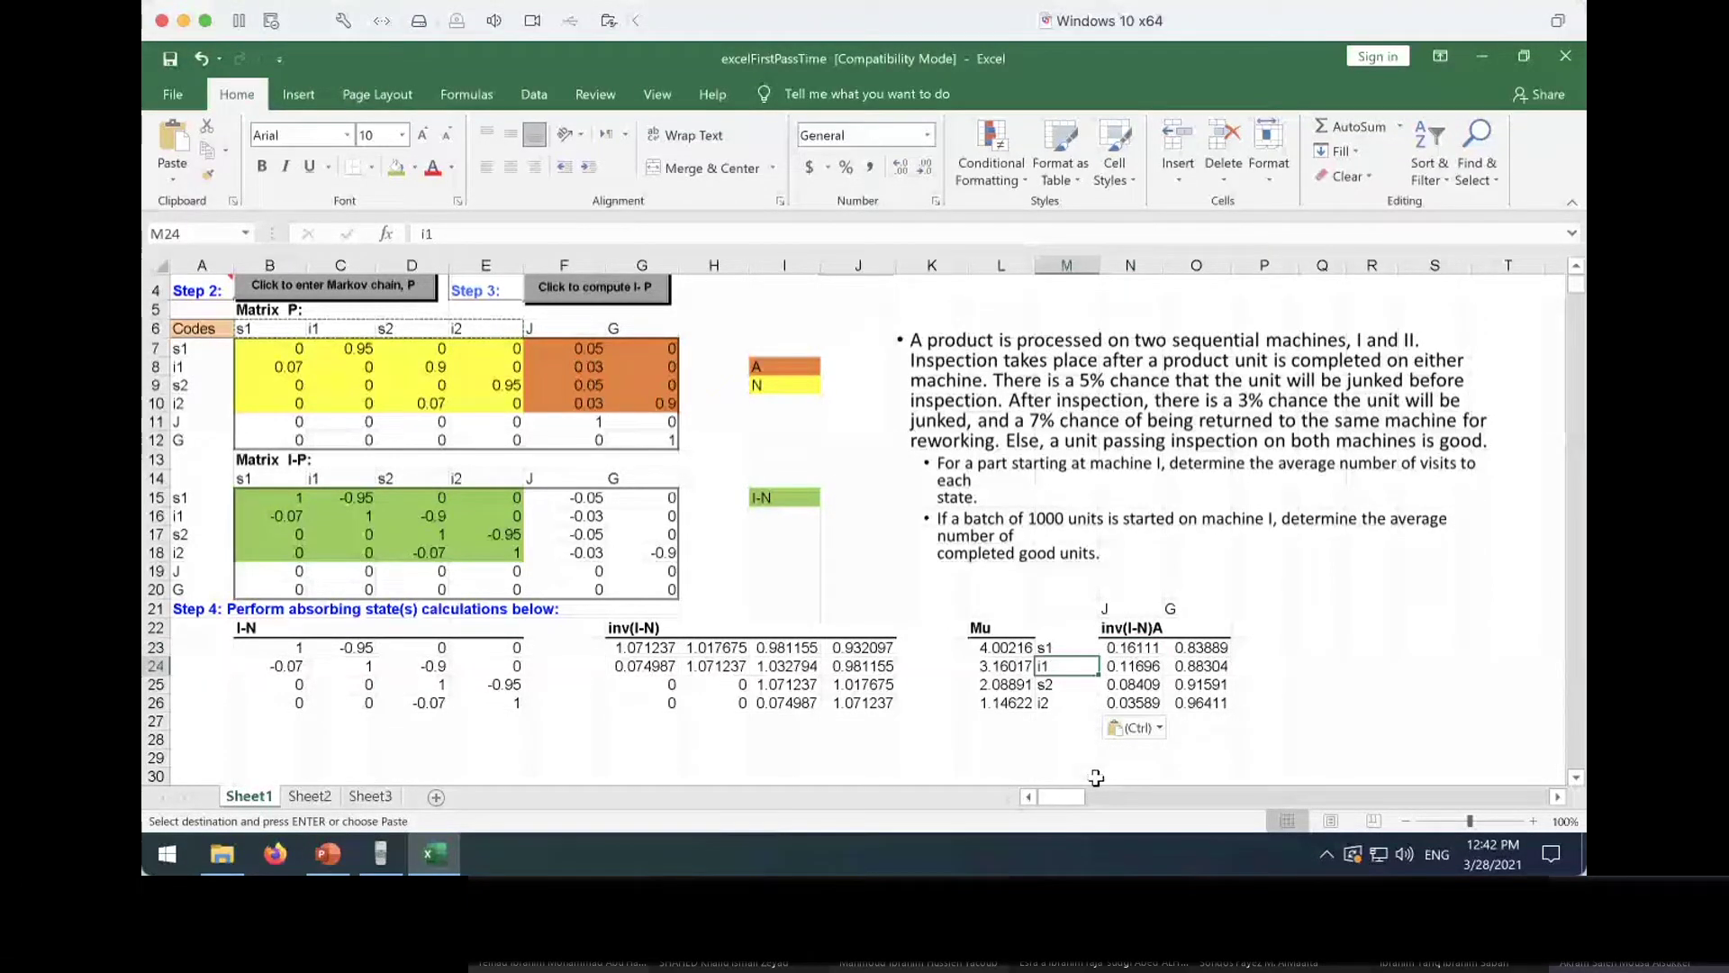
{"action": "left_click", "coordinate": [1133, 667]}
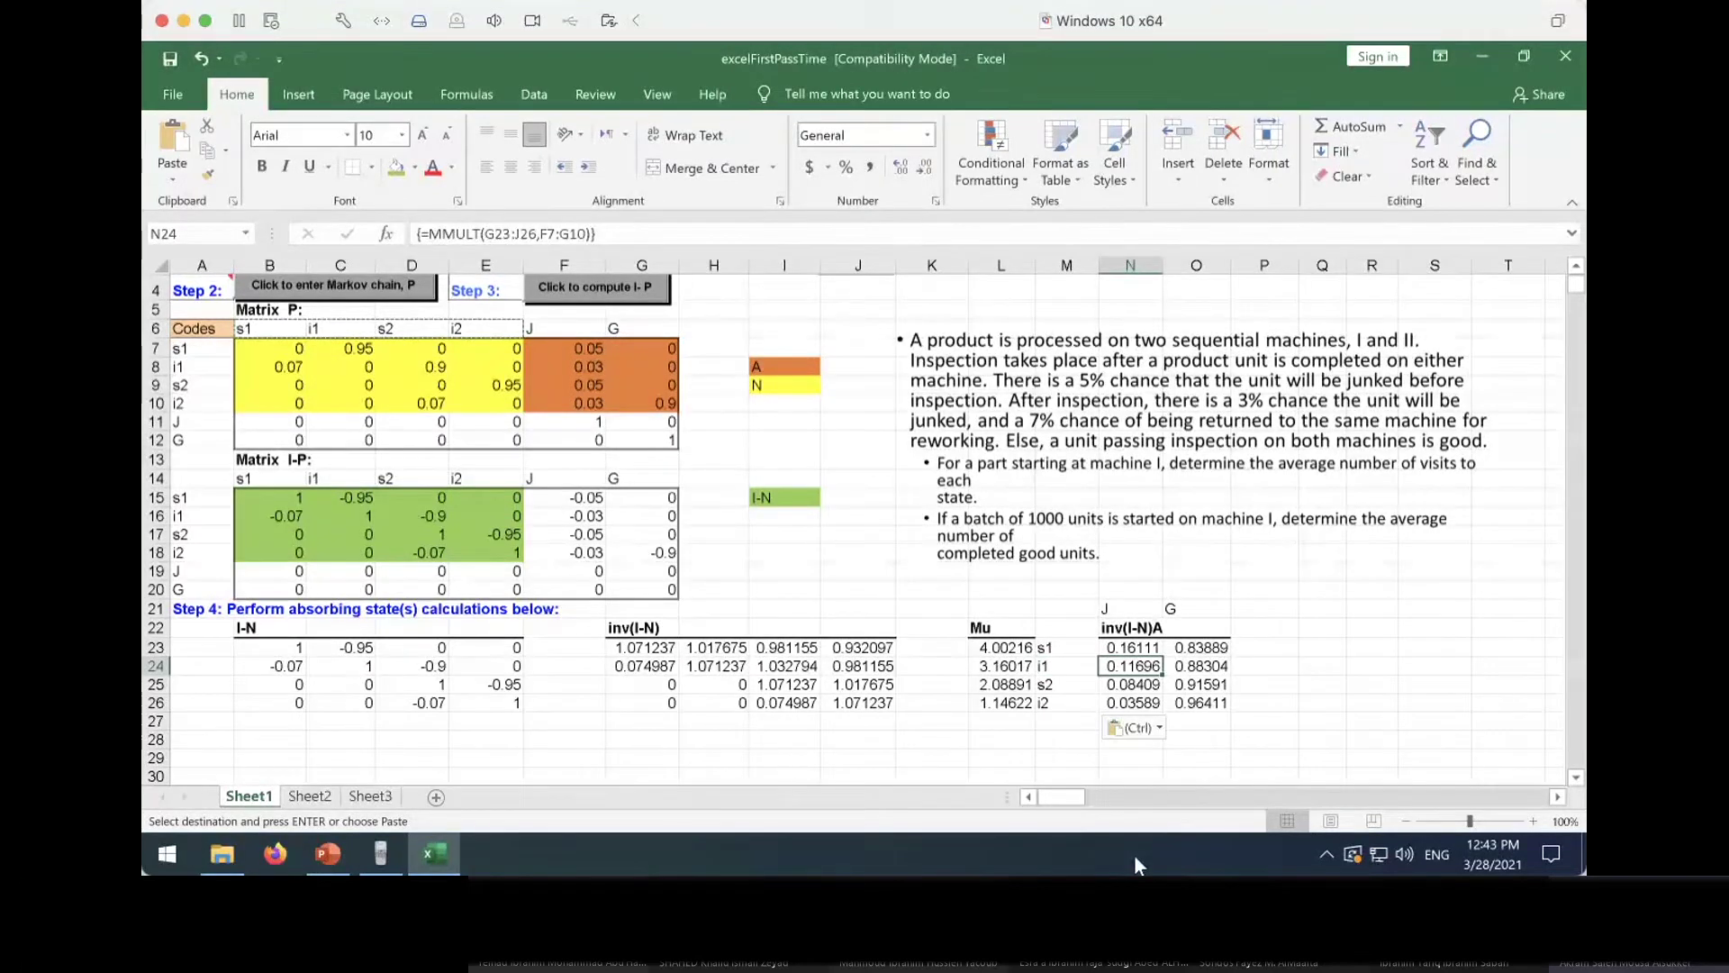
{"action": "key", "text": "Right"}
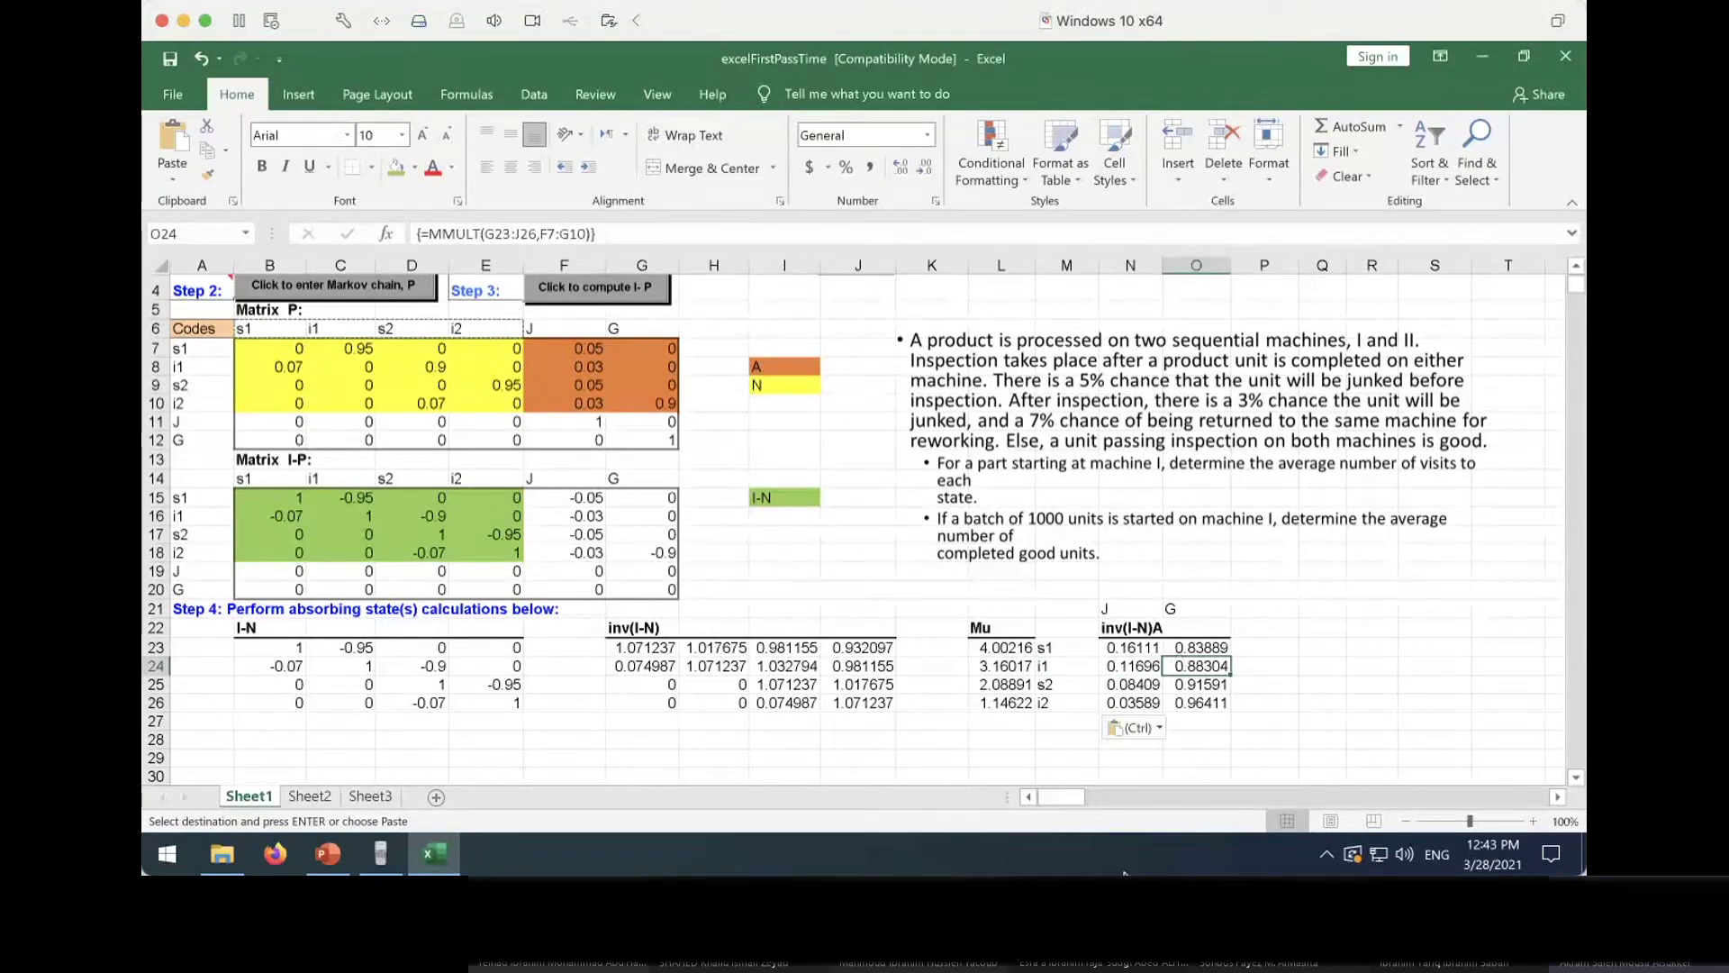
{"action": "left_click", "coordinate": [1059, 681]}
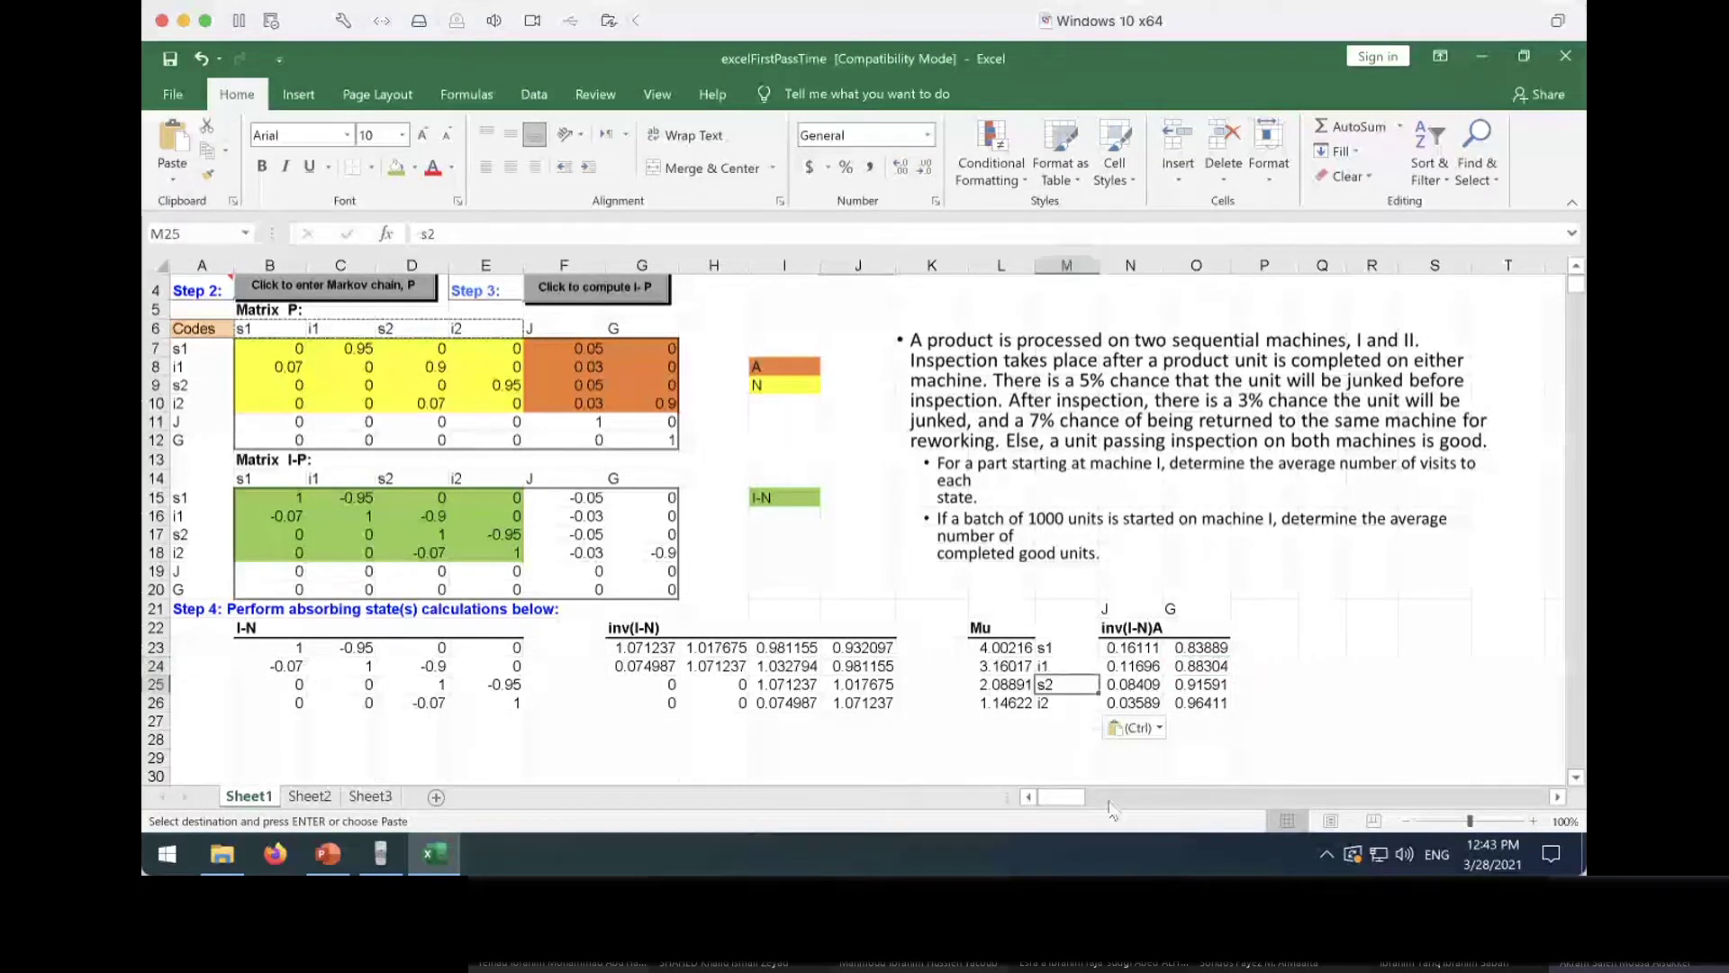
{"action": "left_click", "coordinate": [1132, 684]}
{"action": "left_click", "coordinate": [1198, 685]}
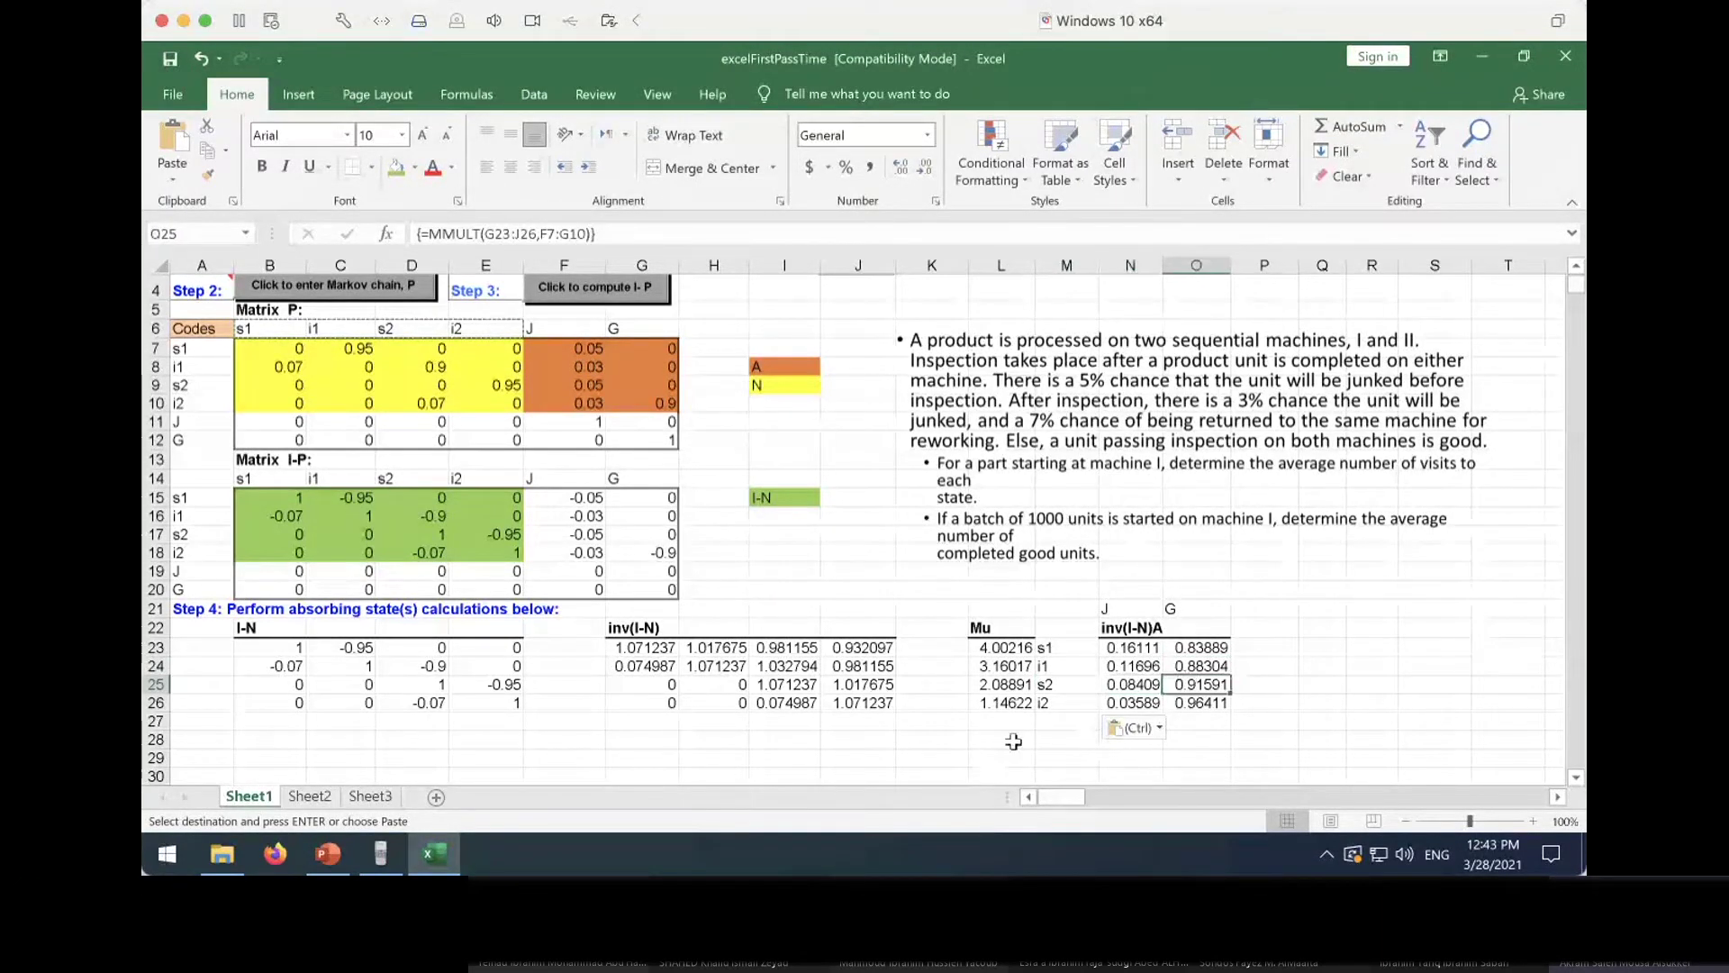
{"action": "left_click", "coordinate": [1044, 701]}
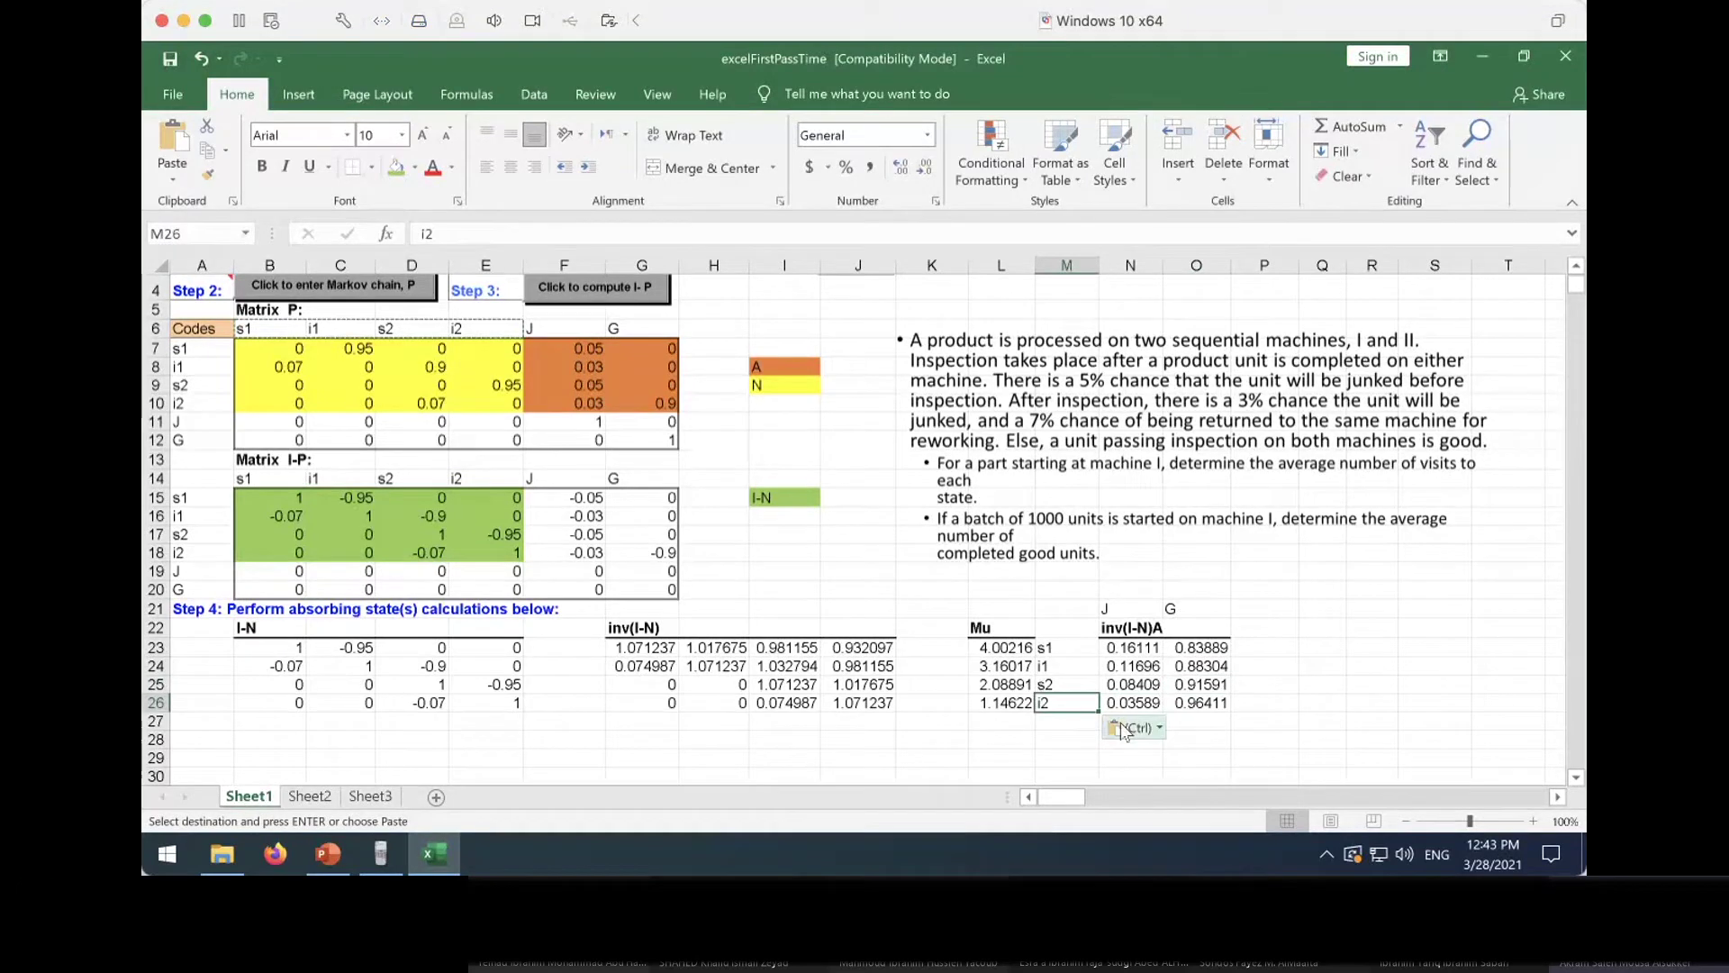
{"action": "left_click", "coordinate": [1133, 702]}
{"action": "left_click", "coordinate": [1198, 702]}
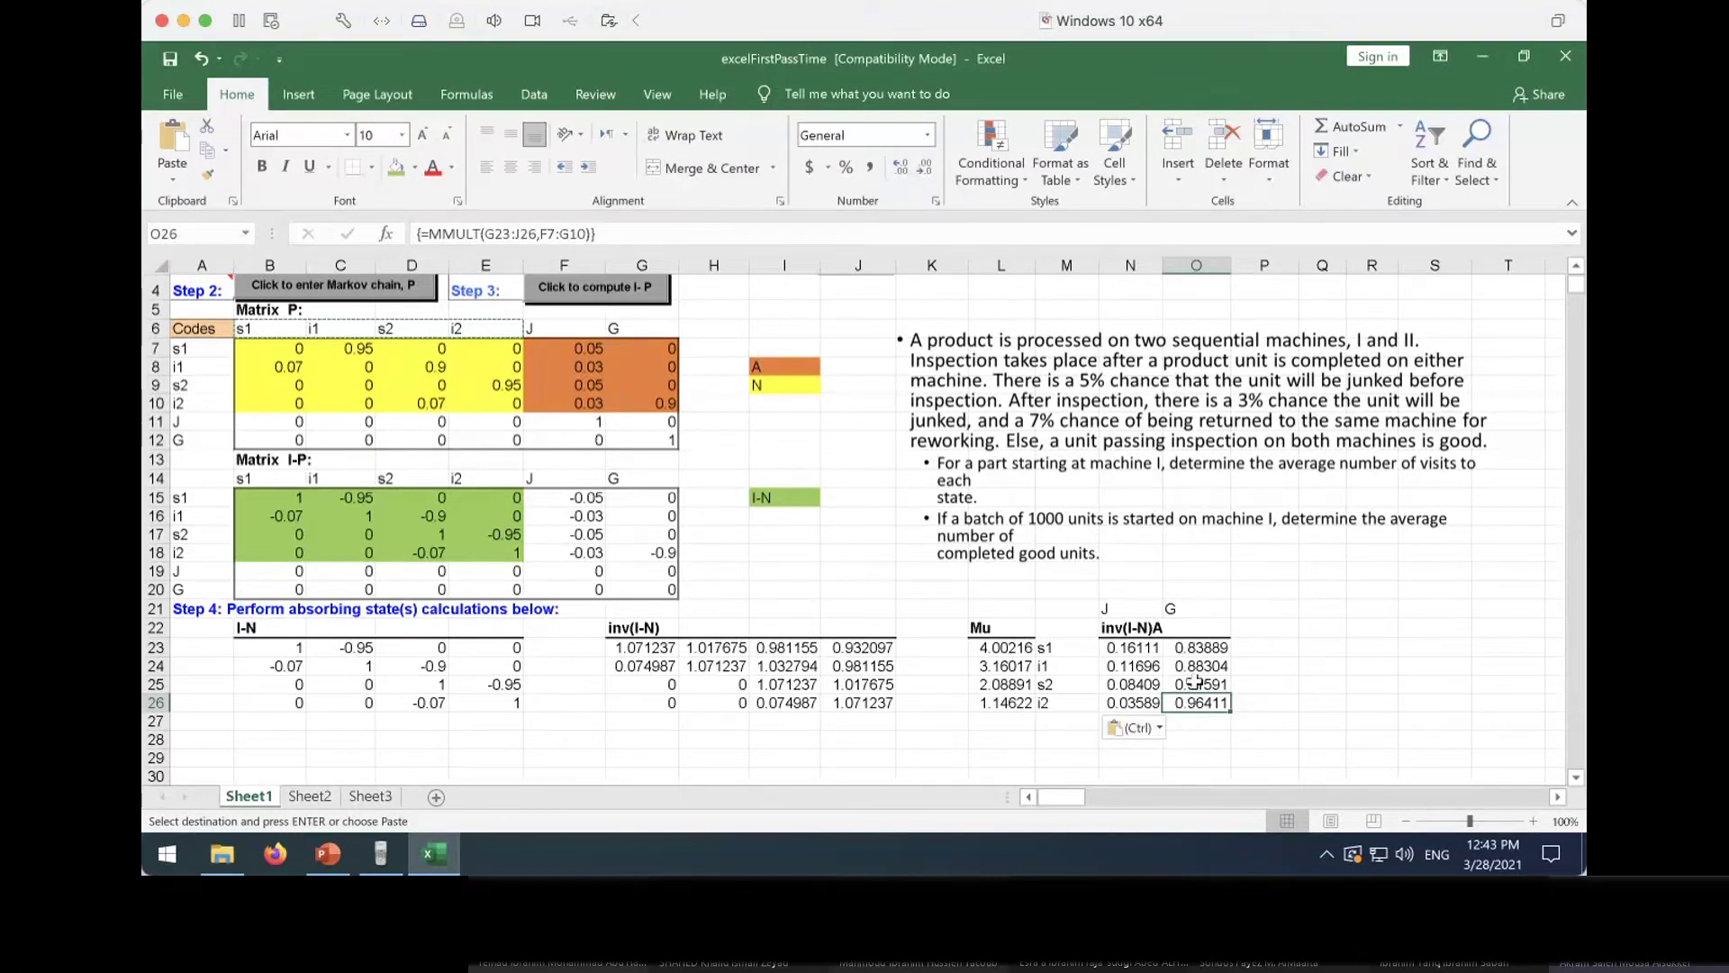
Compare the G column and the s1 row of inv(I-N)A with the 1000-unit batch question in the problem text
{"action": "left_click_drag", "start_coordinate": [1191, 646], "coordinate": [1191, 702]}
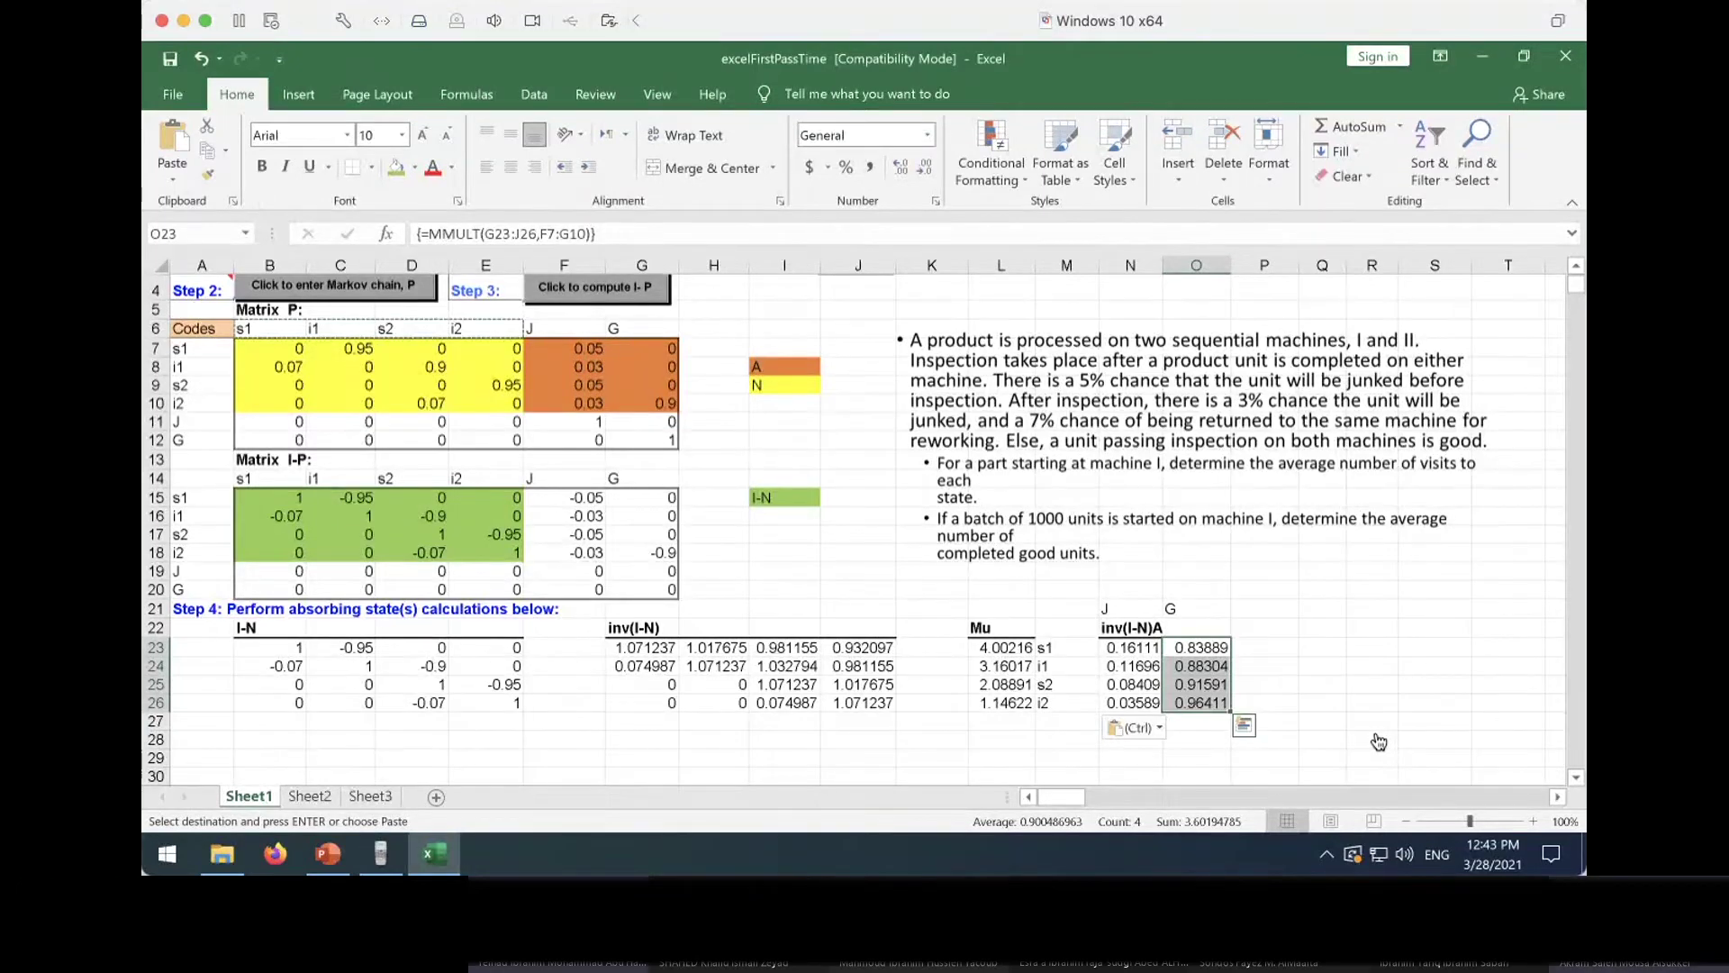
{"action": "left_click", "coordinate": [1076, 640]}
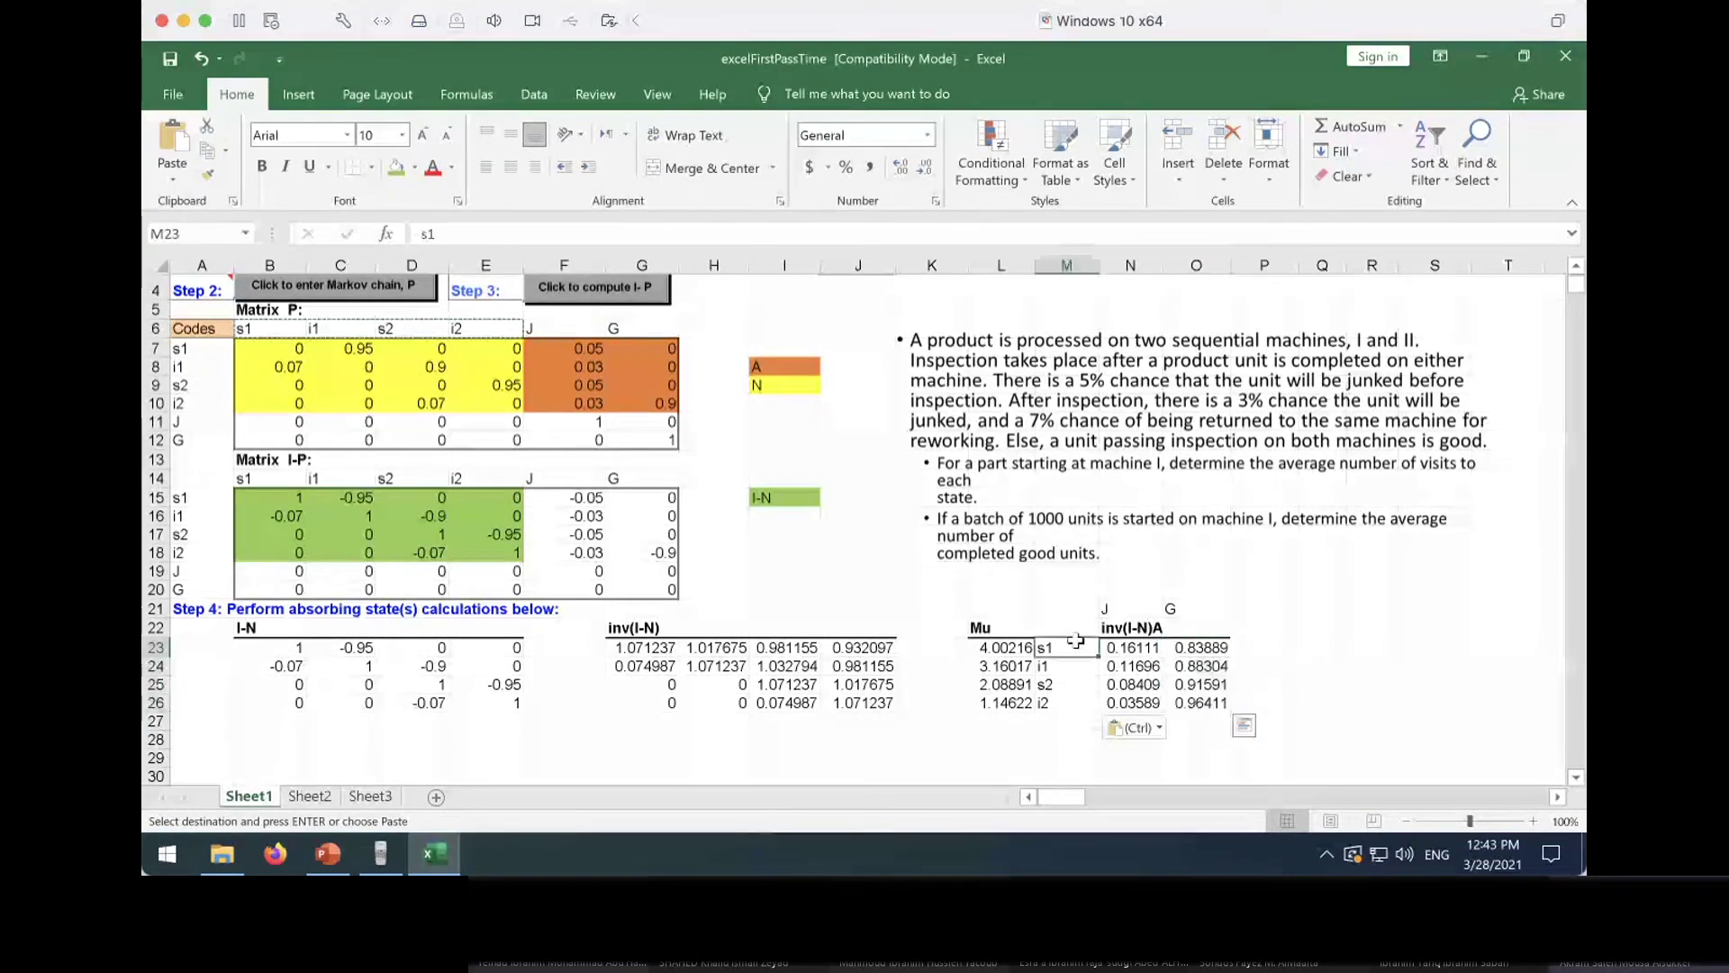
{"action": "left_click", "coordinate": [1047, 530]}
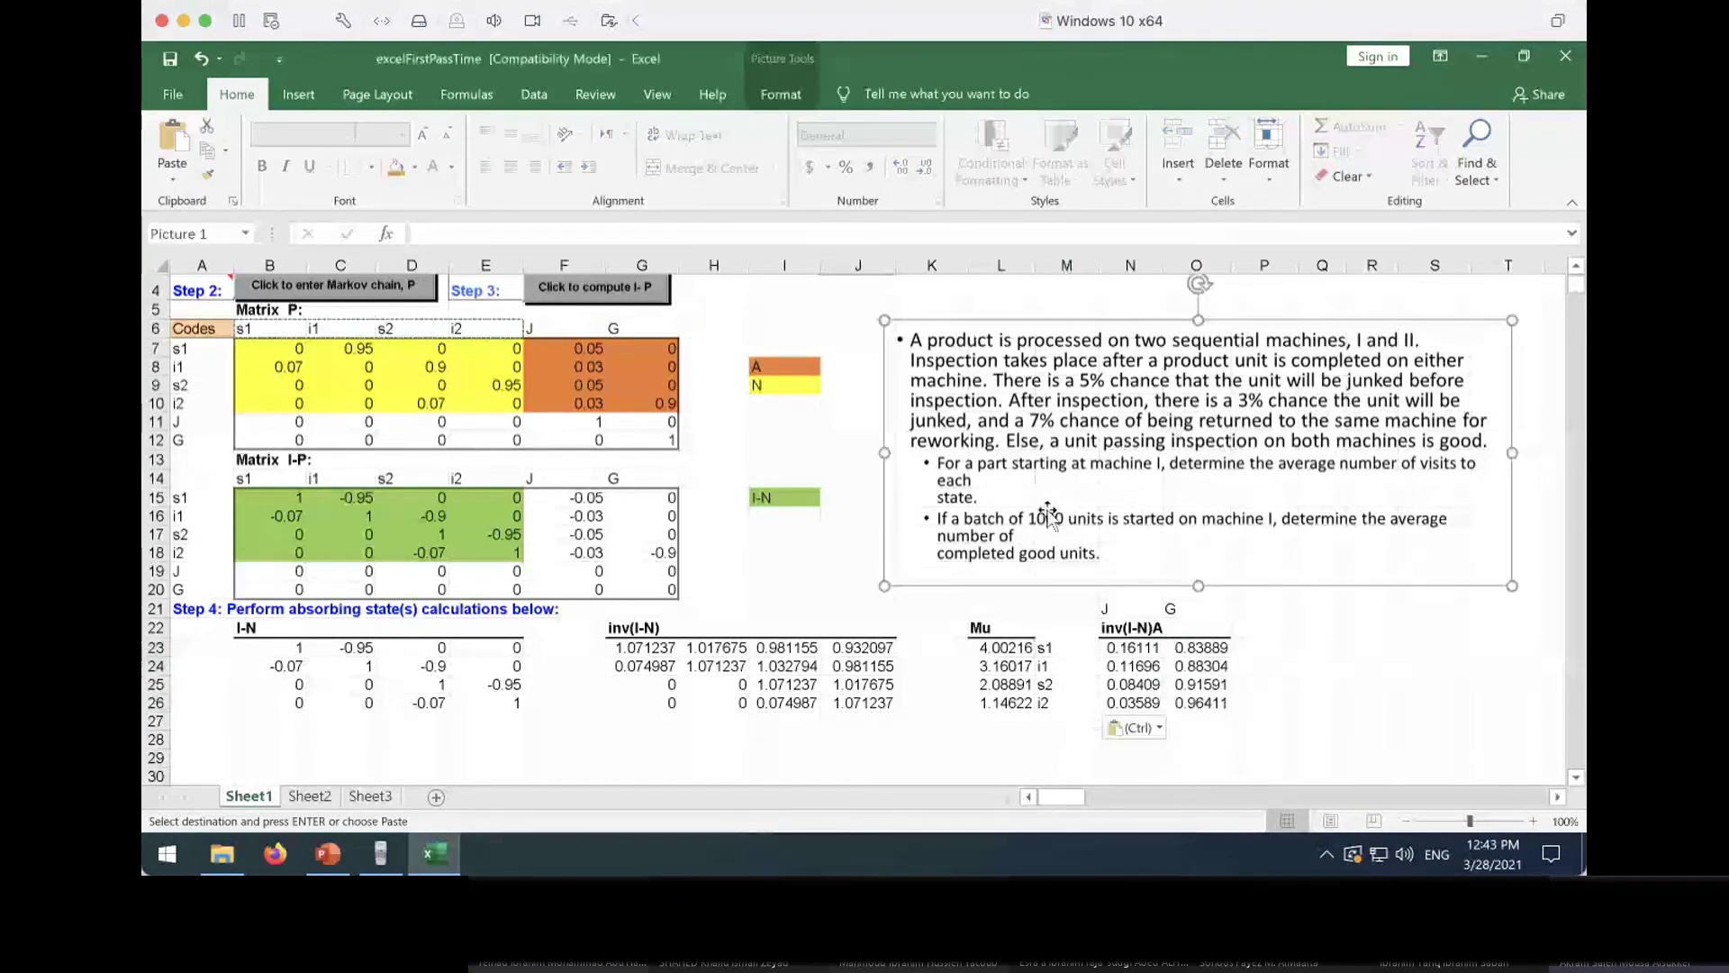
{"action": "left_click", "coordinate": [1056, 639]}
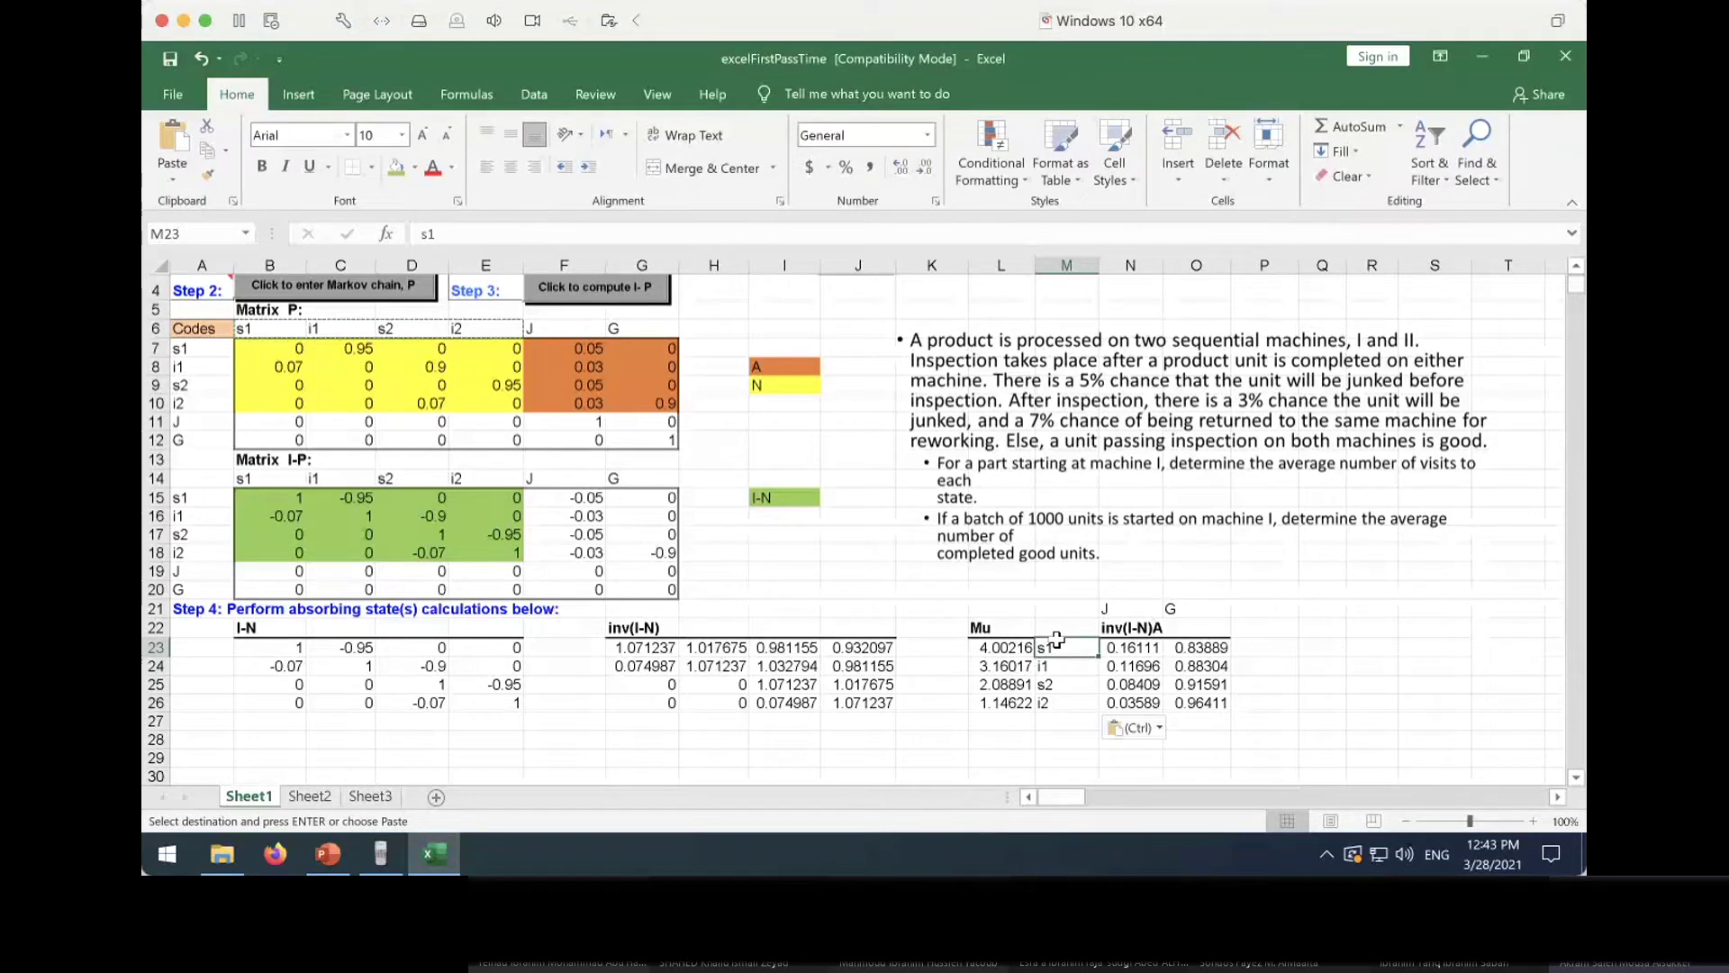
{"action": "left_click_drag", "start_coordinate": [1110, 644], "coordinate": [1175, 641]}
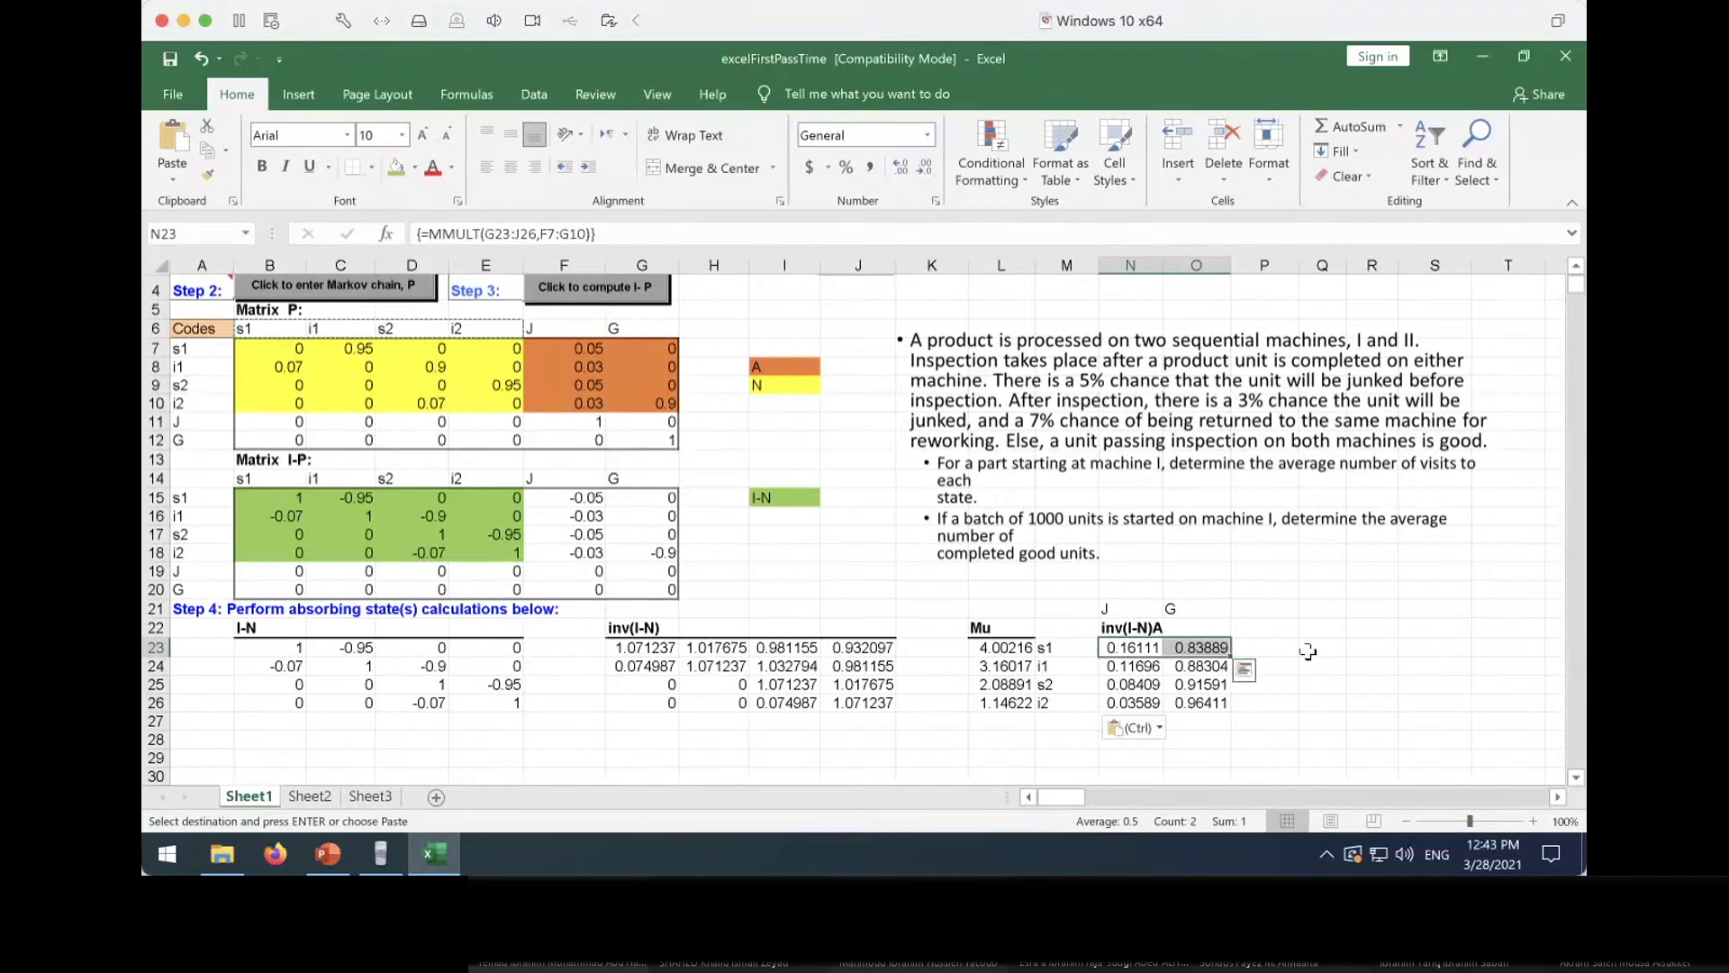
Compute the expected number of junked units from a 1000-unit batch in Q23 with the formula =1000*N23
{"action": "left_click", "coordinate": [1144, 643]}
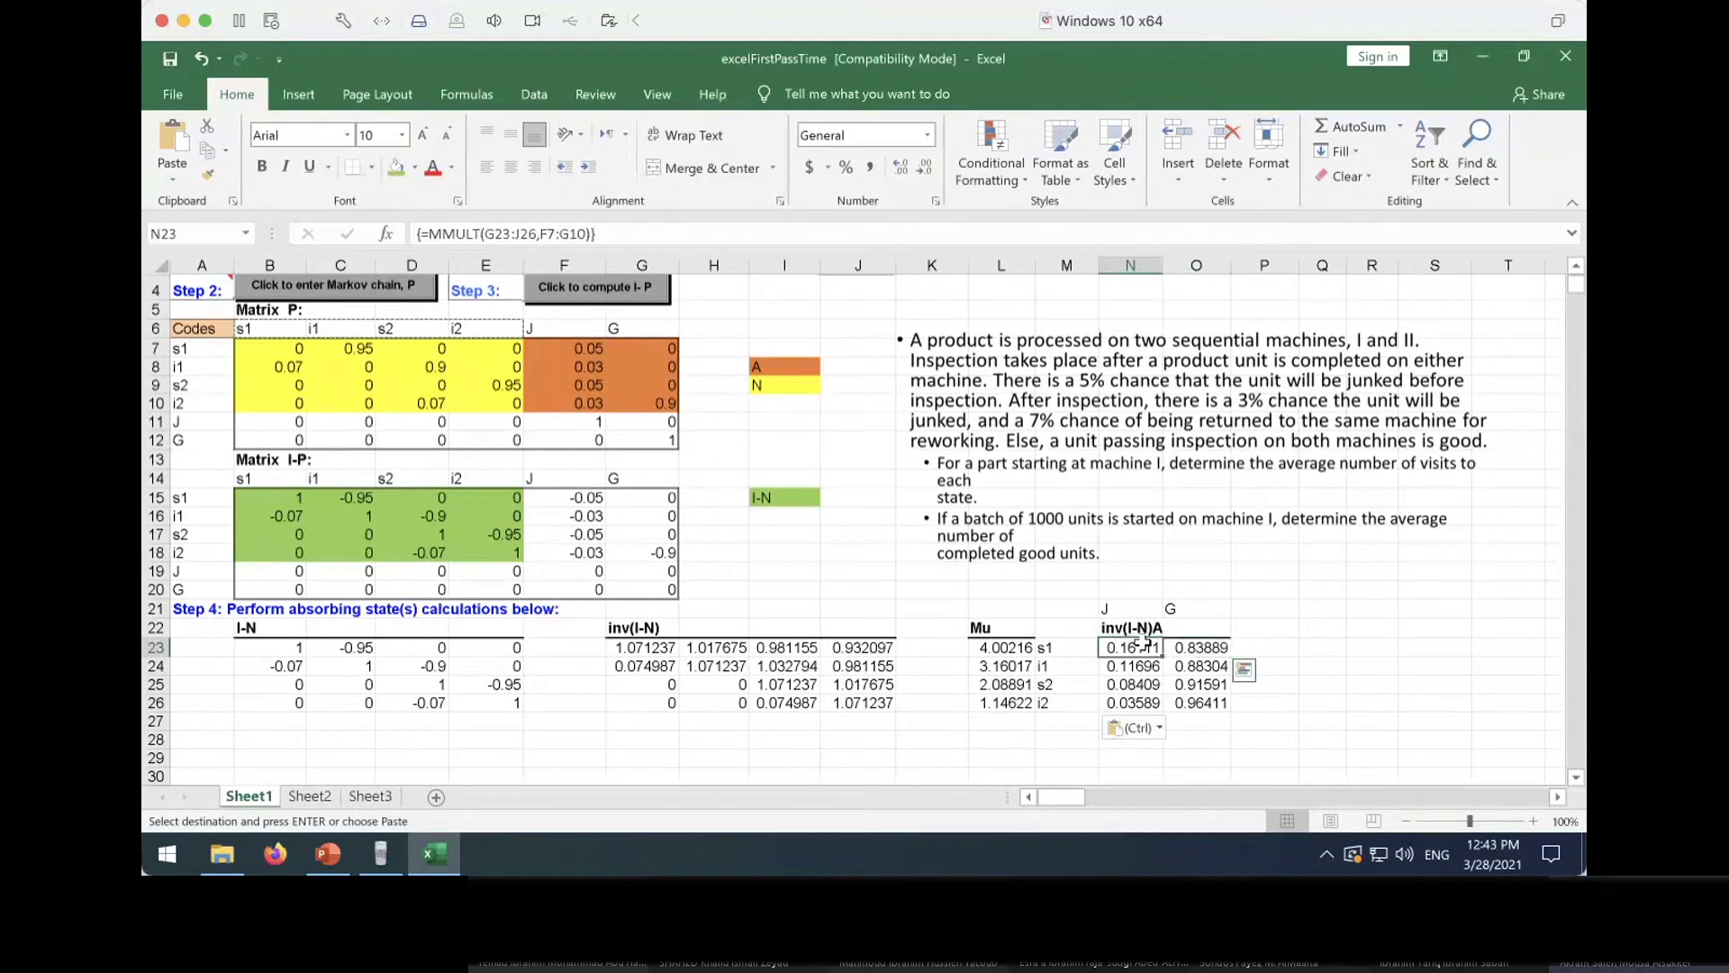
{"action": "left_click", "coordinate": [1322, 612]}
{"action": "key", "text": "Down"}
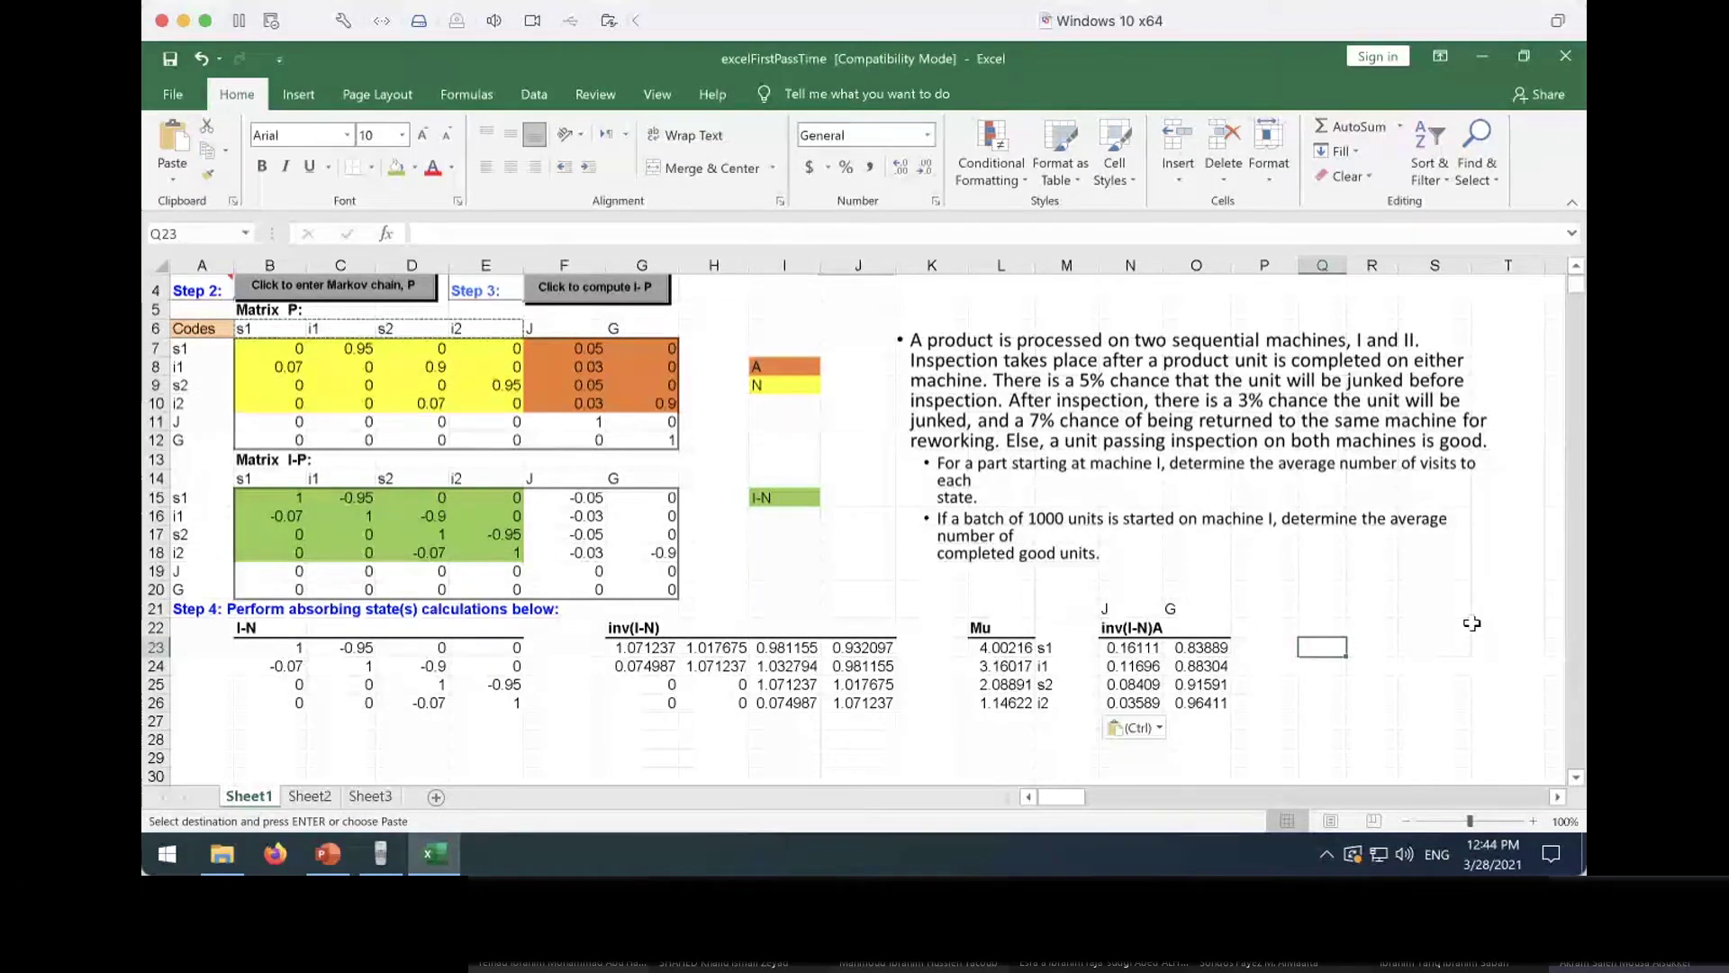
{"action": "type", "text": "=10"}
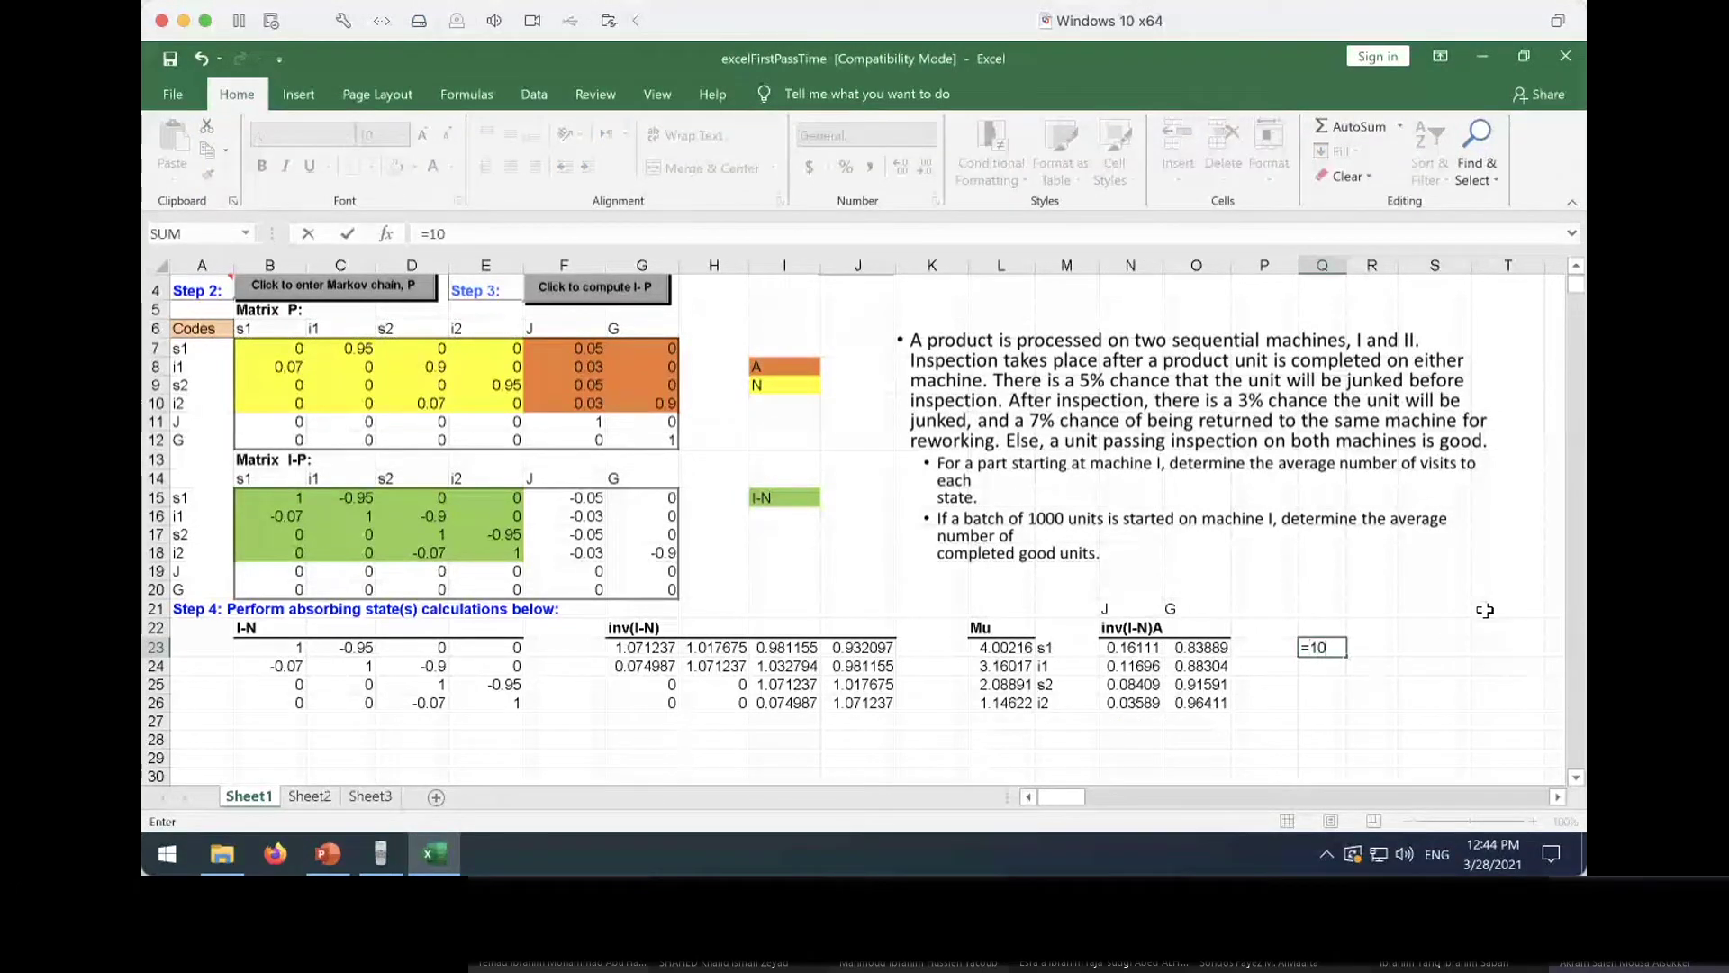
{"action": "type", "text": "00*"}
{"action": "left_click", "coordinate": [1125, 641]}
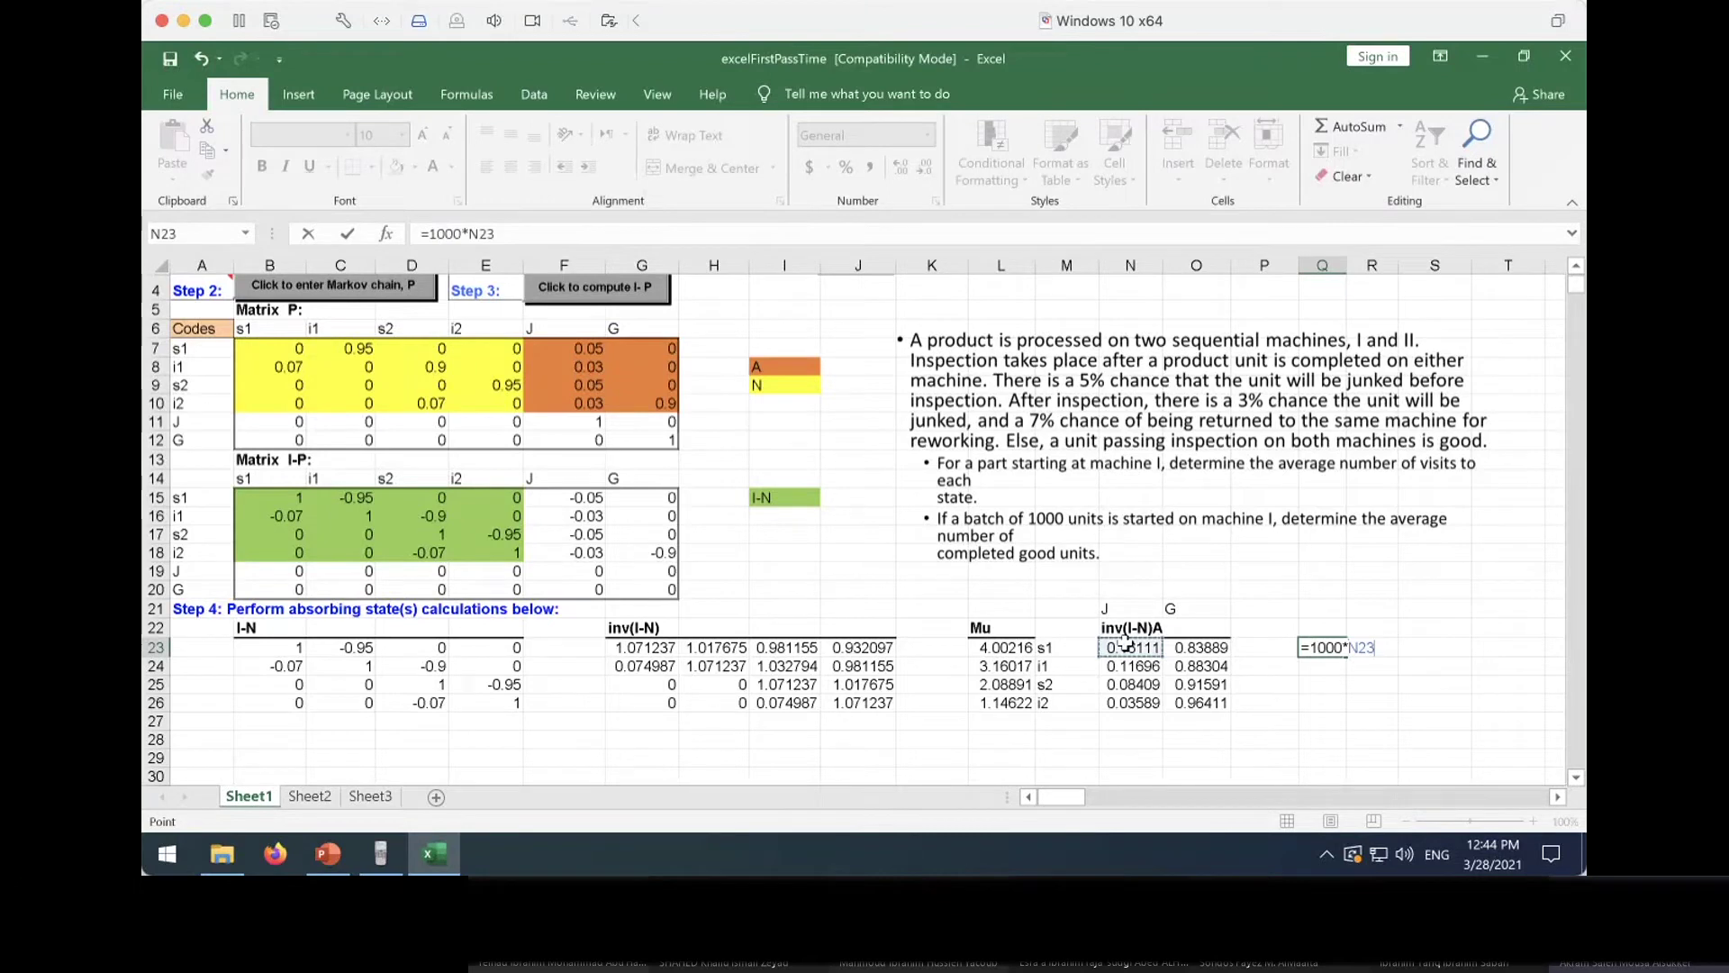
{"action": "key", "text": "ctrl+Return"}
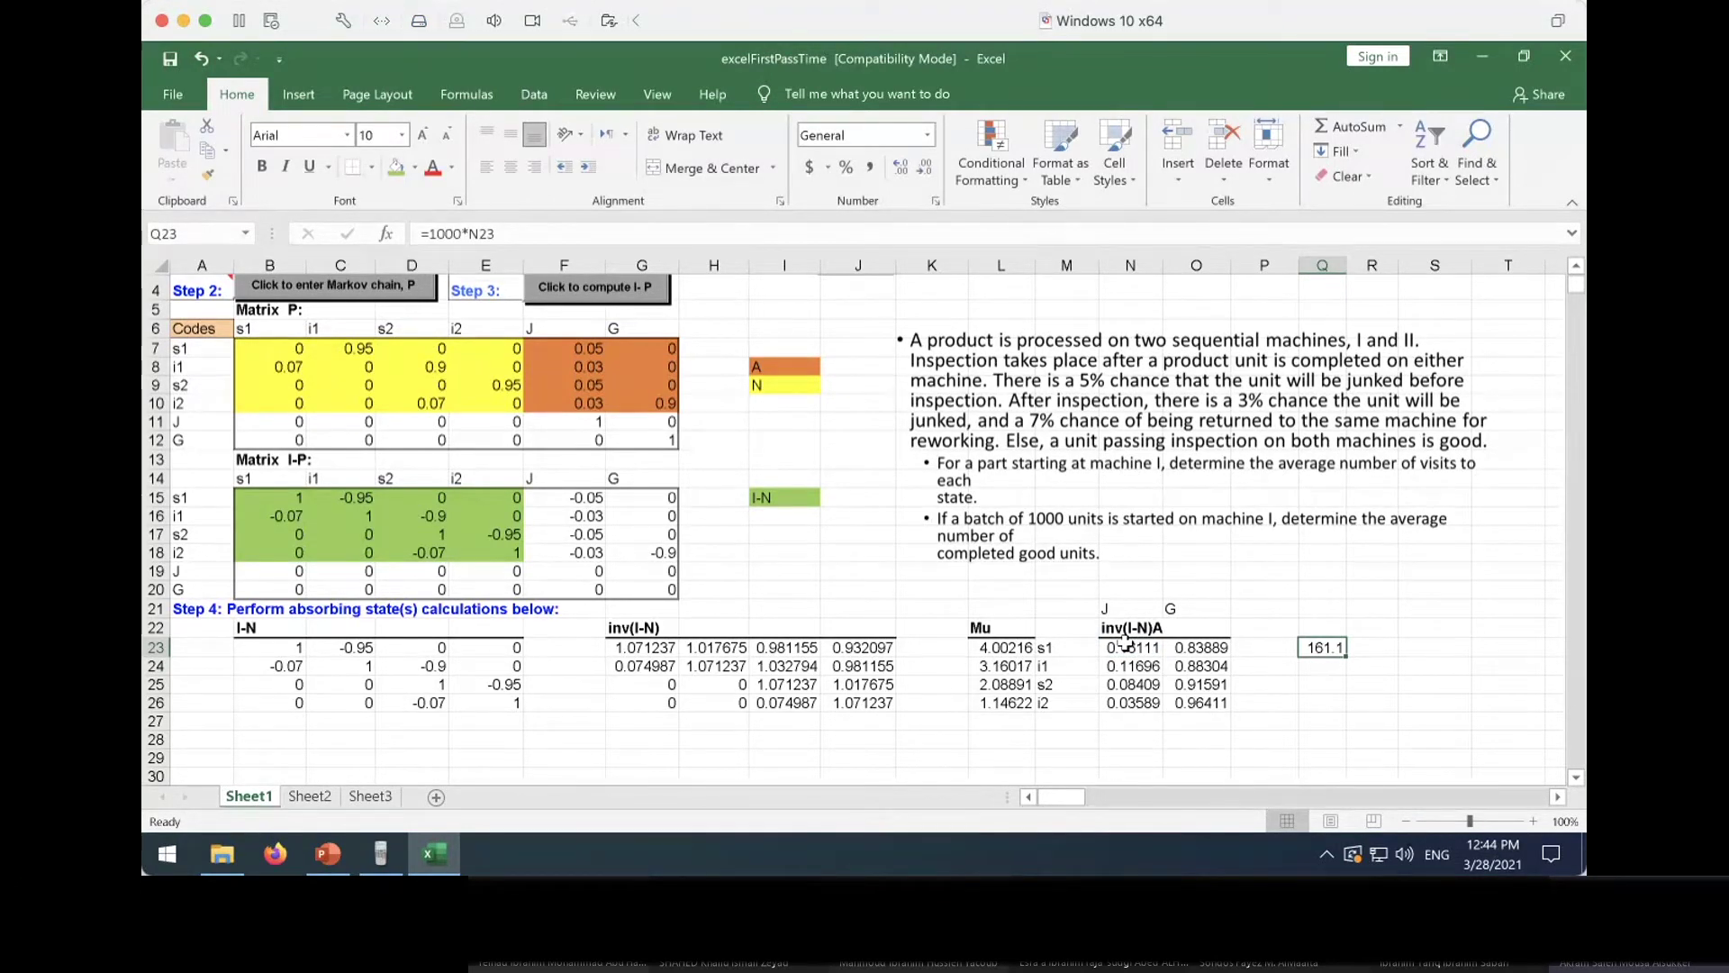
Compute the expected number of good units from the 1000-unit batch in R23 with the formula =1000*O23
{"action": "key", "text": "Right"}
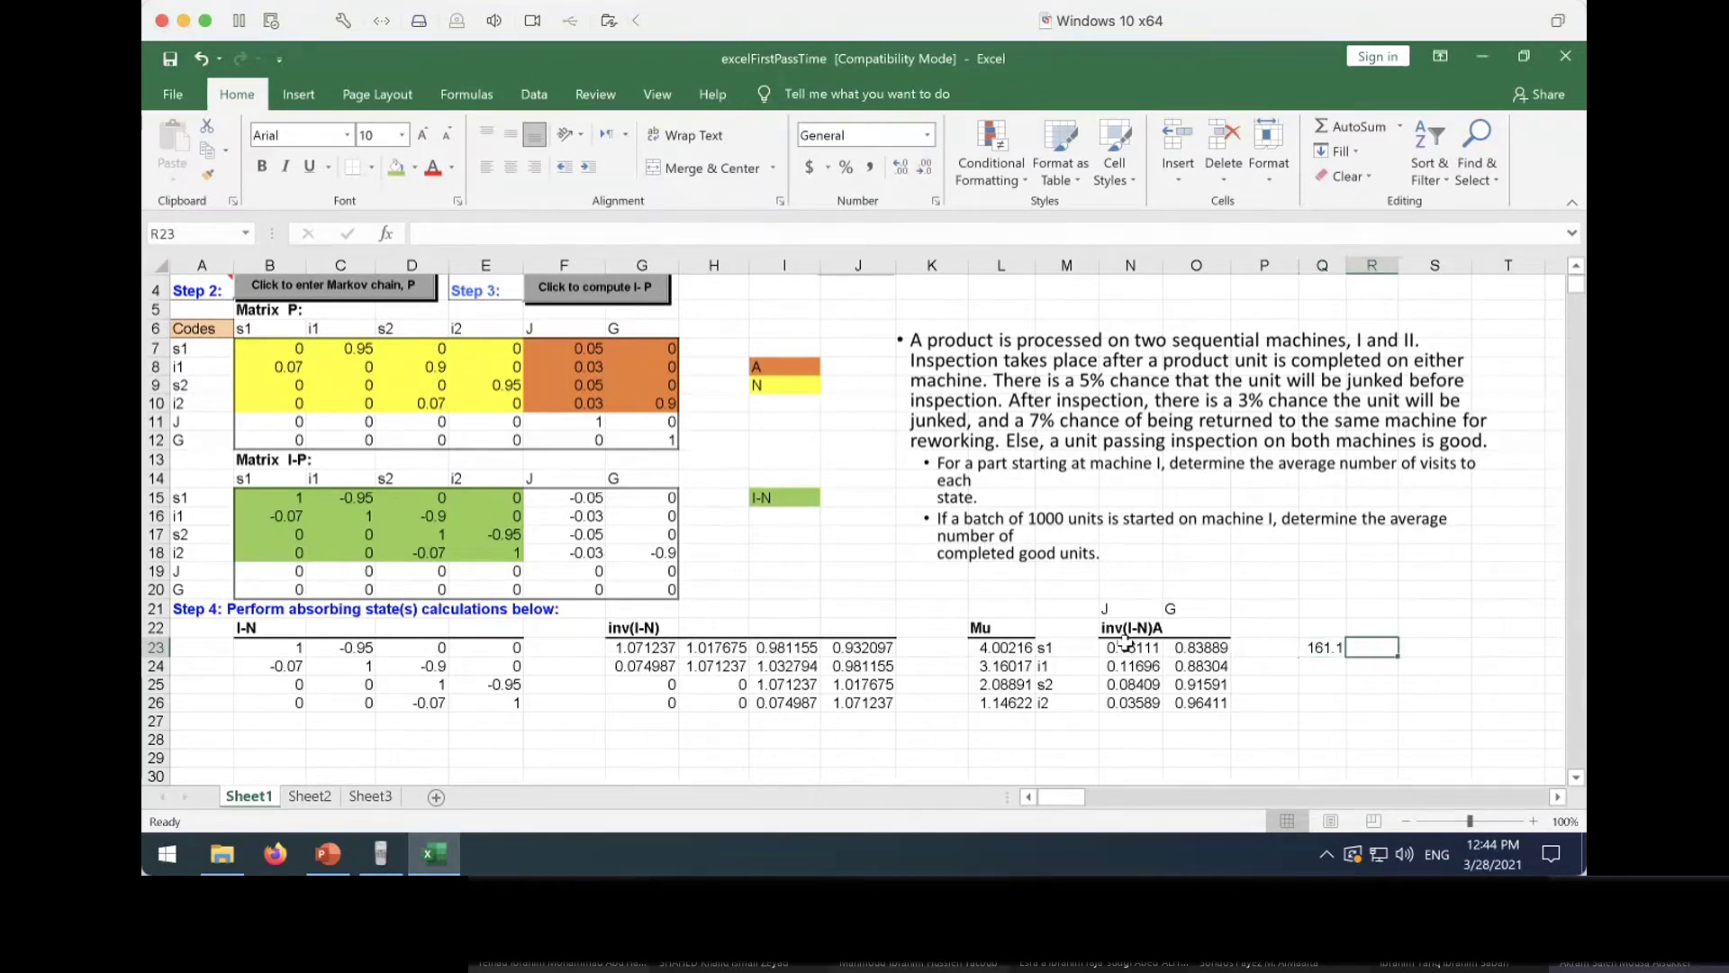
{"action": "type", "text": "="}
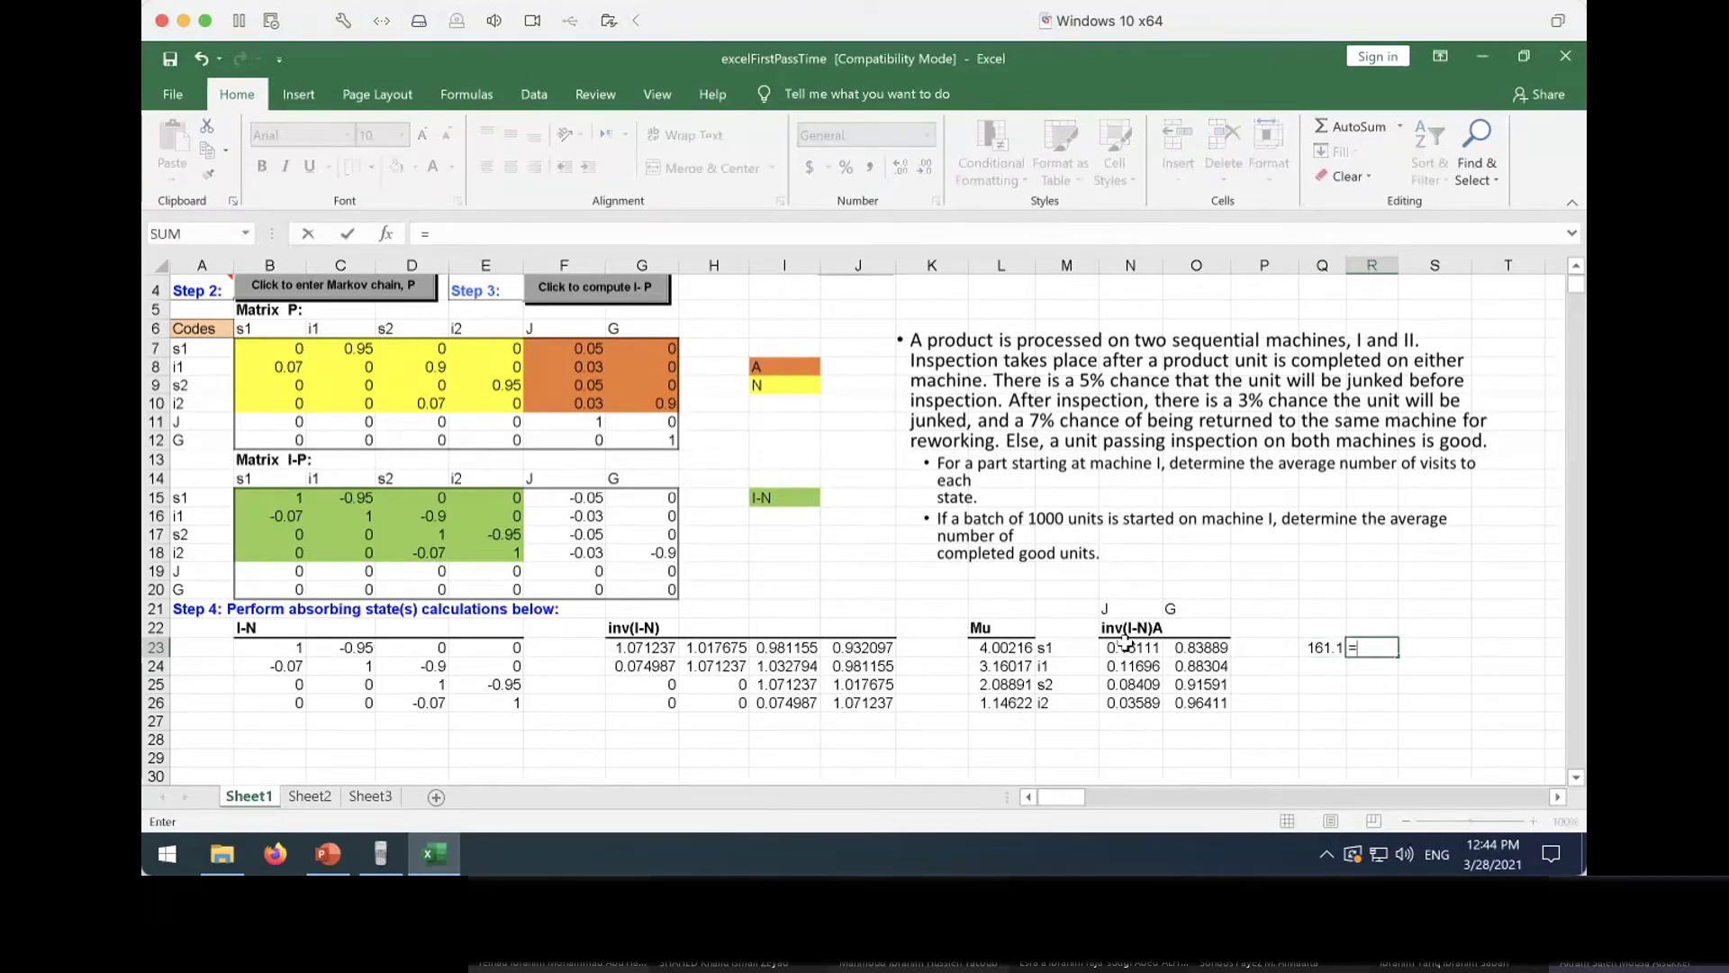
{"action": "type", "text": "1000*"}
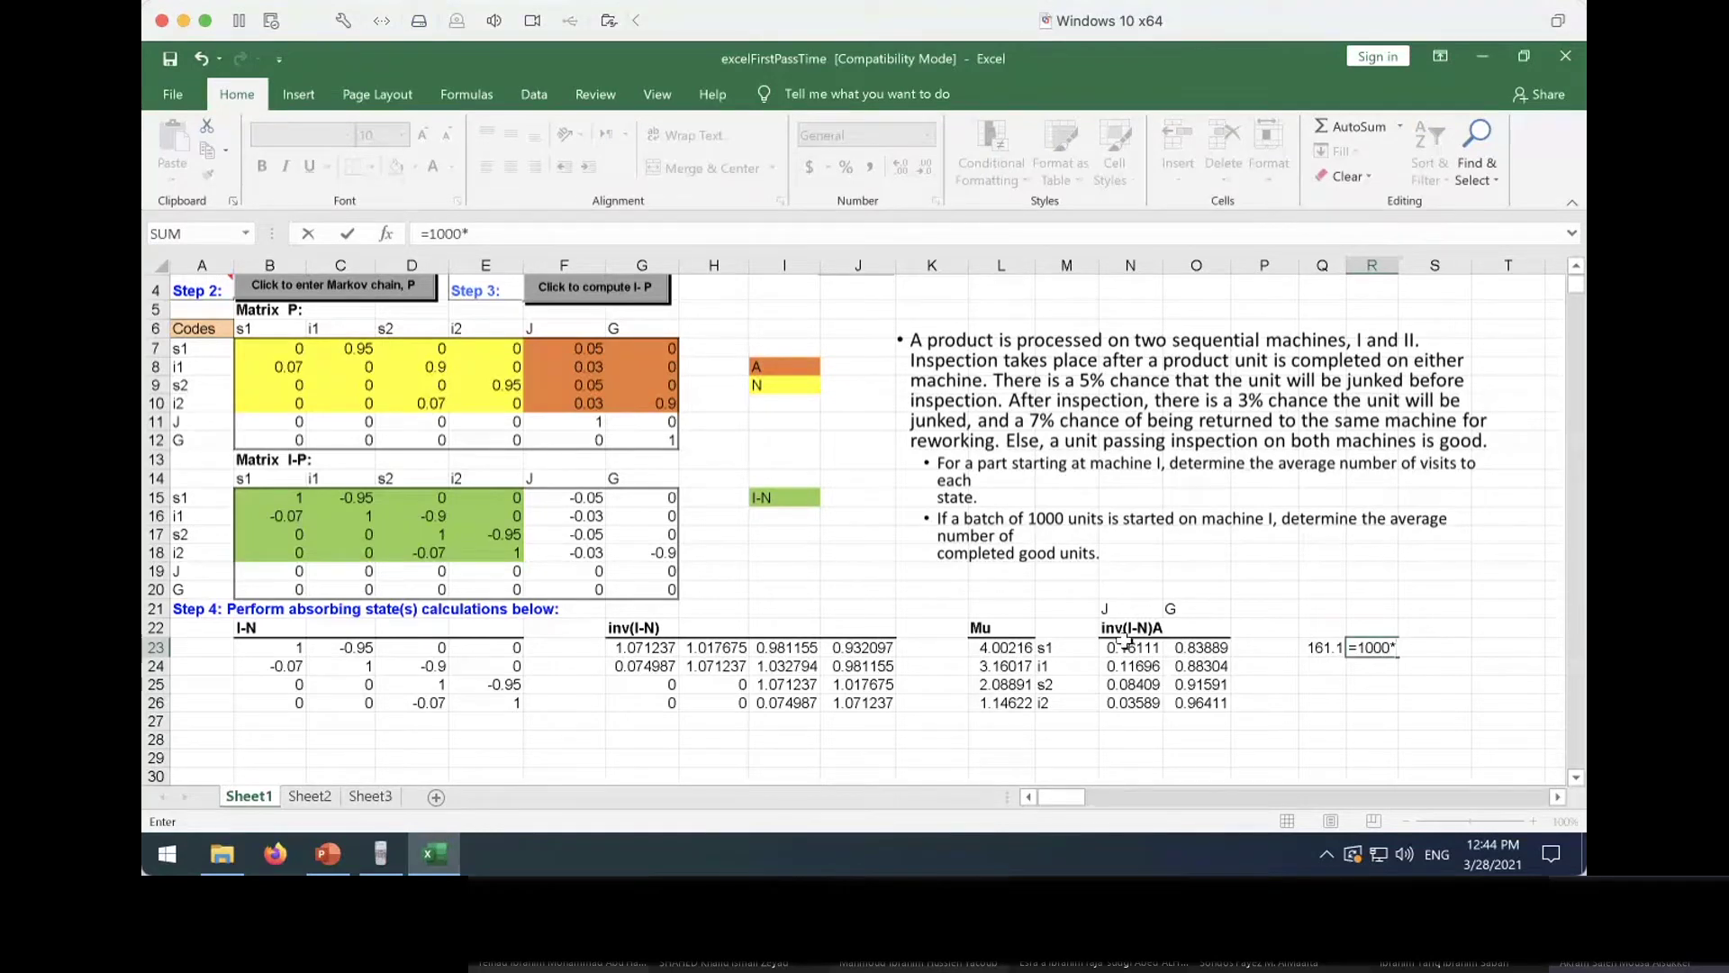
{"action": "left_click", "coordinate": [1185, 646]}
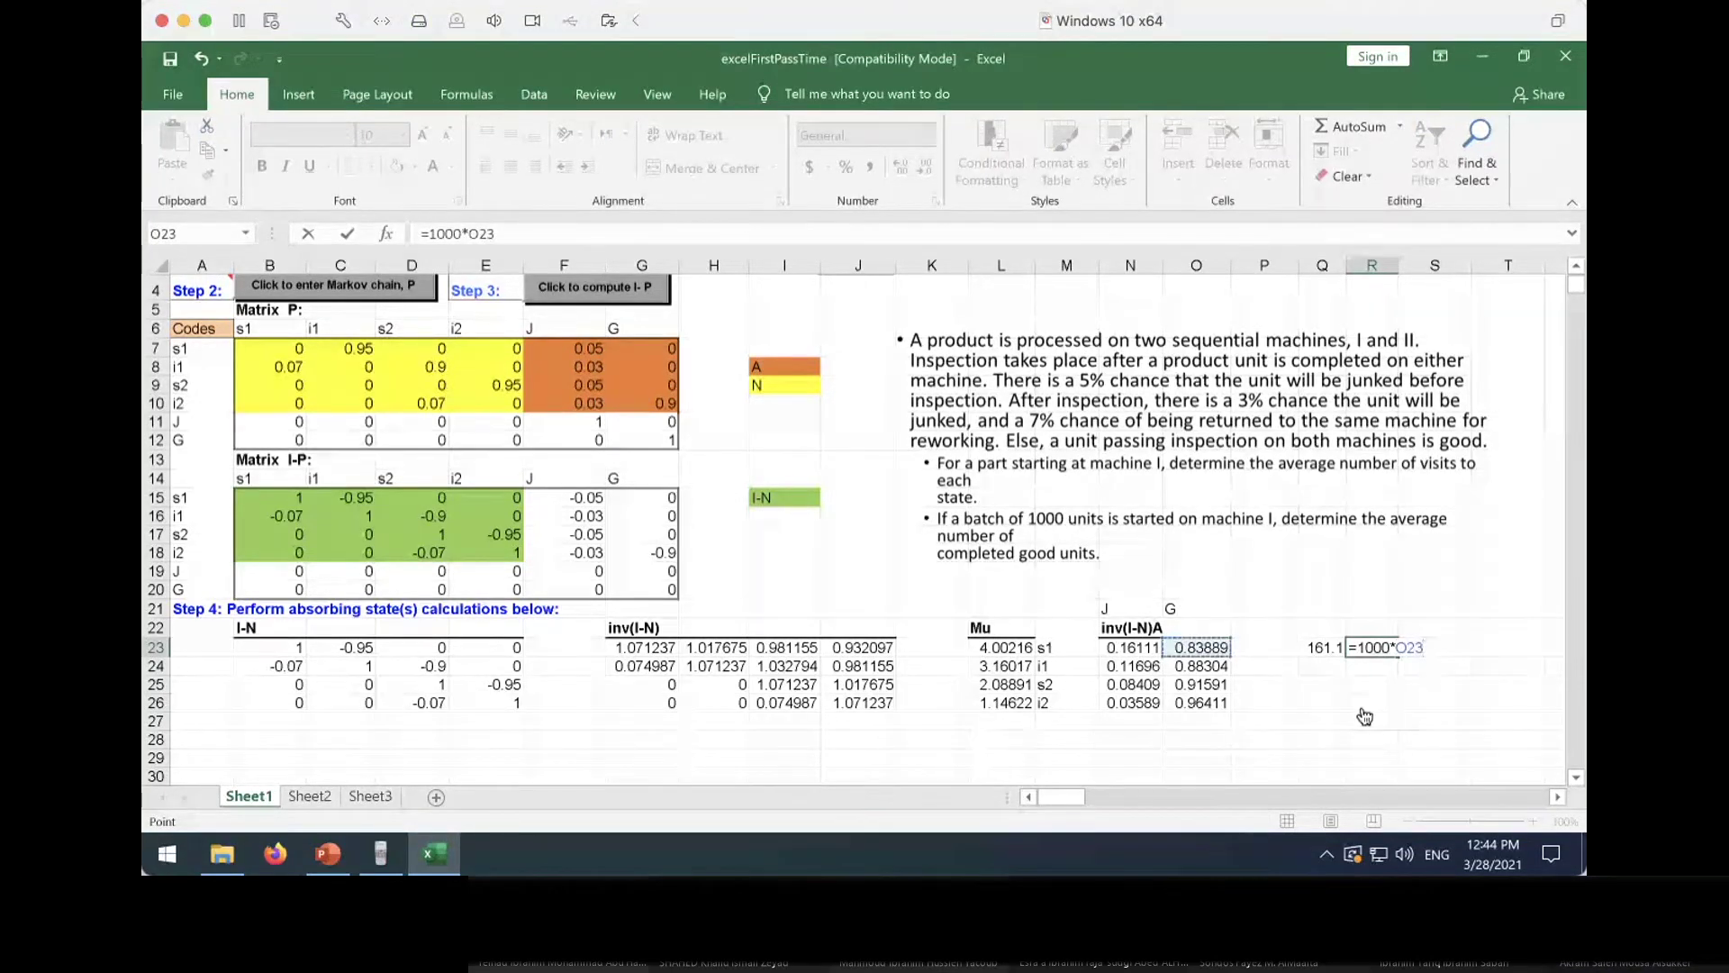
{"action": "key", "text": "Return"}
{"action": "left_click", "coordinate": [1372, 776]}
{"action": "key", "text": "Down"}
{"action": "key", "text": "Down"}
{"action": "key", "text": "Down"}
{"action": "key", "text": "Down"}
{"action": "key", "text": "Down"}
{"action": "key", "text": "Down"}
{"action": "key", "text": "Down"}
{"action": "key", "text": "Down"}
{"action": "key", "text": "Down"}
{"action": "key", "text": "Down"}
{"action": "key", "text": "Down"}
{"action": "key", "text": "Down"}
{"action": "key", "text": "Down"}
{"action": "key", "text": "Down"}
{"action": "key", "text": "Down"}
{"action": "key", "text": "Down"}
{"action": "key", "text": "Down"}
{"action": "key", "text": "Down"}
{"action": "key", "text": "Down"}
{"action": "key", "text": "Down"}
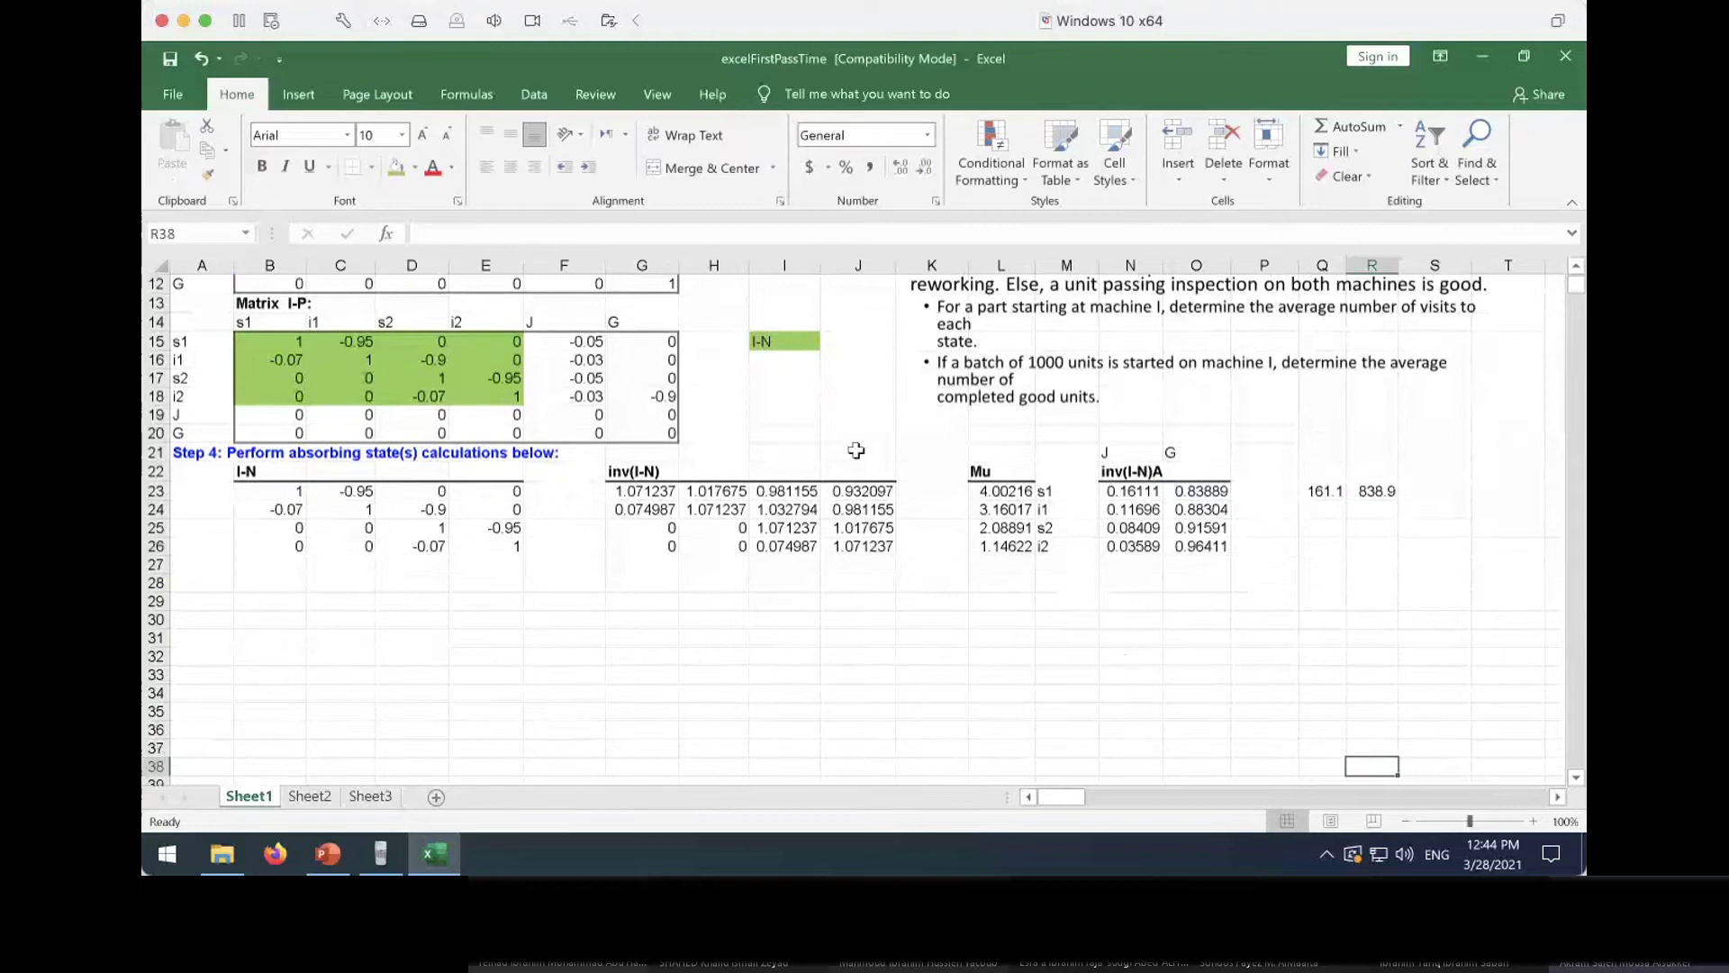
{"action": "key", "text": "Down"}
{"action": "key", "text": "Down"}
{"action": "key", "text": "Down"}
{"action": "key", "text": "Down"}
{"action": "key", "text": "Down"}
{"action": "key", "text": "Down"}
{"action": "key", "text": "Down"}
{"action": "key", "text": "Down"}
{"action": "key", "text": "Down"}
{"action": "key", "text": "Down"}
{"action": "key", "text": "Down"}
{"action": "key", "text": "Down"}
{"action": "key", "text": "Down"}
{"action": "key", "text": "Down"}
{"action": "key", "text": "Down"}
{"action": "key", "text": "Down"}
{"action": "key", "text": "Down"}
{"action": "key", "text": "Down"}
{"action": "key", "text": "Down"}
{"action": "key", "text": "Down"}
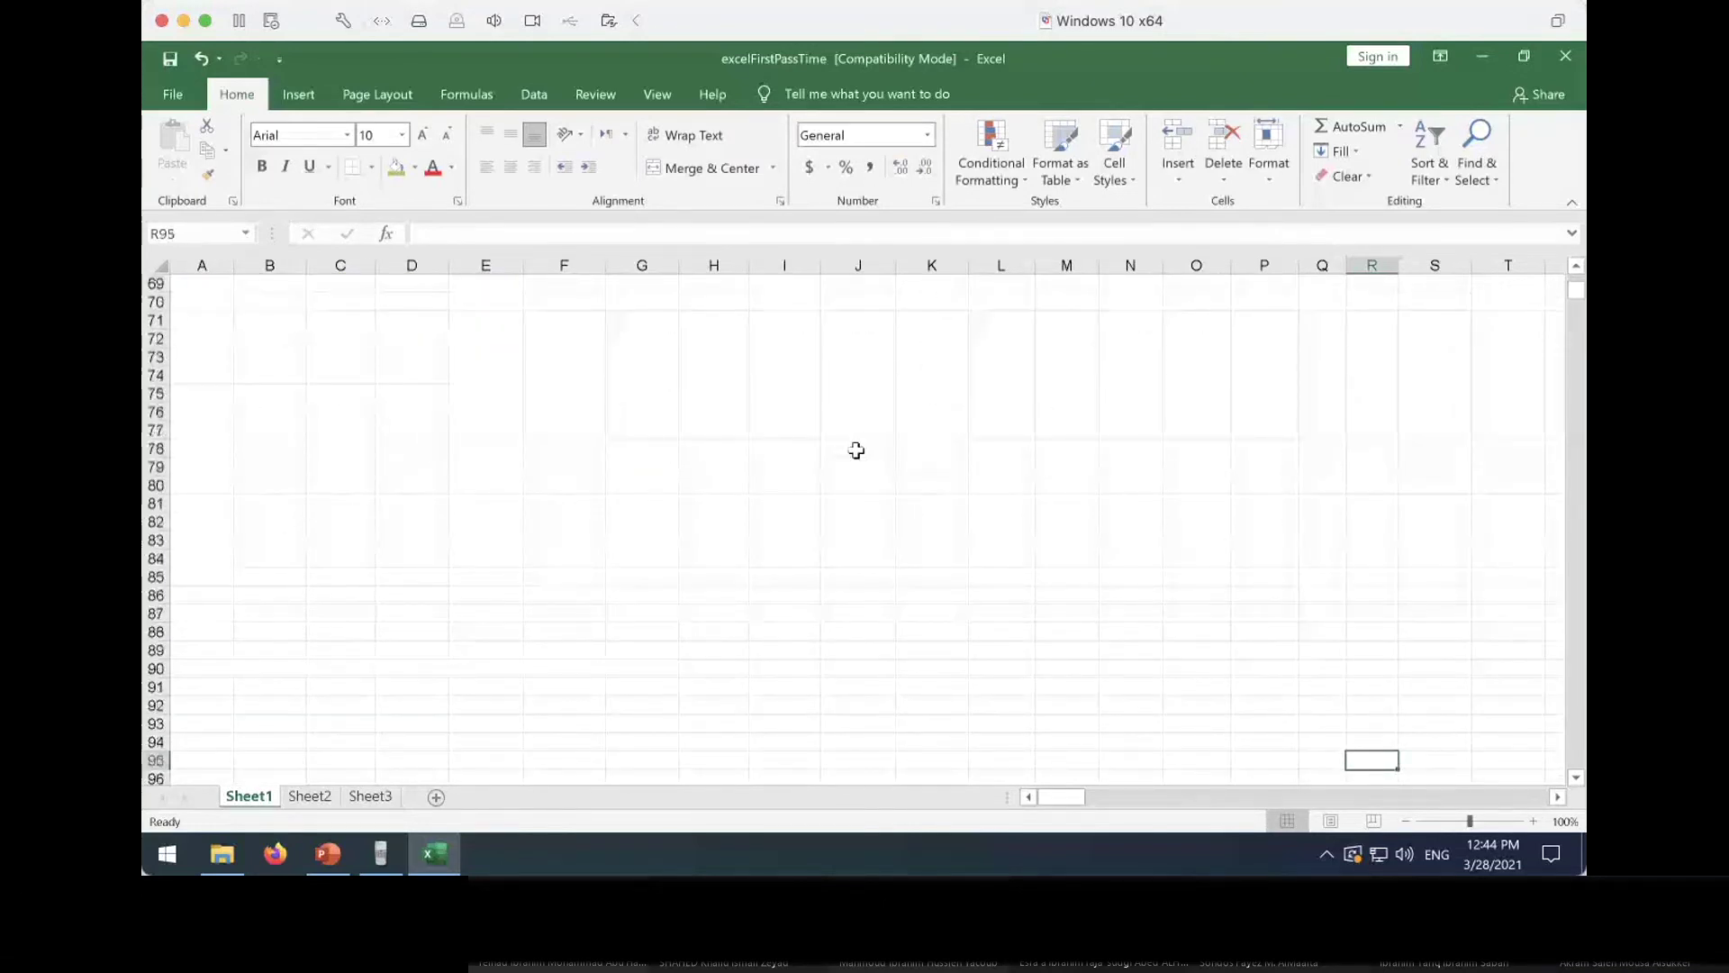
{"action": "left_click", "coordinate": [1174, 380]}
{"action": "key", "text": "Down"}
{"action": "key", "text": "Down"}
{"action": "key", "text": "Down"}
{"action": "key", "text": "Down"}
{"action": "key", "text": "Down"}
{"action": "key", "text": "Down"}
{"action": "key", "text": "Down"}
{"action": "key", "text": "Down"}
{"action": "key", "text": "Down"}
{"action": "key", "text": "Down"}
{"action": "key", "text": "Down"}
{"action": "key", "text": "Down"}
{"action": "key", "text": "Down"}
{"action": "key", "text": "Down"}
{"action": "key", "text": "Down"}
{"action": "key", "text": "Down"}
{"action": "key", "text": "Down"}
{"action": "key", "text": "Down"}
{"action": "key", "text": "Down"}
{"action": "key", "text": "Down"}
{"action": "key", "text": "Down"}
{"action": "key", "text": "Down"}
{"action": "key", "text": "Down"}
{"action": "key", "text": "Down"}
{"action": "key", "text": "Down"}
{"action": "key", "text": "Down"}
{"action": "key", "text": "Down"}
{"action": "key", "text": "Down"}
{"action": "key", "text": "Down"}
{"action": "key", "text": "Down"}
{"action": "key", "text": "Down"}
{"action": "key", "text": "Down"}
{"action": "key", "text": "Down"}
{"action": "key", "text": "Down"}
{"action": "key", "text": "Down"}
{"action": "key", "text": "Down"}
{"action": "key", "text": "Down"}
{"action": "key", "text": "Down"}
{"action": "key", "text": "Down"}
{"action": "key", "text": "Down"}
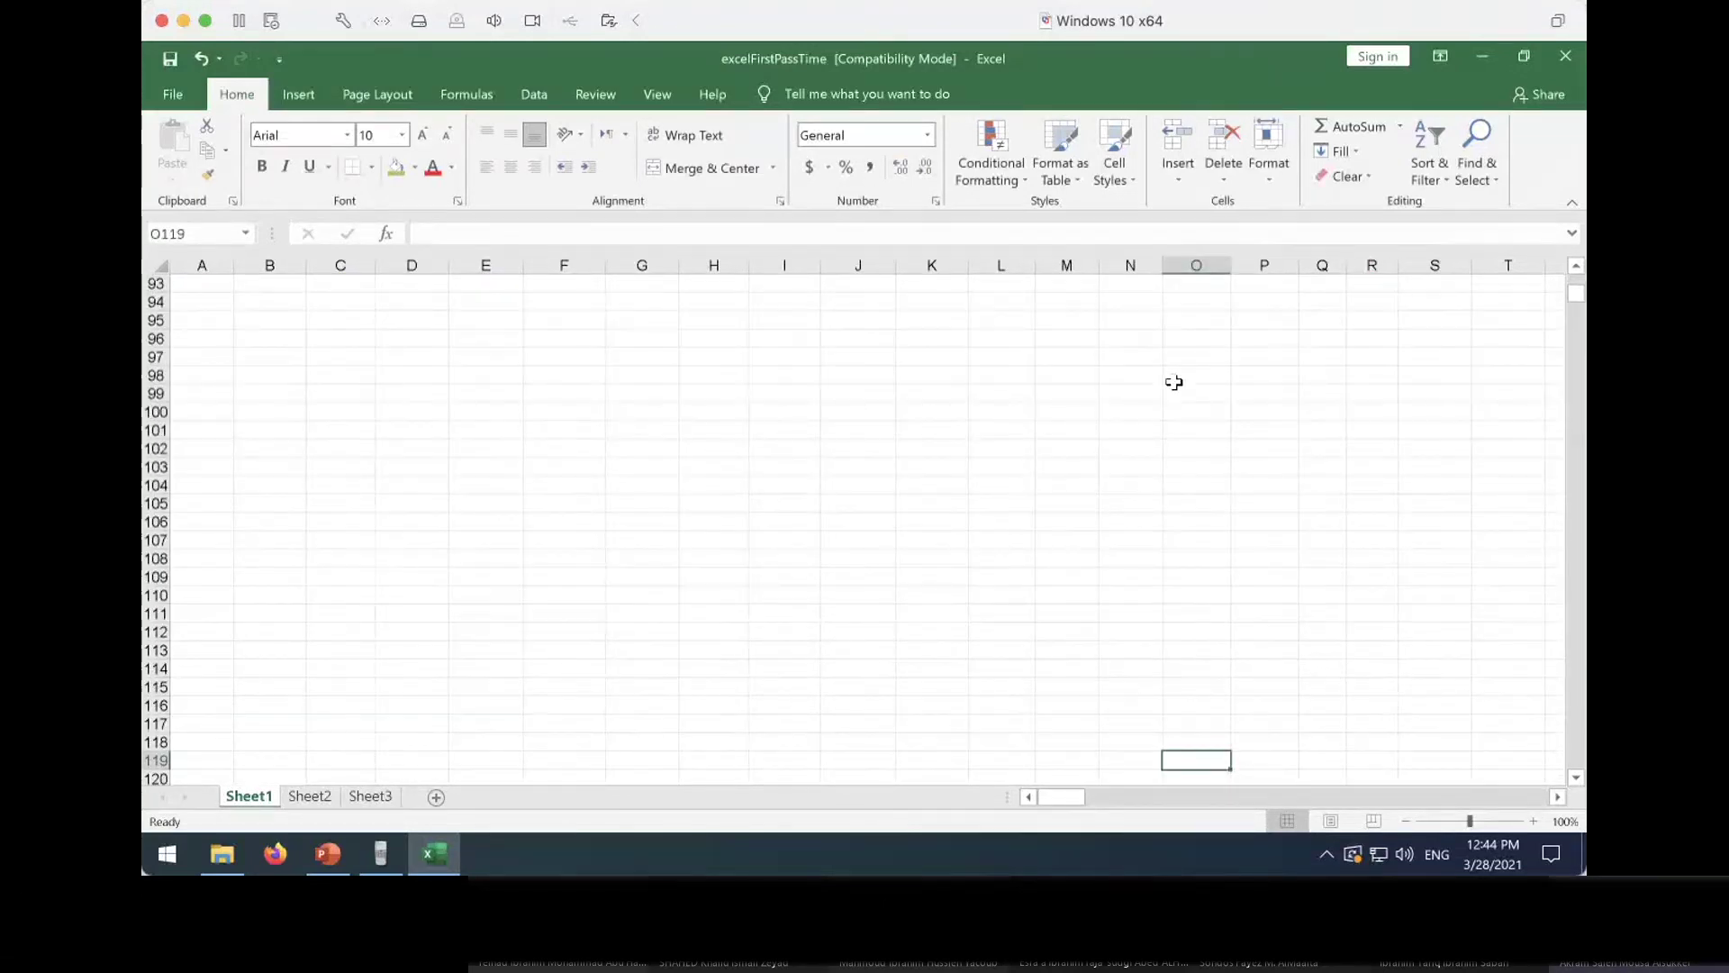
{"action": "left_click", "coordinate": [1494, 345]}
{"action": "key", "text": "Down"}
{"action": "key", "text": "Down"}
{"action": "key", "text": "Down"}
{"action": "key", "text": "Down"}
{"action": "key", "text": "Down"}
{"action": "key", "text": "Down"}
{"action": "key", "text": "Down"}
{"action": "key", "text": "Down"}
{"action": "key", "text": "Down"}
{"action": "key", "text": "Down"}
{"action": "key", "text": "Down"}
{"action": "key", "text": "Down"}
{"action": "key", "text": "Down"}
{"action": "key", "text": "Down"}
{"action": "key", "text": "Down"}
{"action": "key", "text": "Down"}
{"action": "key", "text": "Down"}
{"action": "key", "text": "Down"}
{"action": "key", "text": "Down"}
{"action": "key", "text": "Down"}
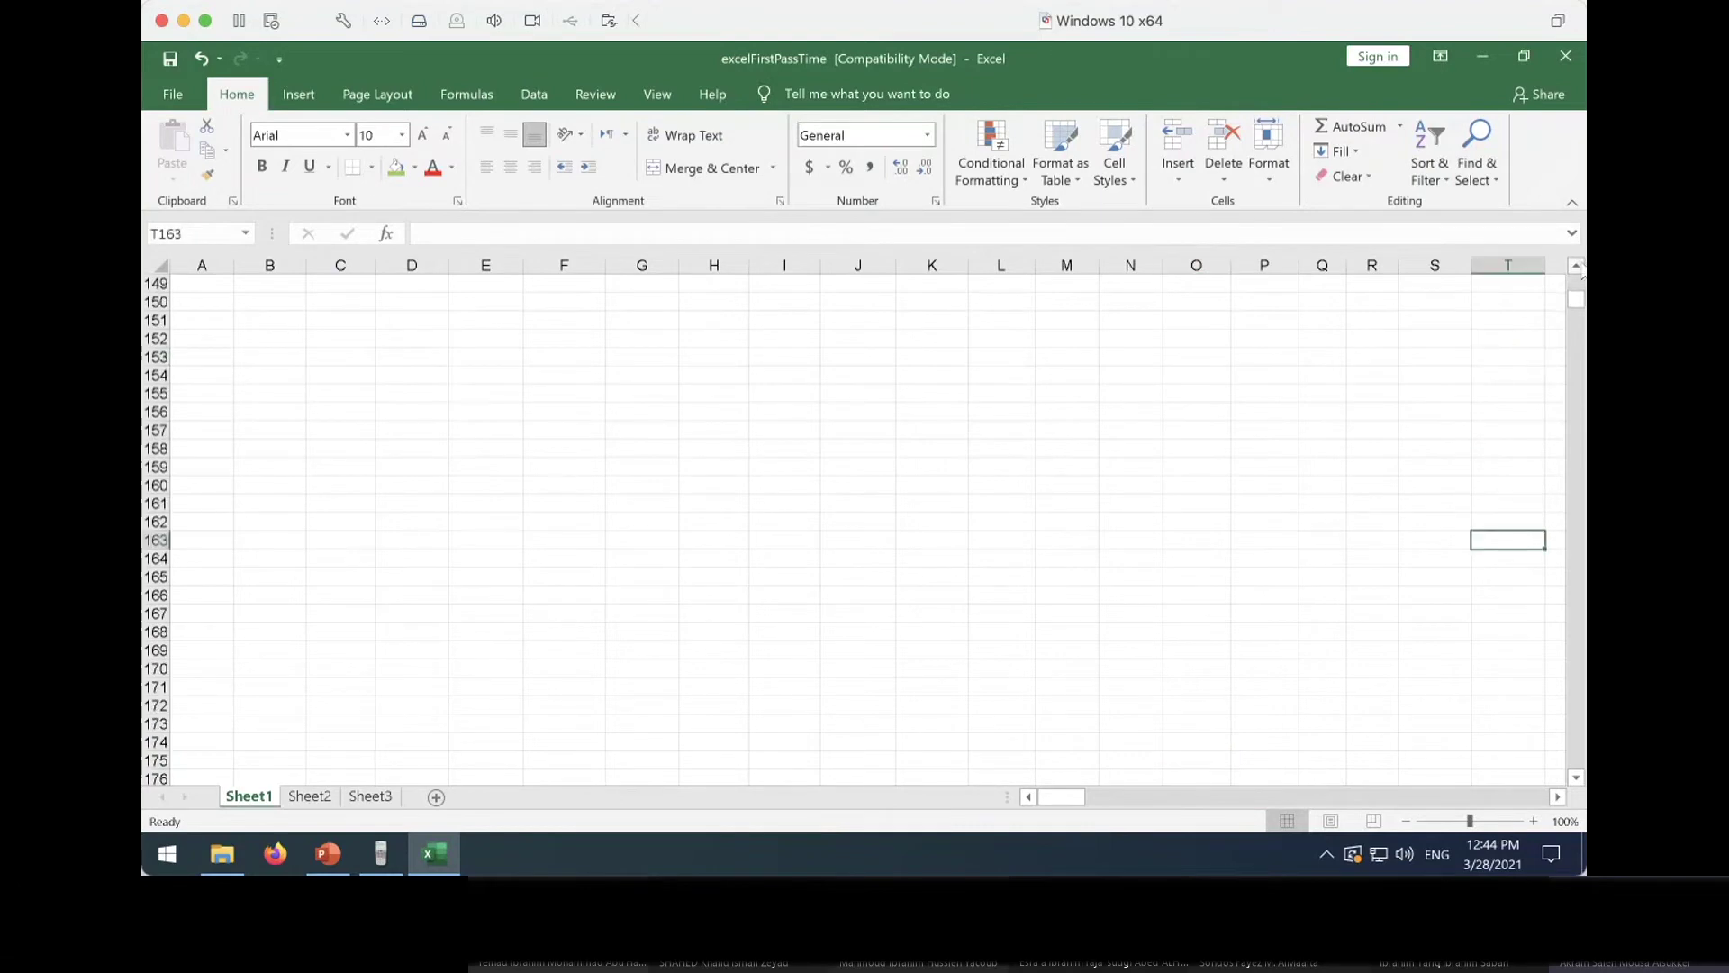
{"action": "key", "text": "Down"}
{"action": "key", "text": "Down"}
{"action": "key", "text": "Down"}
{"action": "key", "text": "Down"}
{"action": "key", "text": "Down"}
{"action": "key", "text": "Down"}
{"action": "key", "text": "Down"}
{"action": "key", "text": "Down"}
{"action": "key", "text": "Down"}
{"action": "key", "text": "Down"}
{"action": "key", "text": "Down"}
{"action": "key", "text": "Down"}
{"action": "key", "text": "Down"}
{"action": "key", "text": "Down"}
{"action": "key", "text": "Down"}
{"action": "key", "text": "Down"}
{"action": "key", "text": "Down"}
{"action": "key", "text": "Down"}
{"action": "key", "text": "Down"}
{"action": "key", "text": "Down"}
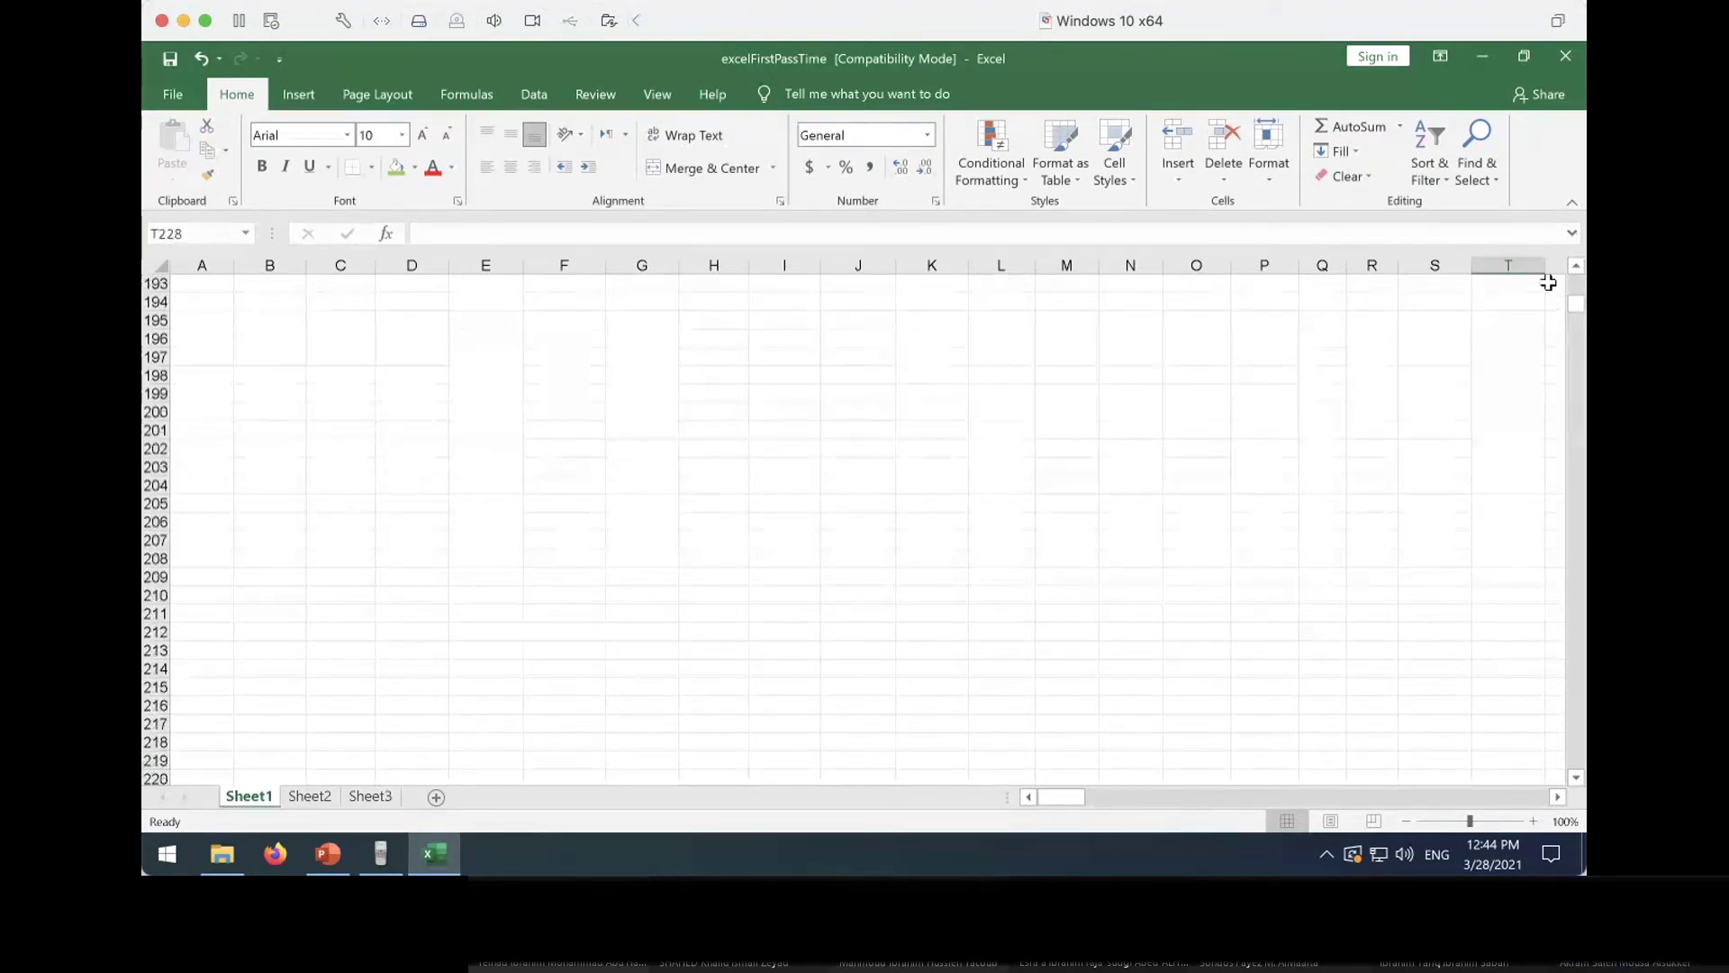
{"action": "left_click_drag", "start_coordinate": [1572, 303], "coordinate": [1576, 270]}
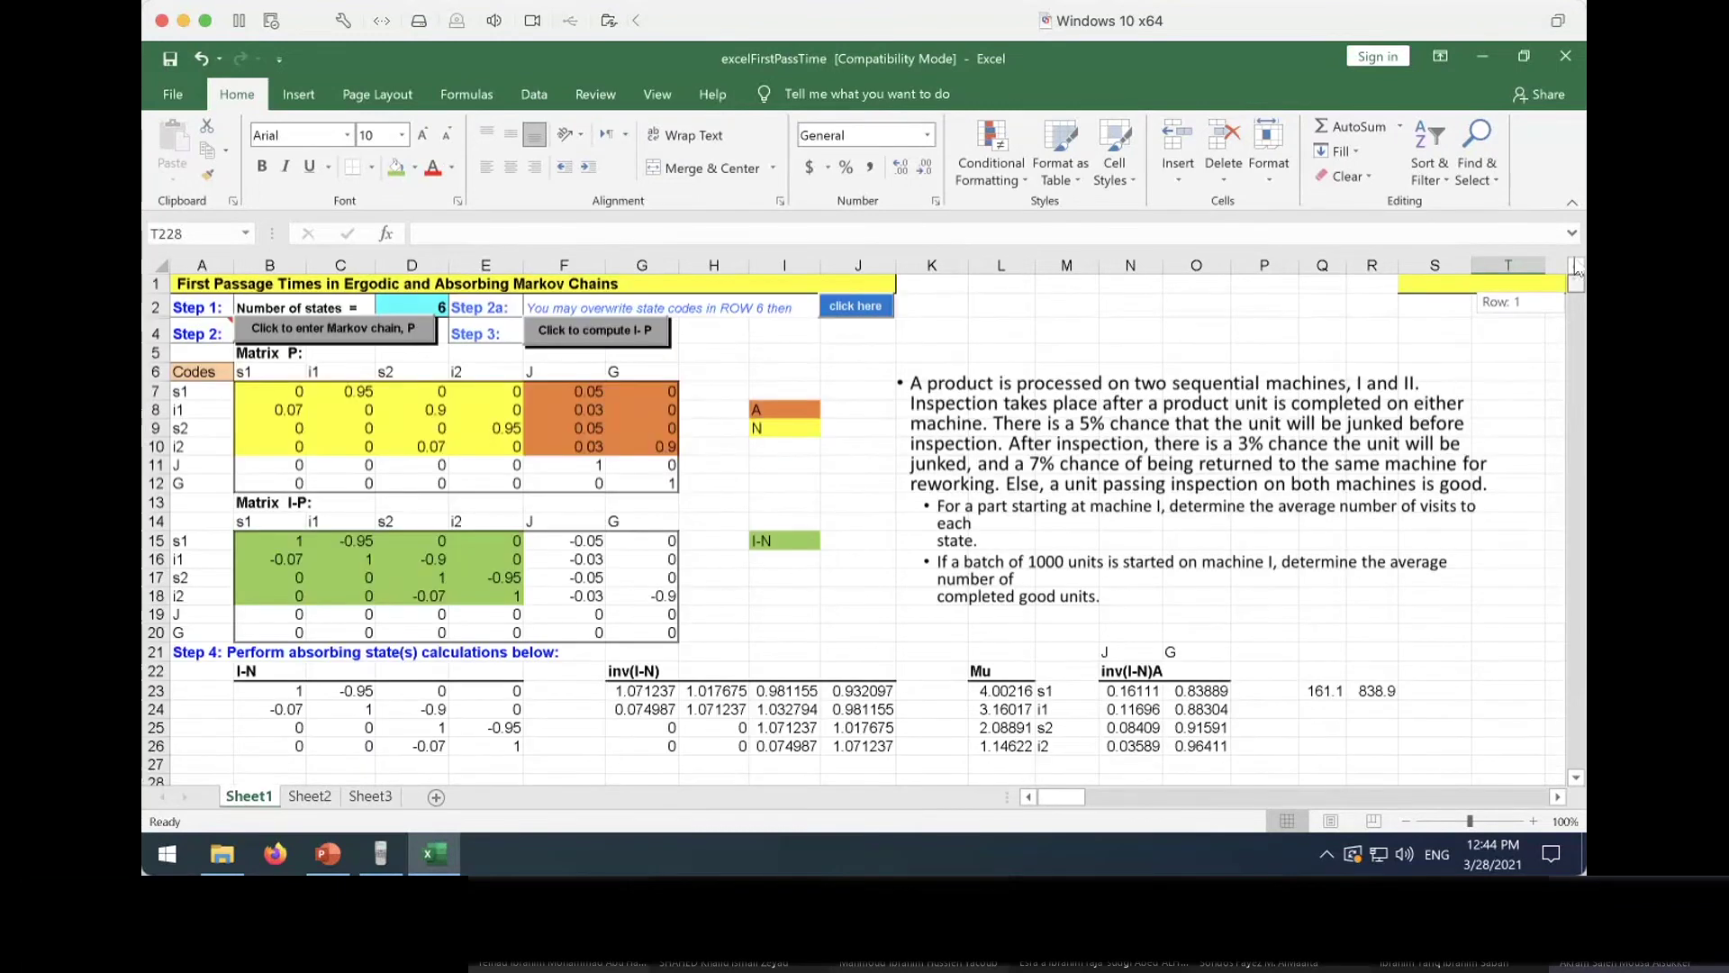
{"action": "left_click", "coordinate": [1211, 585]}
{"action": "key", "text": "Escape"}
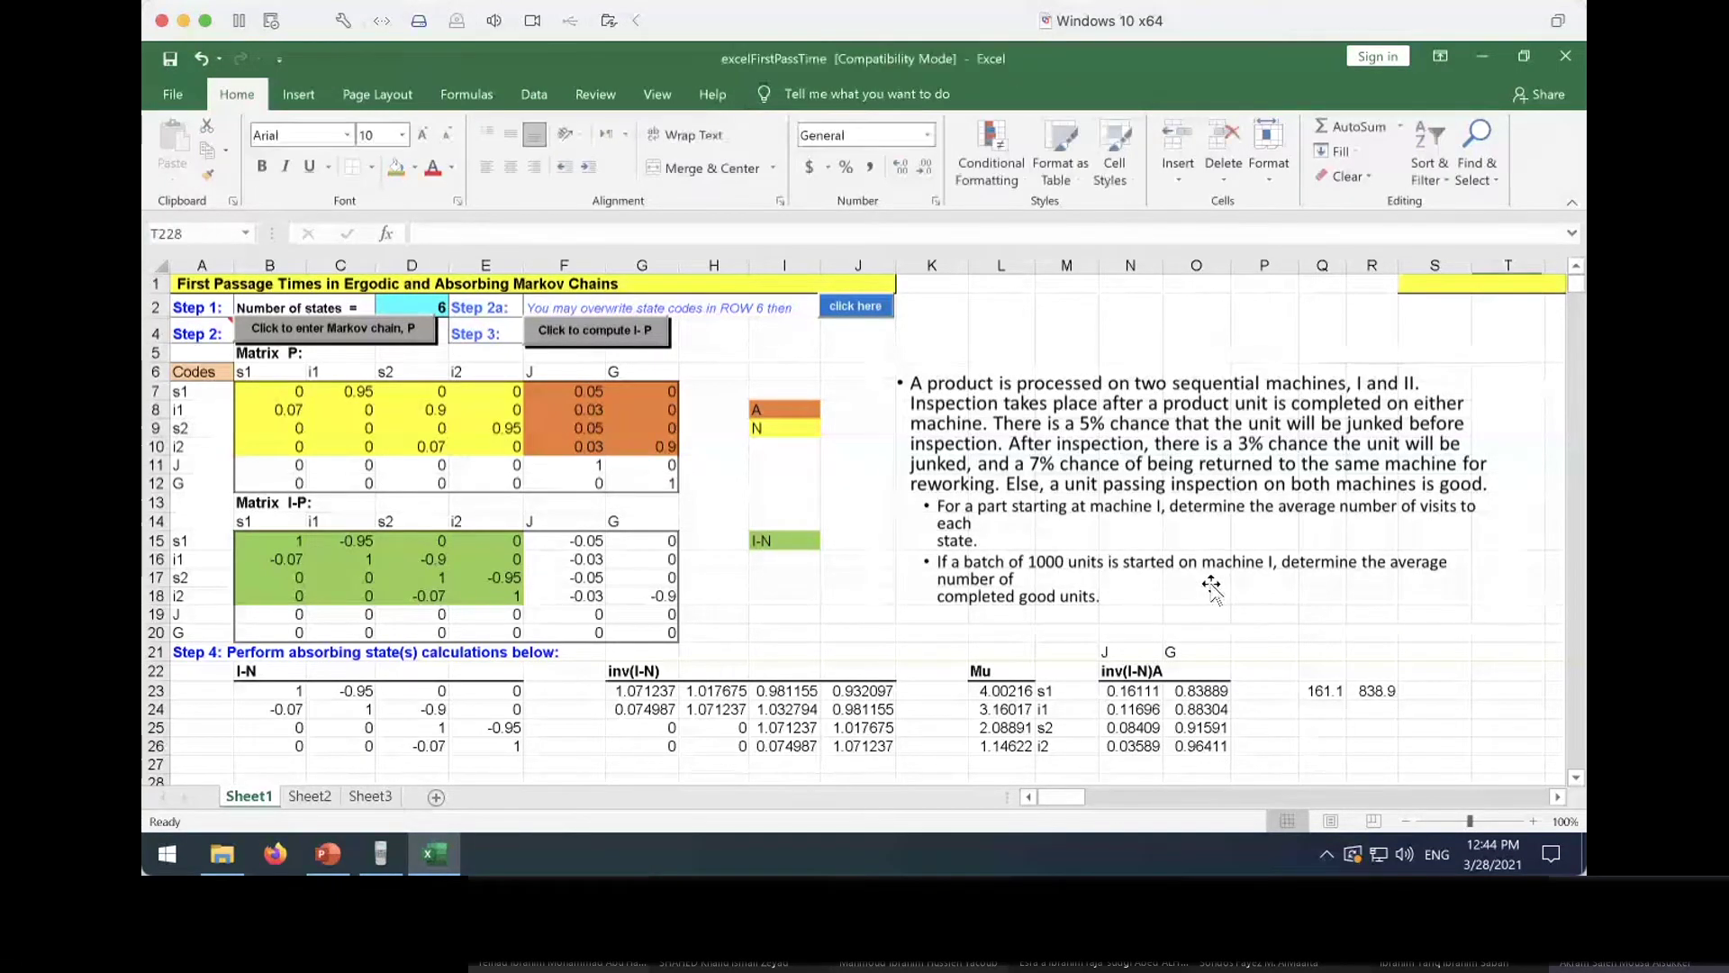
Review the junked and good unit results and their formulas in Q23 and R23 against the batch question
{"action": "scroll", "coordinate": [1265, 598], "scroll_direction": "down", "scroll_amount": 2}
{"action": "left_click", "coordinate": [1322, 583]}
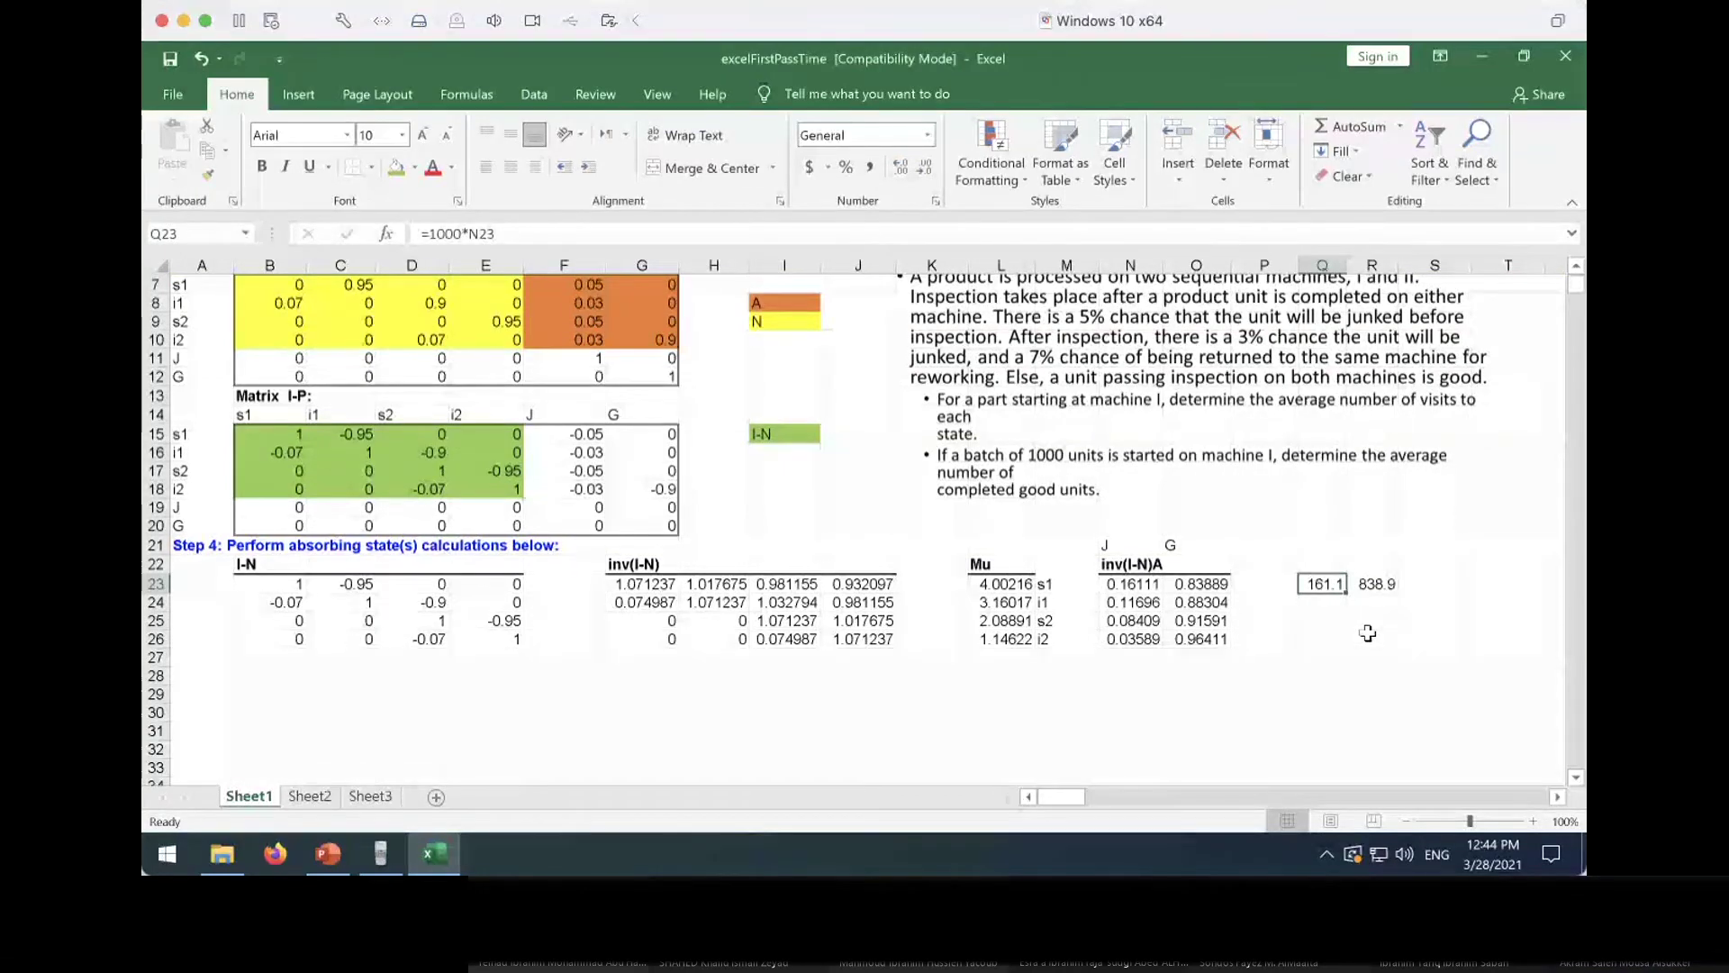
{"action": "left_click", "coordinate": [1367, 582]}
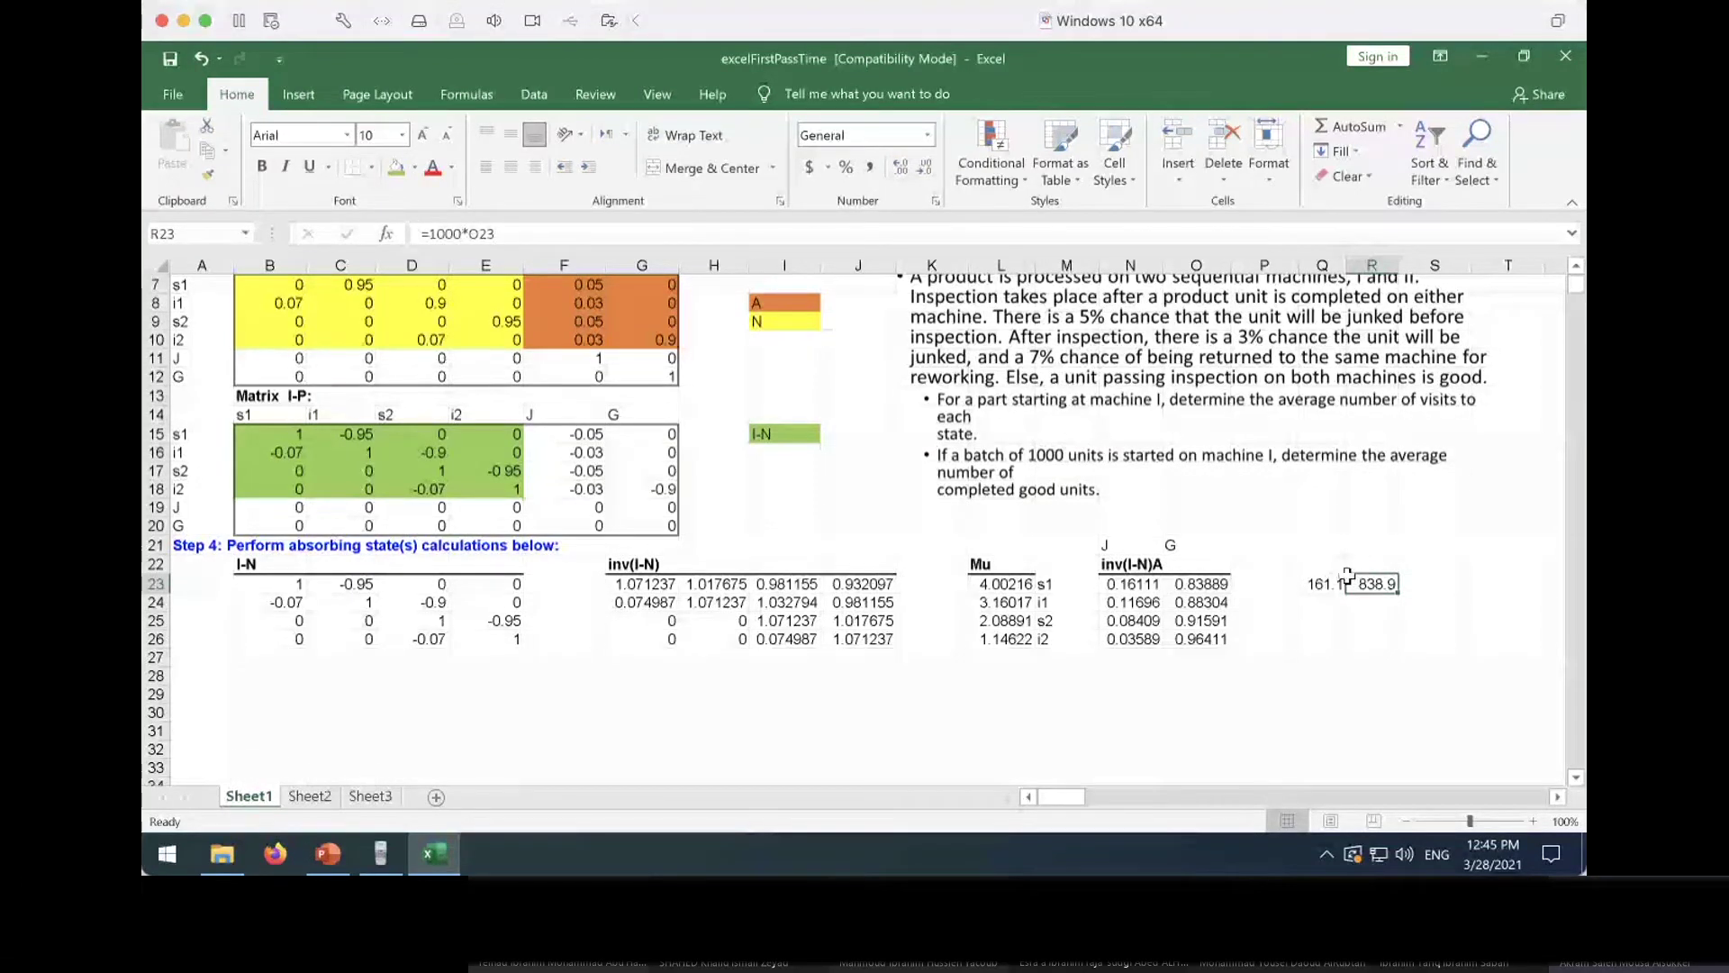
{"action": "scroll", "coordinate": [1364, 587], "scroll_direction": "down", "scroll_amount": 1}
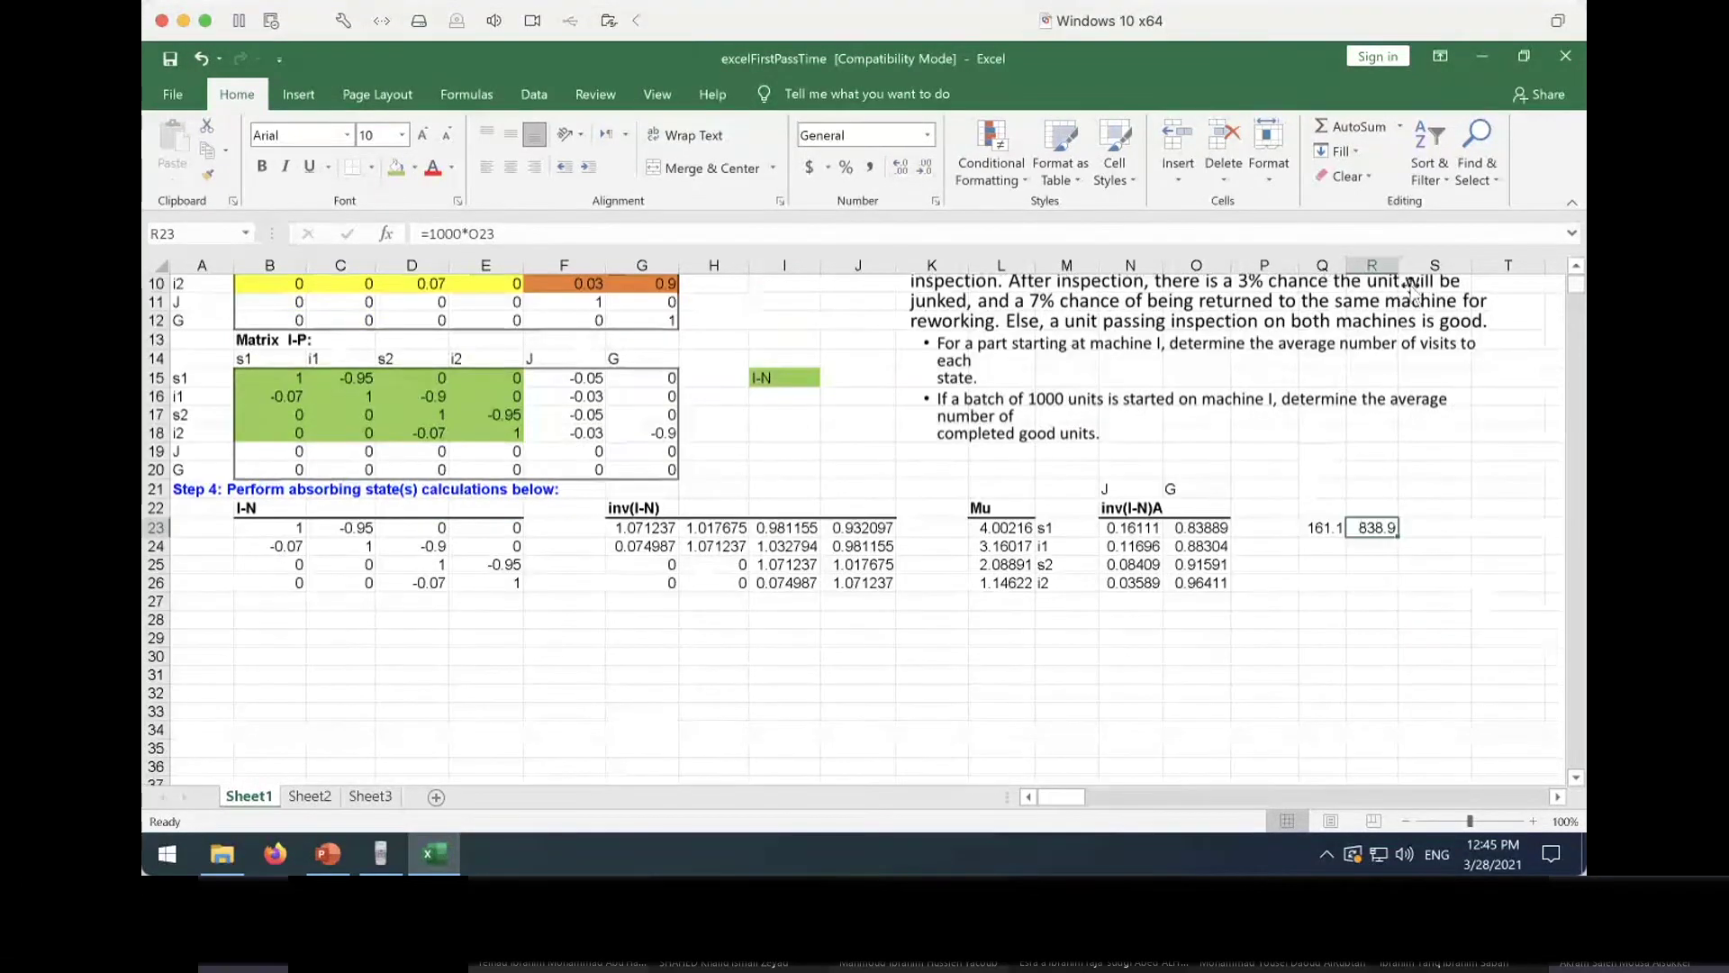
Widen column R to view more decimals of the good unit count in R23, and narrow it back
{"action": "left_click_drag", "start_coordinate": [1389, 259], "coordinate": [1472, 259]}
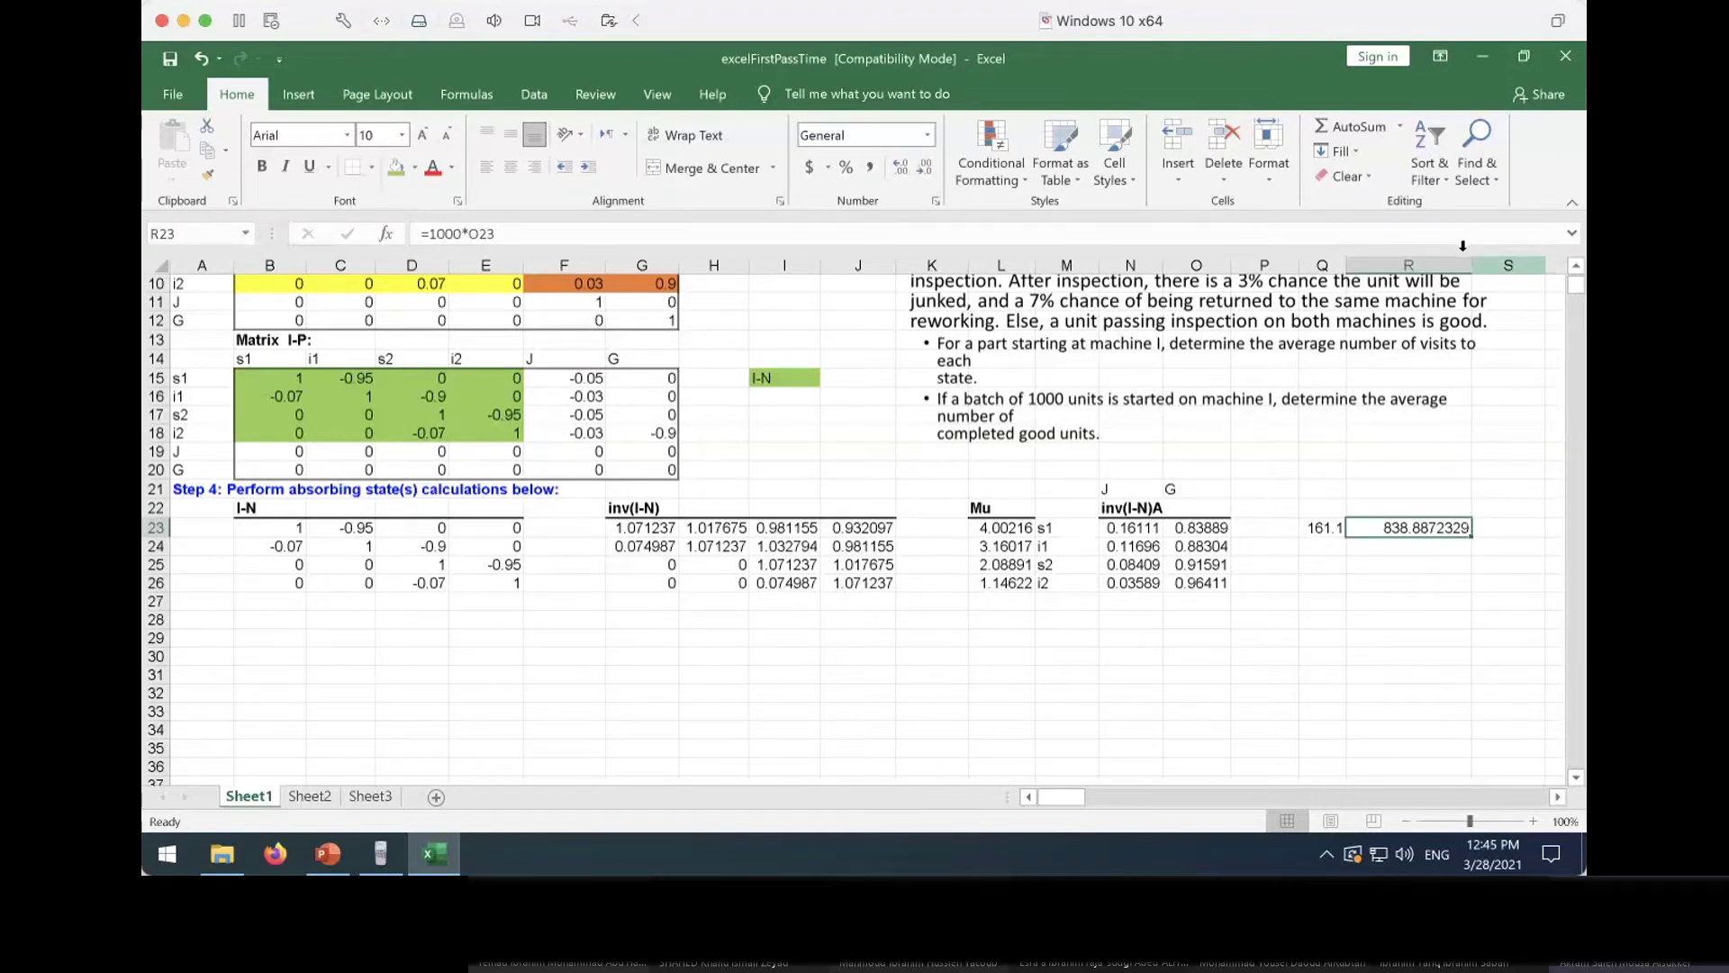
{"action": "left_click_drag", "start_coordinate": [1459, 261], "coordinate": [1419, 262]}
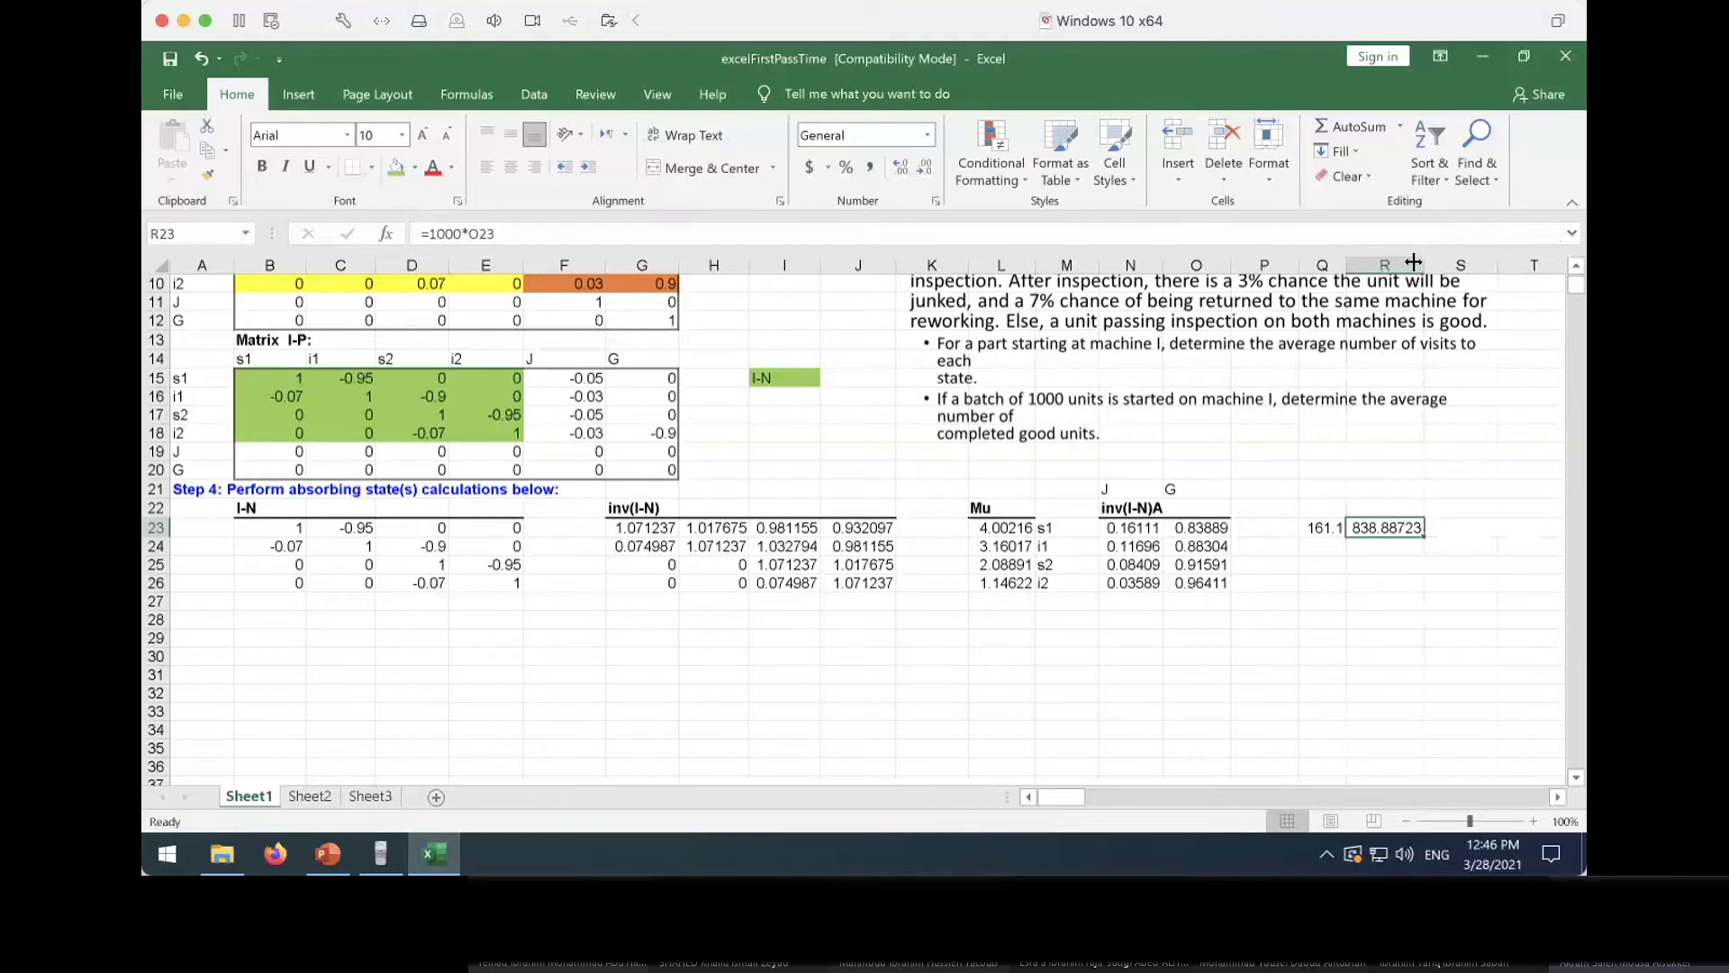
{"action": "mouse_move", "coordinate": [1416, 259]}
{"action": "left_mouse_down"}
{"action": "mouse_move", "coordinate": [1384, 258]}
{"action": "mouse_move", "coordinate": [1443, 258]}
{"action": "mouse_move", "coordinate": [1348, 259]}
{"action": "mouse_move", "coordinate": [1395, 259]}
{"action": "left_mouse_up"}
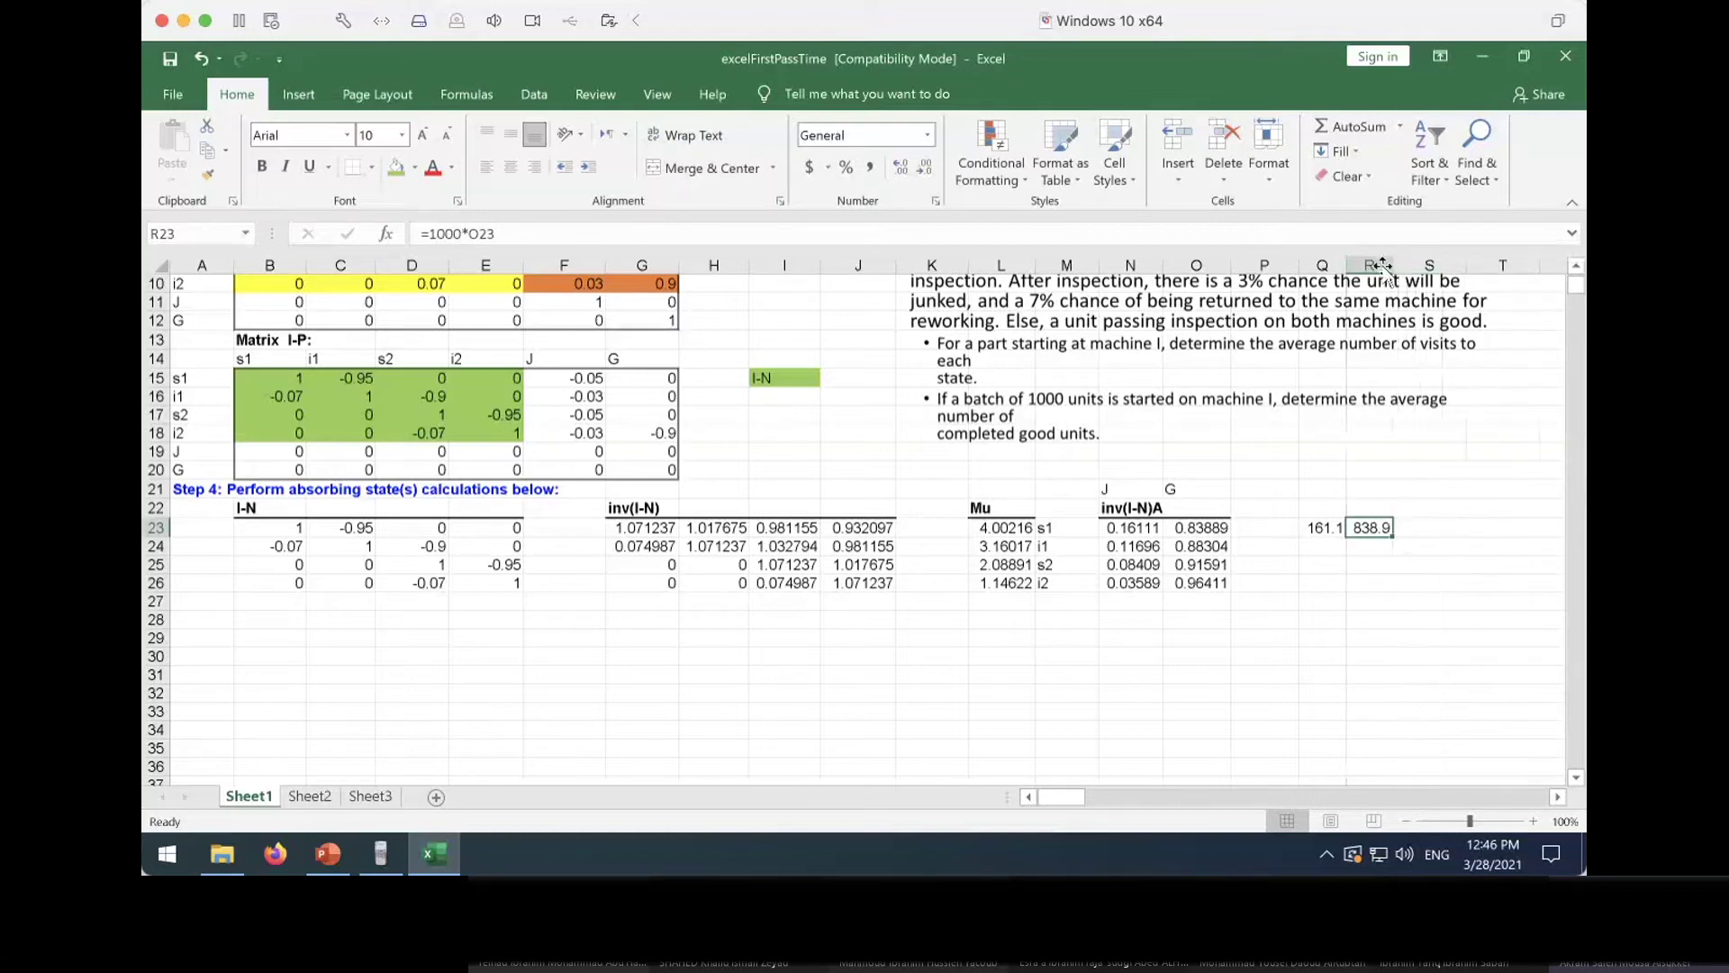
Copy the good unit result from R23 and paste it into K31 as a value only
{"action": "right_click", "coordinate": [1362, 521]}
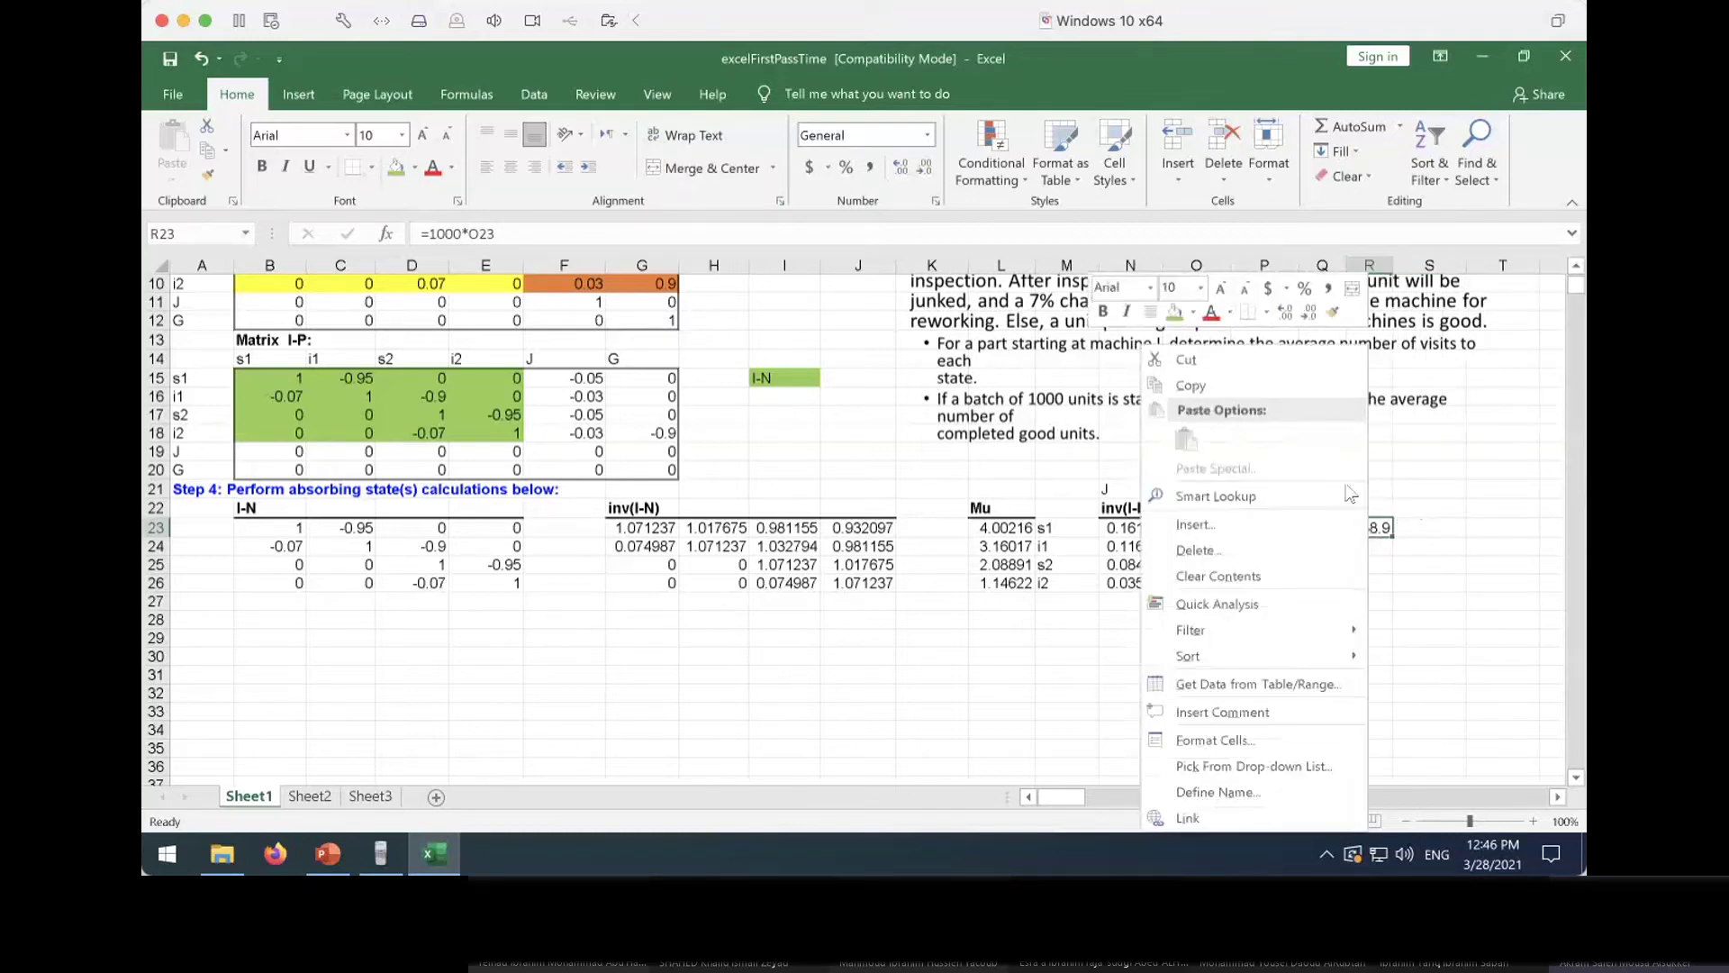
{"action": "left_click", "coordinate": [1256, 387]}
{"action": "left_click", "coordinate": [919, 675]}
{"action": "right_click", "coordinate": [919, 675]}
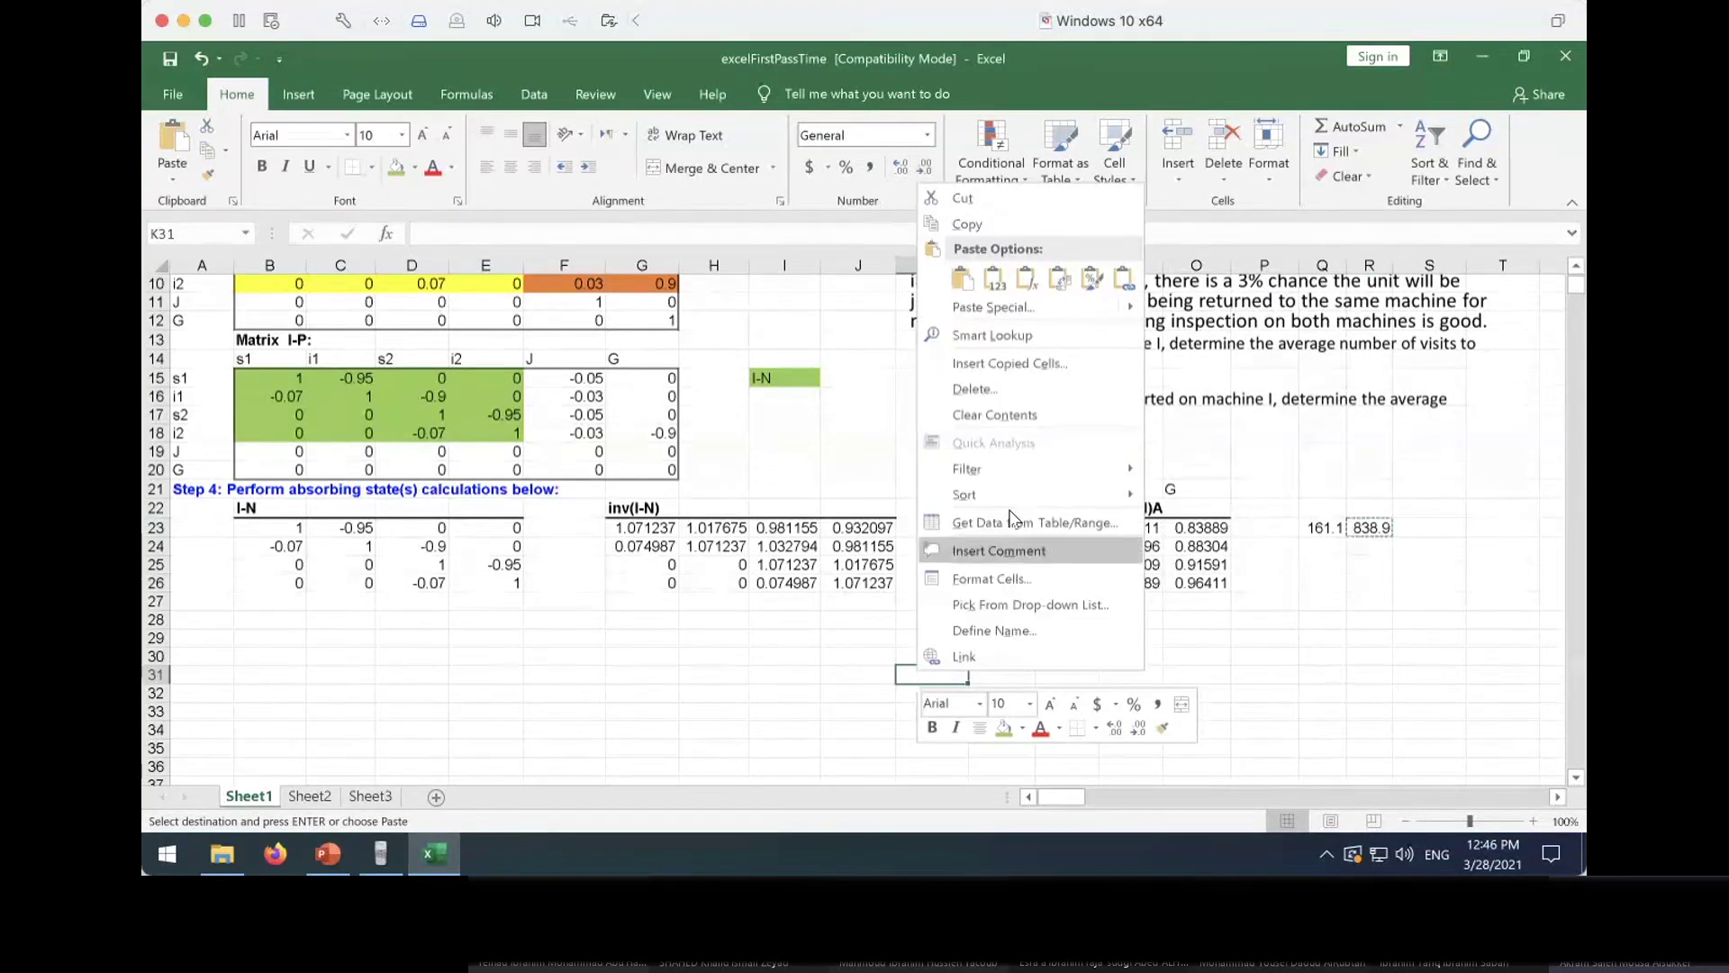
{"action": "left_click", "coordinate": [994, 278]}
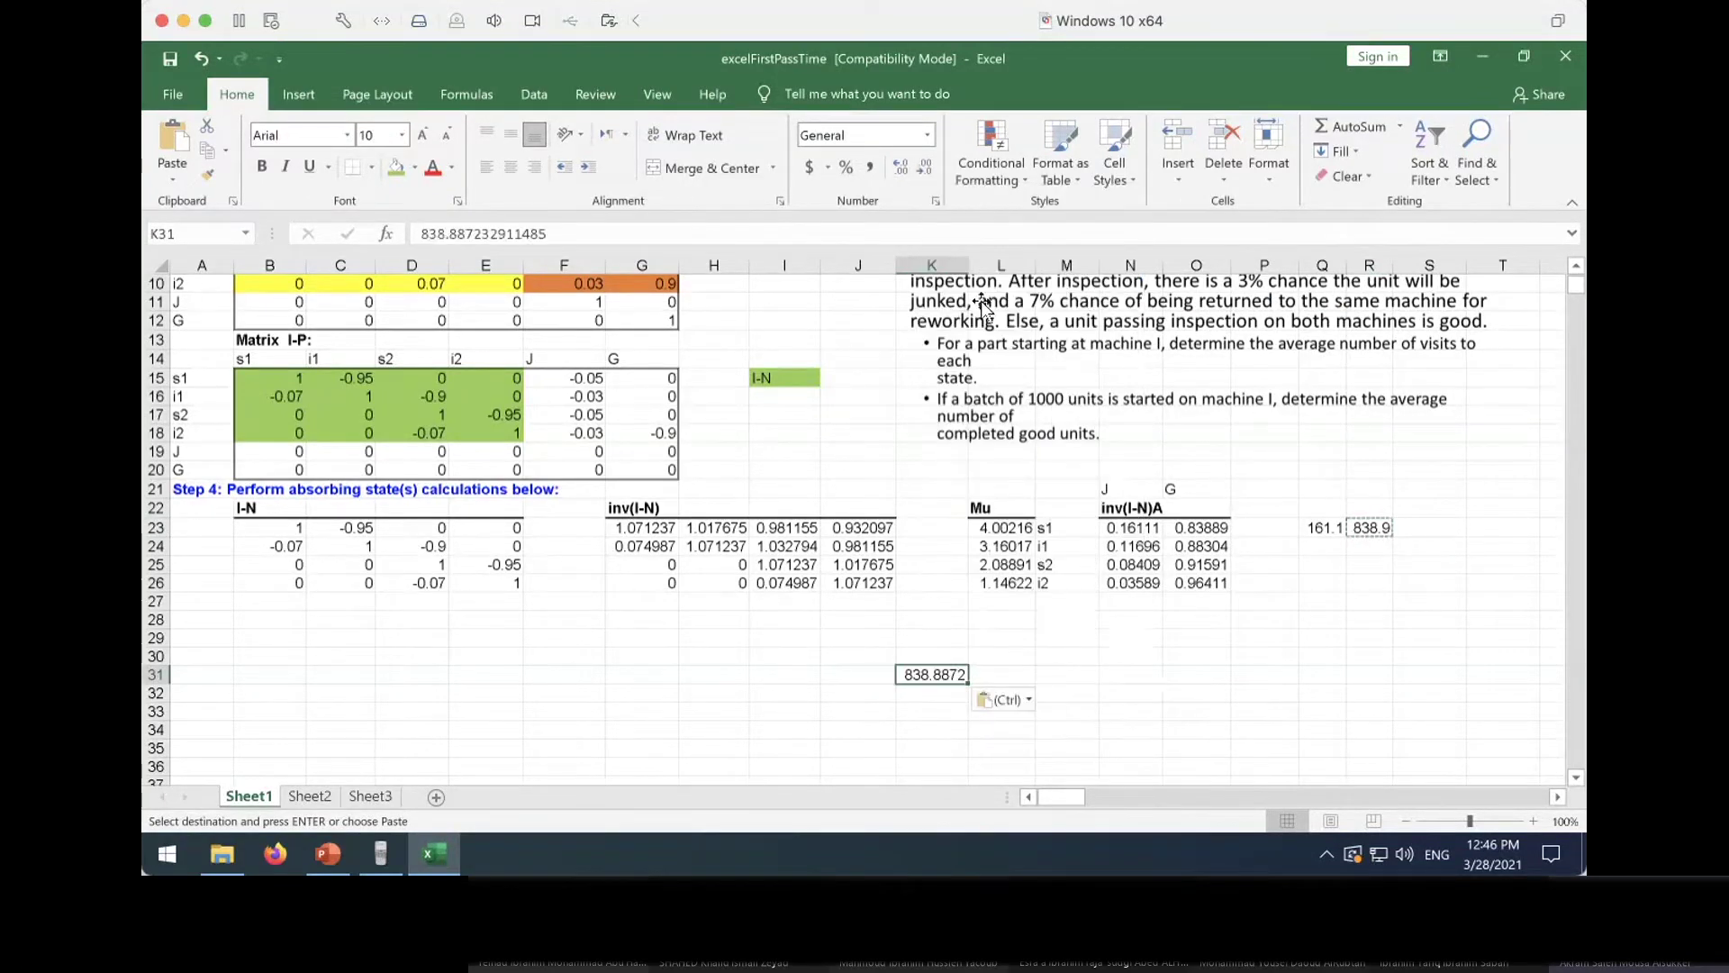
Inspect the full-precision number stored in K31 and clear that scratch cell
{"action": "double_click", "coordinate": [481, 234]}
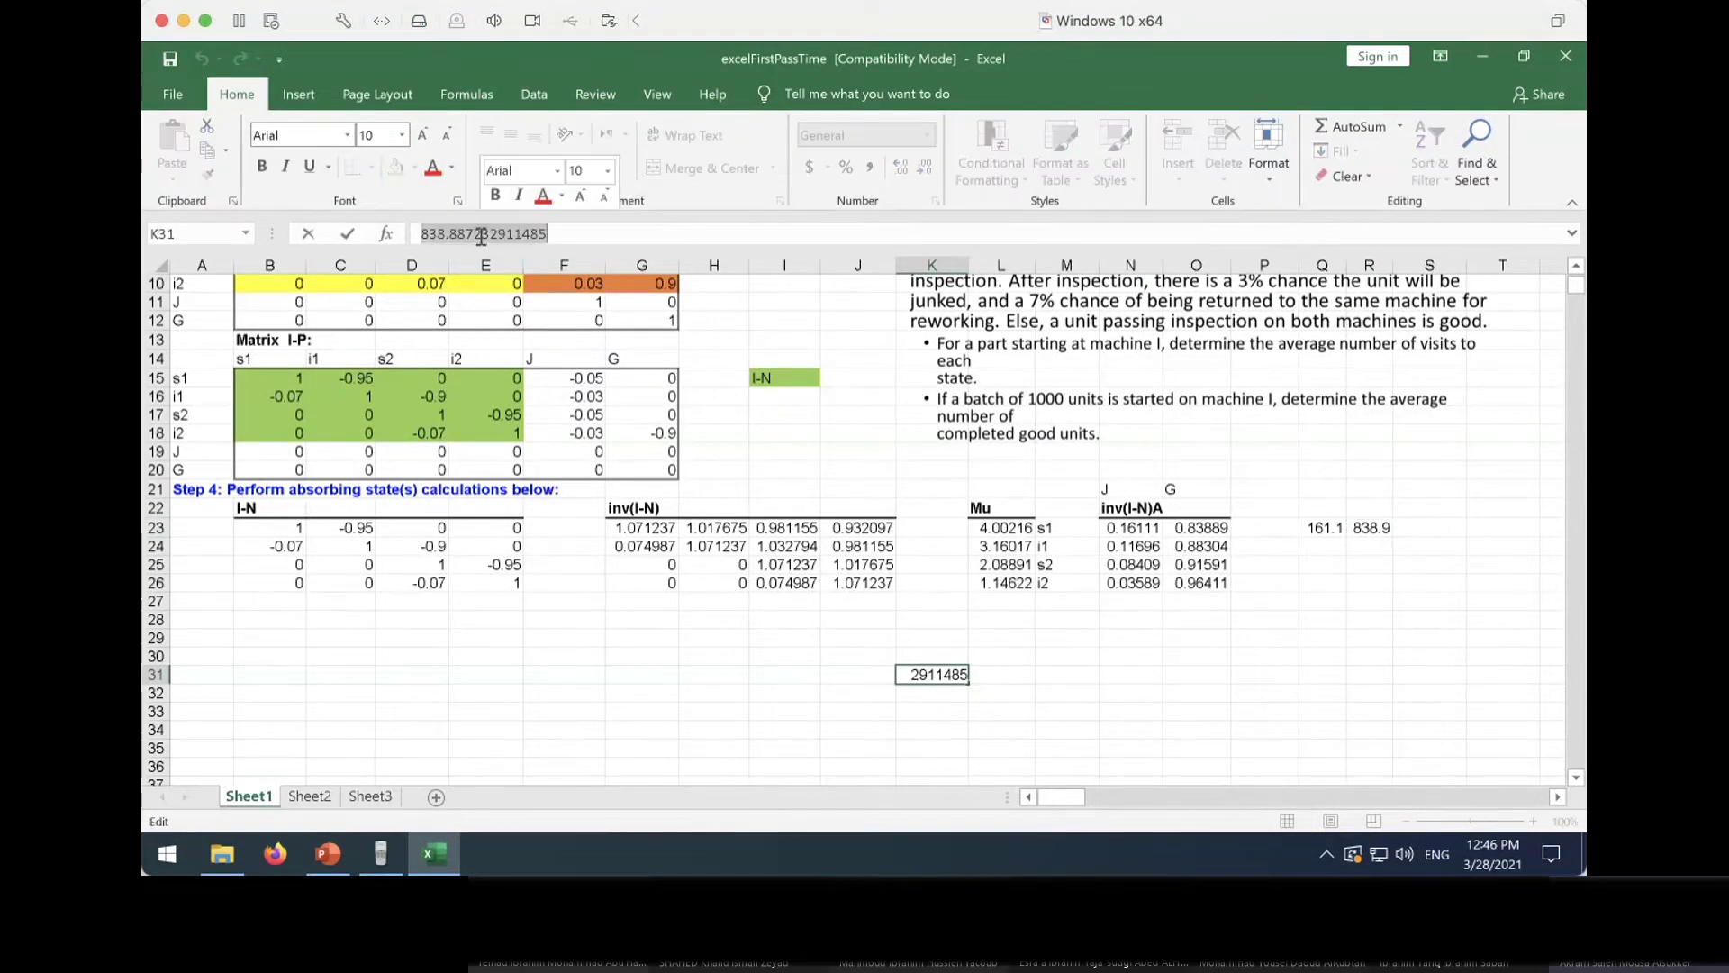
{"action": "left_click", "coordinate": [1369, 527]}
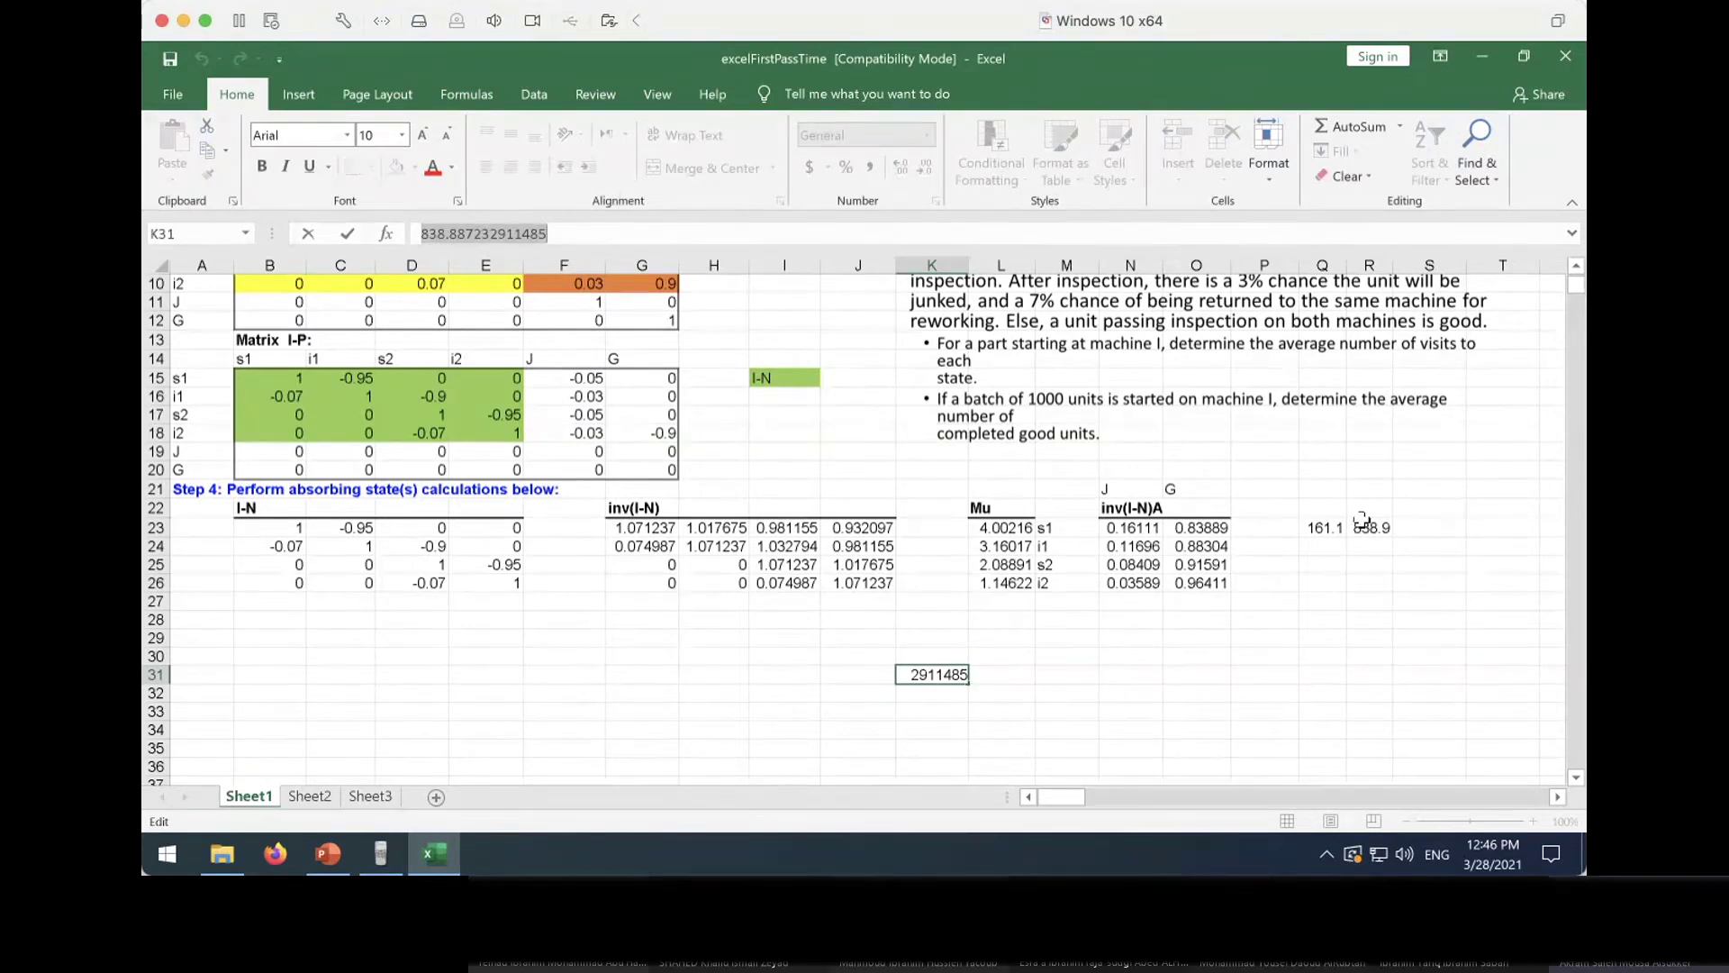
{"action": "left_click", "coordinate": [954, 682]}
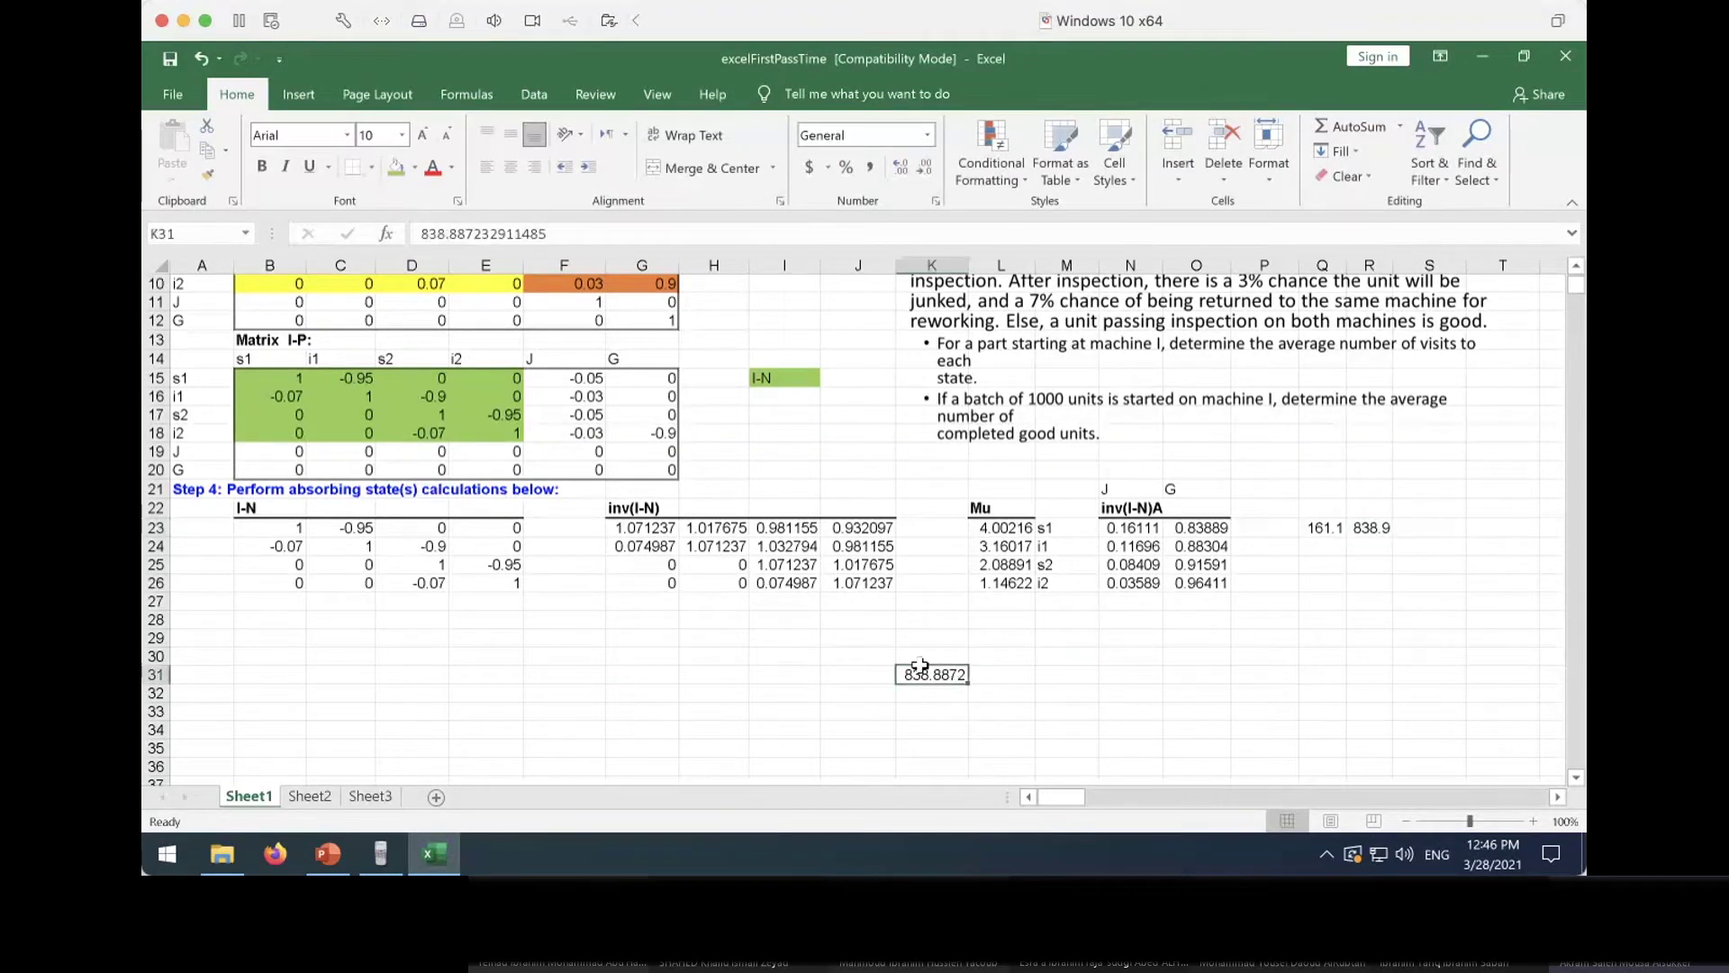
{"action": "left_click", "coordinate": [484, 234]}
{"action": "double_click", "coordinate": [483, 234]}
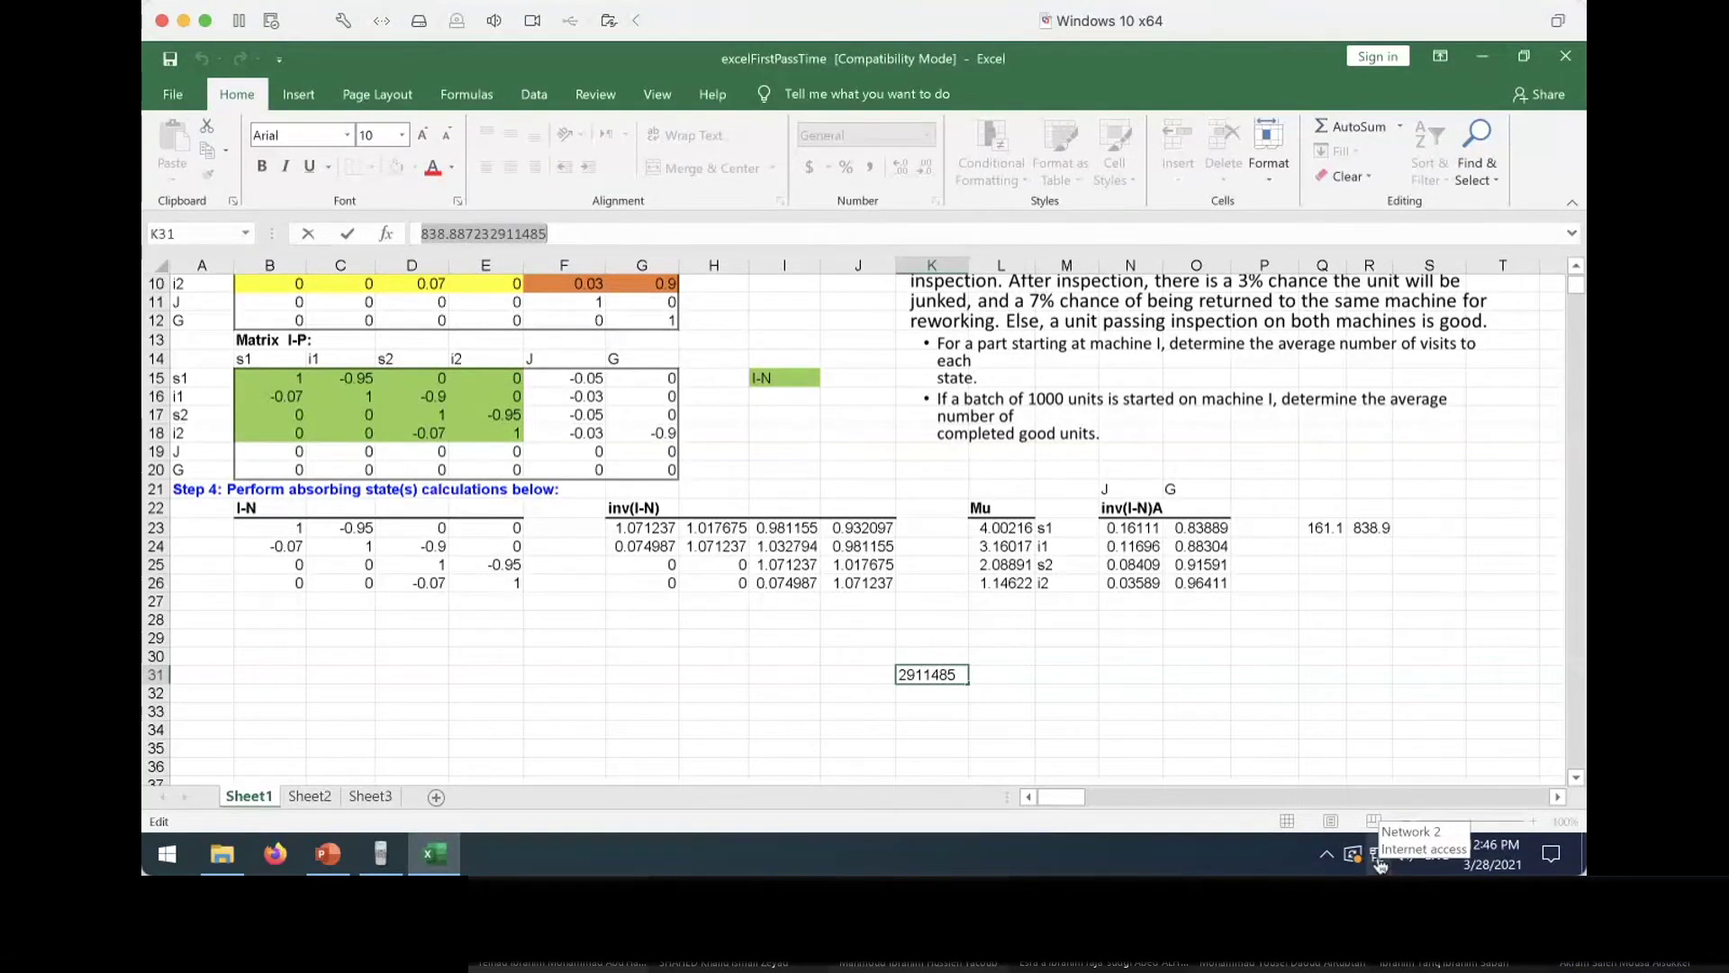
{"action": "left_click", "coordinate": [936, 676]}
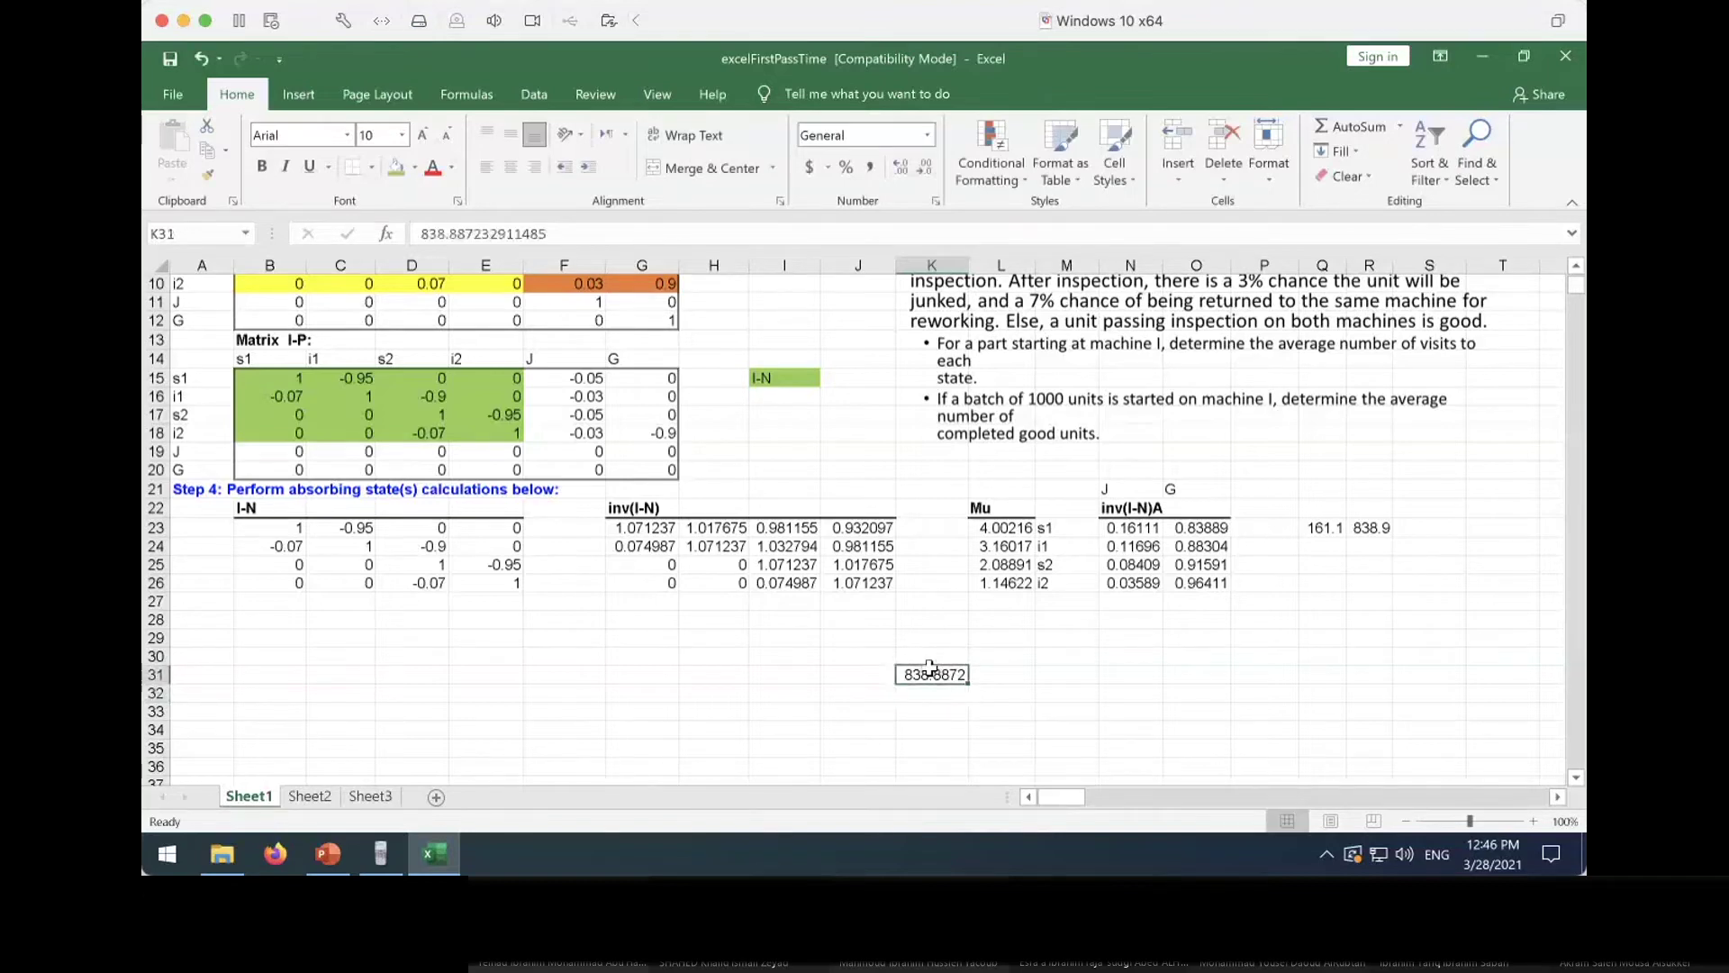
{"action": "key", "text": "BackSpace"}
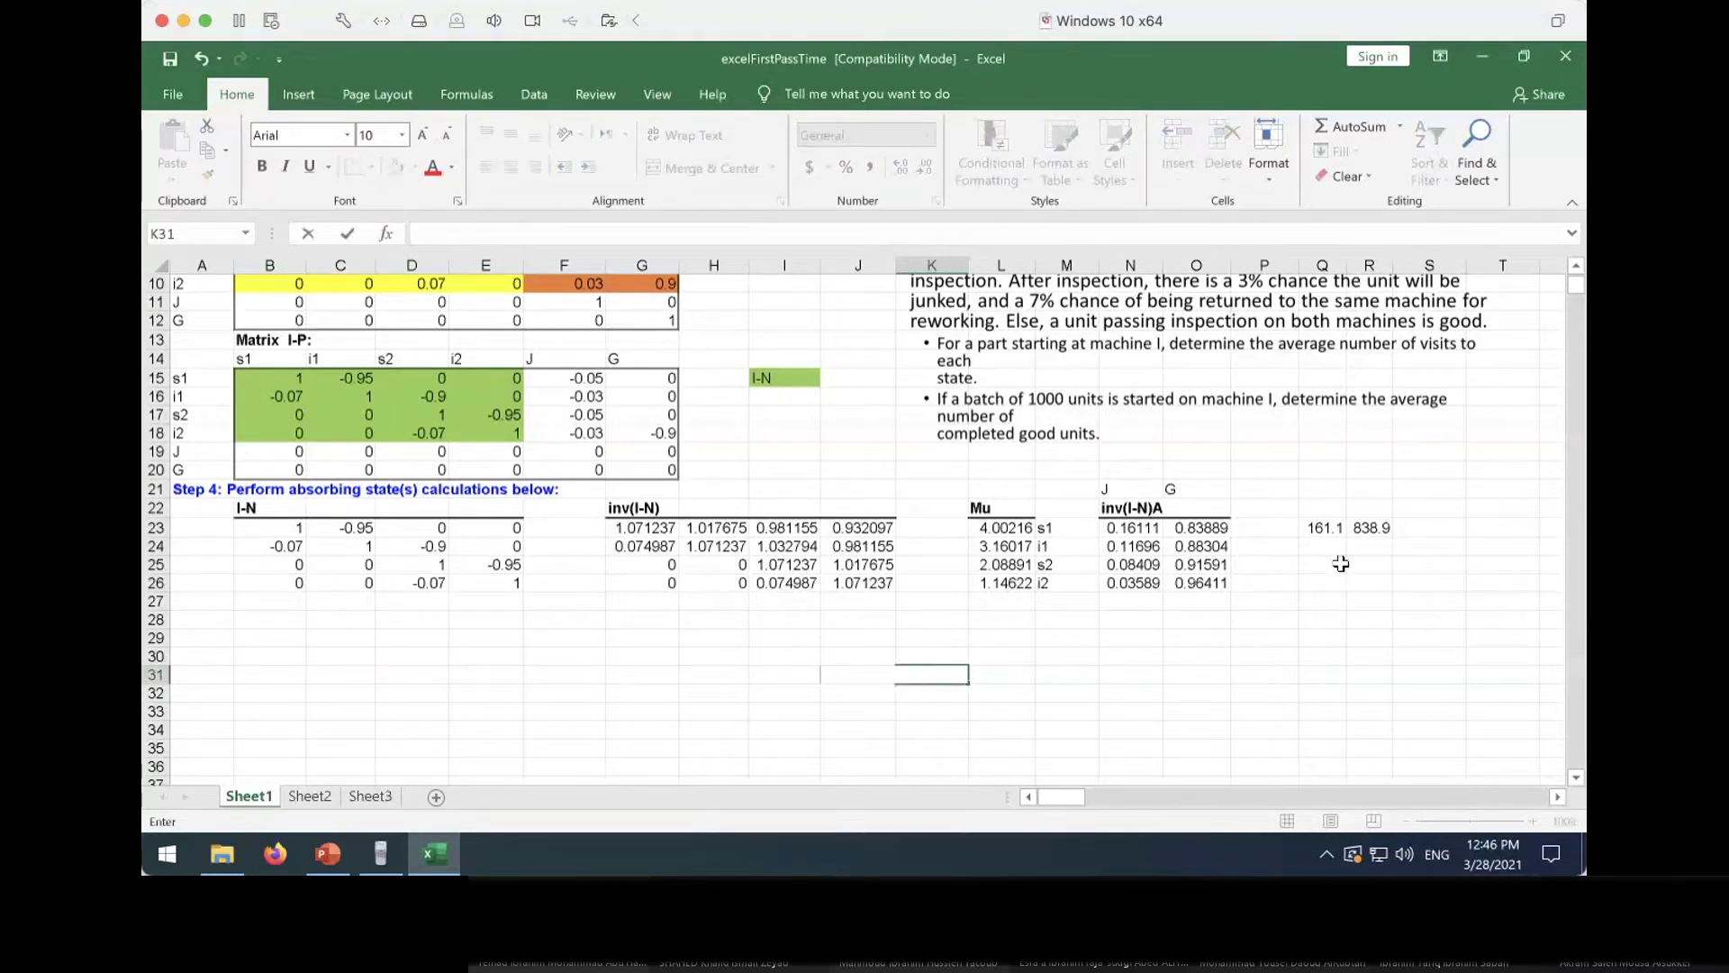
Check the sum of the batch results in Q23:R23 and examine the inv(I-N)A formula in N23
{"action": "left_click_drag", "start_coordinate": [1322, 525], "coordinate": [1344, 524]}
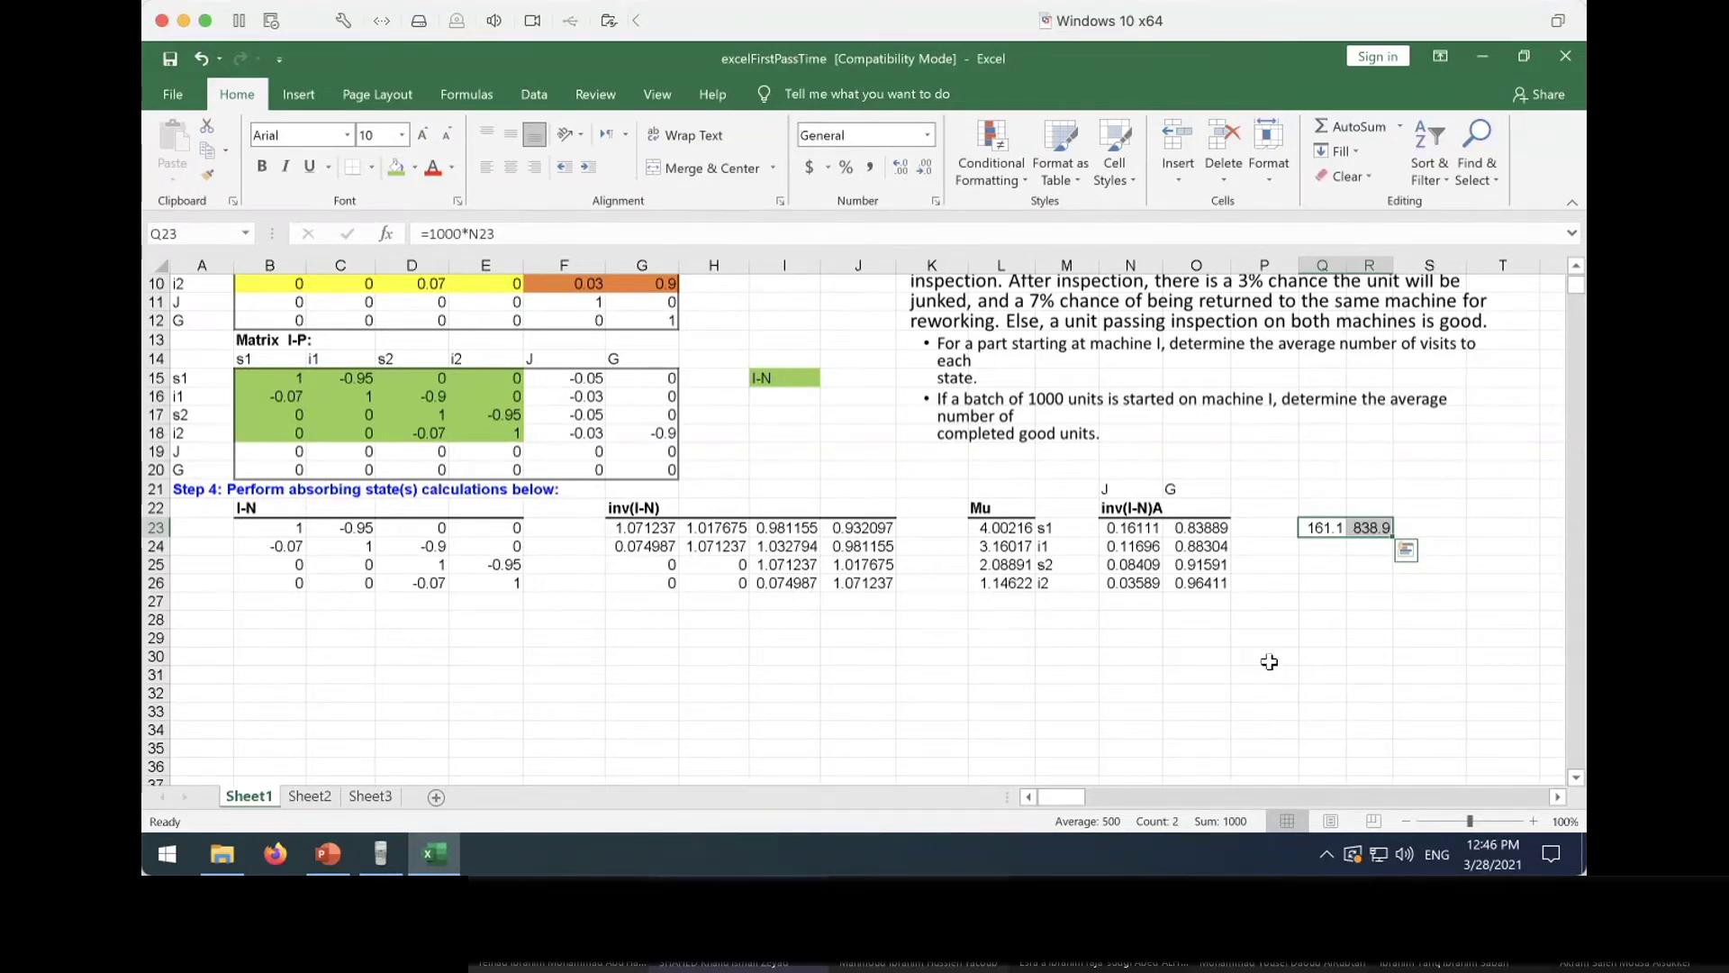
{"action": "left_click", "coordinate": [1128, 524]}
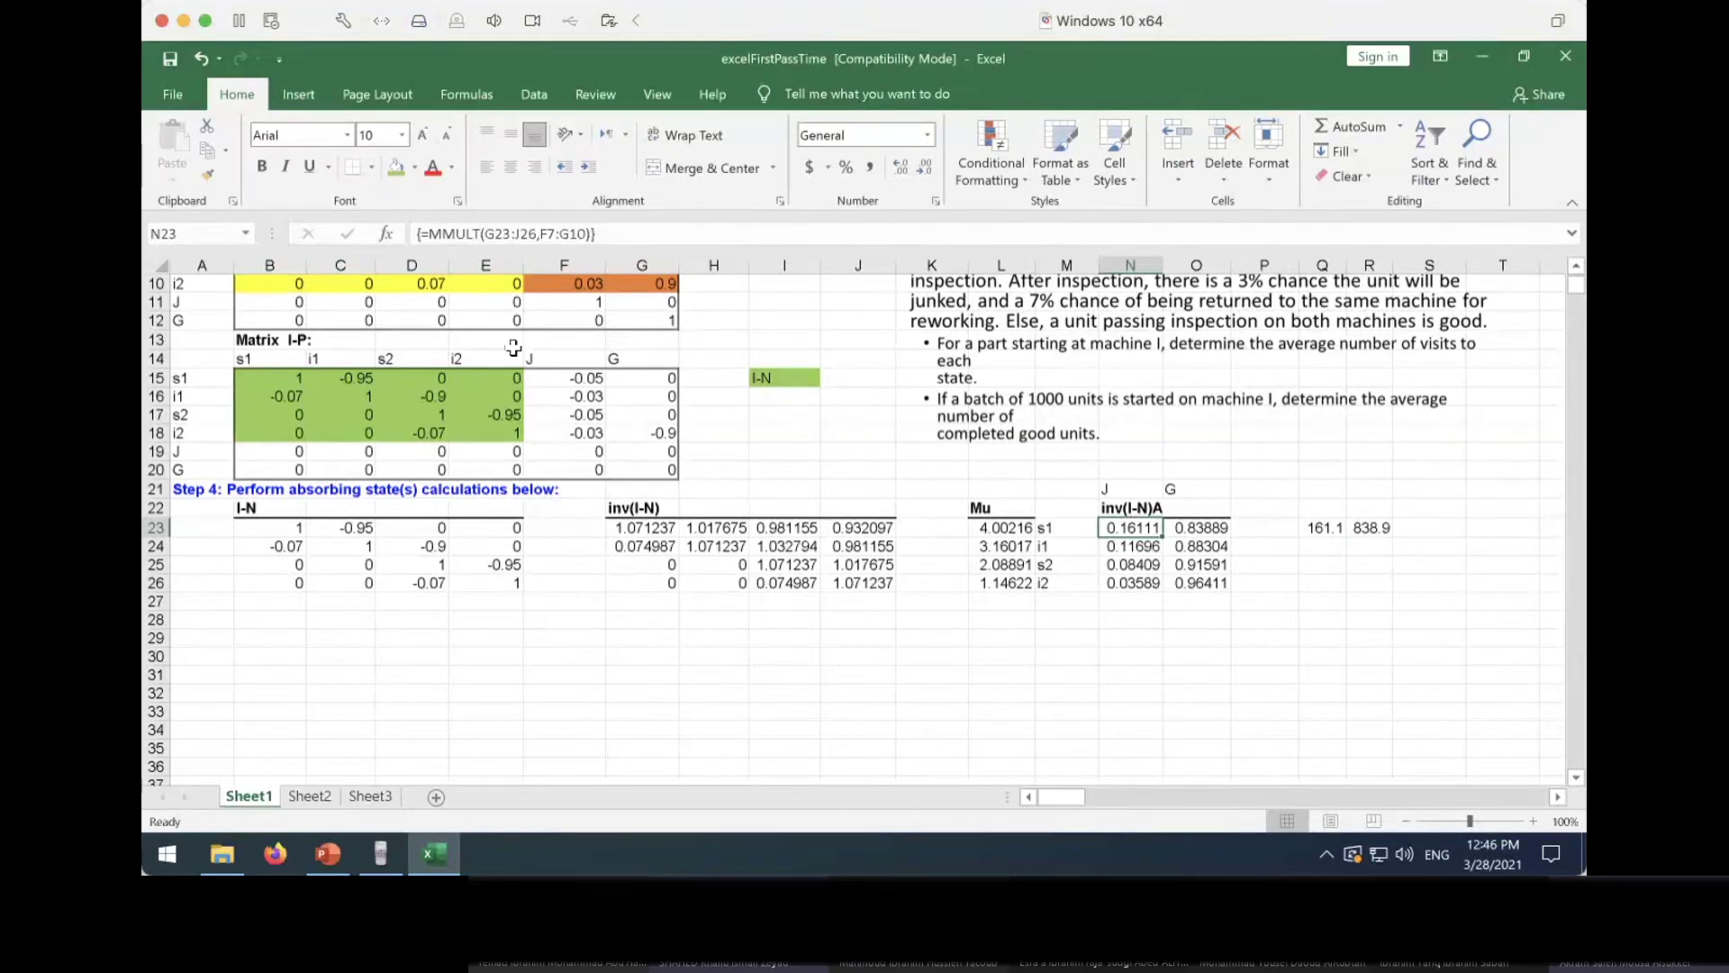
Examine the junked (J) and good (G) absorption probabilities for starting state s1 in the inv(I-N)A table
{"action": "left_click_drag", "start_coordinate": [514, 348], "coordinate": [601, 362]}
{"action": "left_click", "coordinate": [1132, 487]}
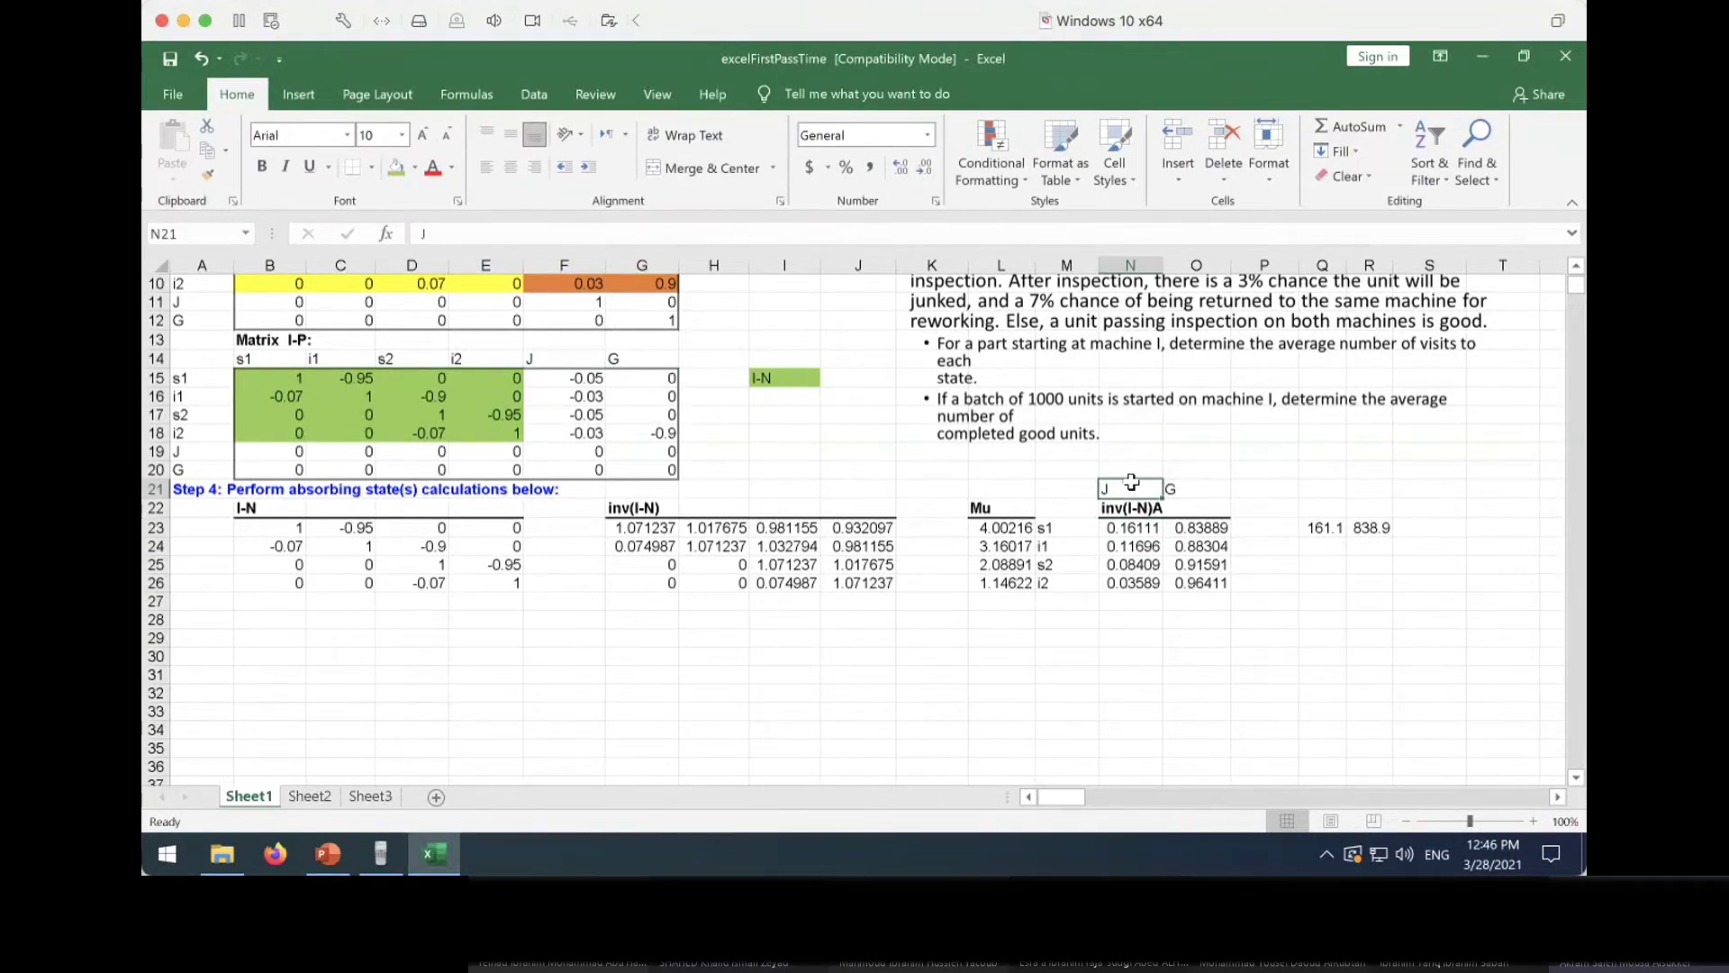
{"action": "left_click", "coordinate": [1128, 524]}
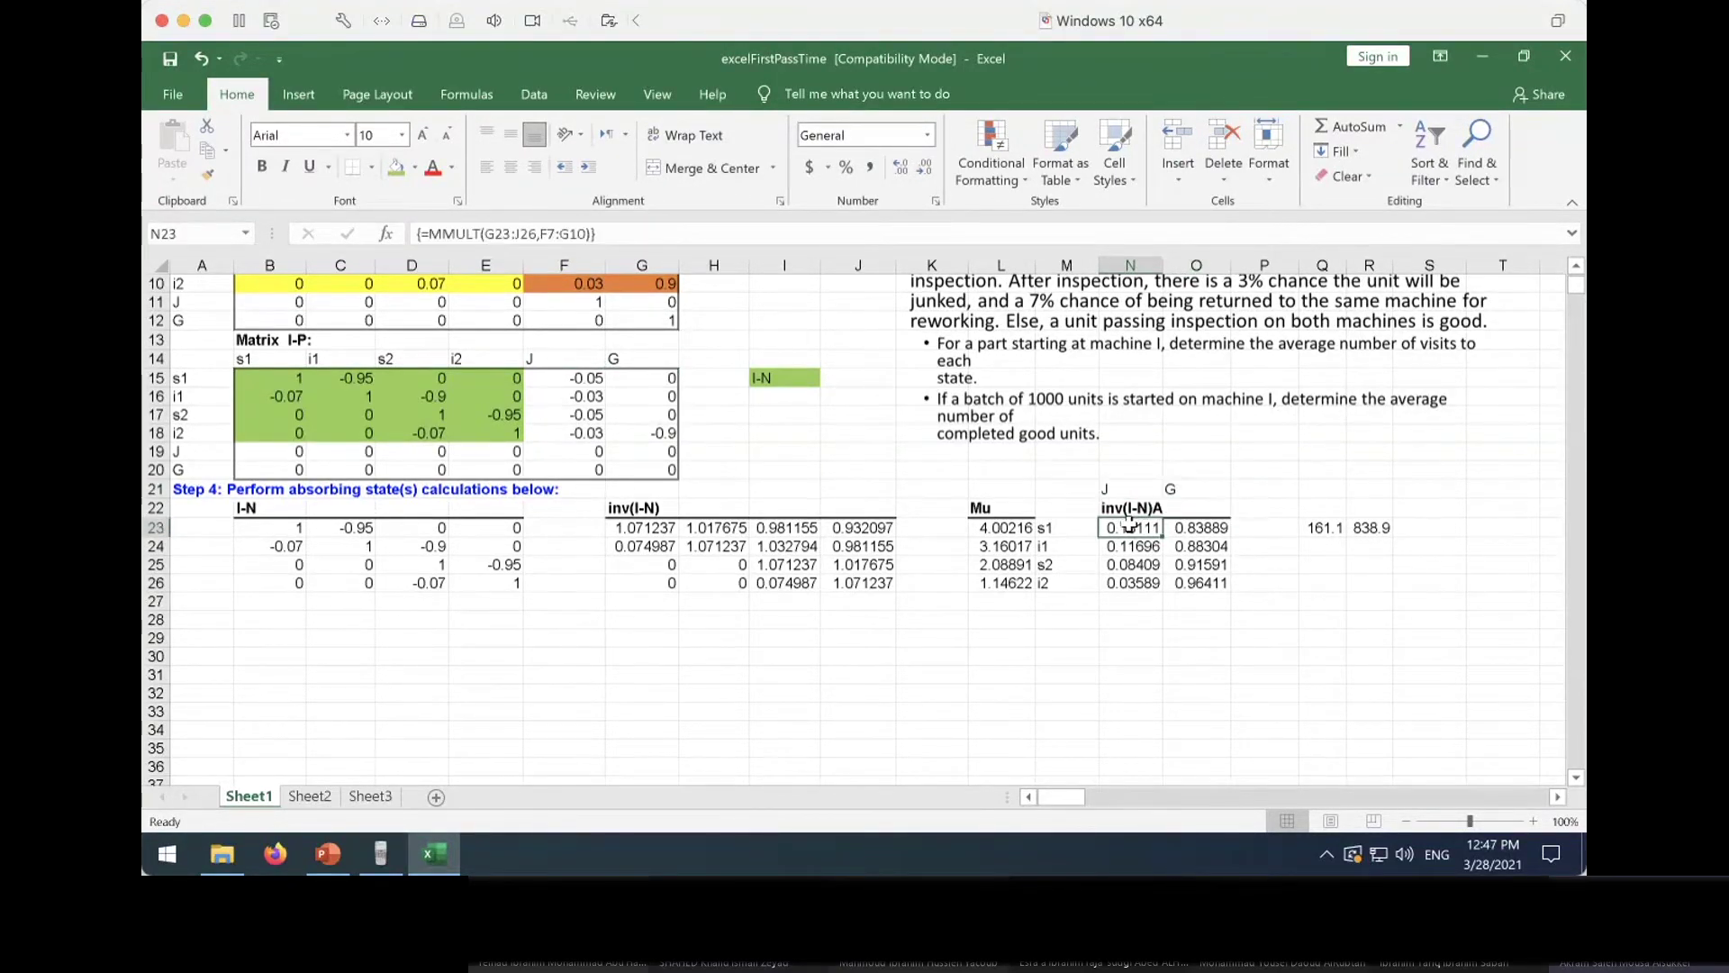
{"action": "left_click", "coordinate": [1189, 524]}
{"action": "left_click", "coordinate": [1063, 522]}
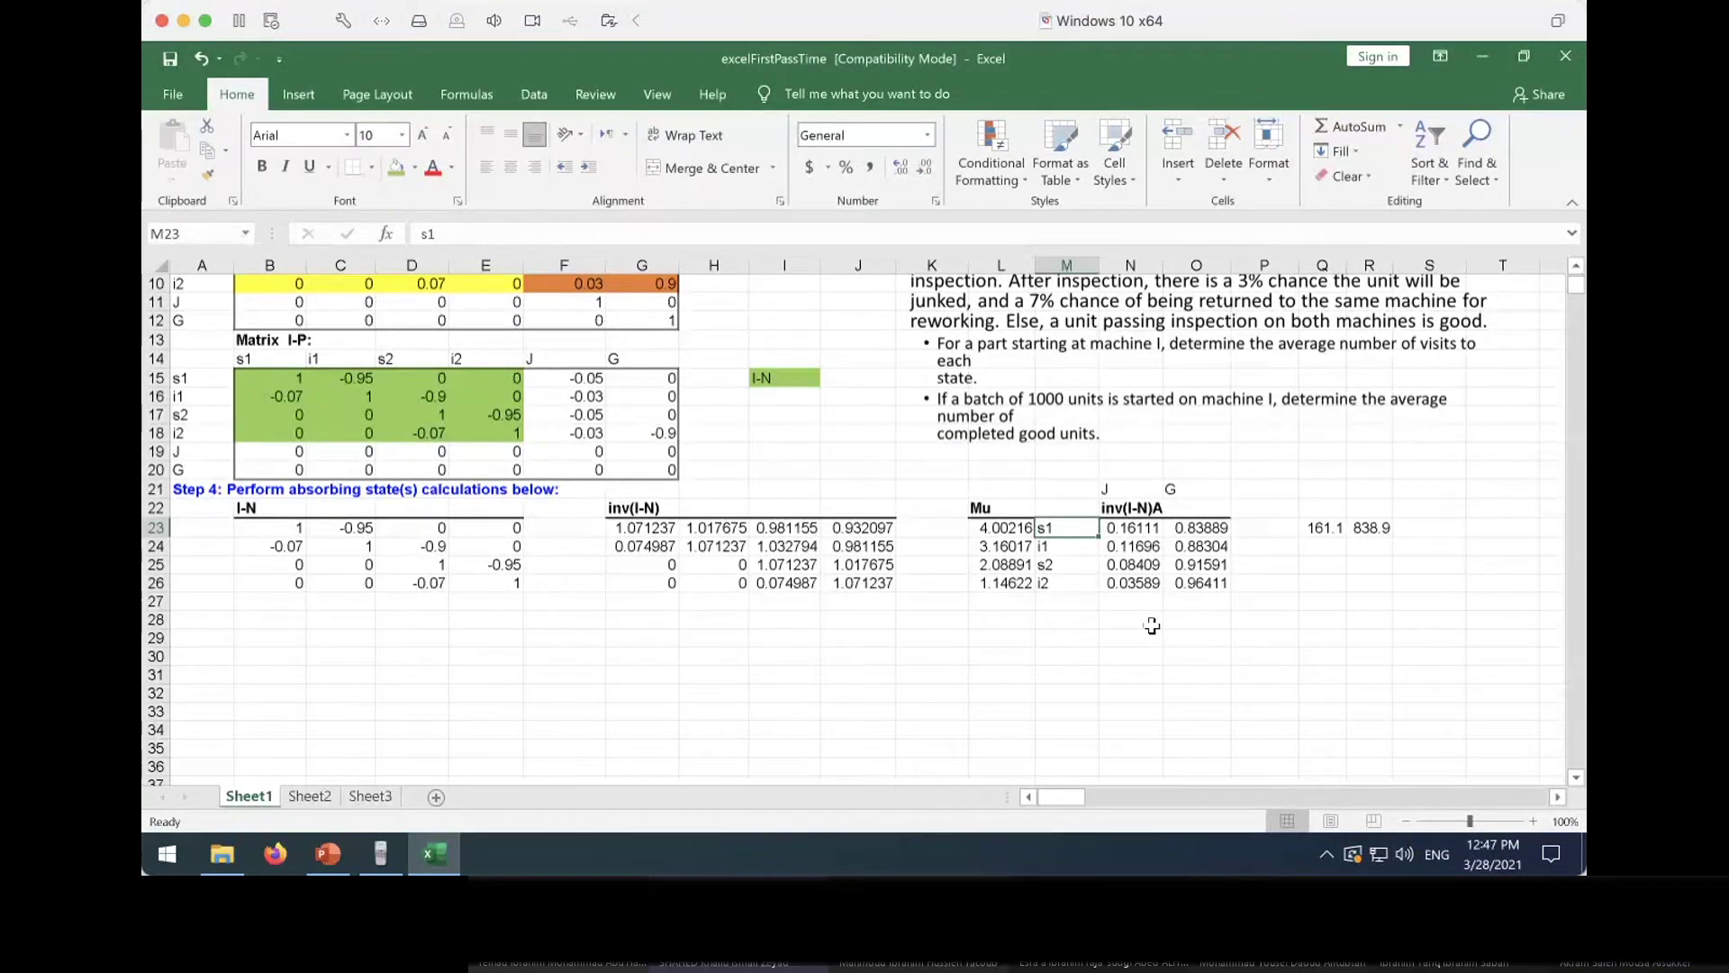
Review the inv(I-N) matrix, the Mu sum for s1 in L23, and the inv(I-N)A results in N23:O26
{"action": "left_click_drag", "start_coordinate": [644, 526], "coordinate": [838, 571]}
{"action": "left_click", "coordinate": [995, 524]}
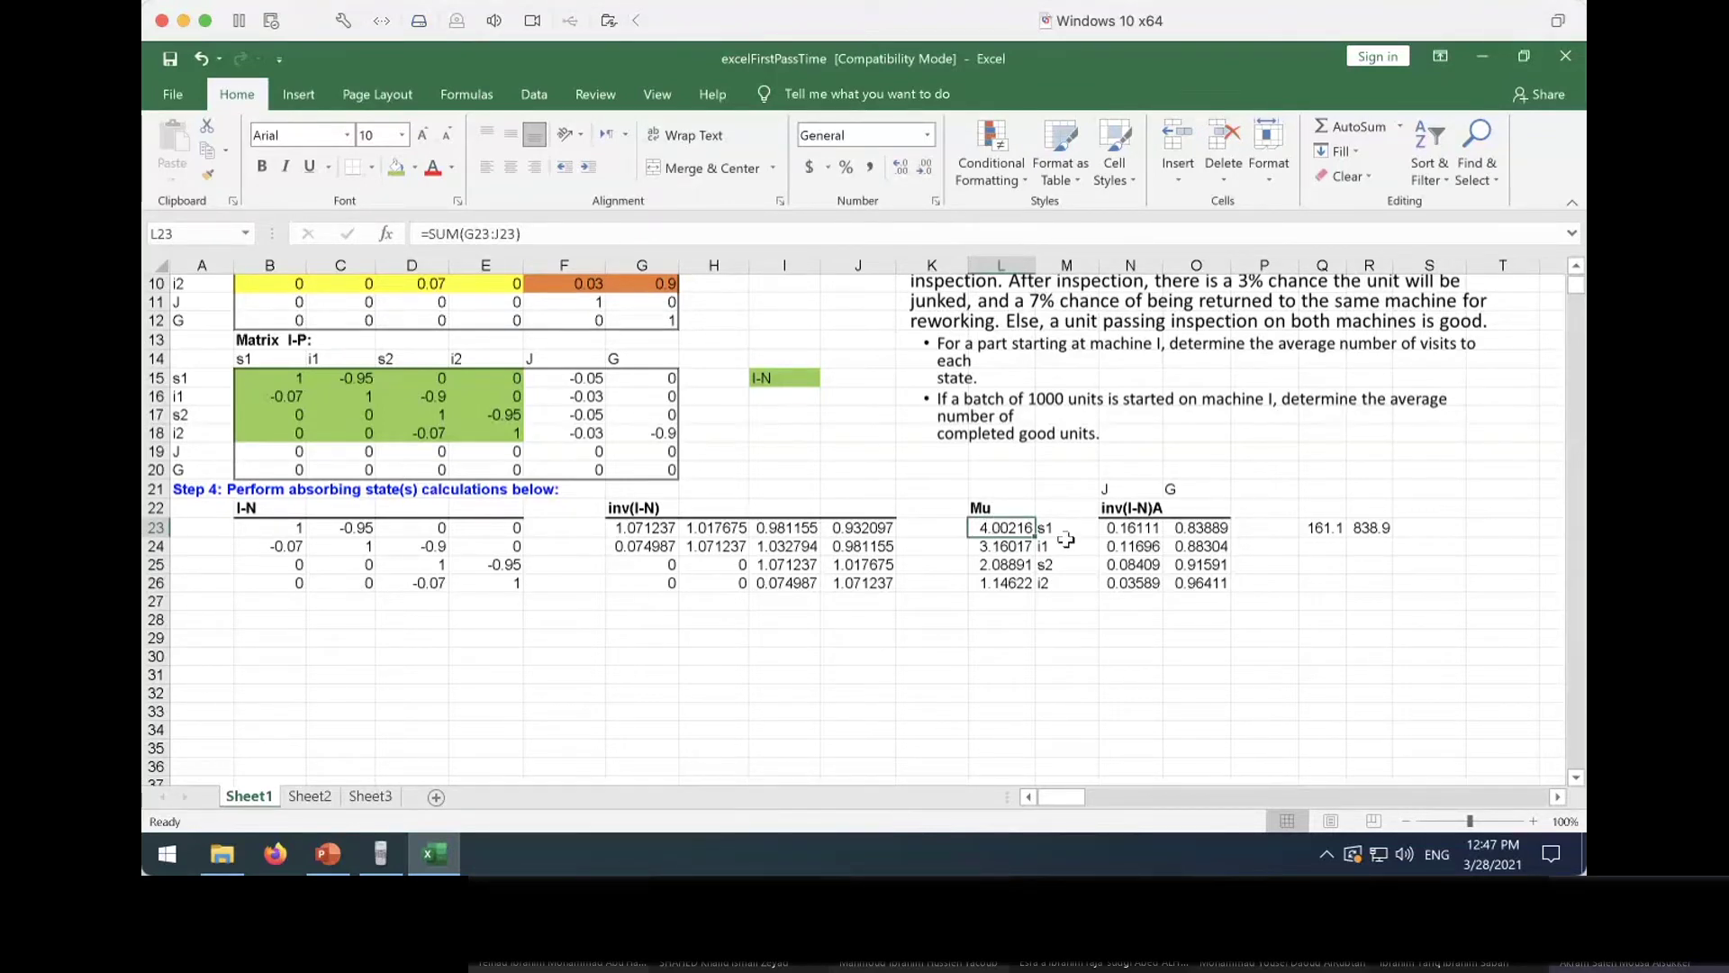
{"action": "left_click_drag", "start_coordinate": [1114, 528], "coordinate": [1163, 568]}
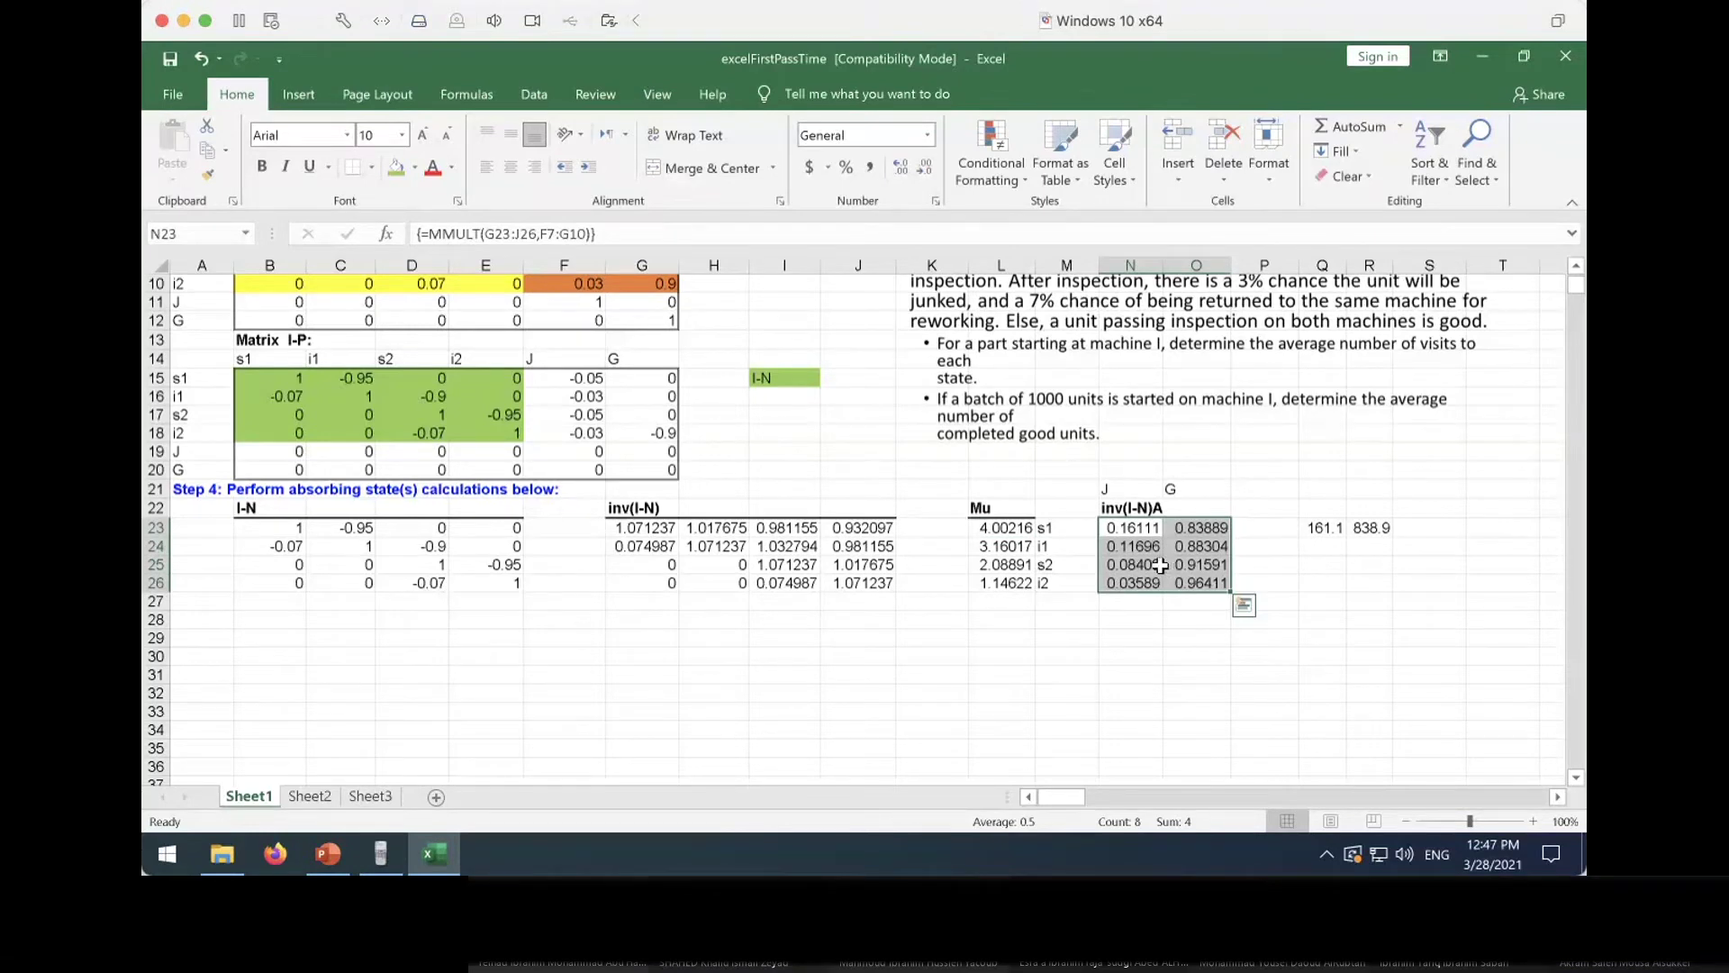
{"action": "left_click", "coordinate": [633, 520]}
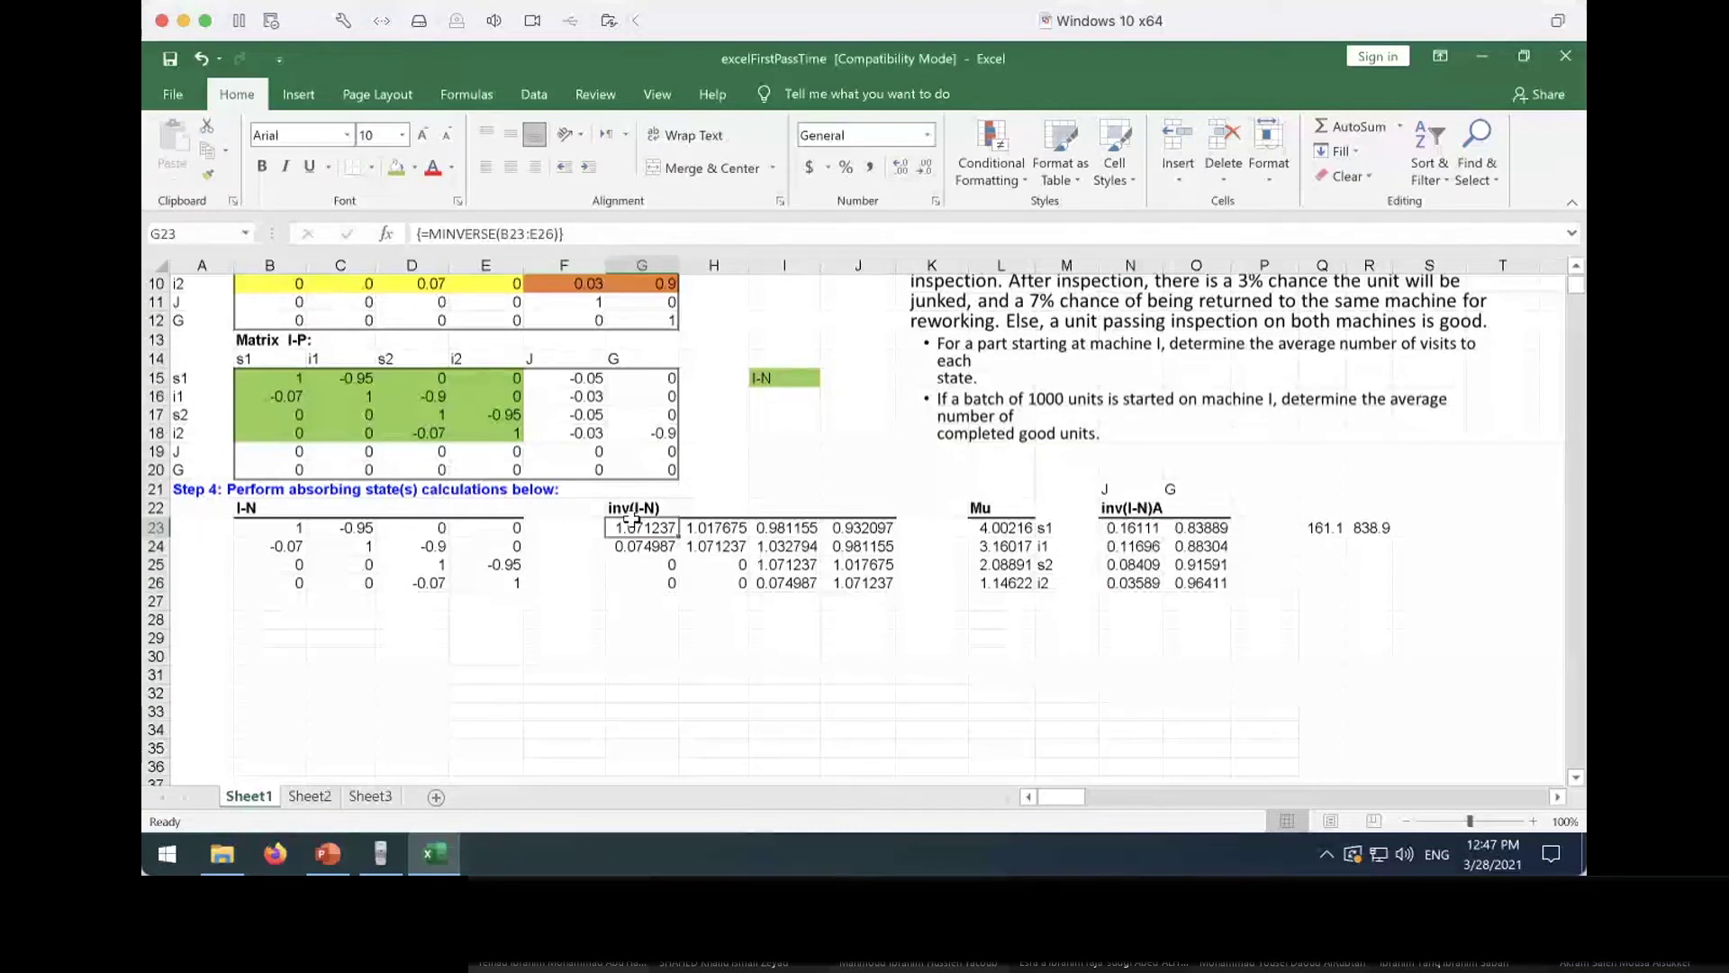